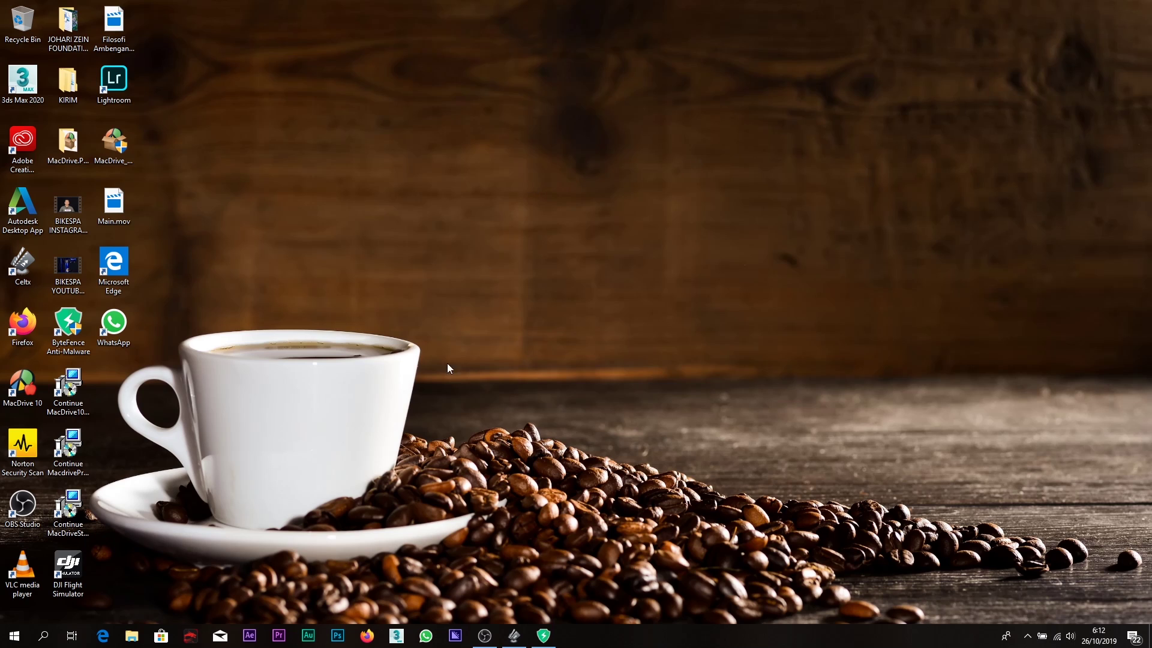
Open the TUTORIAL folder on the DATA II (E:) drive in File Explorer
click(132, 636)
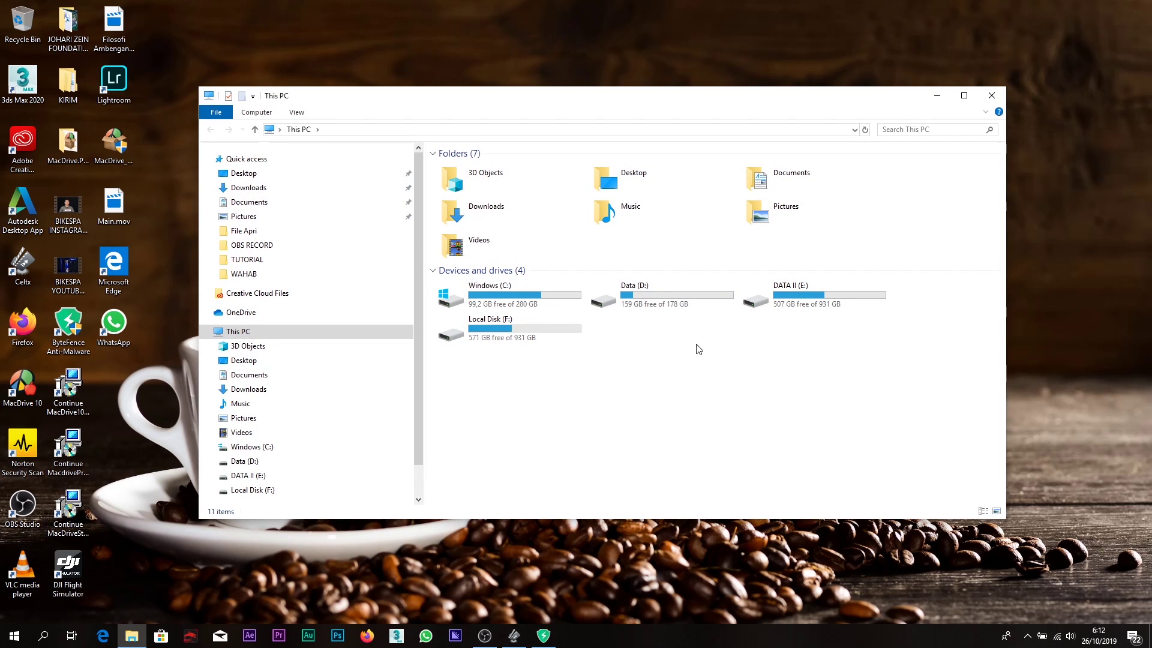
click(804, 294)
double_click(805, 294)
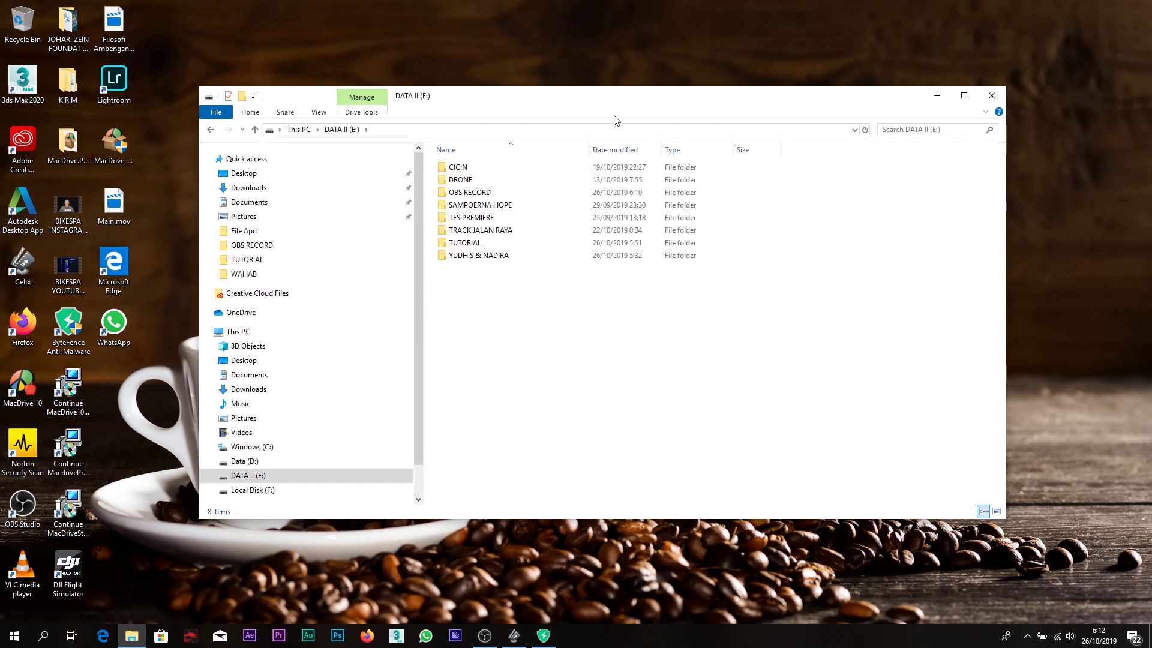
drag(603, 104, 522, 63)
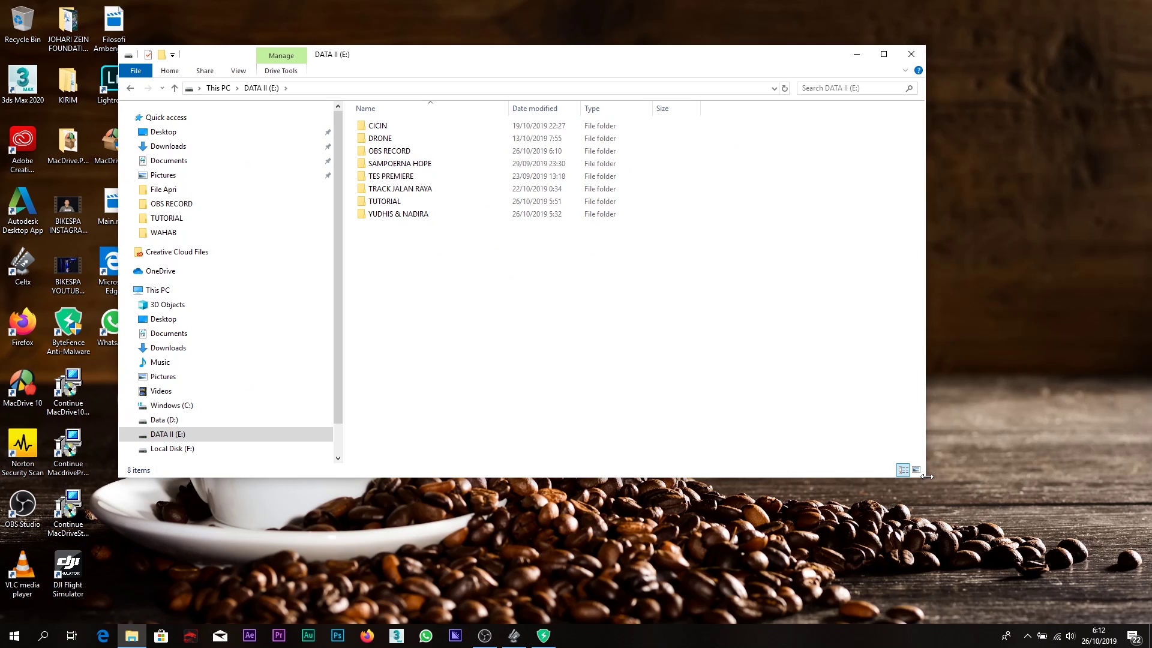
drag(926, 476, 993, 476)
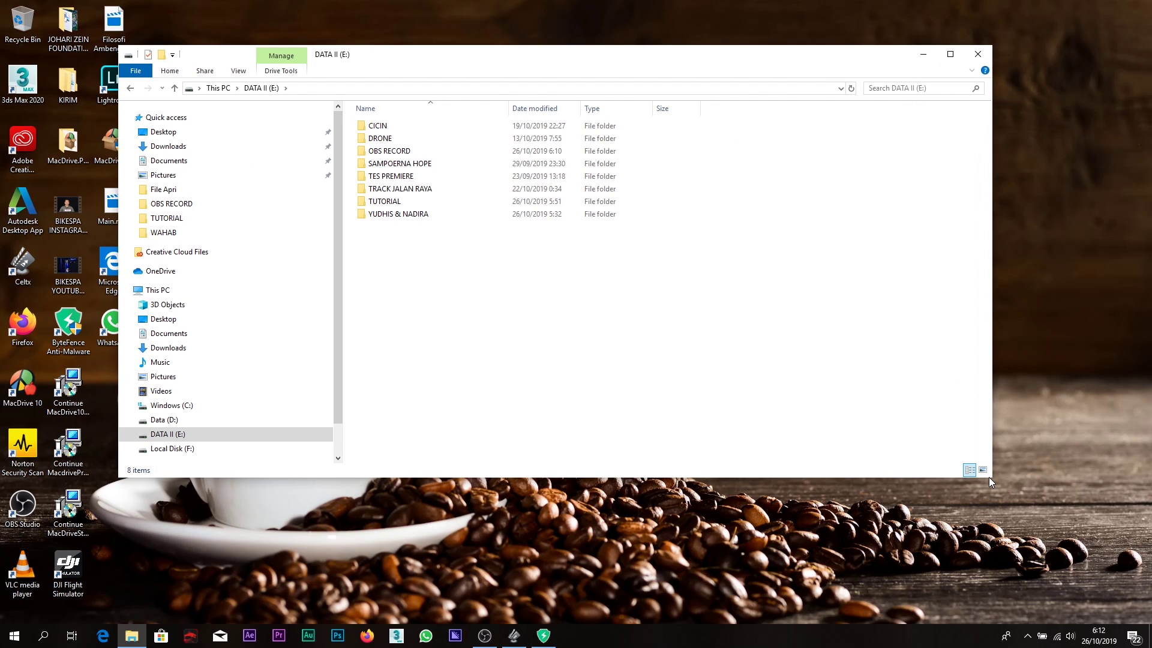
click(378, 205)
double_click(377, 203)
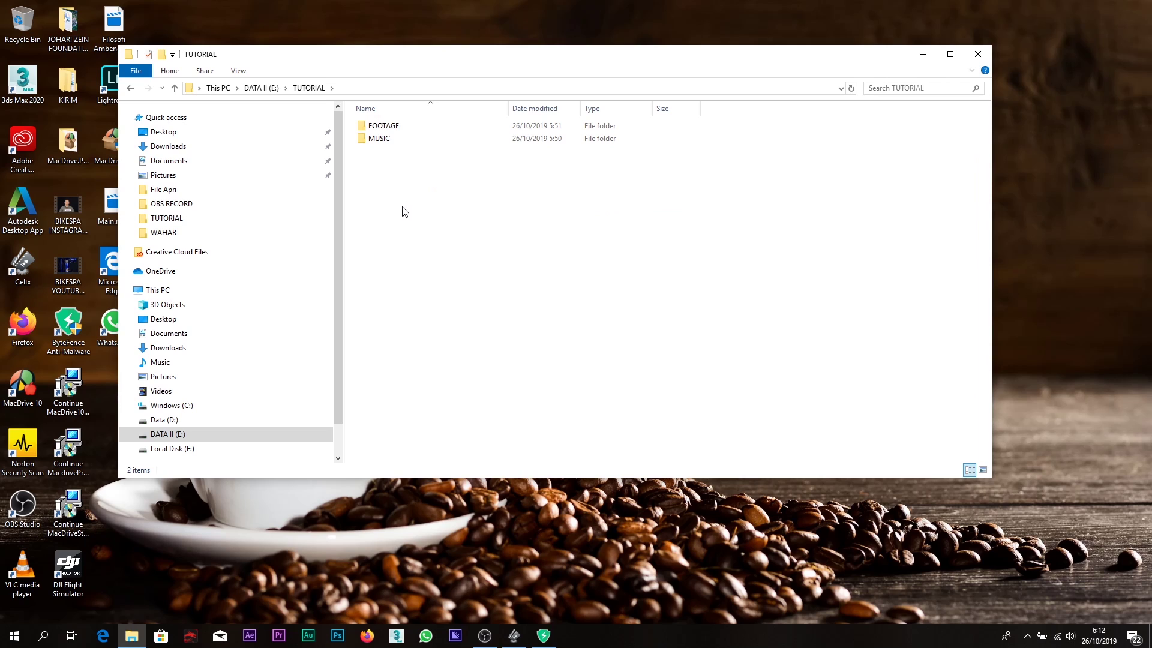
Look through the contents of the FOOTAGE and MUSIC subfolders, returning to the TUTORIAL folder
double_click(384, 129)
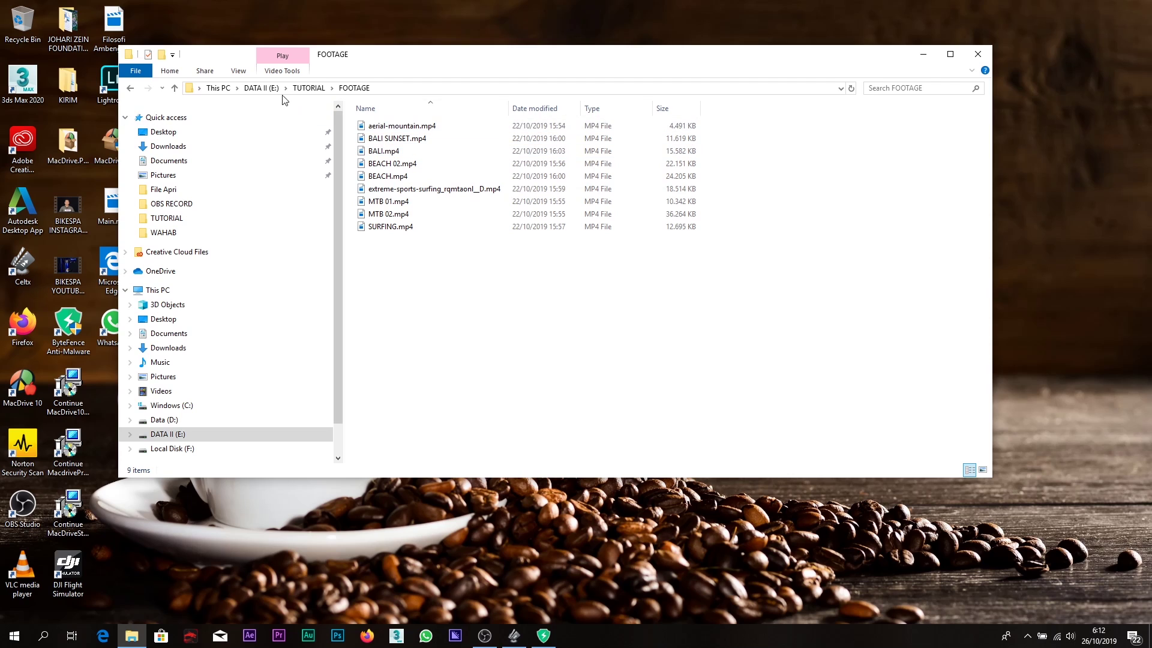
click(264, 88)
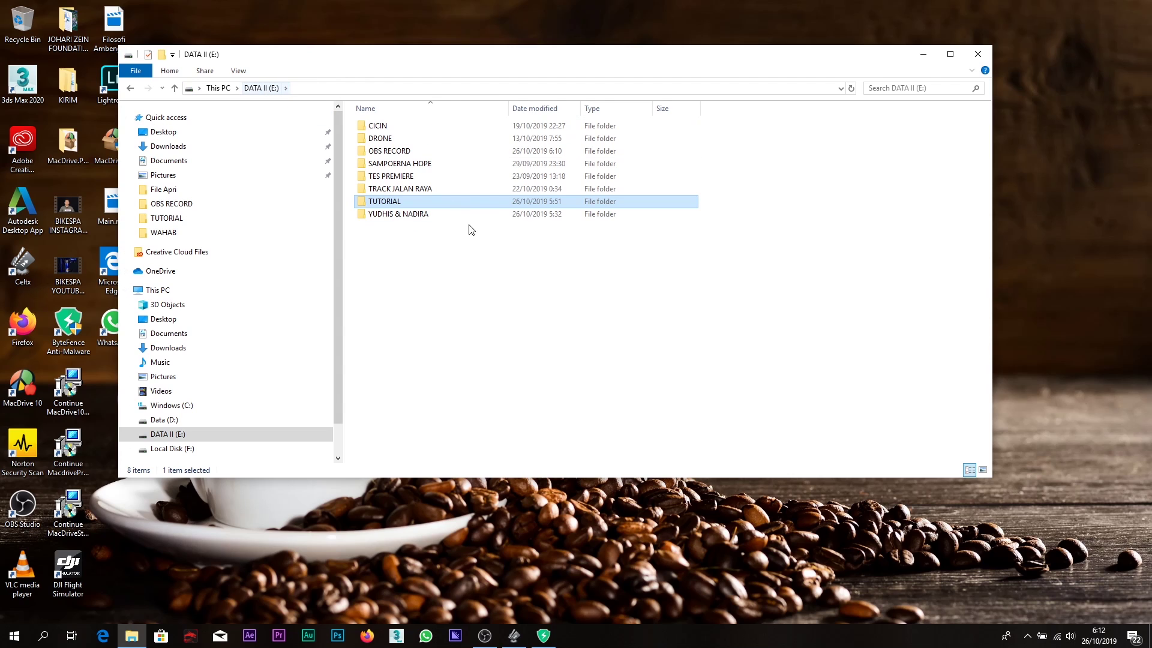
double_click(393, 204)
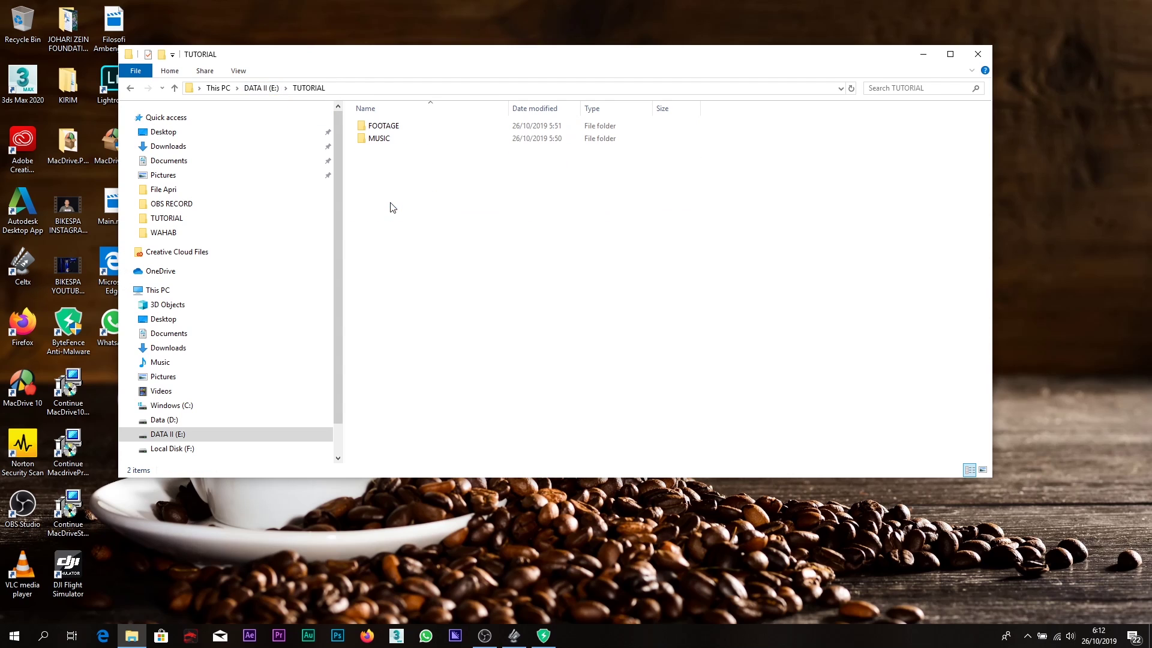
double_click(383, 138)
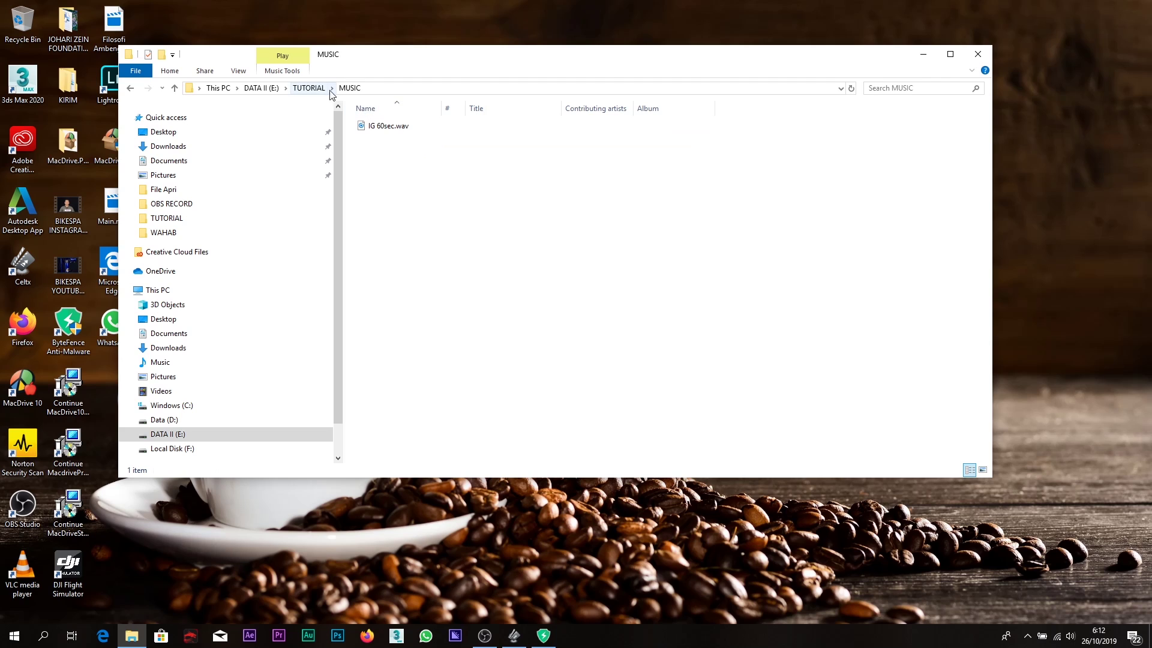
click(351, 90)
click(309, 88)
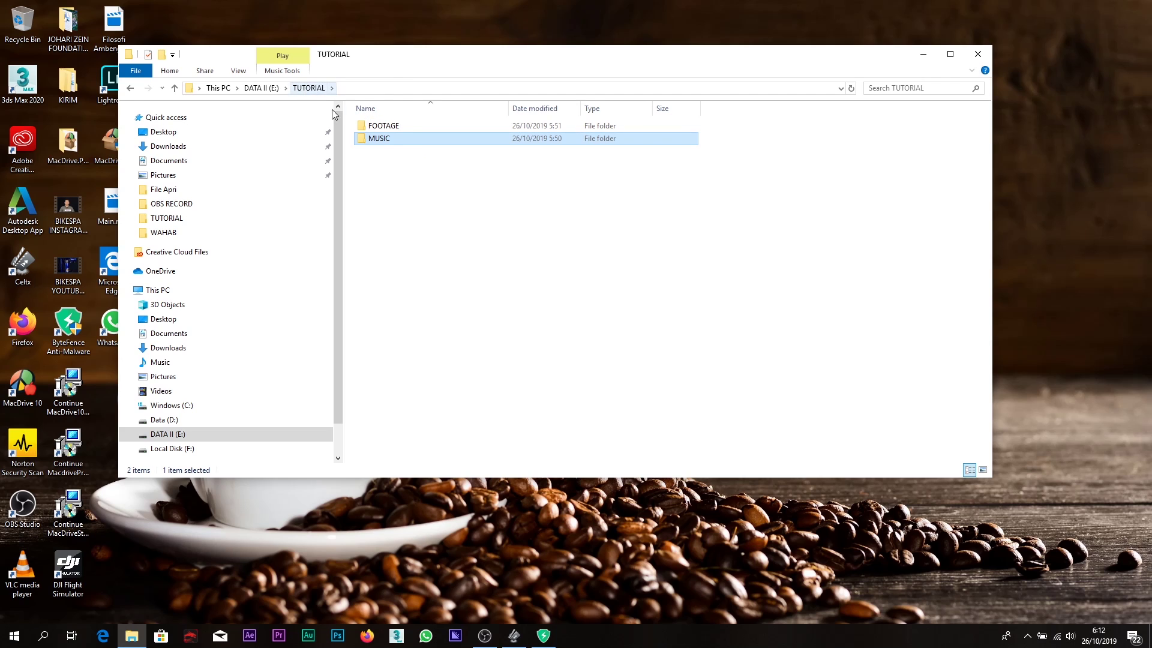
click(405, 181)
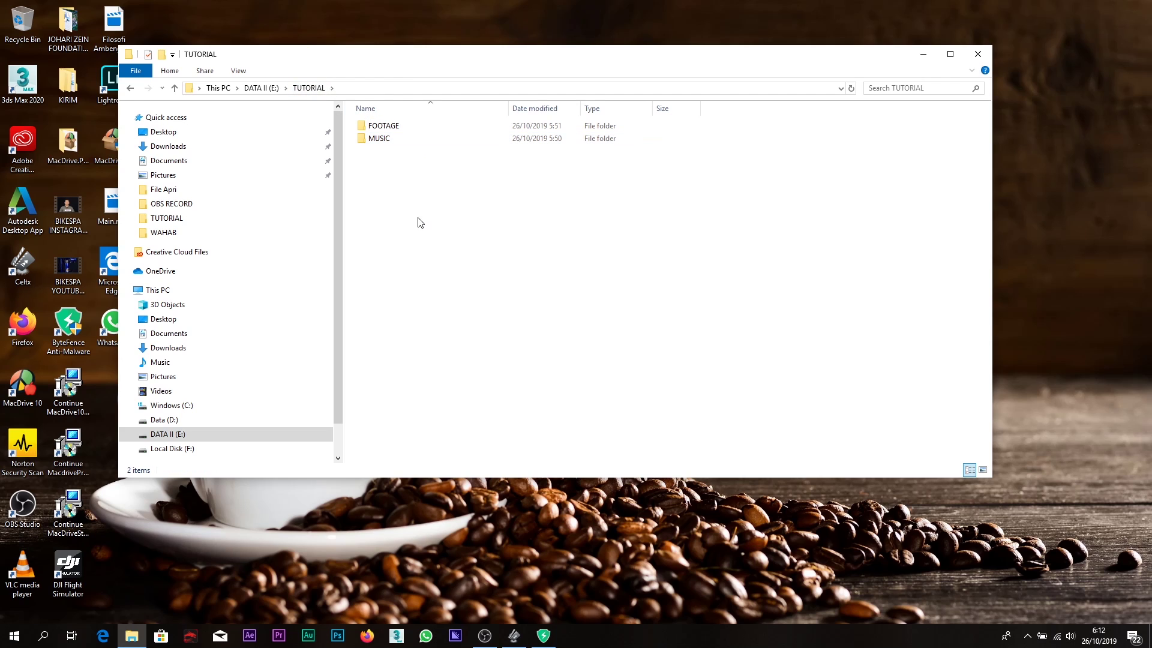
Create a new folder named PPJ inside the TUTORIAL folder
right_click(426, 233)
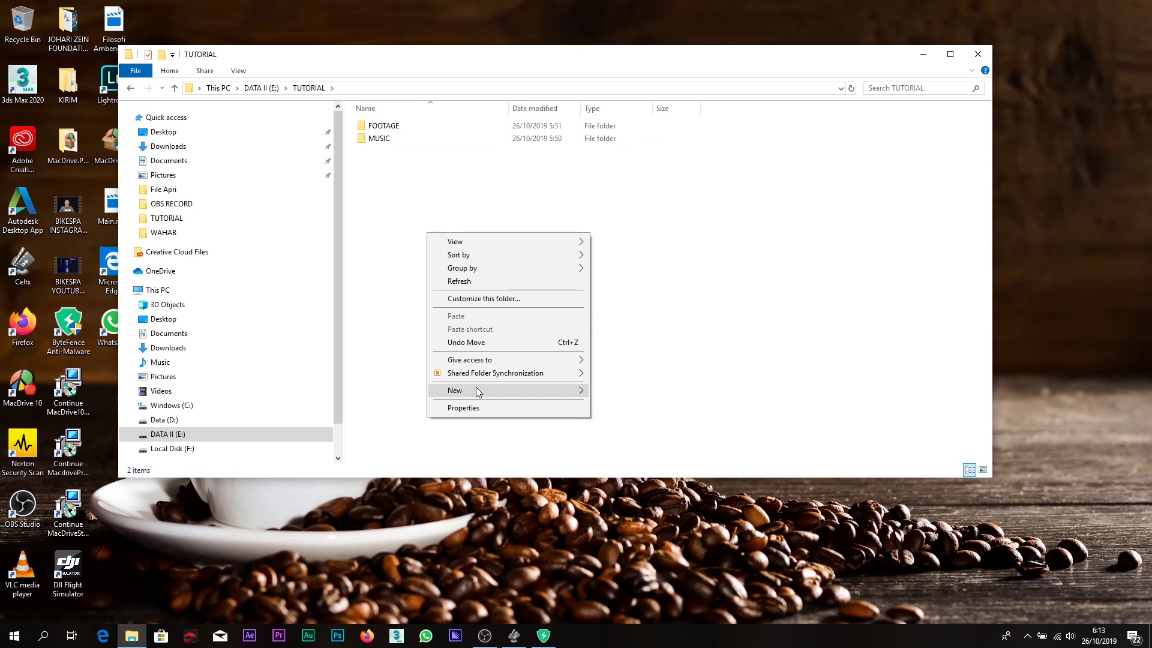
mouse_move(478, 391)
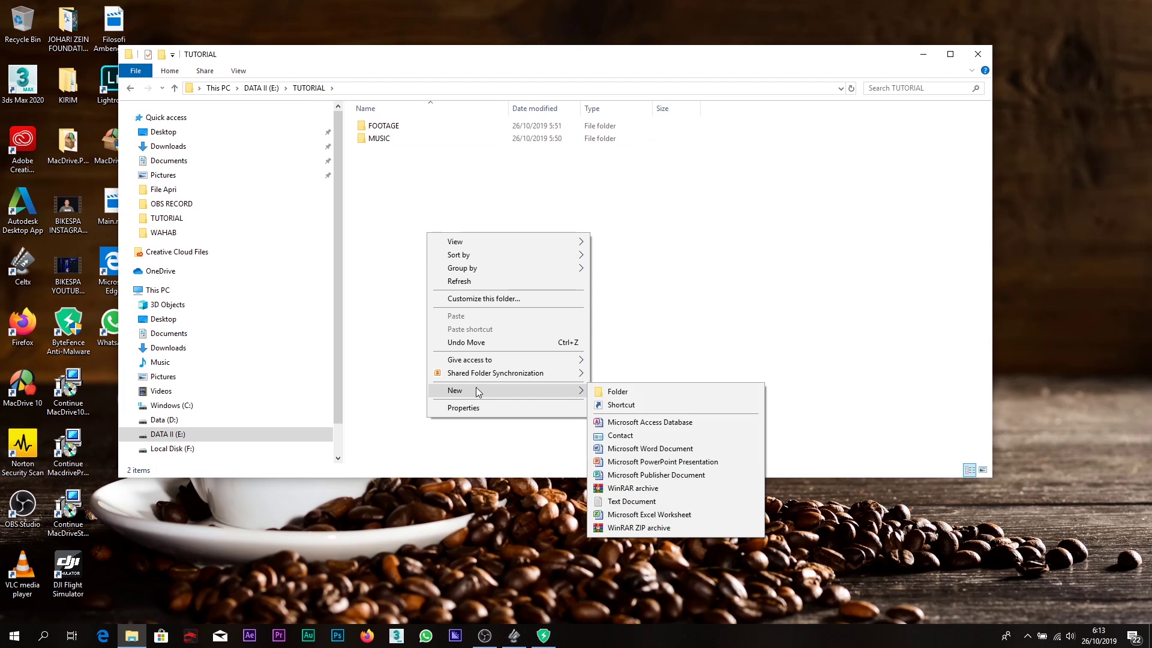
click(618, 392)
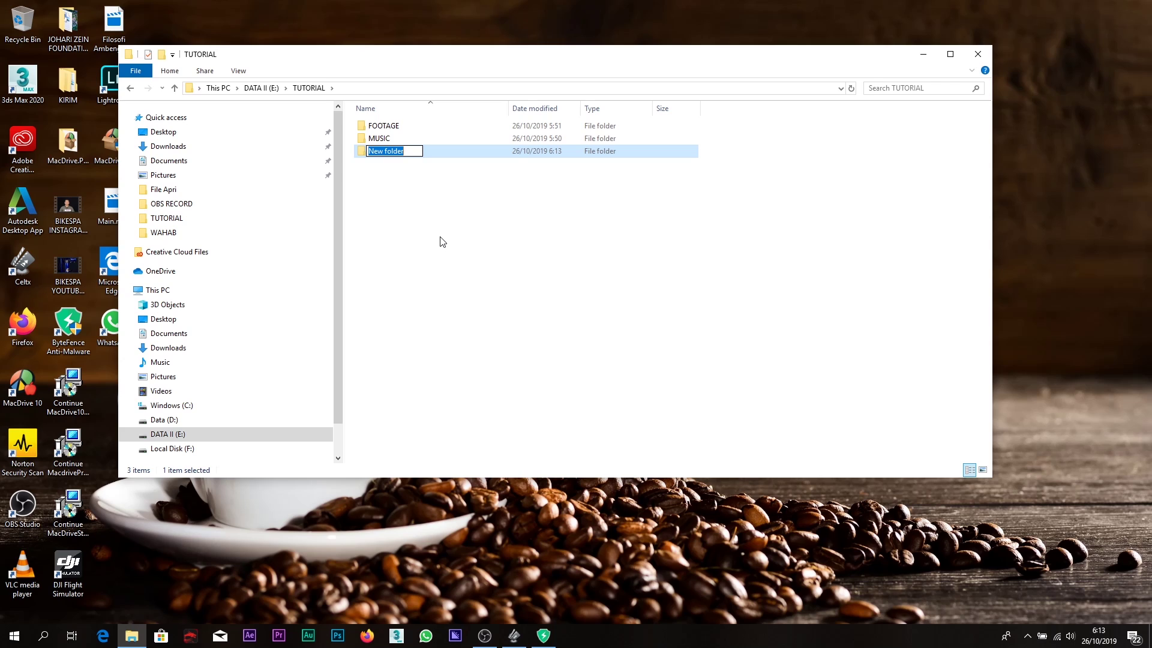
text(PPJ)
click(425, 240)
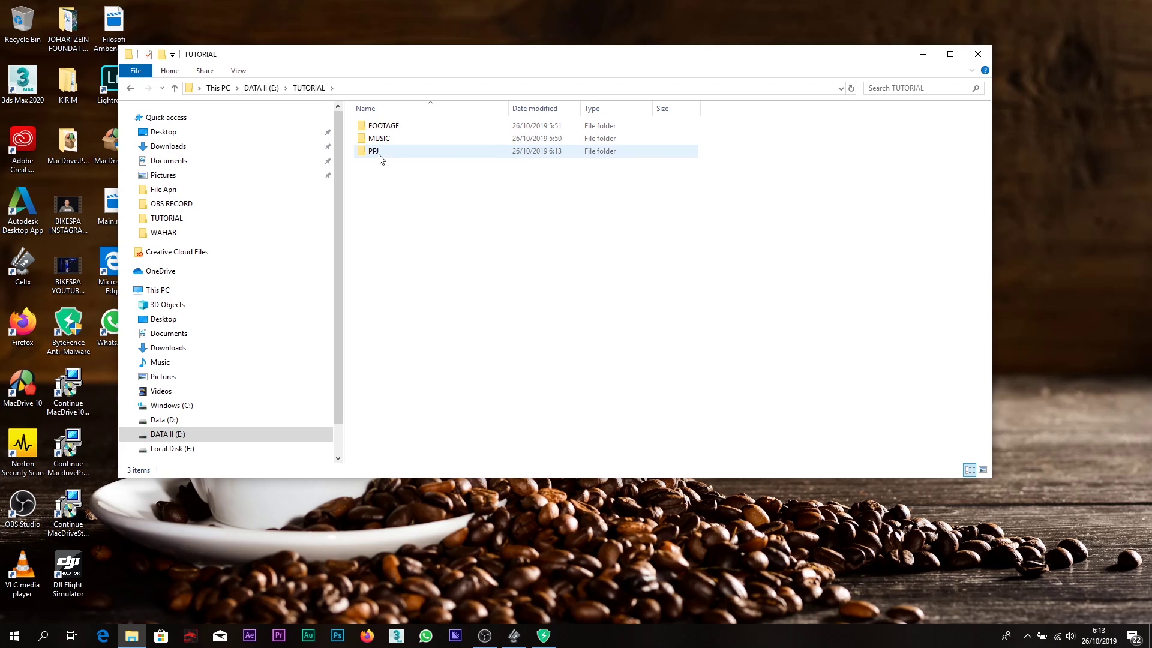
Create a new folder named EXPORT inside the TUTORIAL folder
right_click(418, 222)
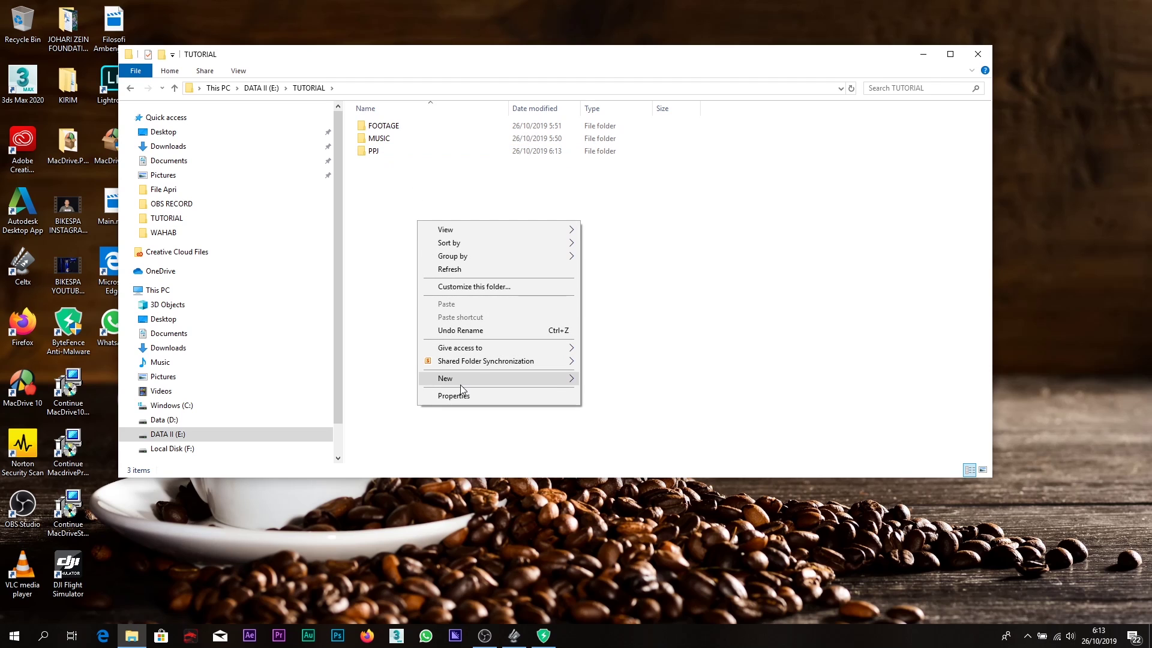
mouse_move(462, 380)
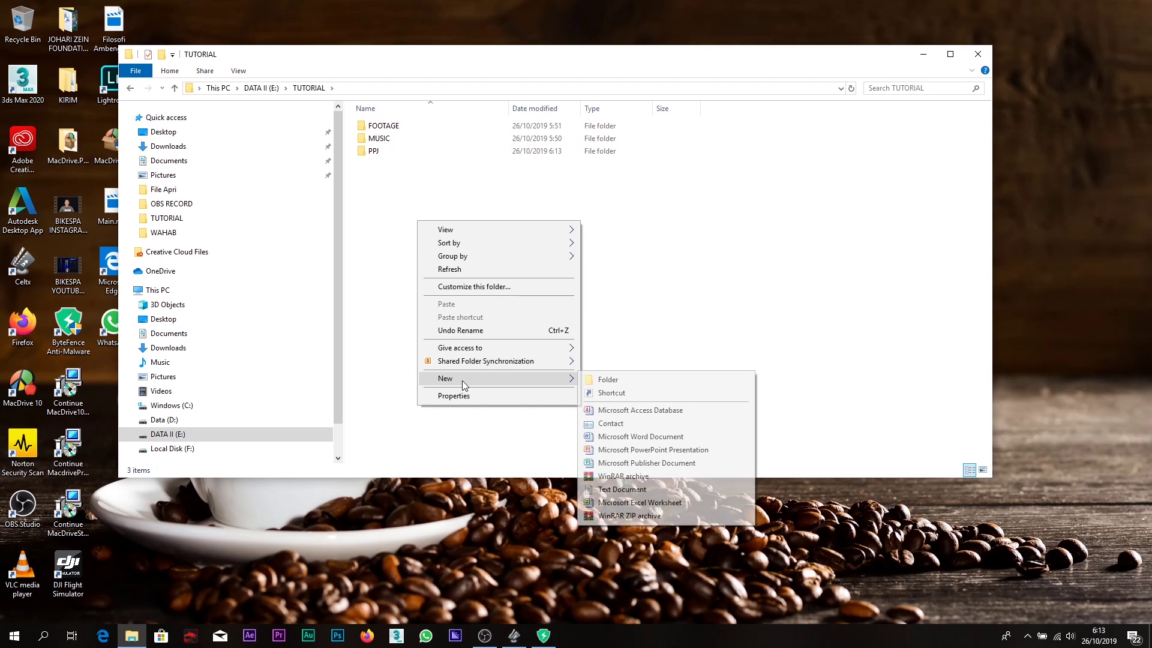
click(631, 378)
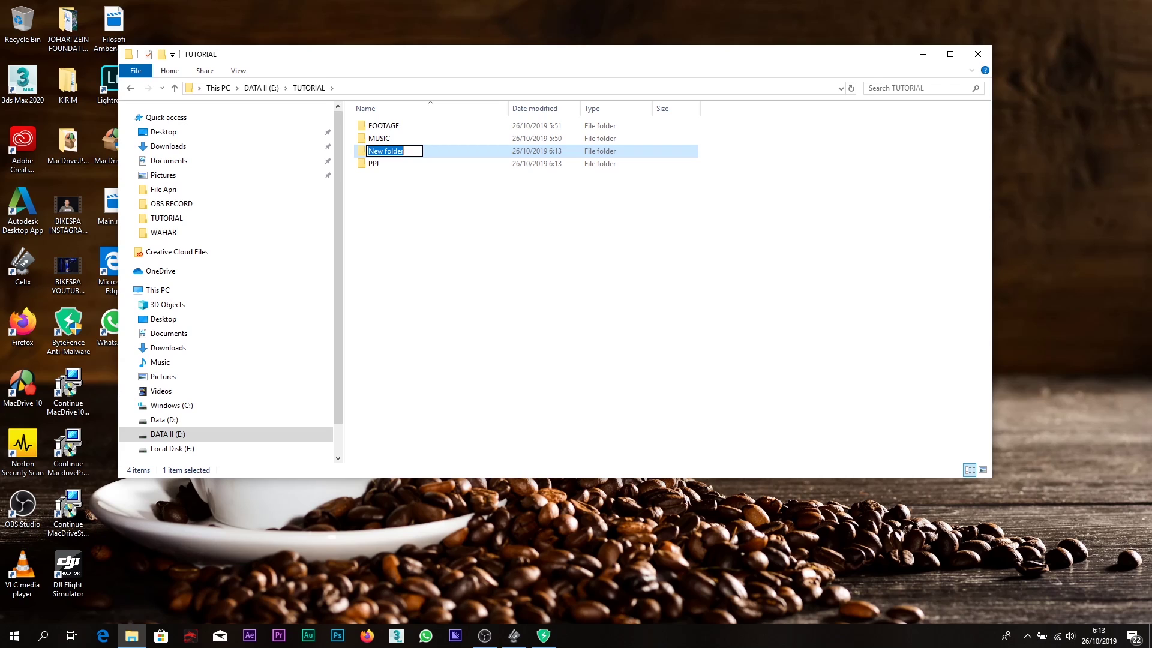
text(EXPORT)
click(445, 238)
Create a new folder named GRAFIS inside the TUTORIAL folder
right_click(439, 237)
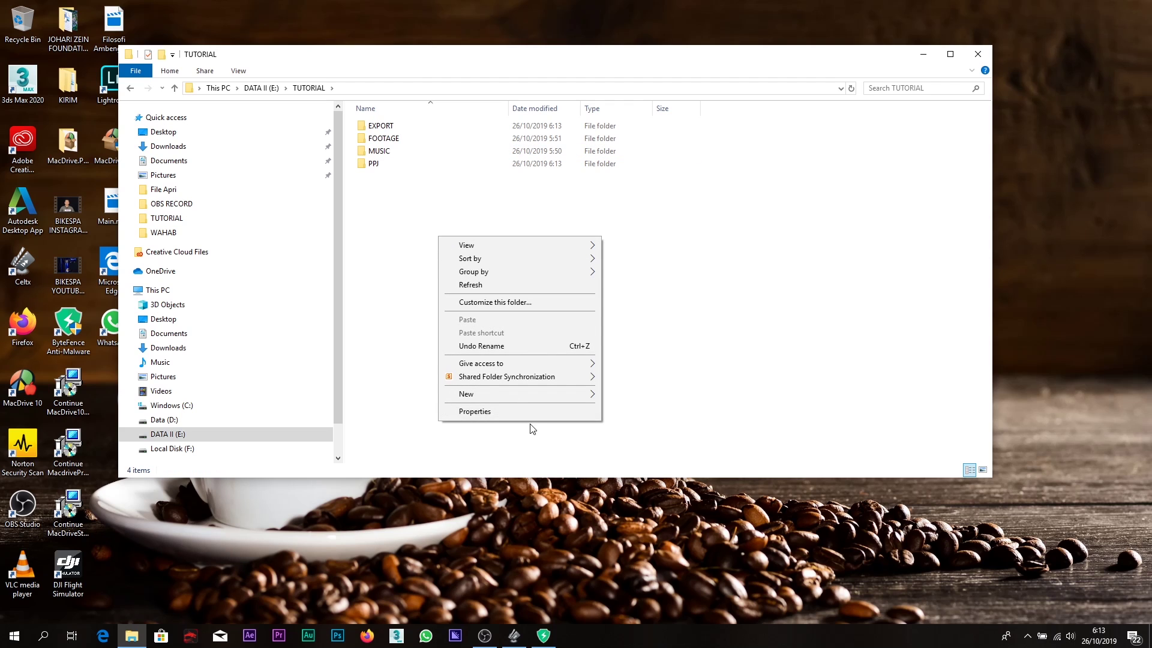
mouse_move(532, 398)
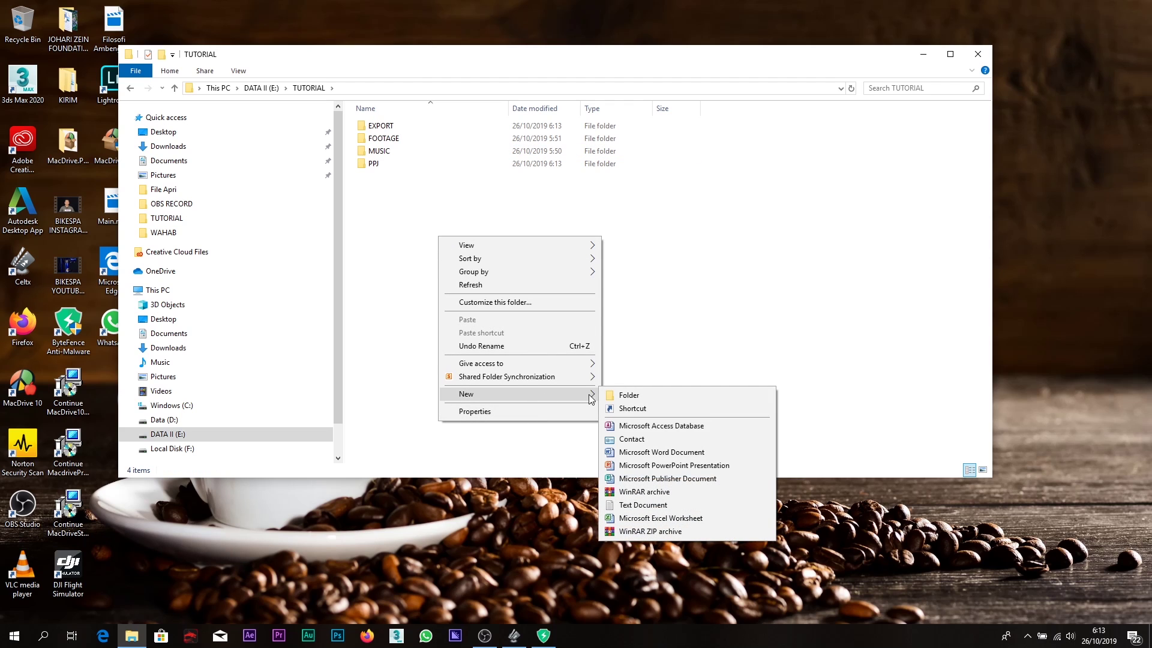
click(624, 396)
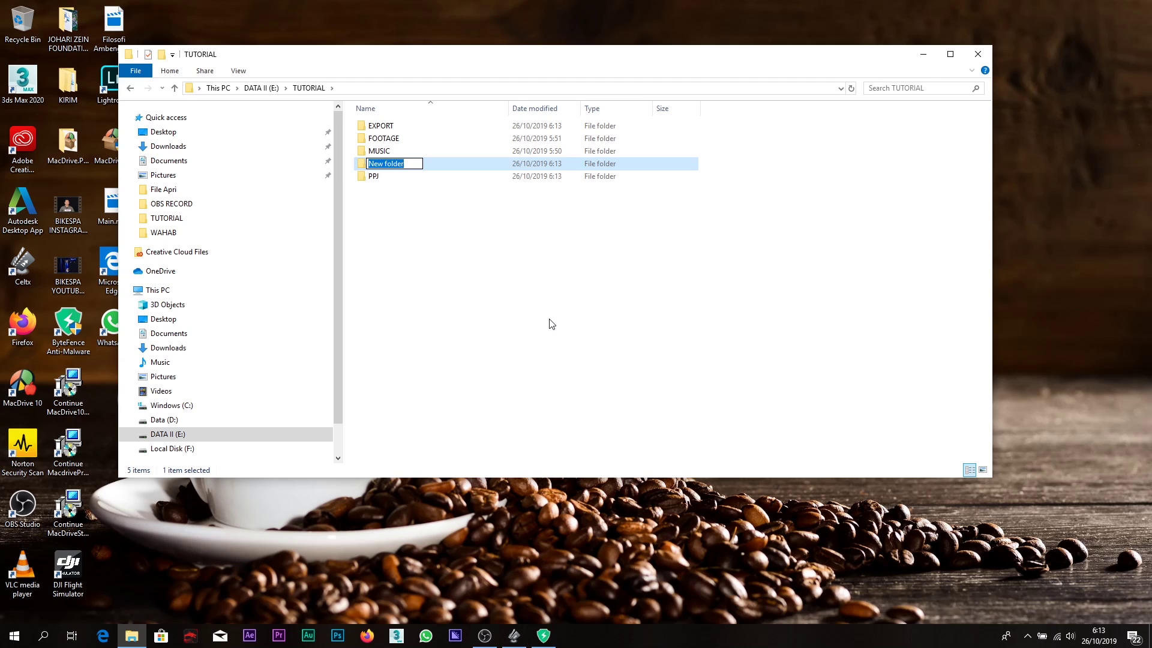
text(GRAFIS)
click(477, 277)
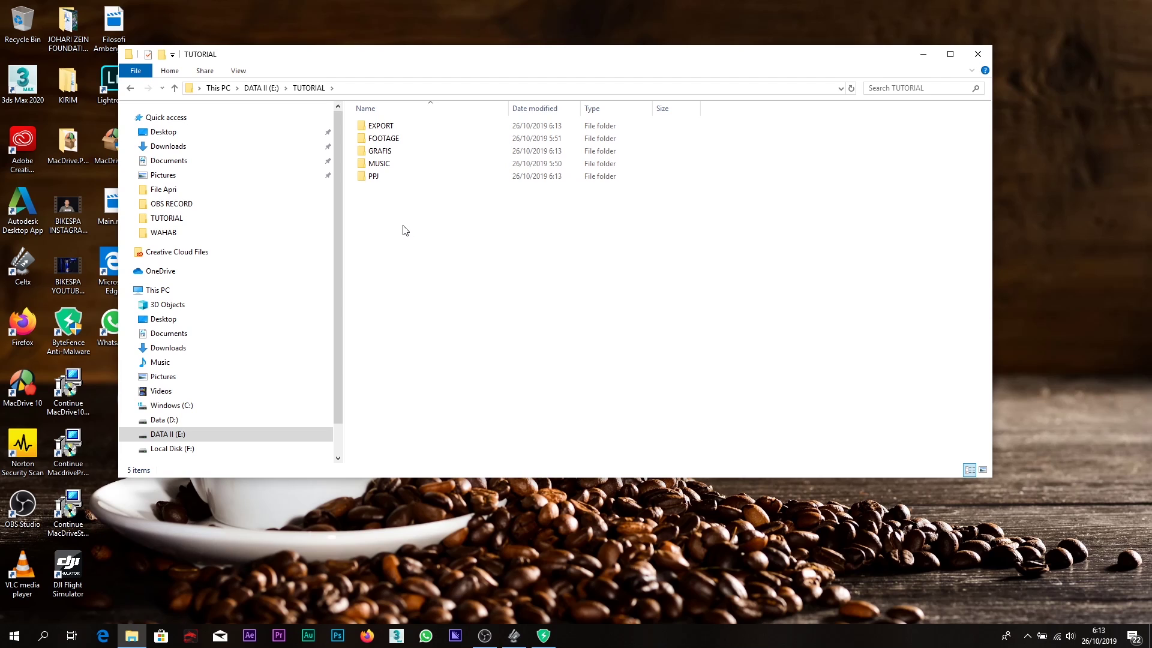
Review the TUTORIAL folder's place on the DATA II (E:) drive and its subfolders, including PPJ
drag(401, 41, 408, 36)
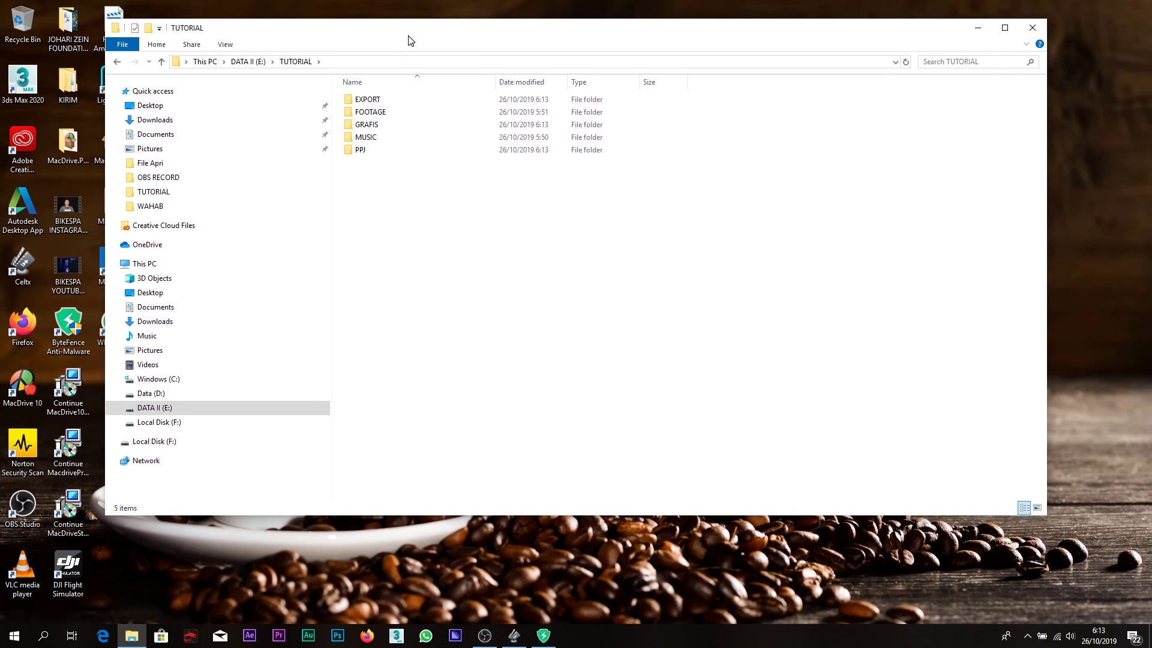
click(248, 64)
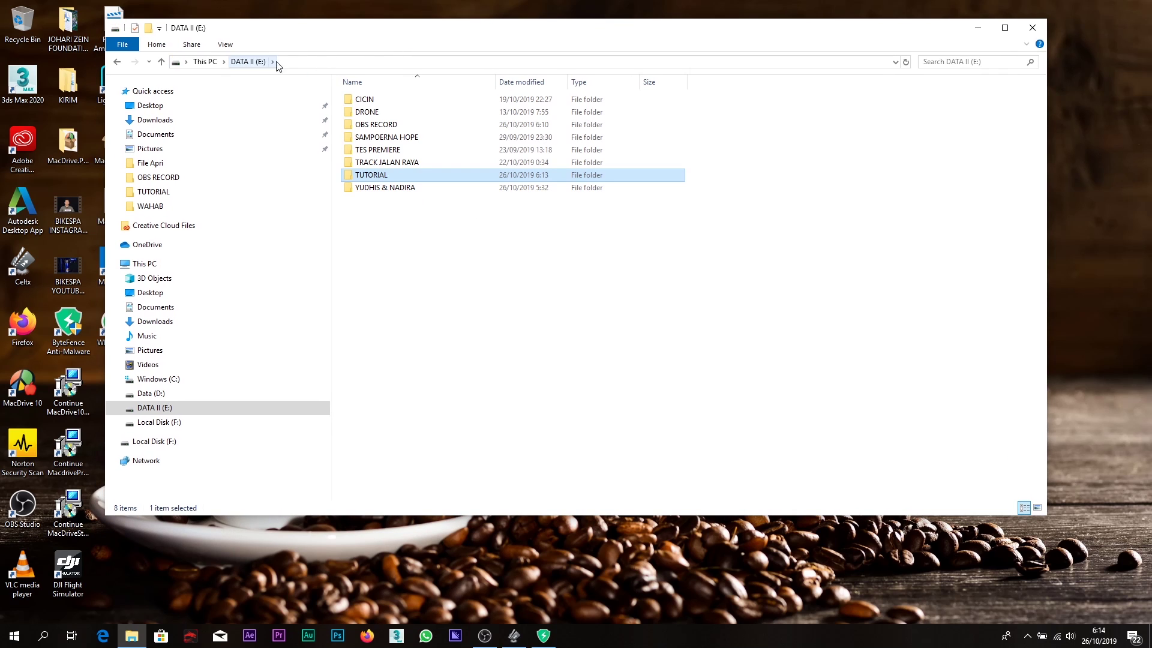
double_click(352, 177)
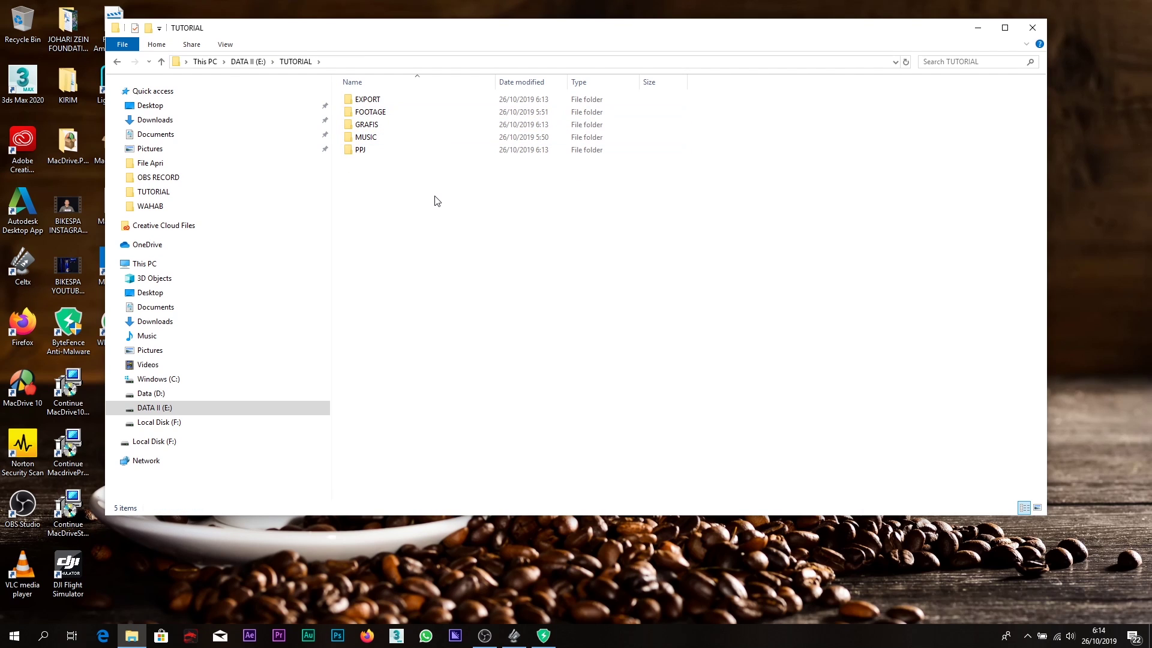
click(372, 150)
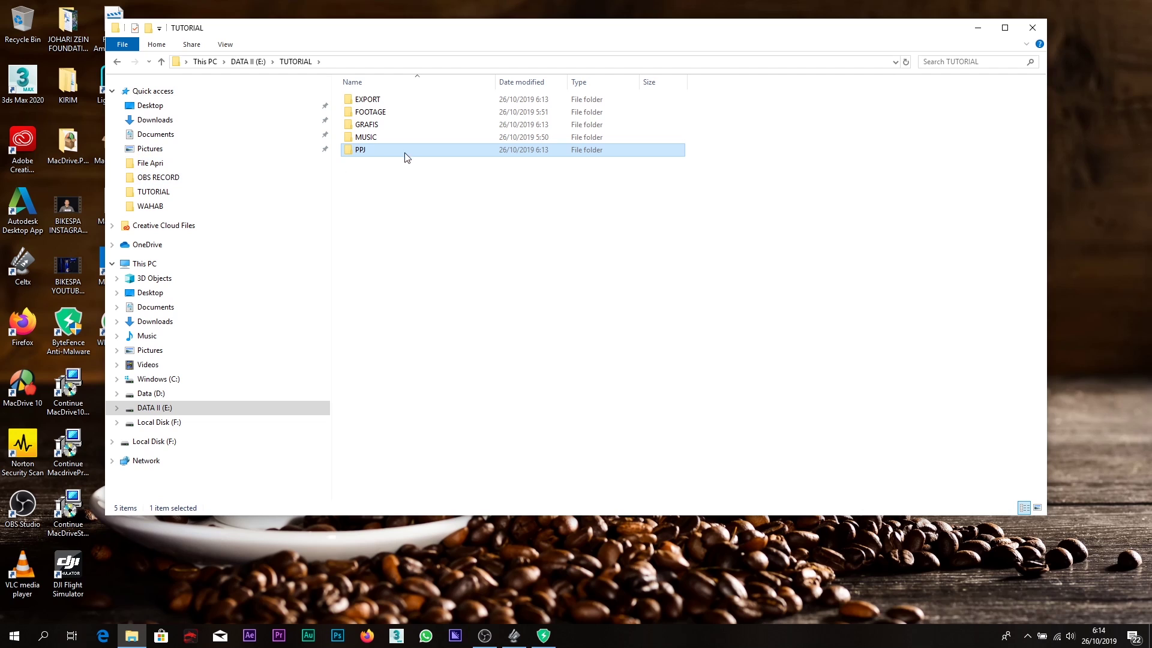
drag(411, 41, 454, 34)
click(471, 219)
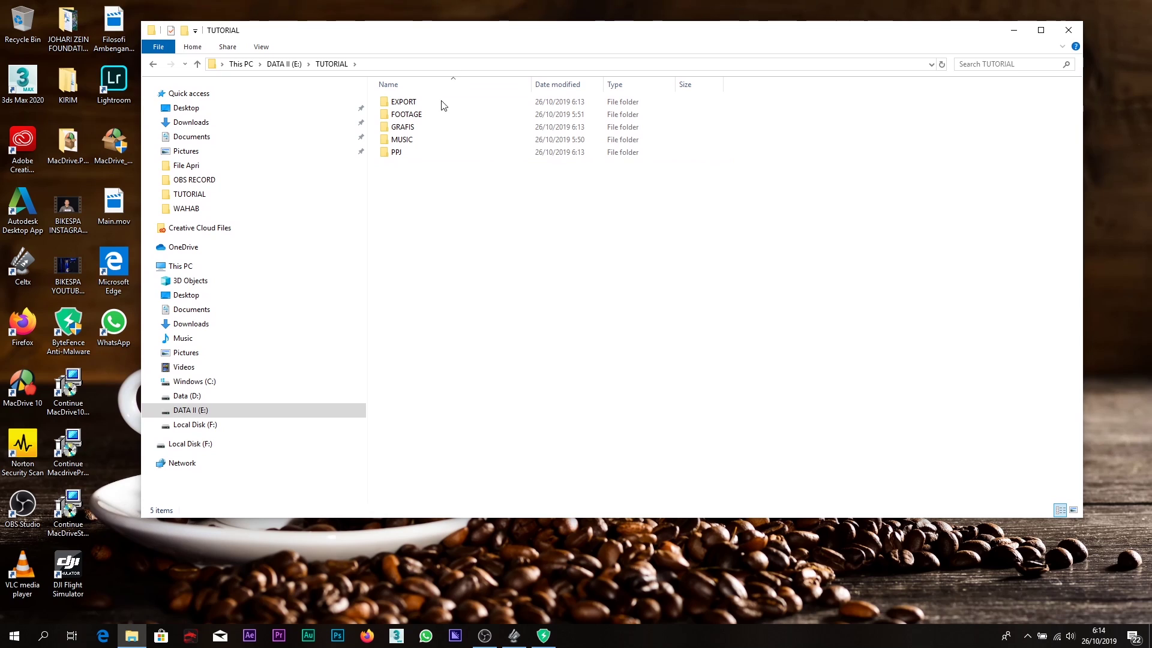
Launch Adobe Premiere Pro and start a new project named TUTORIAL DASAR
click(286, 641)
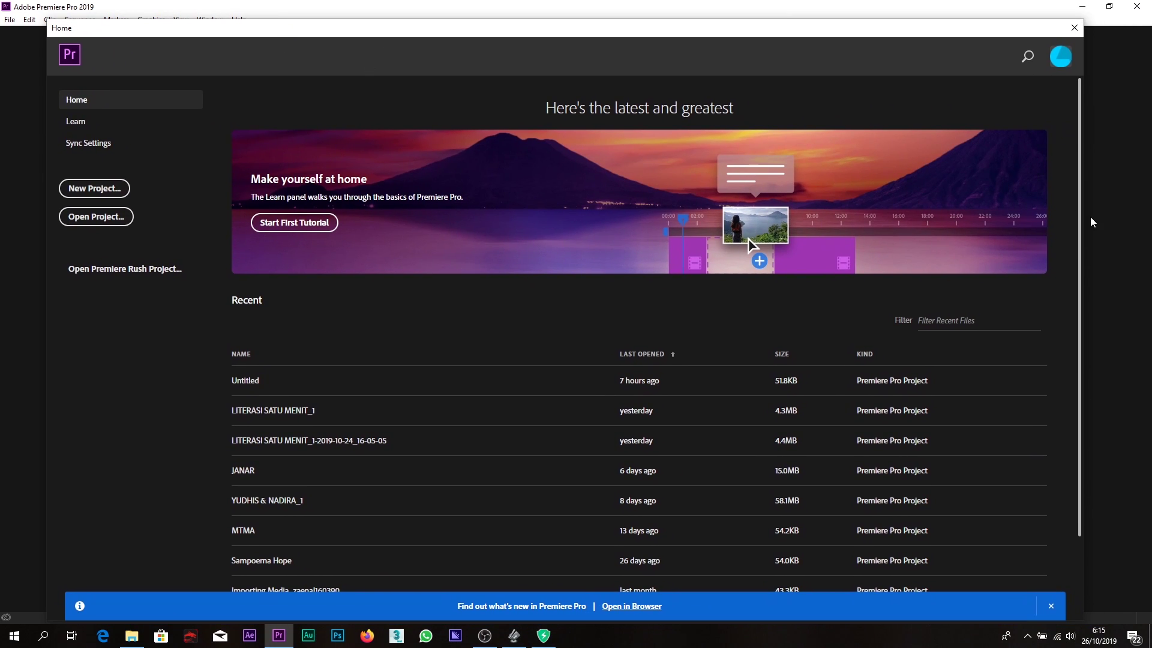
scroll(1092, 277, down, 2)
scroll(1089, 267, up, 2)
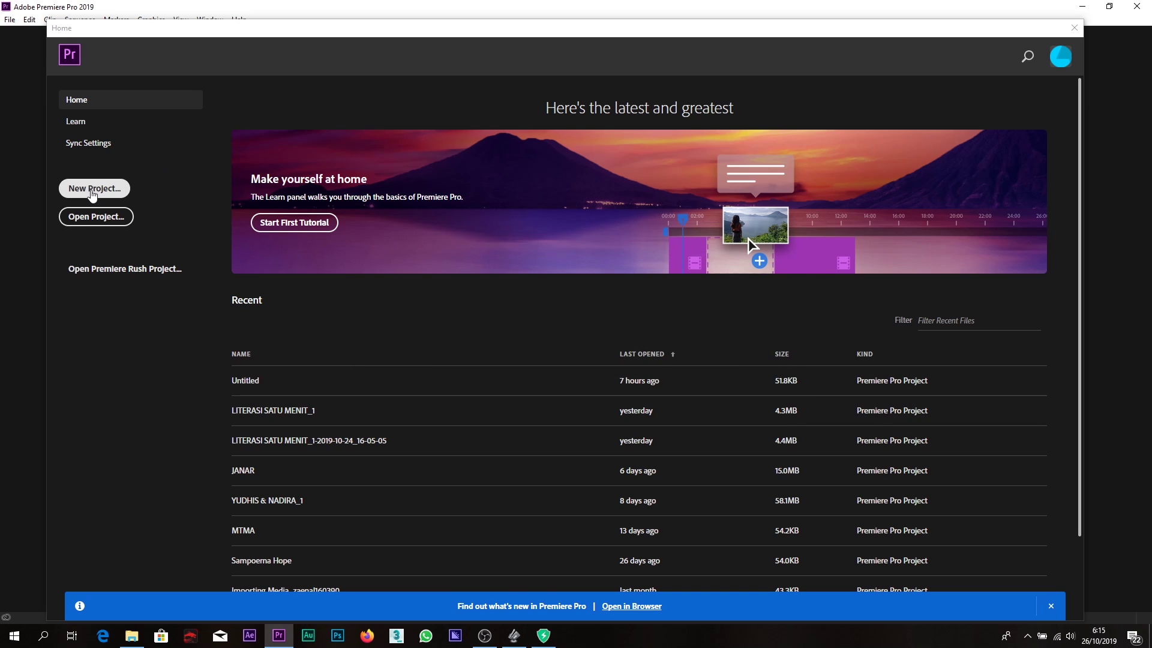
click(104, 189)
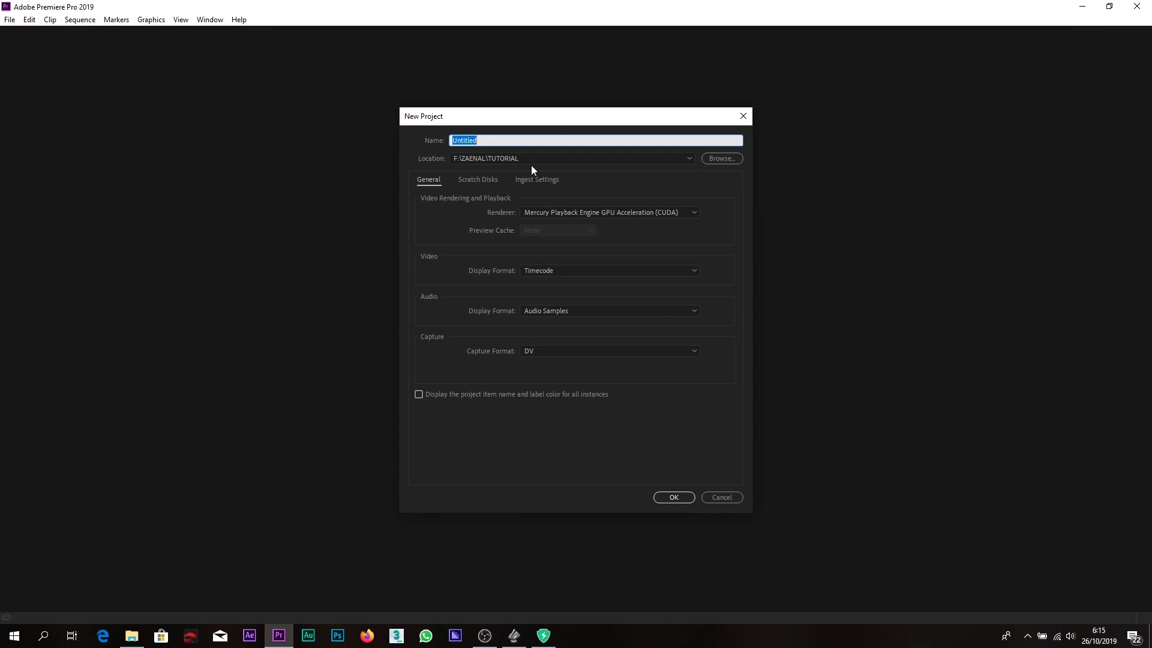
drag(504, 120, 489, 105)
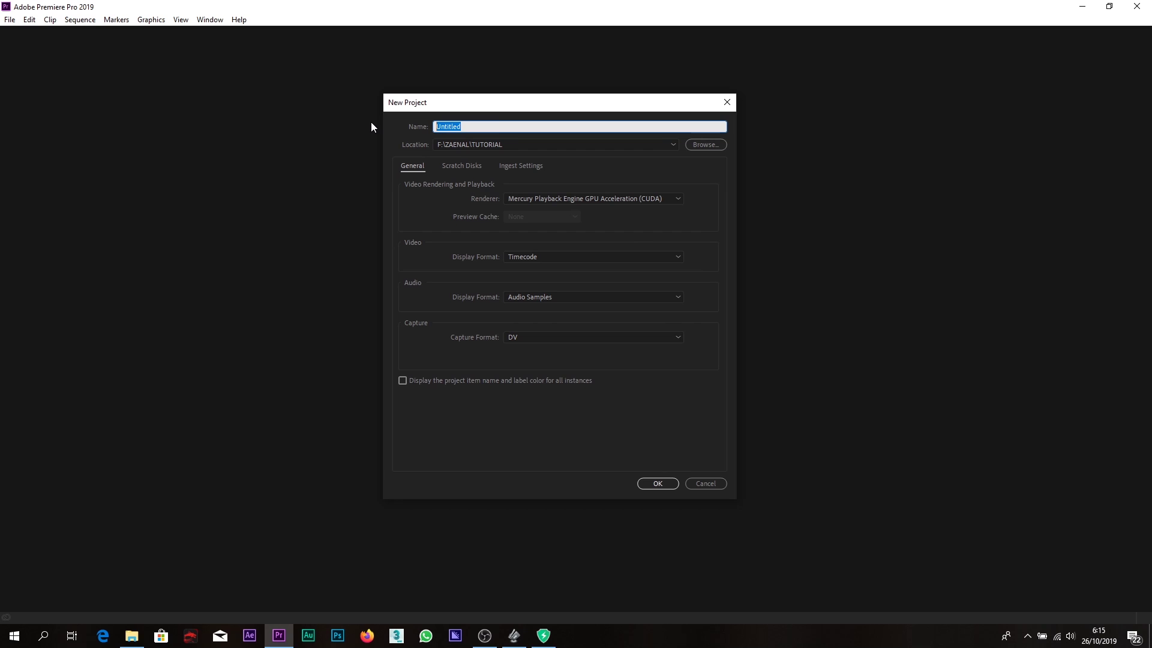
text(TUTORIAL DASAR)
Set the project location to the PPJ folder inside TUTORIAL on DATA II (E:) and create the project
click(700, 146)
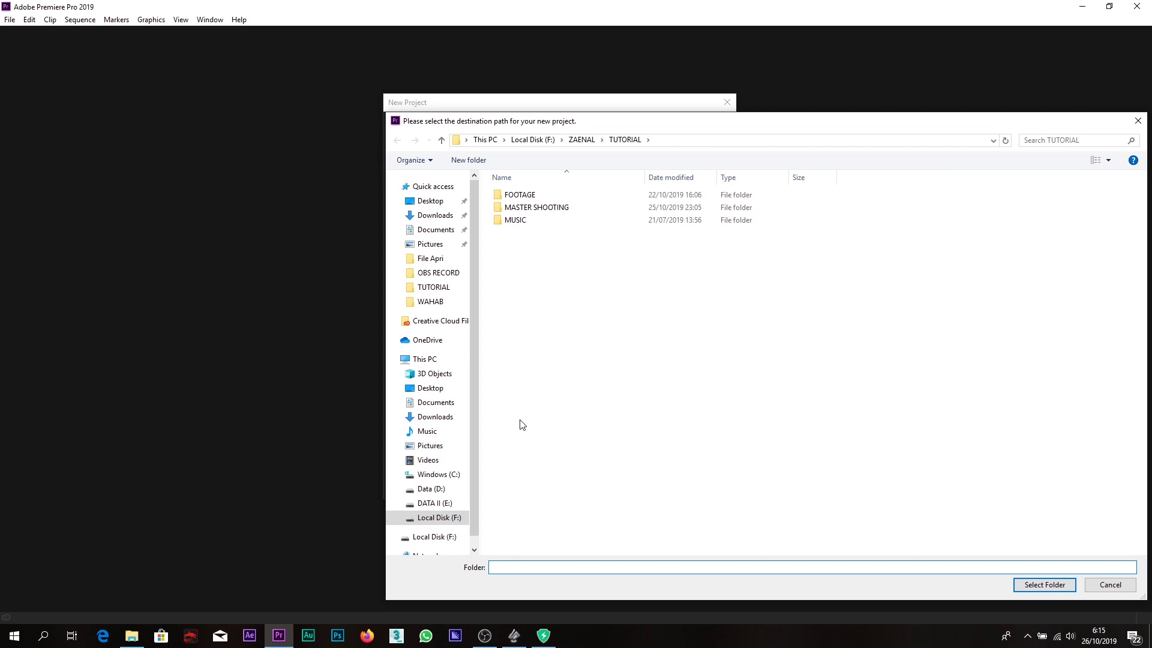
click(437, 506)
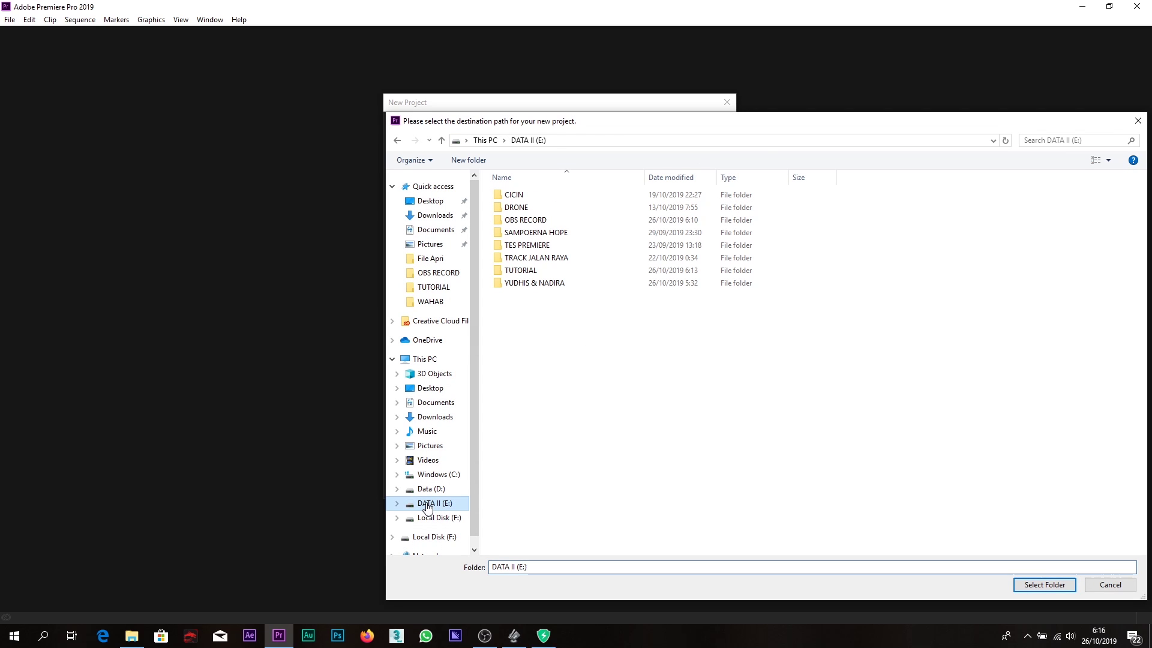
double_click(533, 271)
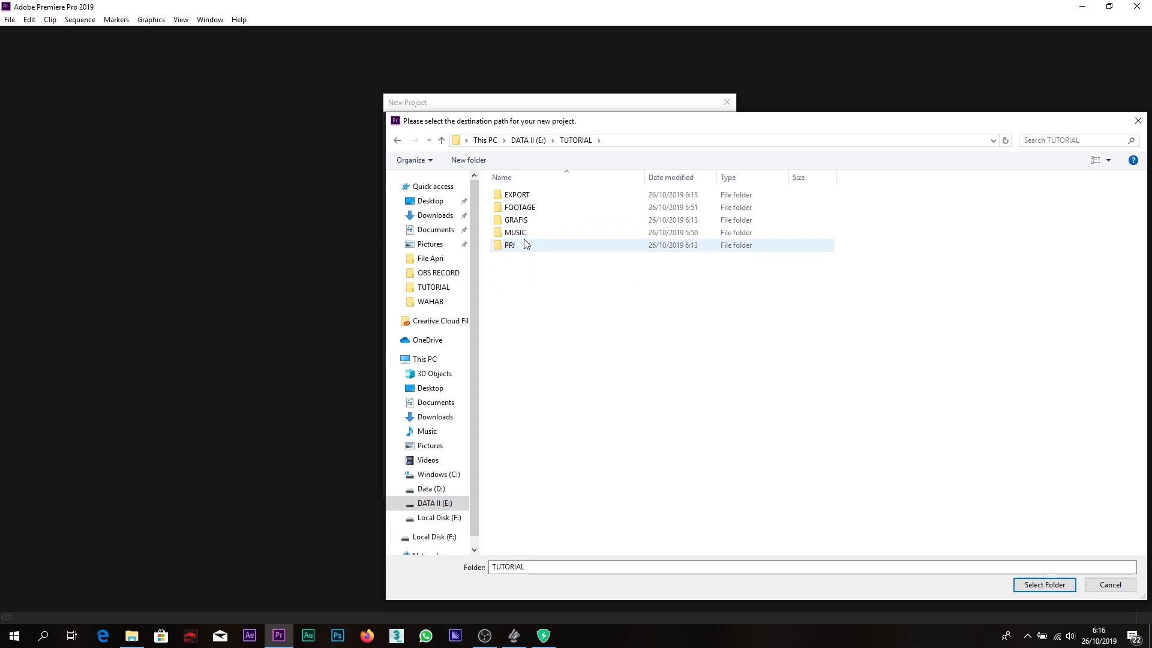
click(510, 247)
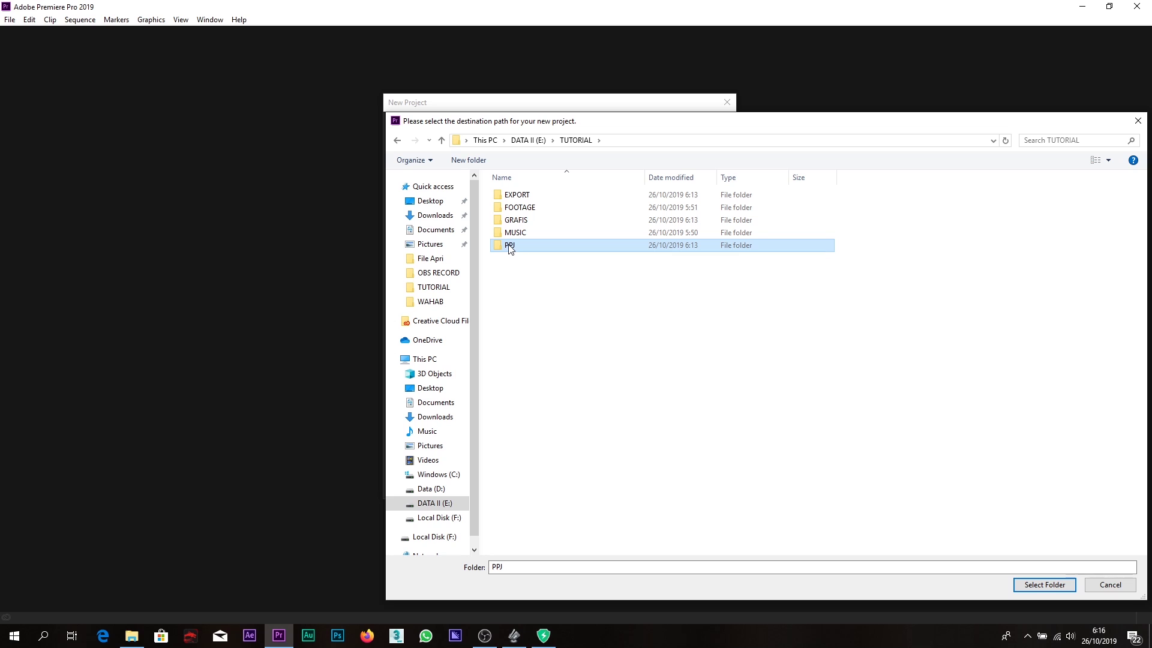
double_click(509, 248)
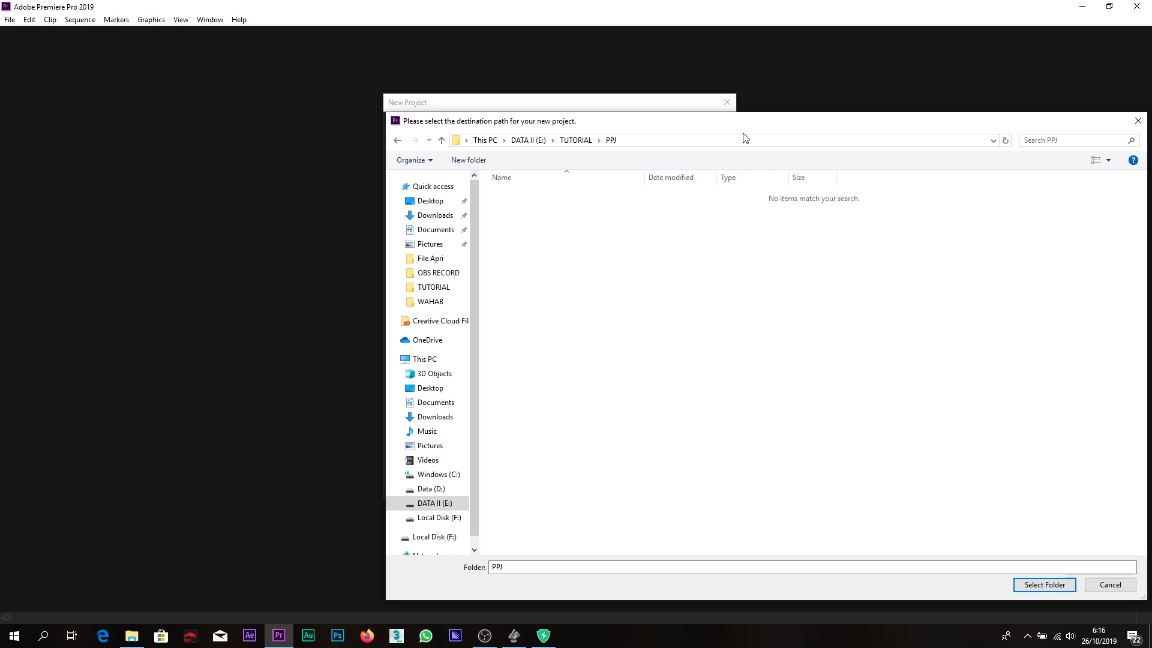
drag(744, 124, 576, 102)
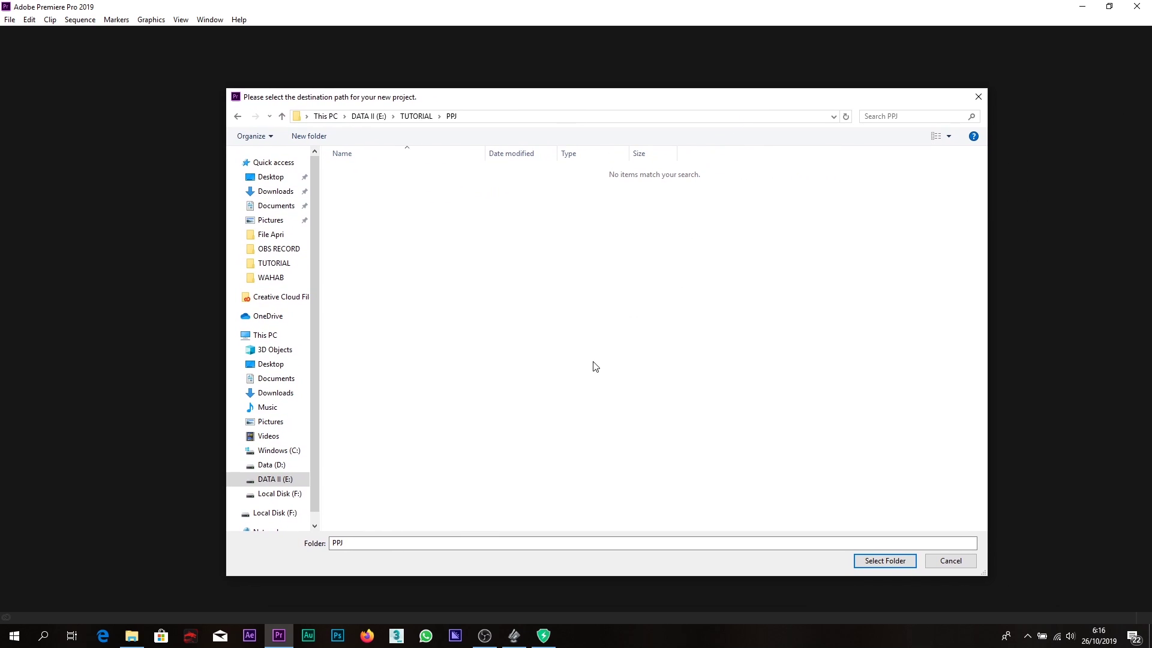
click(887, 562)
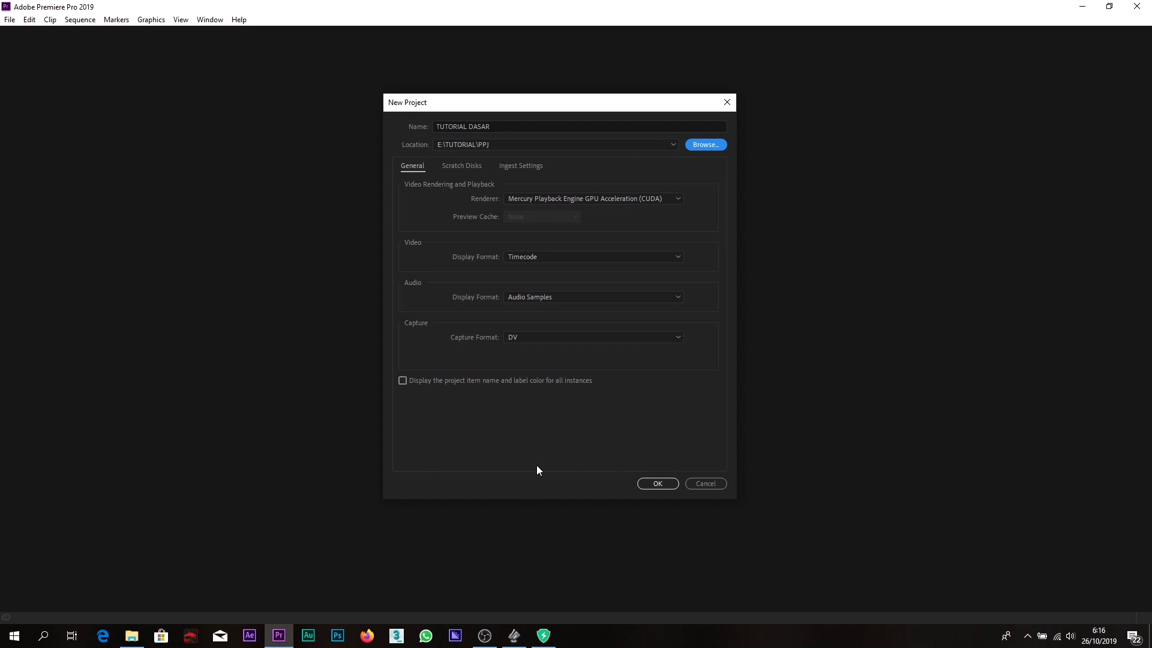
click(658, 483)
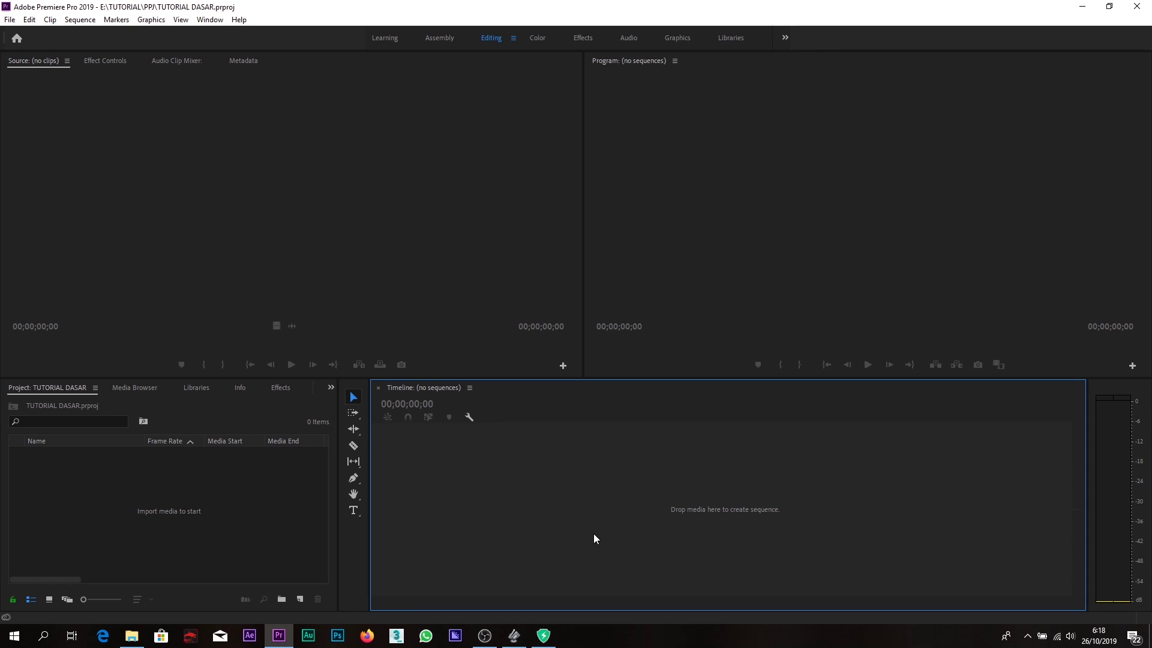
Examine the workspace areas: Project, Timeline, Program monitor, Source monitor and Effect Controls
click(181, 515)
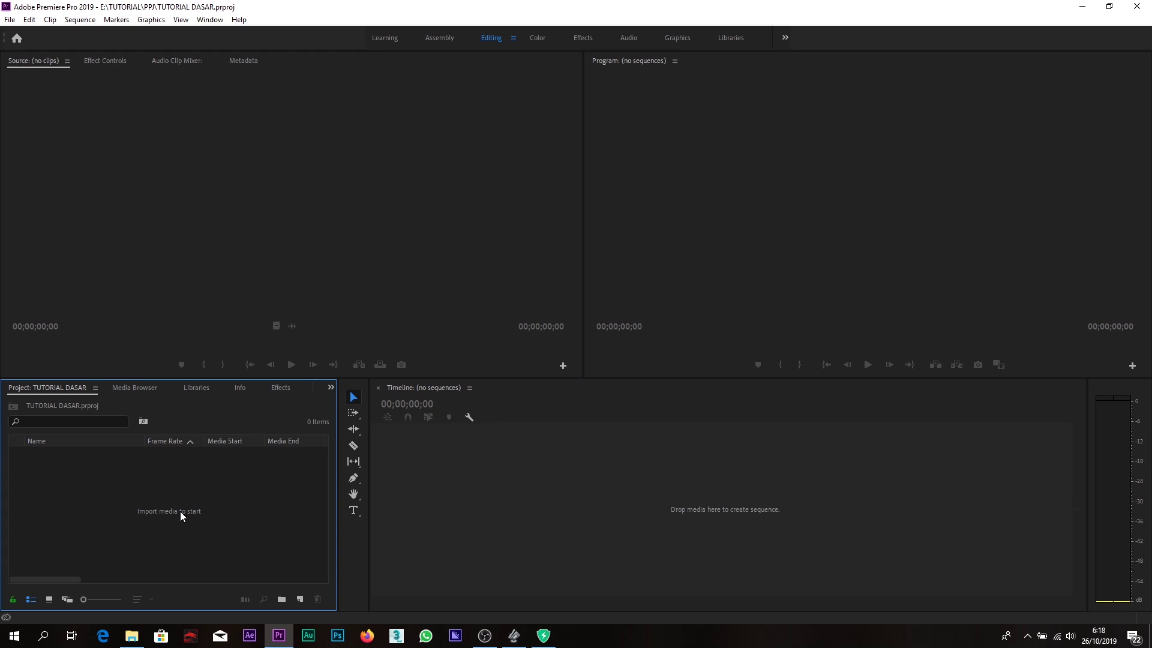
click(545, 509)
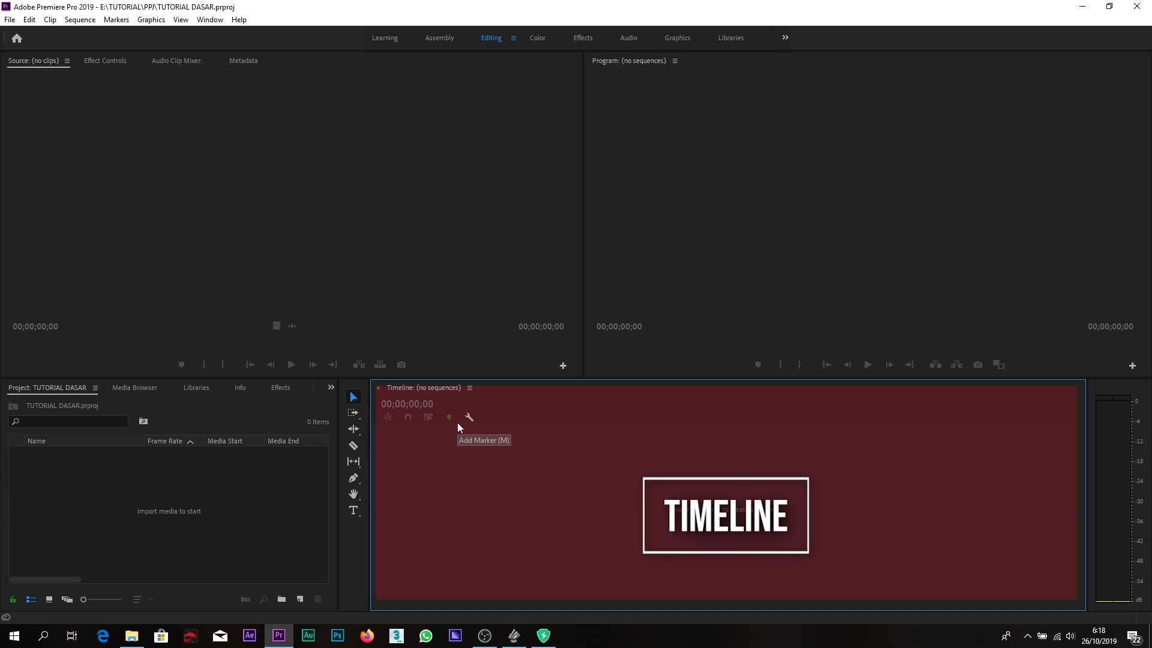
click(711, 294)
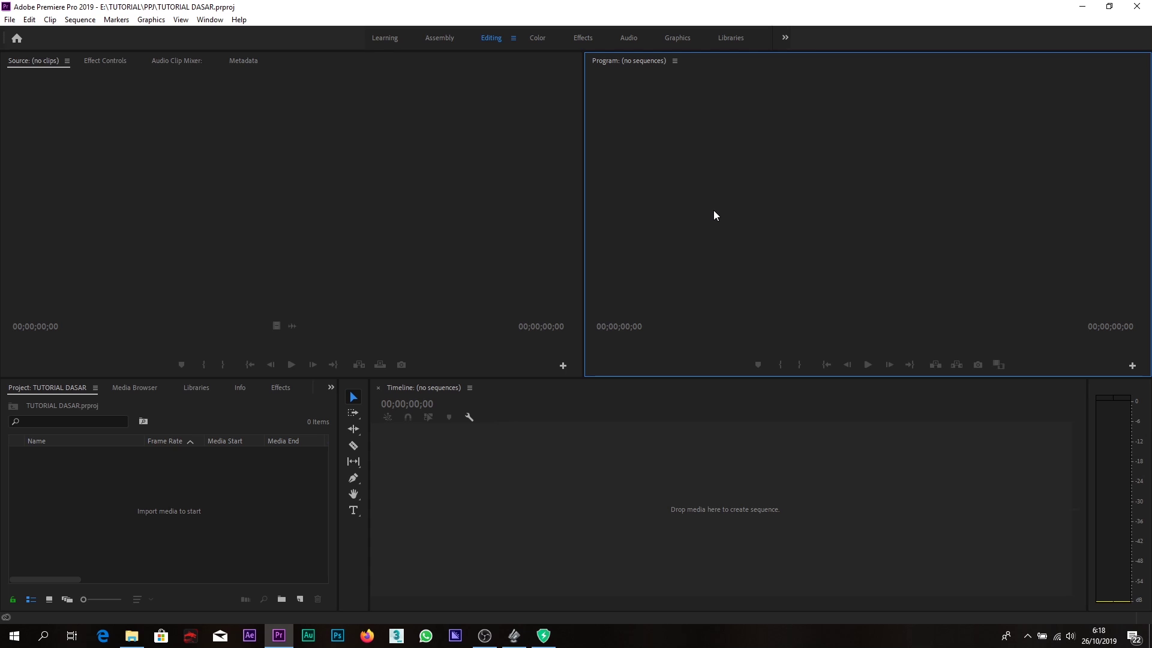
click(567, 483)
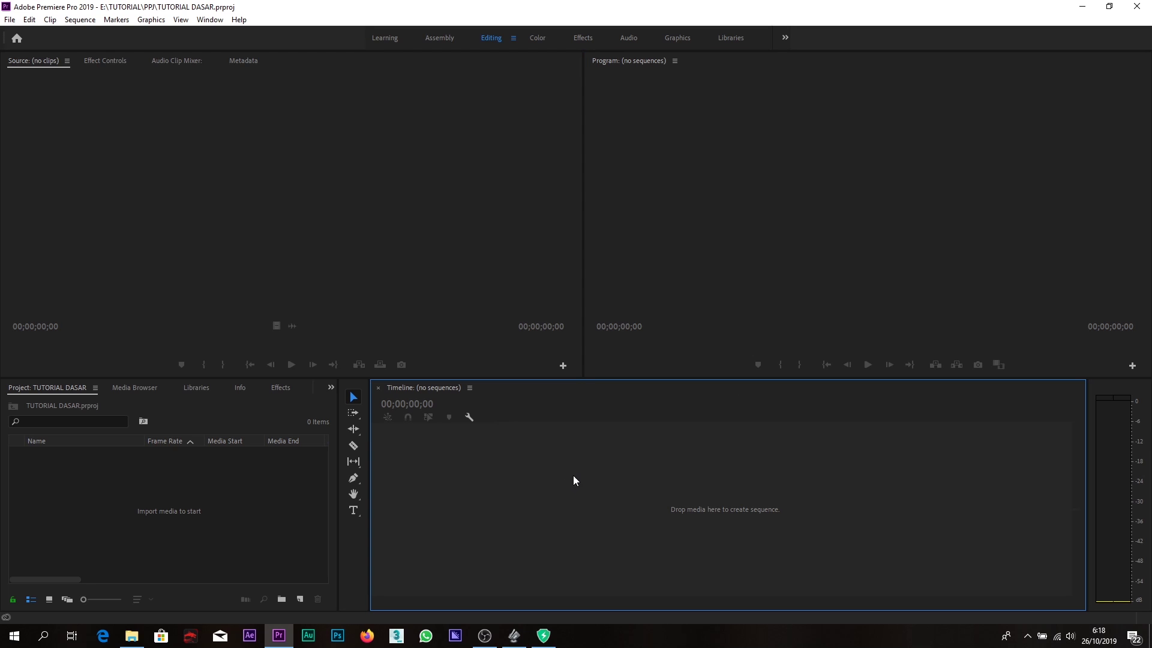
click(287, 204)
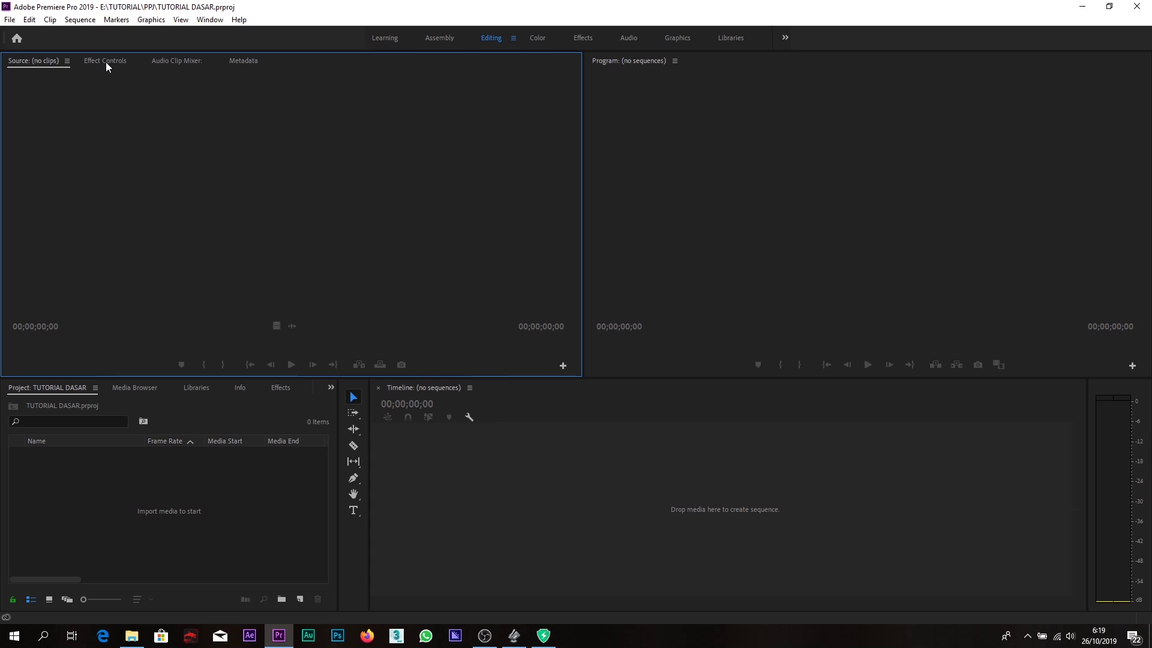
click(105, 63)
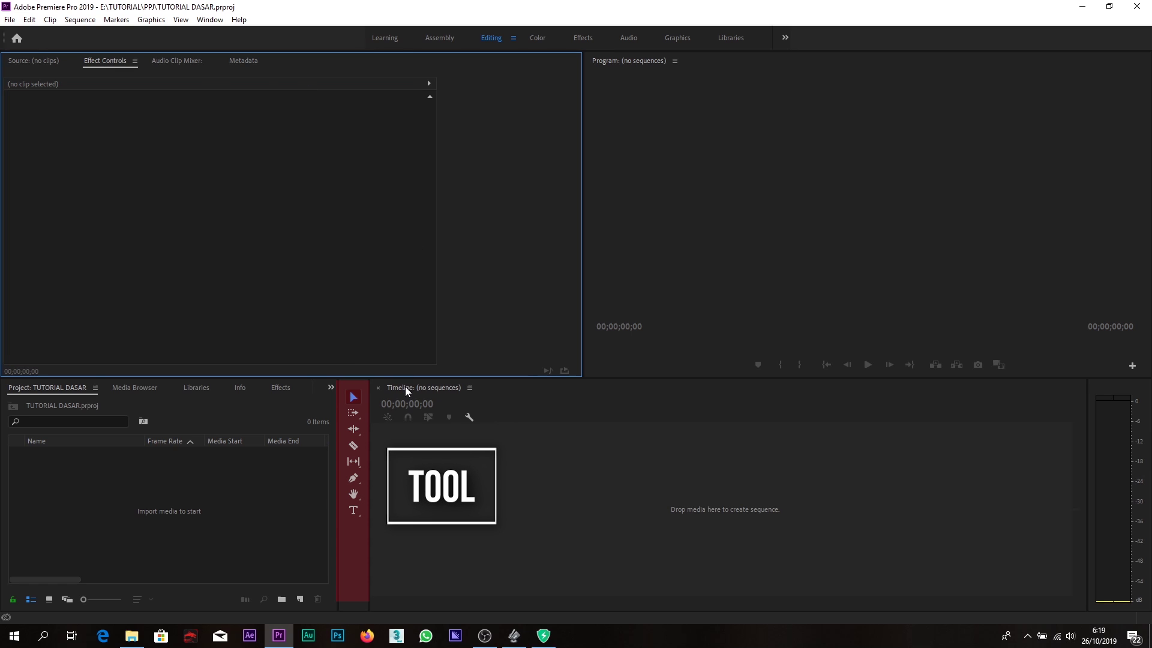
Explore the editing tools, including Razor, Track Select Forward, Ripple Edit and Hand, and return to the Selection tool
click(360, 530)
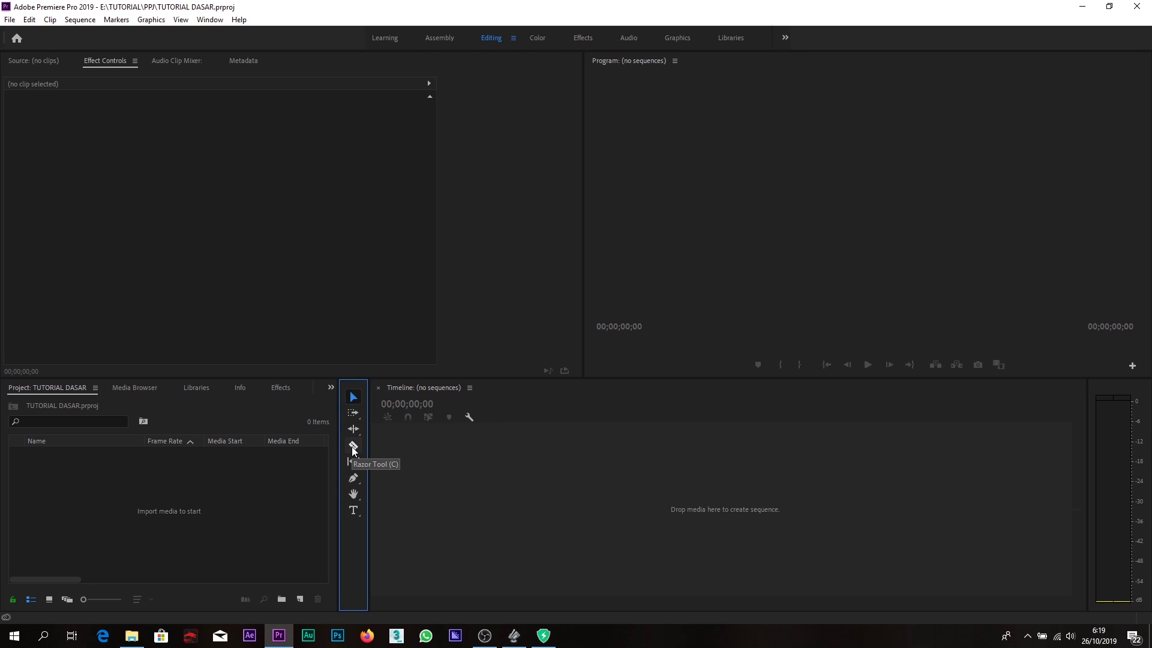
click(354, 447)
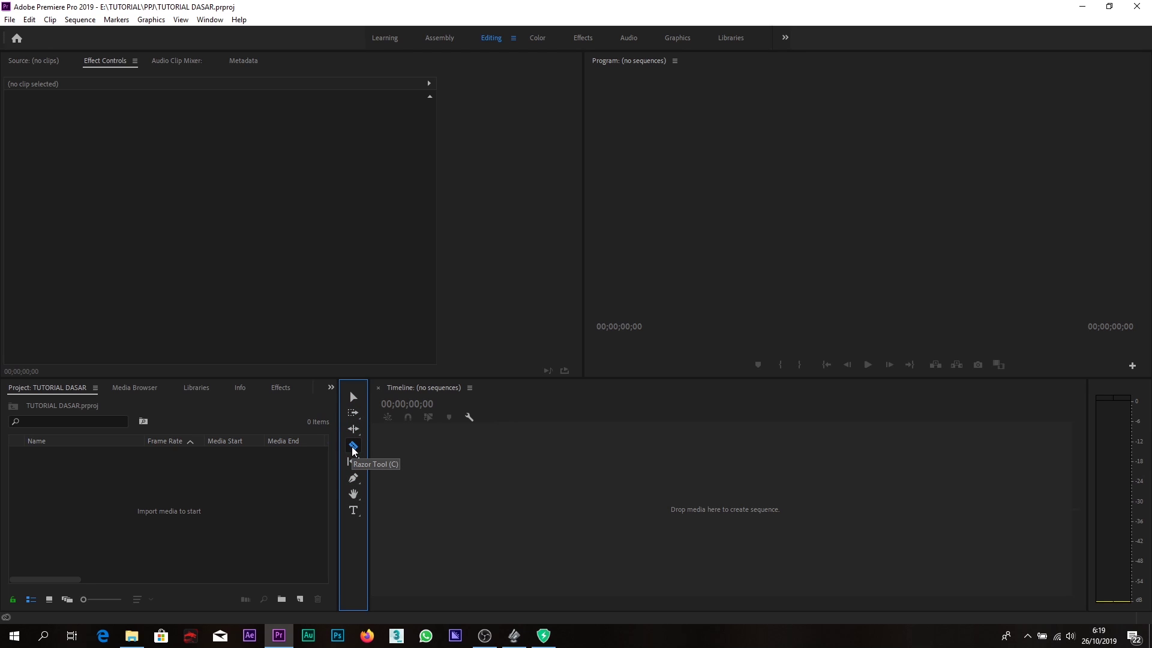
click(354, 401)
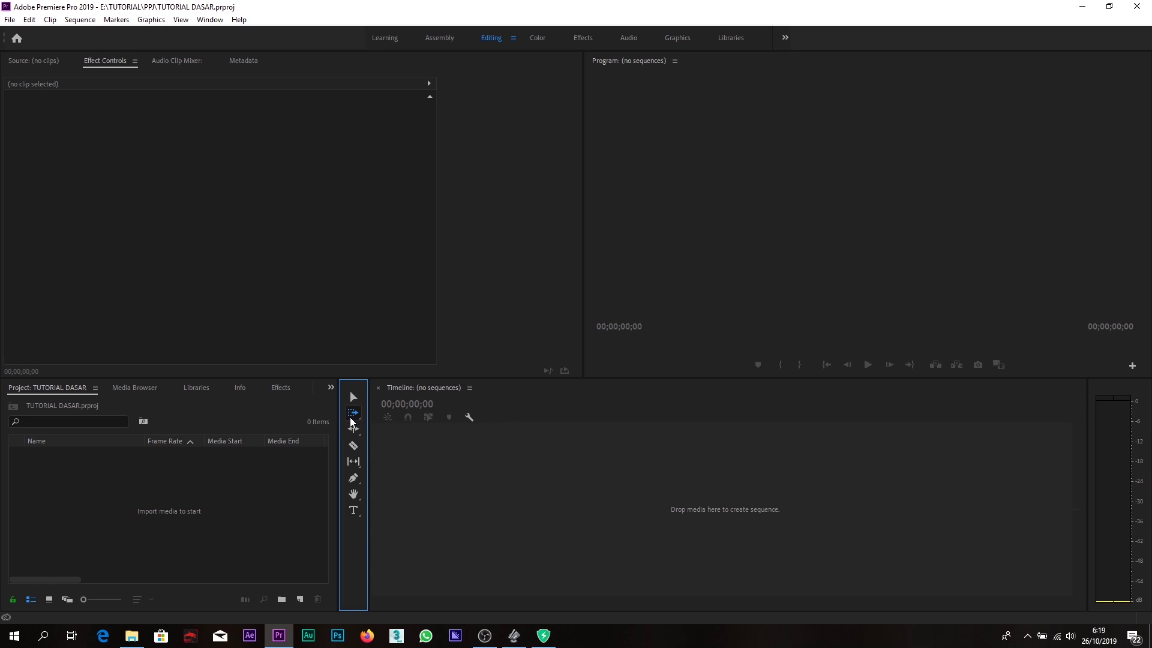
click(354, 428)
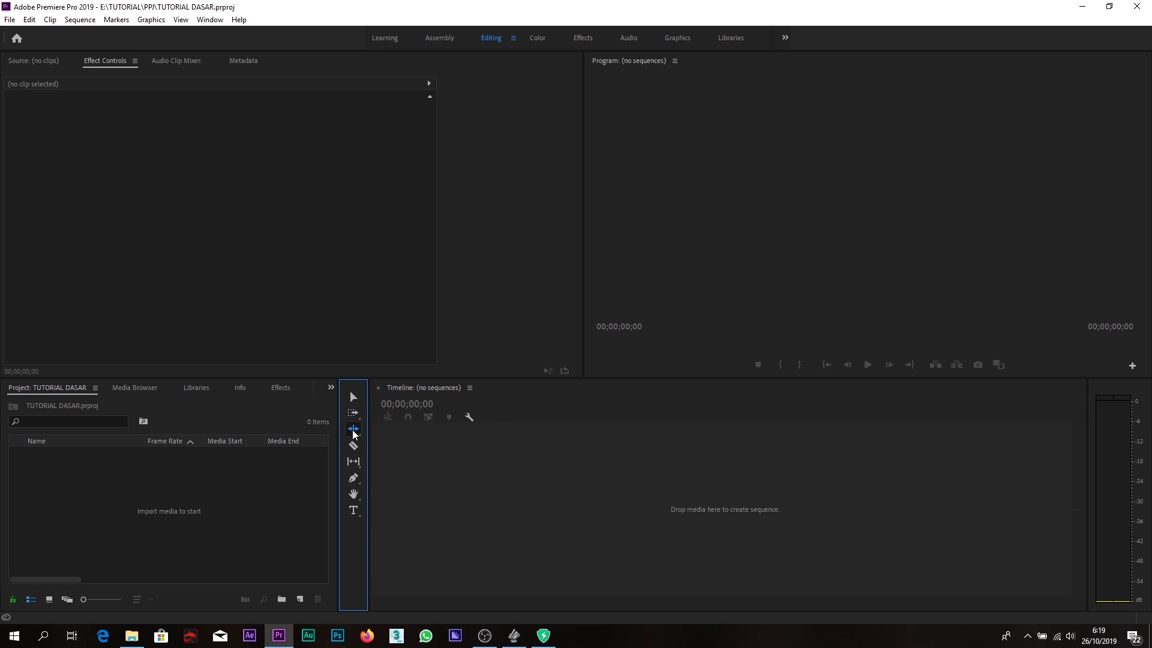
click(353, 496)
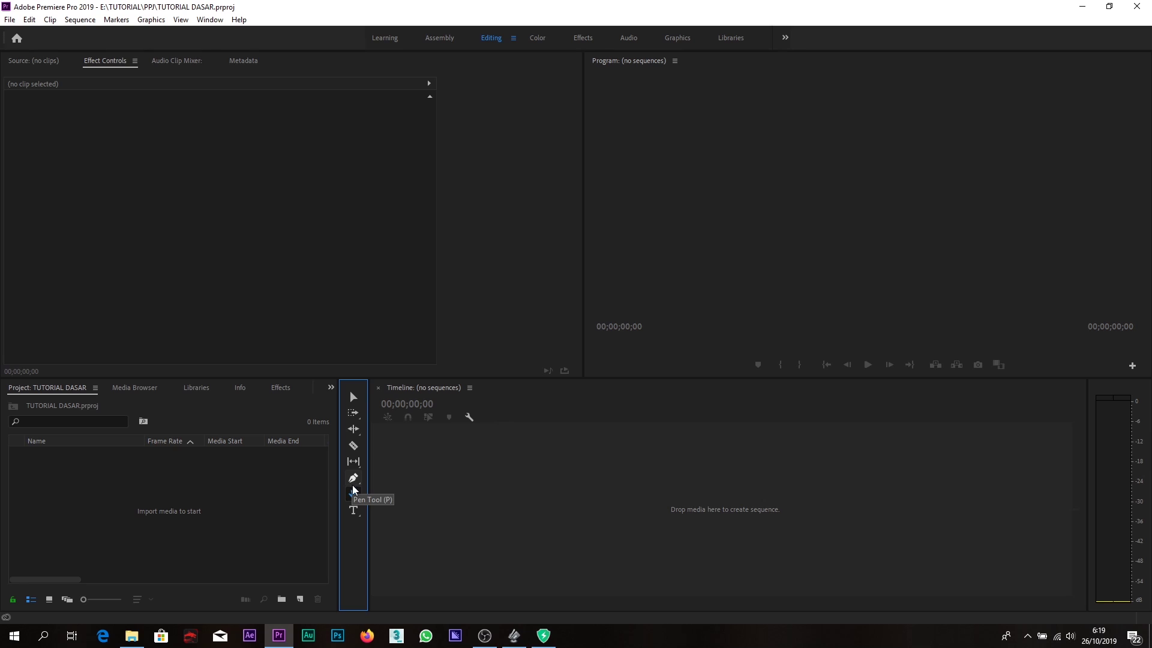
click(354, 448)
click(354, 398)
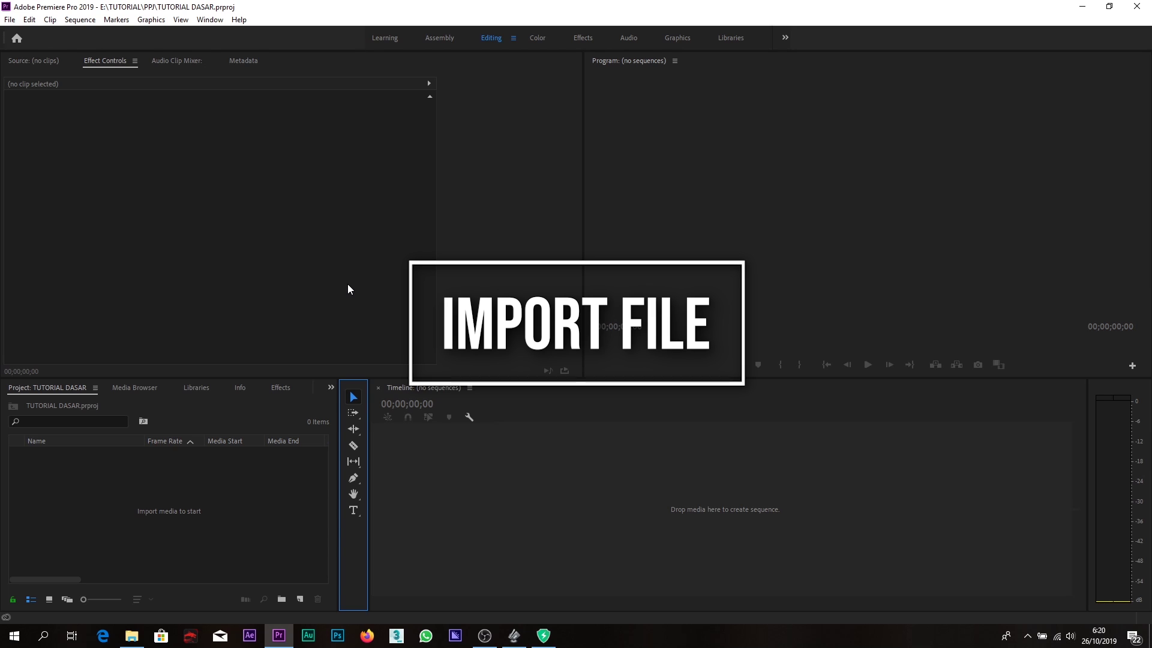
click(150, 486)
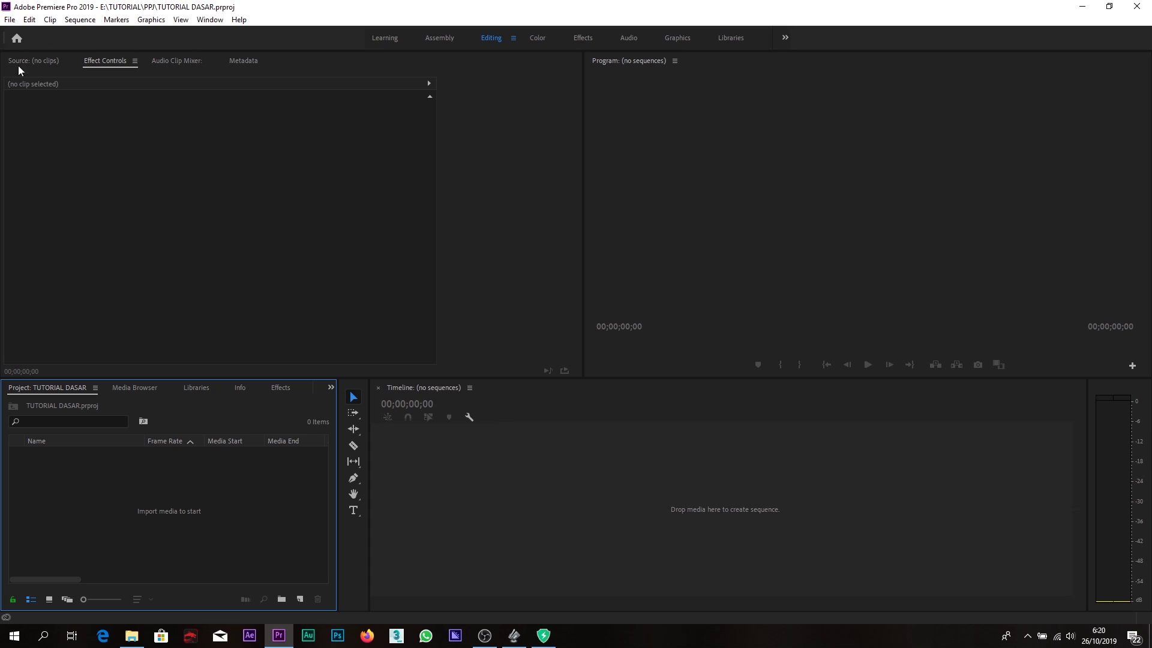
click(9, 20)
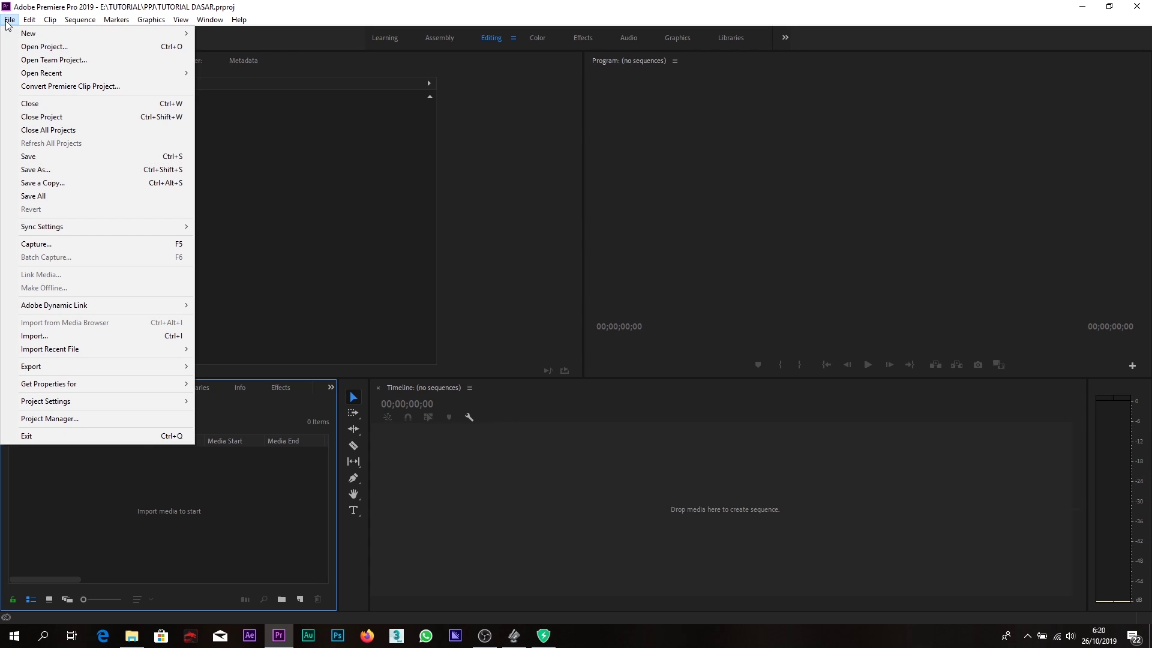
click(60, 336)
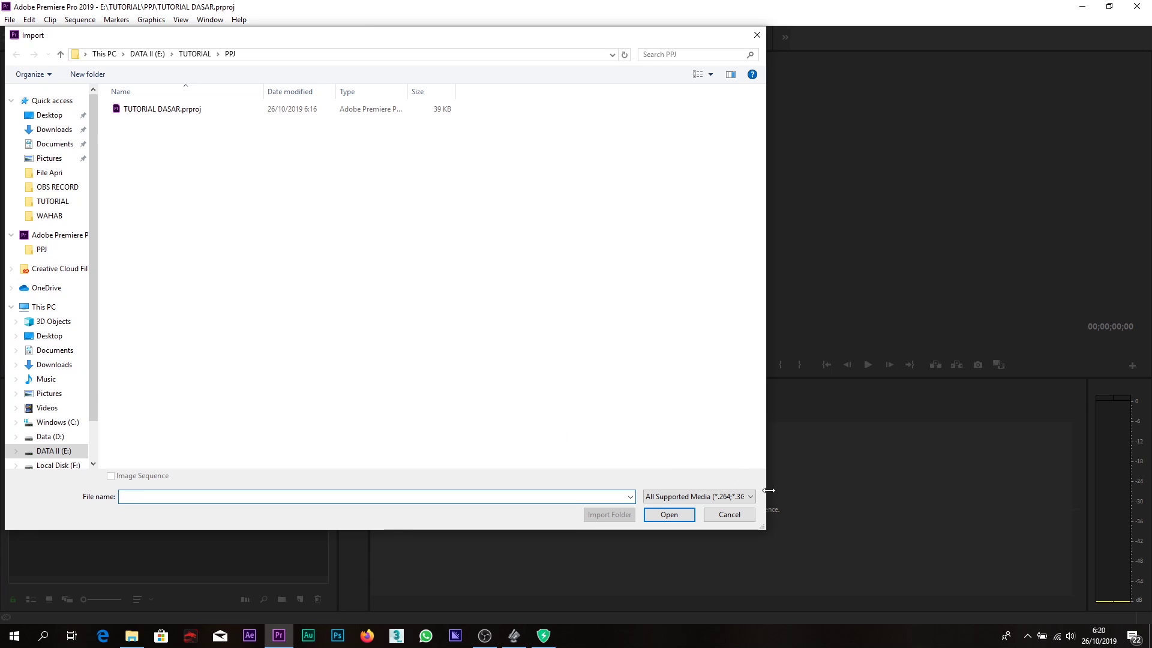
click(731, 515)
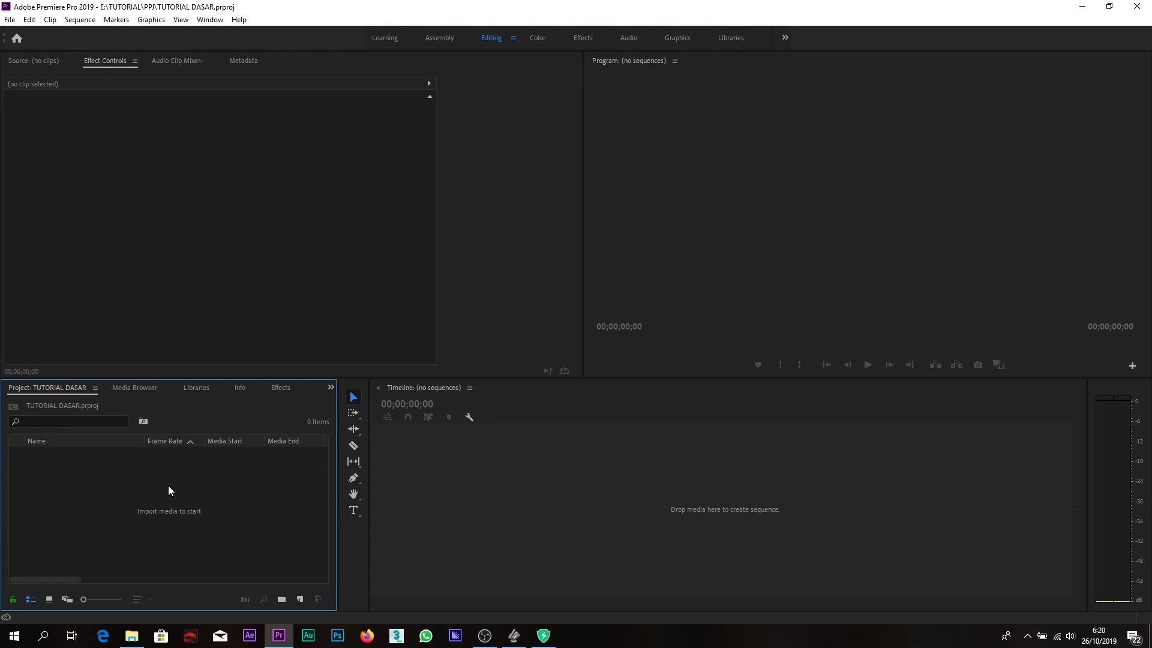
double_click(168, 491)
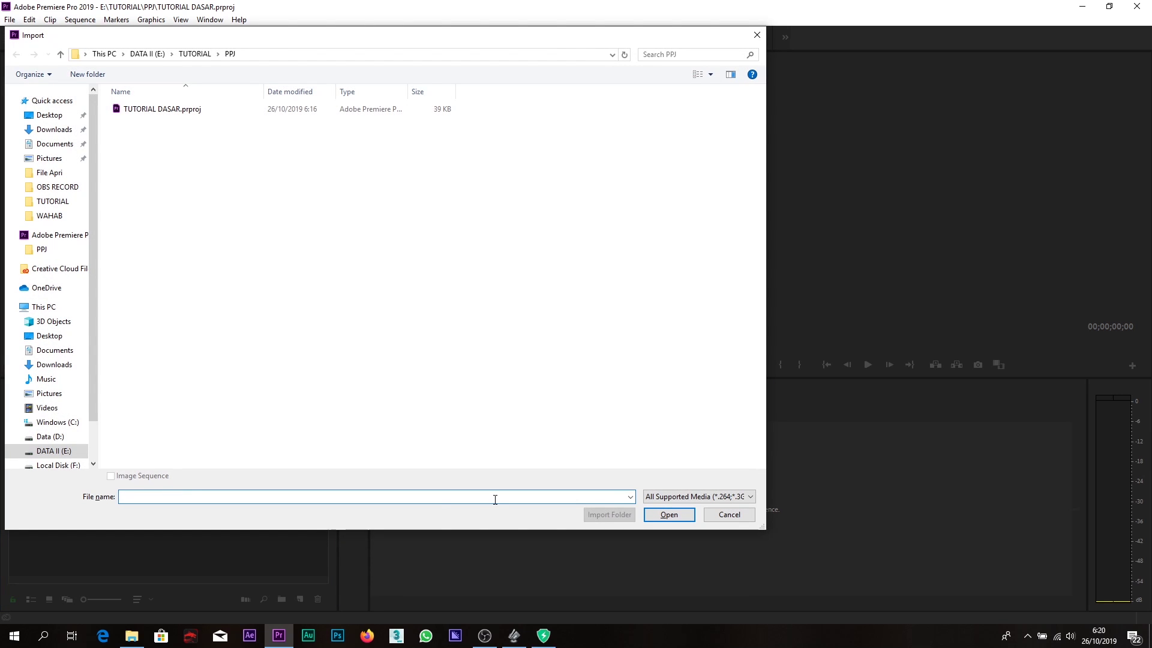
click(736, 514)
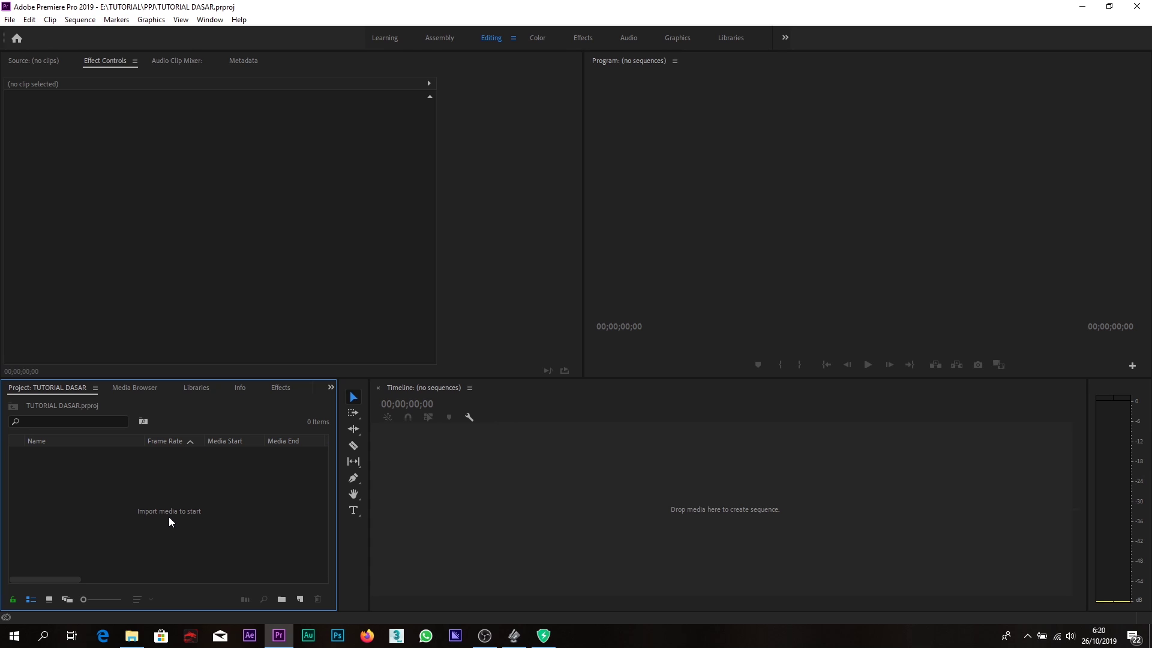
double_click(120, 502)
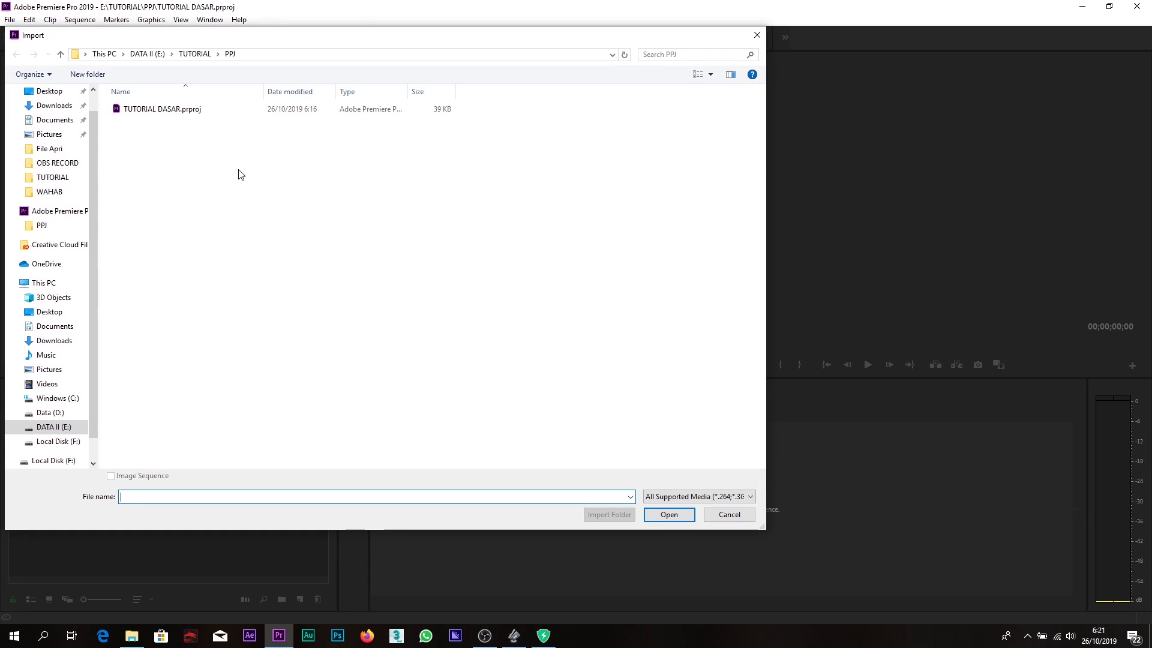
click(730, 515)
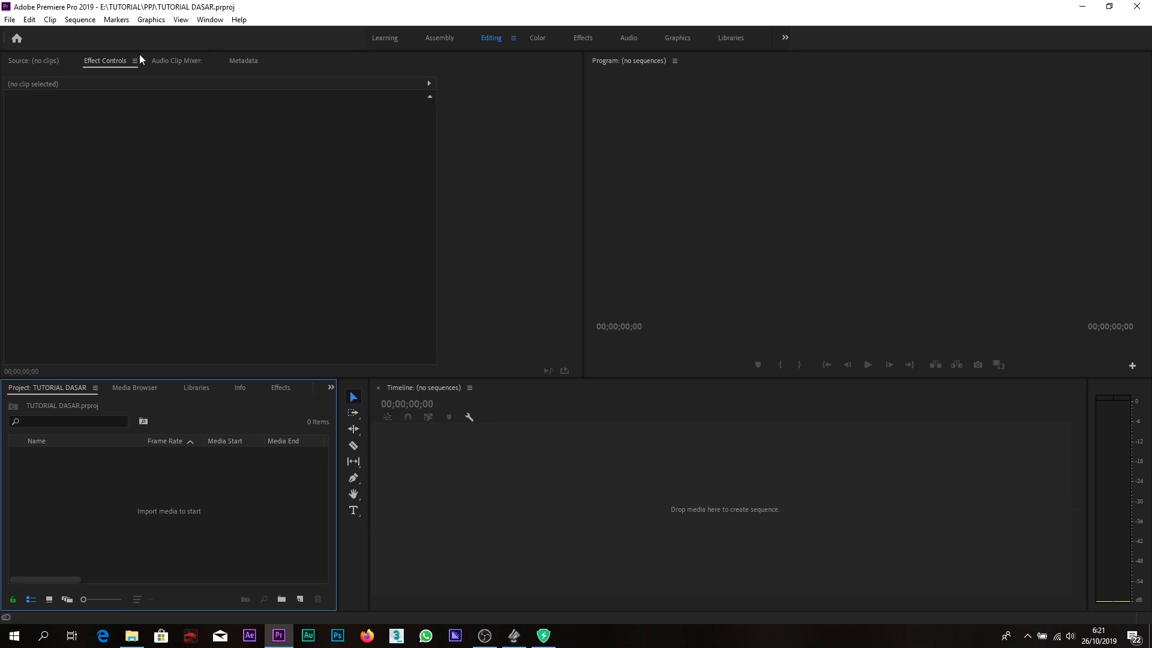
Start a media import and browse to the TUTORIAL folder on DATA II (E:)
click(11, 20)
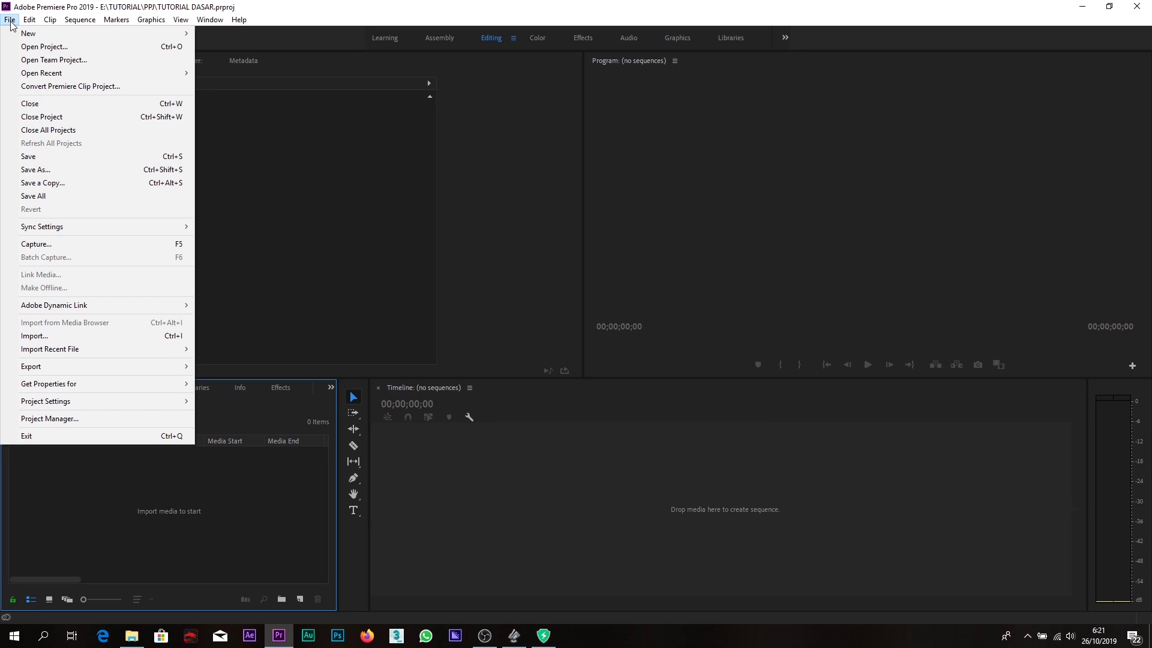
click(48, 340)
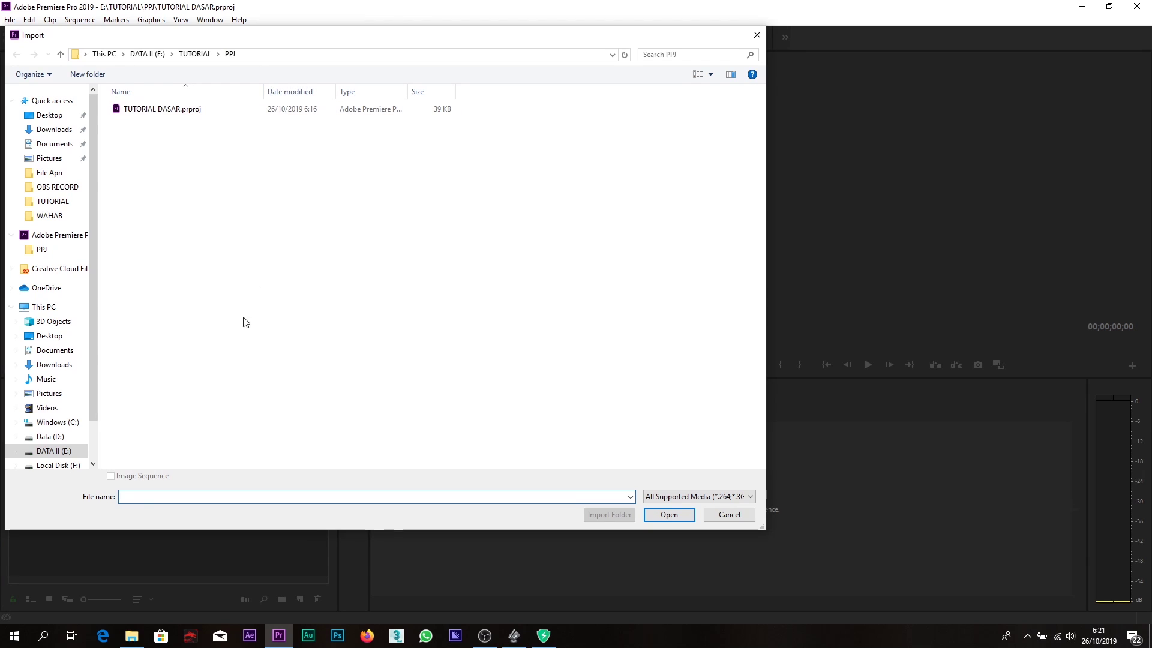
click(161, 54)
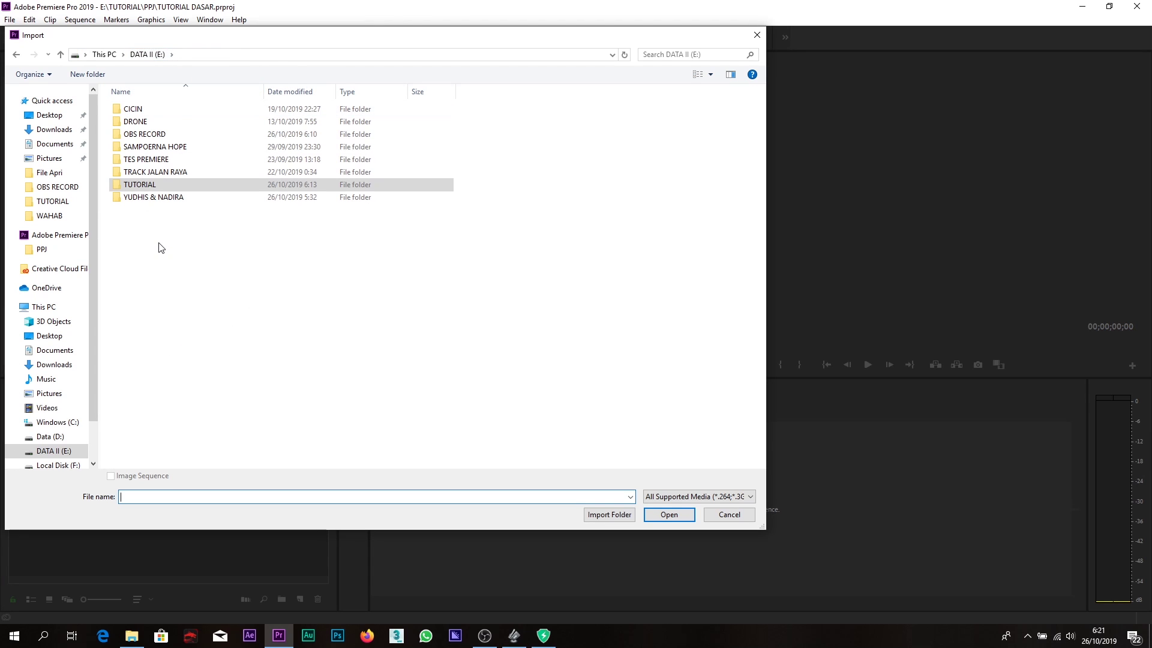
double_click(147, 185)
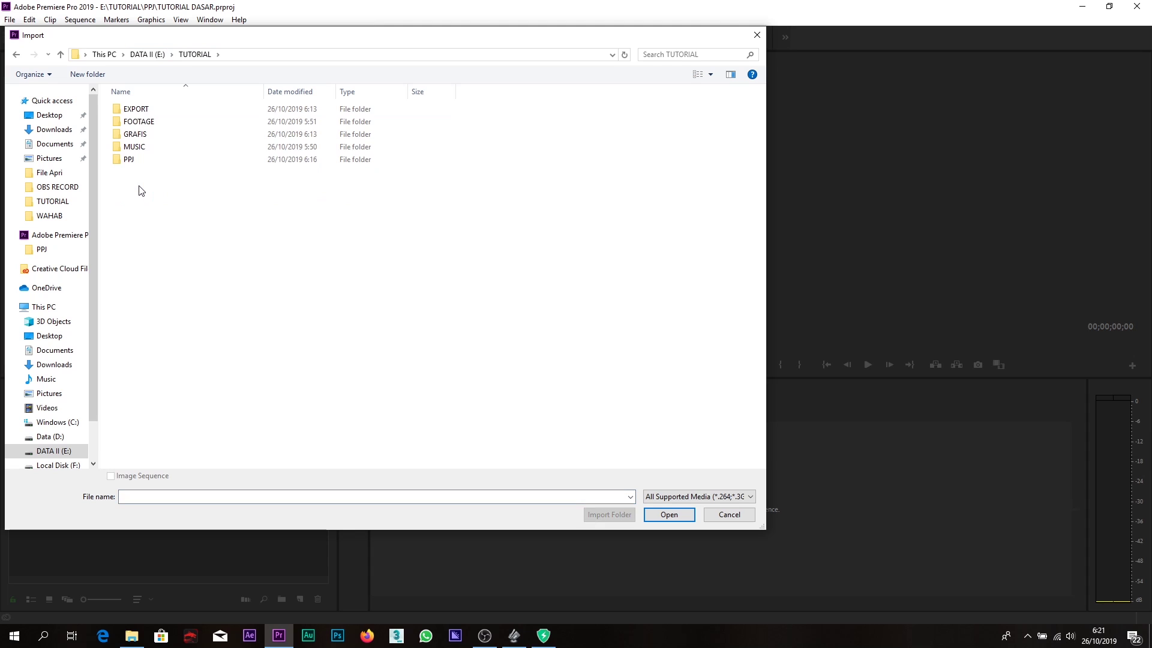
click(148, 126)
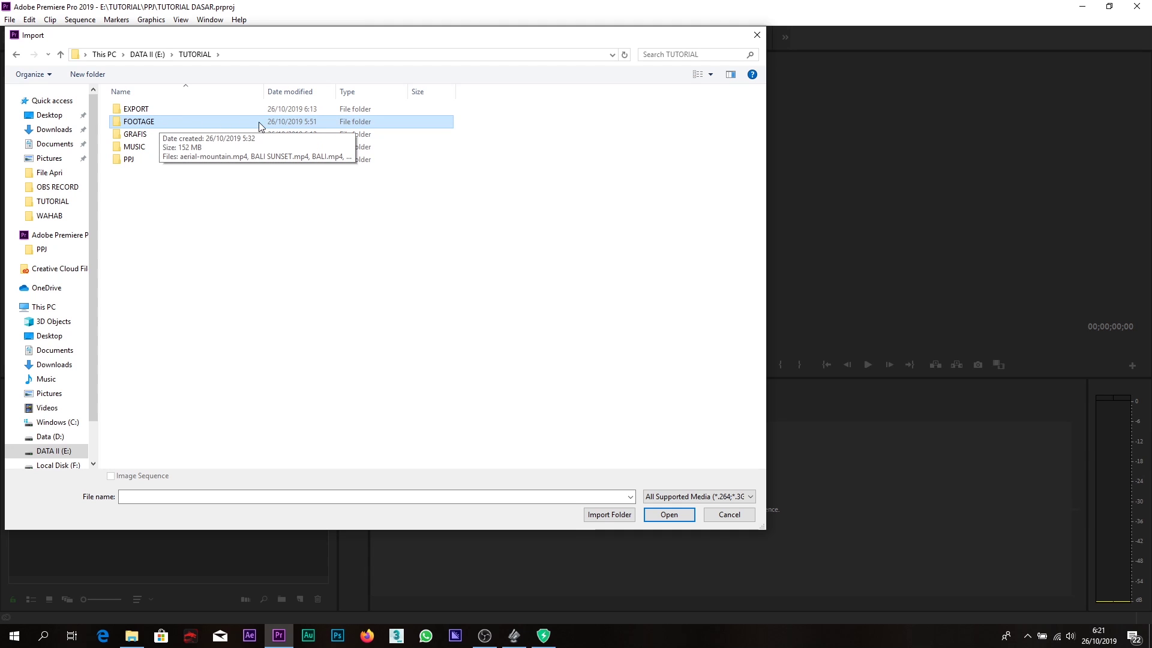
Look through the video clips inside the FOOTAGE folder and return to the TUTORIAL folder
double_click(148, 125)
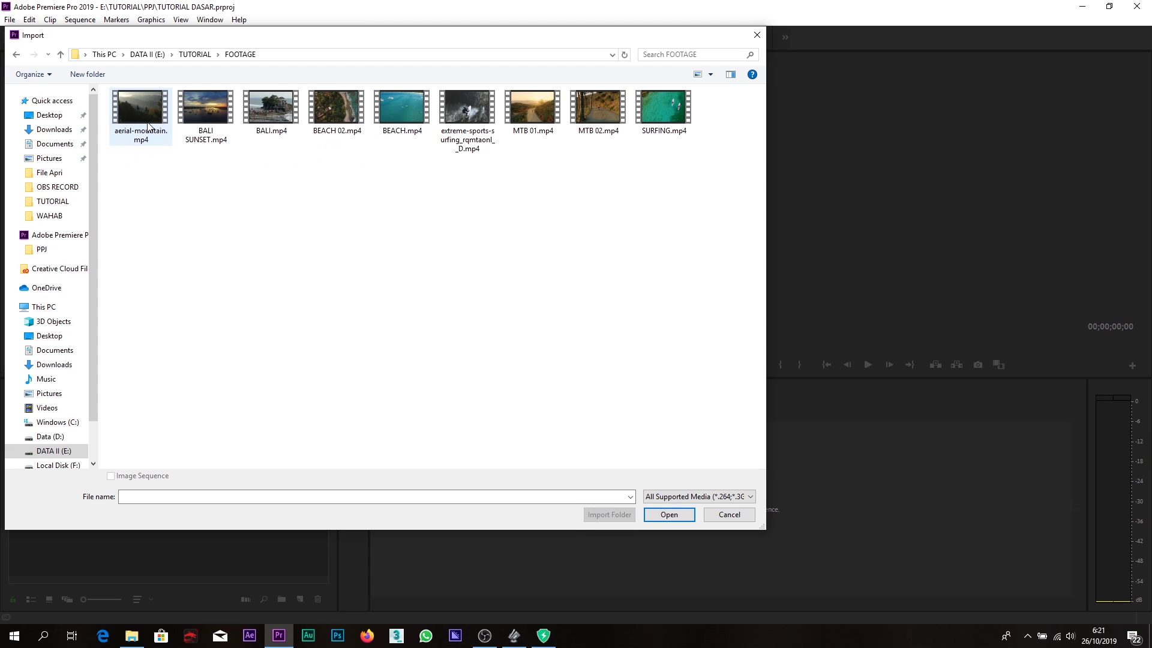
click(149, 111)
click(218, 106)
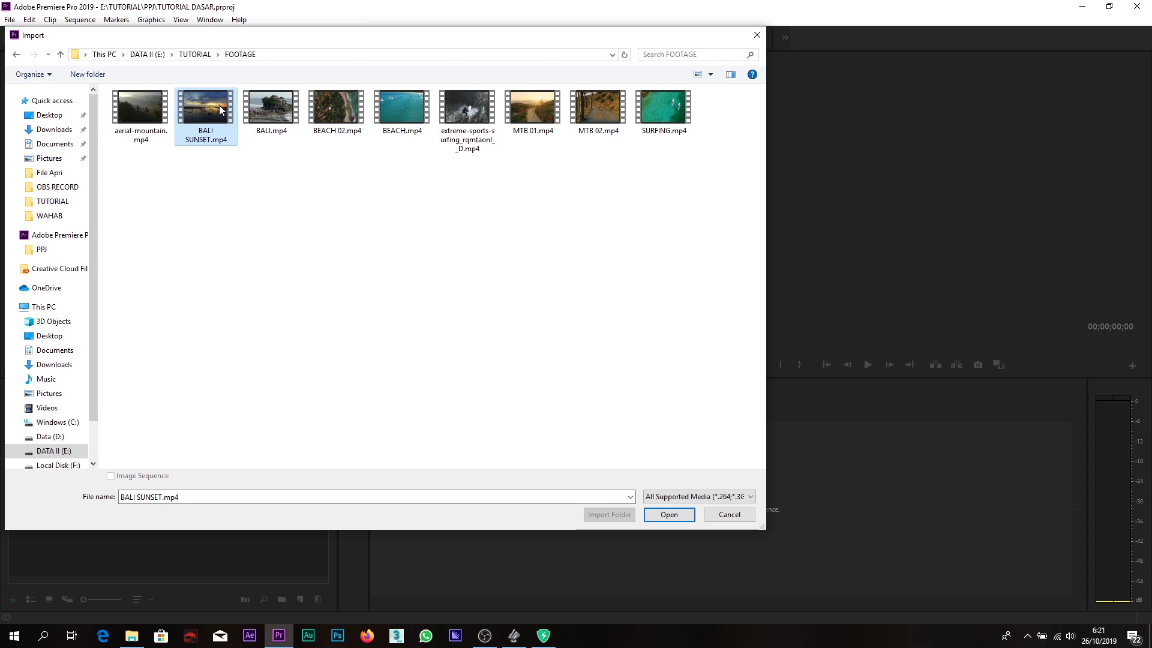
click(275, 123)
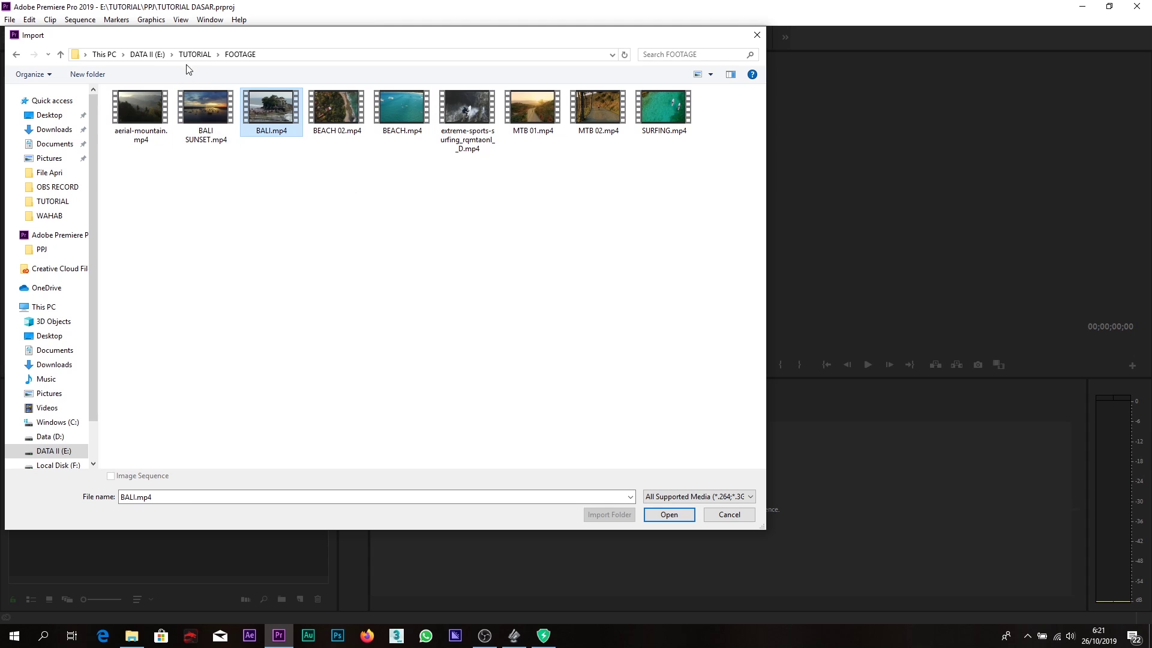
click(200, 54)
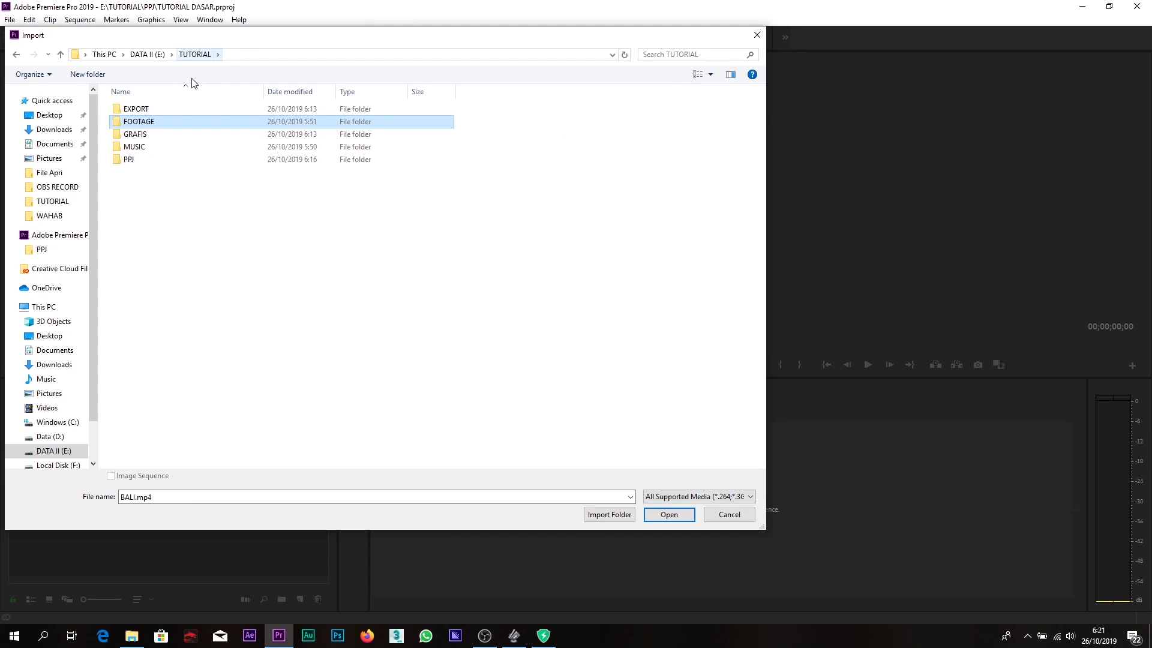
Import the whole FOOTAGE folder into the project as a bin
click(144, 122)
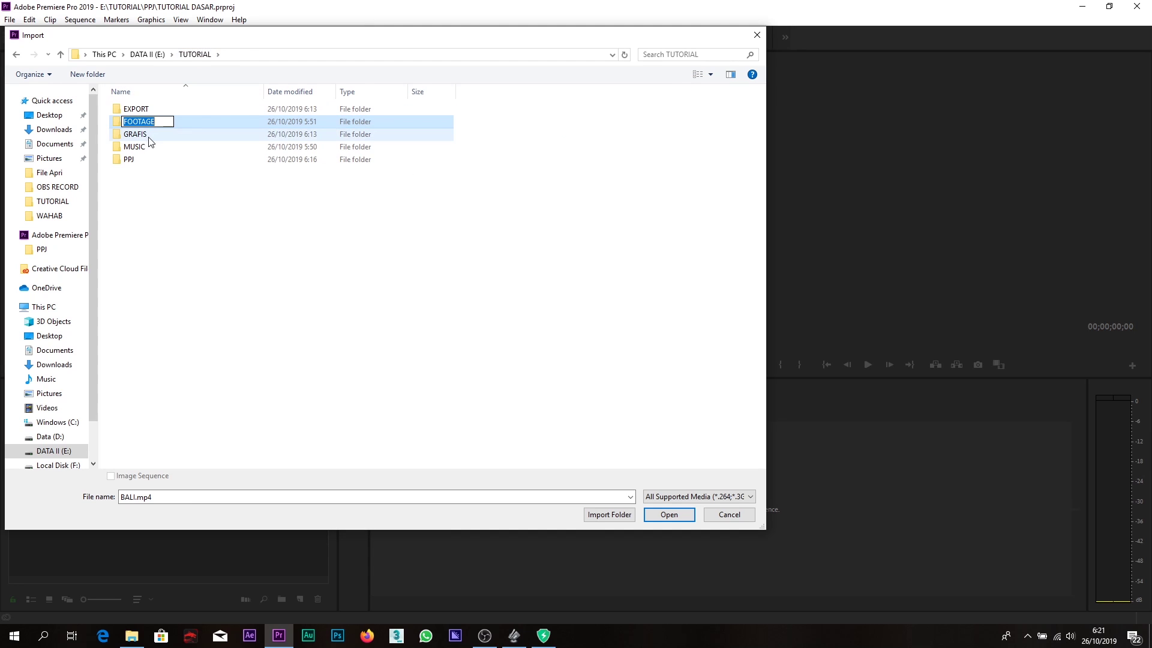
click(142, 111)
click(142, 122)
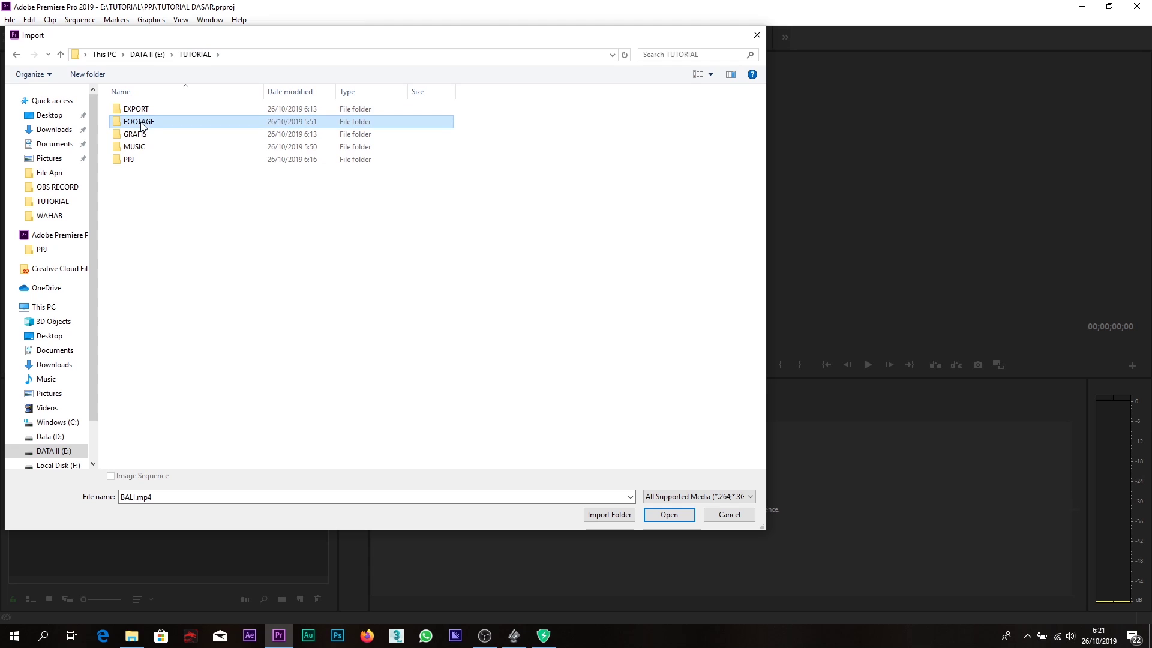
click(607, 517)
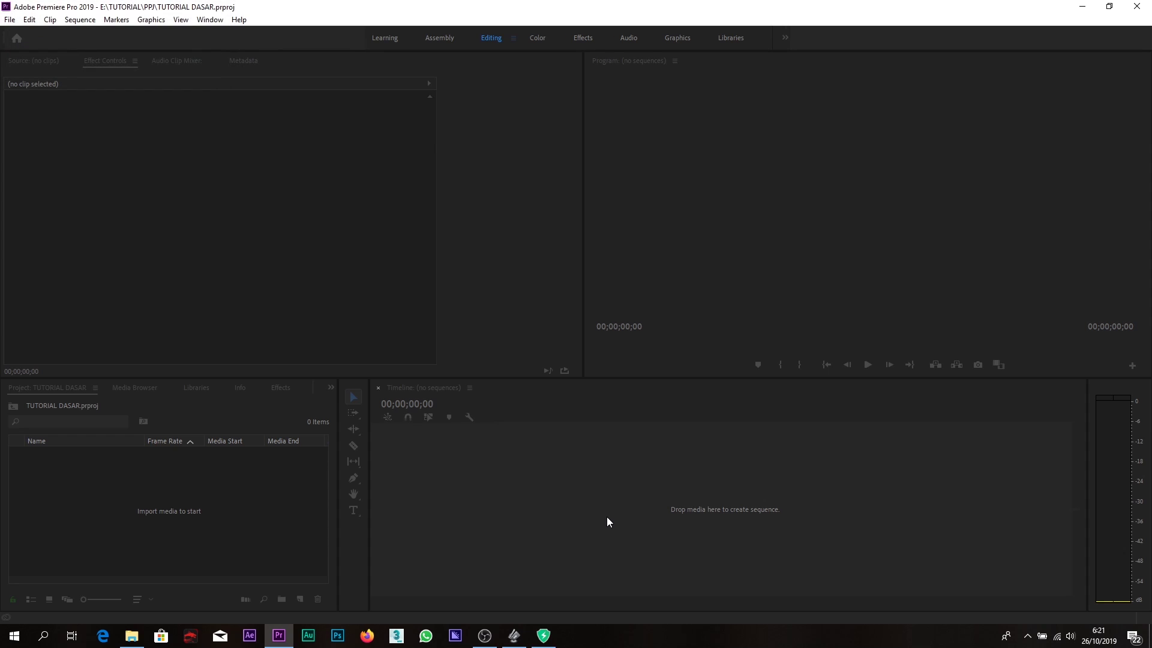
click(110, 502)
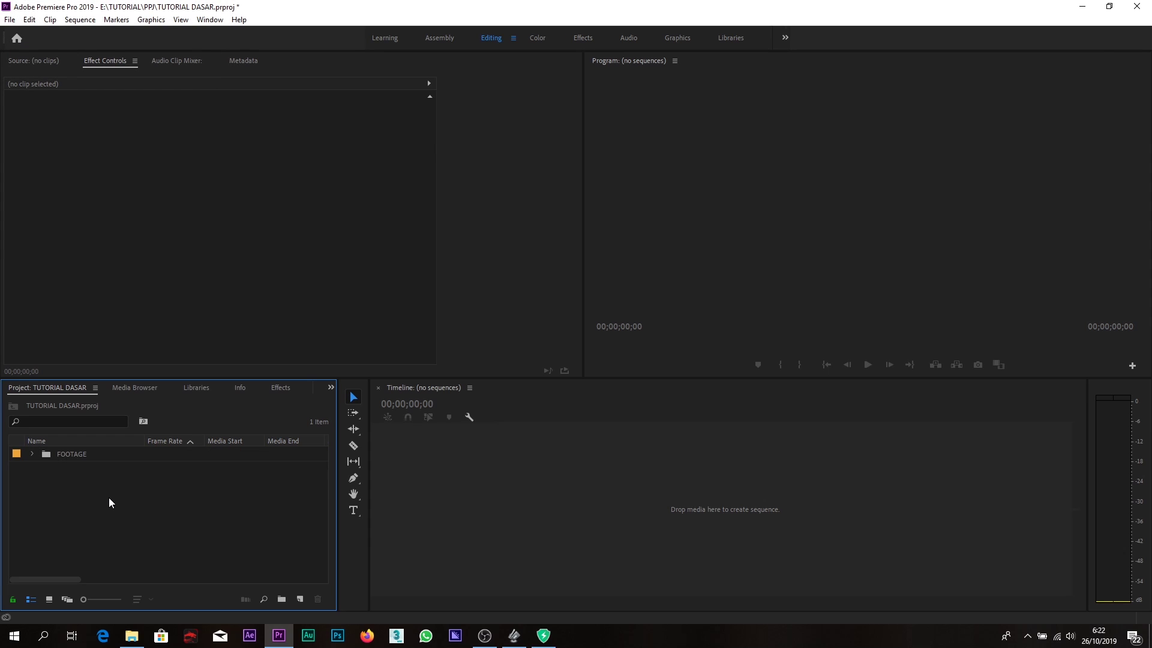
Expand the FOOTAGE bin and enlarge the Project panel upward to show all of its clips
click(33, 454)
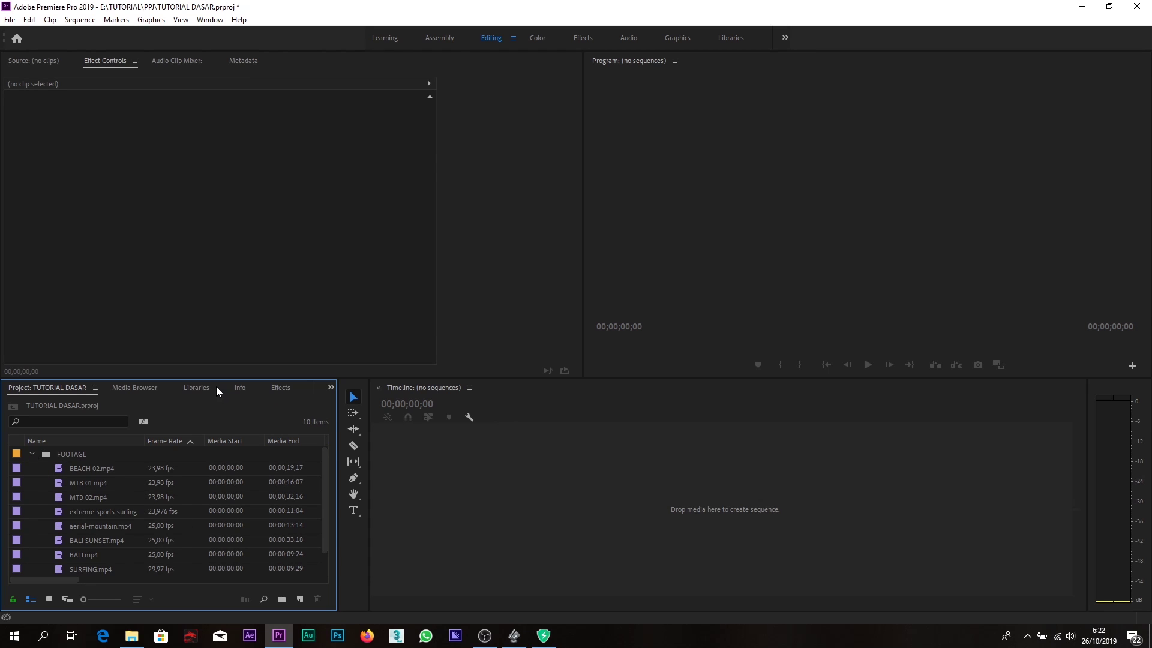
drag(213, 377, 214, 361)
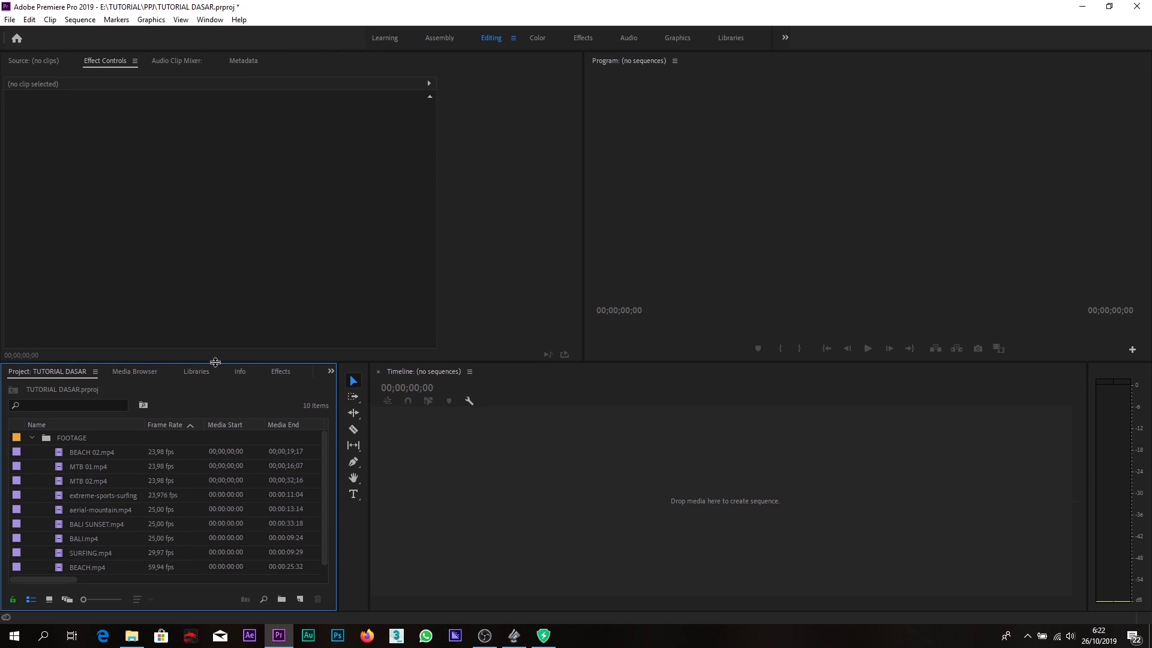
click(34, 438)
click(33, 438)
Preview BEACH 02.mp4 in the Source monitor by playing, pausing and scrubbing through it
click(46, 64)
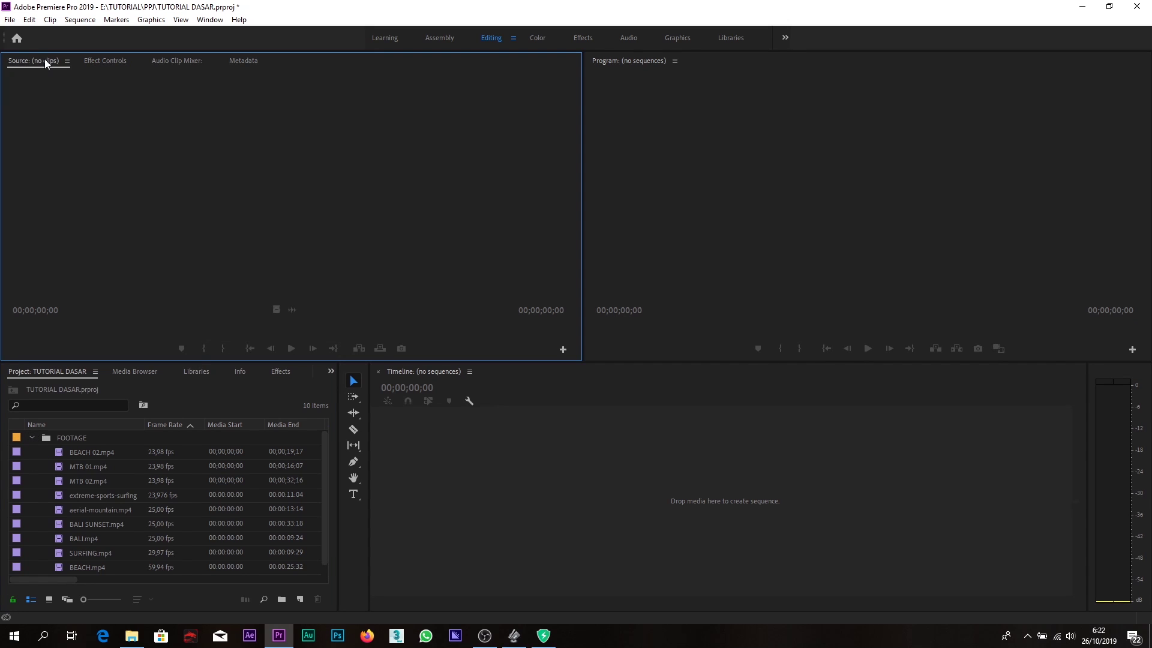
click(62, 456)
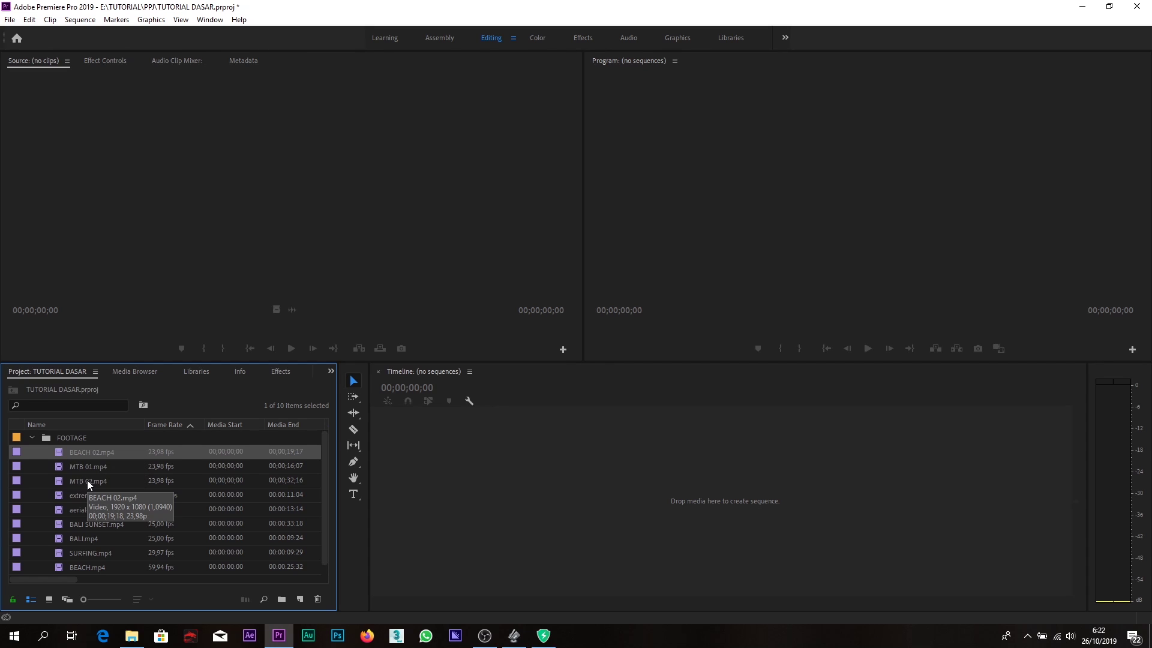
double_click(59, 455)
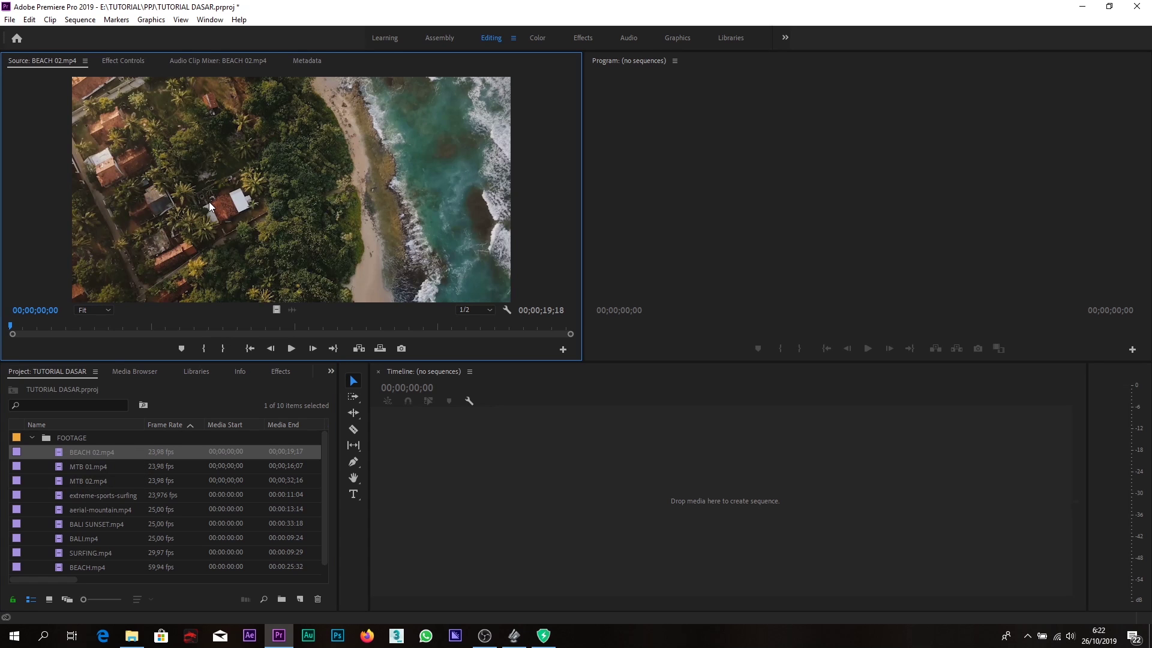
drag(24, 325, 2, 316)
key(space)
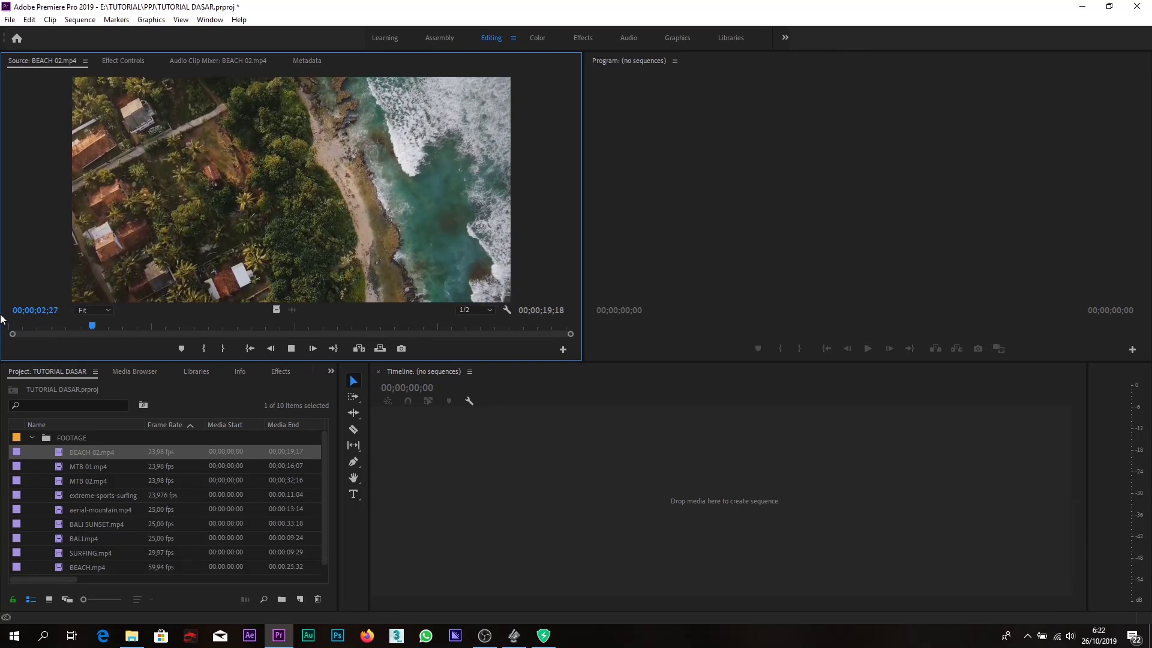
key(space)
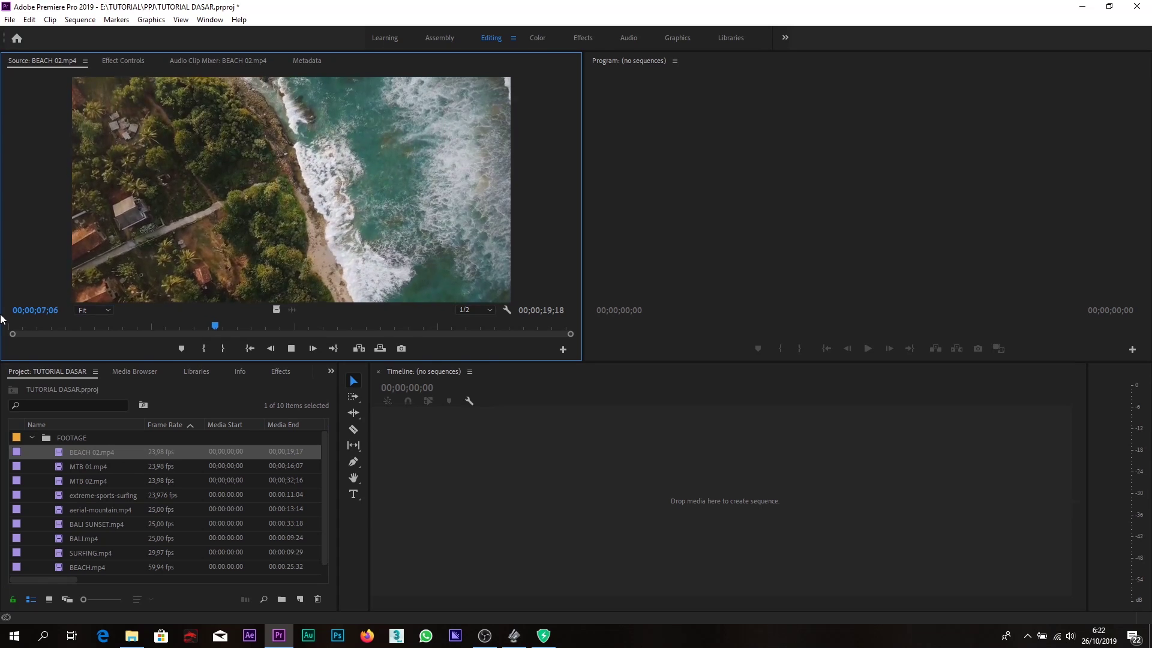
key(space)
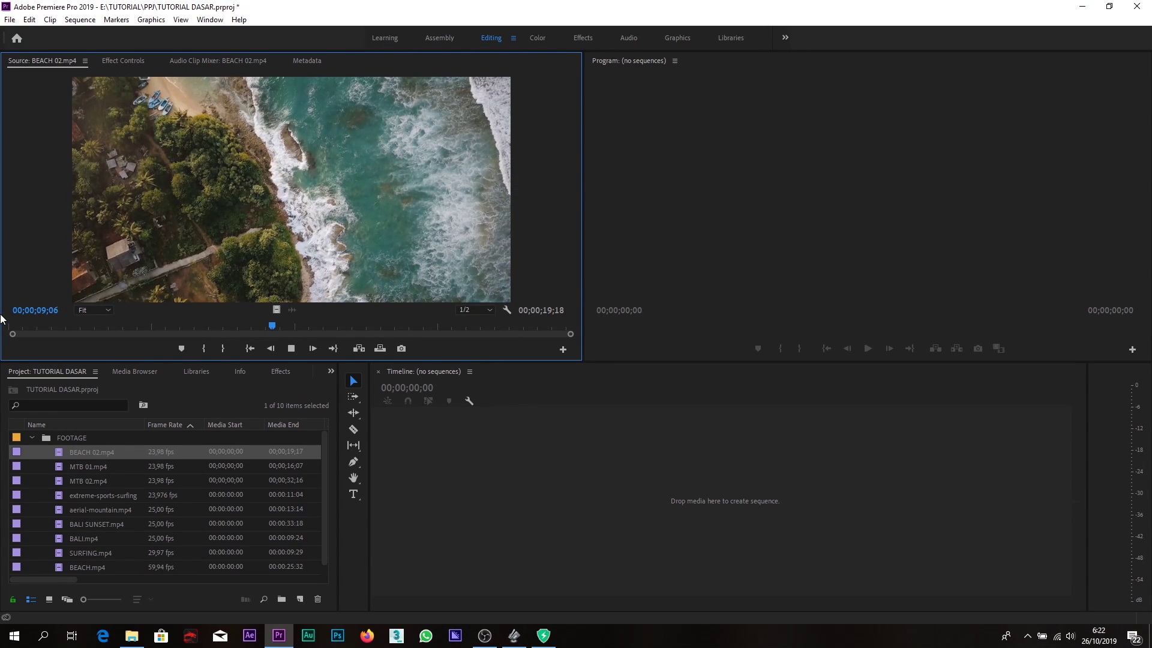
key(space)
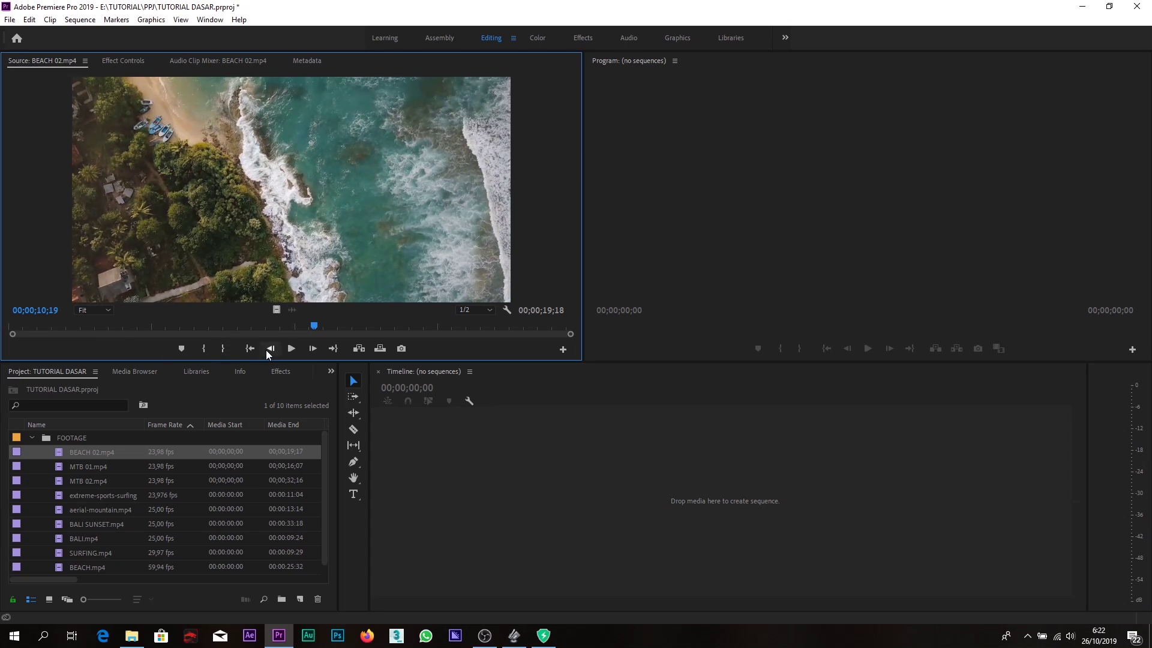
drag(314, 327, 264, 337)
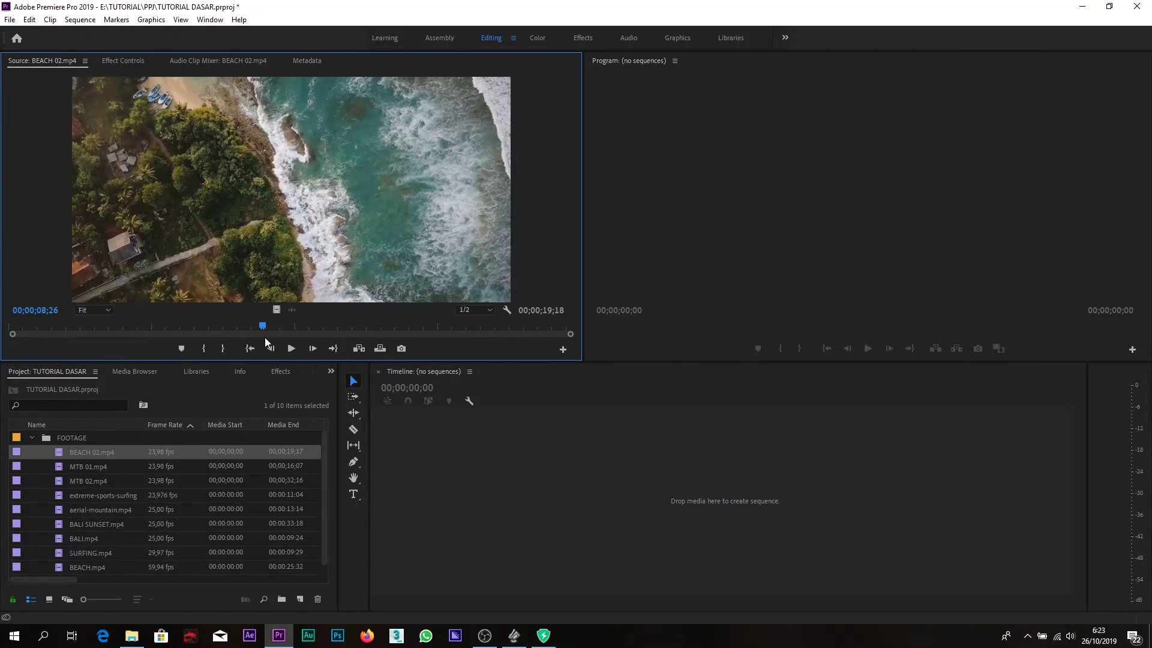
Preview MTB 01.mp4, MTB 02.mp4 and the extreme-sports-surfing clip in the Source monitor by scrubbing through each
double_click(58, 466)
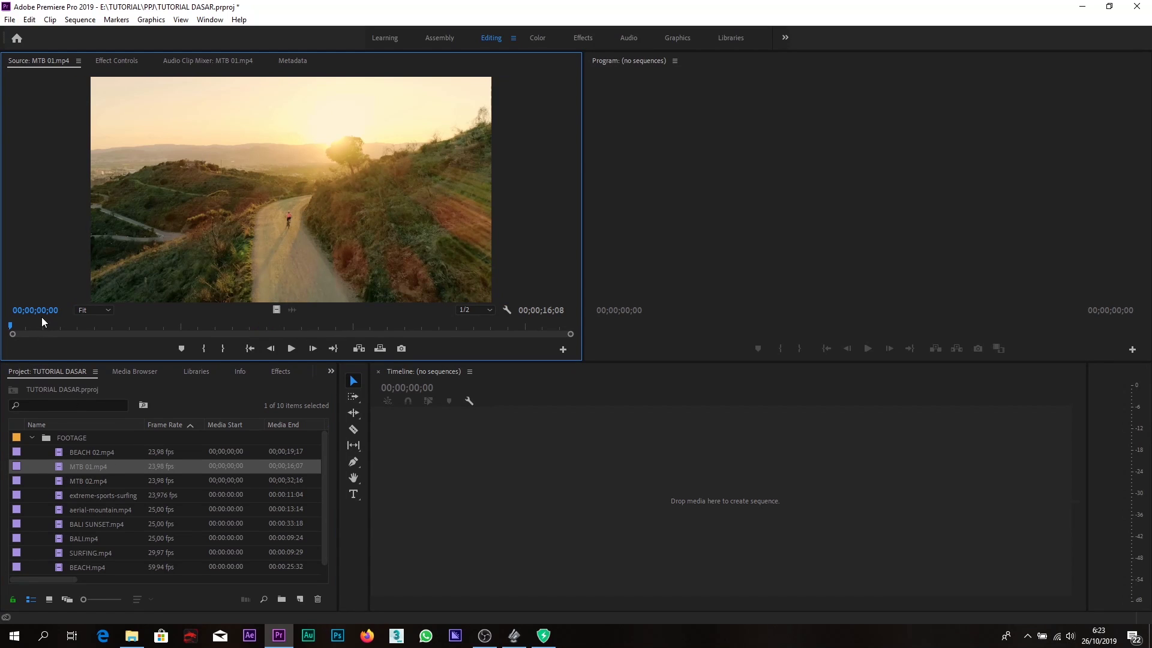
mouse_move(10, 327)
mouse_down()
mouse_move(271, 328)
mouse_move(130, 329)
mouse_move(191, 328)
mouse_up()
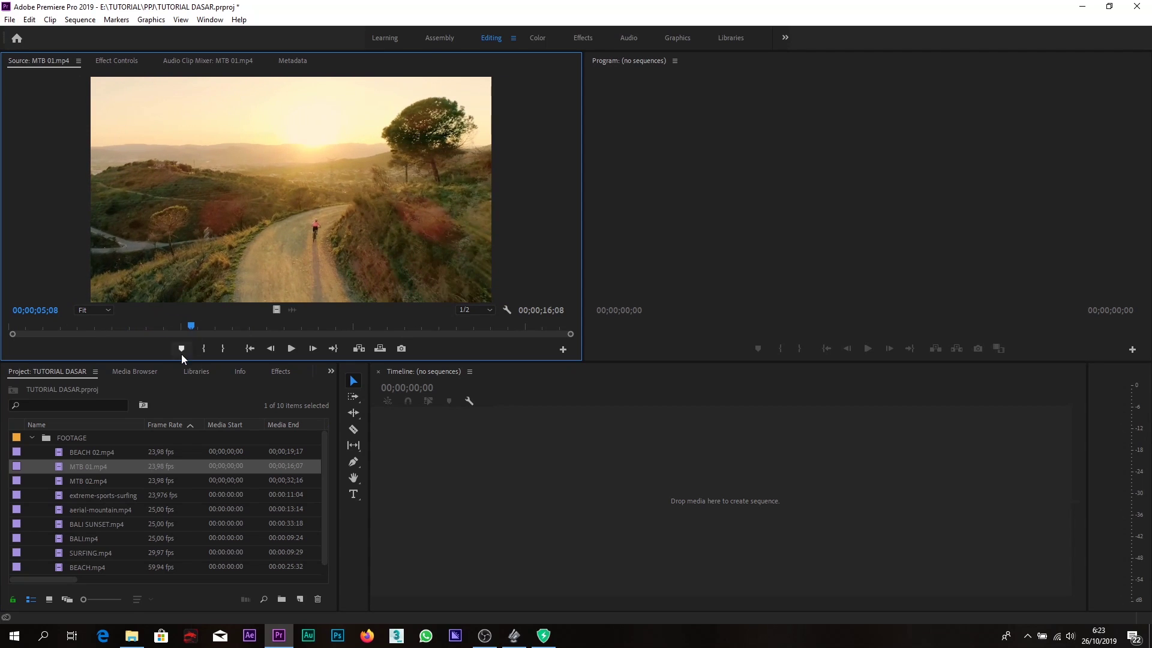
double_click(60, 481)
drag(23, 329, 346, 335)
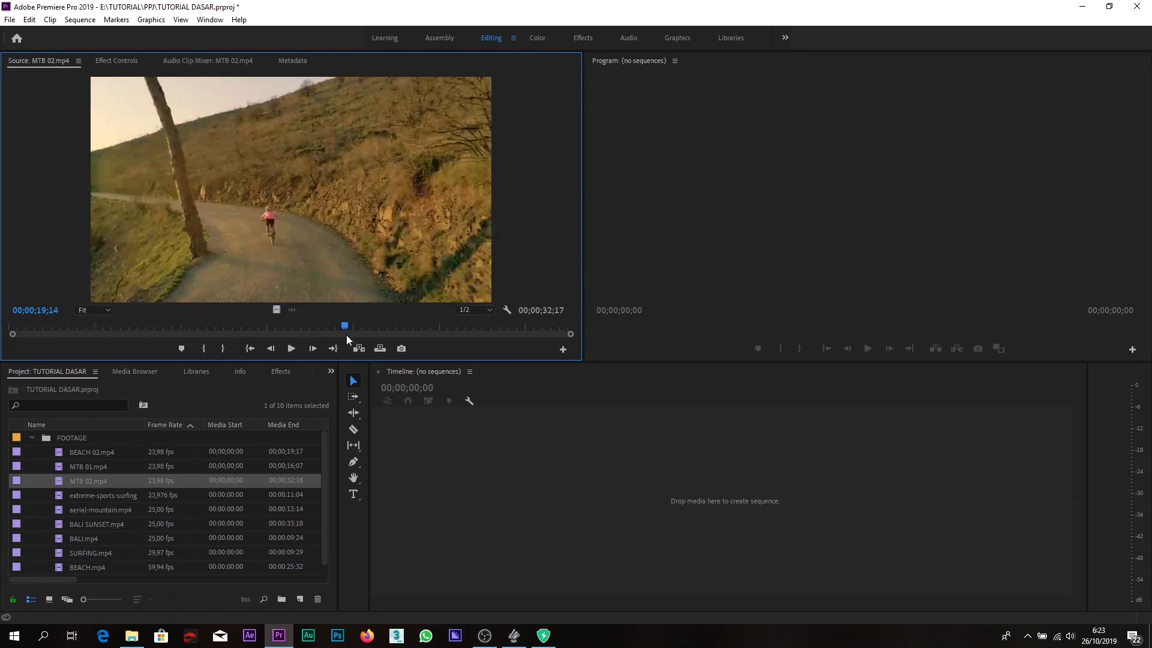
double_click(60, 498)
drag(45, 336, 198, 334)
Preview aerial-mountain.mp4, BALI SUNSET.mp4 and BALI.mp4 in the Source monitor by scrubbing through each
double_click(58, 511)
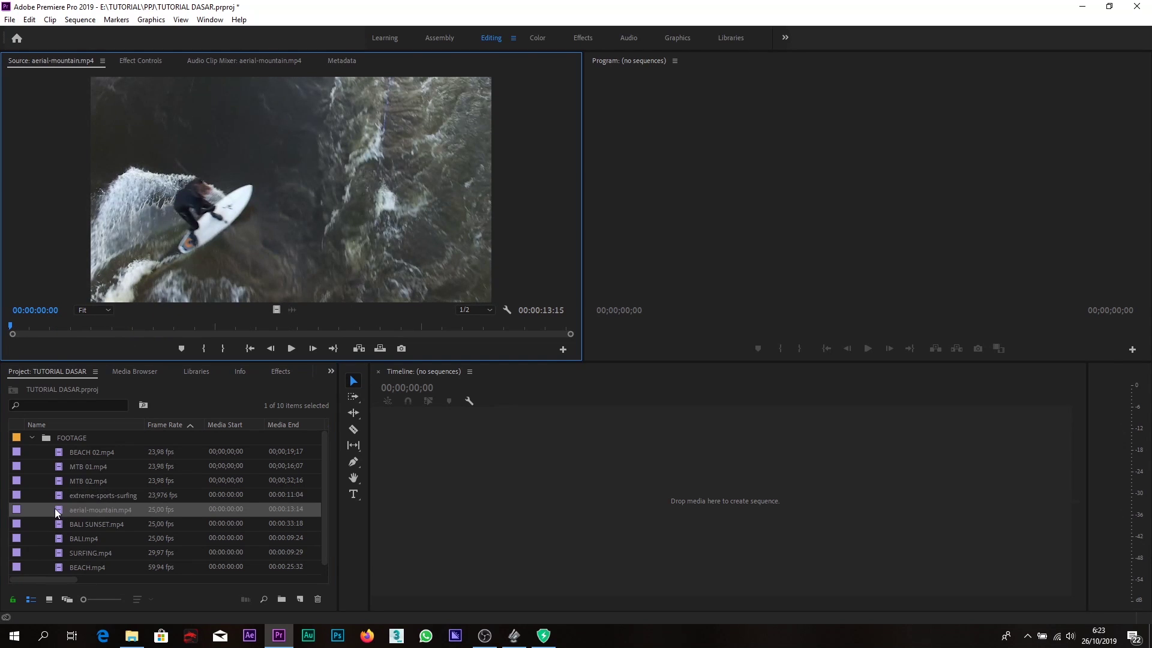
drag(36, 334, 238, 337)
double_click(58, 525)
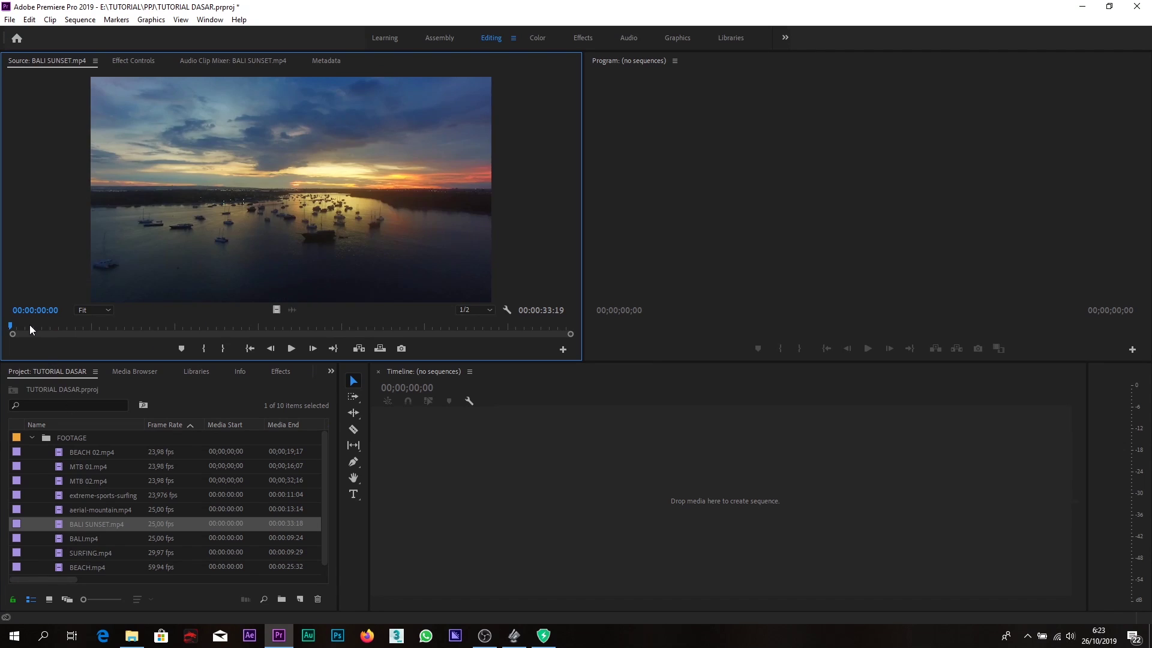
drag(30, 326, 233, 338)
double_click(55, 538)
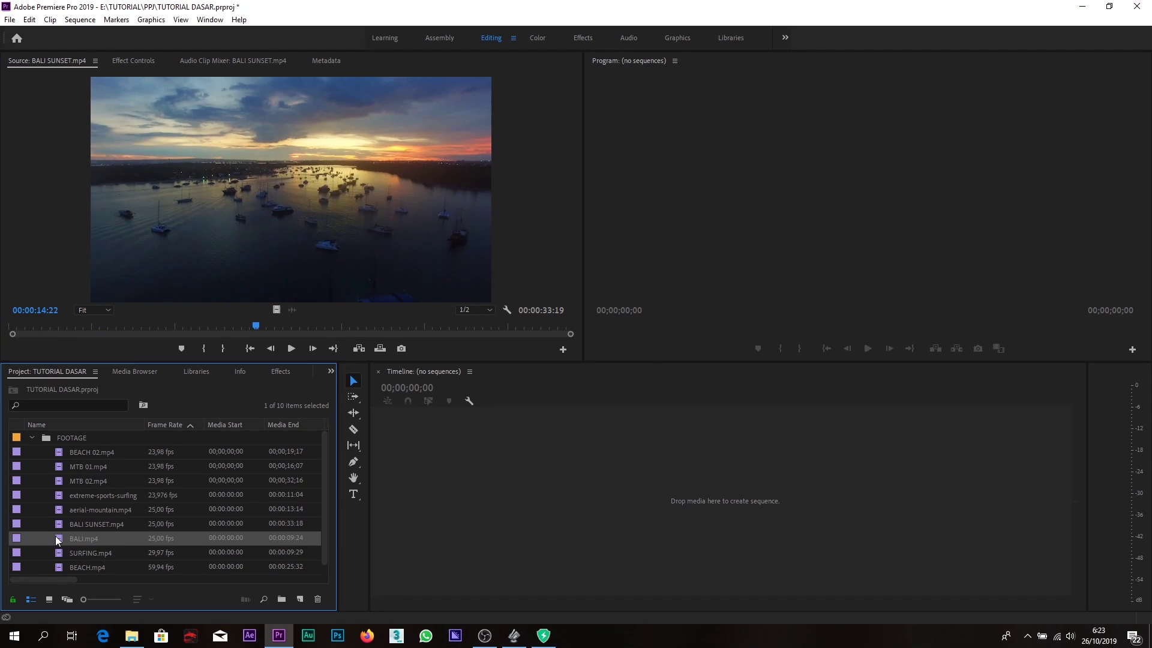
drag(33, 325, 226, 336)
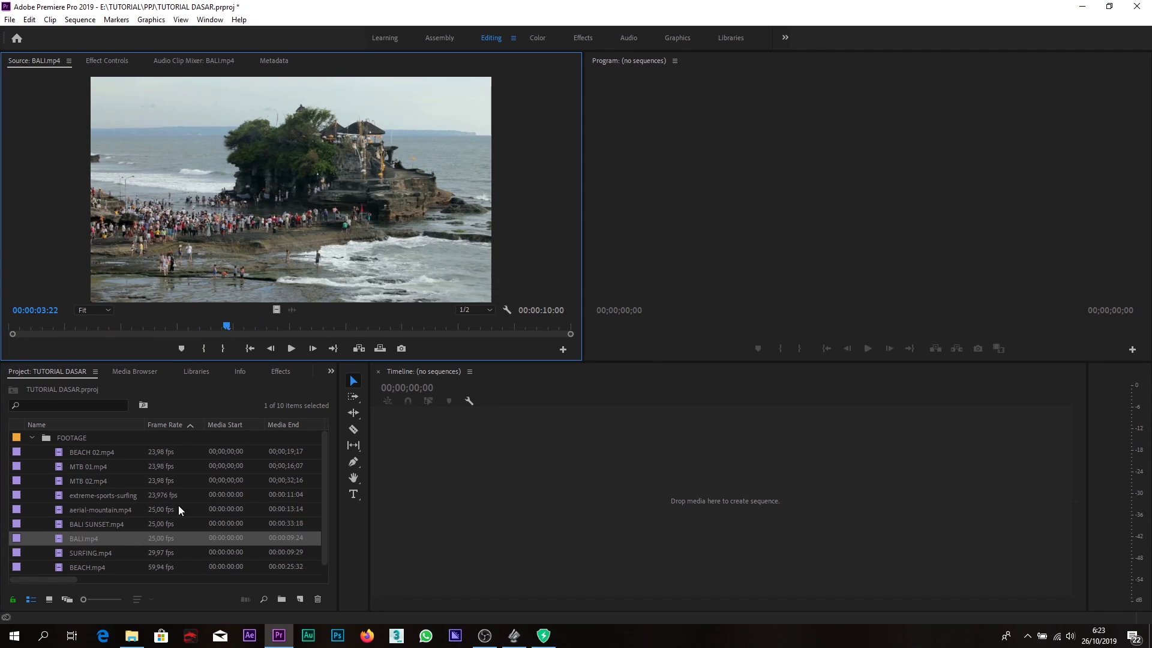
Collapse the FOOTAGE bin and create a collapsed new bin named MUSIC alongside it
click(32, 438)
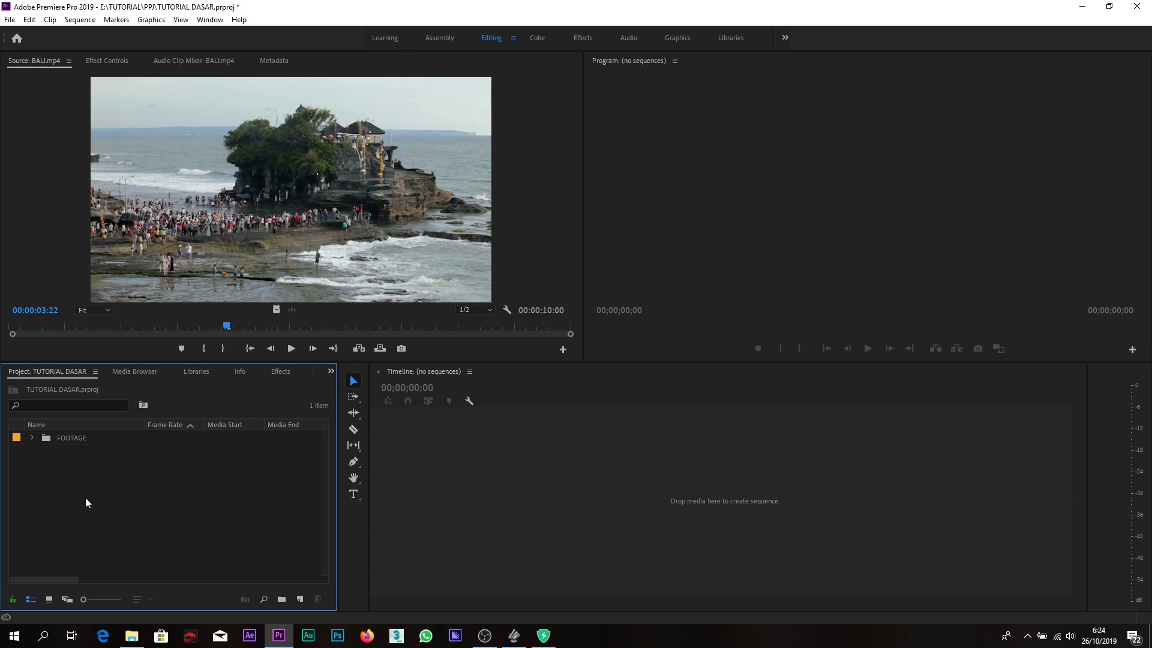
click(281, 599)
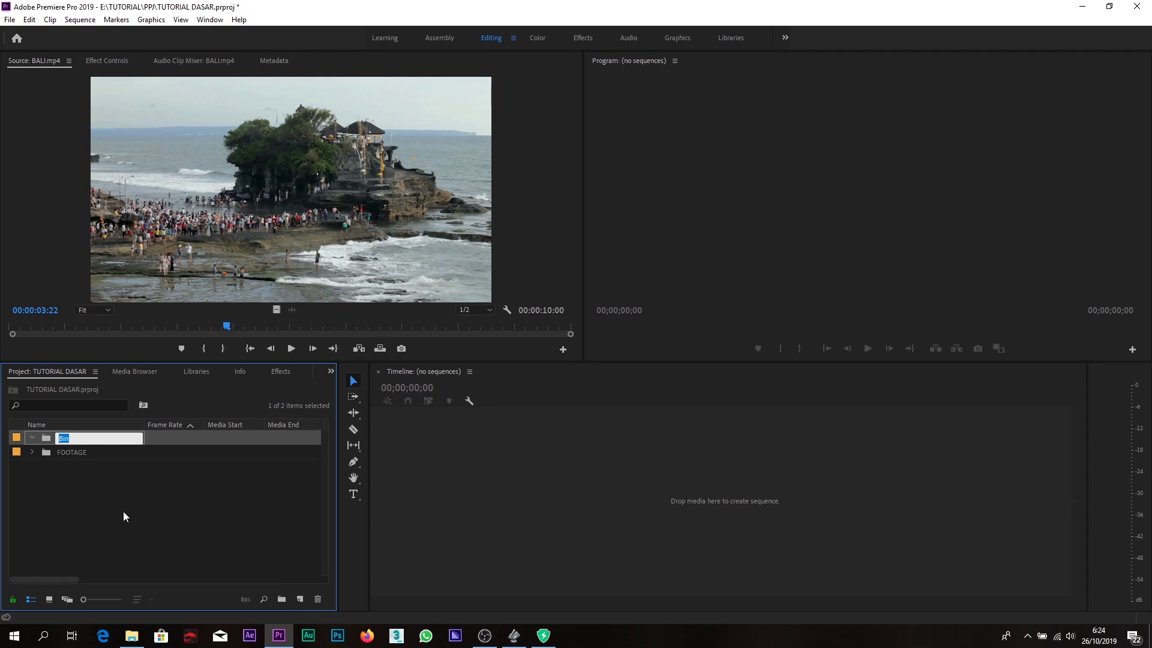
text(MUSIC)
click(78, 532)
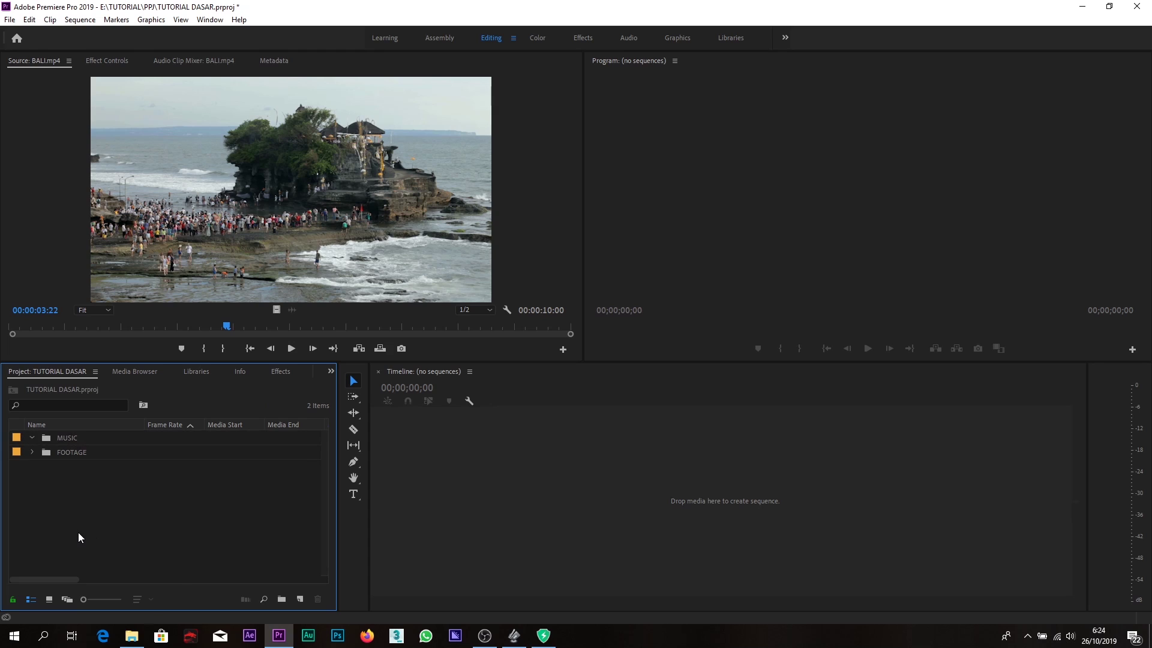
click(32, 438)
click(51, 437)
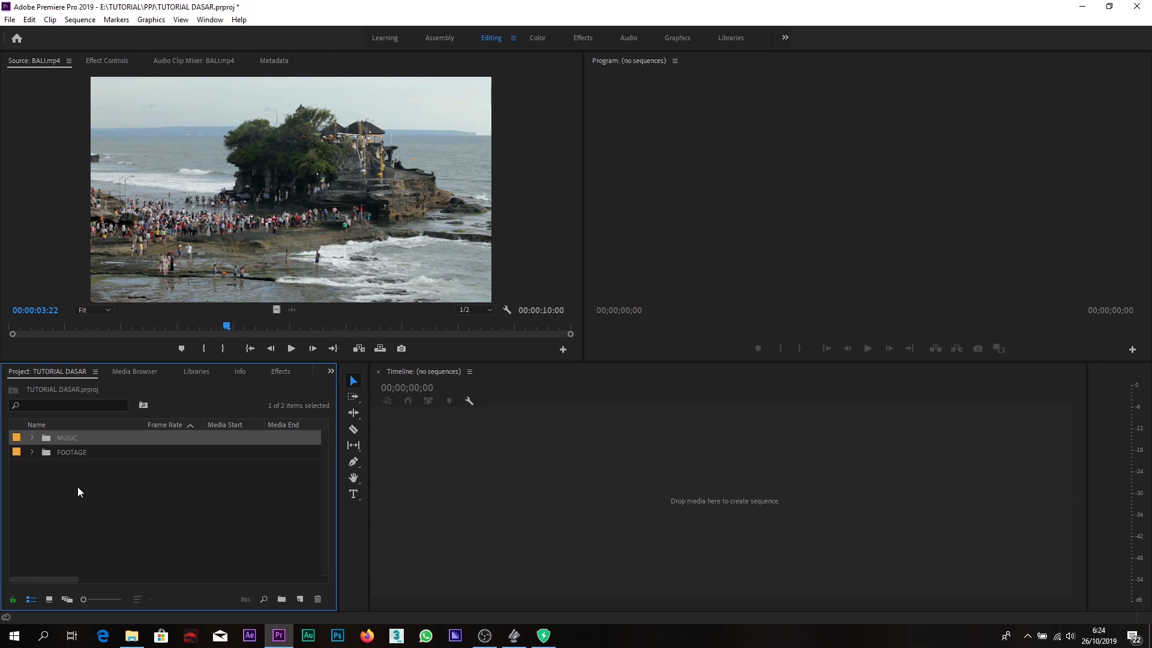
click(78, 488)
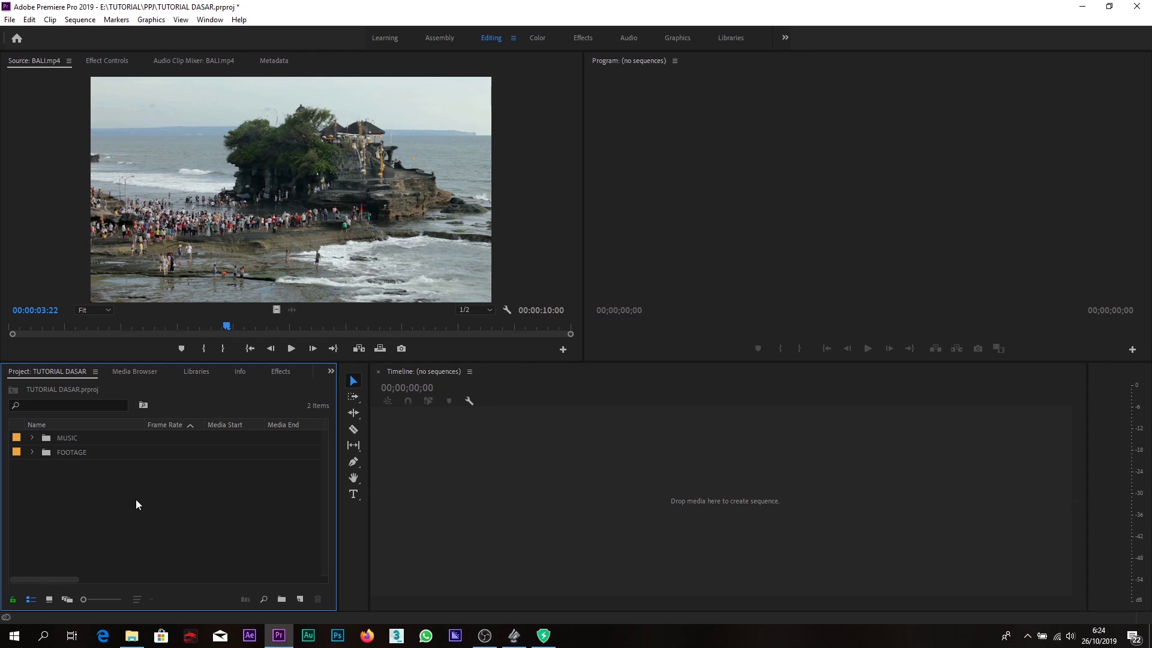
Import the audio file IG 60sec.wav from the MUSIC folder inside TUTORIAL into the project
key(Tab)
click(228, 462)
click(102, 498)
double_click(103, 499)
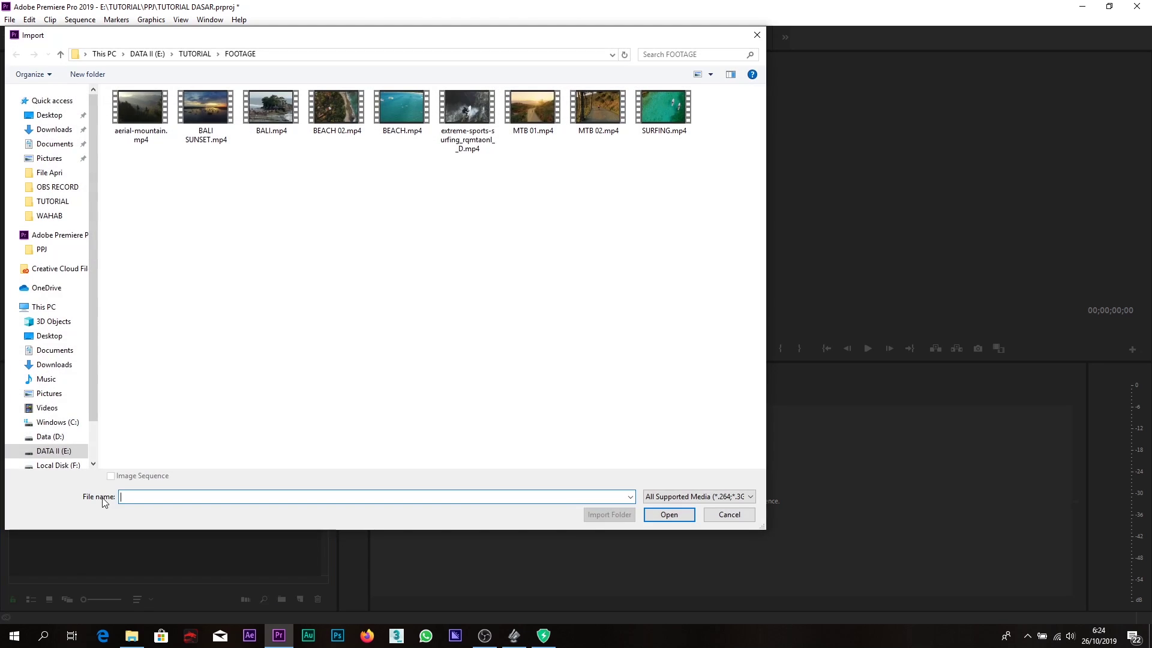
click(195, 54)
click(143, 149)
double_click(144, 150)
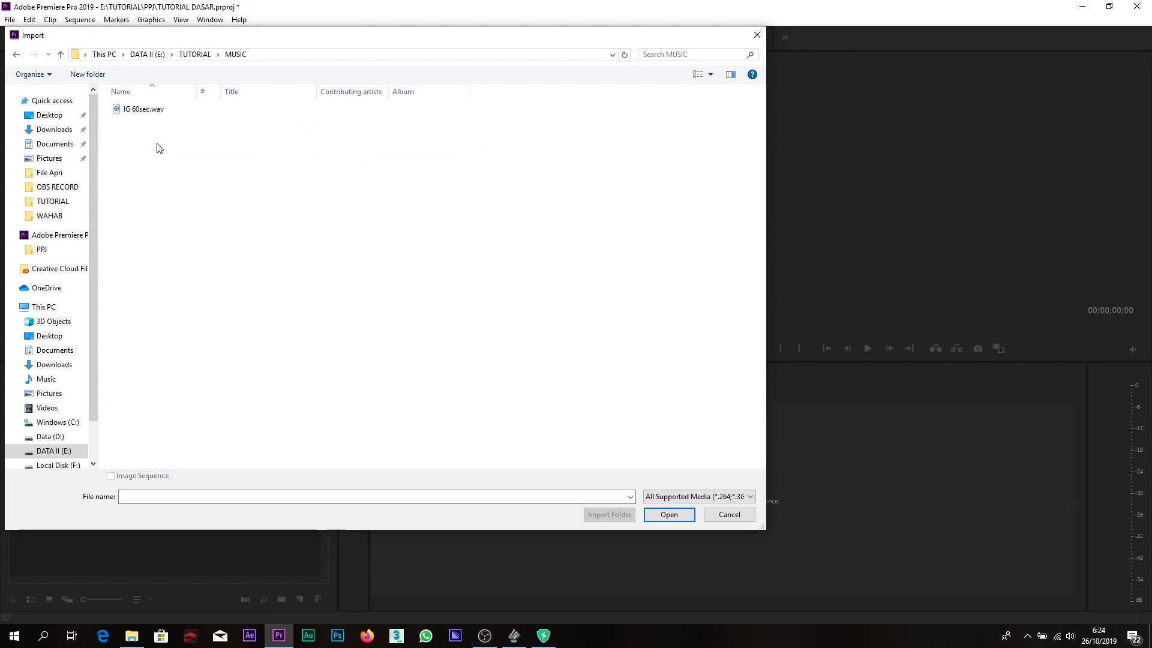
click(154, 113)
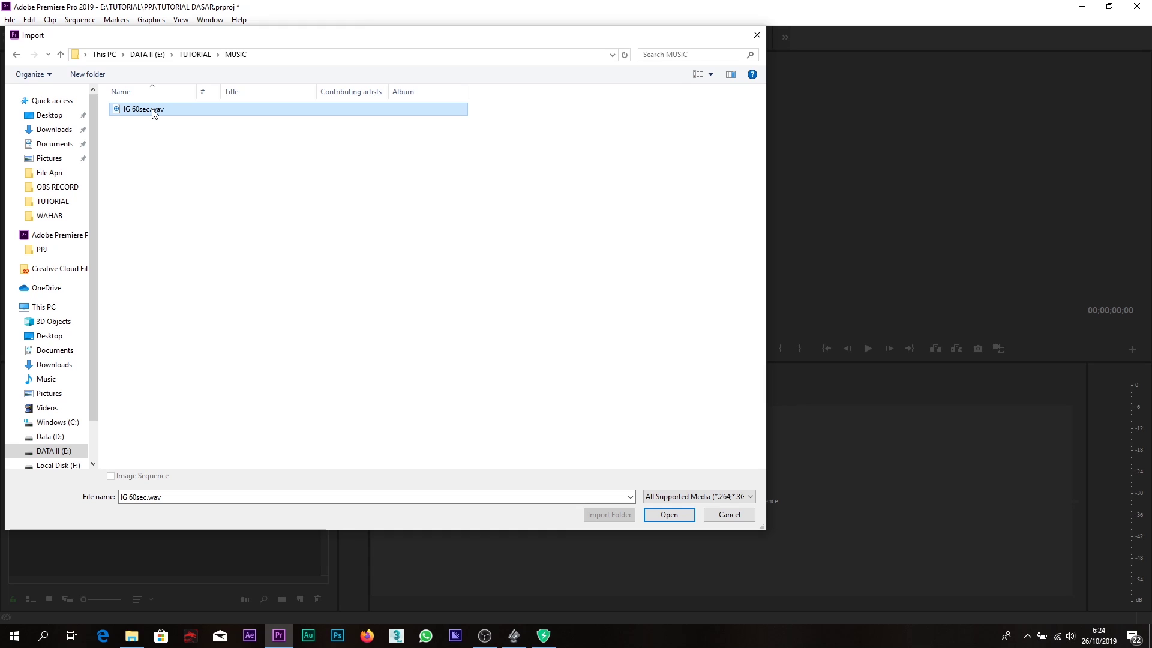
click(669, 515)
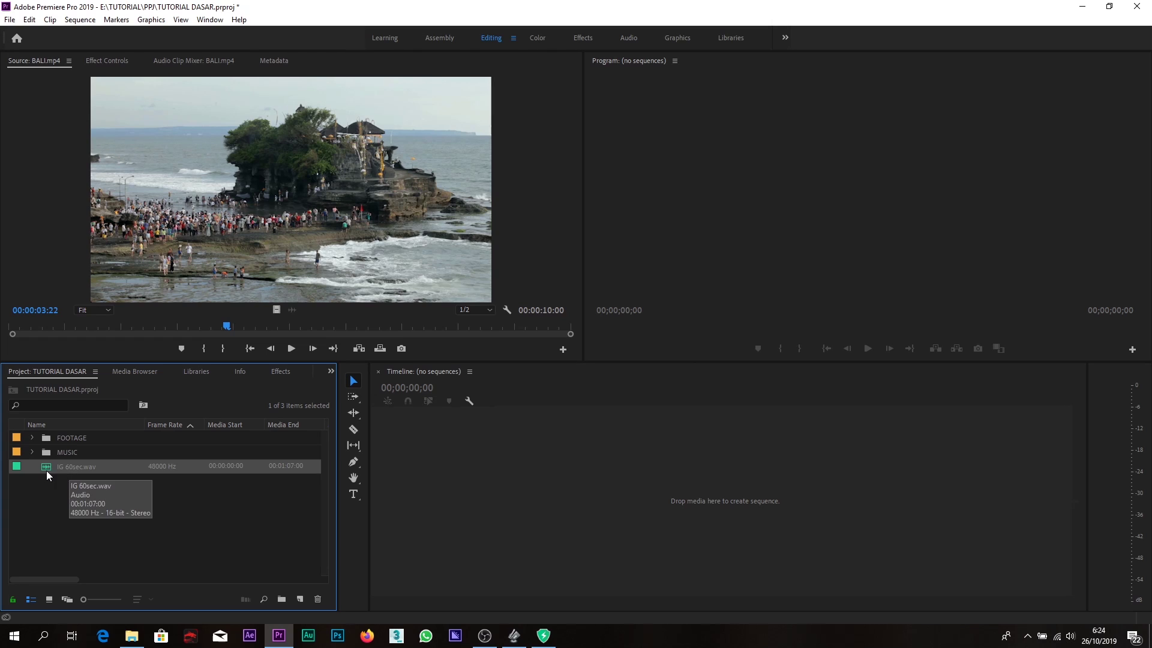
Move IG 60sec.wav into the MUSIC bin and expand the bin to show its contents
click(74, 498)
click(65, 467)
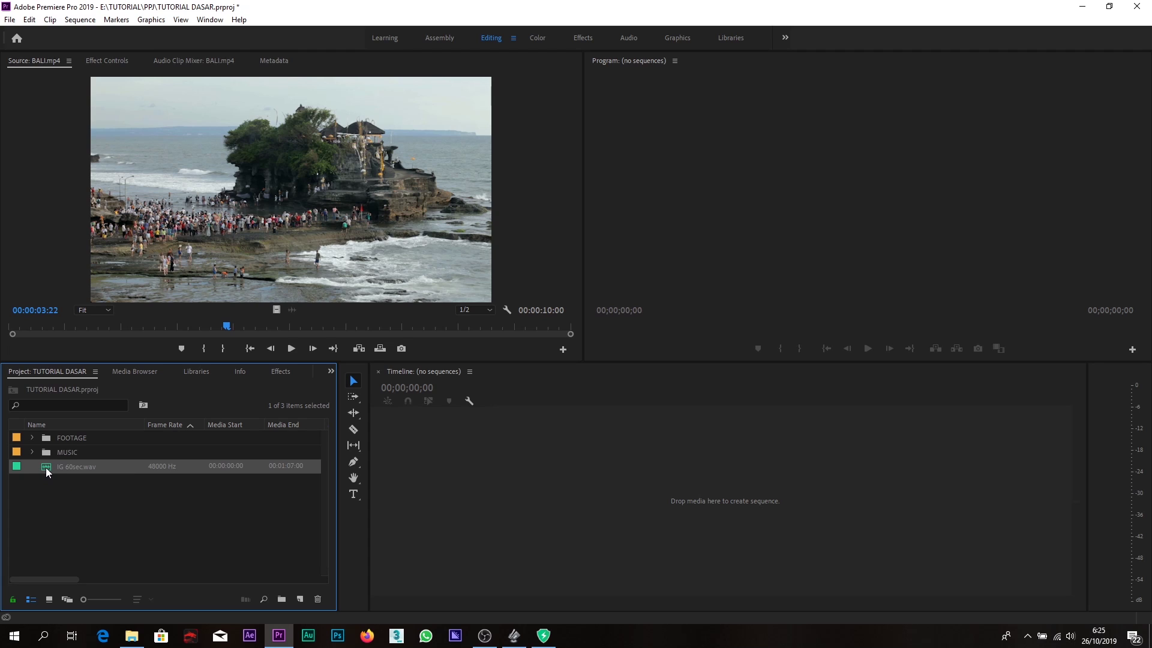
drag(45, 467, 66, 455)
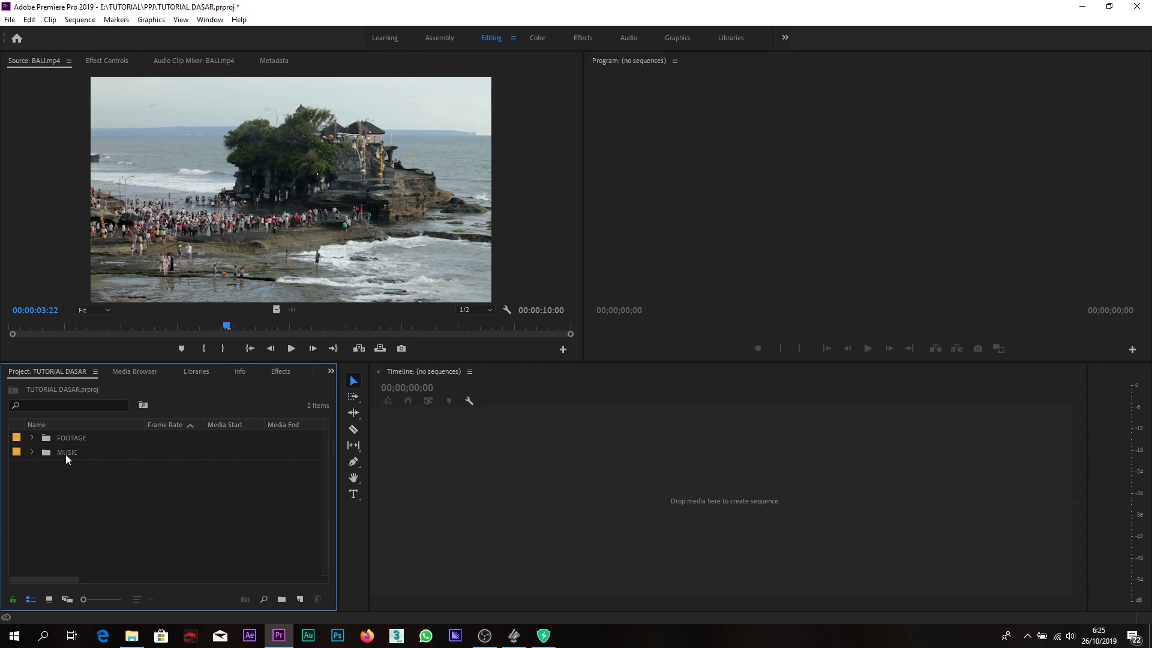
click(33, 453)
click(33, 453)
click(33, 453)
Play IG 60sec.wav in the Source monitor and lower the system speaker volume to 27
double_click(61, 469)
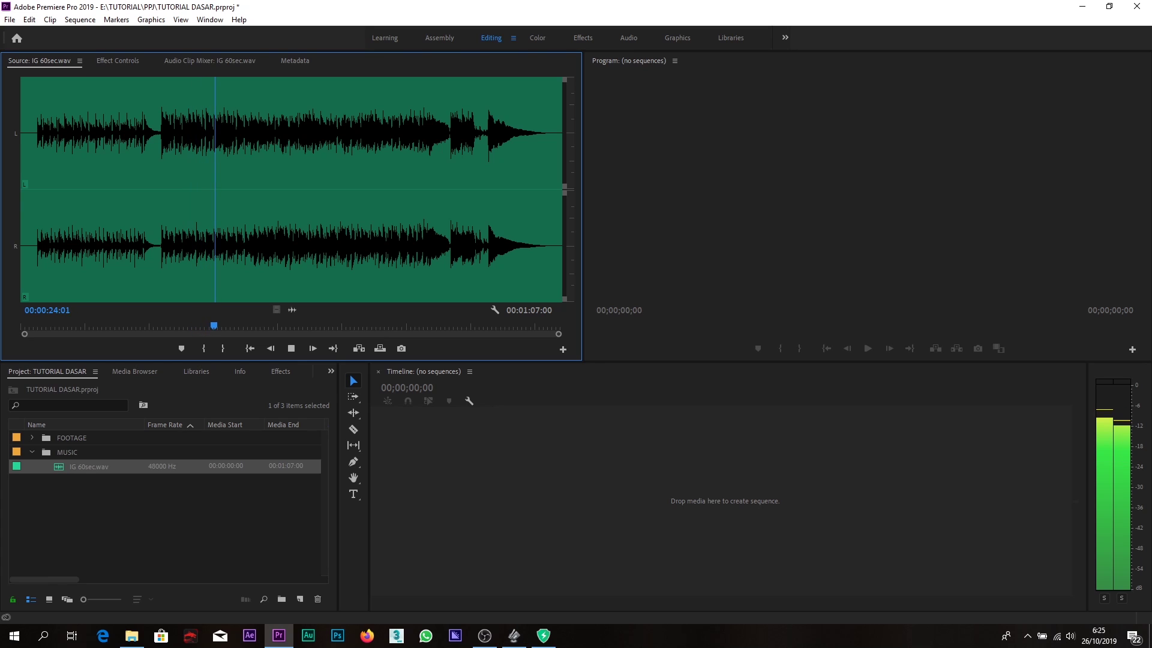
click(1072, 637)
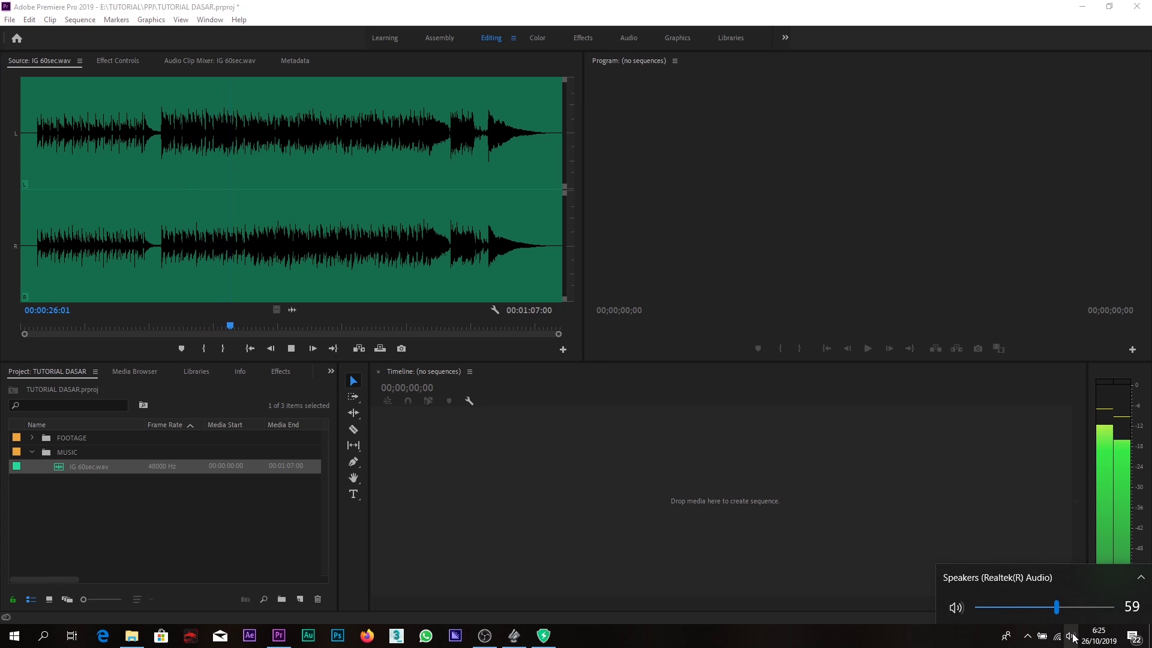
scroll(1038, 611, down, 16)
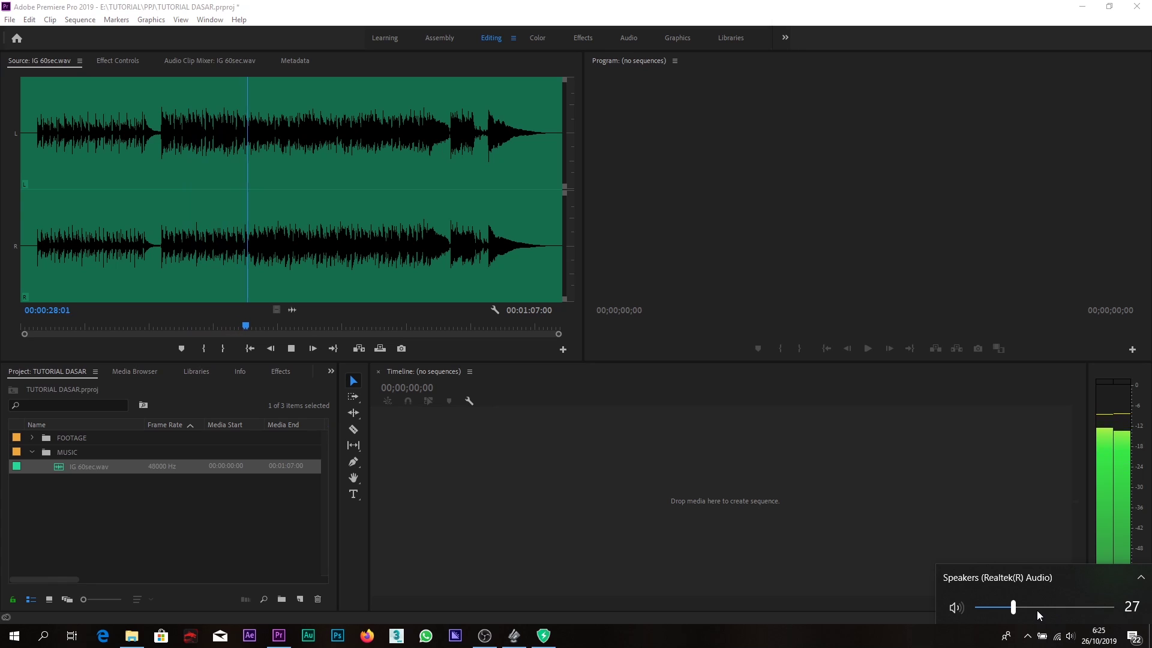
click(147, 504)
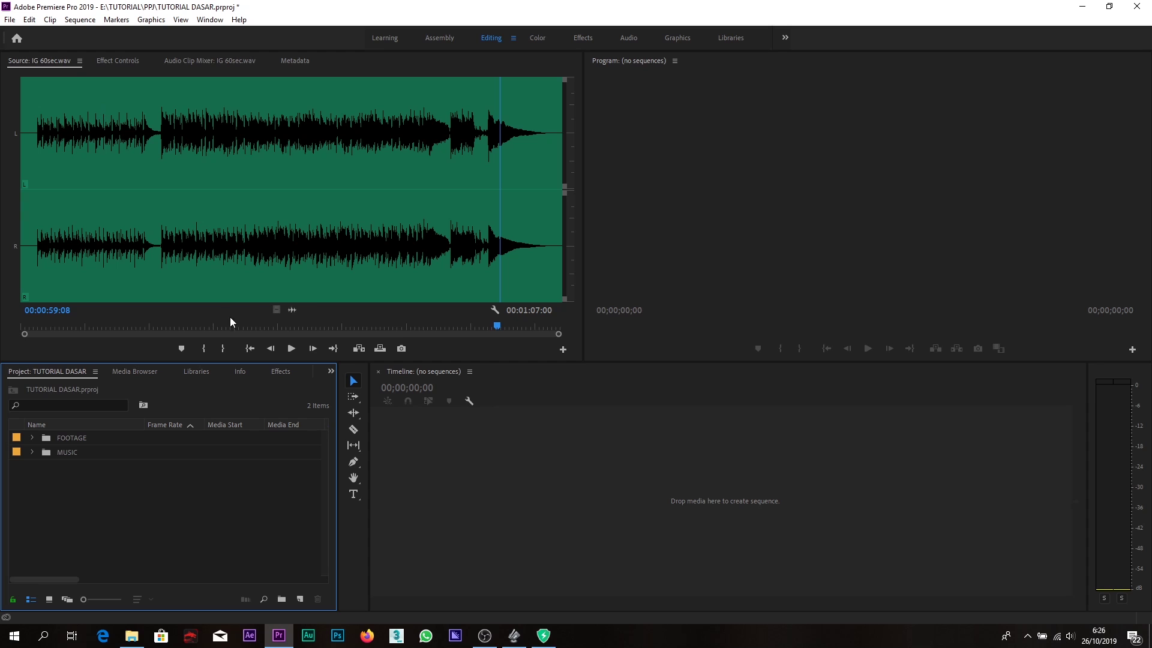
Save the TUTORIAL DASAR project
click(10, 20)
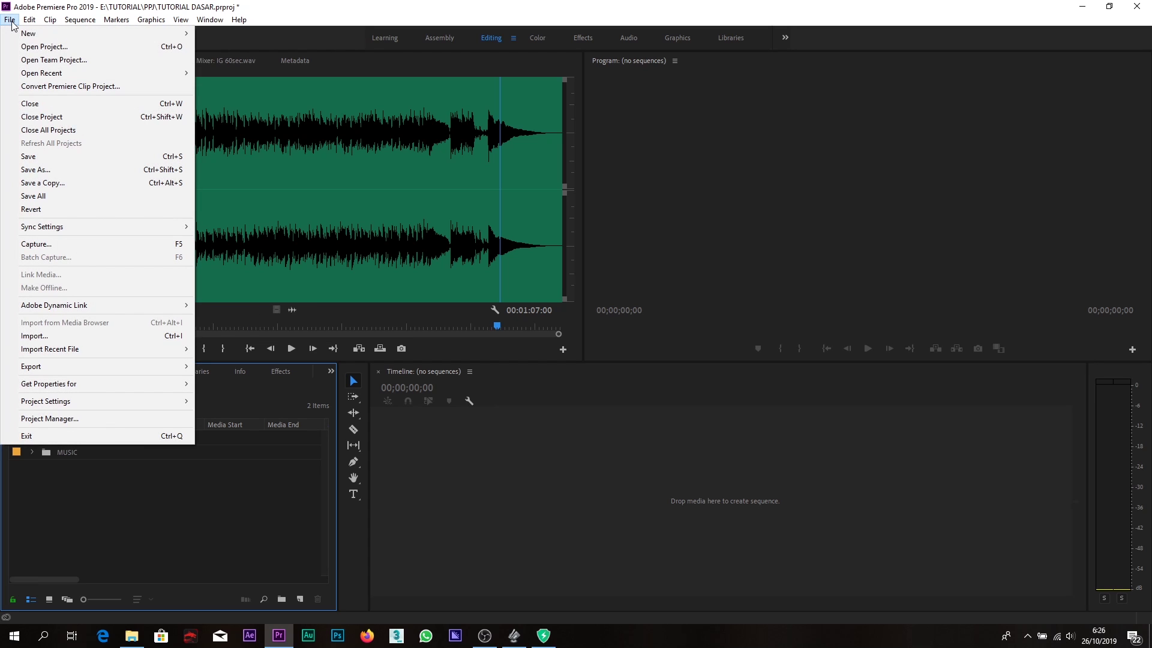
click(48, 156)
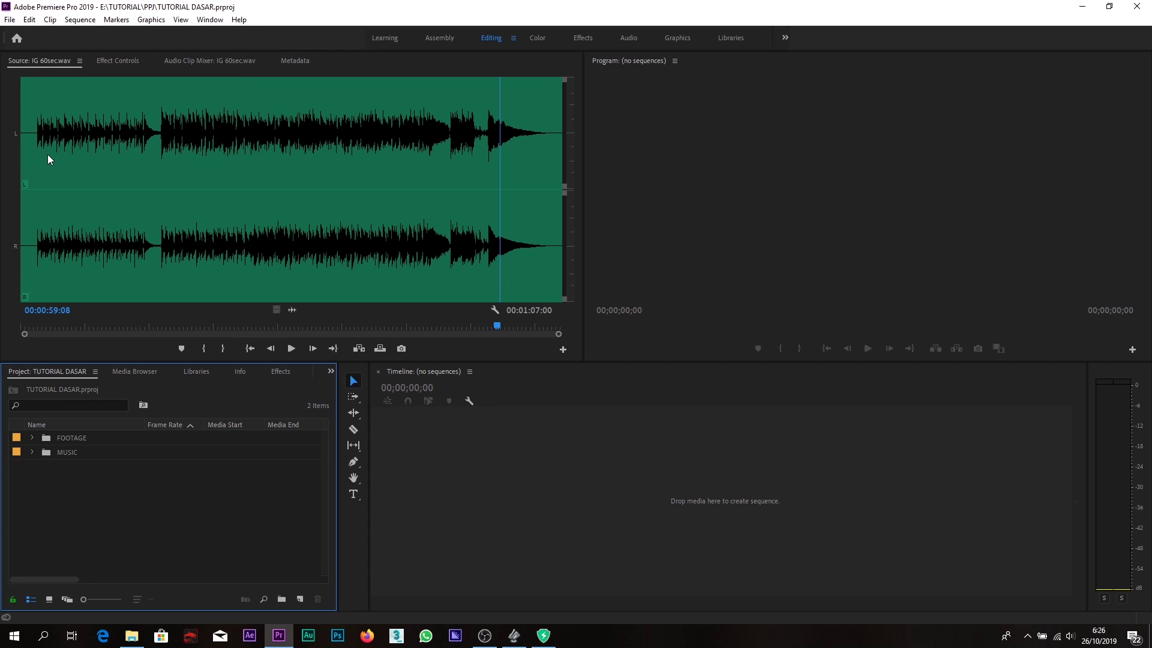
key(ctrl+s)
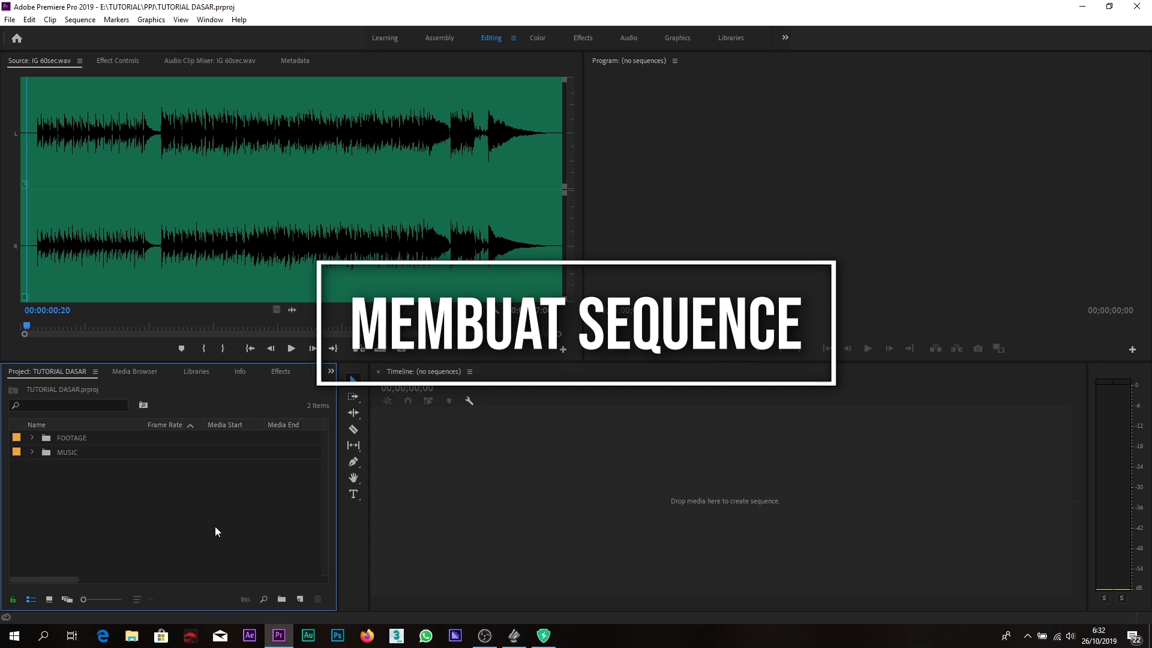
right_click(94, 495)
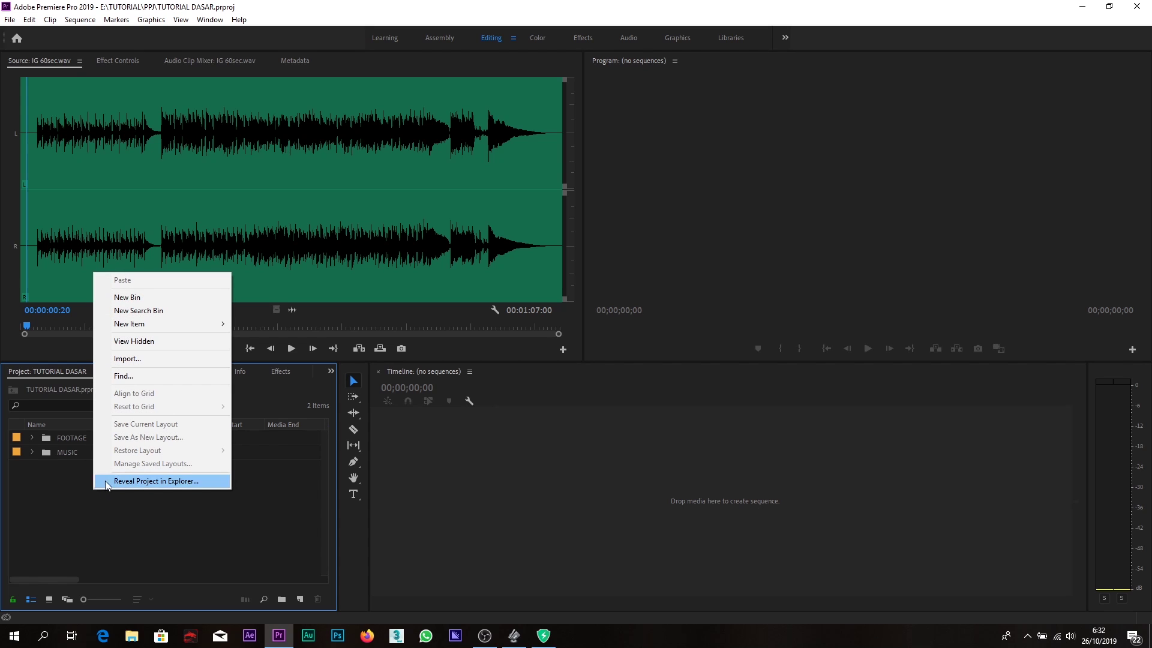
mouse_move(157, 323)
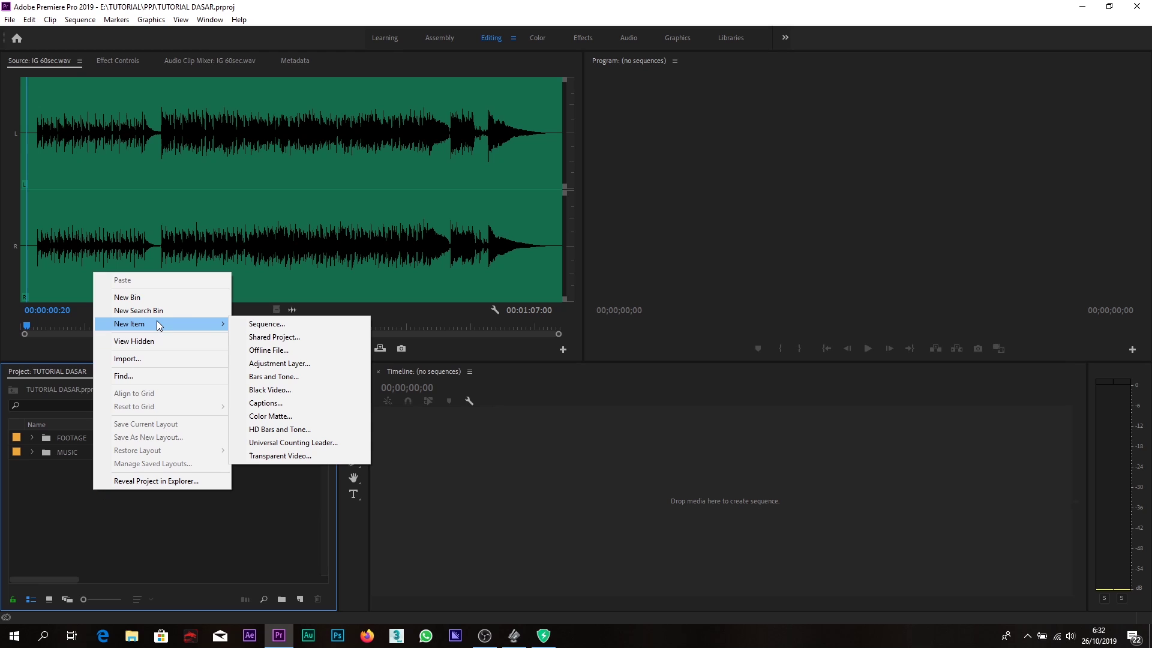
click(264, 324)
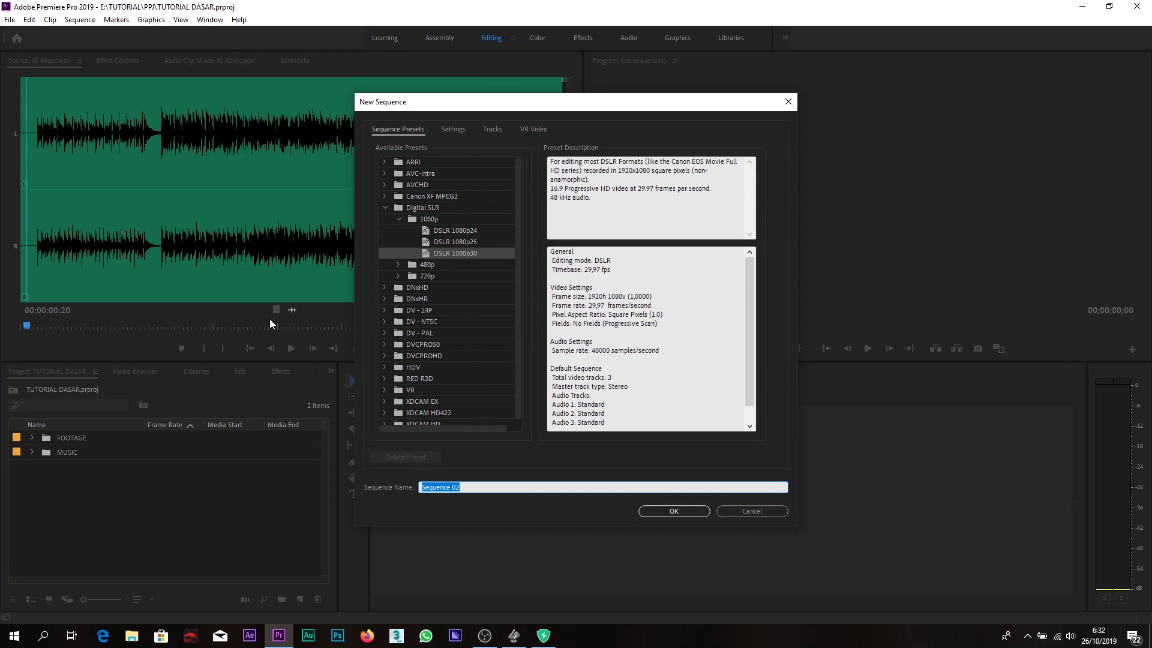
click(767, 512)
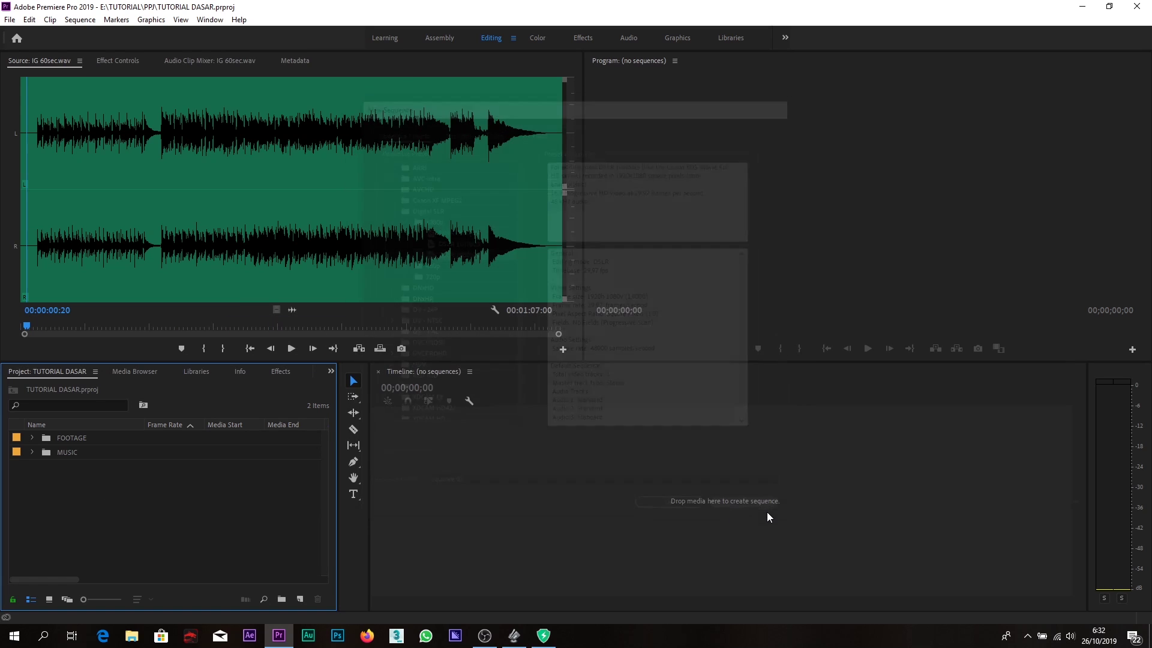
Start a new sequence and select the DSLR 1080p25 preset from the Digital SLR 1080p group
click(10, 20)
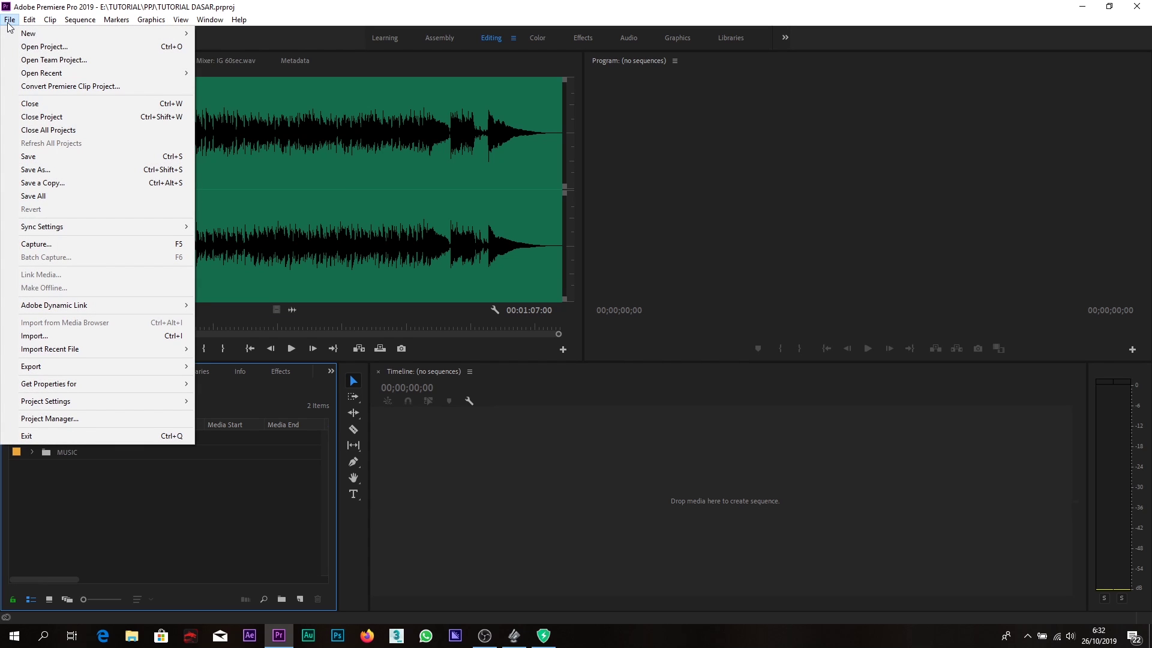
mouse_move(25, 34)
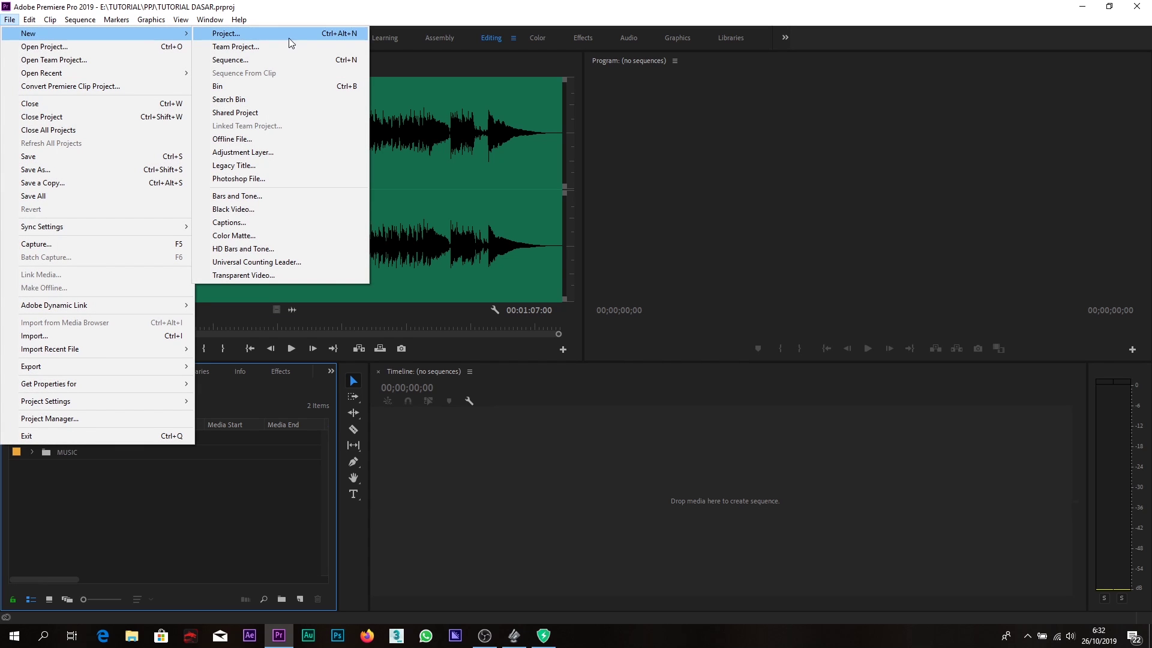
click(291, 60)
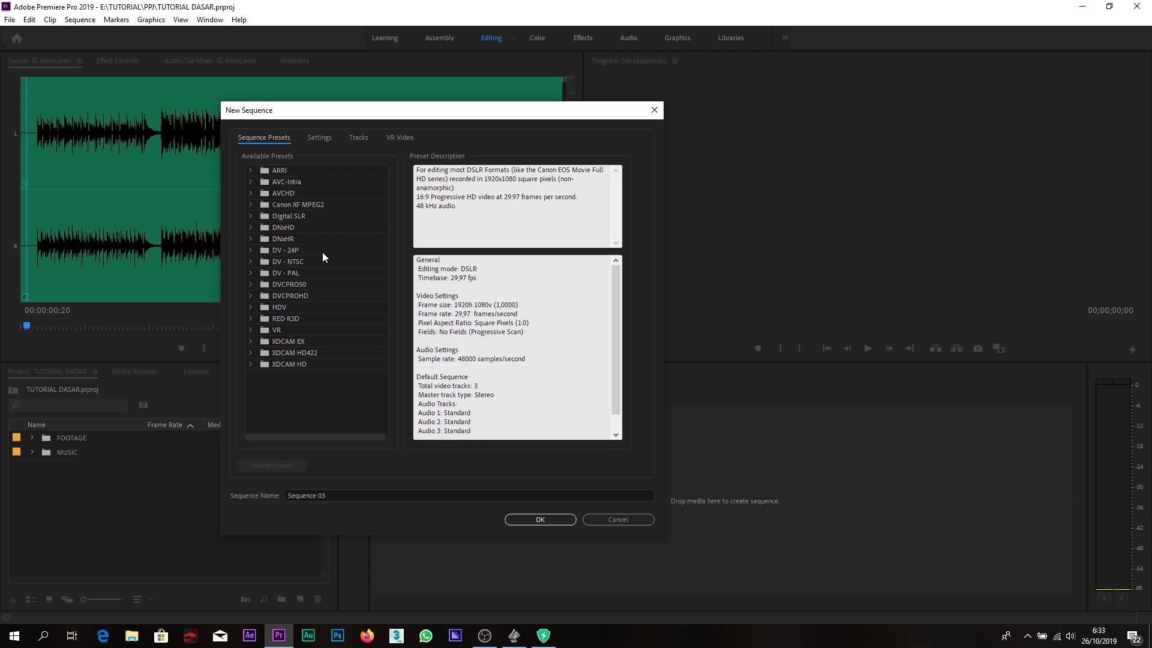
click(252, 216)
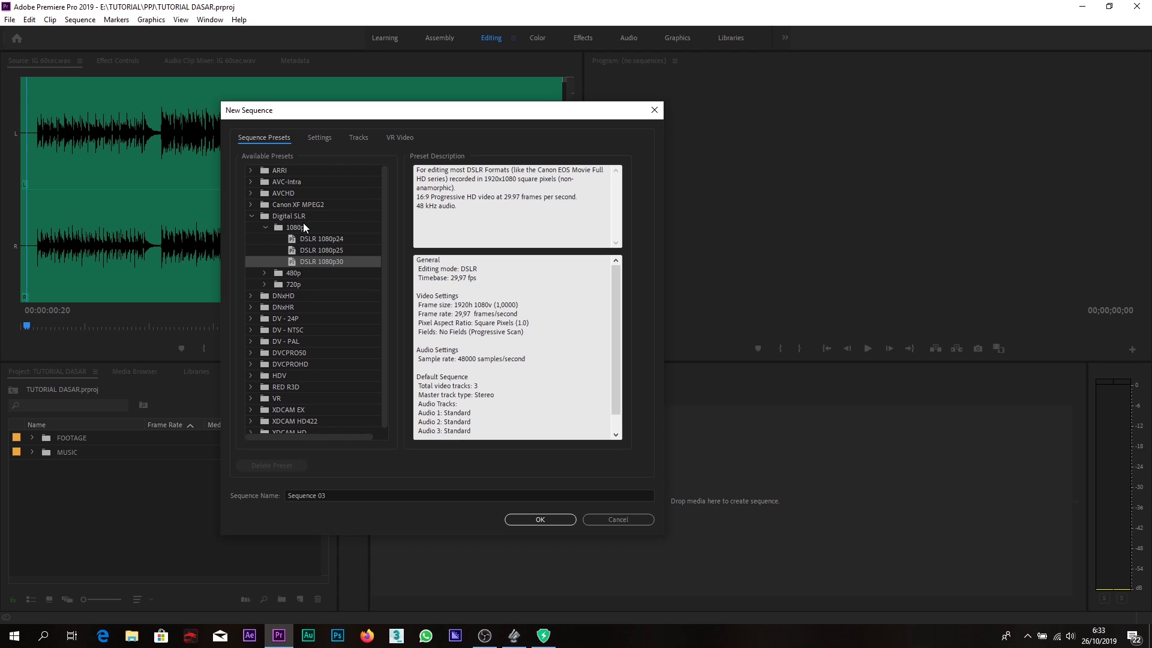
click(291, 218)
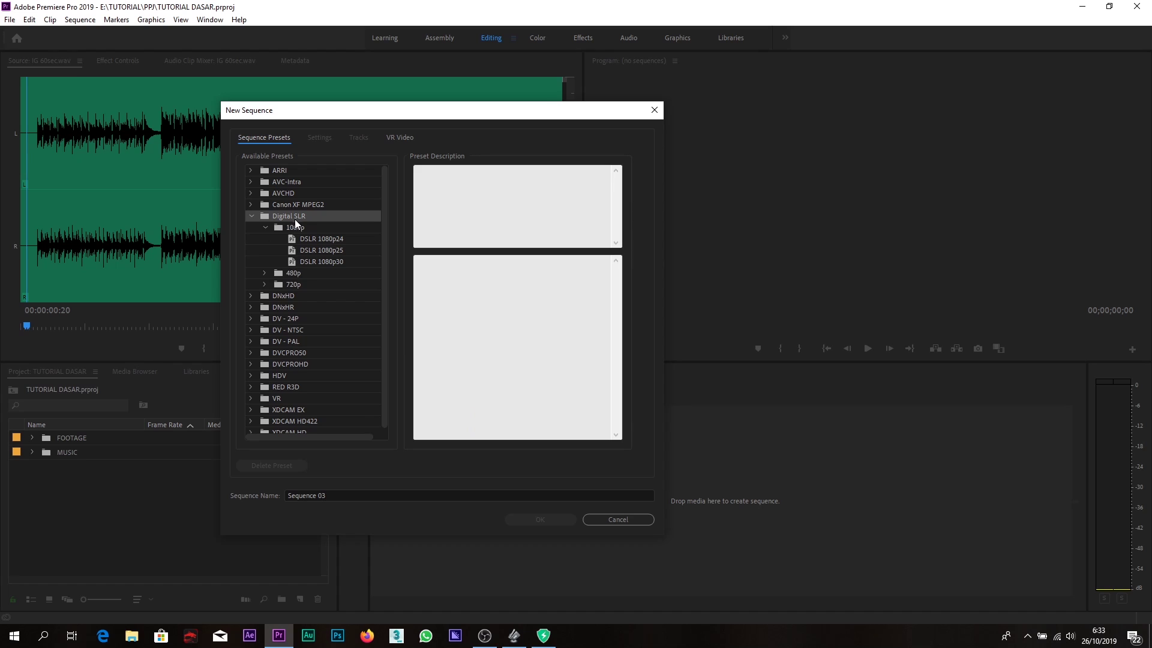
click(327, 249)
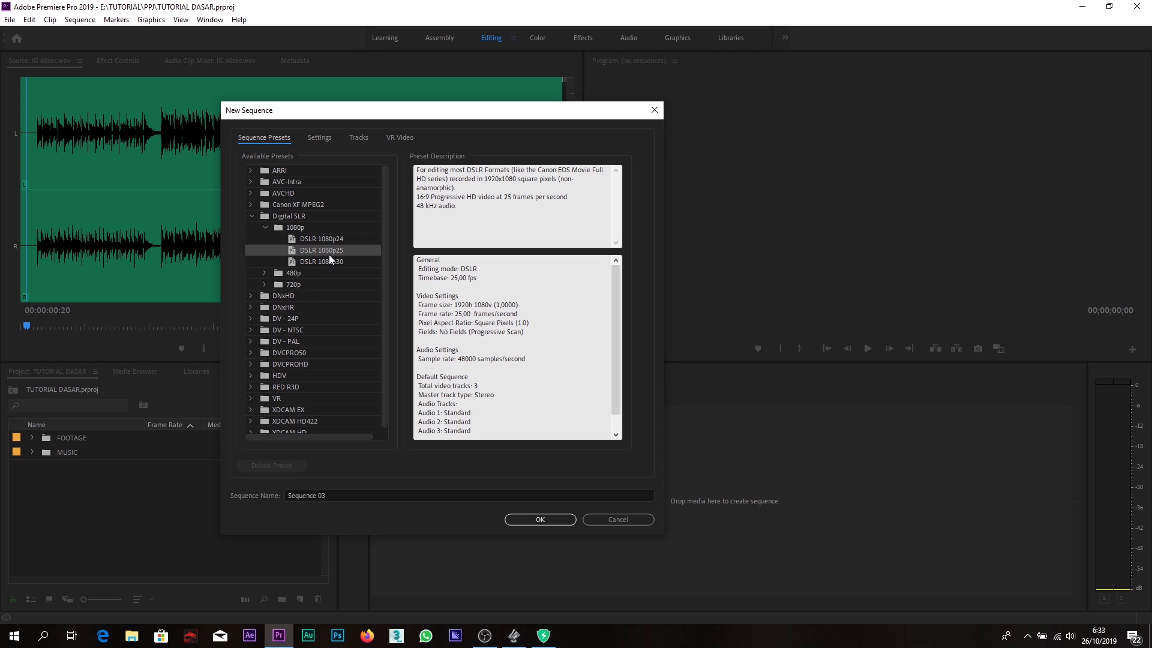
Compare the descriptions of the DSLR 1080p24, 1080p25 and 1080p30 presets, ending with DSLR 1080p25 selected
click(268, 227)
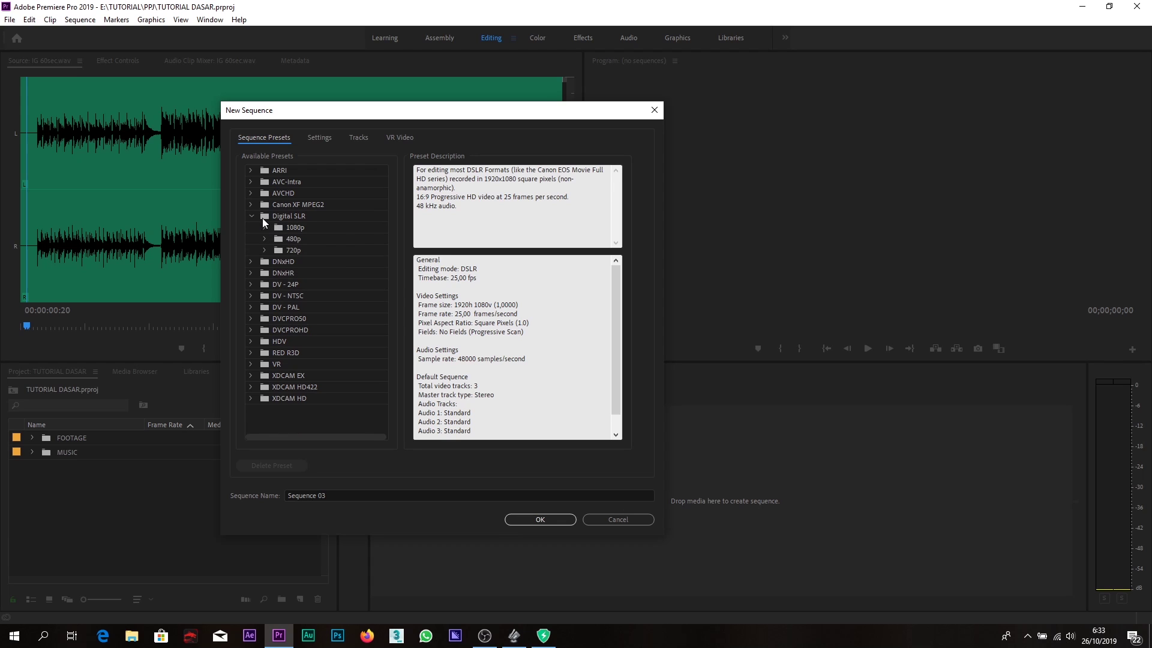
click(269, 217)
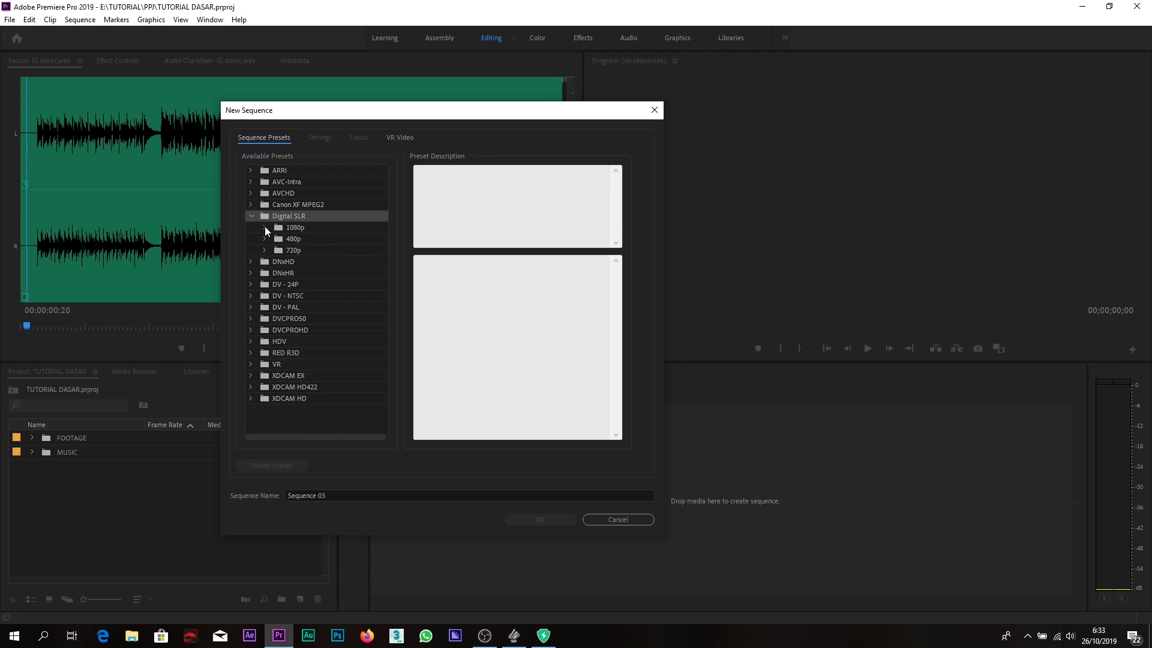
click(265, 227)
click(265, 227)
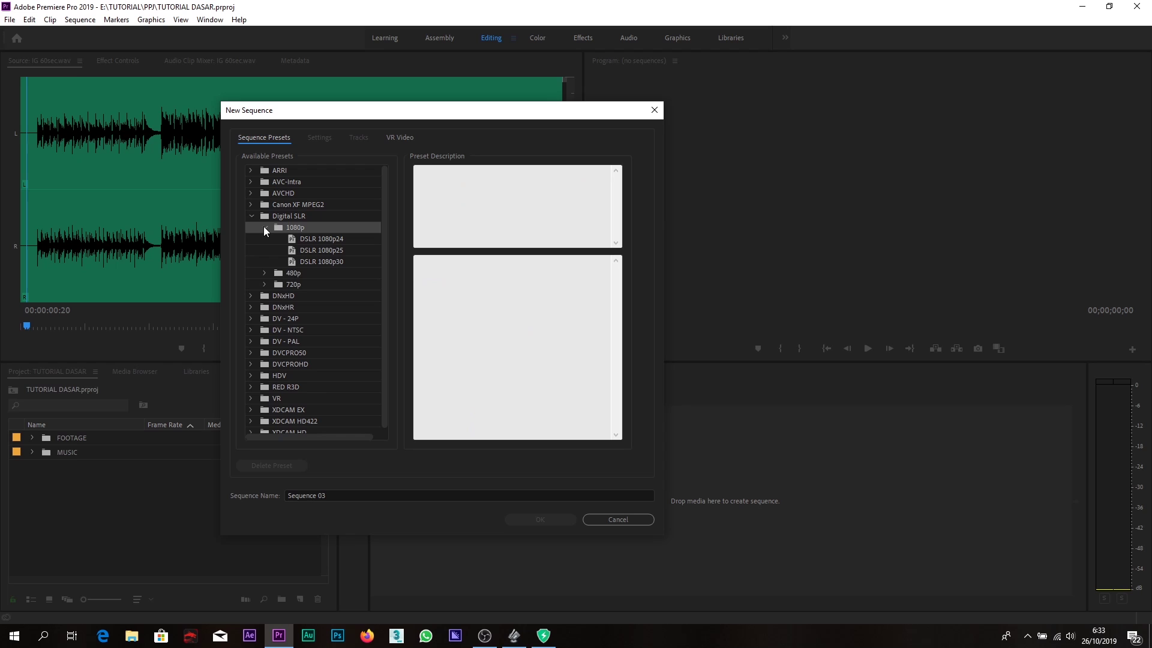
click(312, 252)
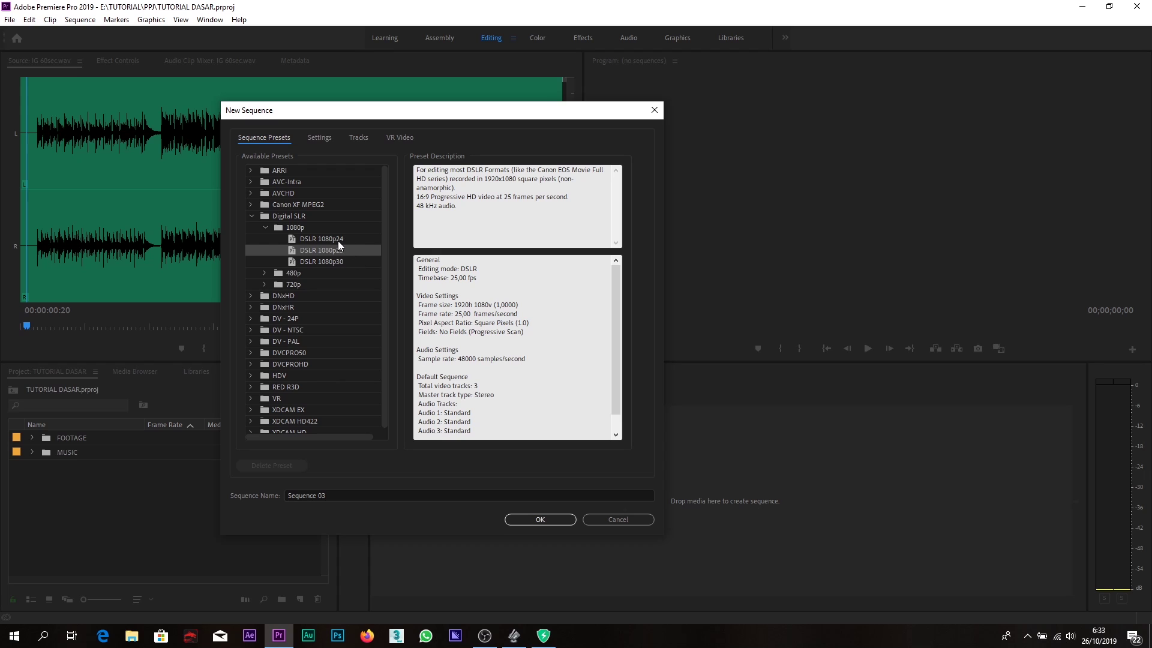
click(337, 240)
click(337, 251)
click(337, 261)
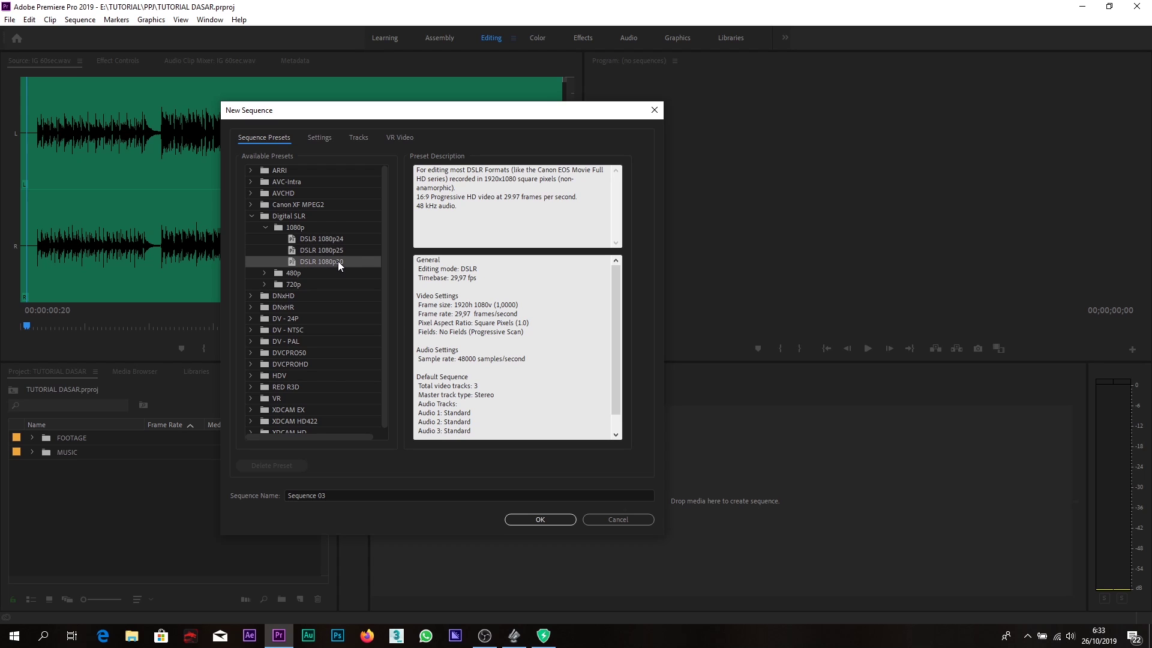
click(333, 250)
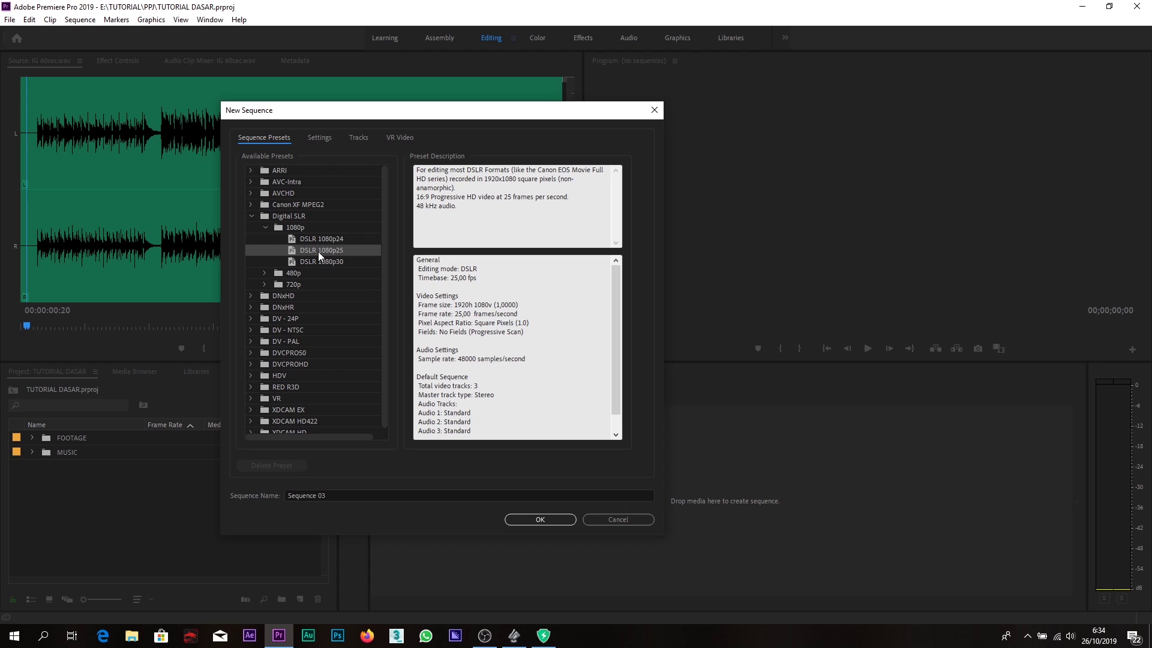
Examine the AVCHD 1080p sequence presets, including the settings of AVCHD 1080p25, and collapse the AVCHD group
click(252, 216)
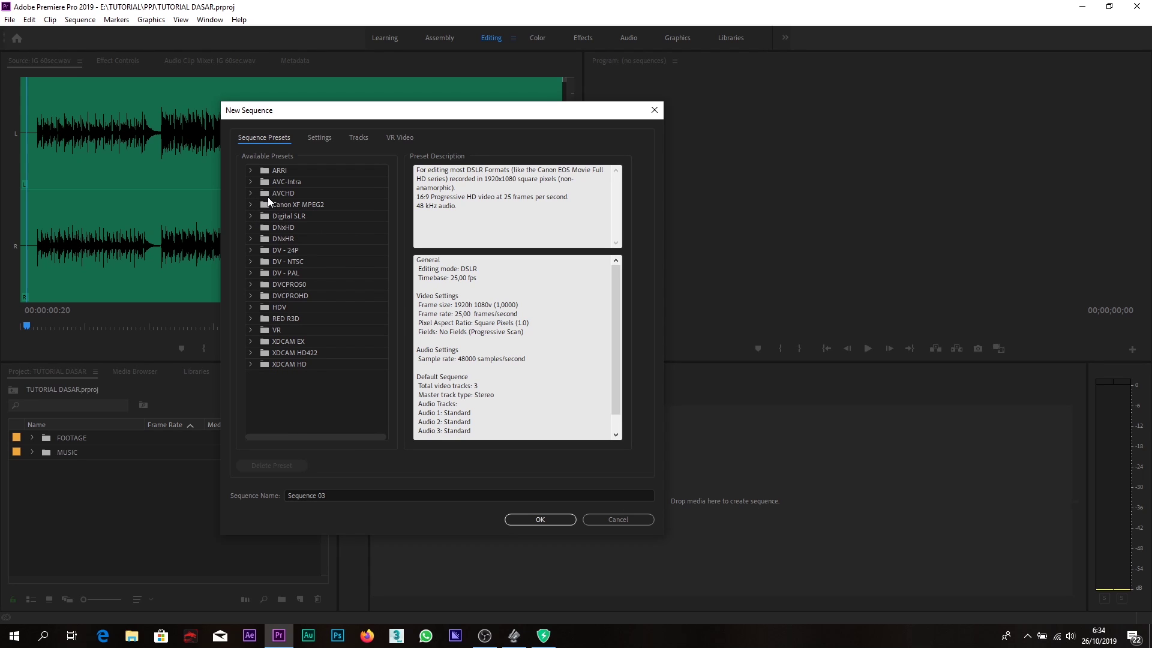
click(251, 194)
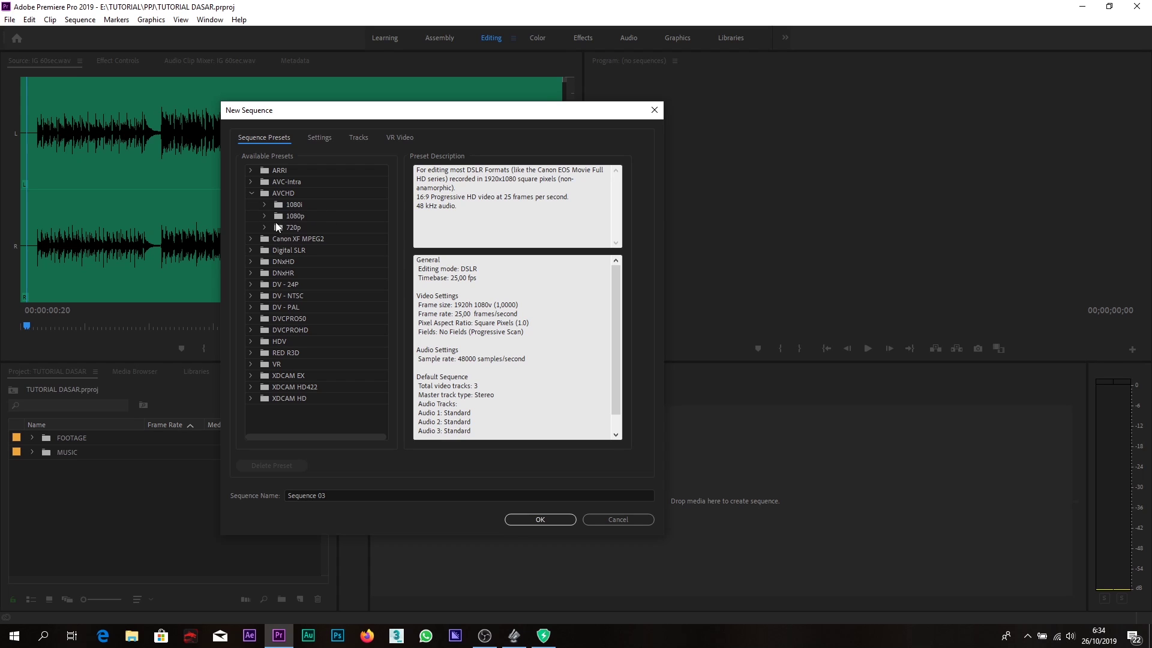
click(263, 218)
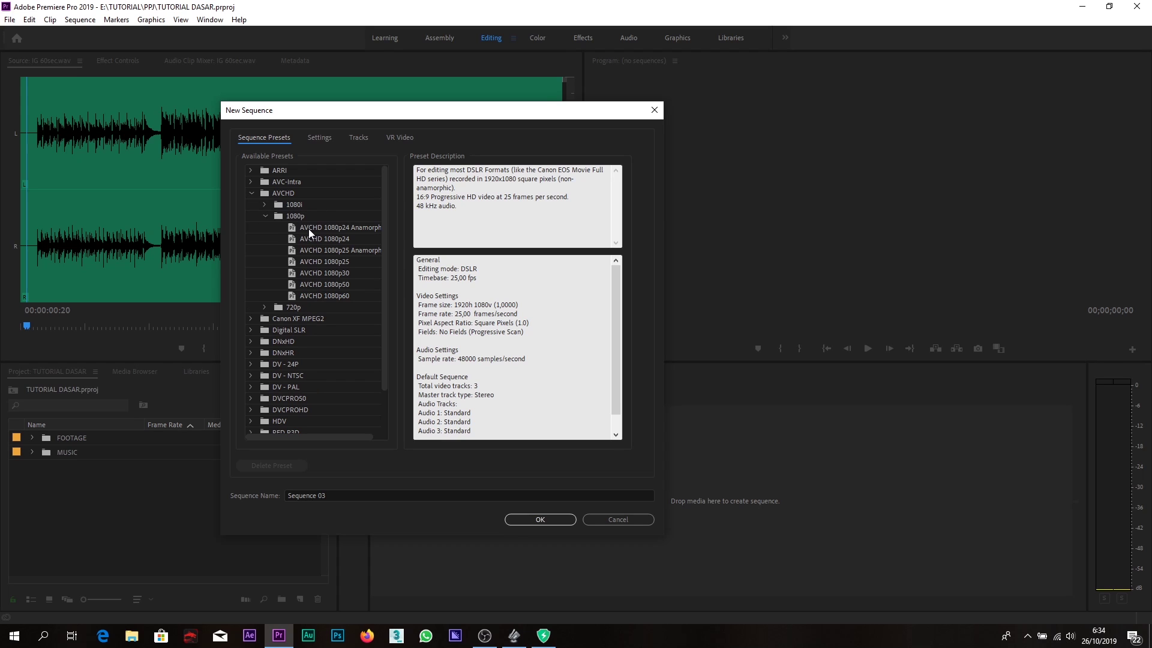
click(309, 229)
click(308, 261)
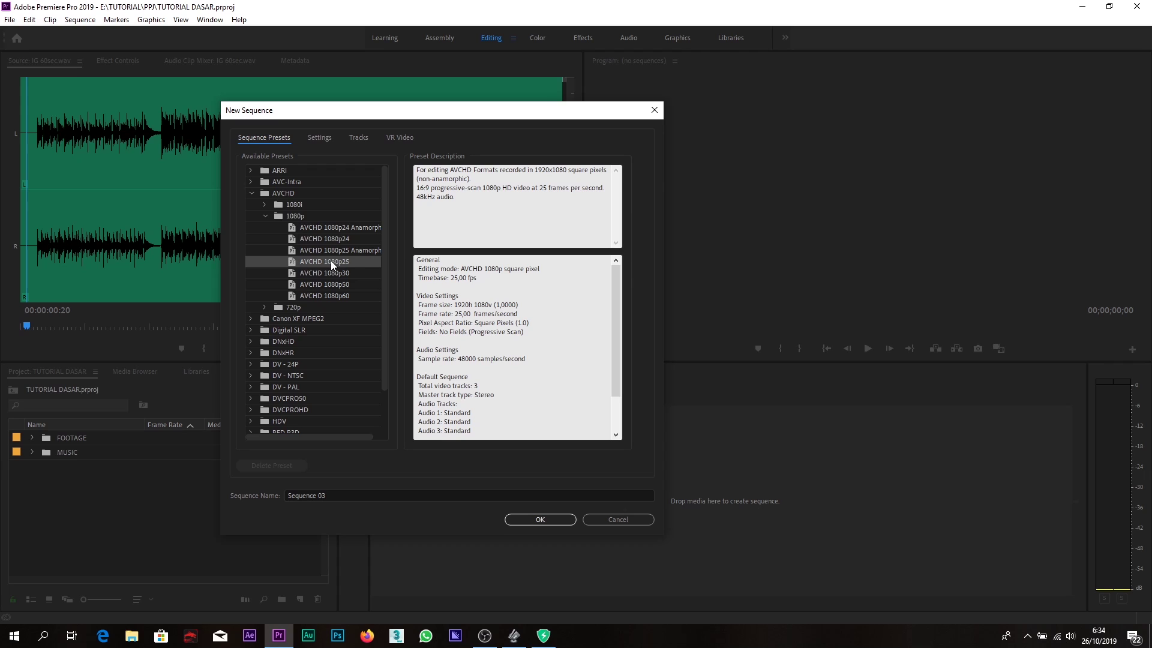
click(254, 193)
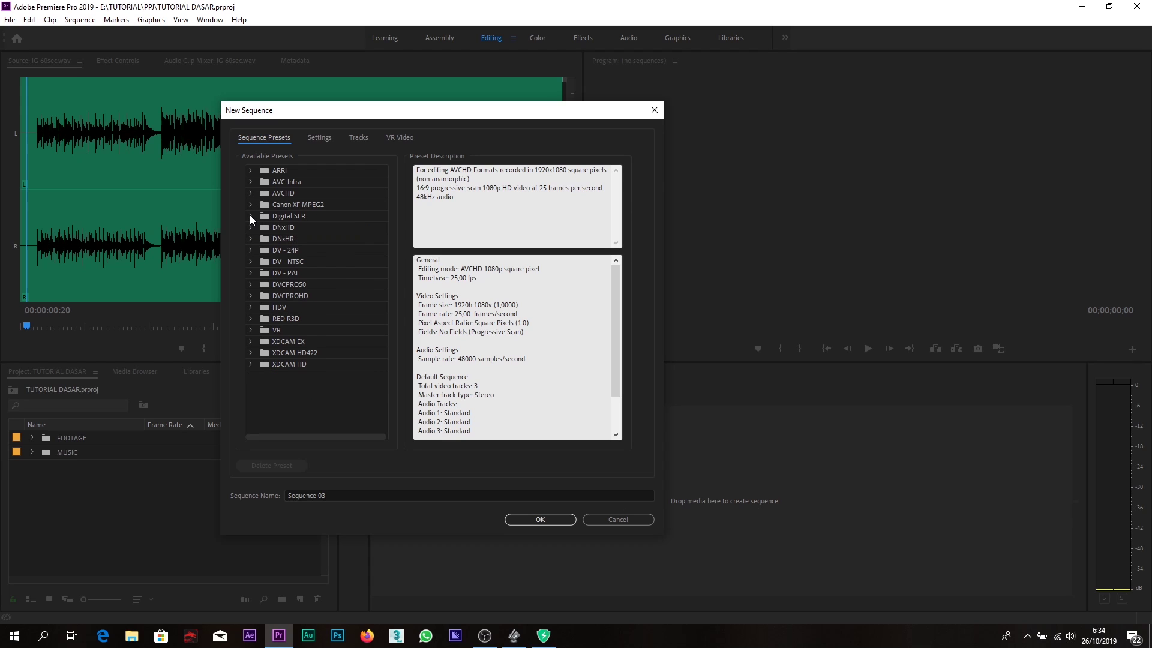
Create a sequence named TUTORIAL DASAR EDITING from the DSLR 1080p25 preset in the Digital SLR group
click(251, 216)
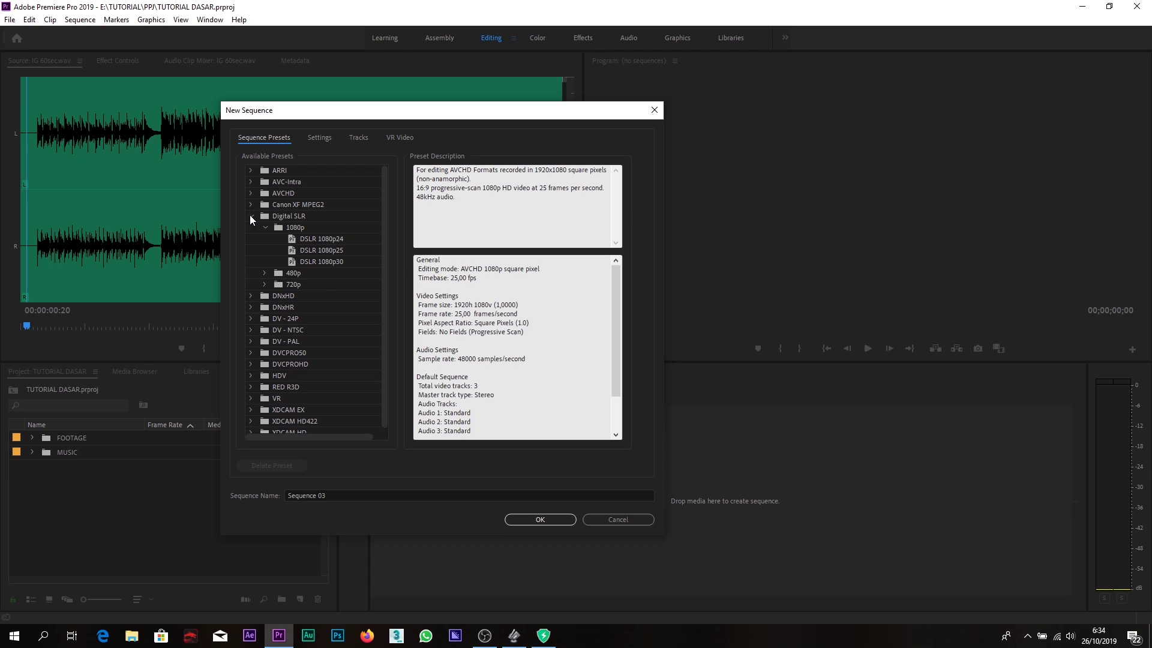
click(306, 252)
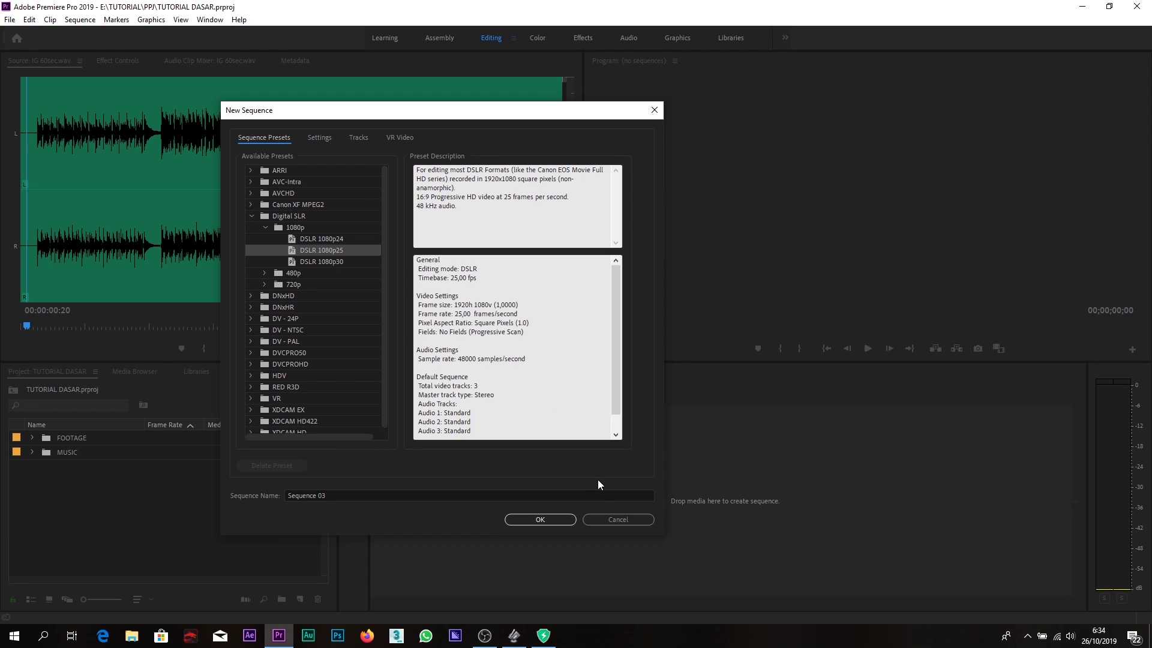
click(341, 495)
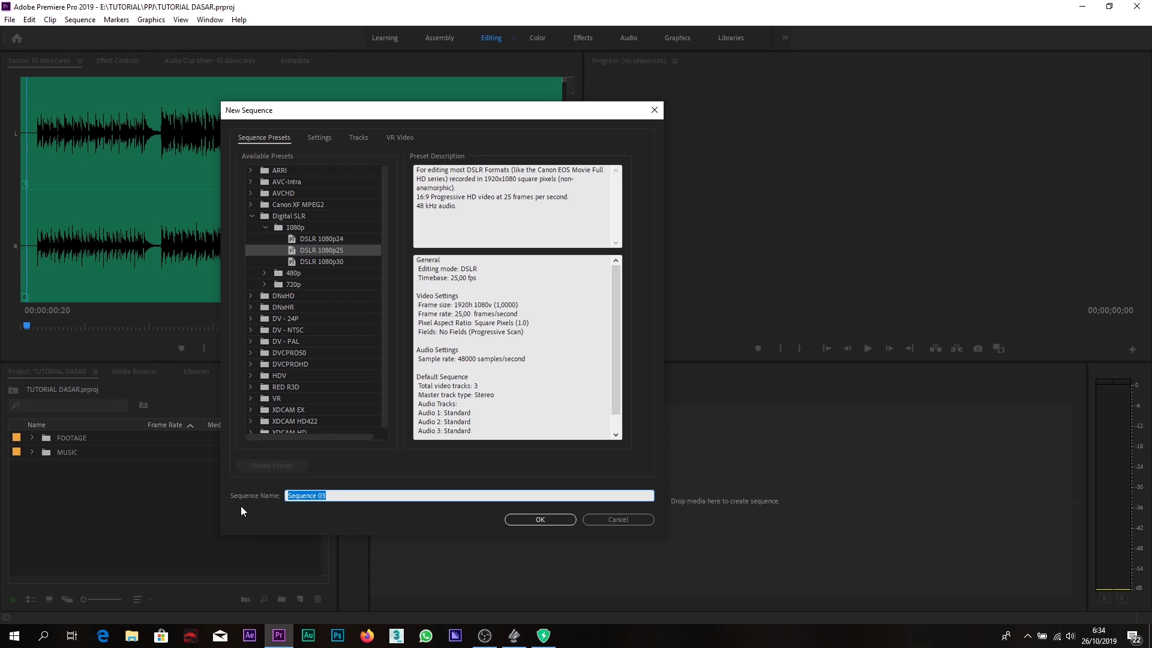
click(344, 497)
drag(342, 497, 262, 483)
text(TUT)
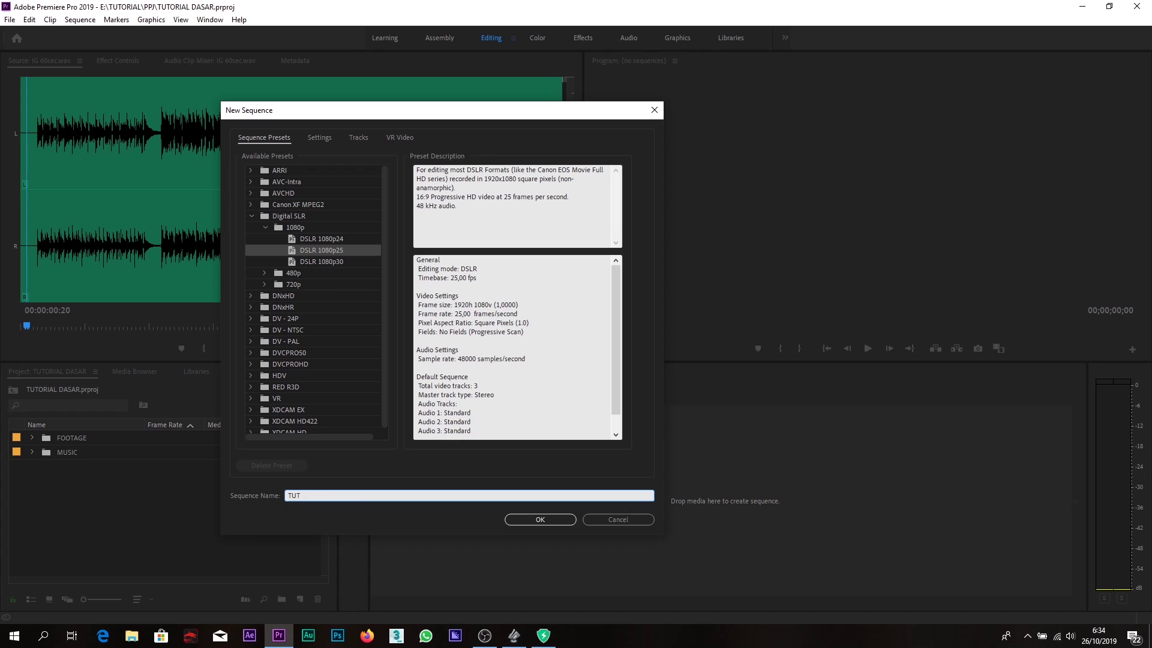
text(ORIAL DASAR ED)
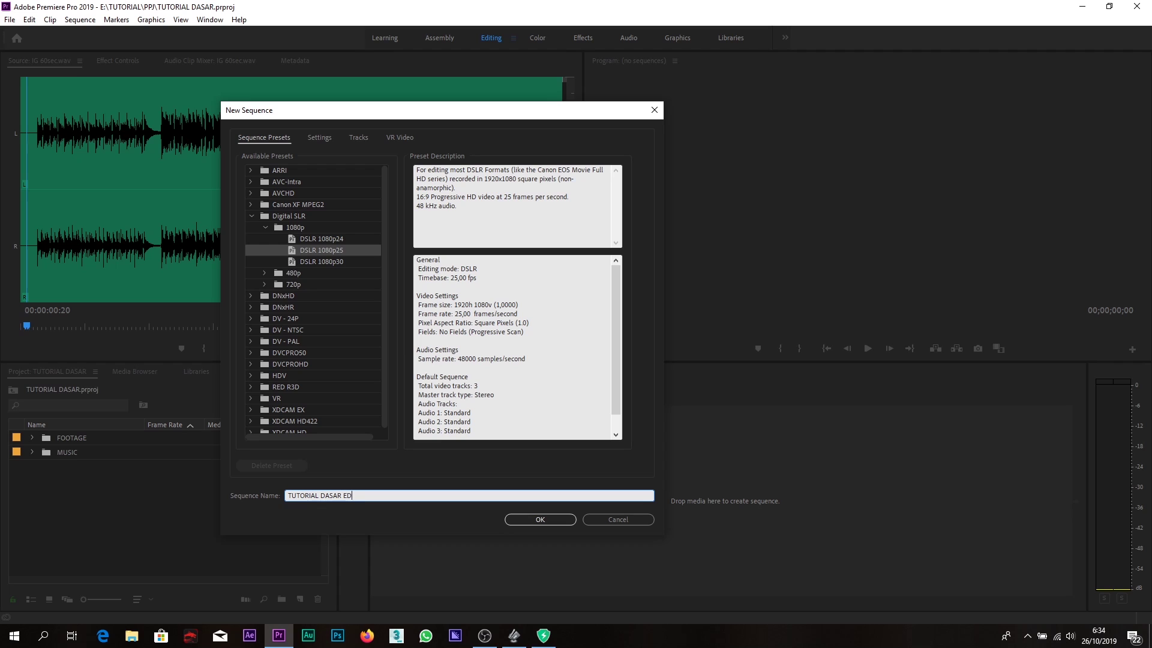
text(ITING)
click(544, 518)
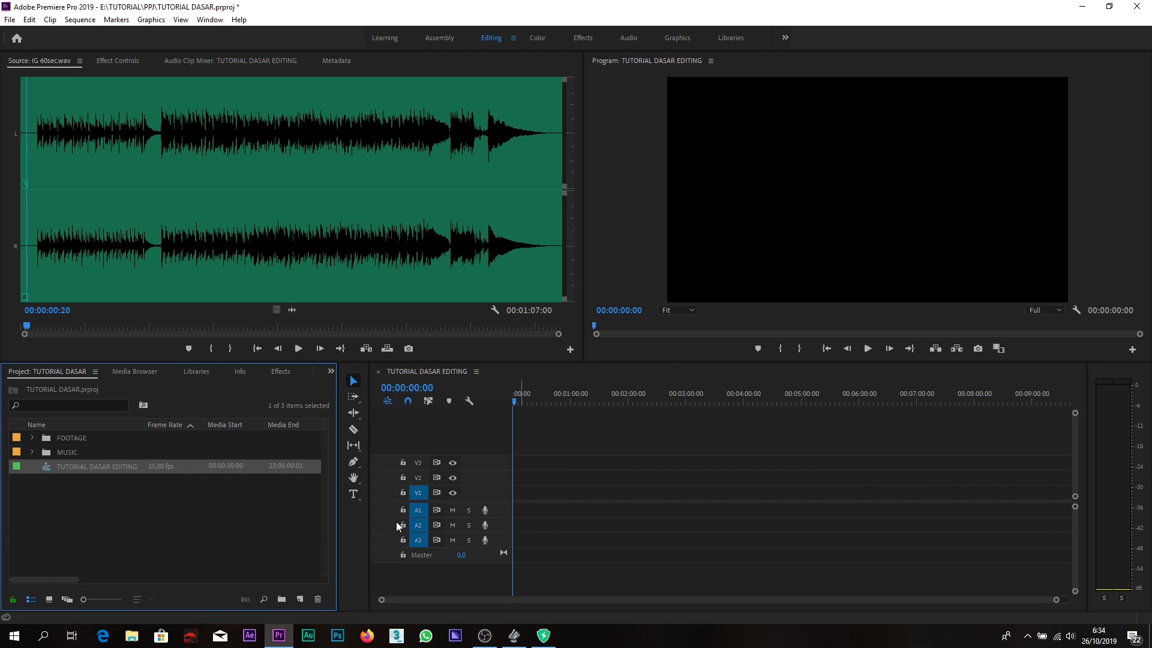
click(64, 481)
click(48, 469)
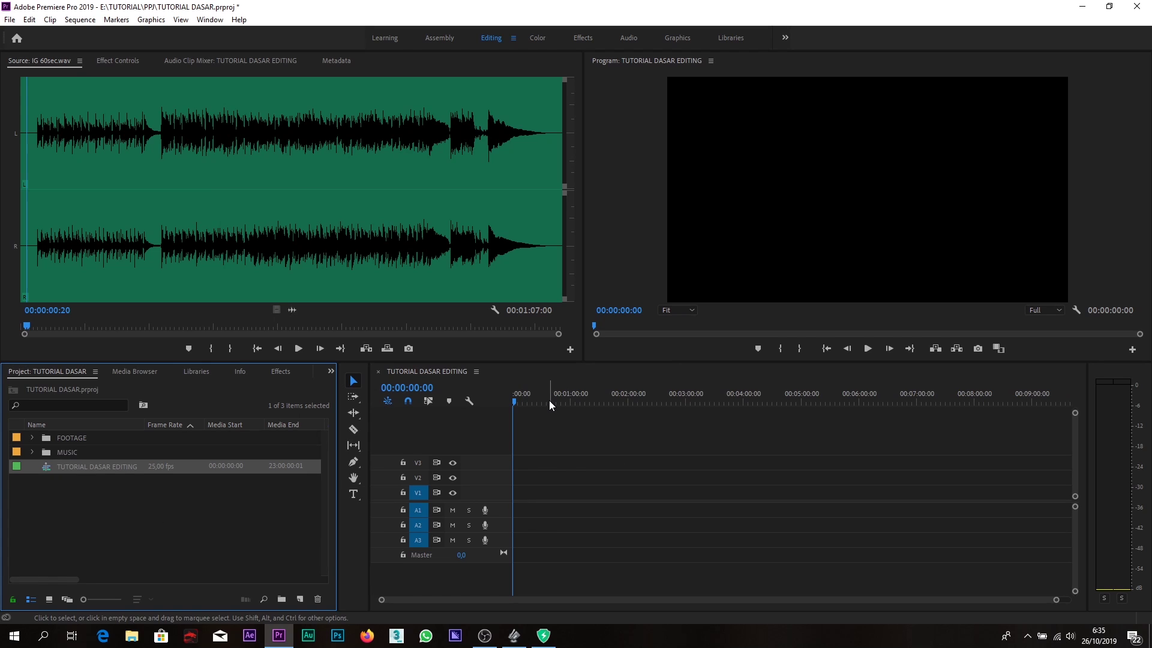
drag(515, 402, 485, 403)
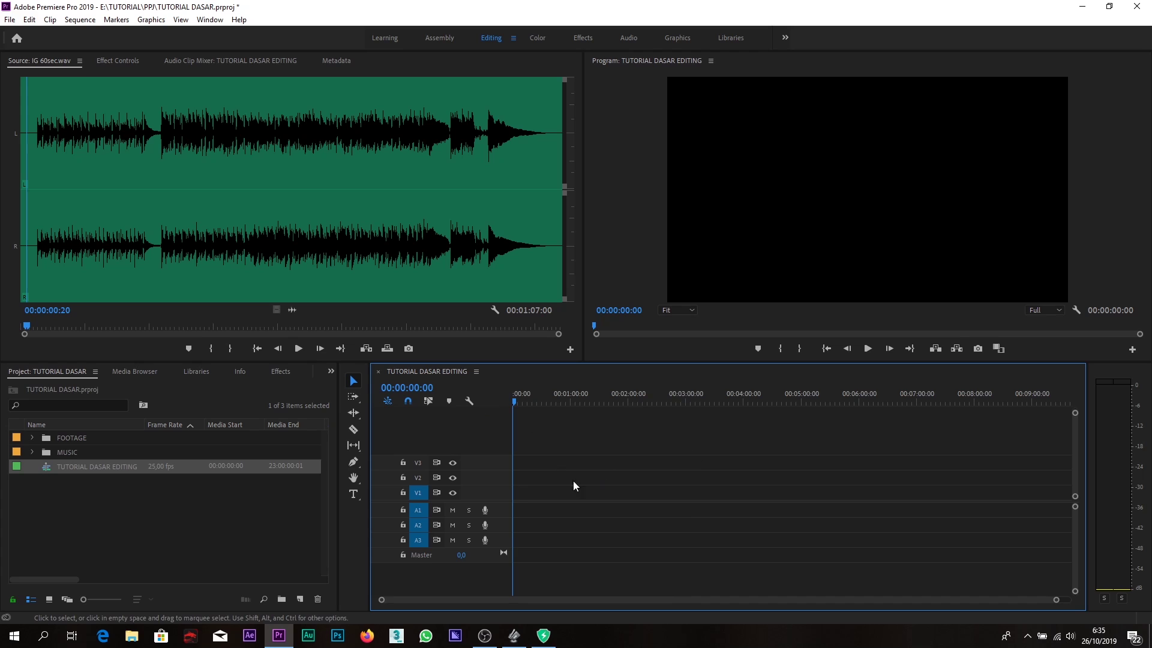
Add a bin named SEQUENCE to the root of the project
click(96, 506)
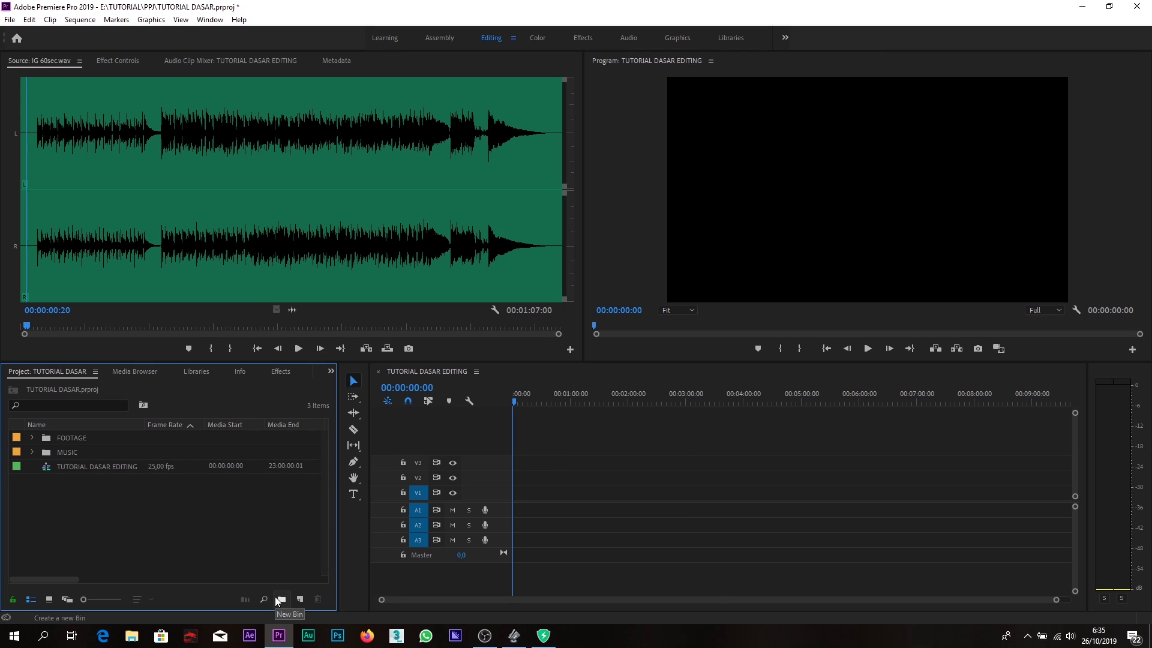
right_click(163, 524)
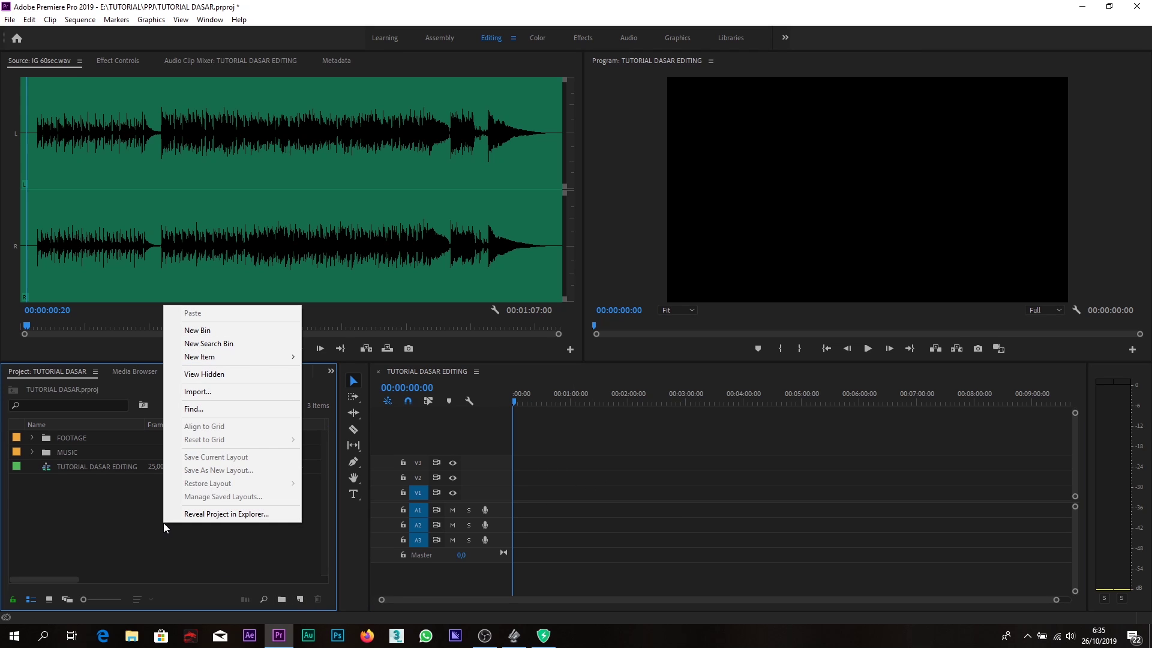
click(212, 332)
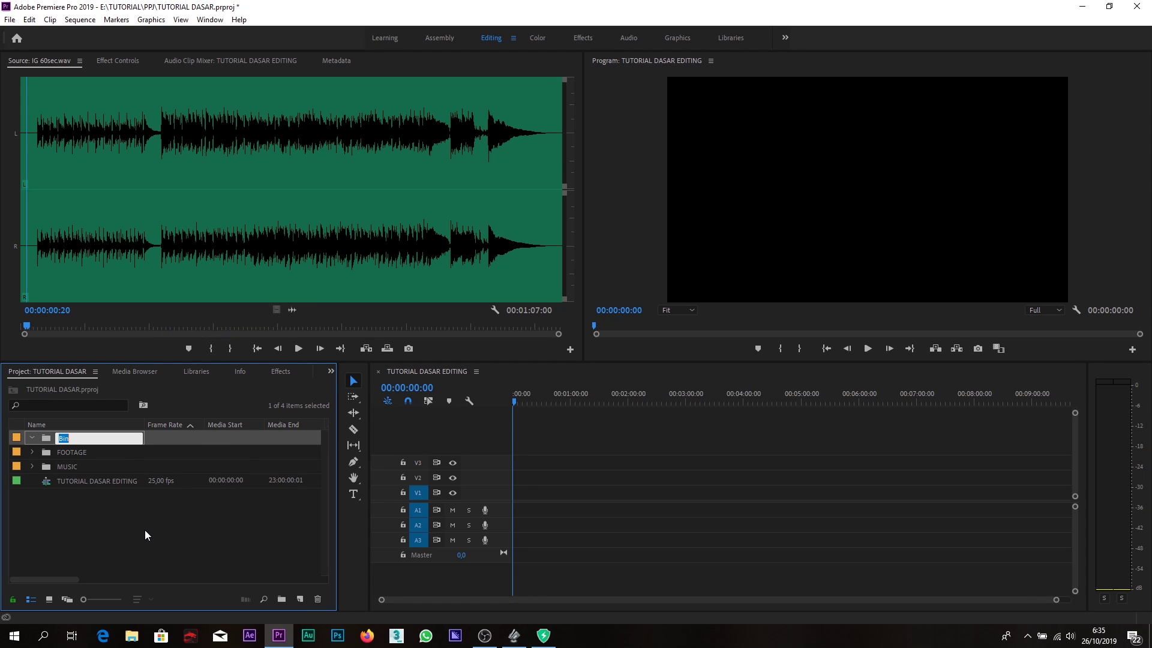
text(SEQUENCE)
click(114, 537)
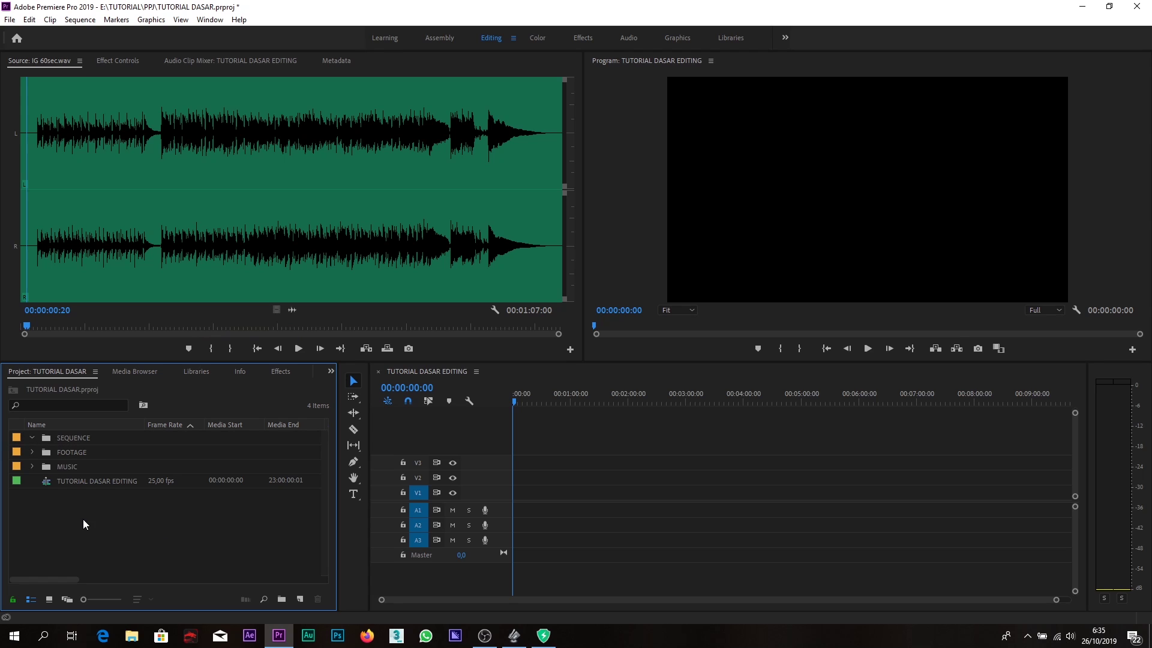
Move the TUTORIAL DASAR EDITING sequence into the SEQUENCE bin and open it from there in the timeline
drag(42, 479, 74, 440)
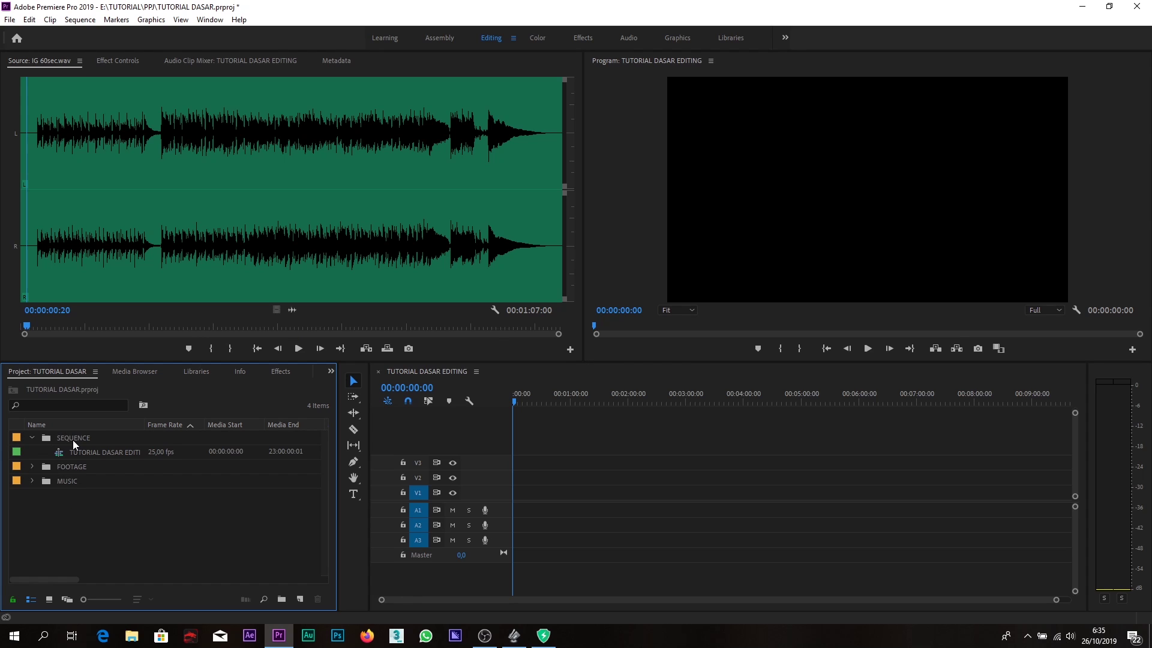
click(30, 437)
double_click(60, 452)
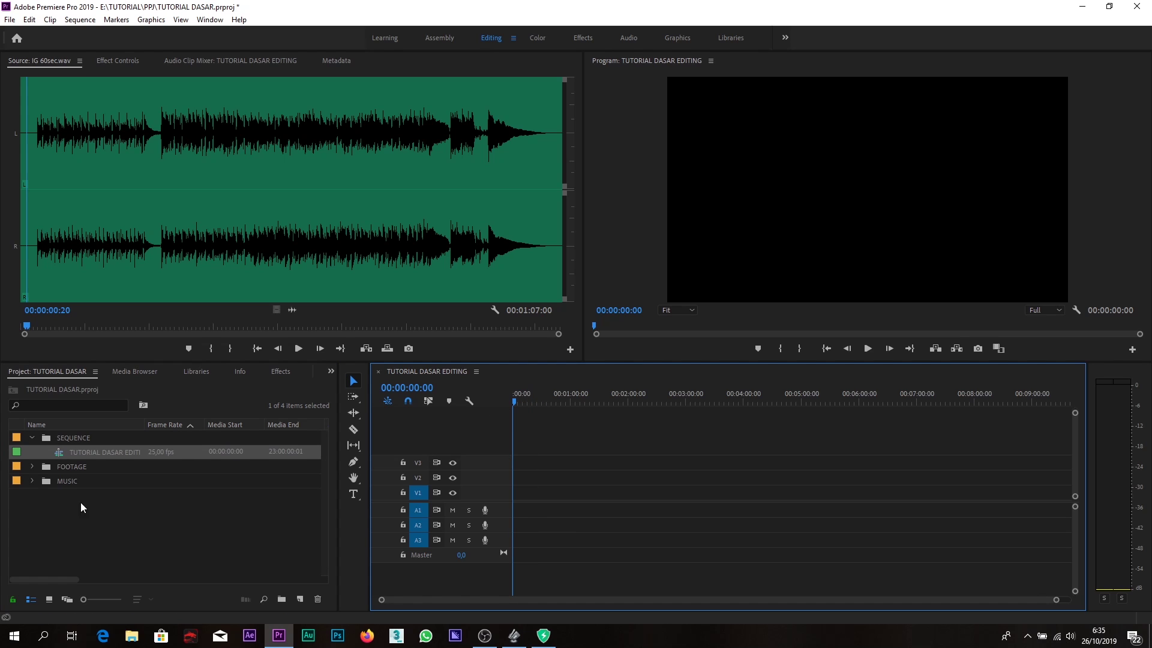
Place all footage clips from BEACH 02.mp4 through BEACH.mp4 on track V1 at the start of the sequence
click(30, 466)
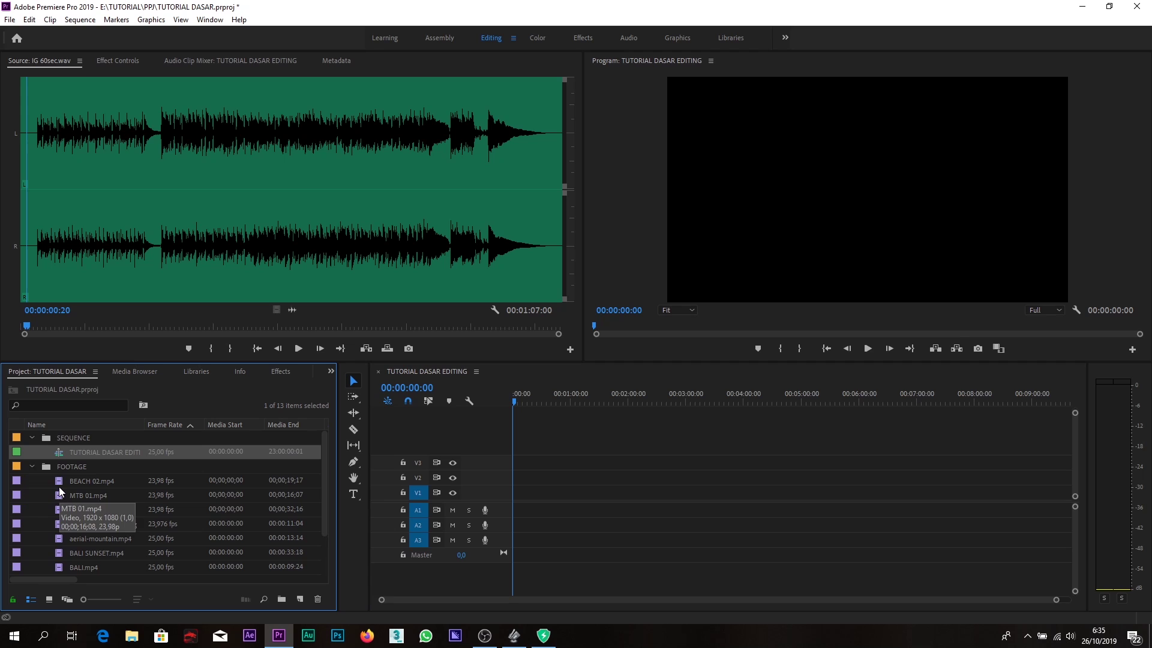
click(56, 479)
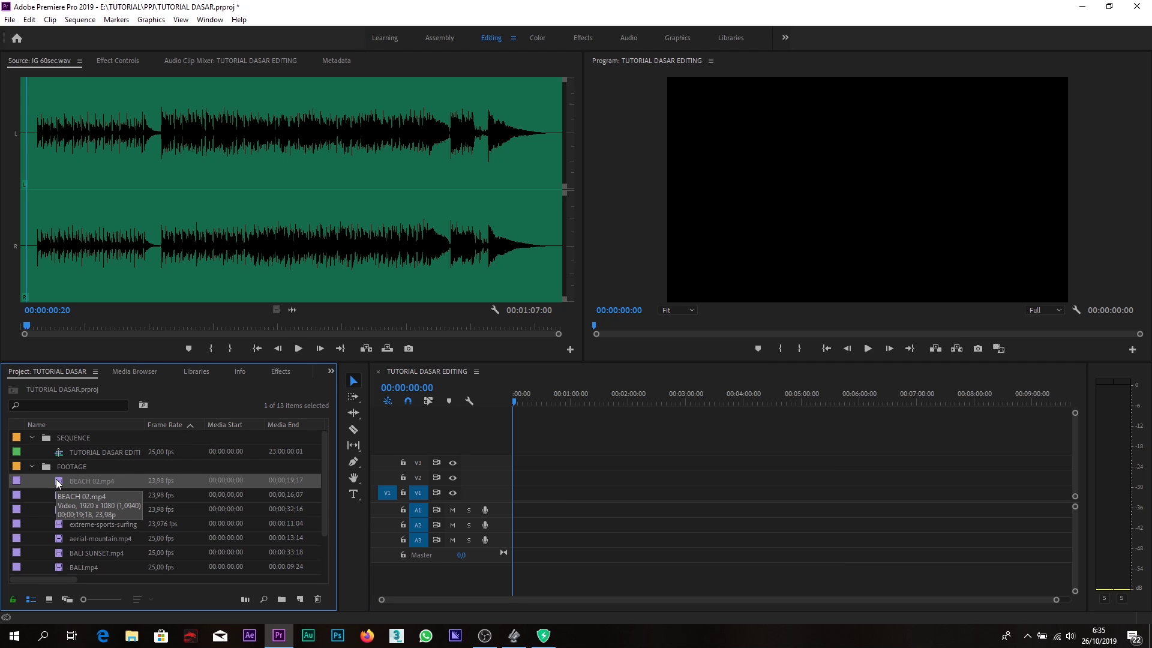
scroll(56, 478, down, 3)
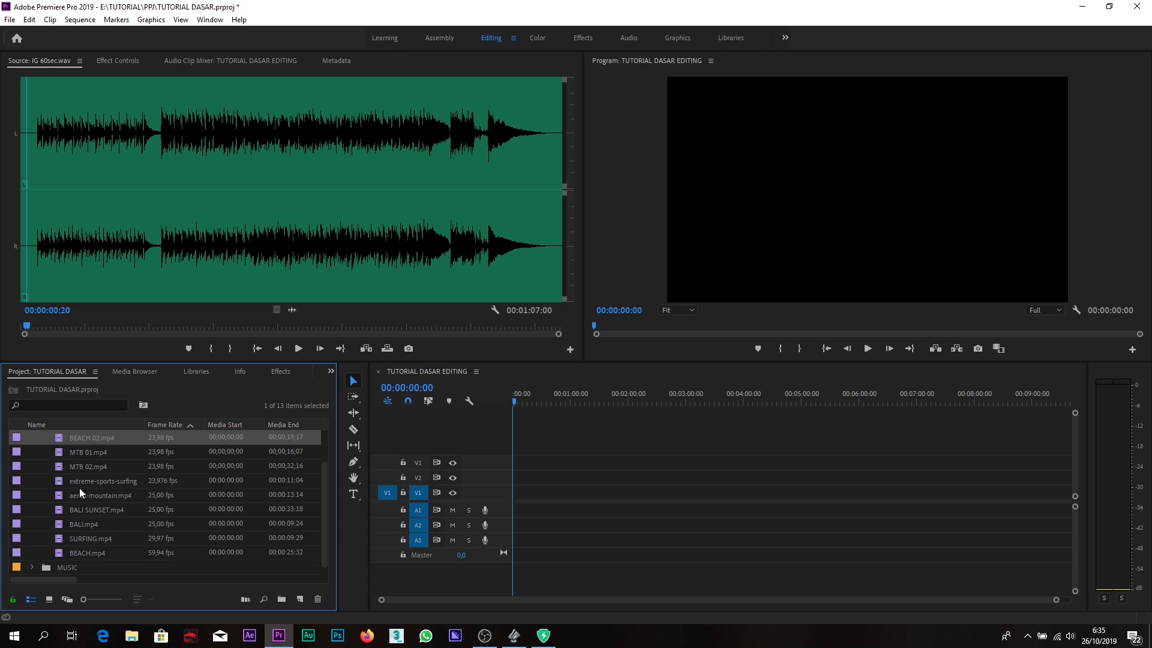
shift+click(88, 552)
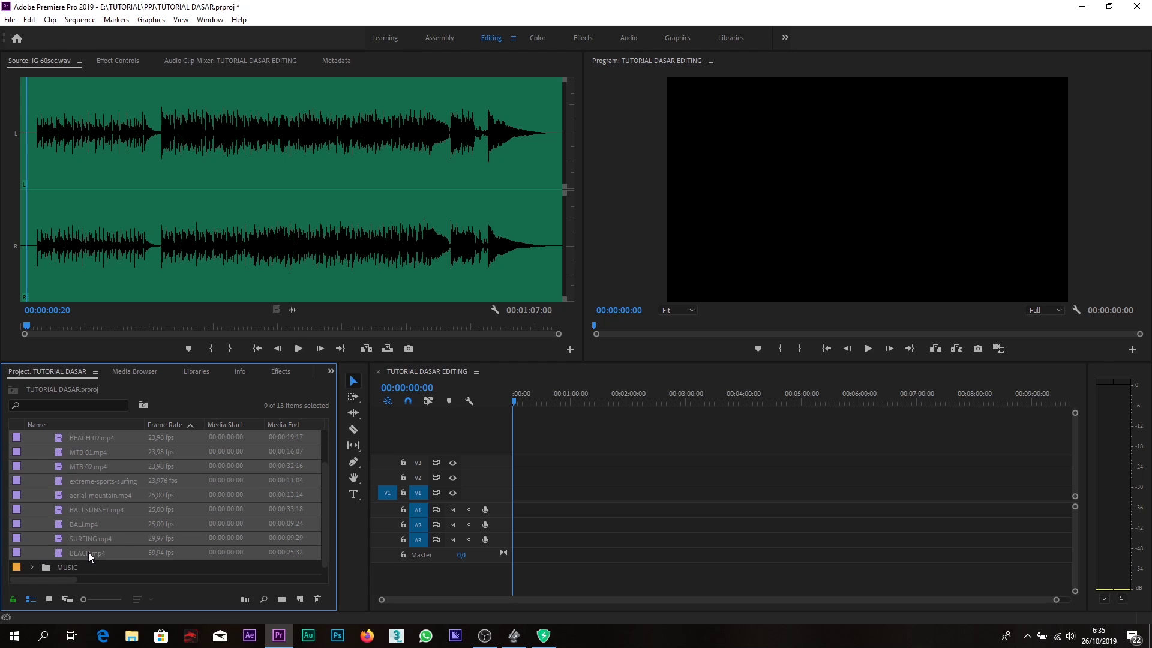
scroll(88, 552, up, 1)
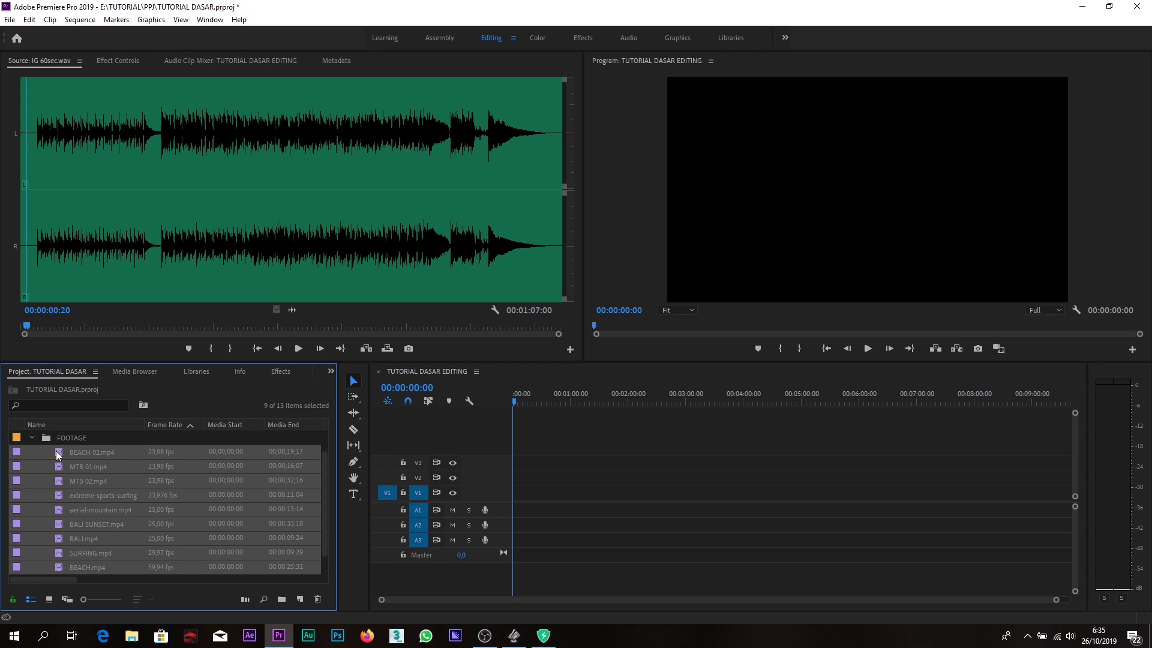
drag(58, 454, 517, 504)
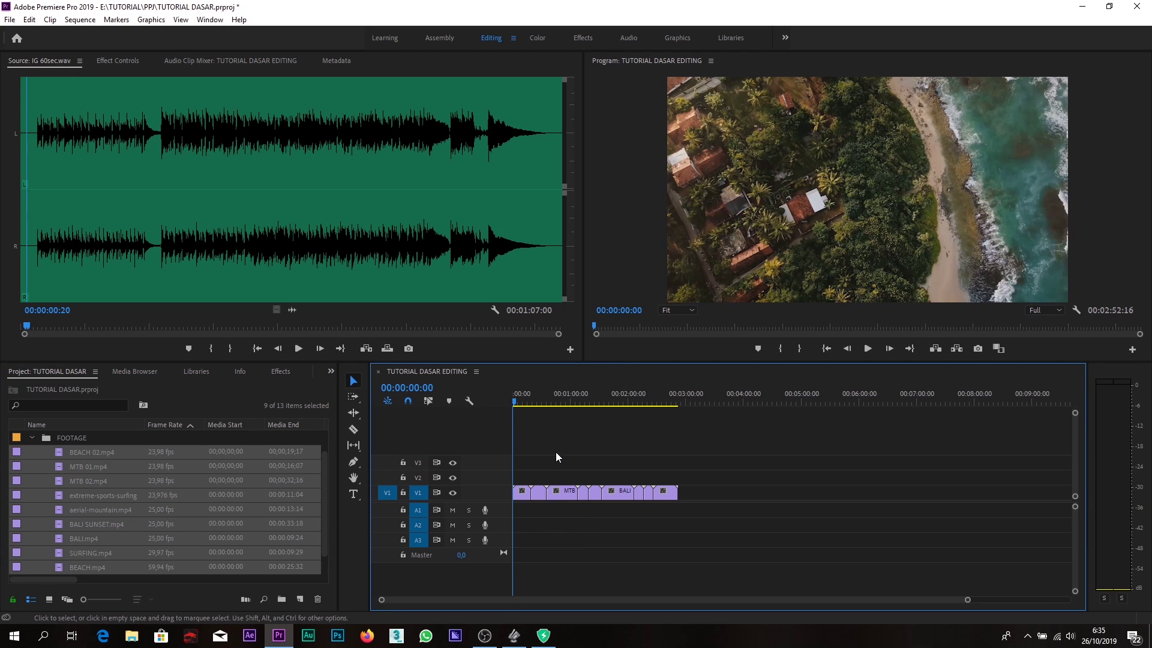
Examine the footage clips on track V1 at different timeline magnifications and their picture in the program preview
key(equal)
key(equal)
key(equal)
key(equal)
click(544, 494)
click(534, 446)
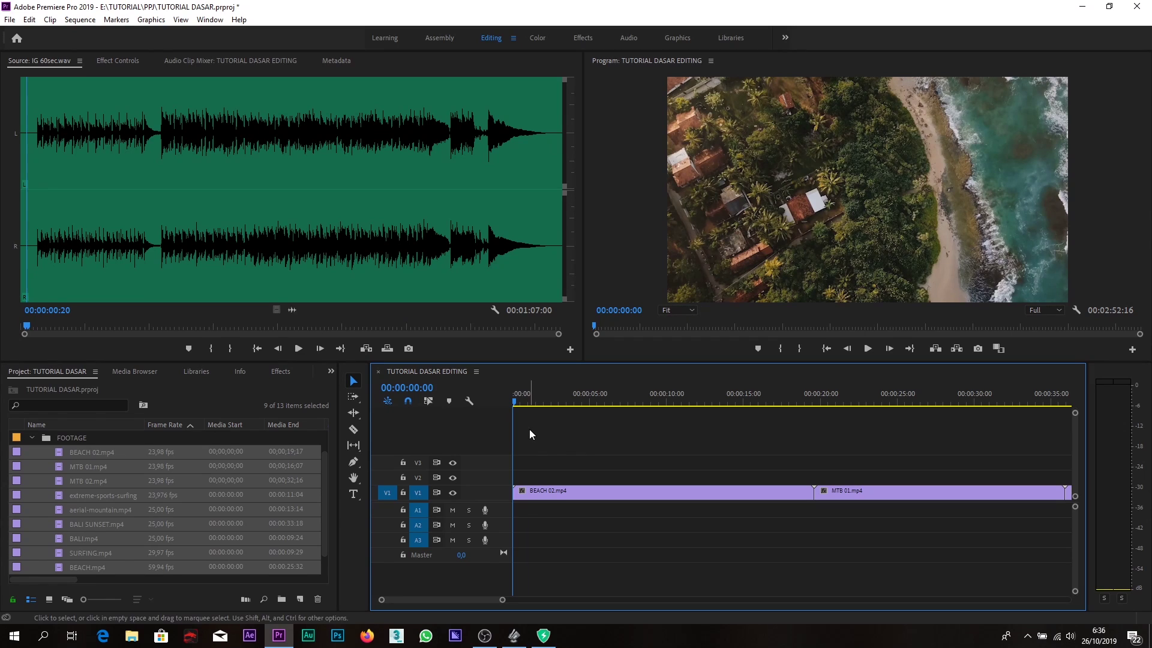
click(755, 203)
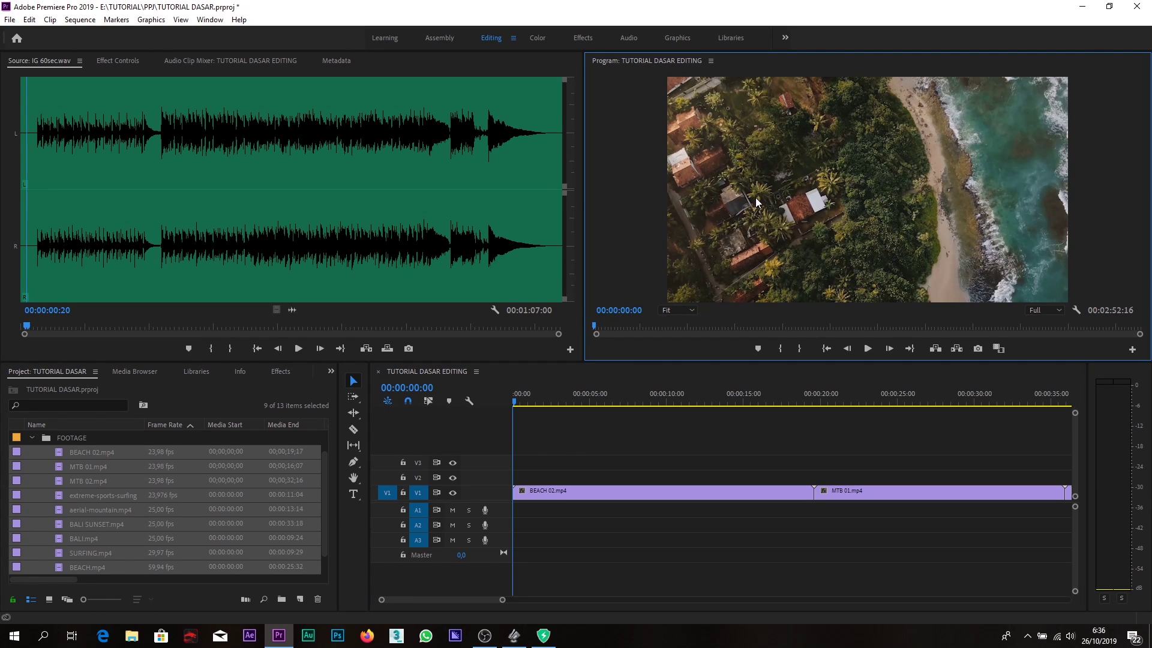
click(589, 416)
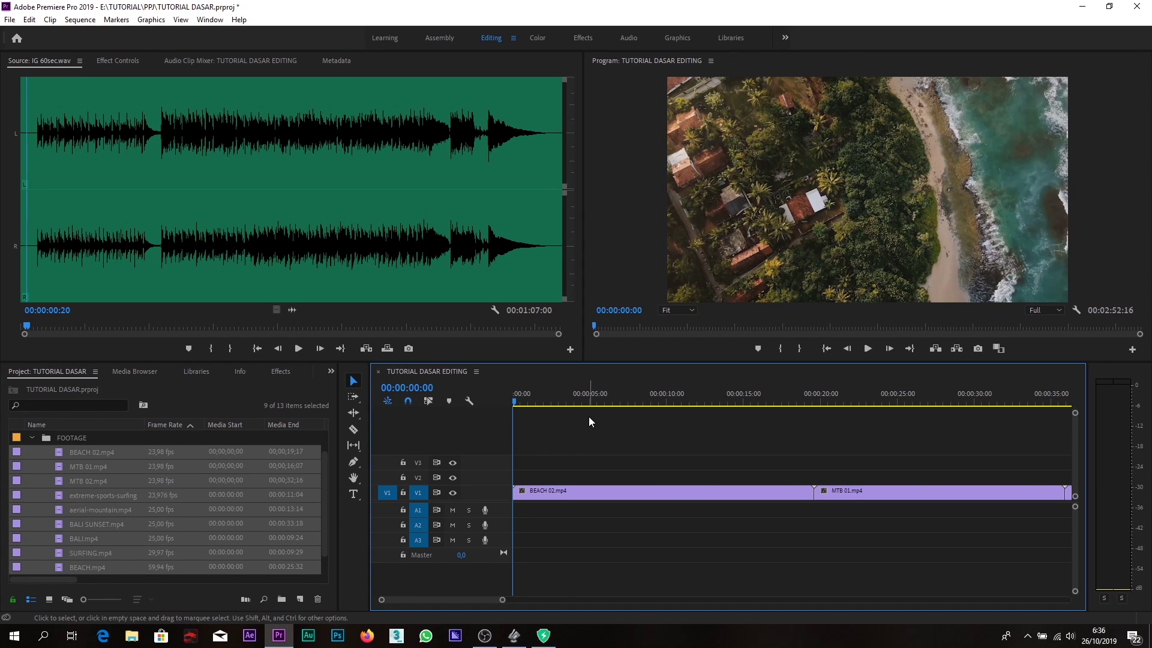
key(minus)
key(minus)
key(minus)
key(minus)
key(minus)
key(equal)
key(equal)
key(equal)
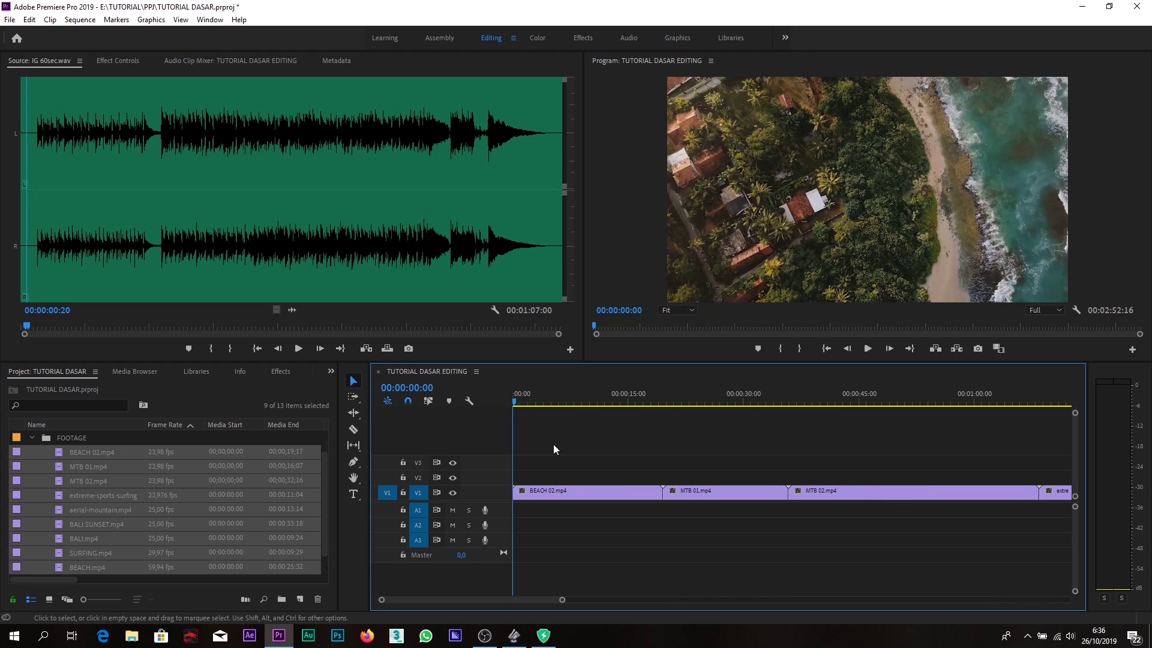
Try to move the BEACH 02.mp4 clip from track V1 up to track V2
click(545, 492)
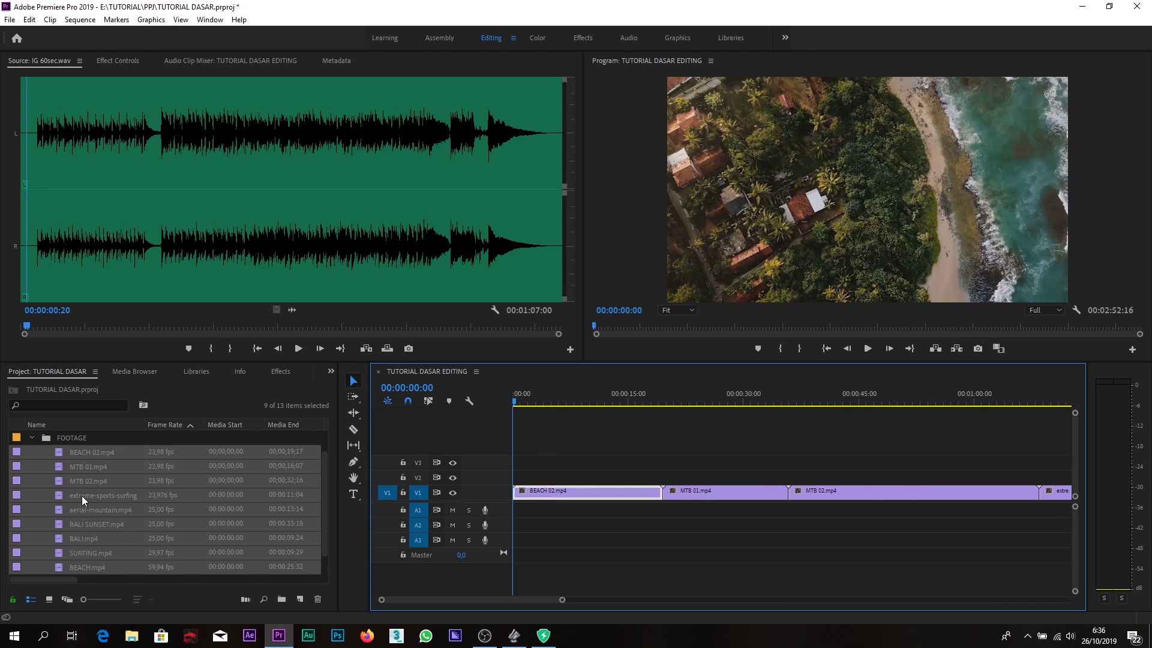
click(542, 473)
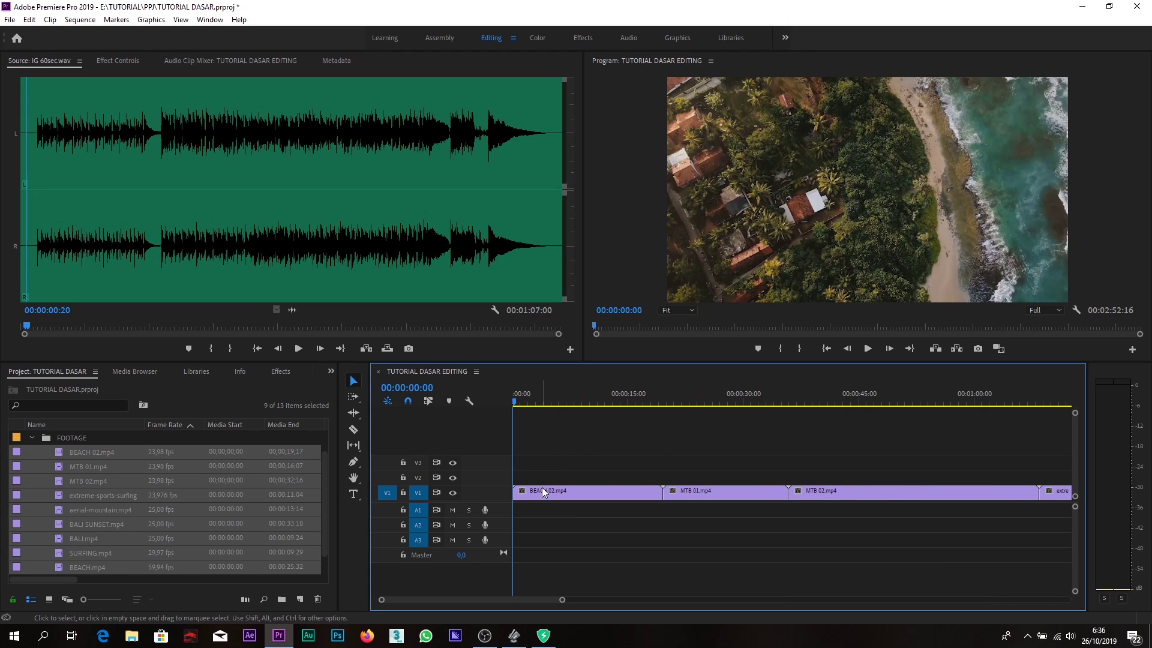
drag(542, 488, 540, 480)
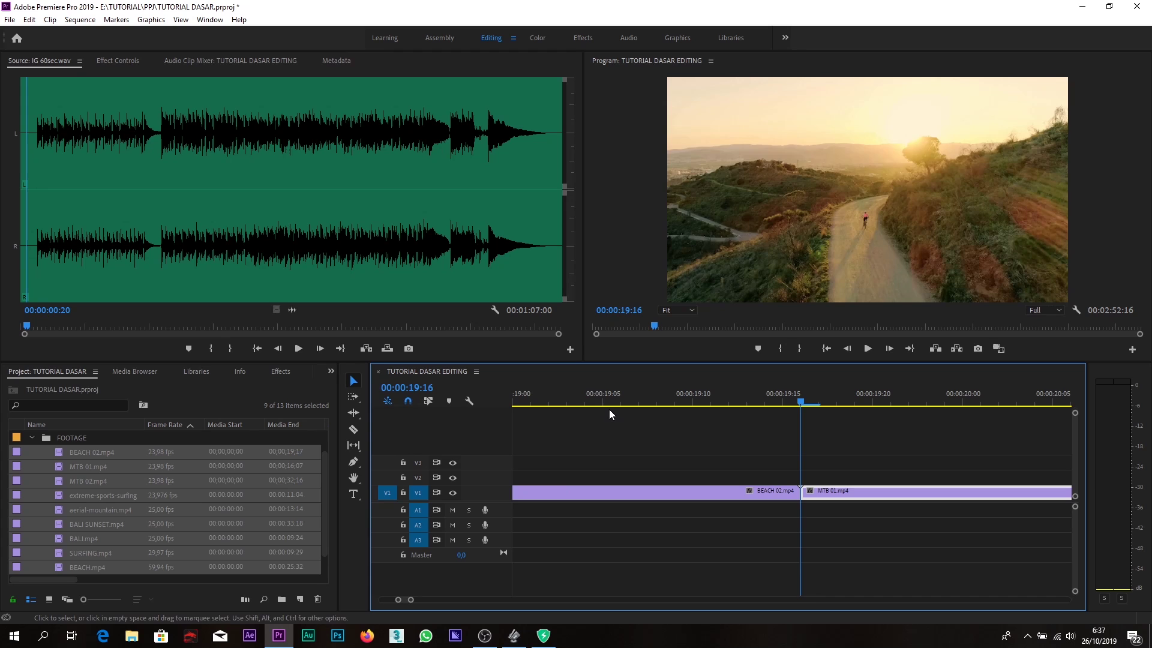
Scrub back from the start of MTB 01.mp4 to 00:00:18:19 in BEACH 02.mp4, with the neighbouring clips in view
drag(609, 409, 475, 420)
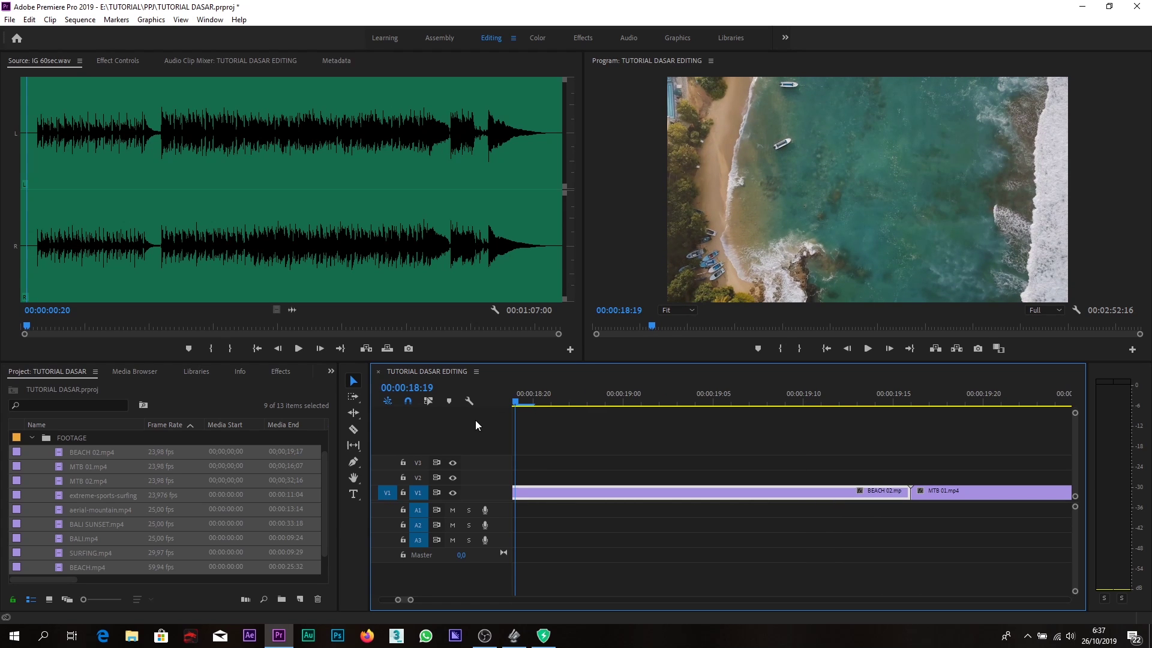
key(minus)
key(minus)
key(minus)
key(minus)
key(minus)
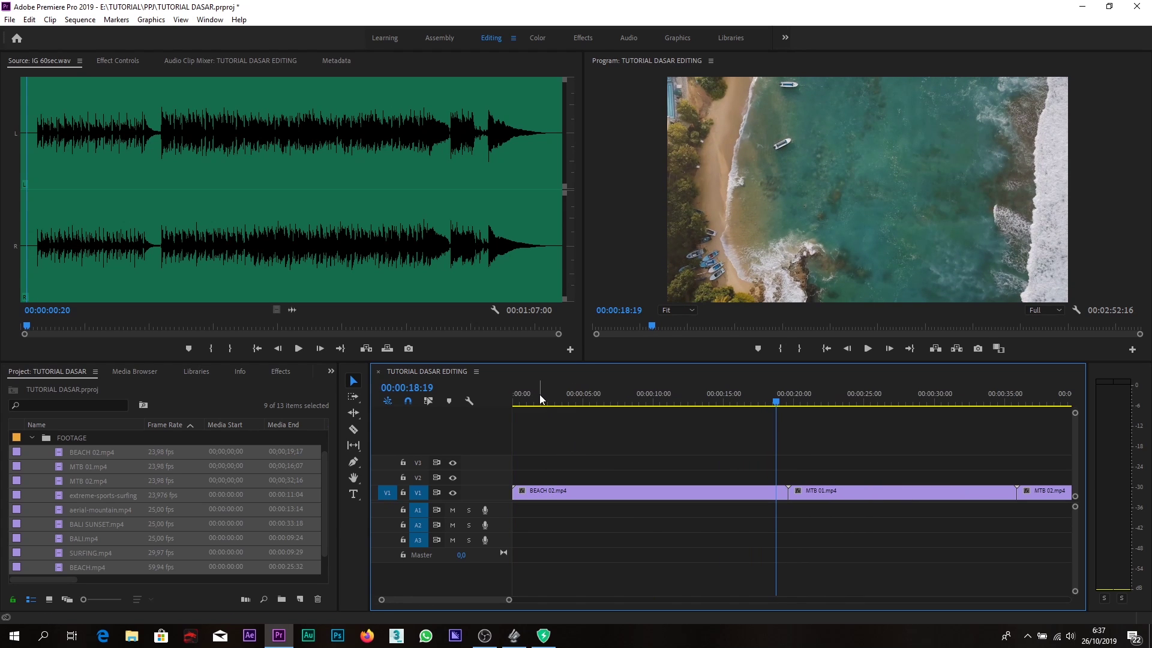
Play the sequence from its start, stop, and advance frame by frame through BEACH 02.mp4 to 00:00:01:17
key(Home)
key(space)
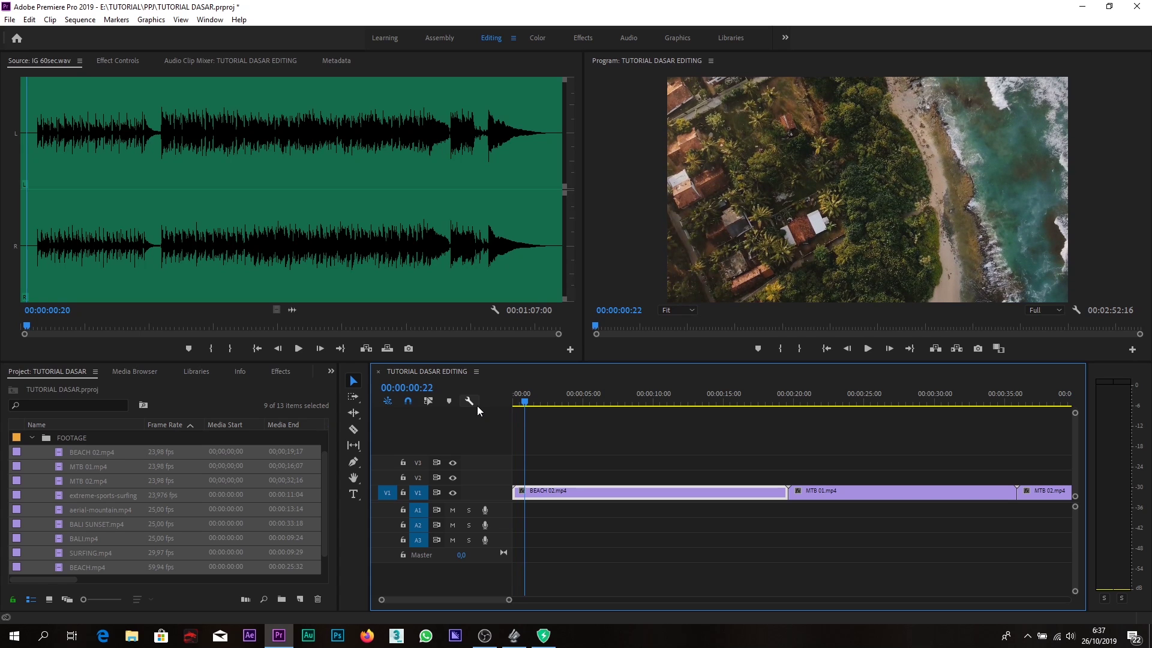
key(Right)
key(Right)
key(Right)
key(Right)
key(Right)
key(Right)
click(574, 443)
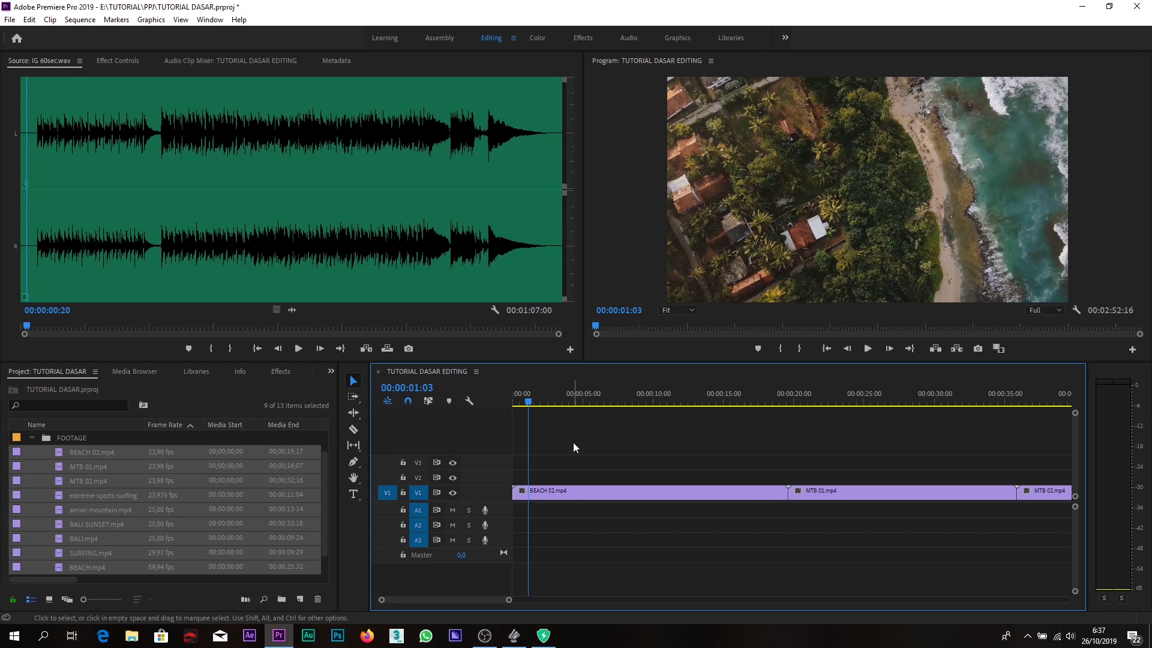
key(Right)
key(Right)
key(Right)
key(Right)
key(Right)
key(Right)
key(Right)
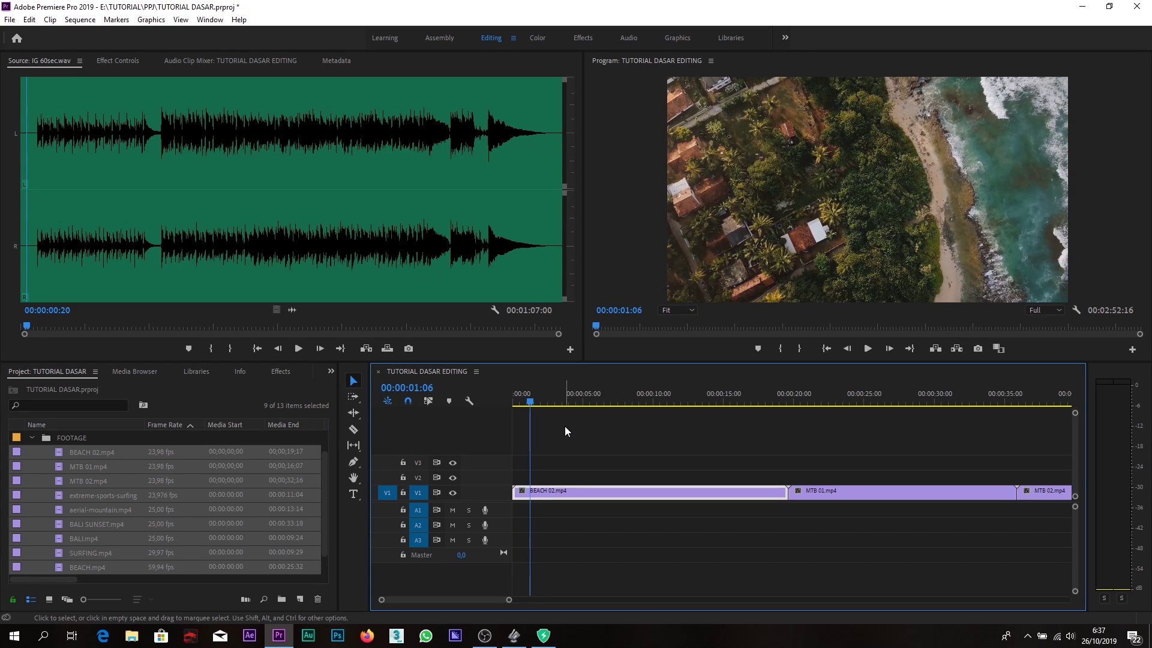
key(Right)
key(Right)
key(Right)
key(Right)
key(Right)
key(Right)
key(Right)
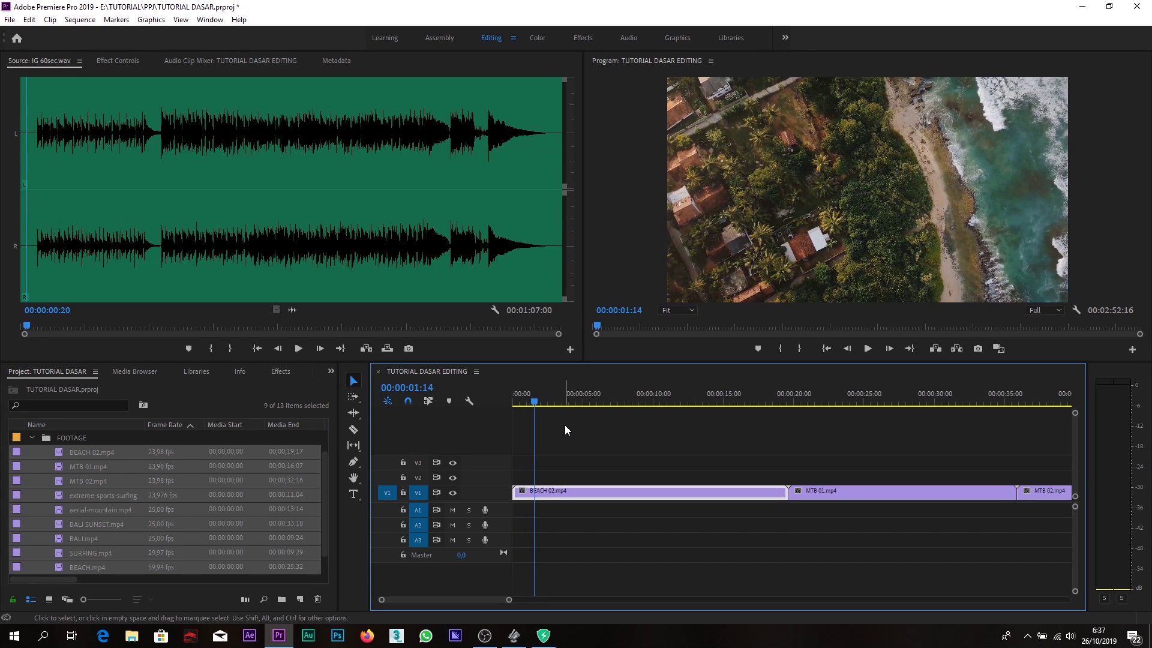
Move the BEACH 02.mp4 clip from track V1 up to track V2 at the start of the sequence
click(563, 460)
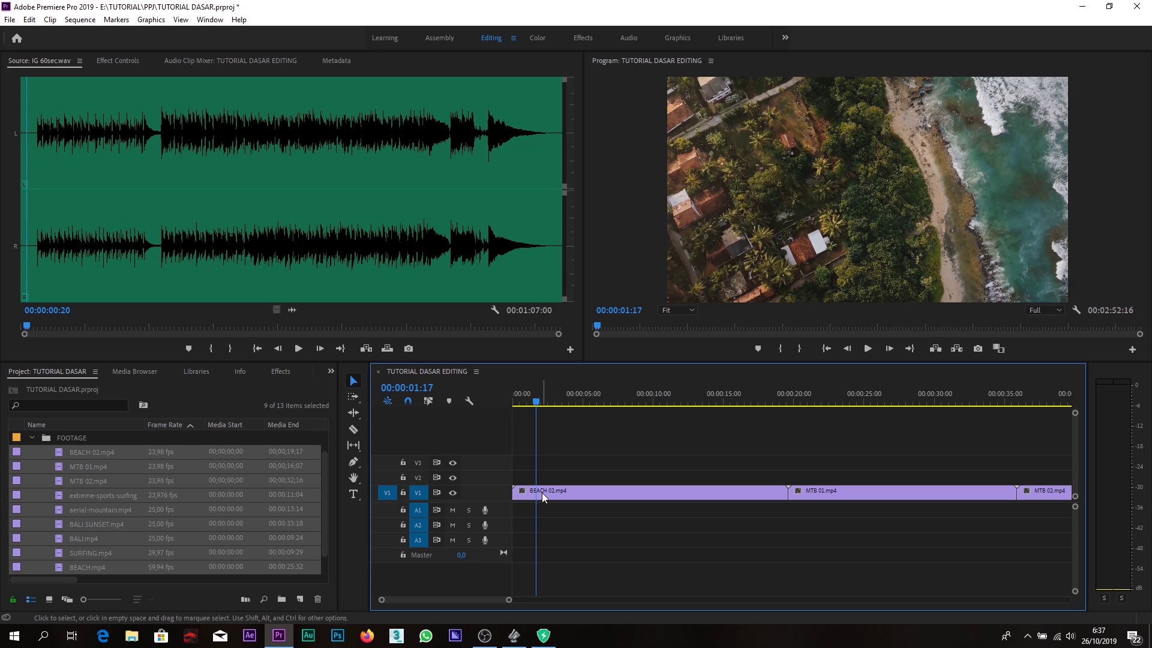
drag(542, 492, 545, 482)
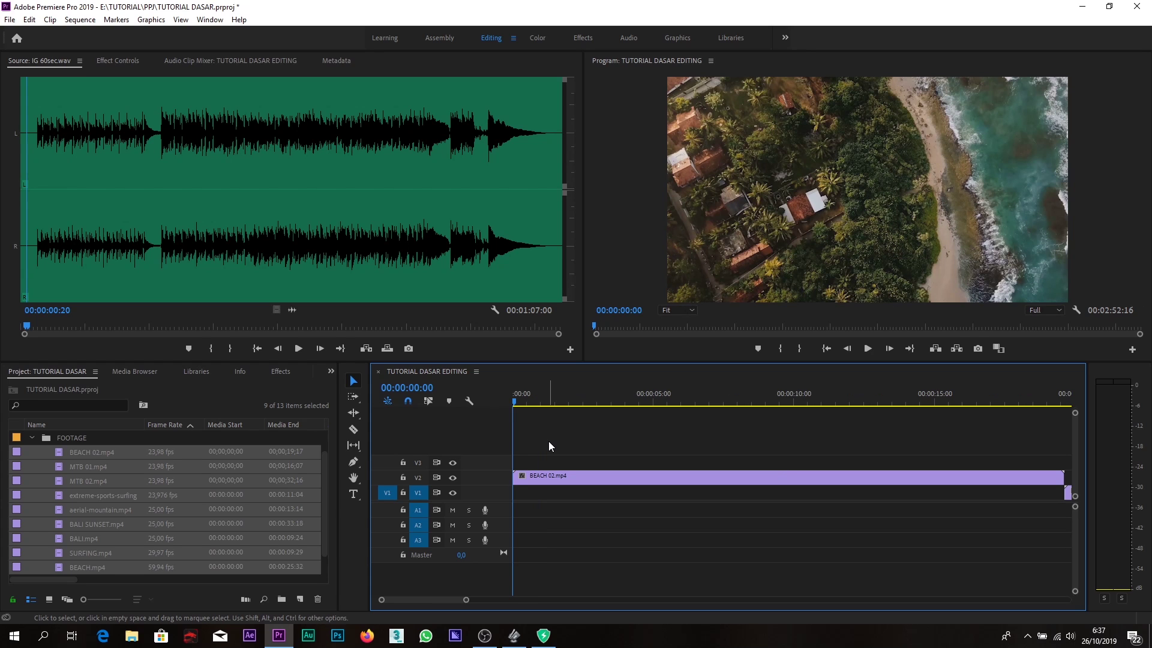
Play the opening of the sequence to 00:00:02:08 and return the playhead to the start of BEACH 02.mp4
key(space)
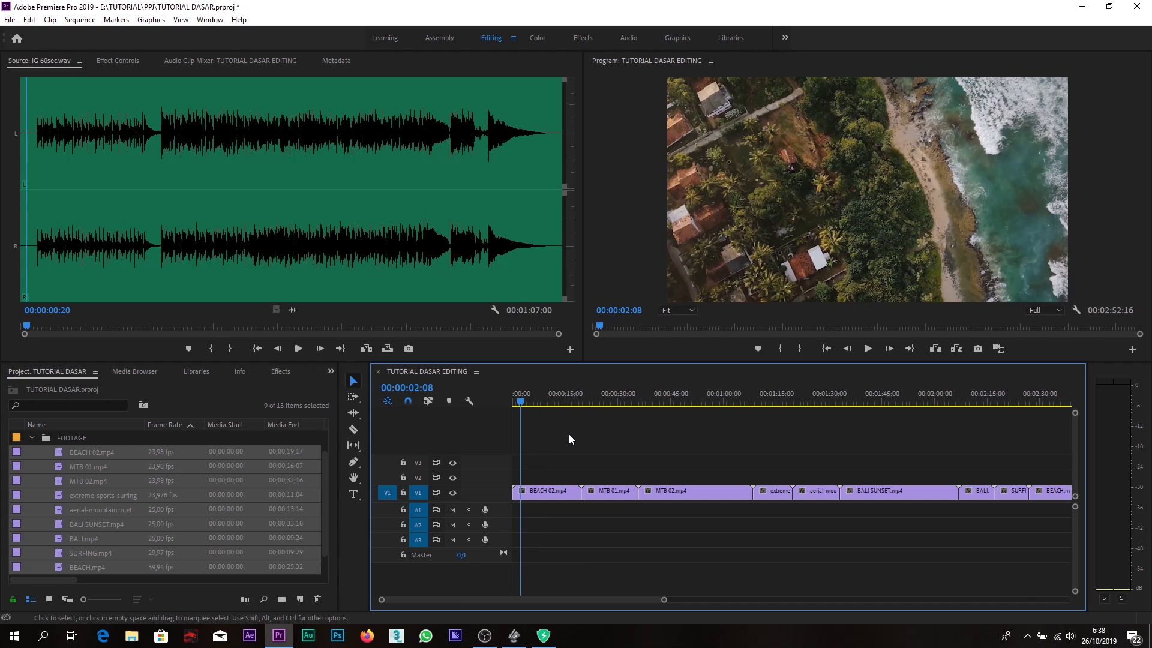
key(=)
key(=)
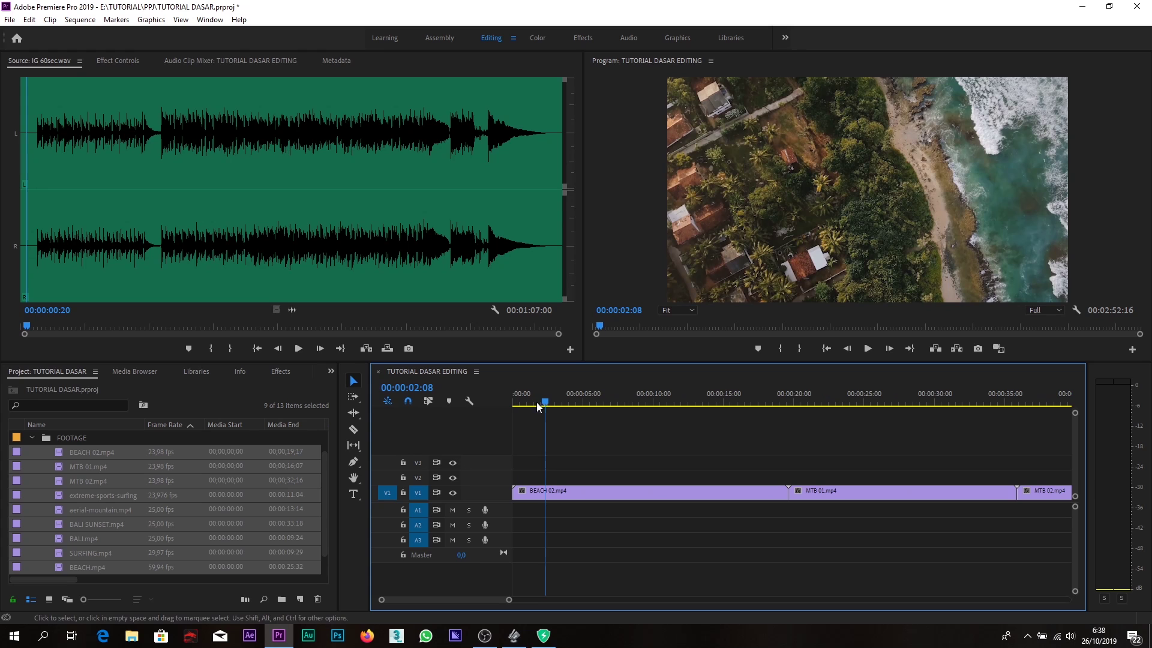
drag(537, 402, 506, 418)
key(=)
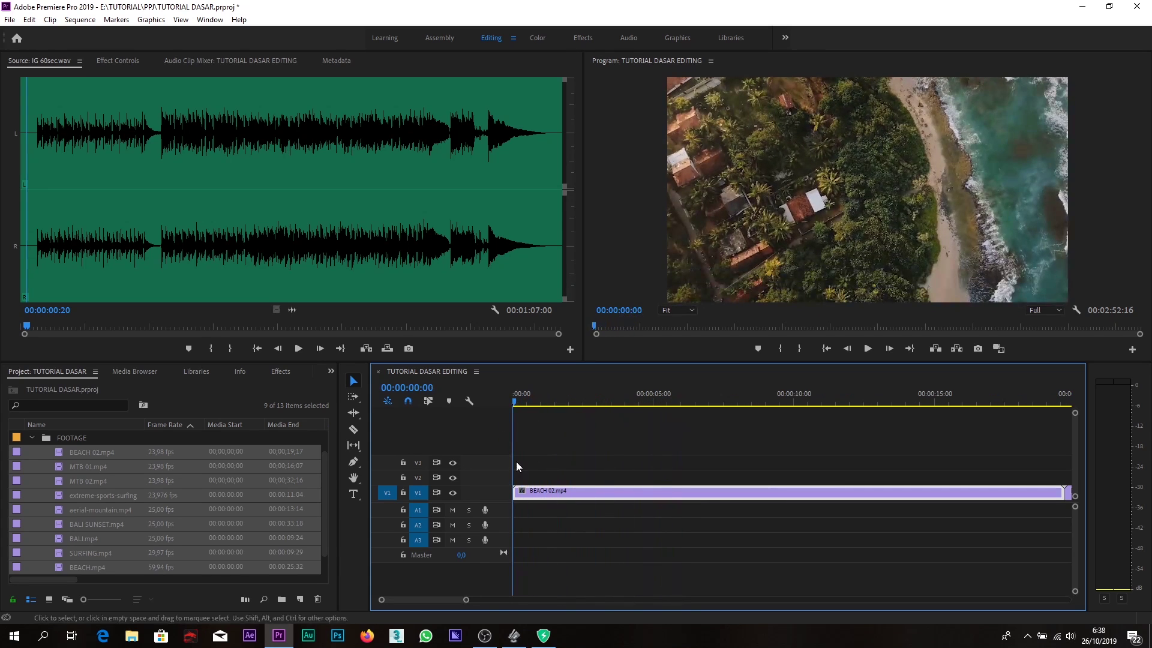
Turn on track targeting for video tracks V2 and V3 alongside V1
click(418, 493)
click(417, 478)
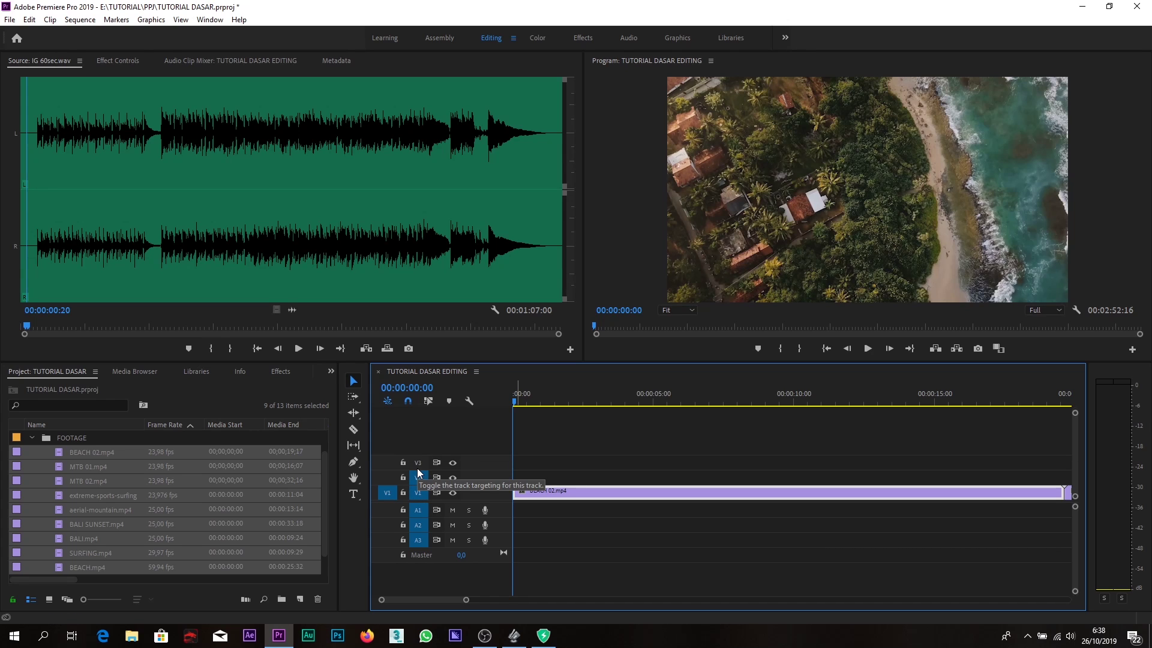
click(416, 461)
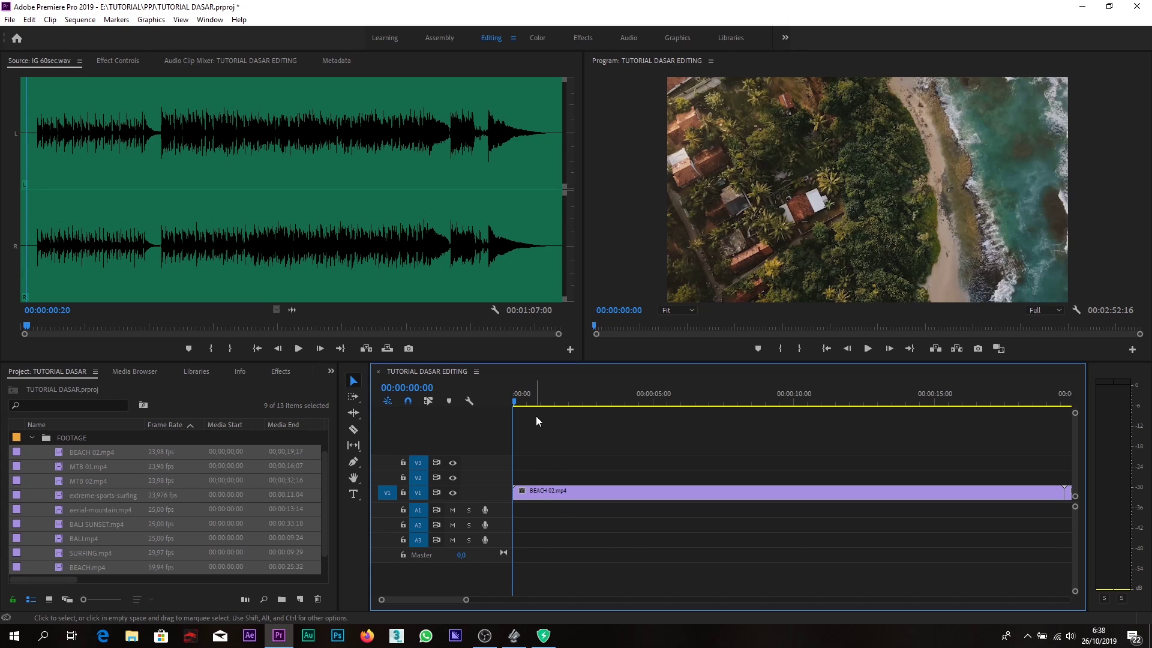
Scrub to the start of the sequence and play the opening of BEACH 02.mp4, stopping at 00:00:00:22
drag(534, 394, 496, 423)
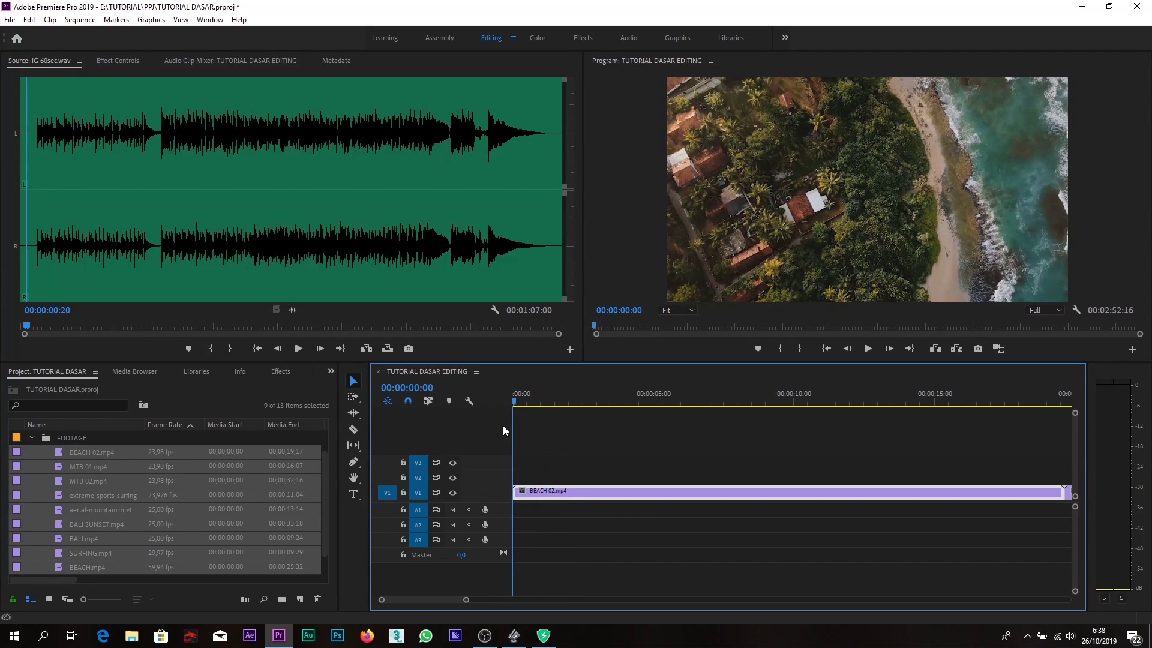
click(525, 459)
drag(522, 400, 510, 403)
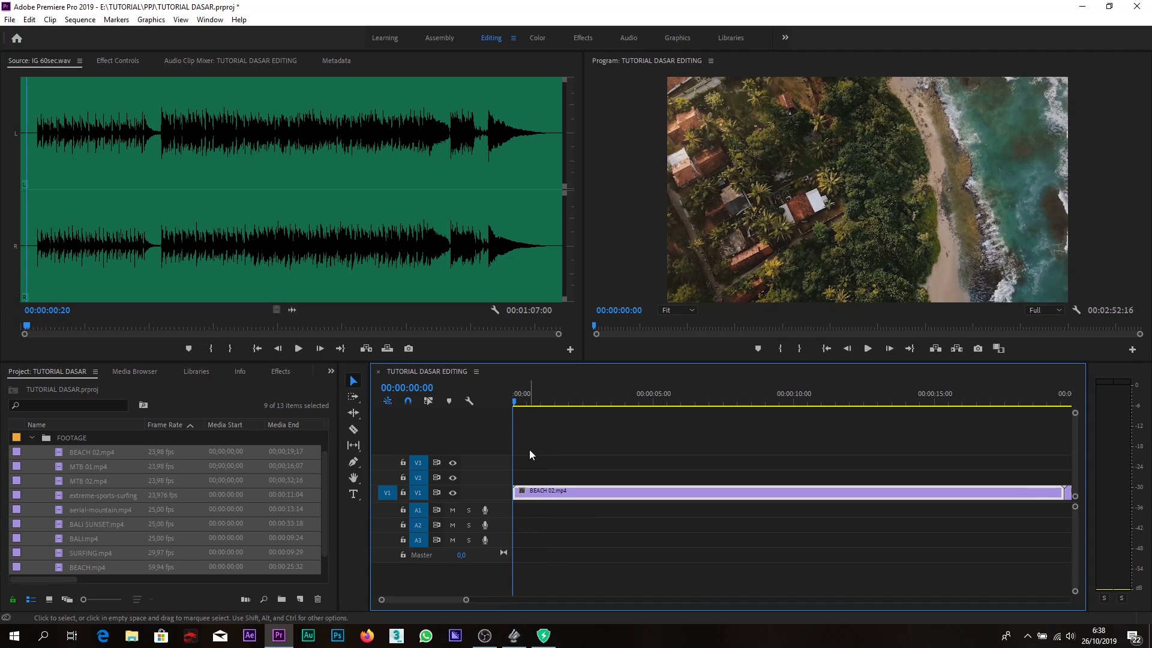
click(528, 434)
key(minus)
key(minus)
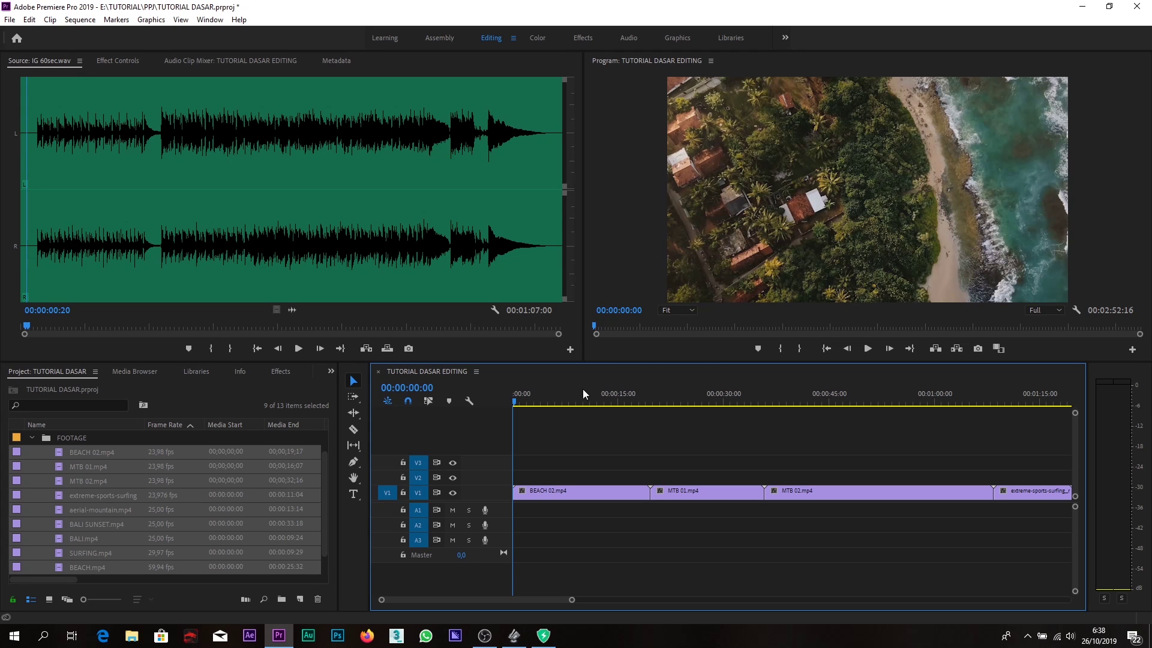
drag(522, 399, 488, 435)
click(531, 403)
key(space)
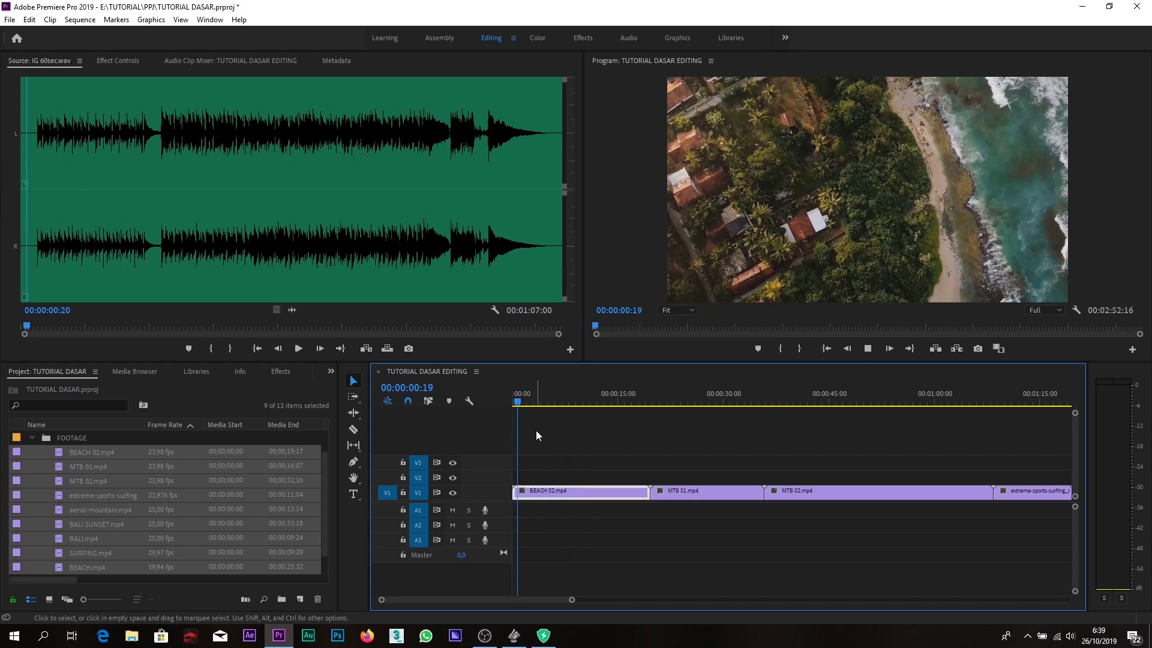
key(space)
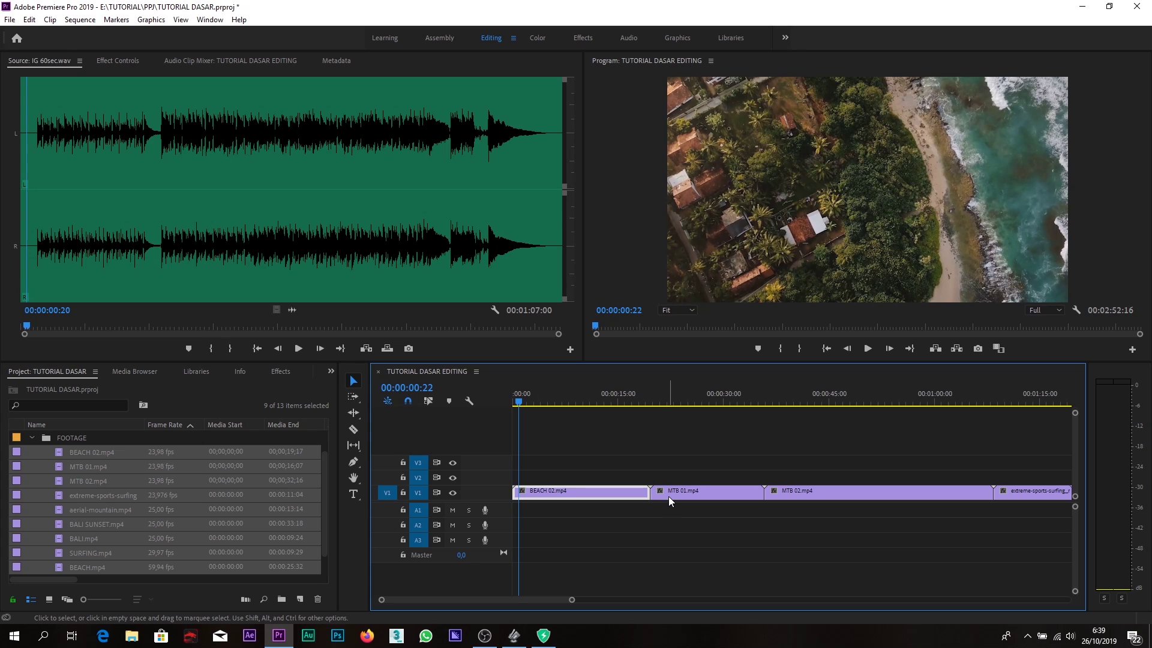
Move MTB 01.mp4 up to track V2 and align it with the sequence start above BEACH 02.mp4
drag(668, 495, 664, 476)
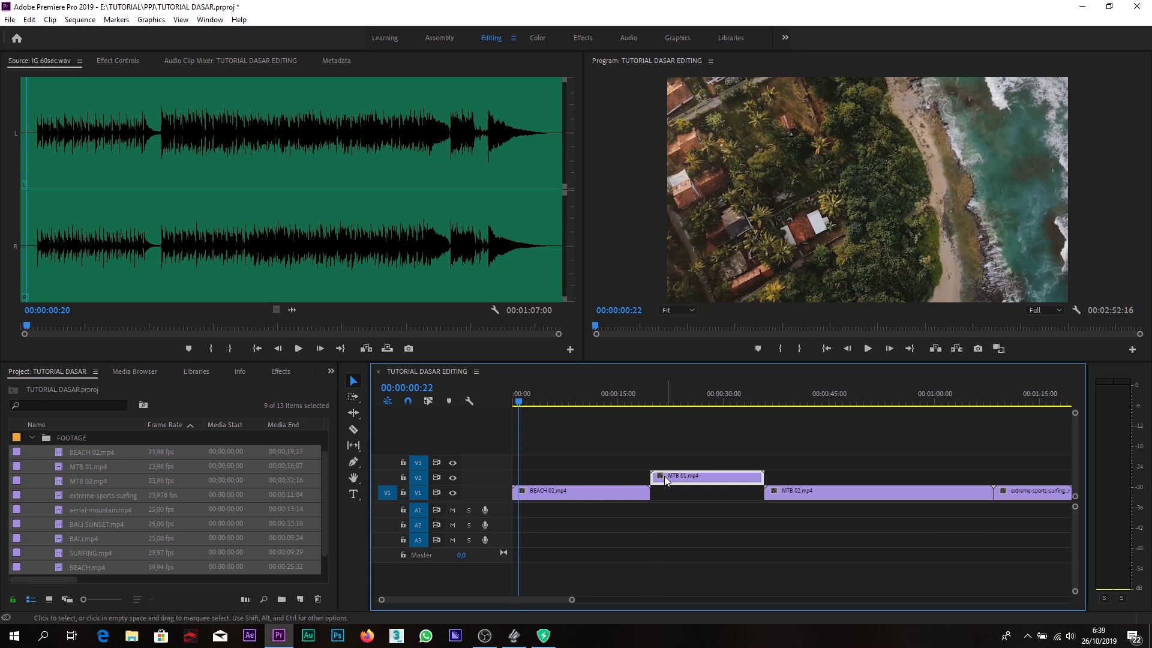
drag(653, 403, 664, 402)
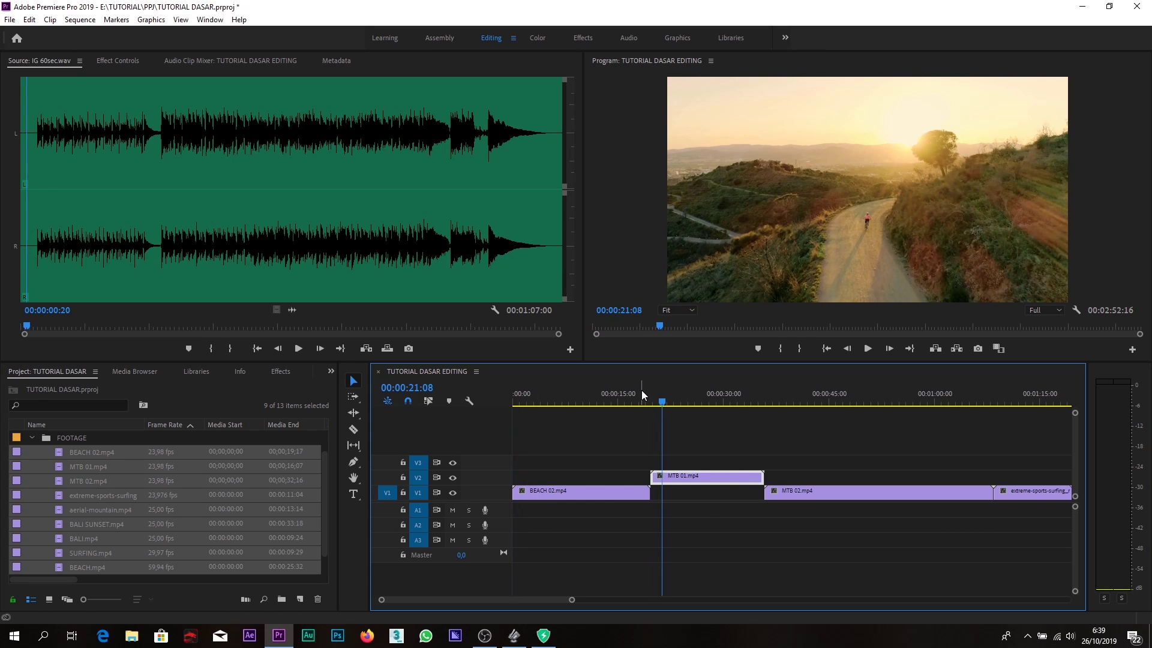
key(Home)
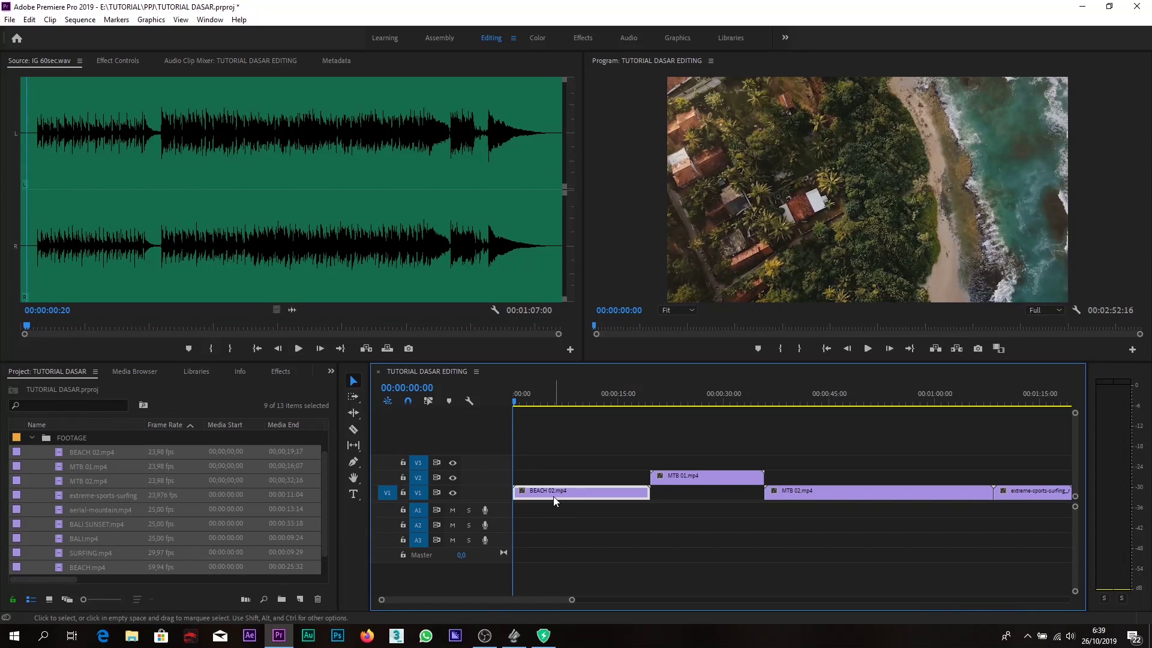
drag(677, 481, 539, 478)
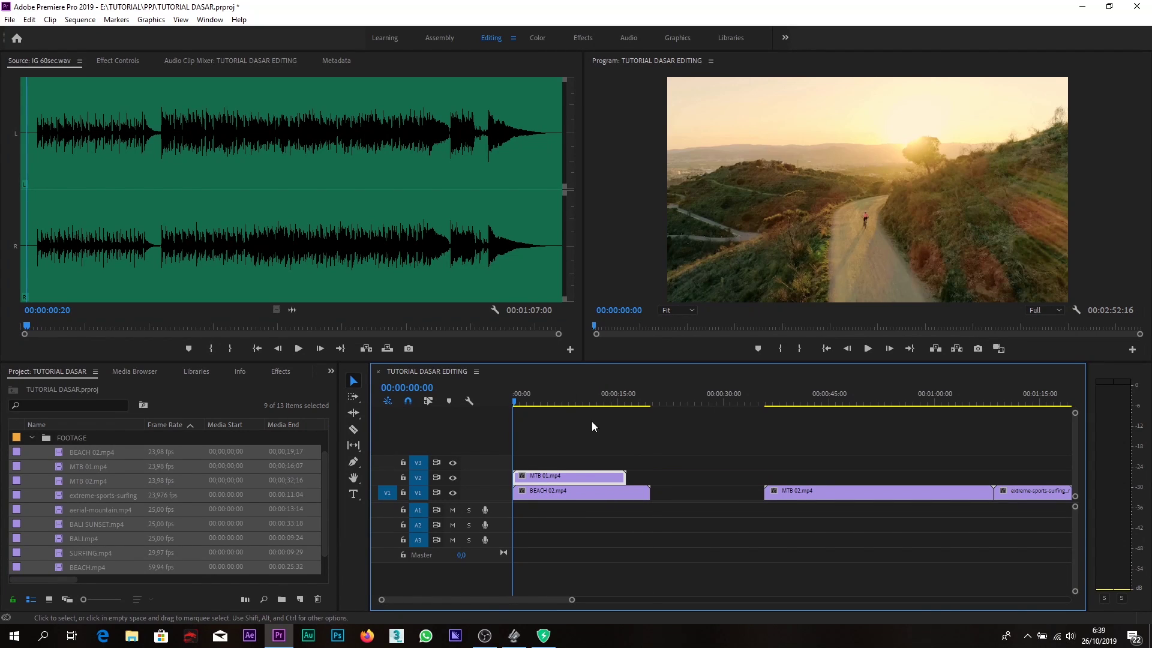
Scrub through the opening of the stacked MTB 01.mp4 and BEACH 02.mp4 clips and return to the sequence start
click(549, 438)
key(equal)
key(equal)
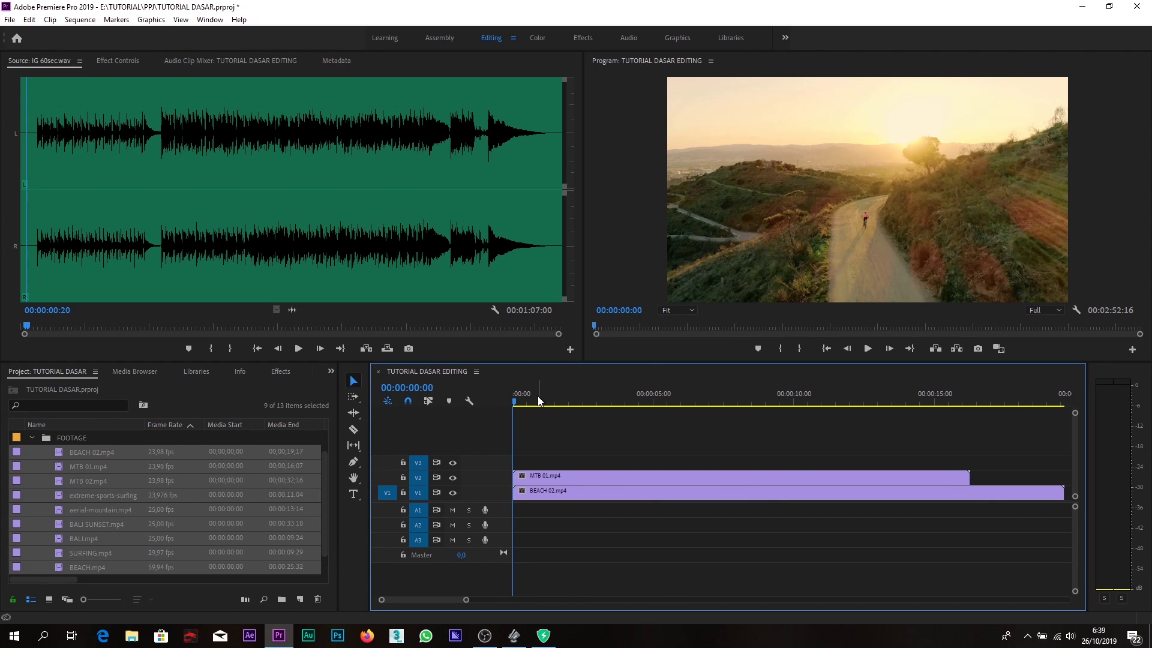
drag(535, 397, 494, 402)
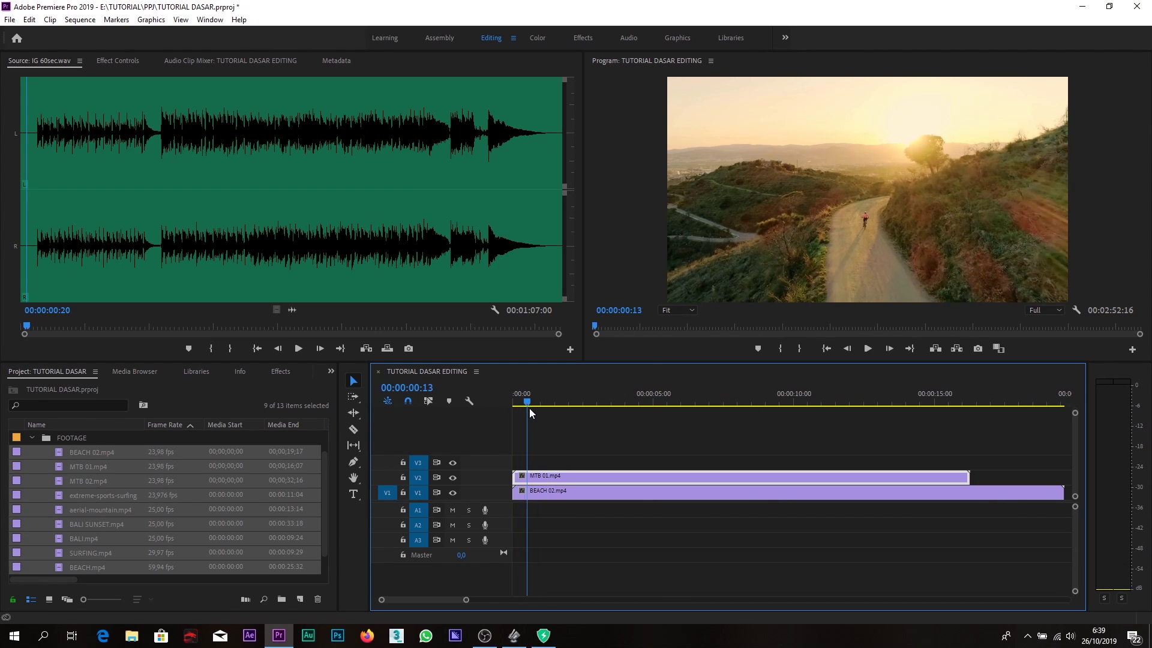
key(minus)
key(minus)
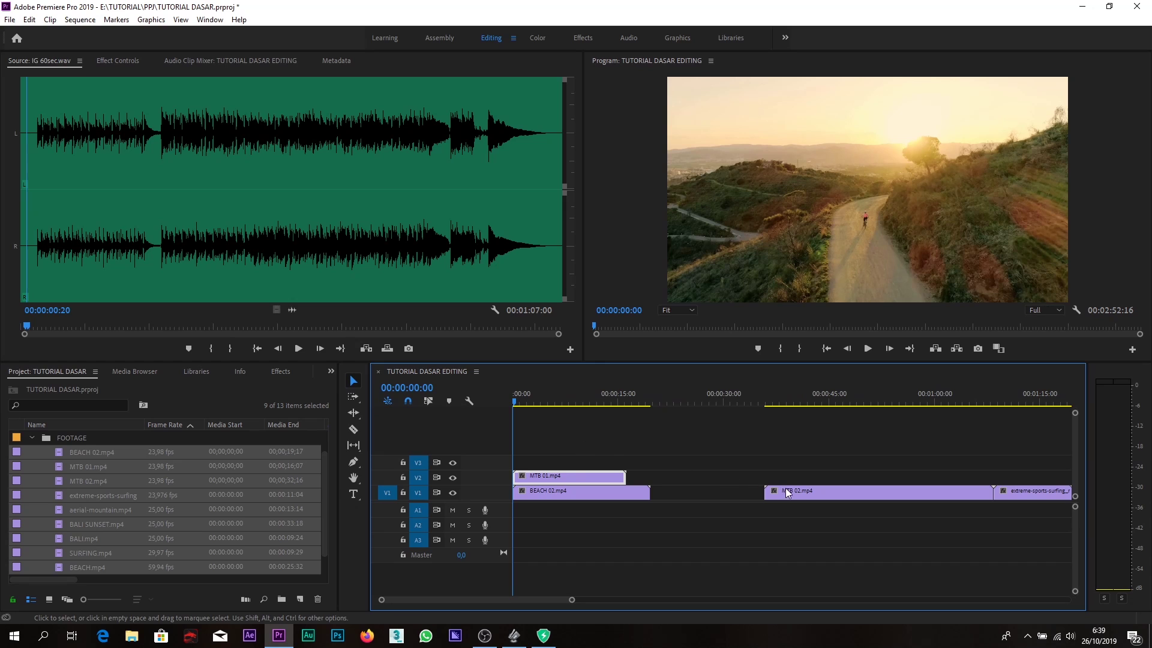
Move the extreme-sports-surfing clip to track V3 at the sequence start and play the three-clip stack to 00:00:03:07
drag(1023, 492, 518, 461)
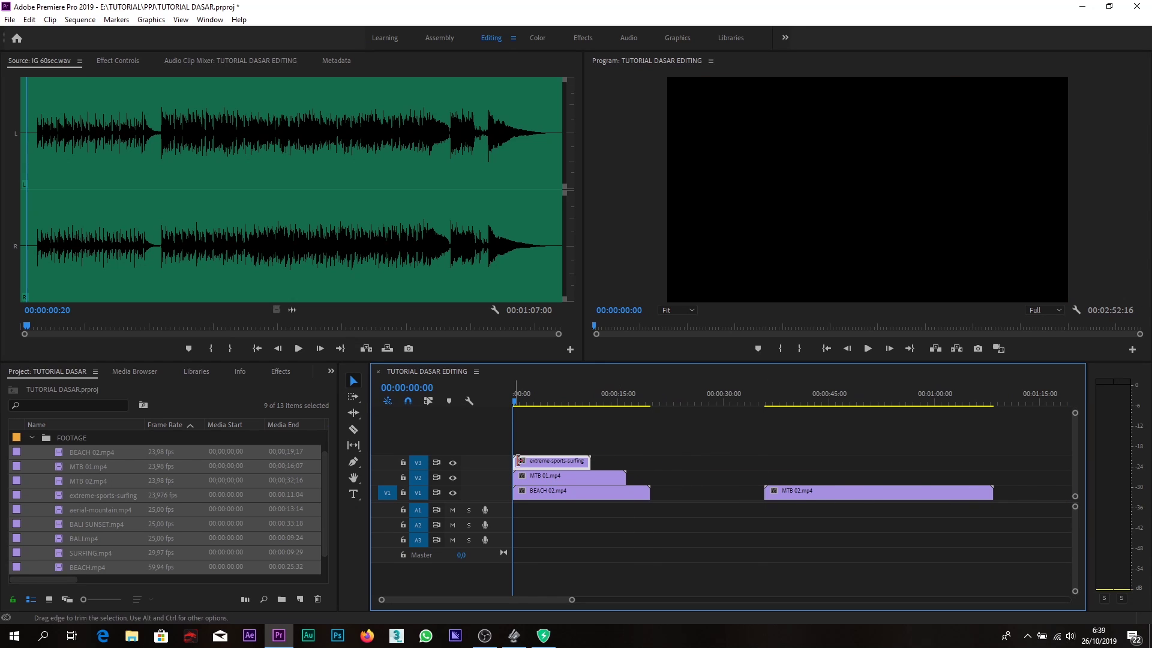
key(equal)
key(equal)
key(equal)
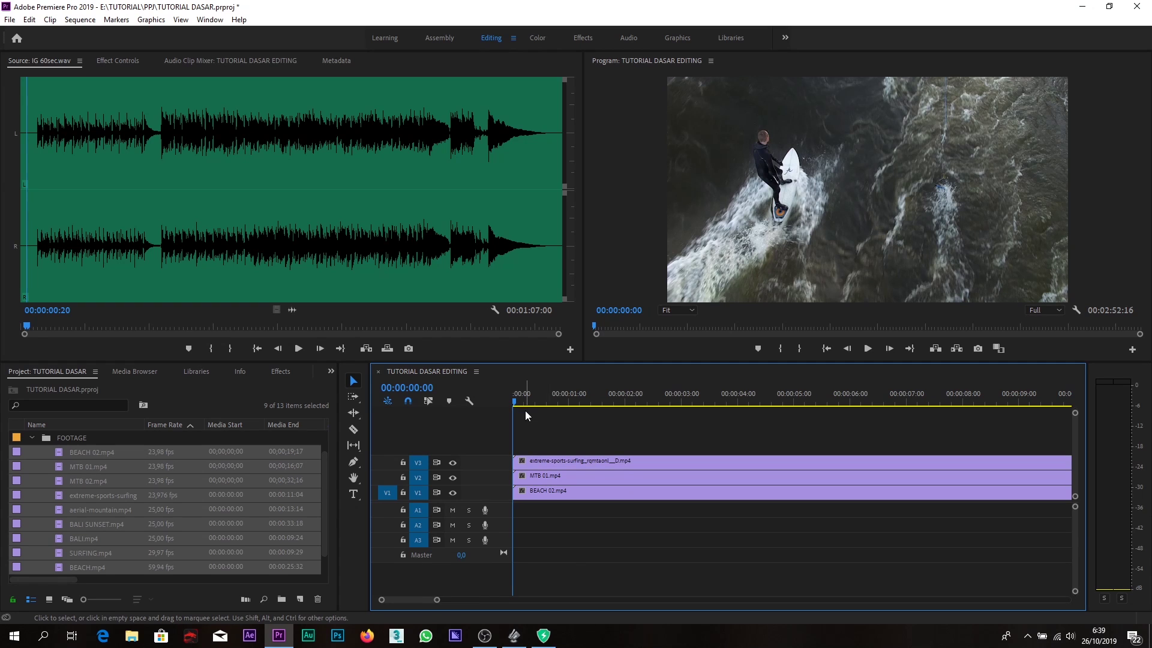
key(space)
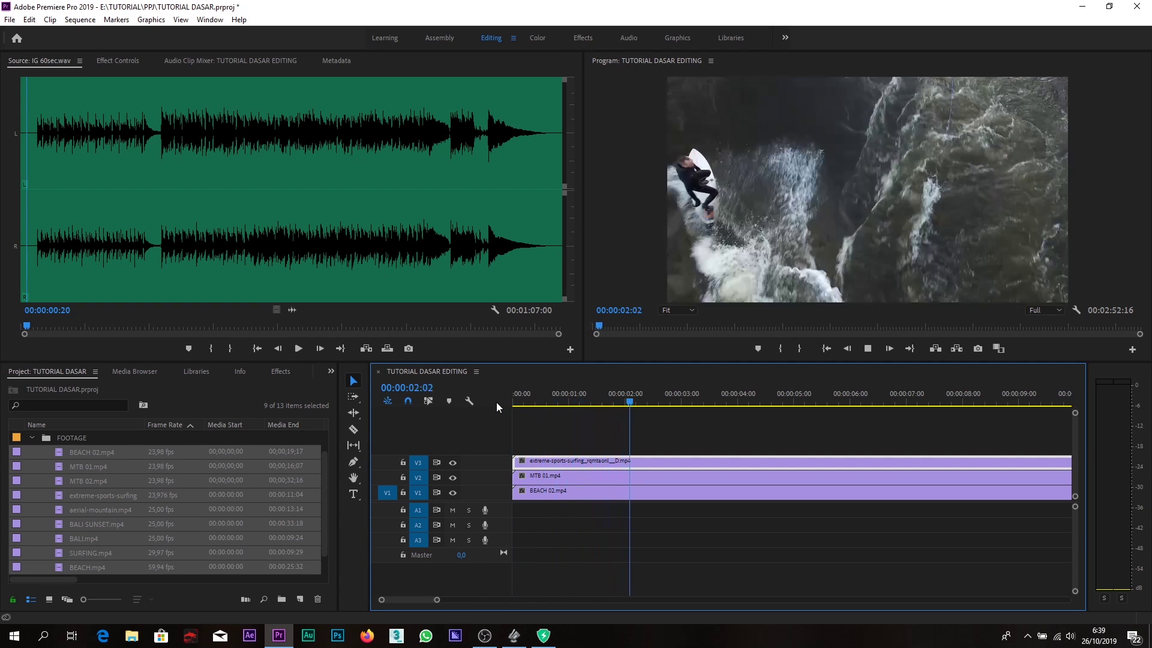
key(space)
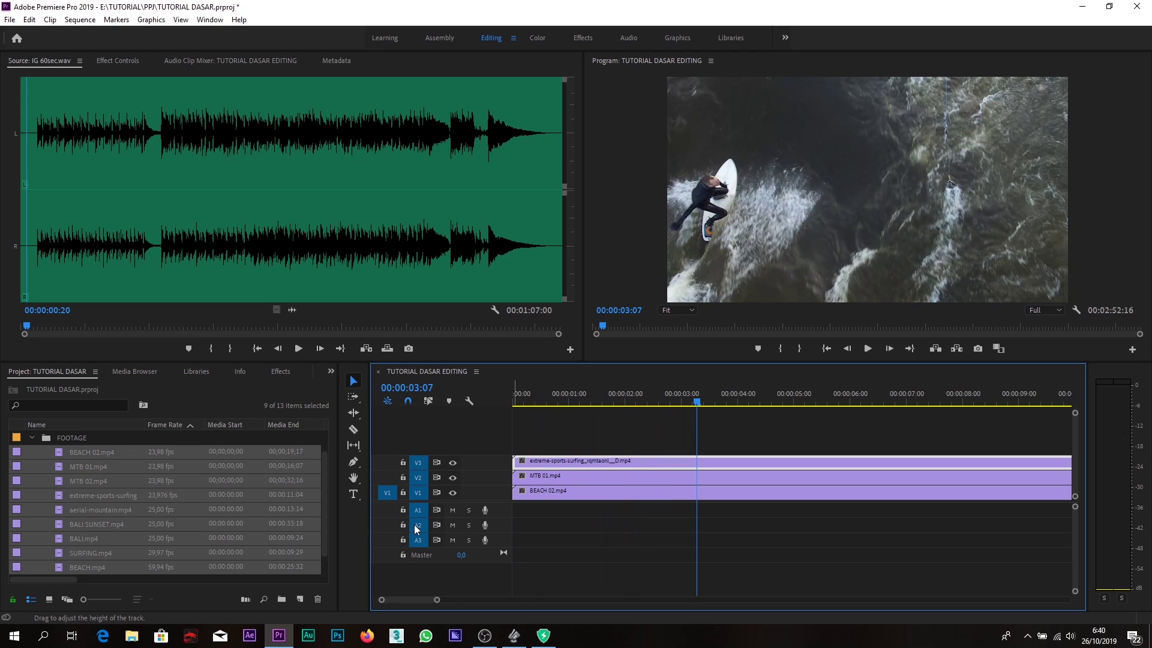
click(555, 513)
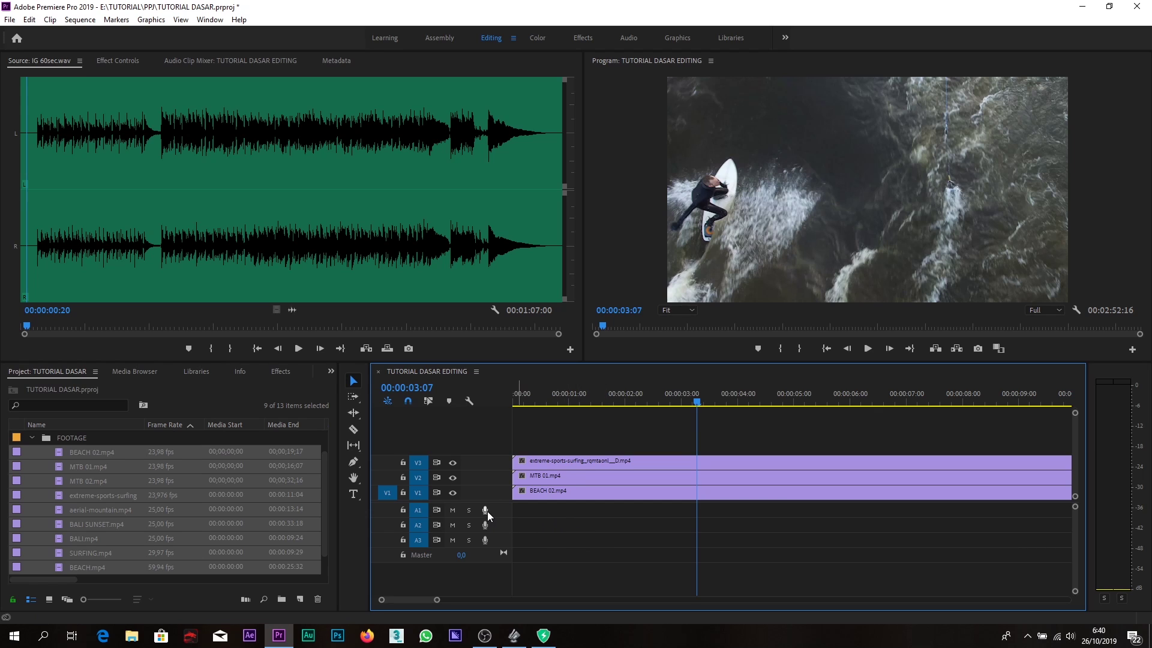
Stagger the stacked clips so MTB 01.mp4 on V2 starts 10 frames in and the extreme-sports-surfing clip on V3 starts 16 frames in
drag(469, 500, 467, 501)
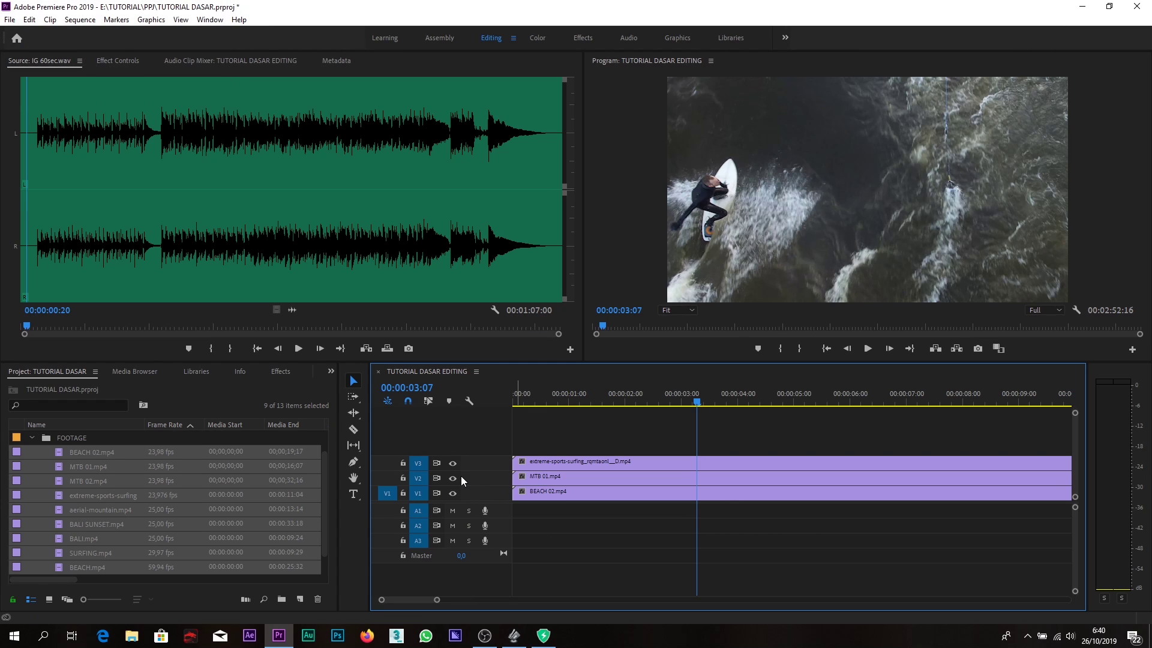
mouse_move(536, 461)
mouse_down()
mouse_move(543, 419)
mouse_move(537, 464)
mouse_up()
key(Home)
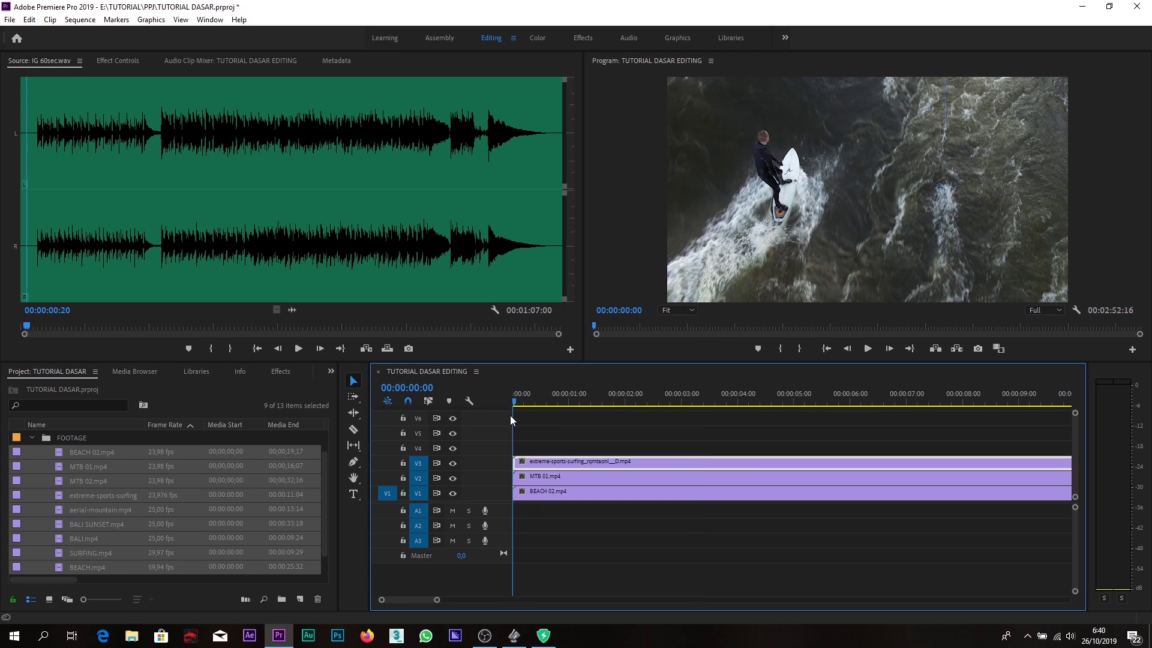
key(=)
drag(539, 463, 638, 480)
click(531, 492)
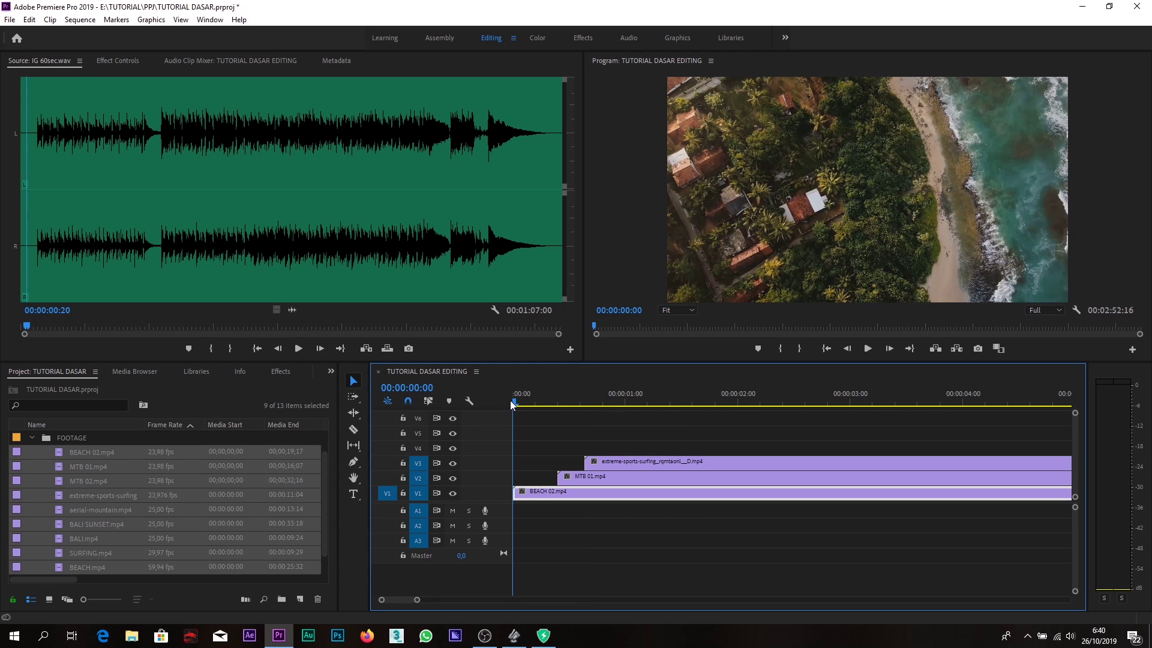
Scrub through the staggered clips, ending at 00:00:00:10 where MTB 01.mp4 begins on track V2
drag(512, 401, 545, 404)
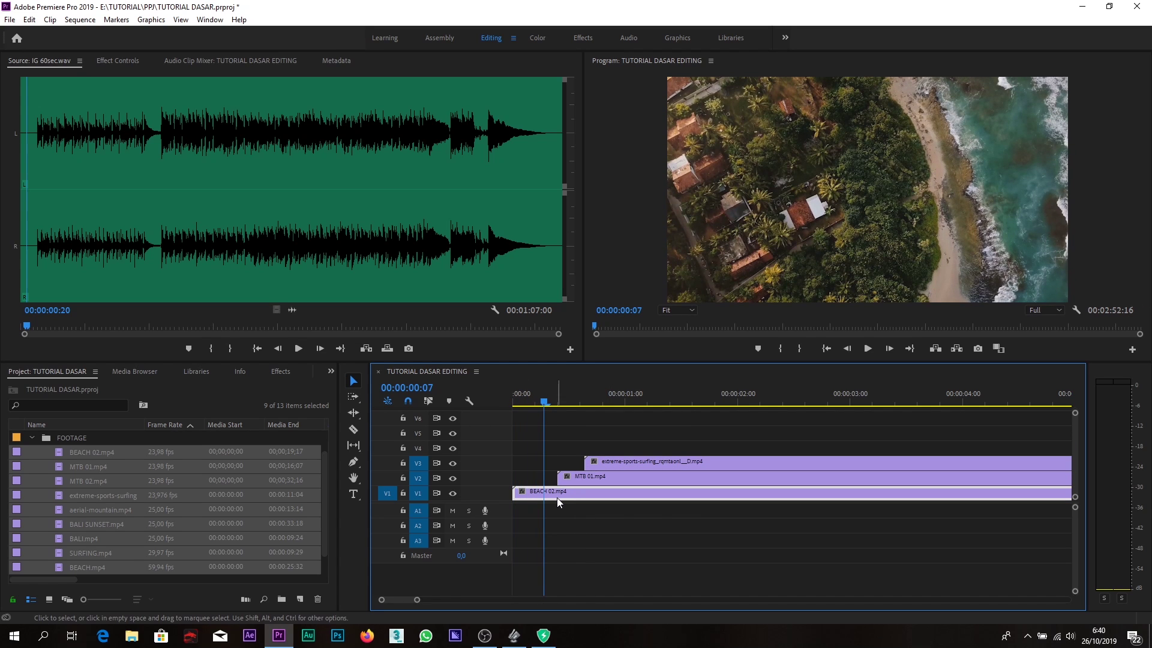
key(equal)
key(equal)
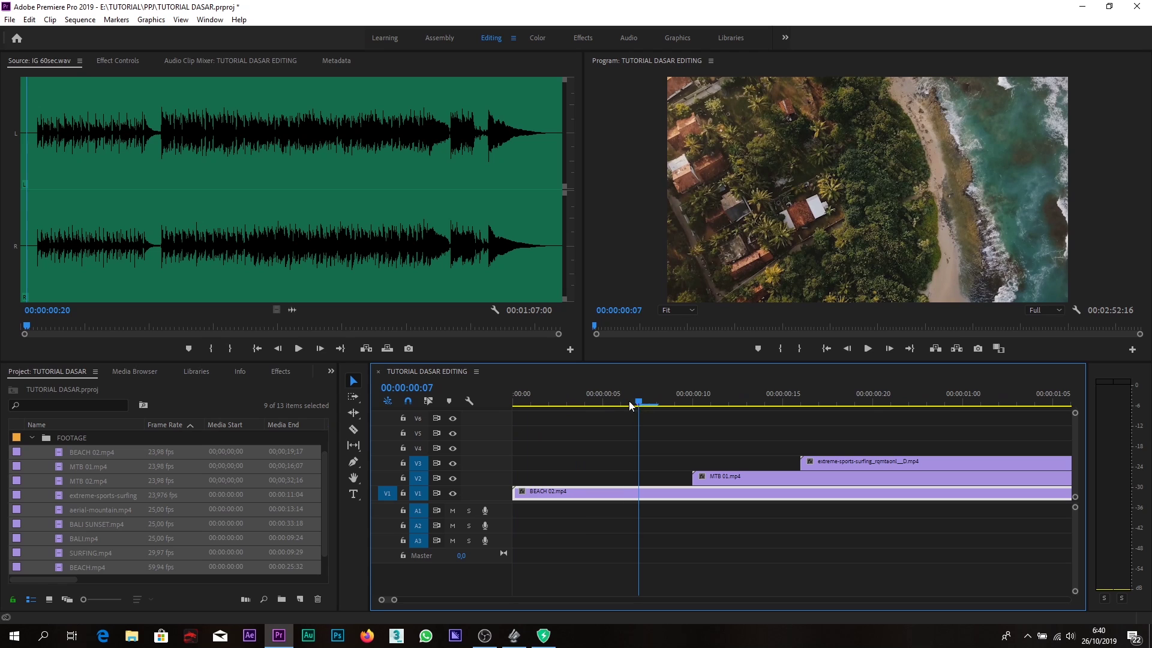
drag(629, 401, 540, 441)
drag(515, 447, 696, 452)
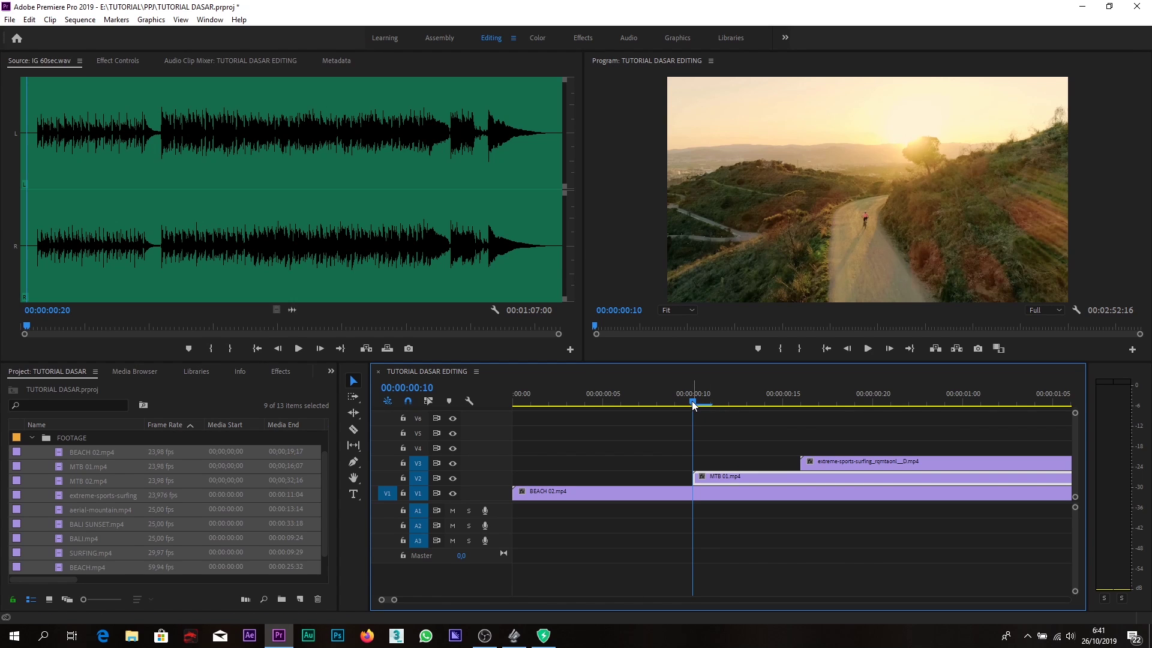
click(614, 60)
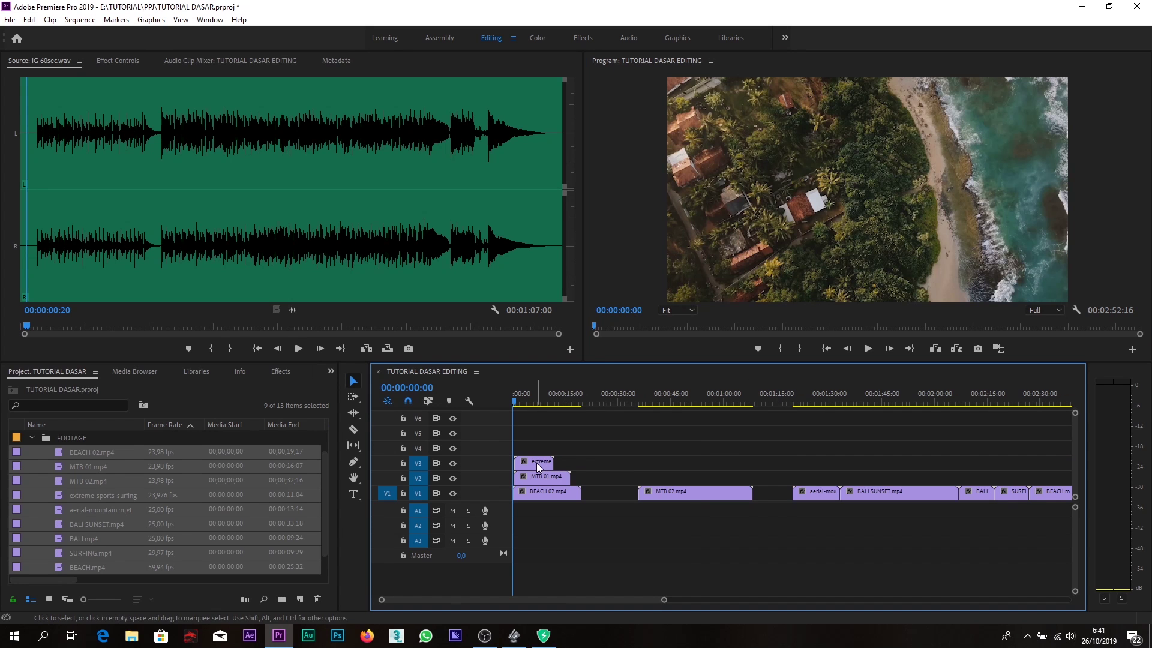
Move MTB 01.mp4 and the extreme-sports-surfing clip back into the gaps on track V1 before and after MTB 02.mp4
drag(536, 463, 776, 478)
drag(530, 479, 609, 497)
drag(773, 477, 772, 492)
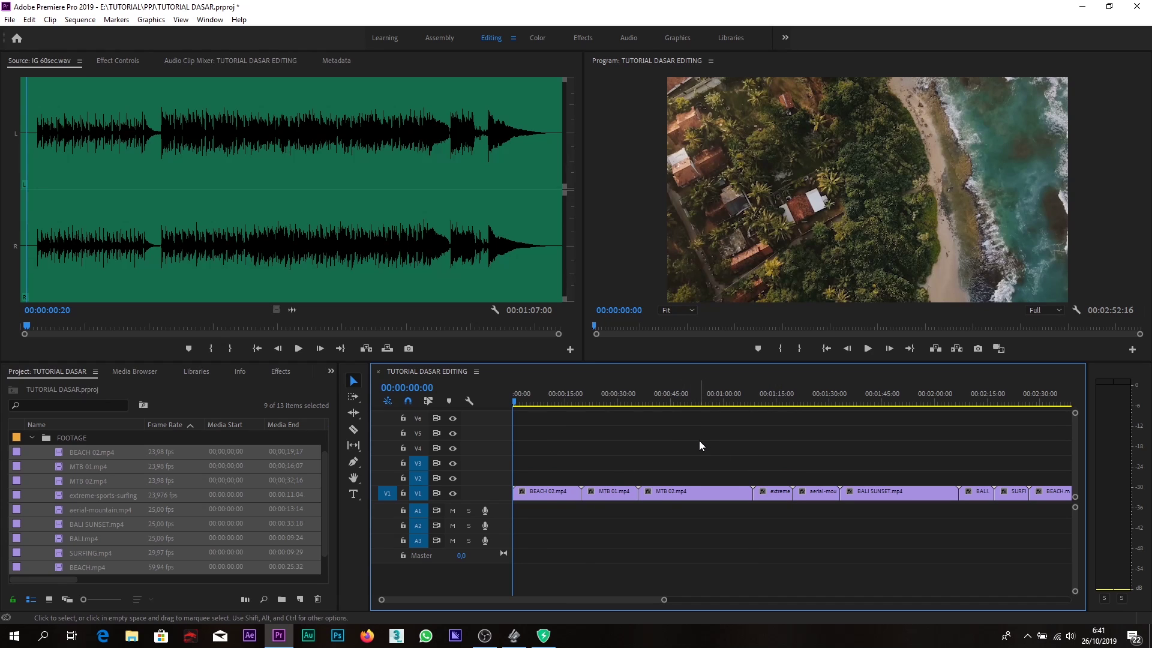
Collapse the FOOTAGE bin, expand the MUSIC bin and place IG 60sec.wav at the start of audio track A1
key(minus)
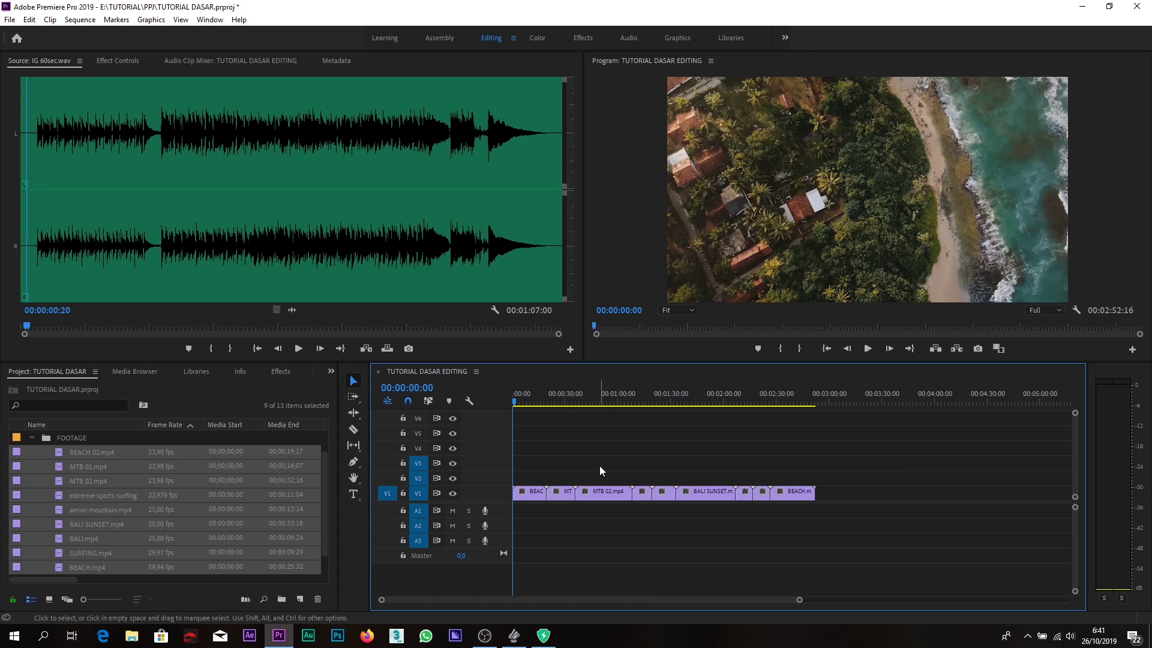
click(30, 438)
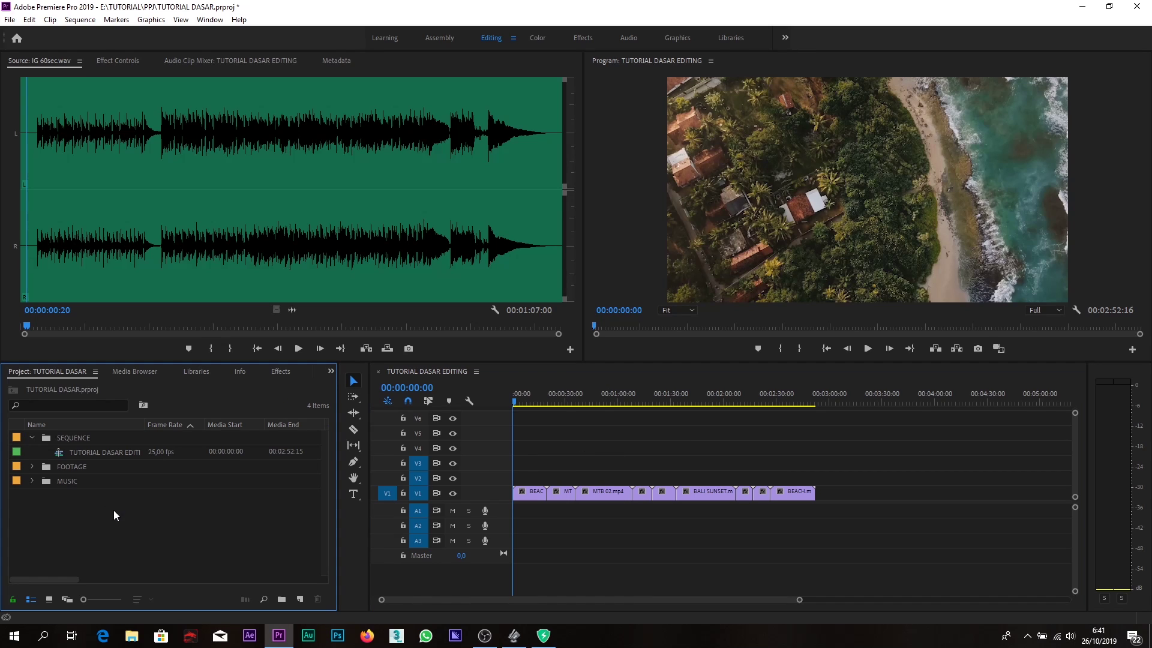
click(32, 480)
click(59, 497)
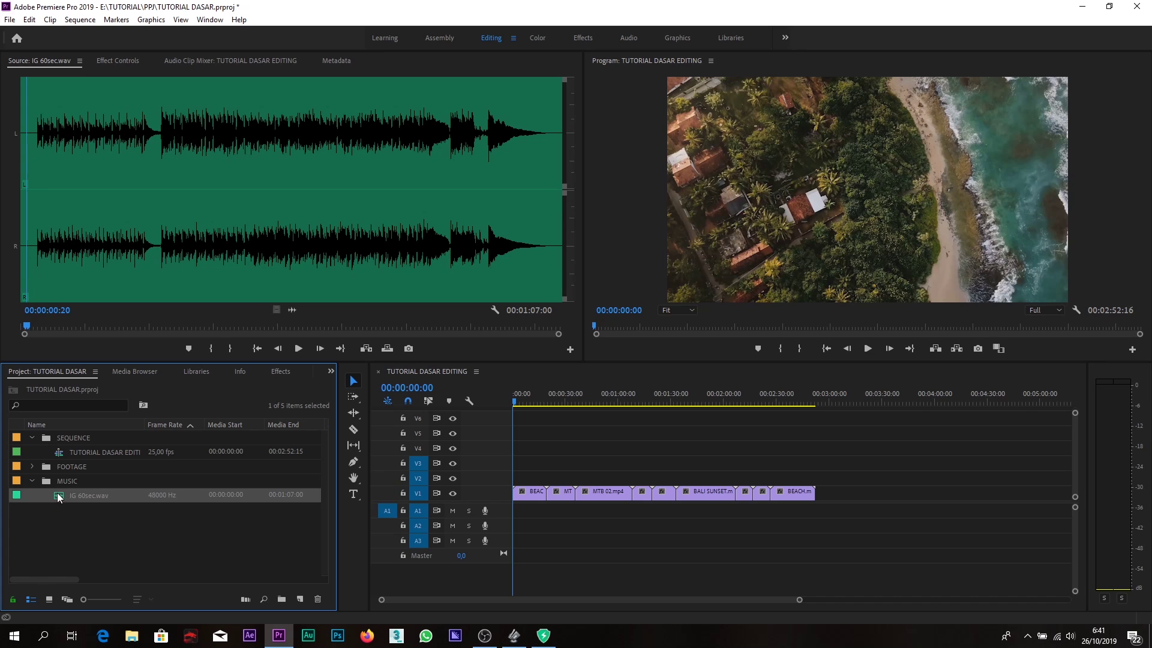
drag(59, 497, 501, 514)
Select all the video clips on track V1 with the Selection tool, leaving the audio clip out
click(525, 492)
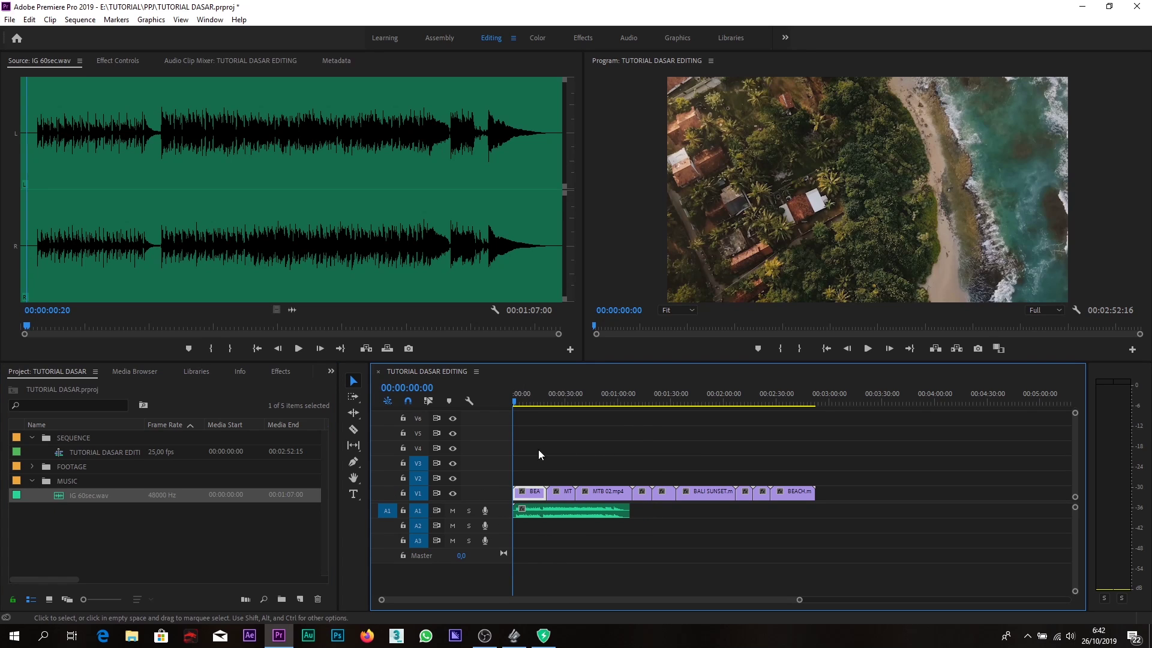
click(353, 383)
drag(528, 455, 818, 494)
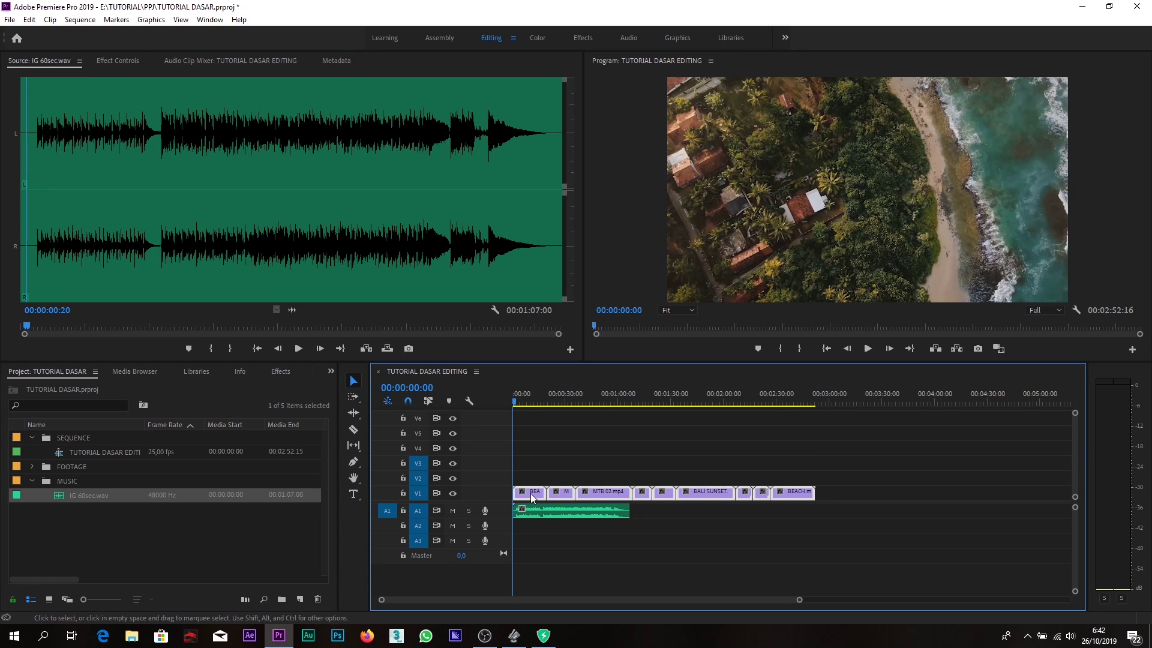
Shift the selected video clips along track V1 to start at about 00:01:20, and scrub through MTB 02.mp4 to 00:02:13:12
drag(526, 493, 668, 496)
click(753, 404)
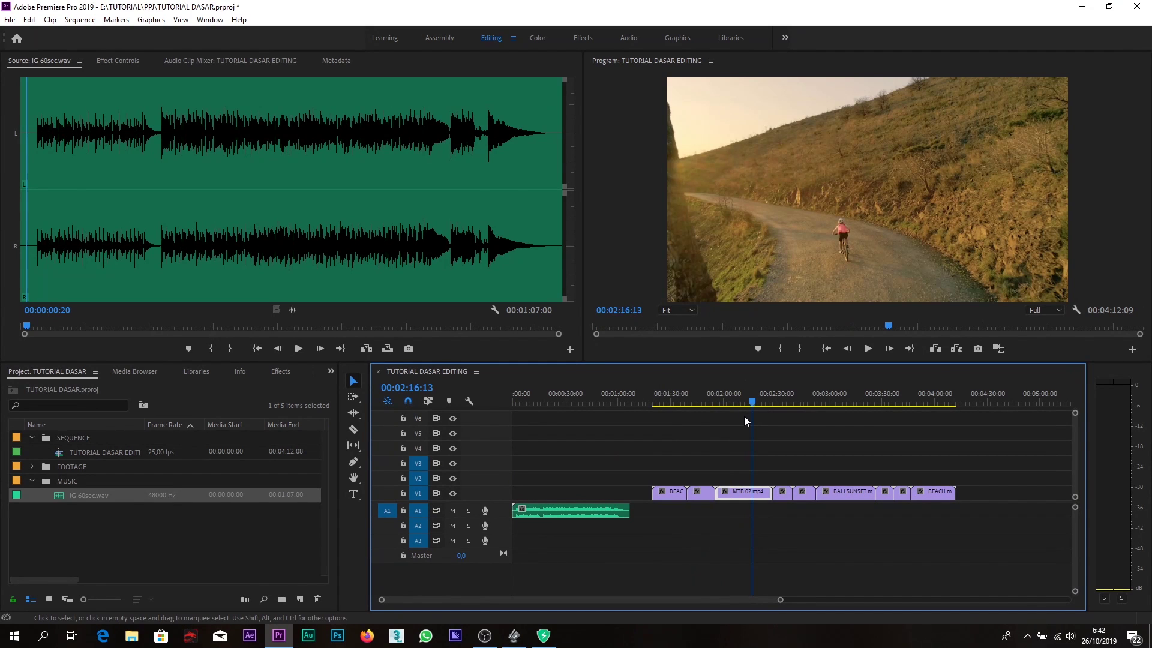
drag(748, 412, 734, 410)
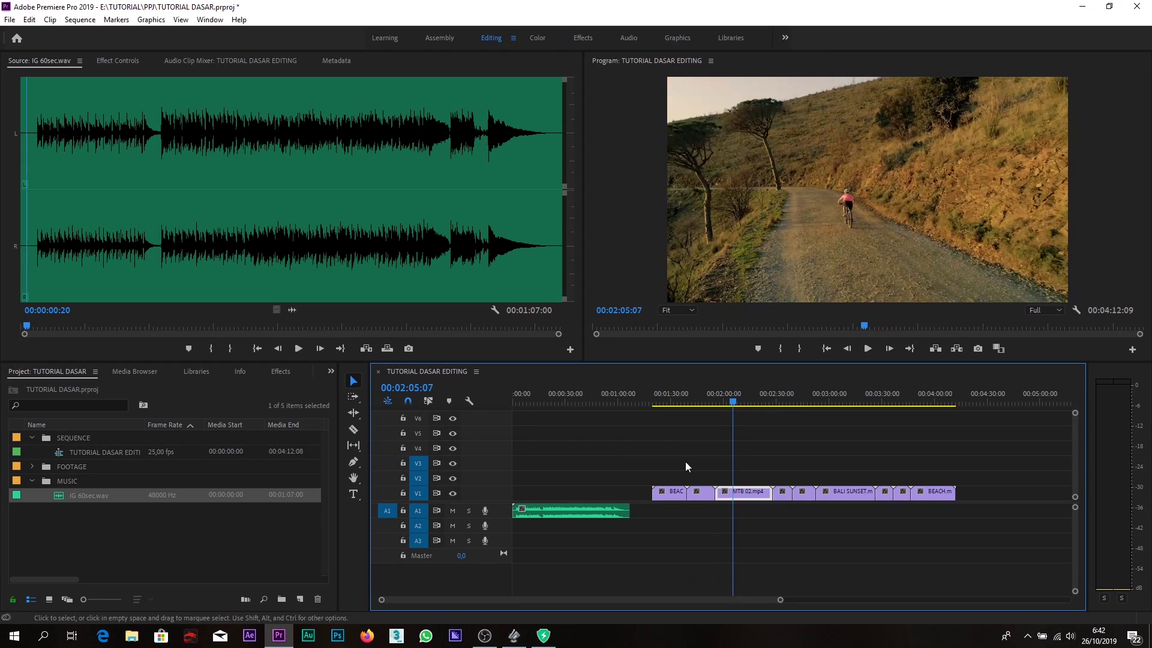
drag(661, 389, 747, 403)
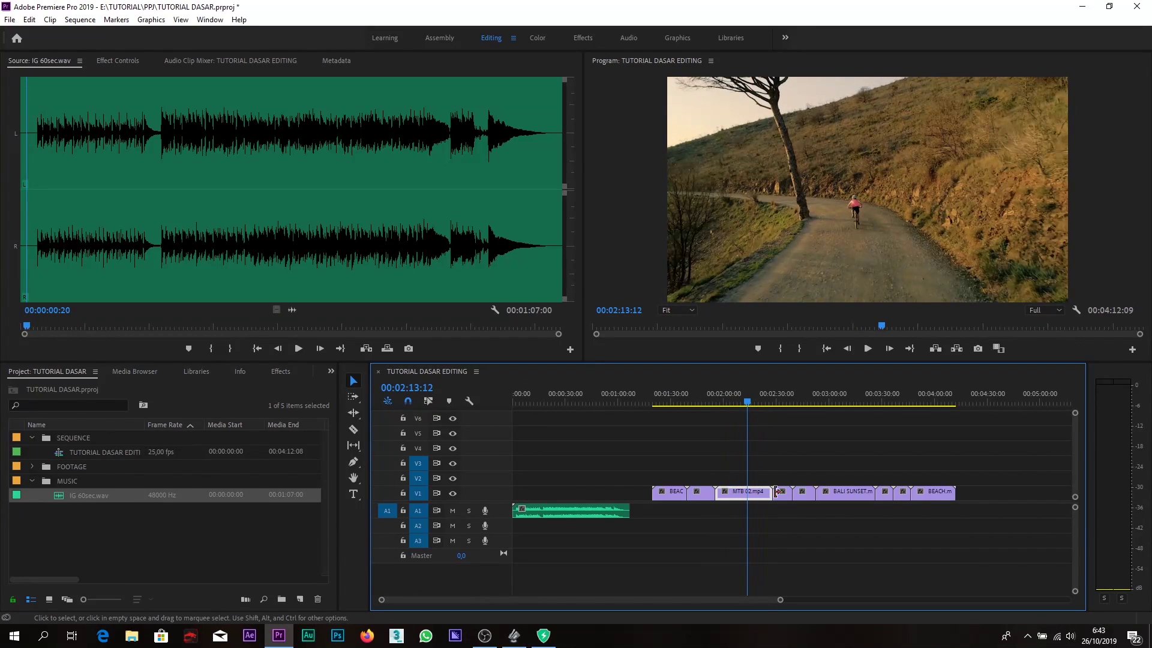
Place the playhead at 00:01:28:10 in BEACH 02.mp4 and examine the sequence around it at wide and close timeline scales
click(568, 509)
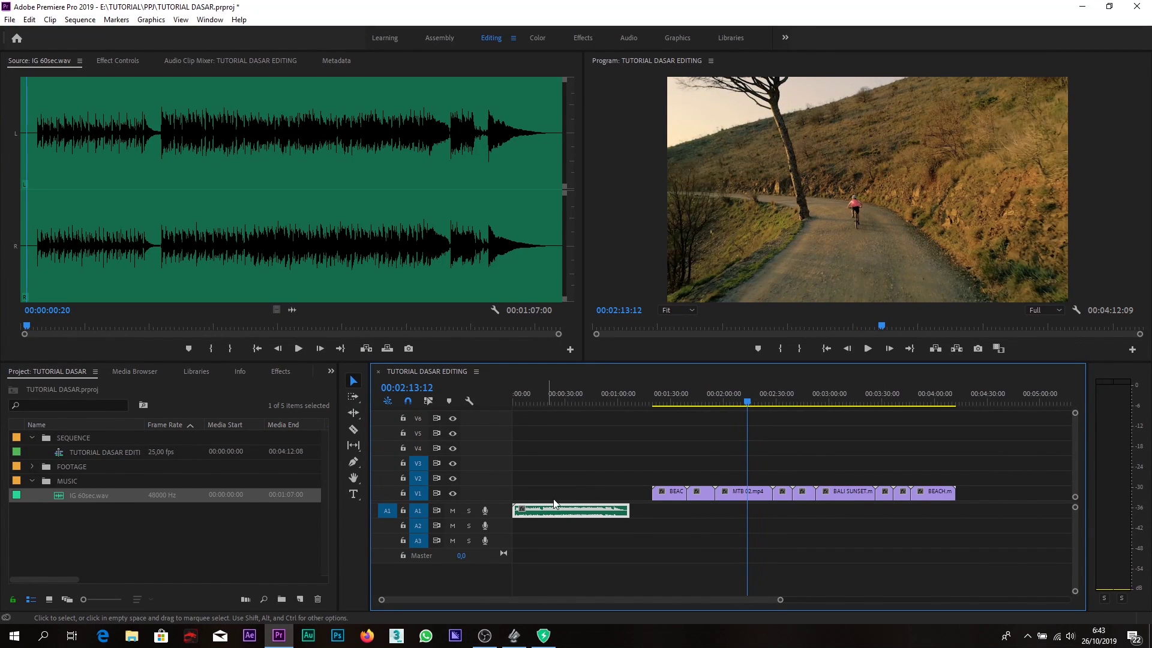
click(667, 432)
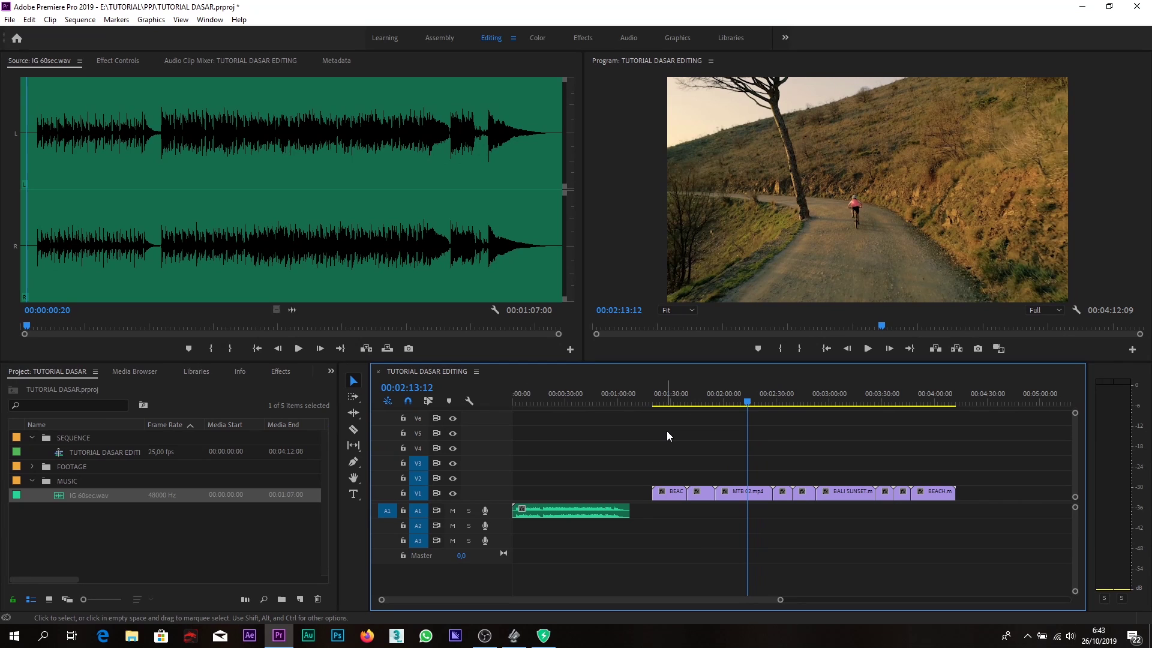
click(668, 402)
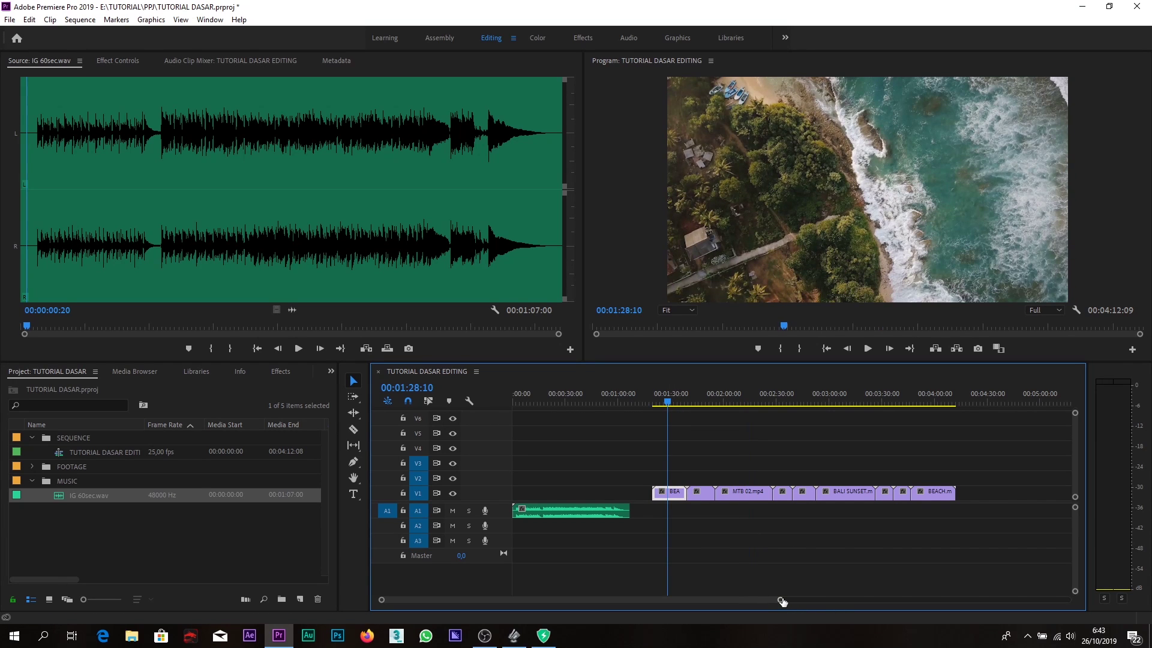
mouse_move(780, 599)
mouse_down()
mouse_move(797, 600)
mouse_move(766, 600)
mouse_up()
click(758, 433)
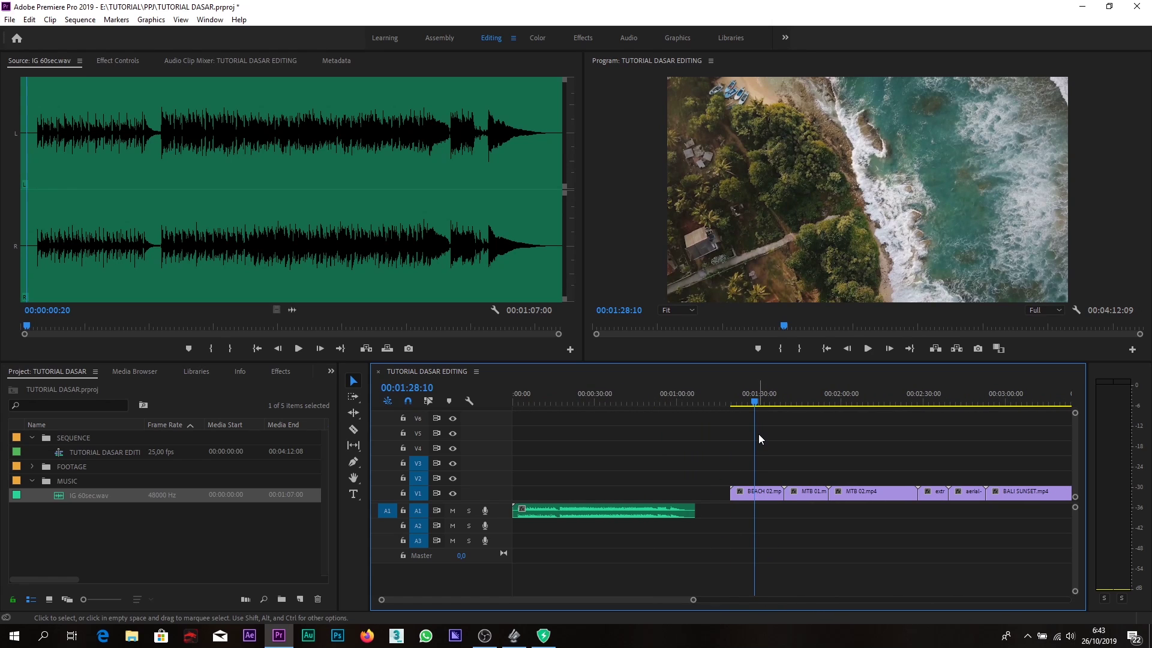
key(minus)
key(minus)
key(minus)
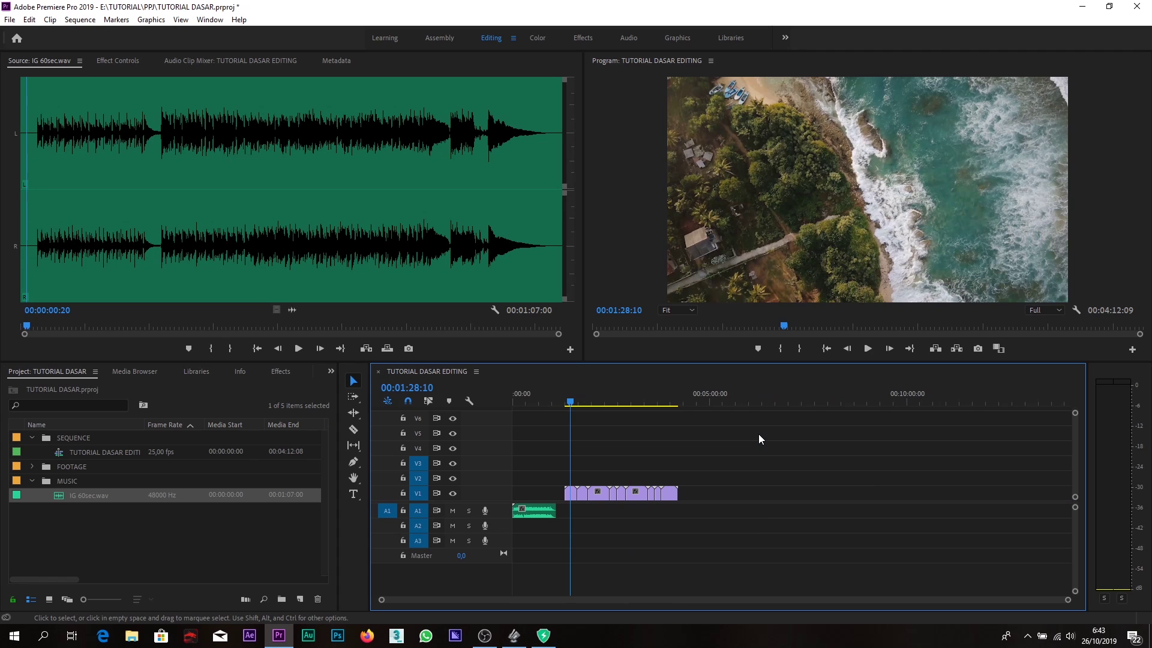
key(equal)
key(equal)
key(equal)
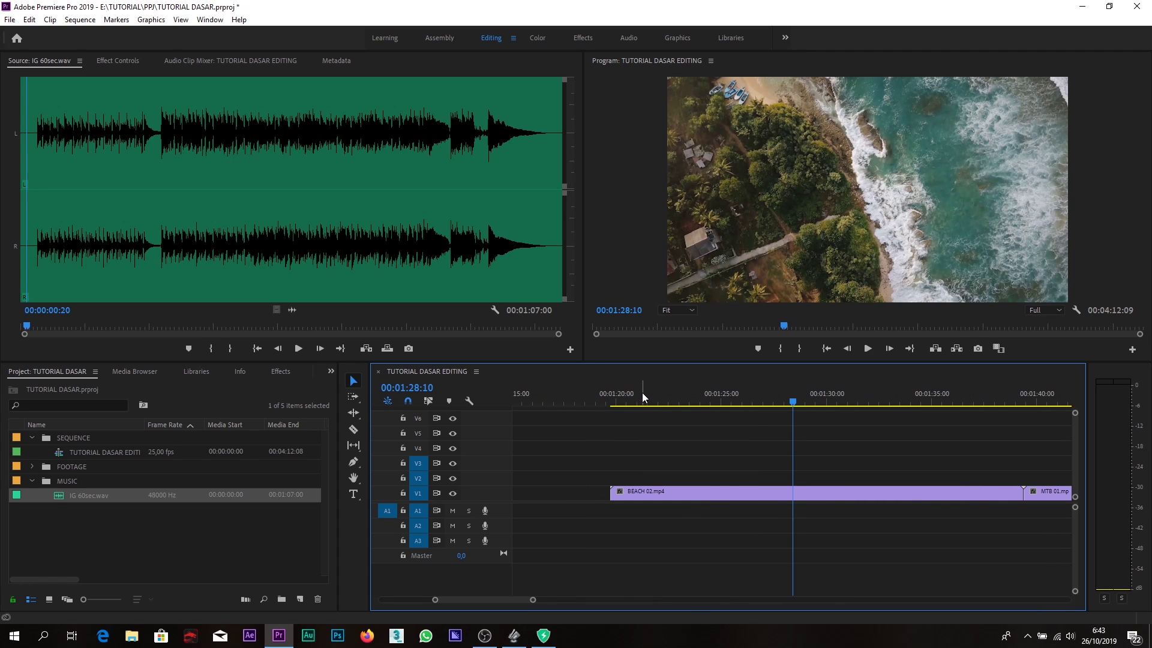
Place the playhead at 00:01:19:21, near the start of BEACH 02.mp4, and examine that point repeatedly at different timeline scales
click(613, 403)
key(minus)
key(minus)
key(minus)
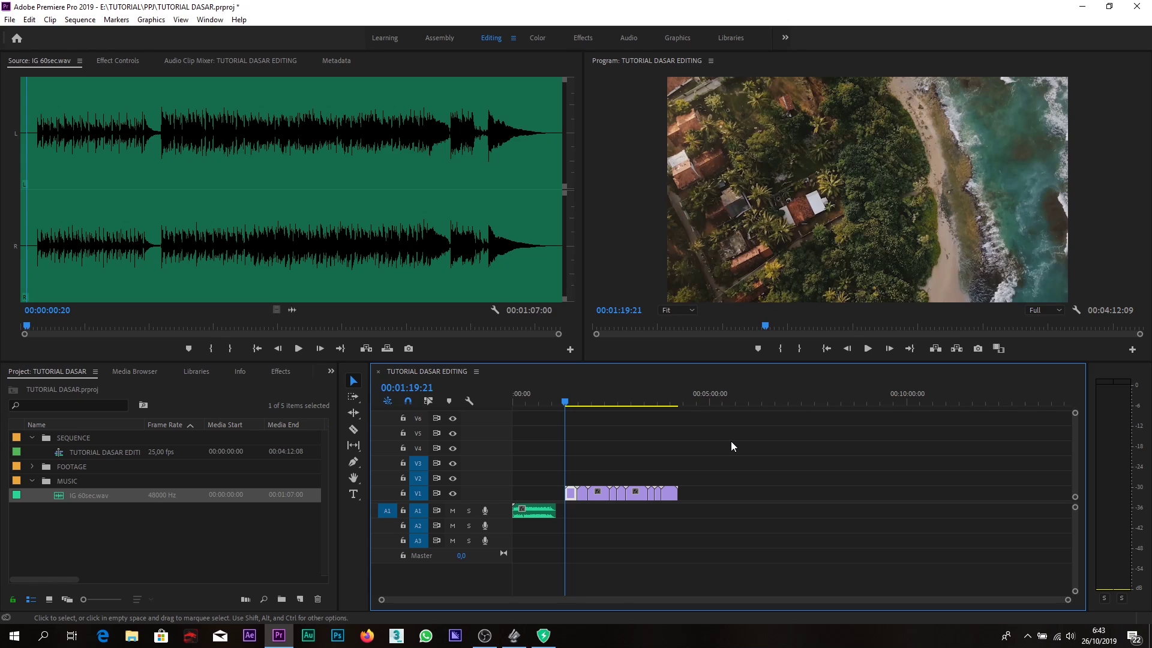
key(equal)
key(equal)
key(equal)
key(equal)
key(equal)
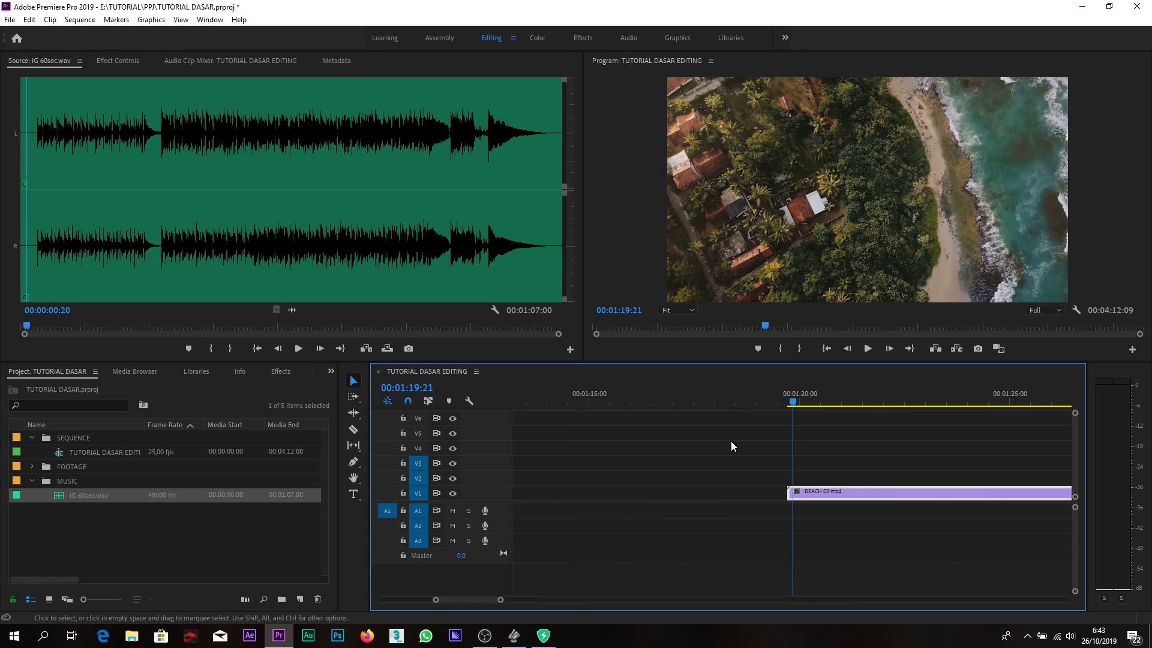
key(minus)
key(minus)
key(minus)
key(minus)
key(minus)
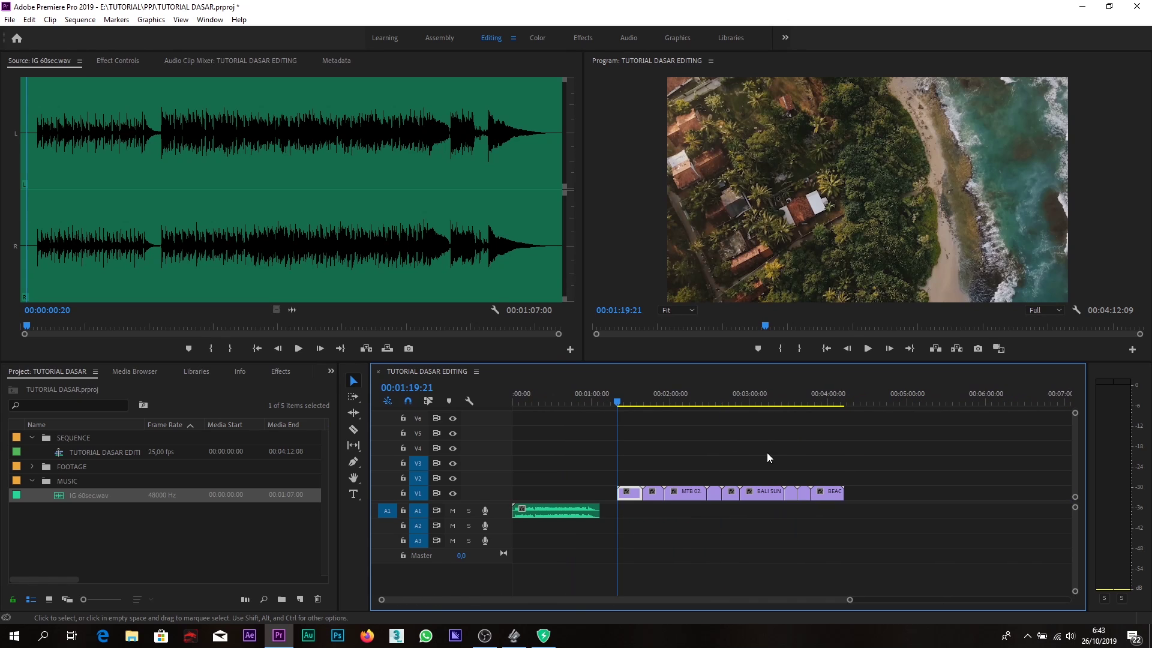
key(minus)
key(equal)
key(equal)
key(equal)
key(equal)
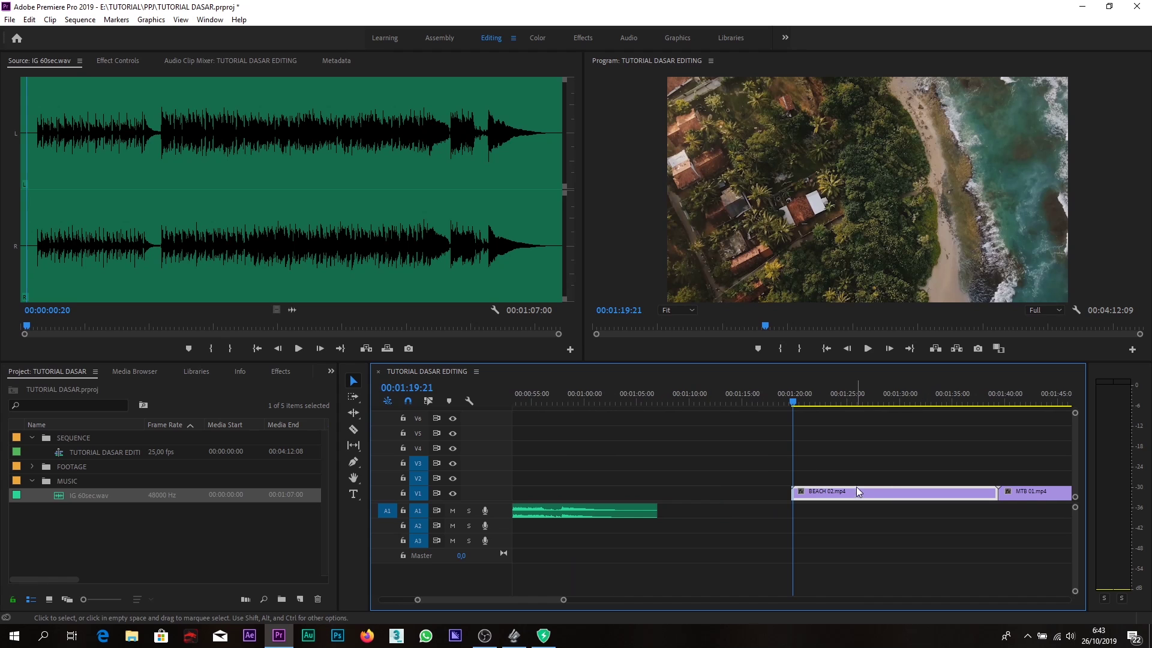
Try to move BEACH 02.mp4 a few seconds earlier on track V1, and place the playhead at 00:01:12:14 in the empty gap
drag(841, 492, 788, 494)
drag(794, 397, 744, 415)
key(minus)
key(minus)
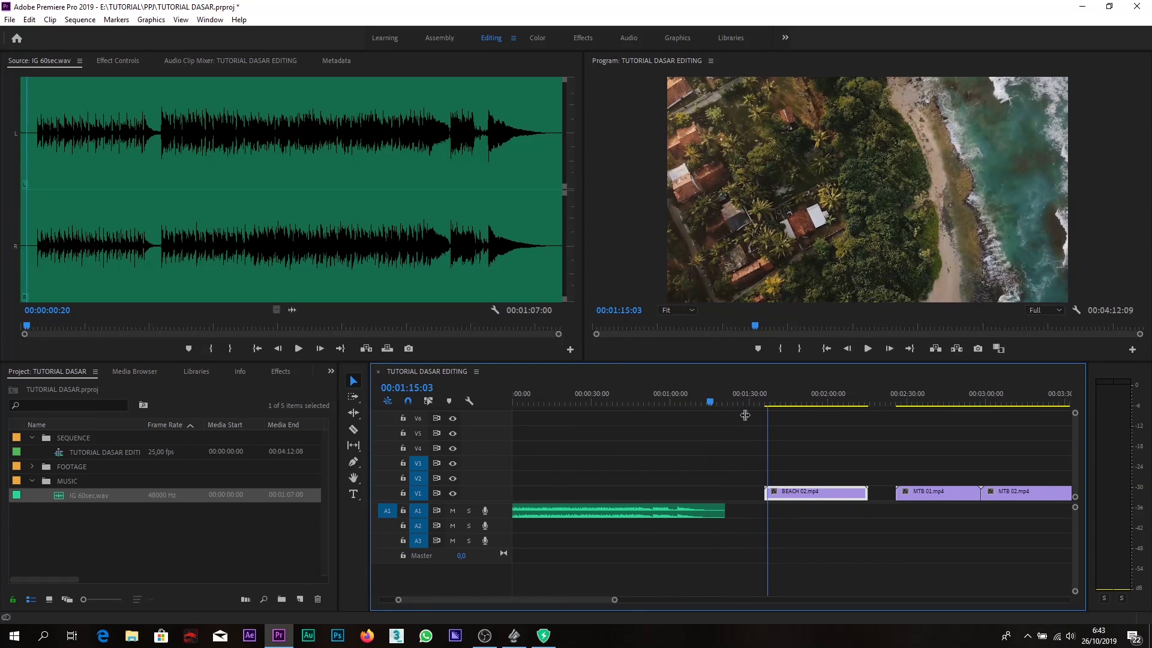
key(minus)
key(minus)
click(591, 421)
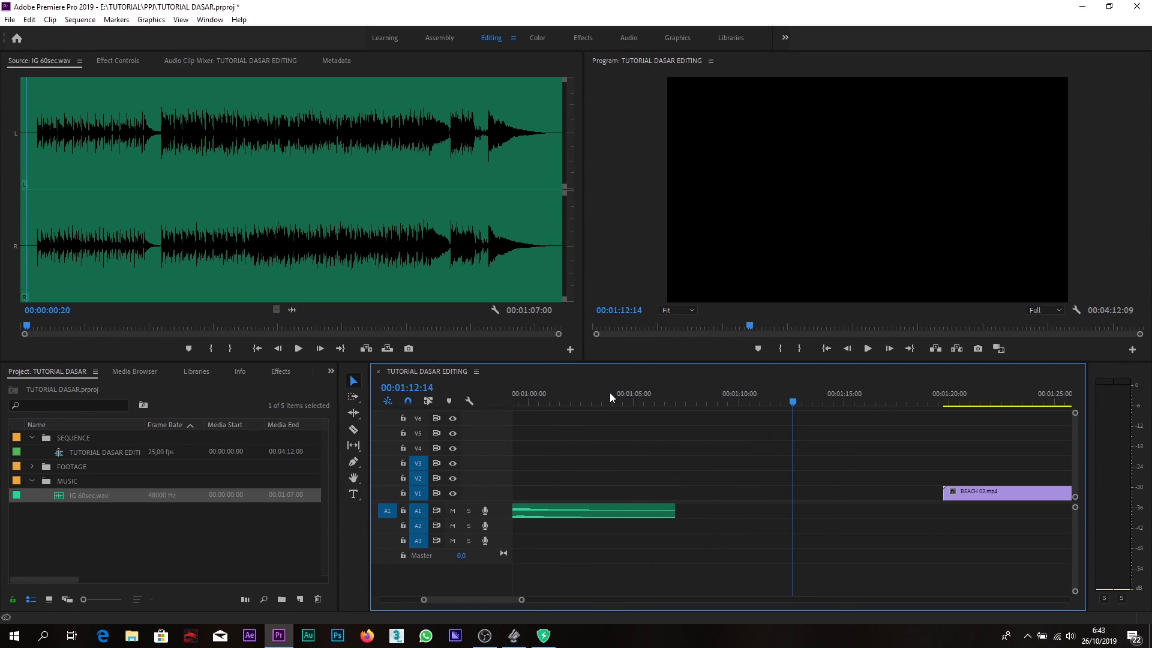
Return the playhead to 00:00:00:00 and examine the start of the music clip at different timeline scales
key(minus)
key(minus)
key(minus)
key(minus)
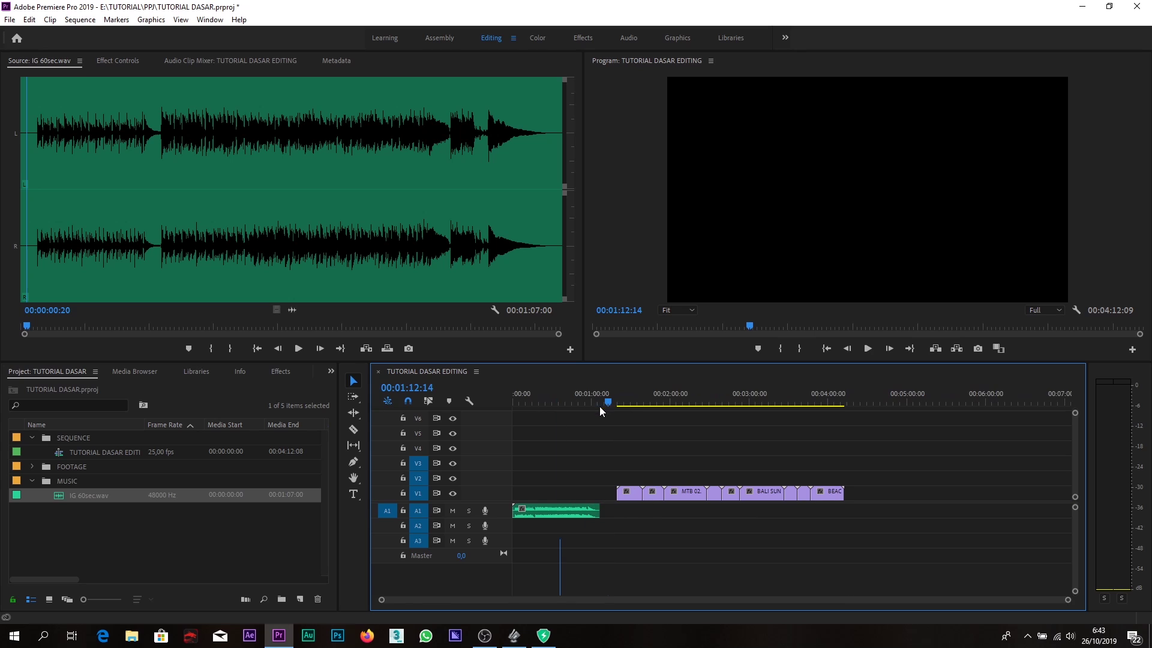
drag(600, 406, 501, 405)
key(equal)
key(equal)
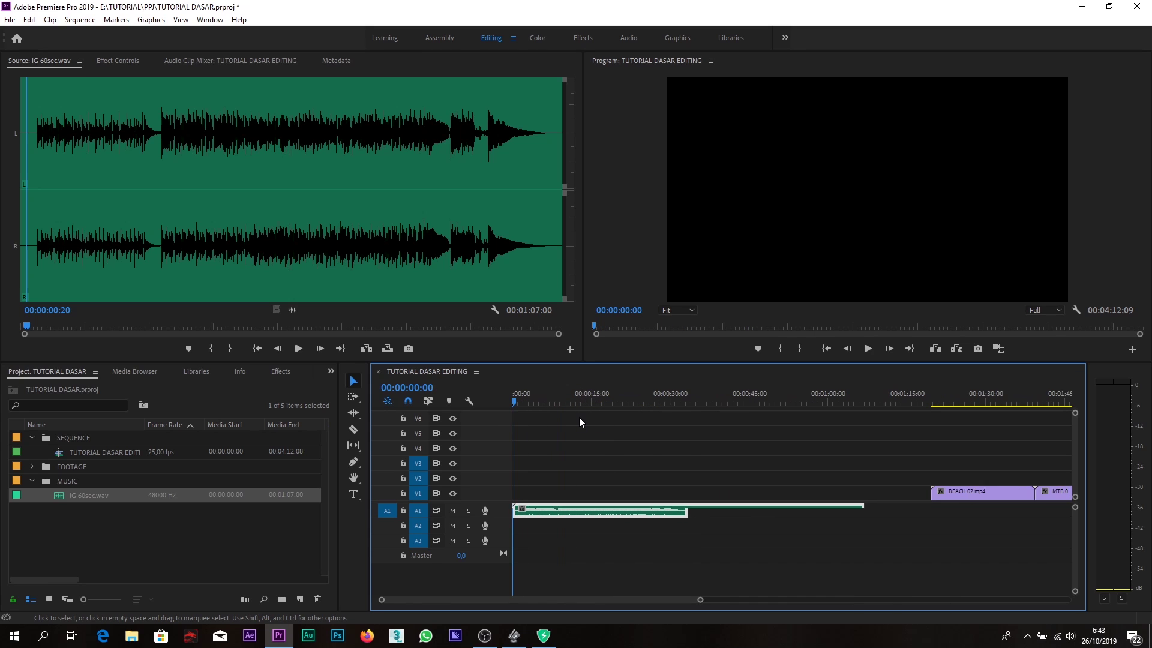
key(equal)
key(minus)
key(minus)
key(minus)
key(minus)
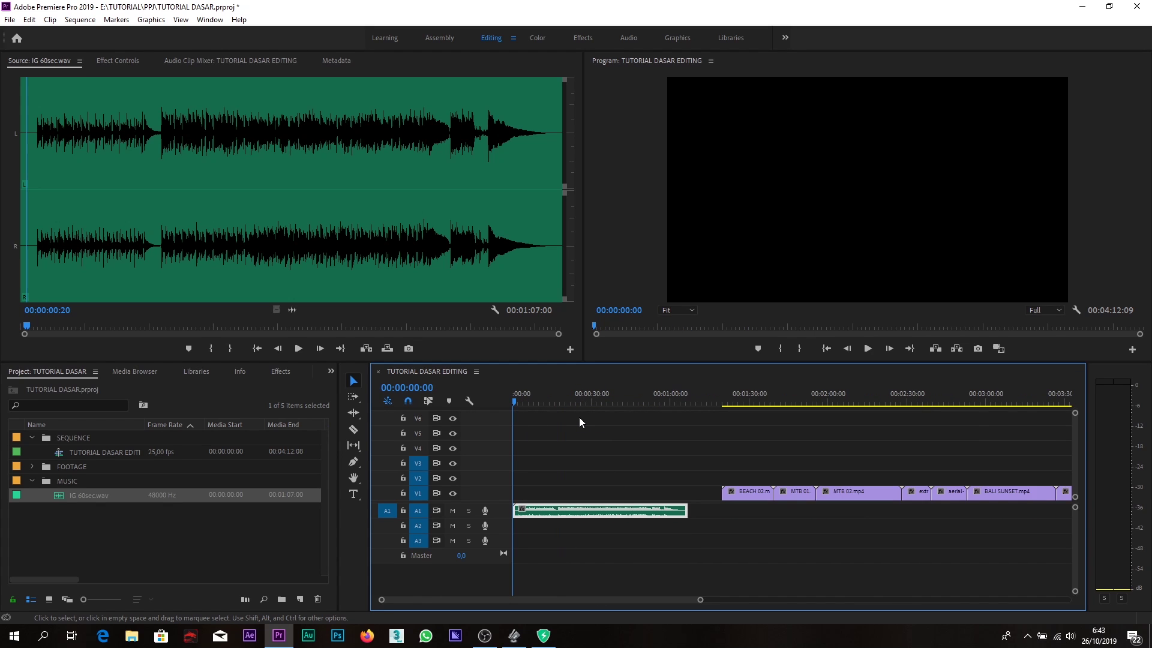
Place the playhead at 00:01:10:07, just past the end of the music, and compare close and full-length timeline scales there
click(560, 398)
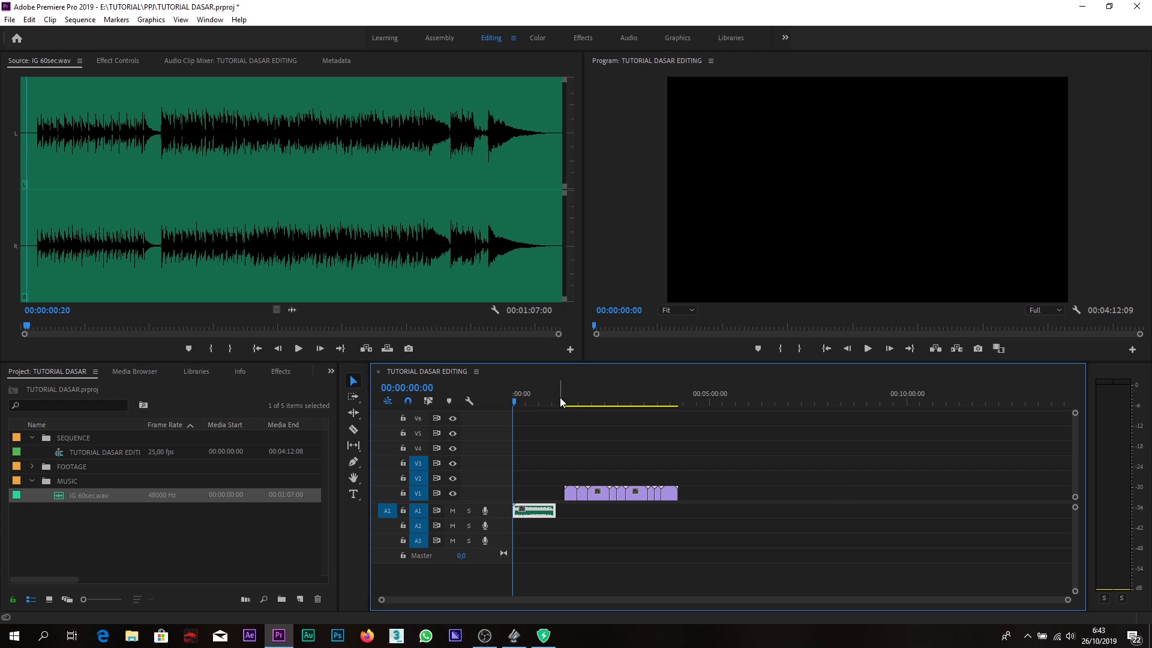
key(equal)
key(equal)
key(equal)
key(minus)
key(minus)
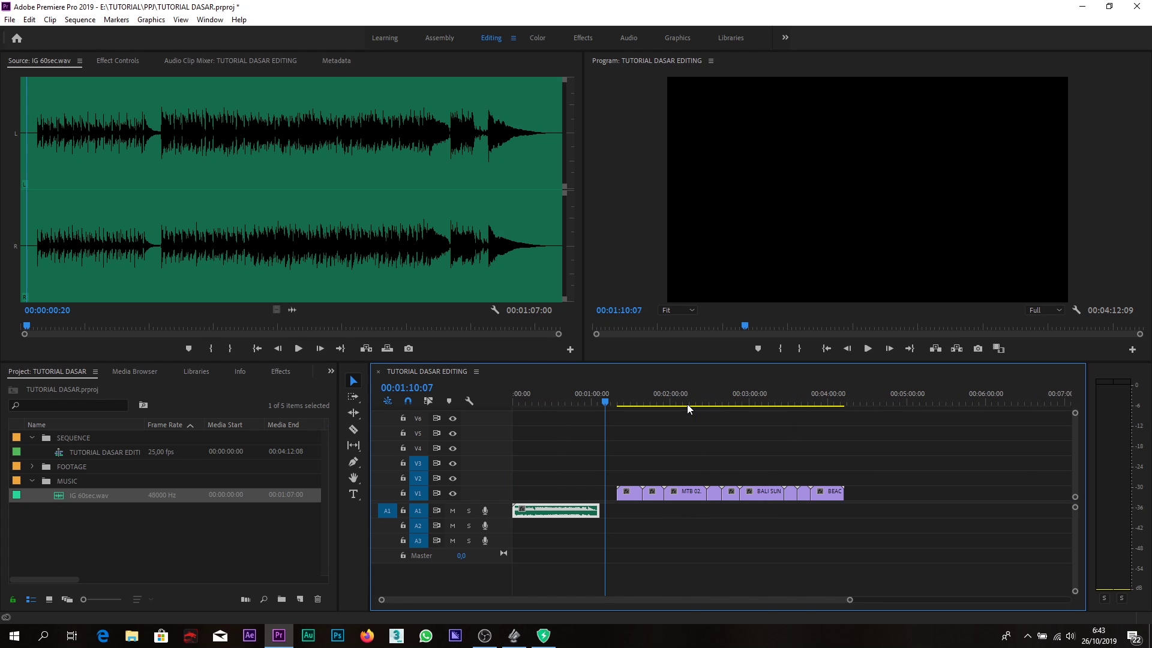
key(minus)
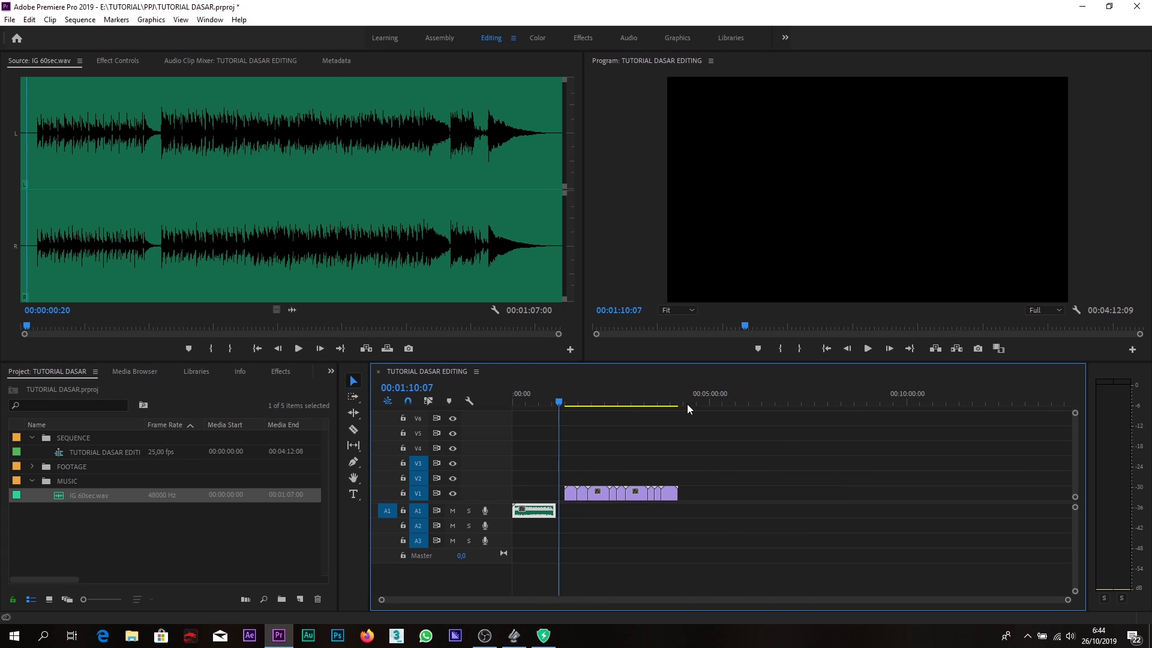
Position the playhead at 00:01:24:04 within BEACH 02.mp4, with the clip shown at a close timeline scale
click(562, 399)
key(equal)
key(equal)
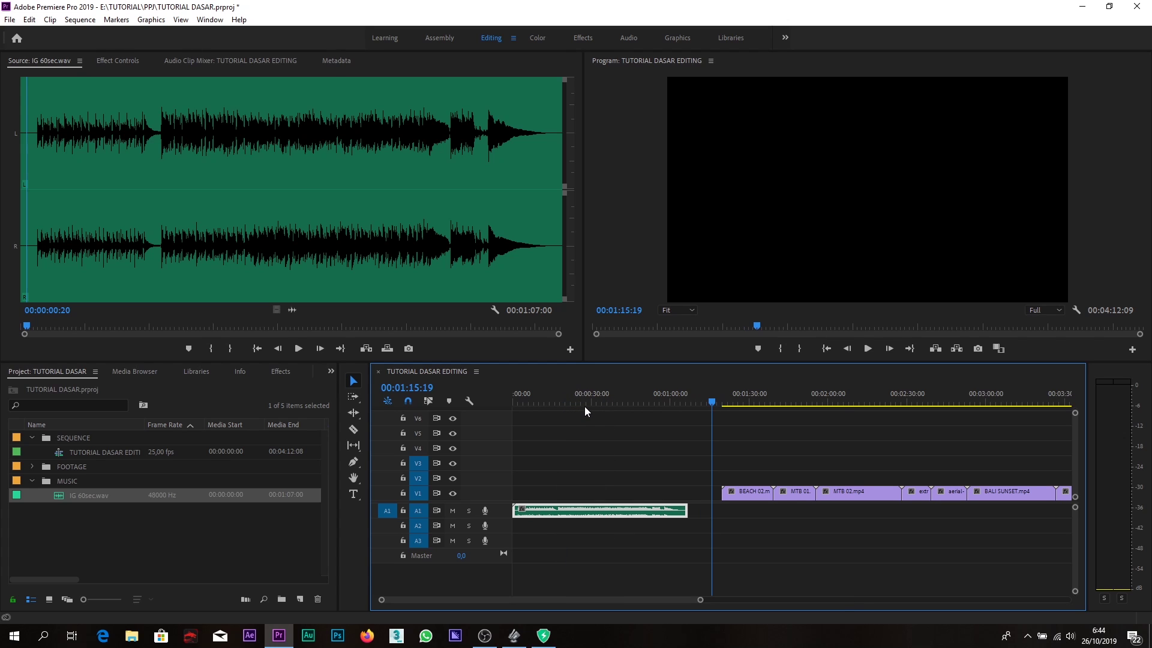
click(738, 402)
key(equal)
key(equal)
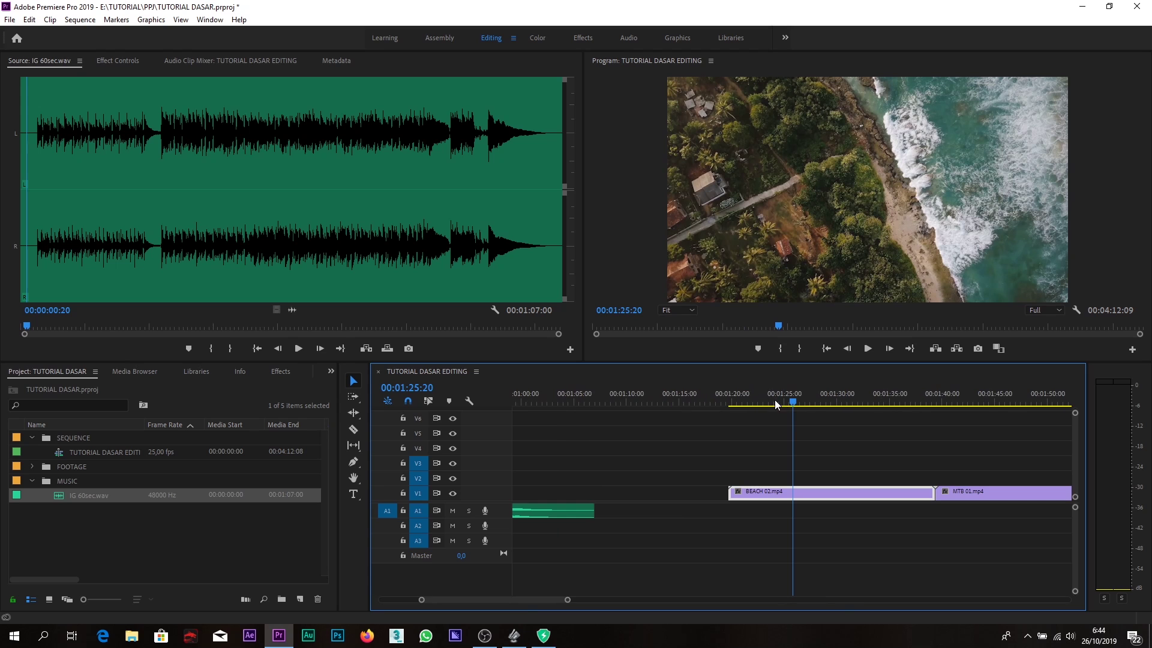
mouse_move(777, 404)
mouse_down()
mouse_move(743, 405)
mouse_move(831, 404)
mouse_move(777, 407)
mouse_up()
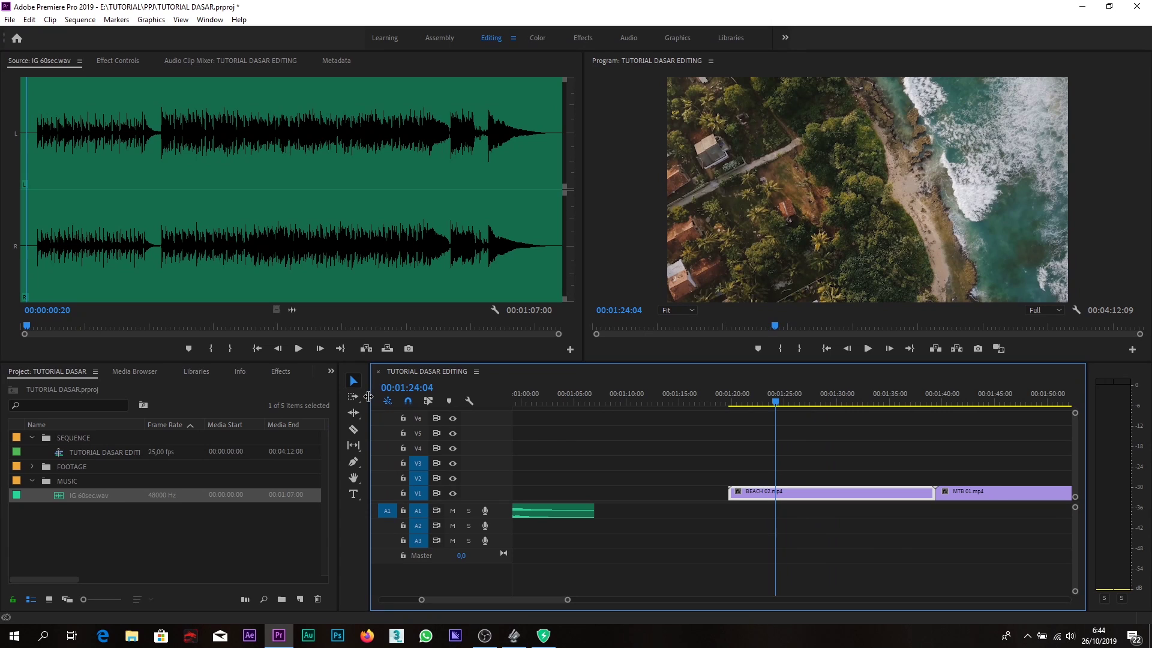
Use the Razor tool to split BEACH 02.mp4 on track V1 at 00:01:26:15
drag(368, 396, 377, 397)
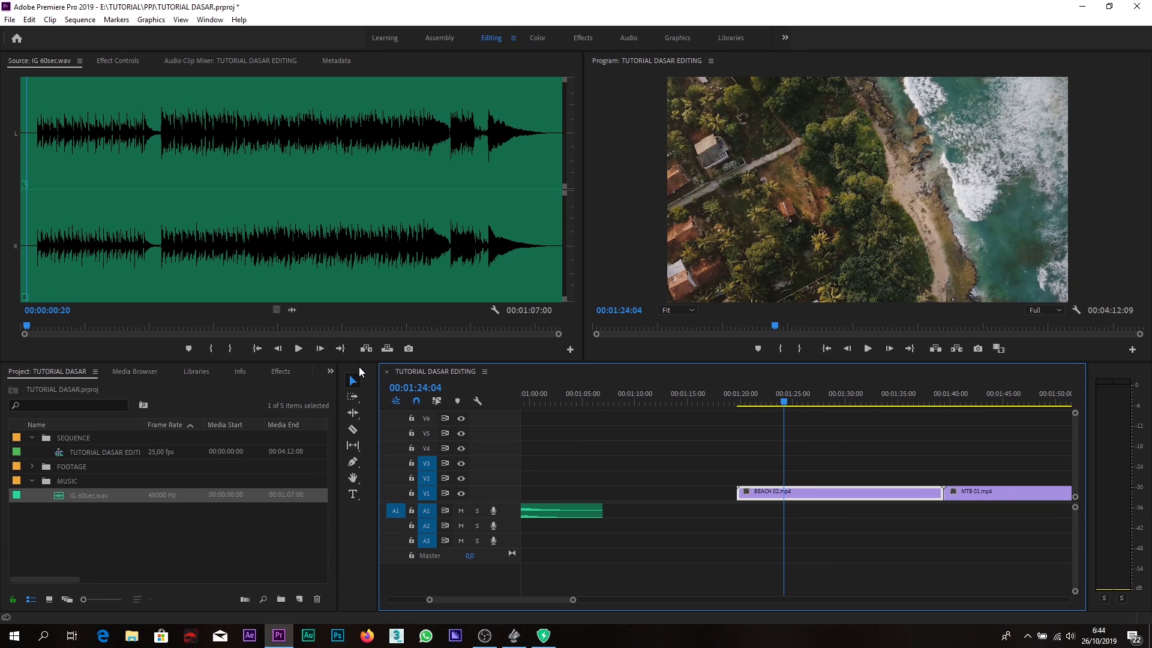
click(354, 431)
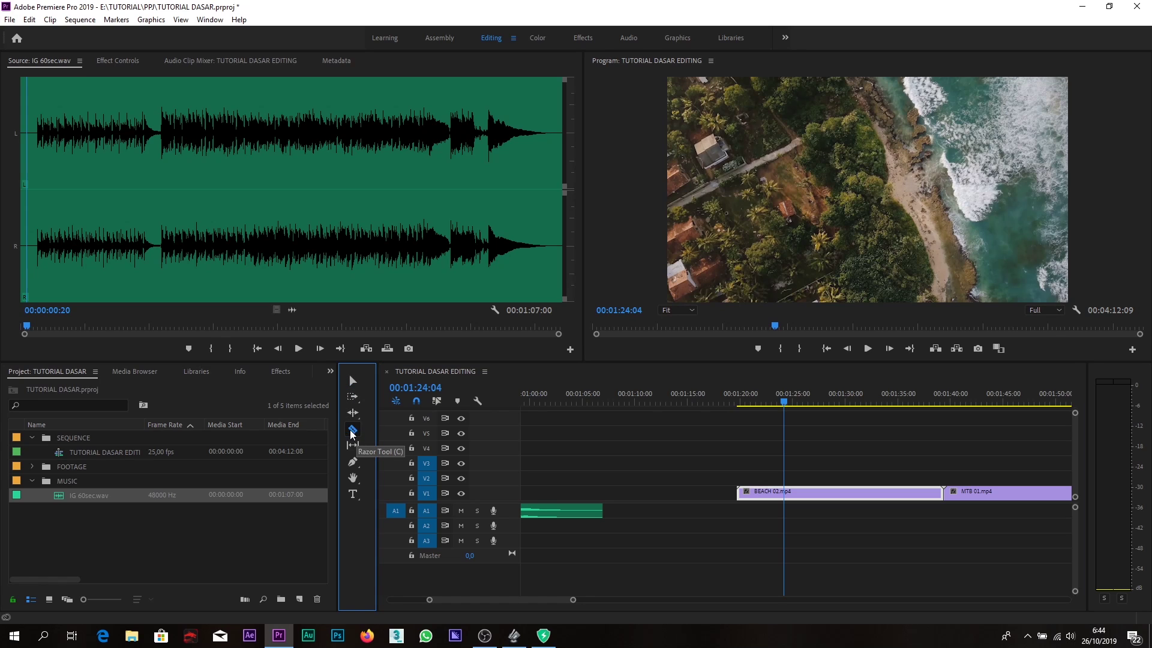
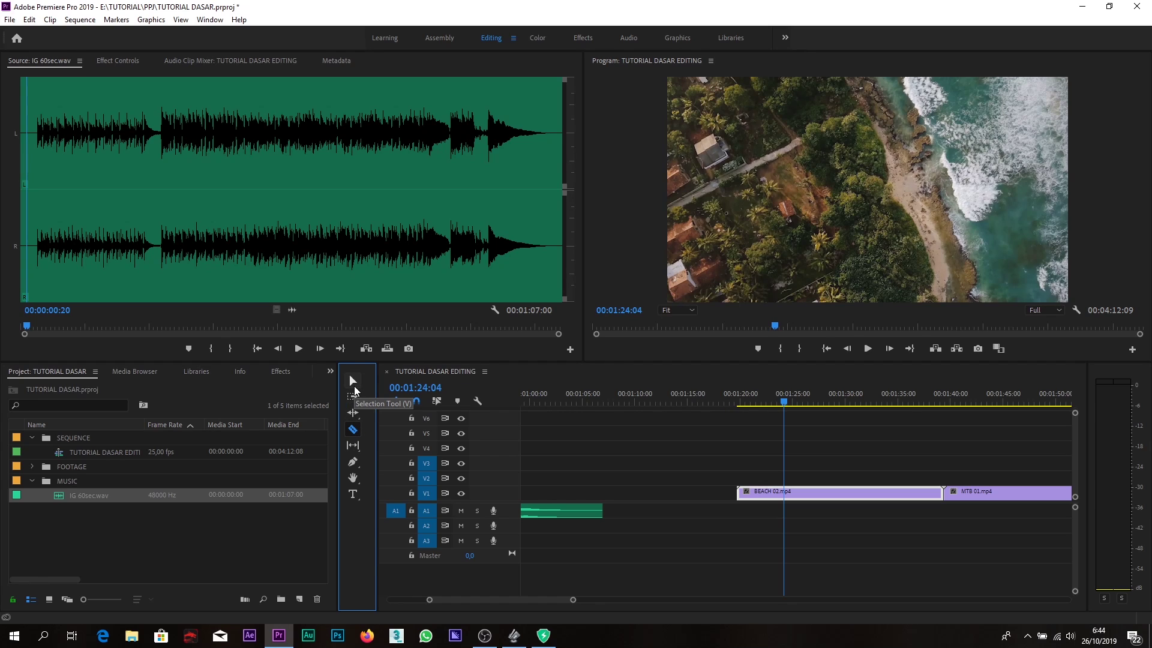
click(353, 382)
click(353, 430)
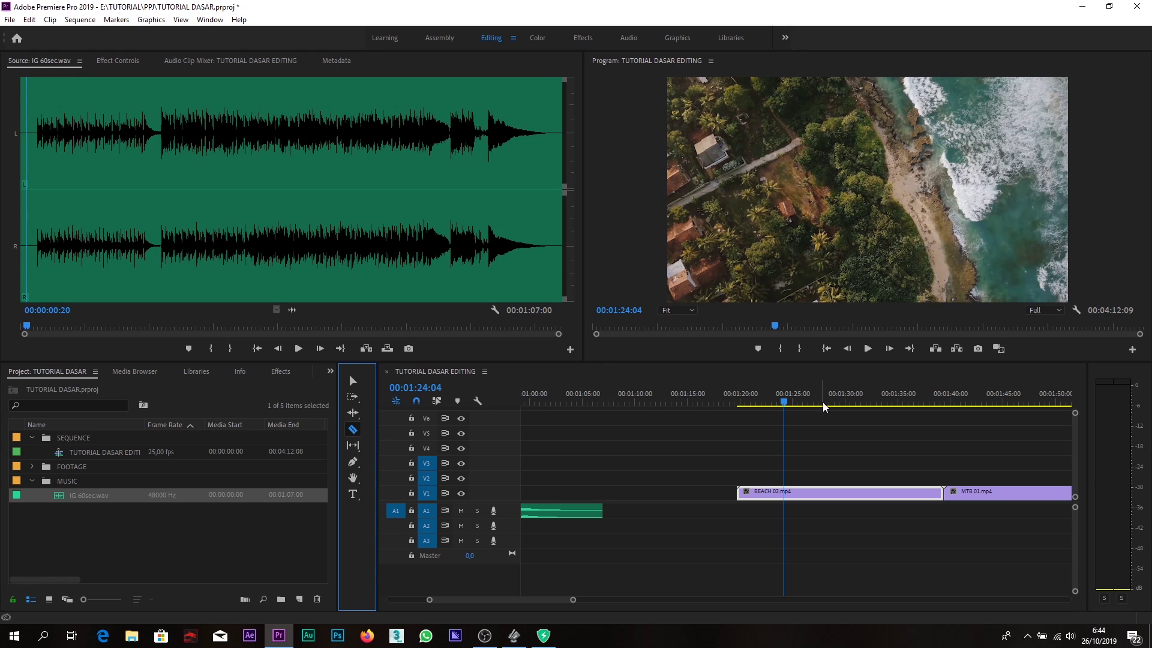
drag(752, 401, 810, 406)
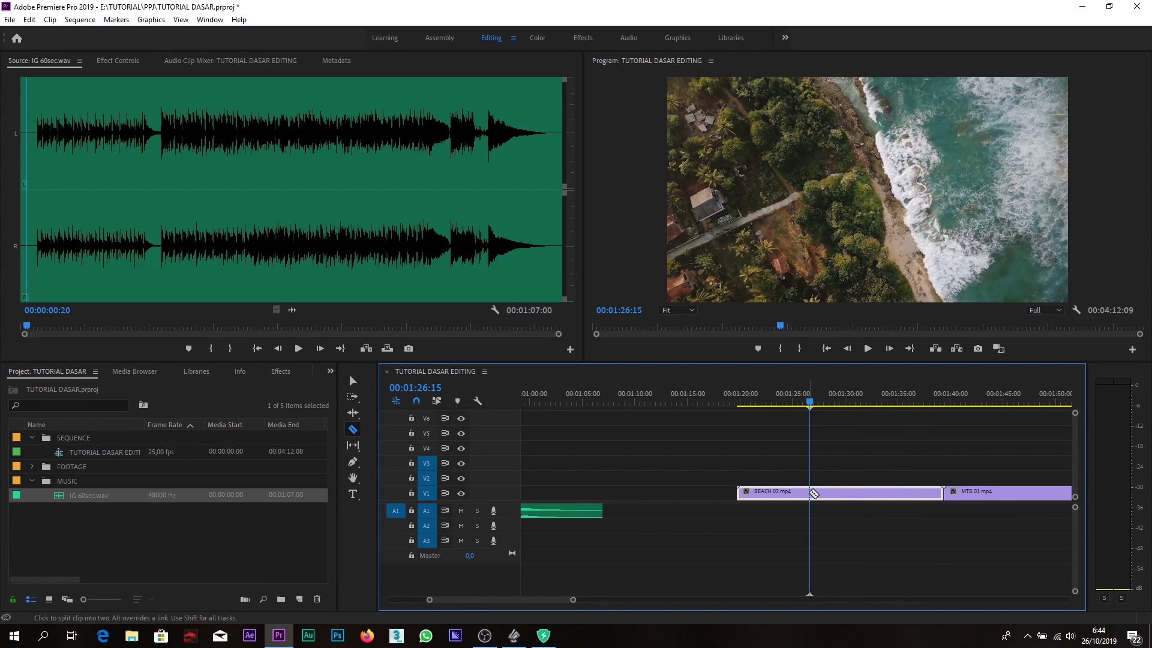
click(810, 492)
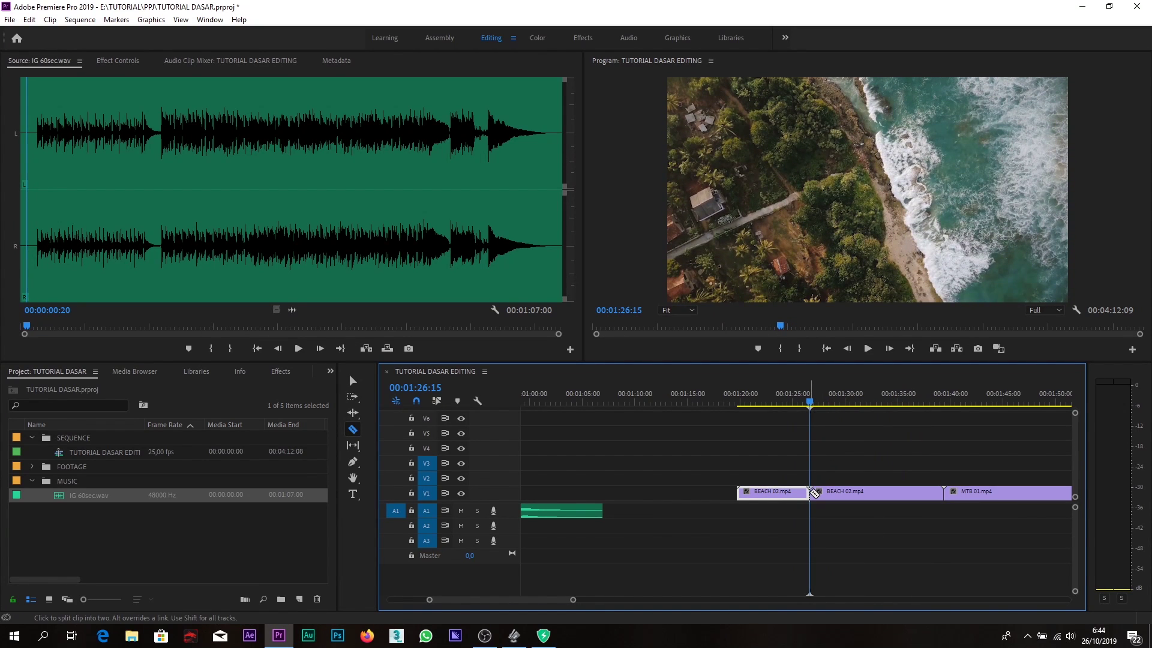
Play the sequence on to 00:01:30:09, pause there and cut BEACH 02.mp4 a second time with the Razor tool
key(space)
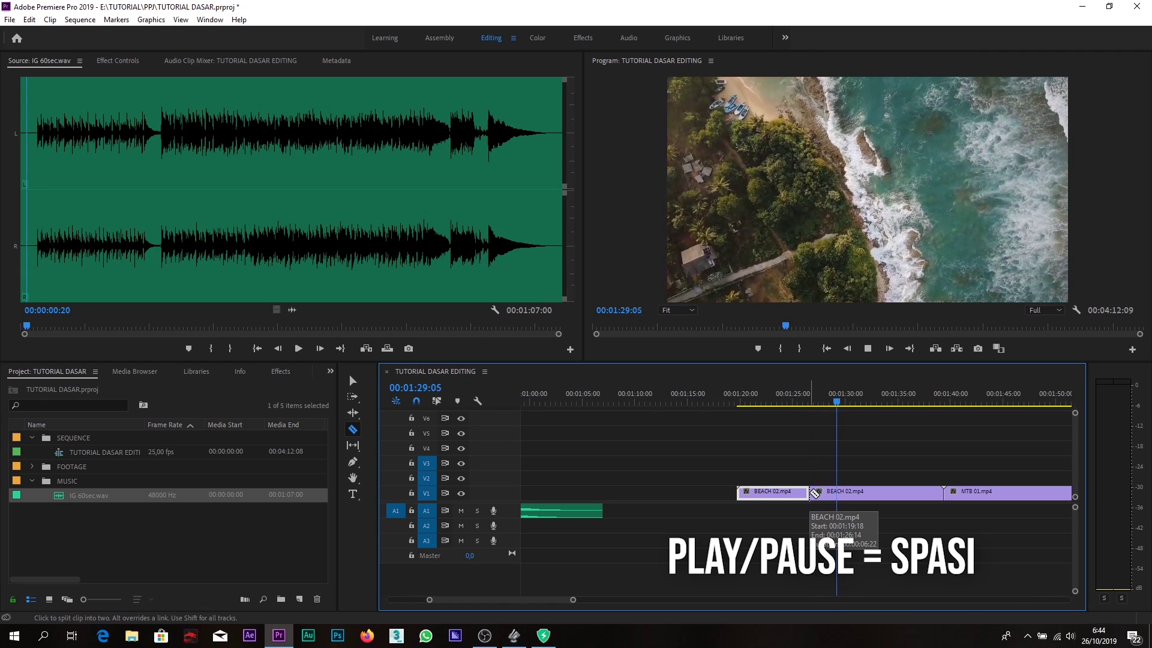
key(space)
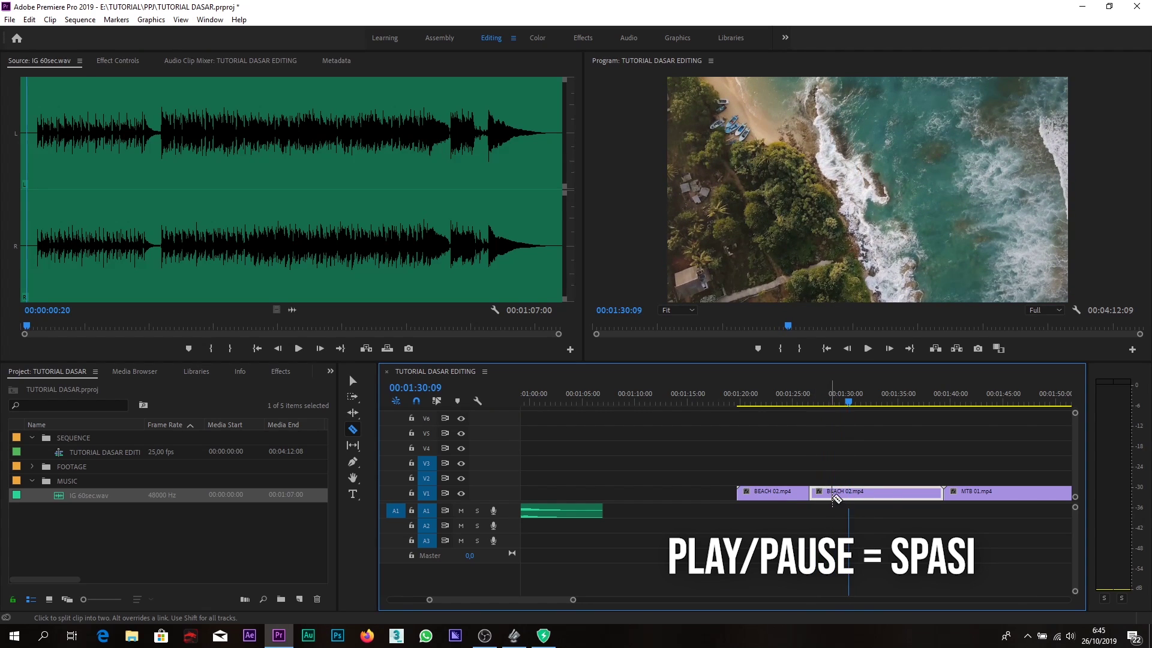
click(850, 492)
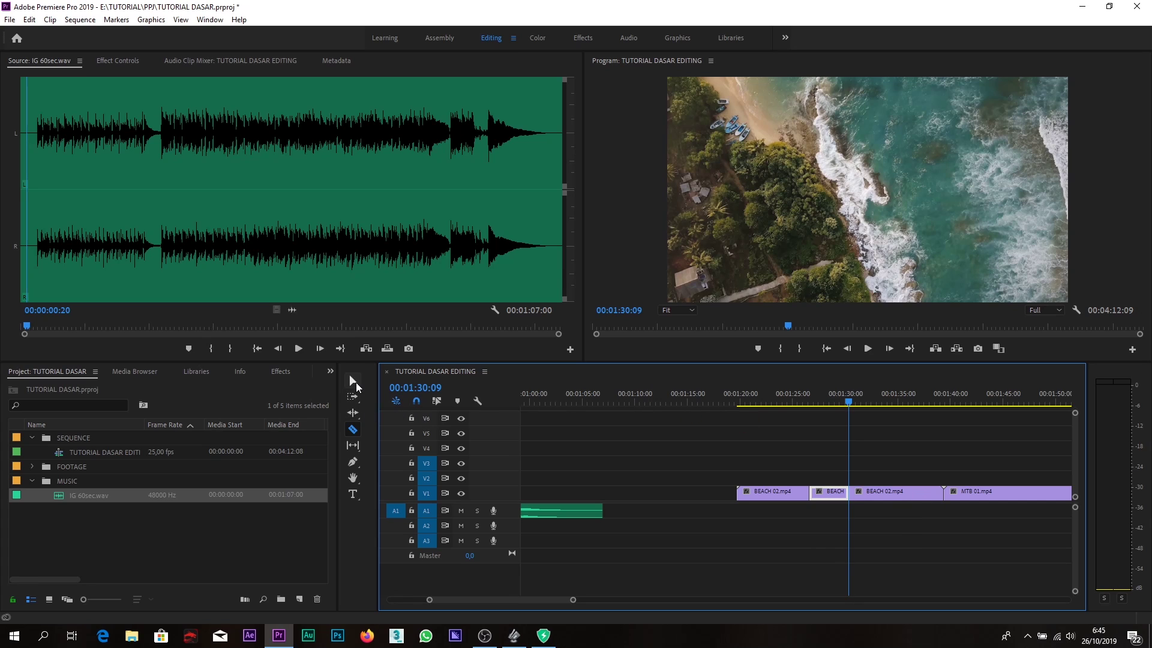
With the Selection tool, move the middle BEACH 02.mp4 segment up to track V2 and play it from near its beginning
click(354, 382)
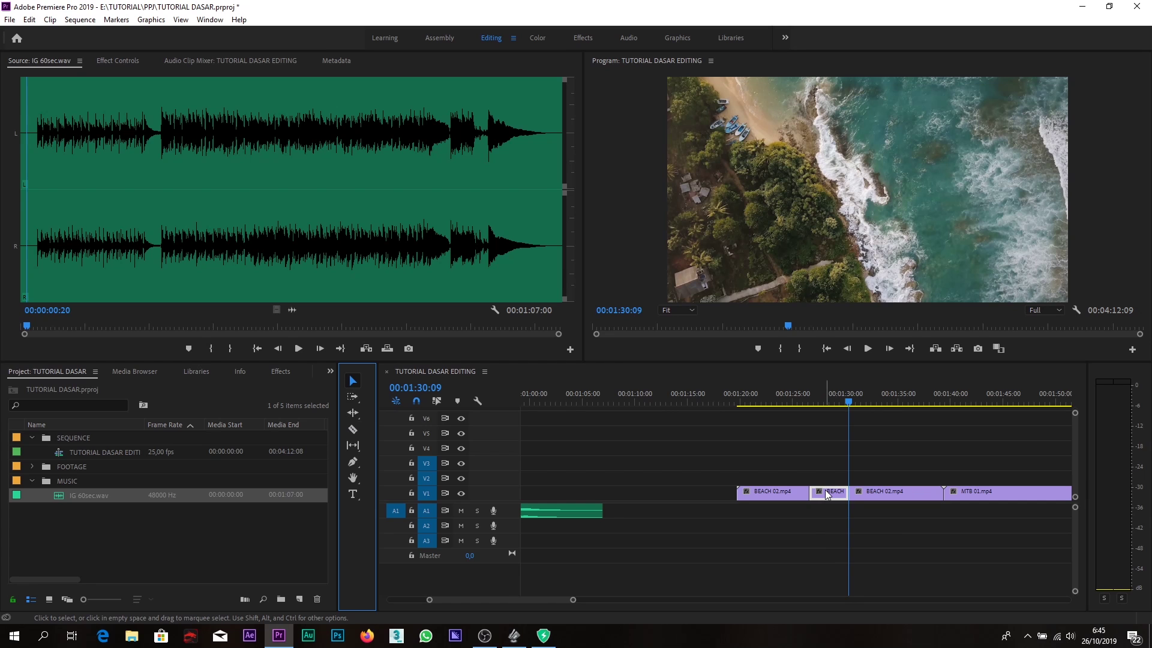
drag(826, 495, 827, 478)
drag(835, 405, 815, 403)
key(space)
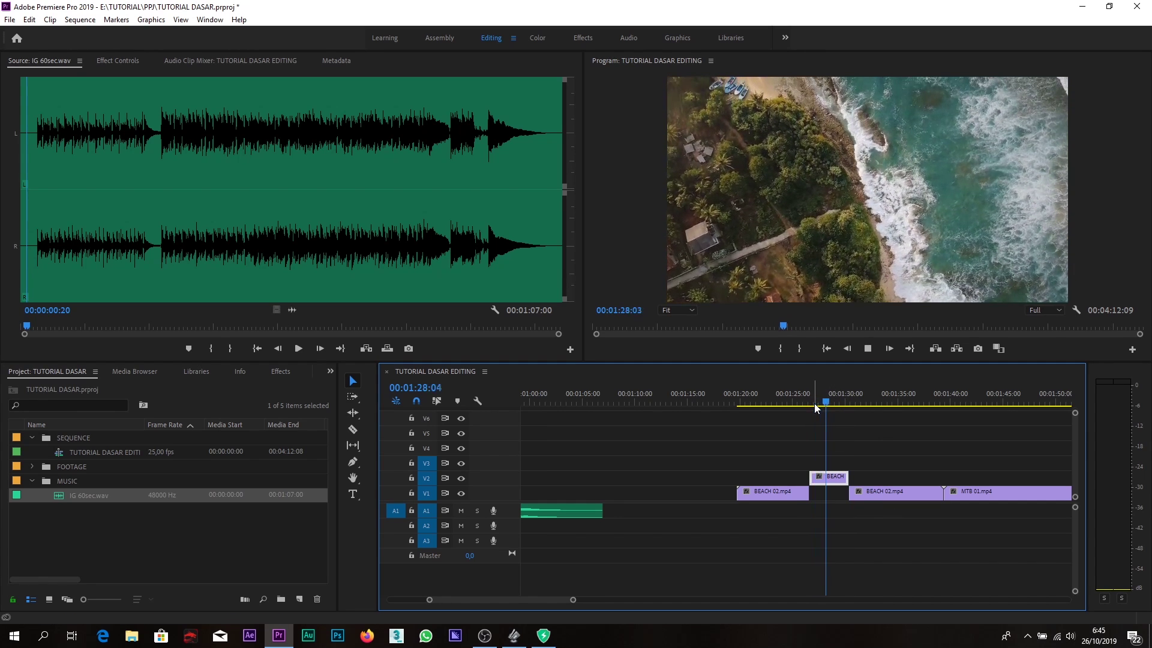
Replay the BEACH 02.mp4 segment on track V2 and scrub through its final part to review it
key(space)
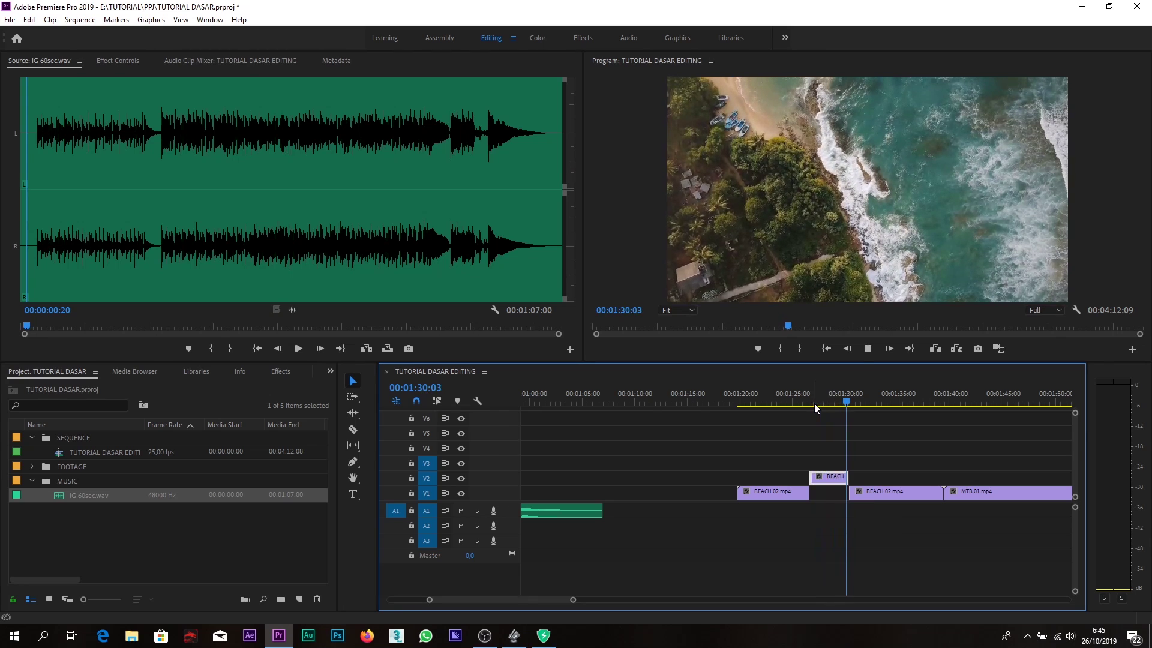
drag(829, 477, 828, 483)
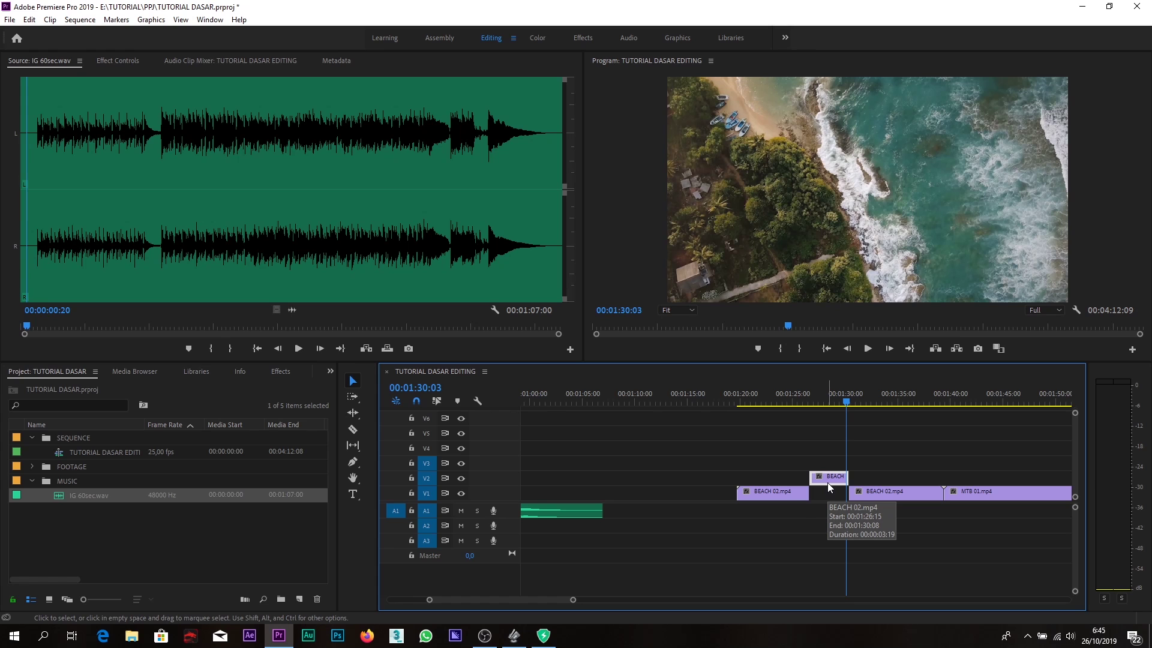
drag(824, 395, 812, 396)
key(space)
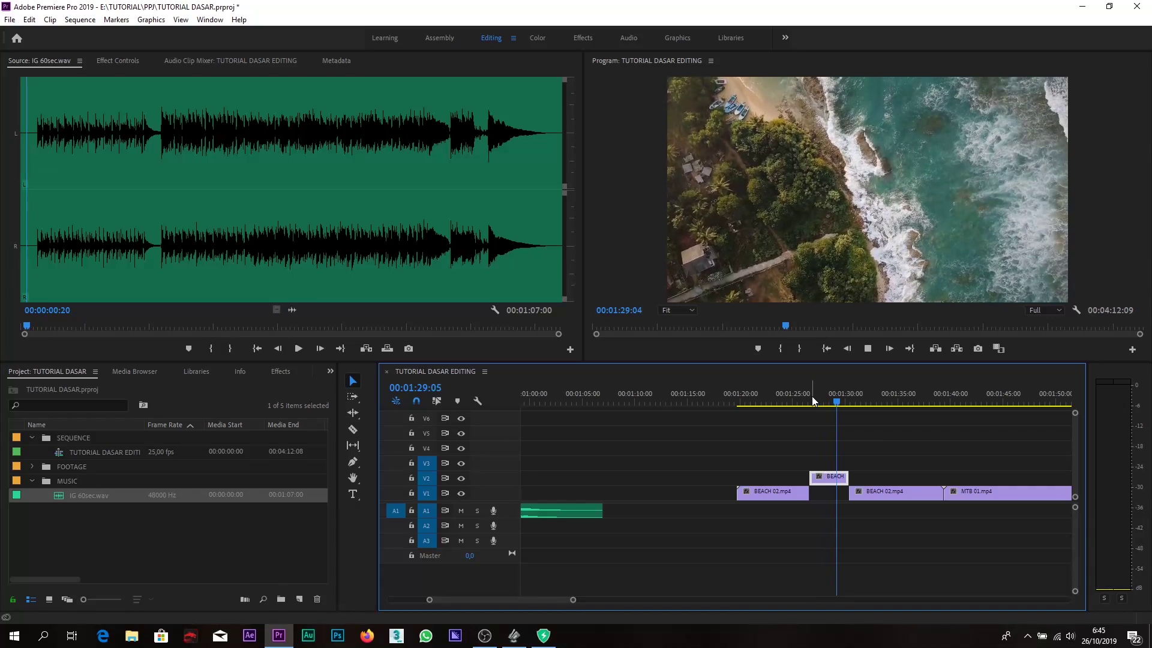
key(space)
mouse_move(840, 396)
mouse_down()
mouse_move(818, 398)
mouse_move(845, 400)
mouse_up()
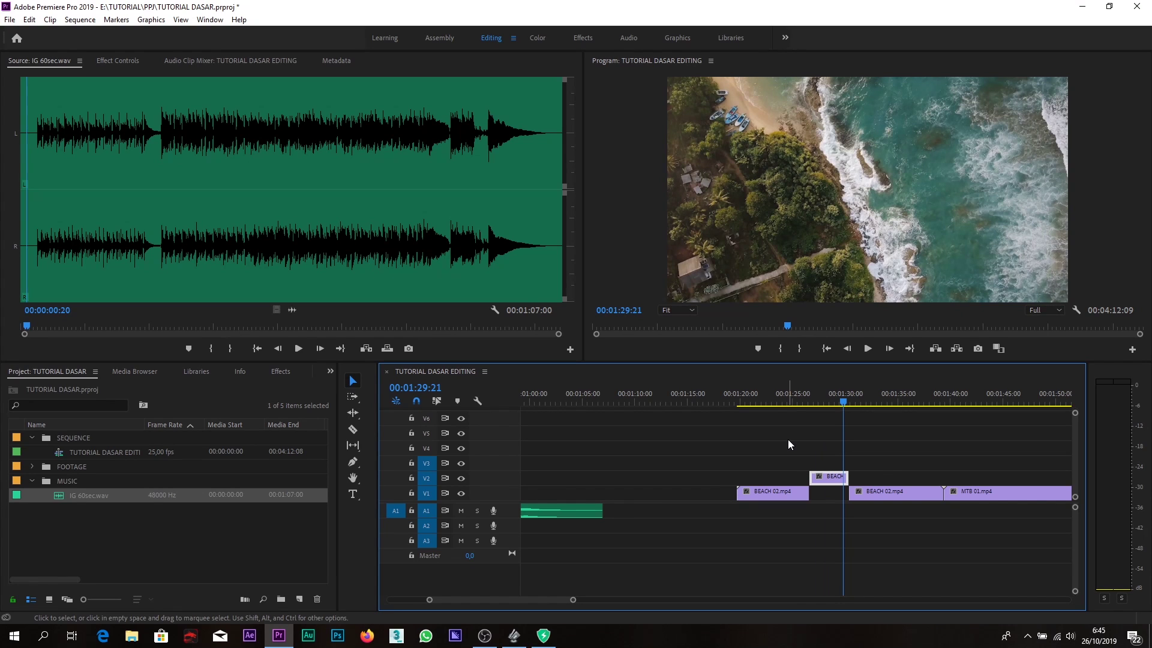
Play MTB 01.mp4 on track V1 from near its beginning to look for a part worth keeping
key(minus)
click(877, 393)
key(equal)
key(equal)
key(equal)
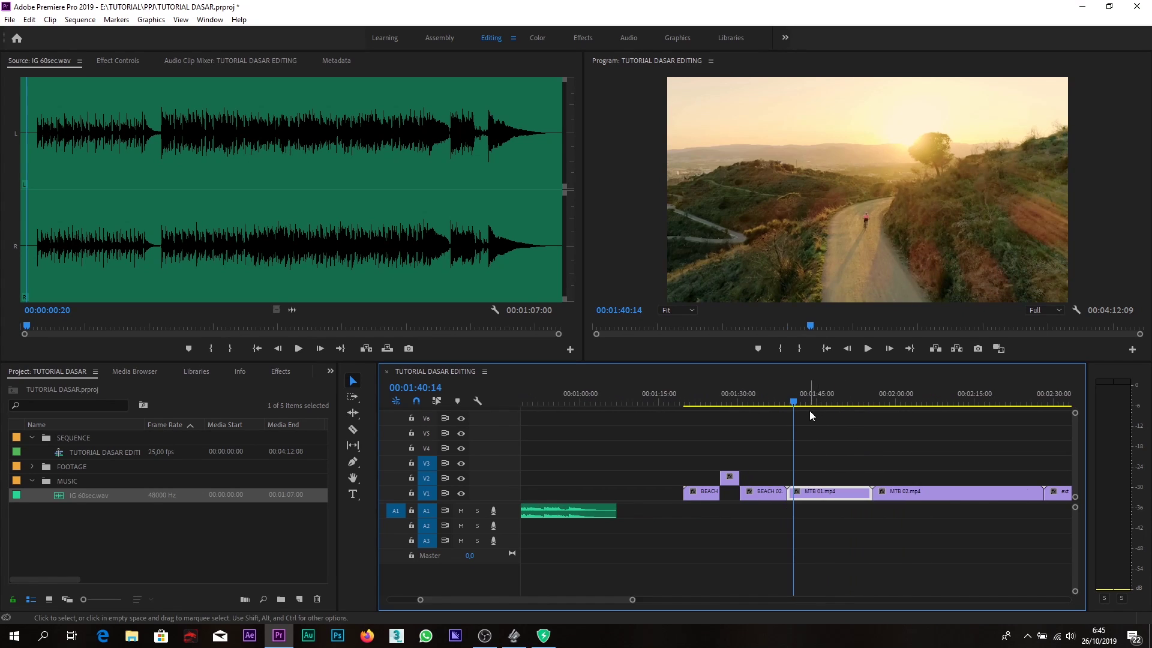
key(minus)
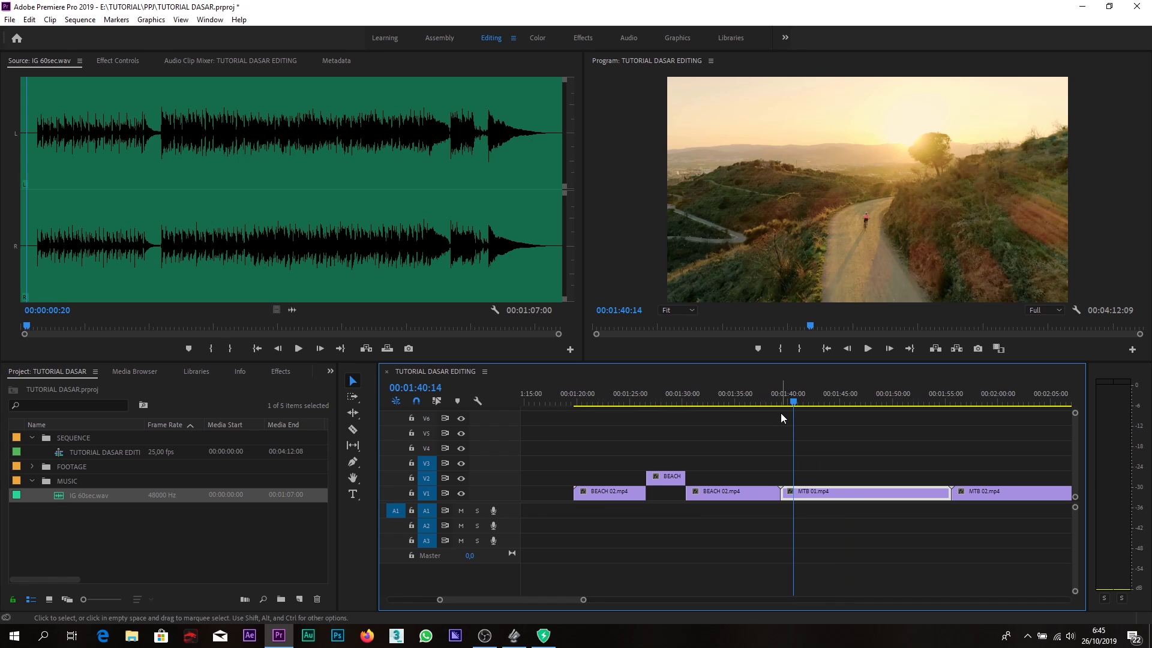
drag(792, 395, 786, 422)
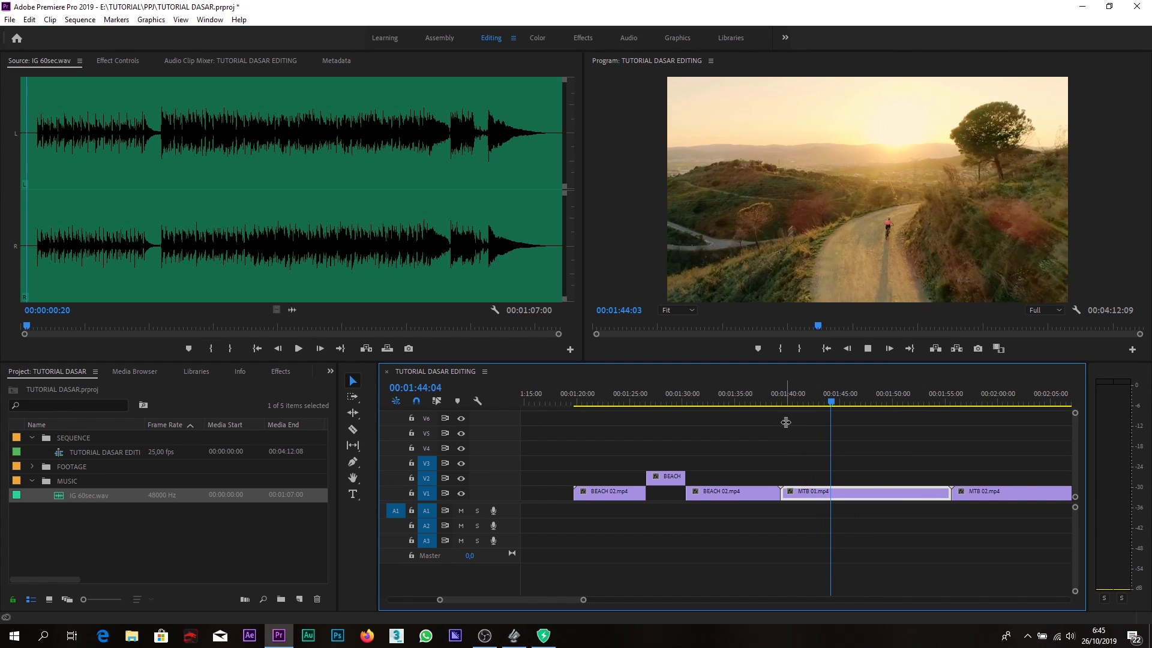
Position the playhead at 00:01:45:06 in MTB 01.mp4 and split the clip there with the Razor tool
key(minus)
key(minus)
key(minus)
key(equal)
key(equal)
key(equal)
key(equal)
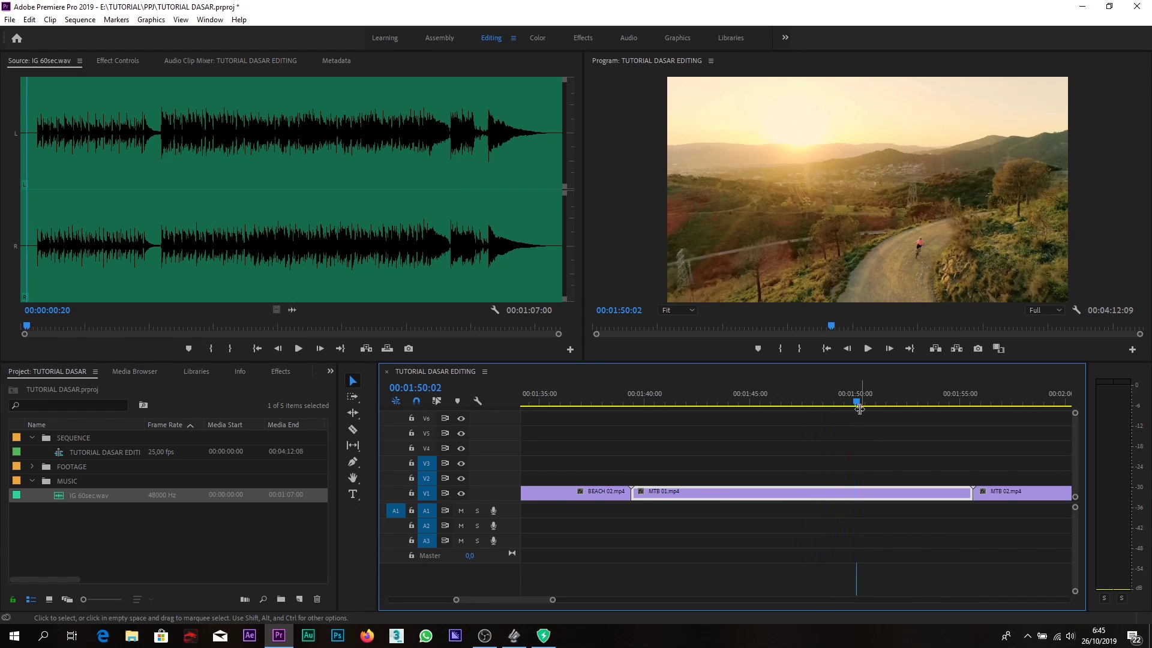
drag(855, 394, 759, 424)
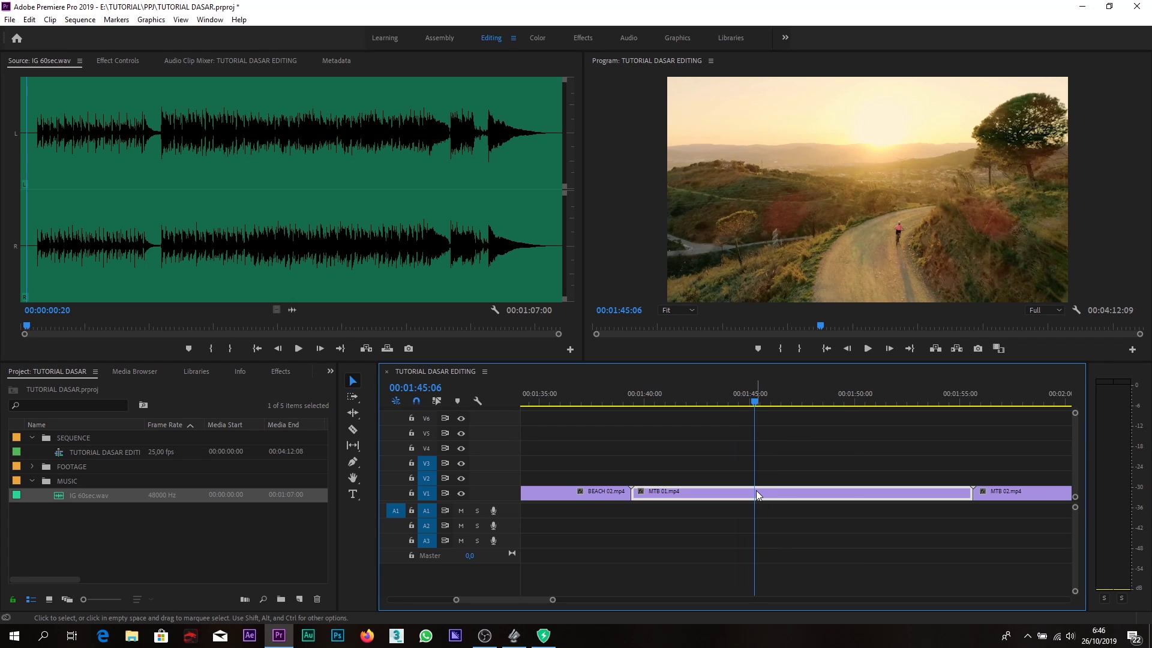
click(353, 429)
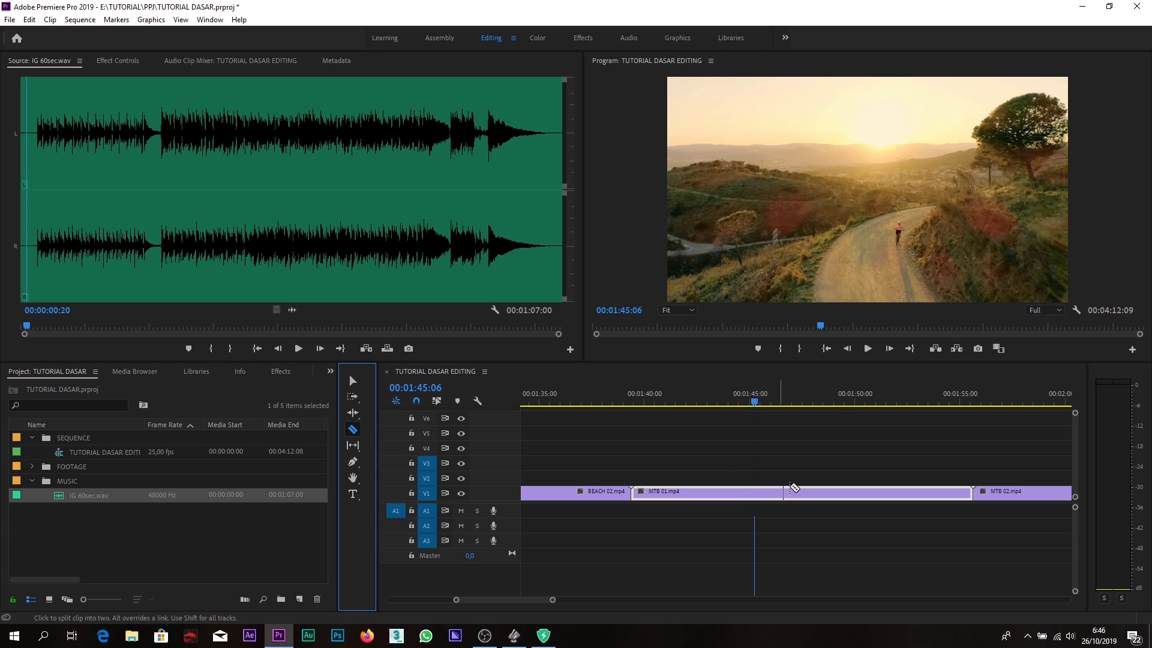
click(756, 493)
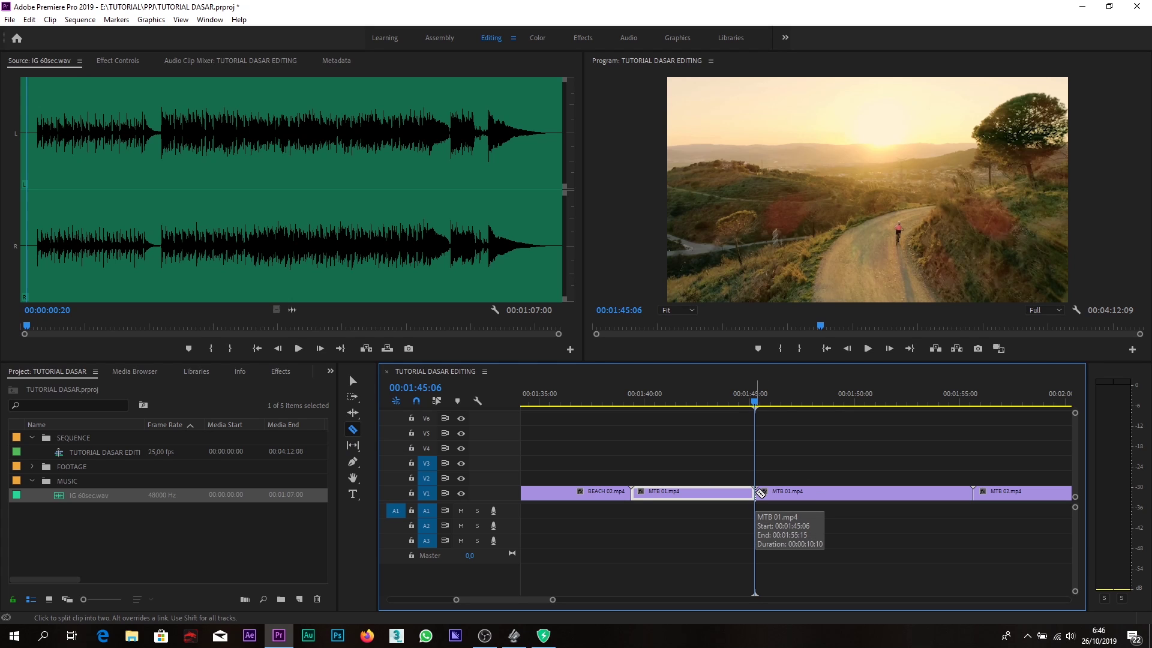
Play the sequence on to 00:01:50:03, pause there and cut MTB 01.mp4 a second time
key(space)
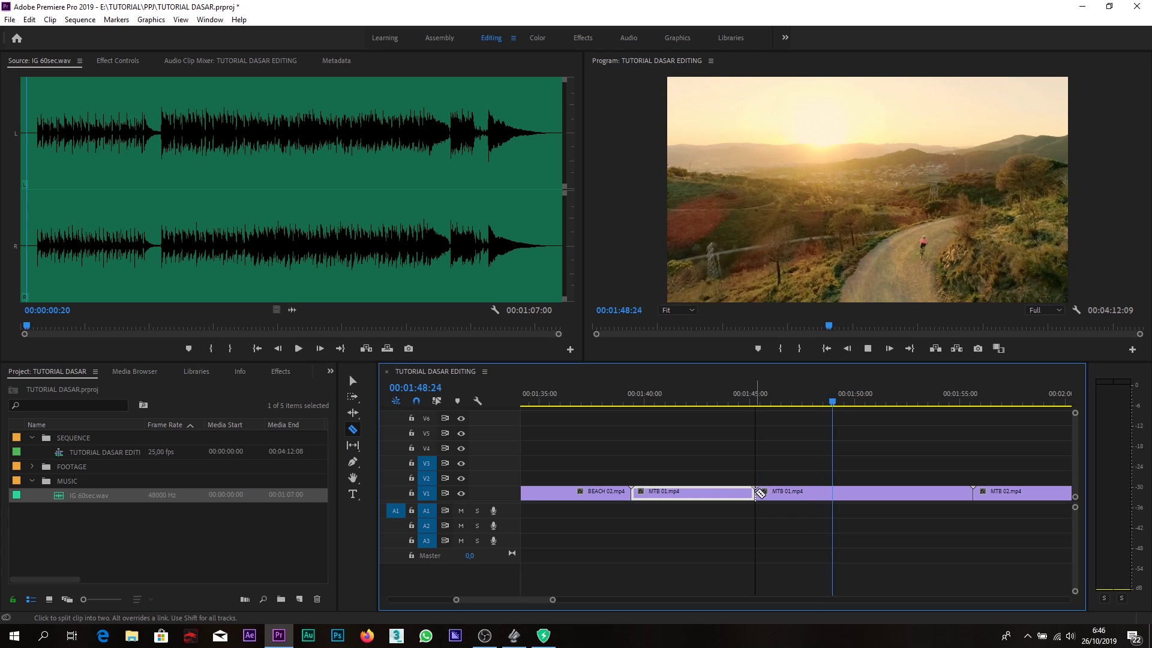
key(space)
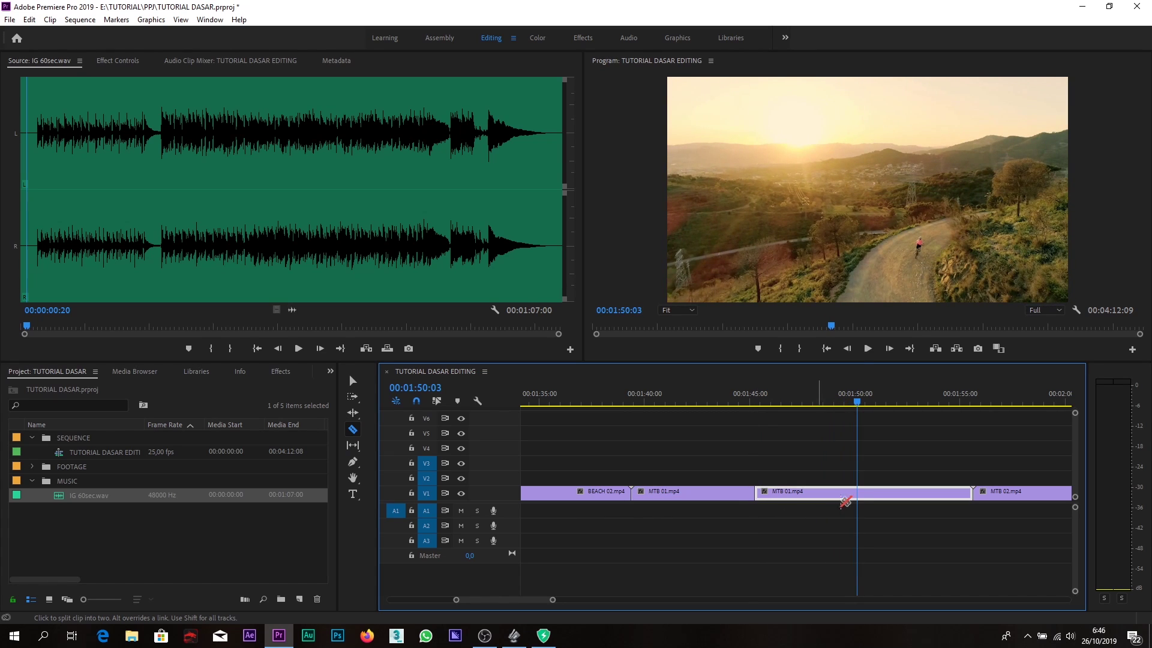
click(857, 493)
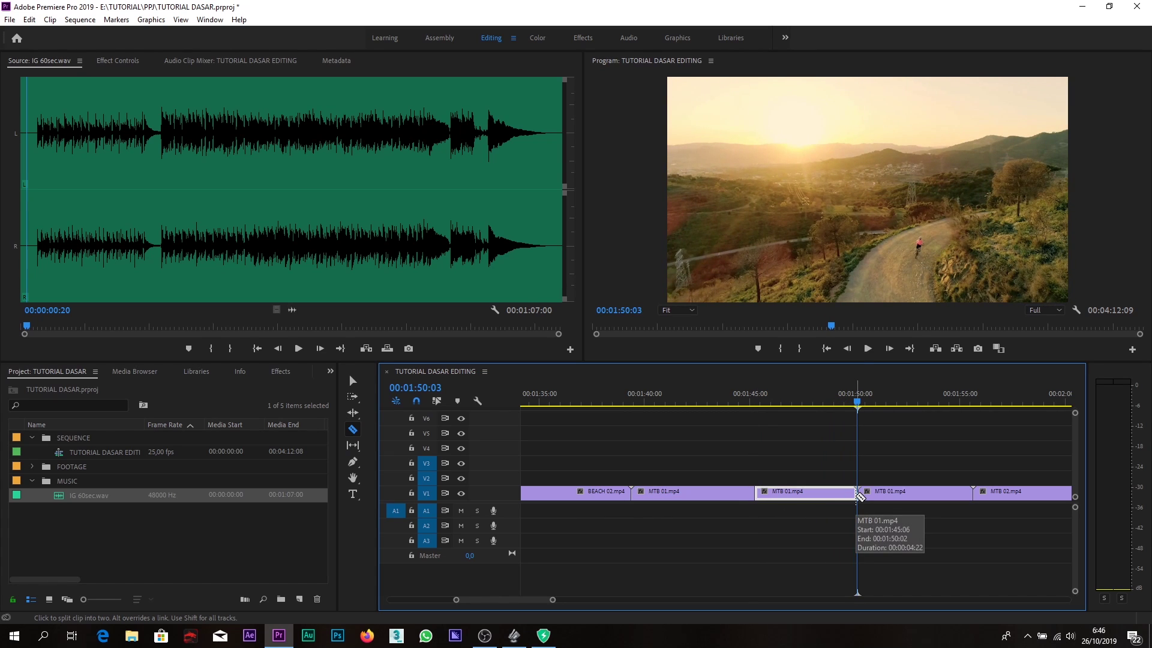
With the Selection tool, move the middle MTB 01.mp4 segment straight up to track V2
key(v)
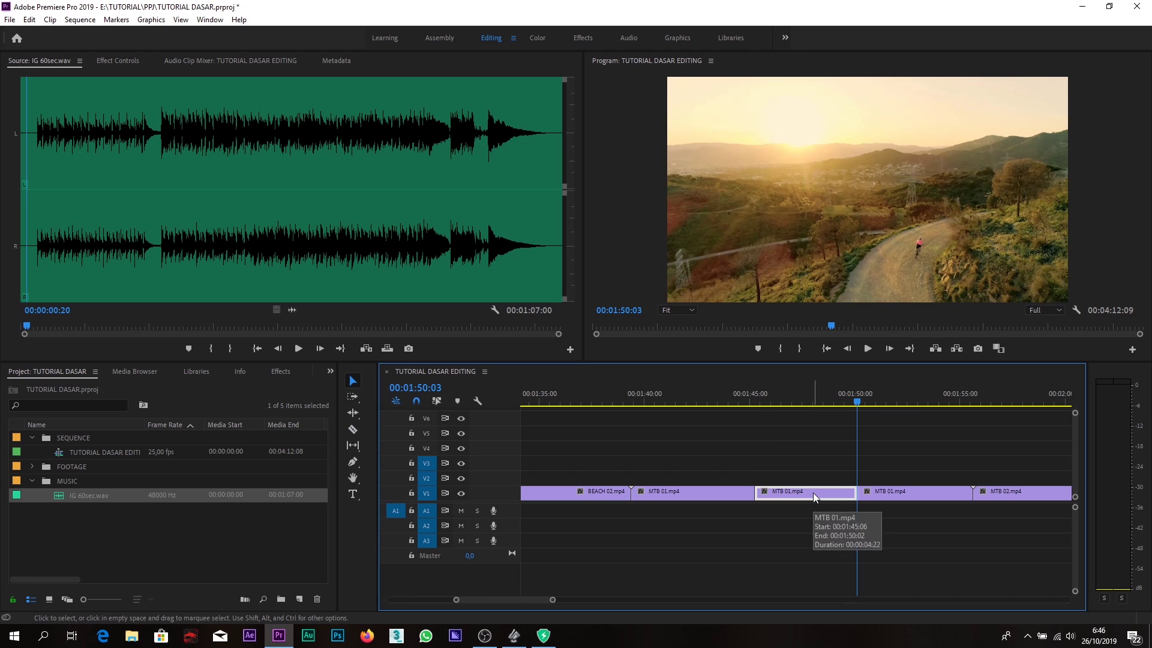
drag(813, 493, 814, 478)
scroll(813, 475, down, 5)
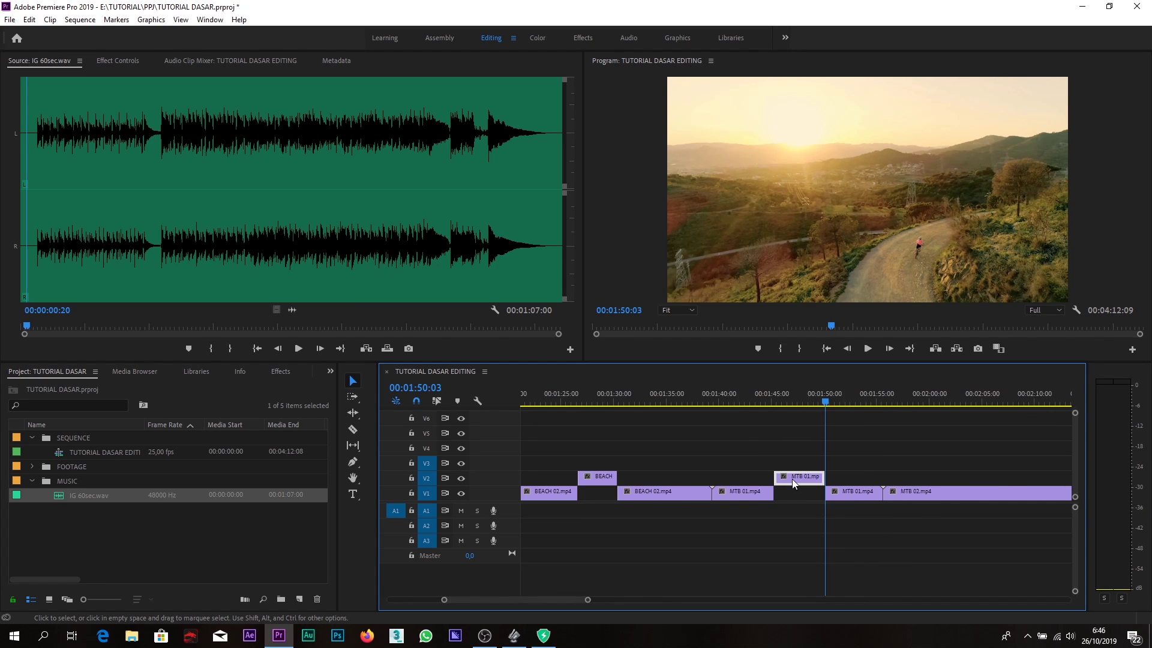
Scrub the playhead to 00:02:12:19 in MTB 02.mp4 and split the clip there with the Razor tool
click(690, 403)
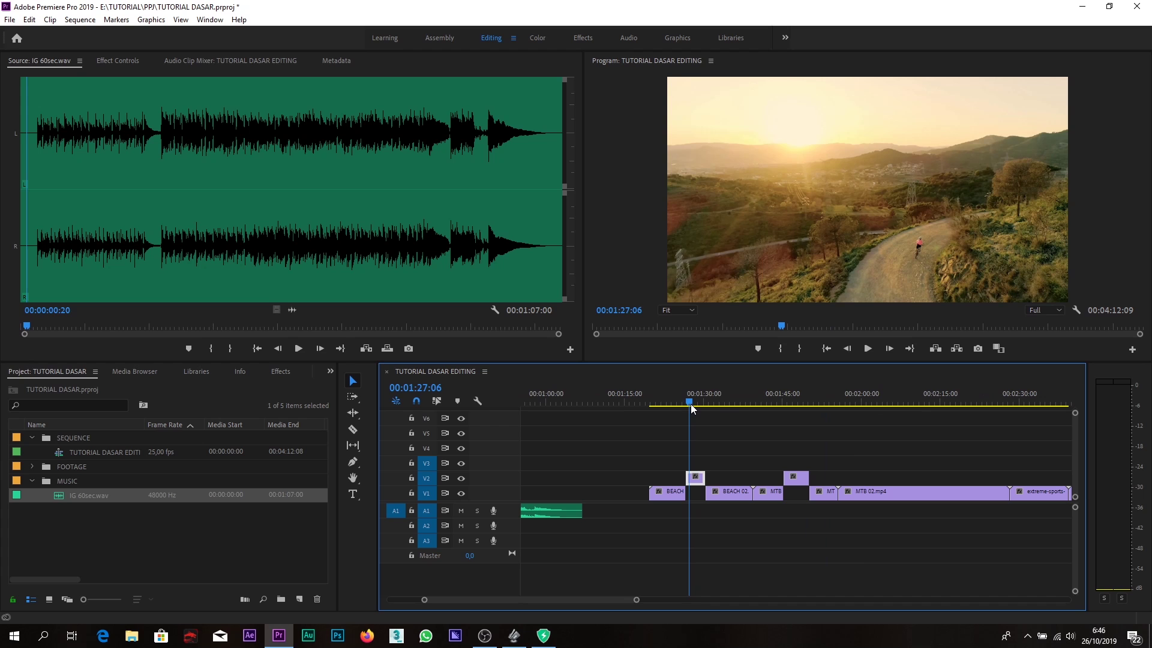
drag(690, 405, 931, 399)
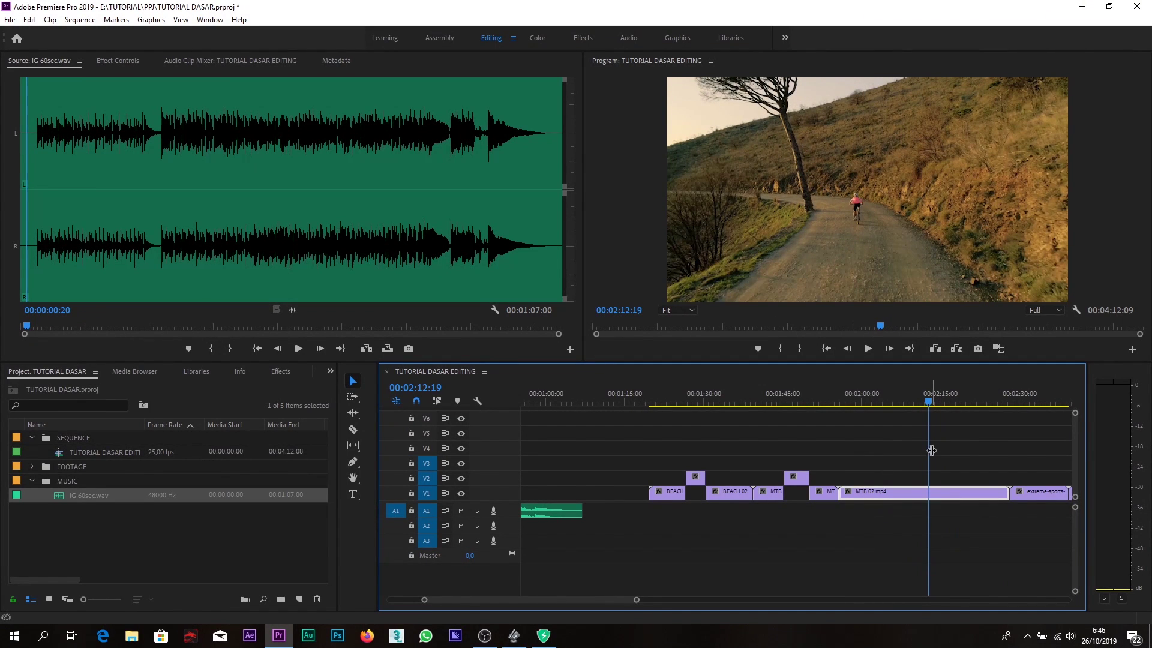
key(c)
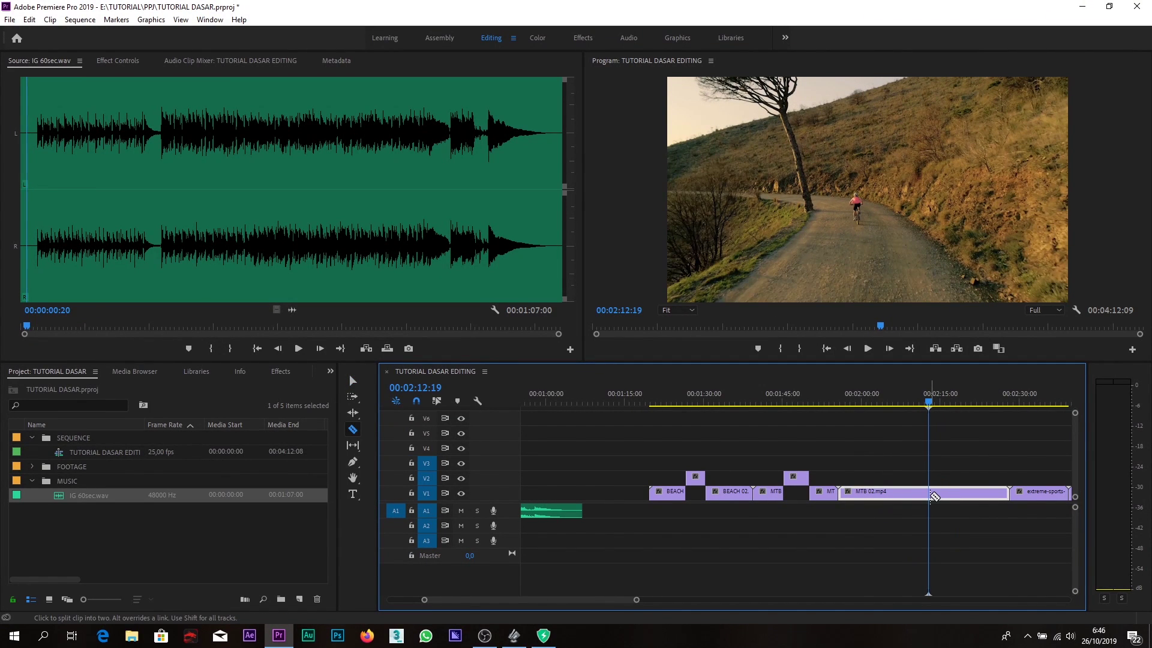
click(930, 492)
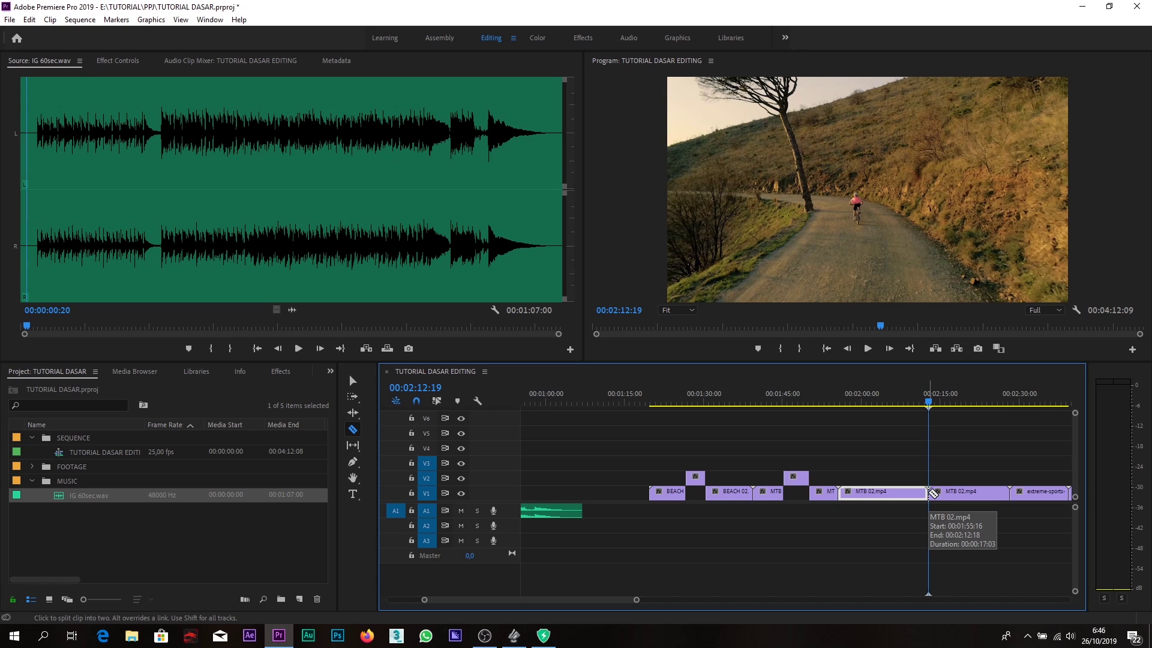
Play the sequence on to 00:02:20:04, pause there and cut MTB 02.mp4 a second time
key(space)
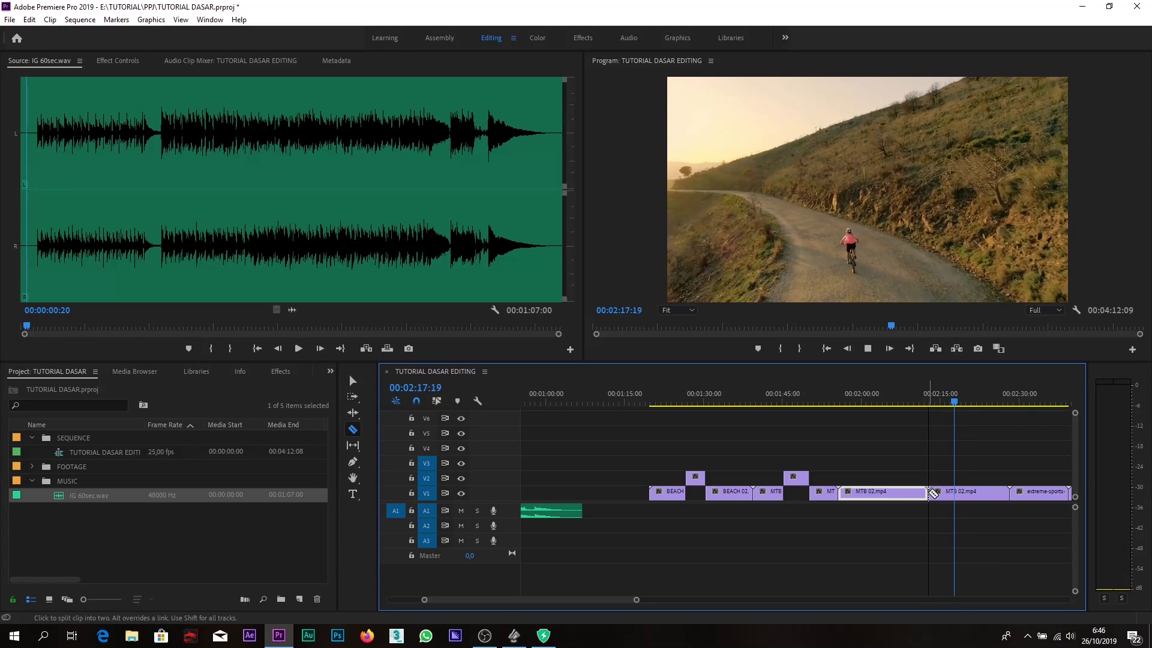
key(space)
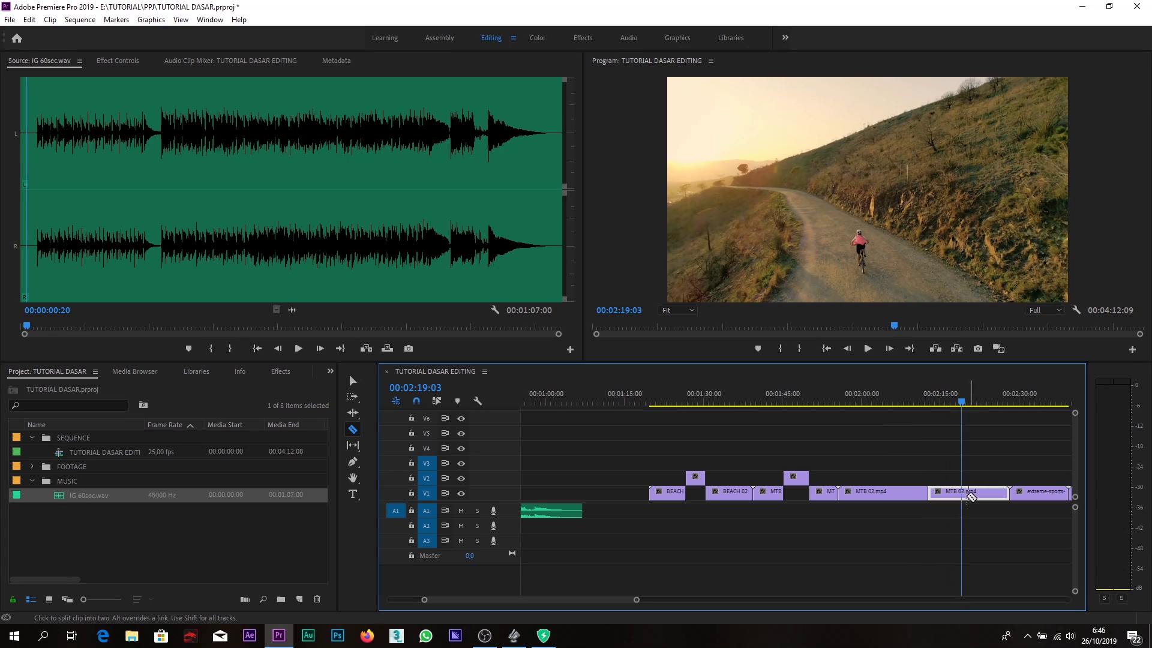
key(space)
key(space)
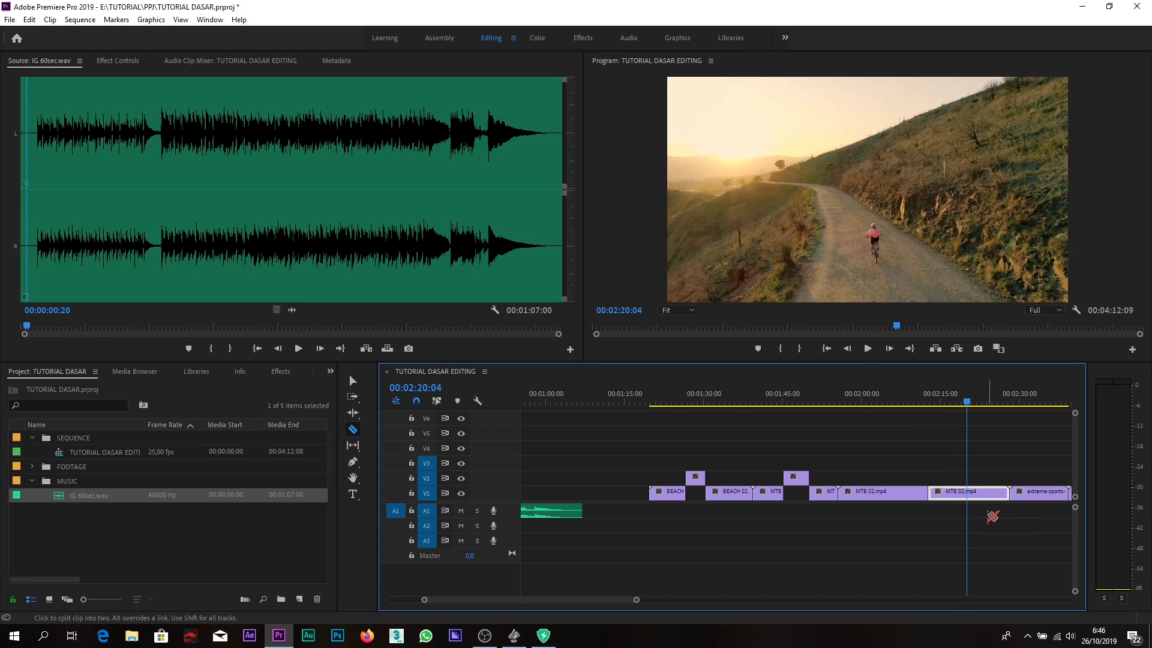
click(967, 492)
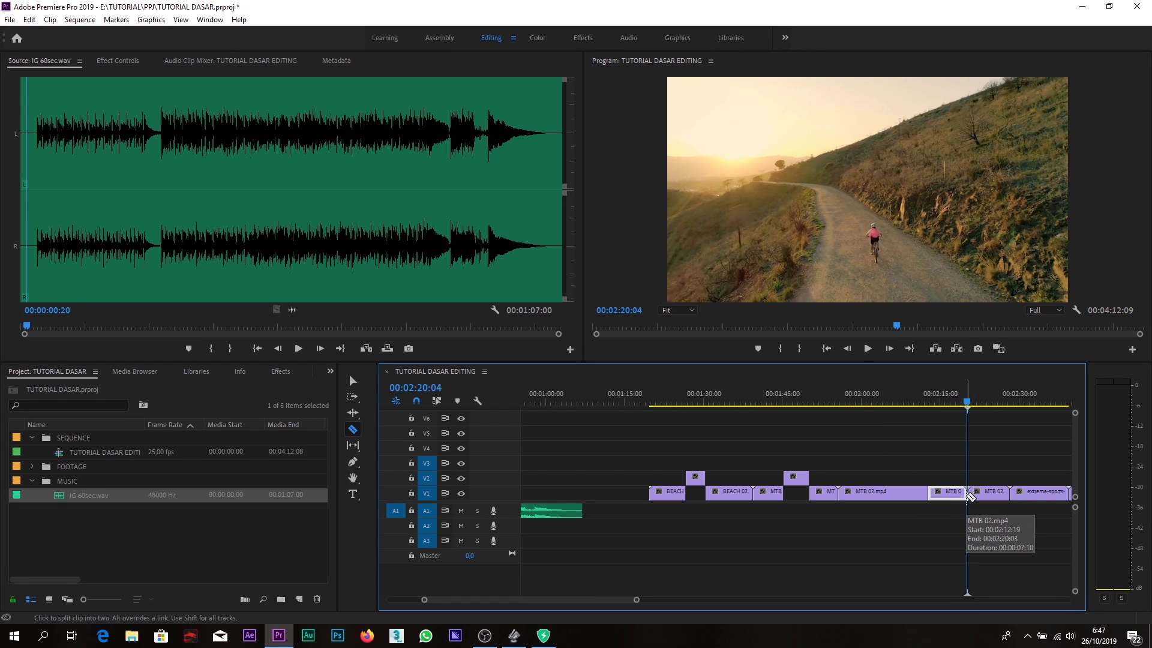
With the Selection tool, move the middle MTB 02.mp4 segment up to track V2 and place the playhead at 00:02:12:24 near its start
key(v)
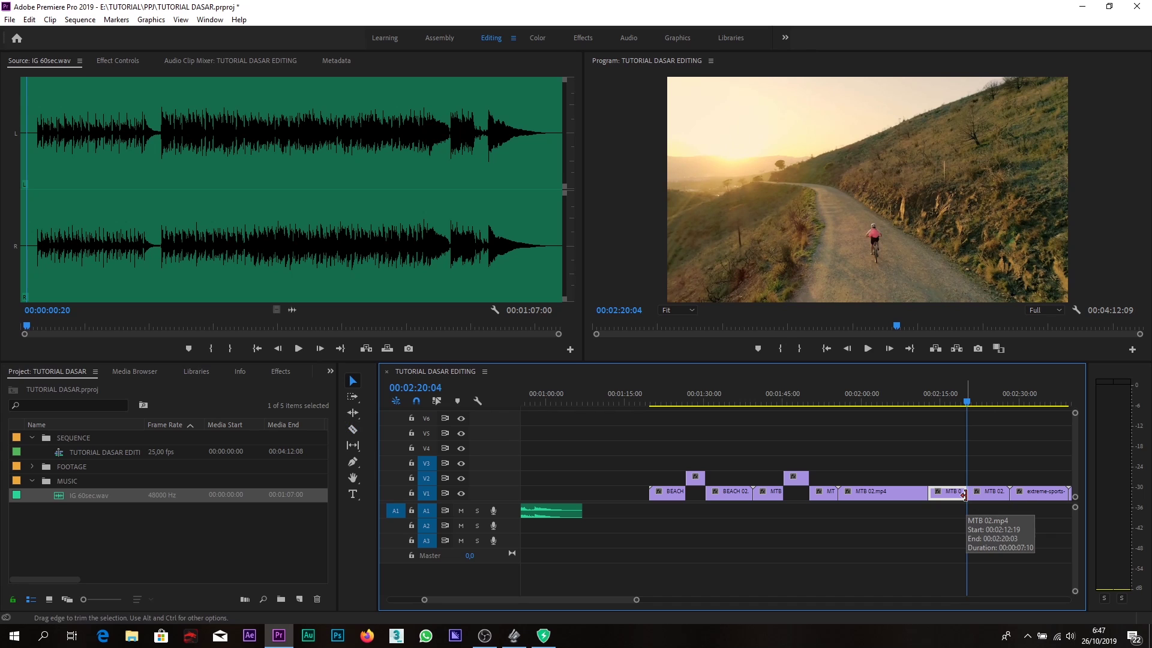
drag(945, 492, 947, 480)
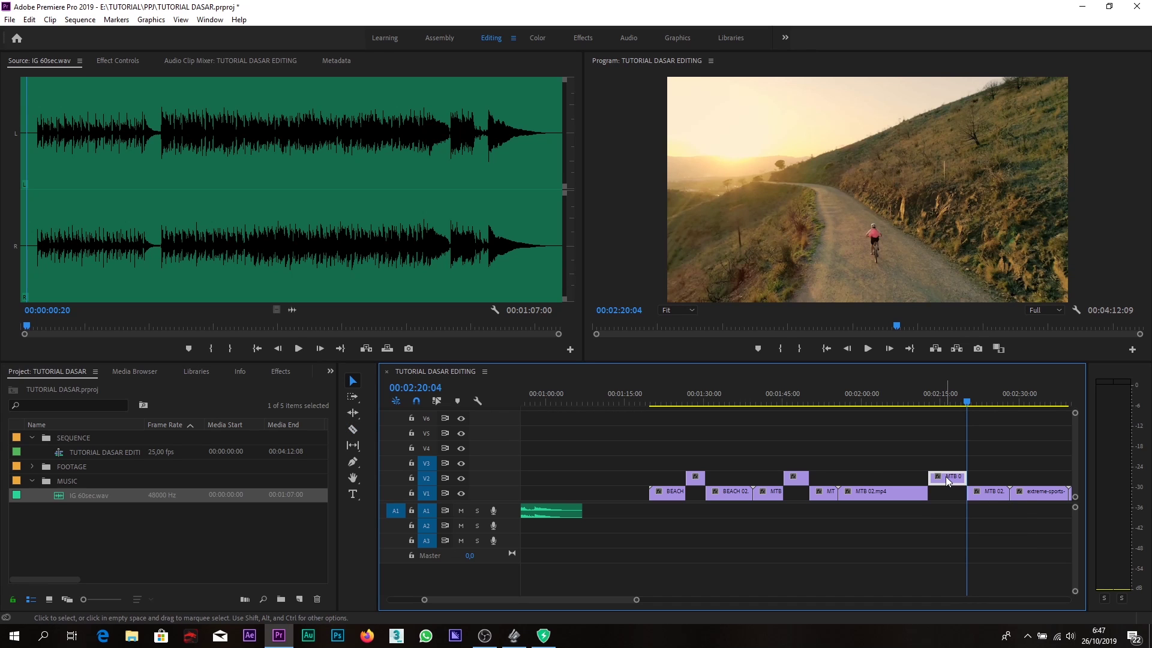
click(942, 401)
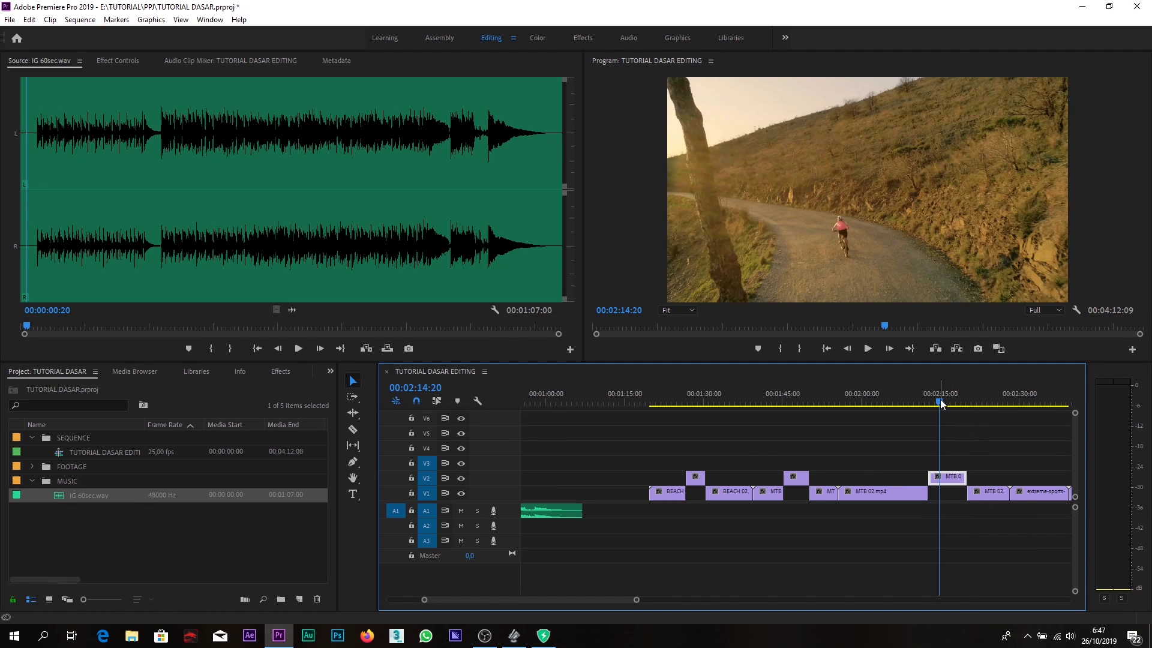
key(=)
key(=)
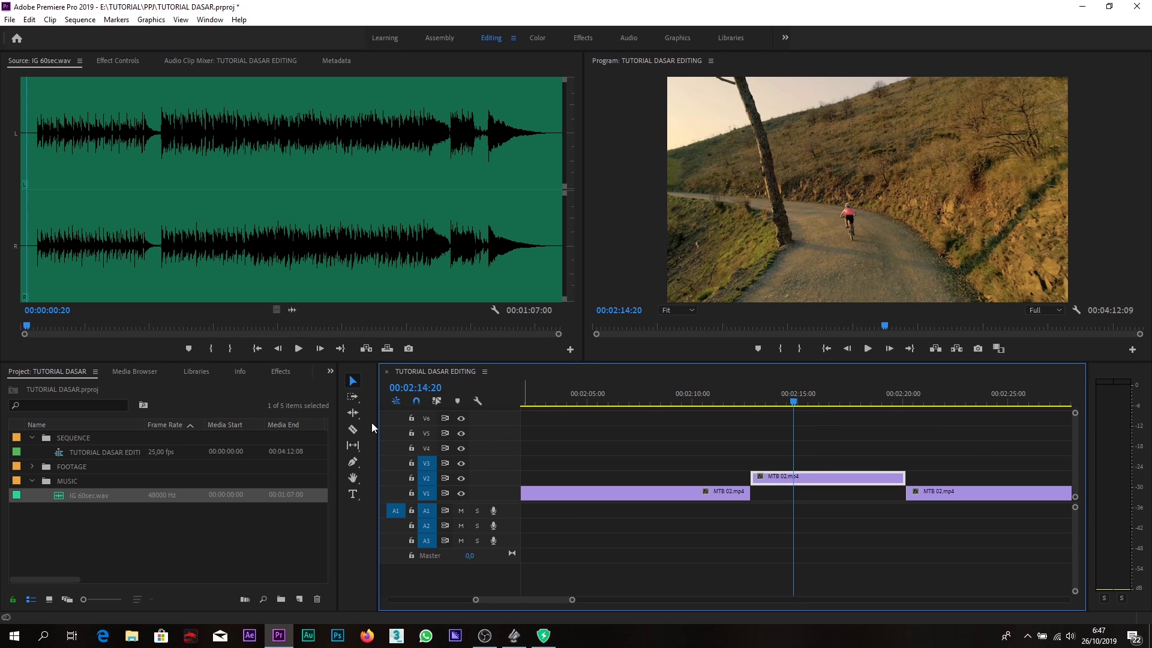
key(Up)
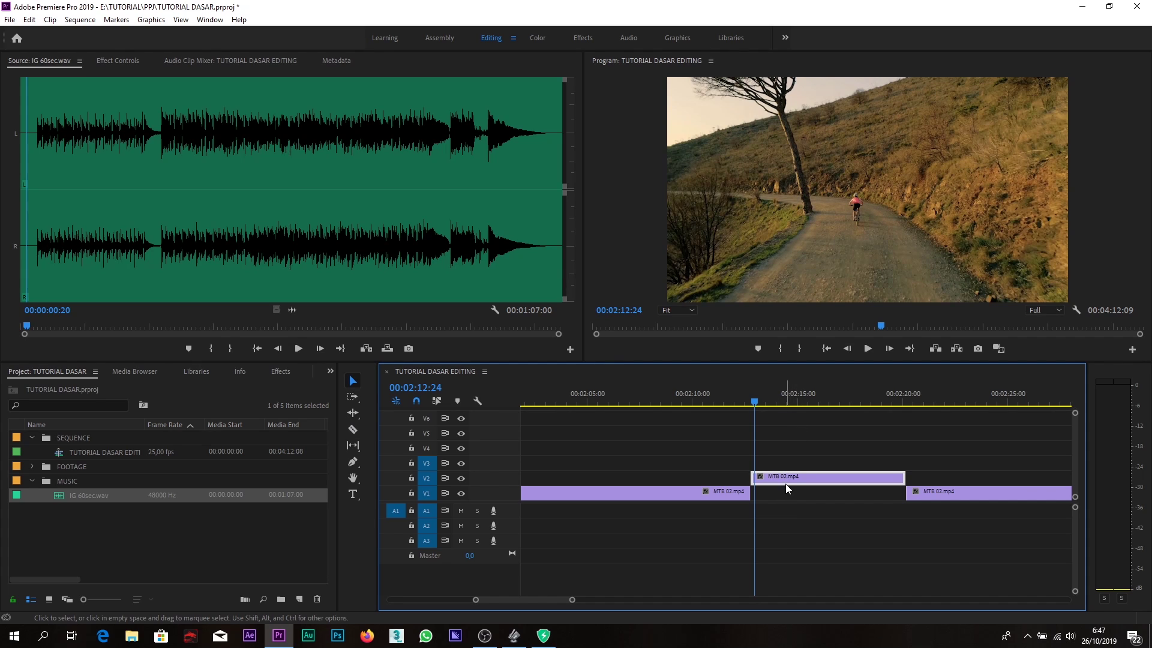
Trim the start of the V2 MTB 02.mp4 segment to about 00:02:17:05 and extend it back to the end of the preceding V1 clip
click(353, 382)
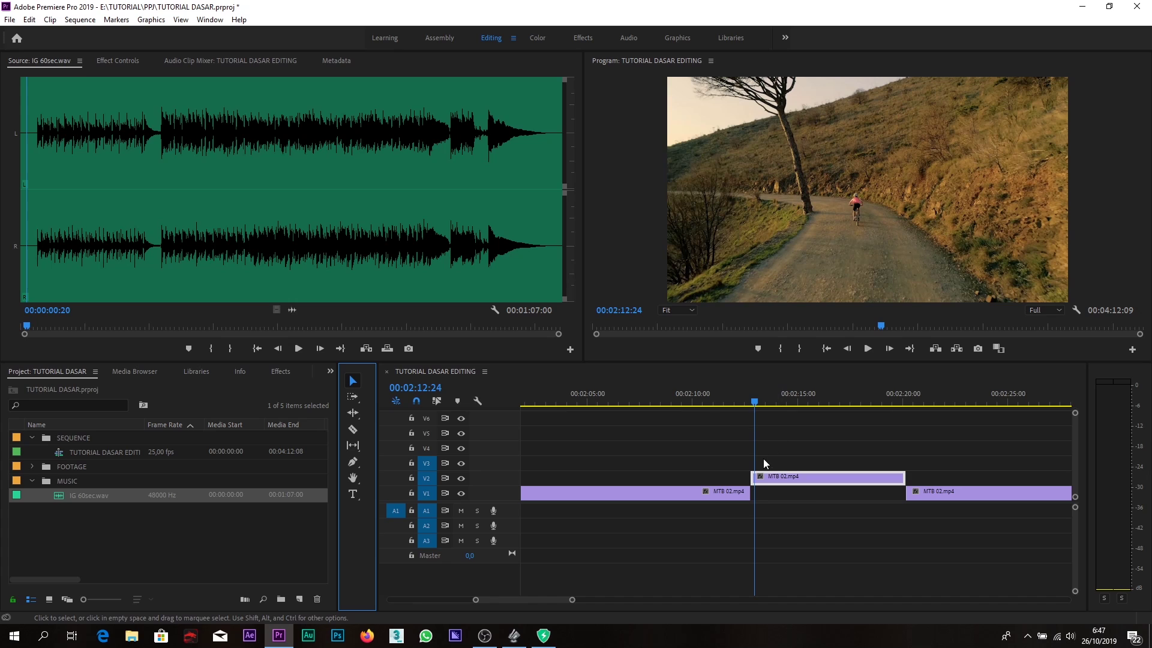
click(754, 477)
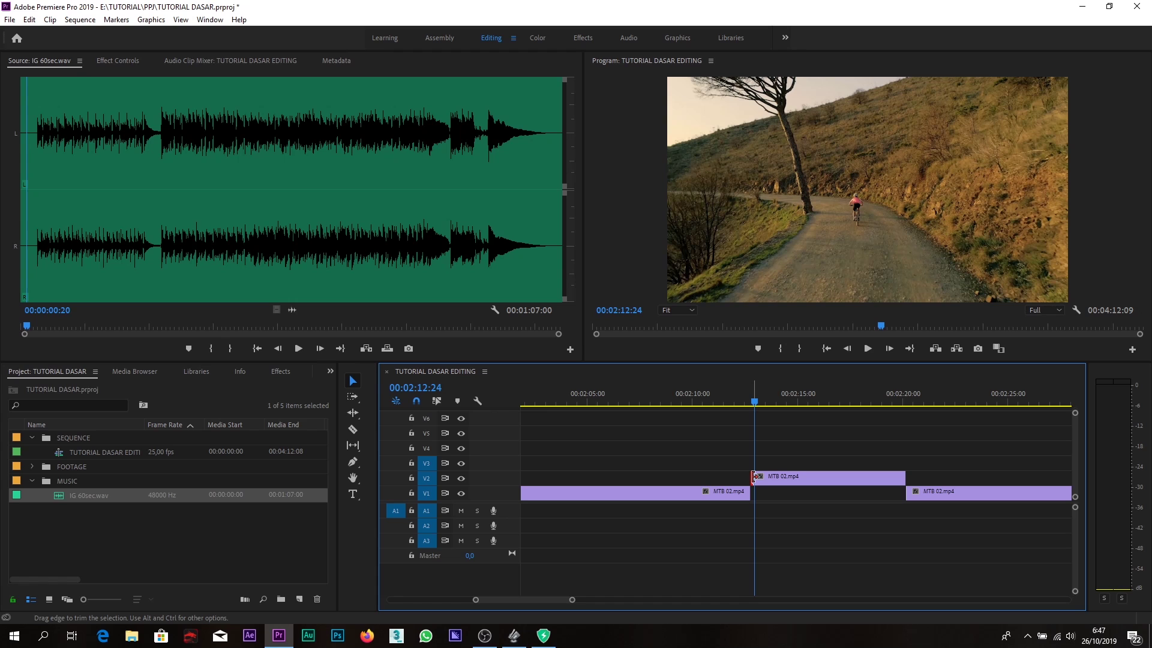
drag(754, 477, 841, 480)
click(843, 403)
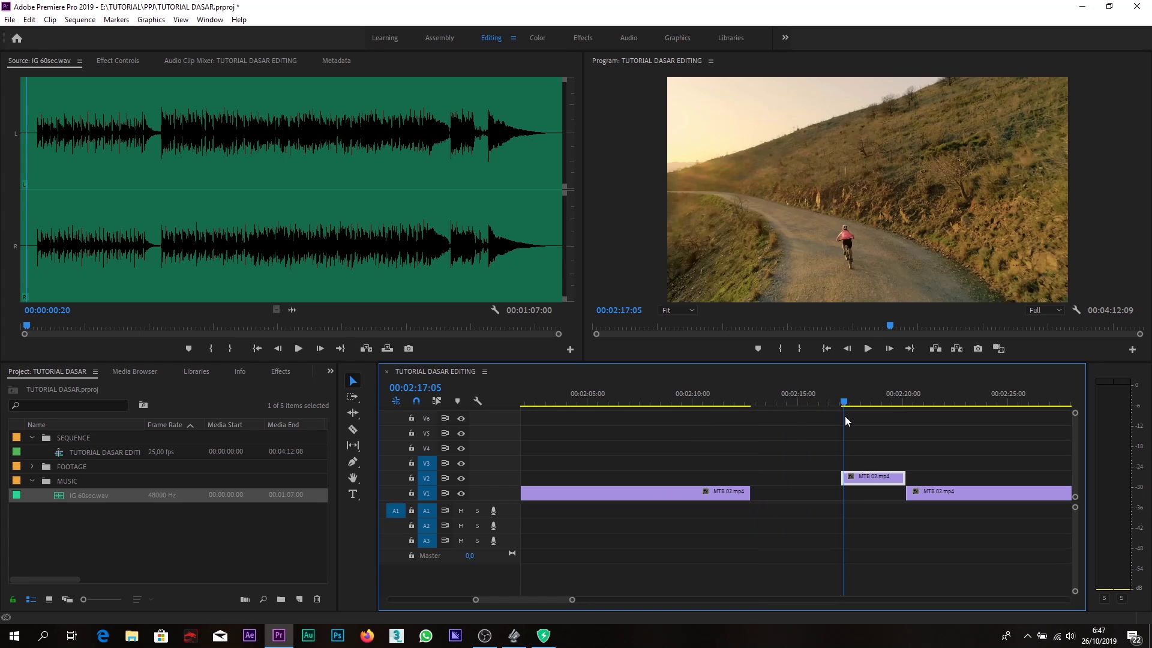
mouse_move(844, 420)
mouse_down()
mouse_move(875, 419)
mouse_move(850, 420)
mouse_up()
drag(847, 478, 752, 479)
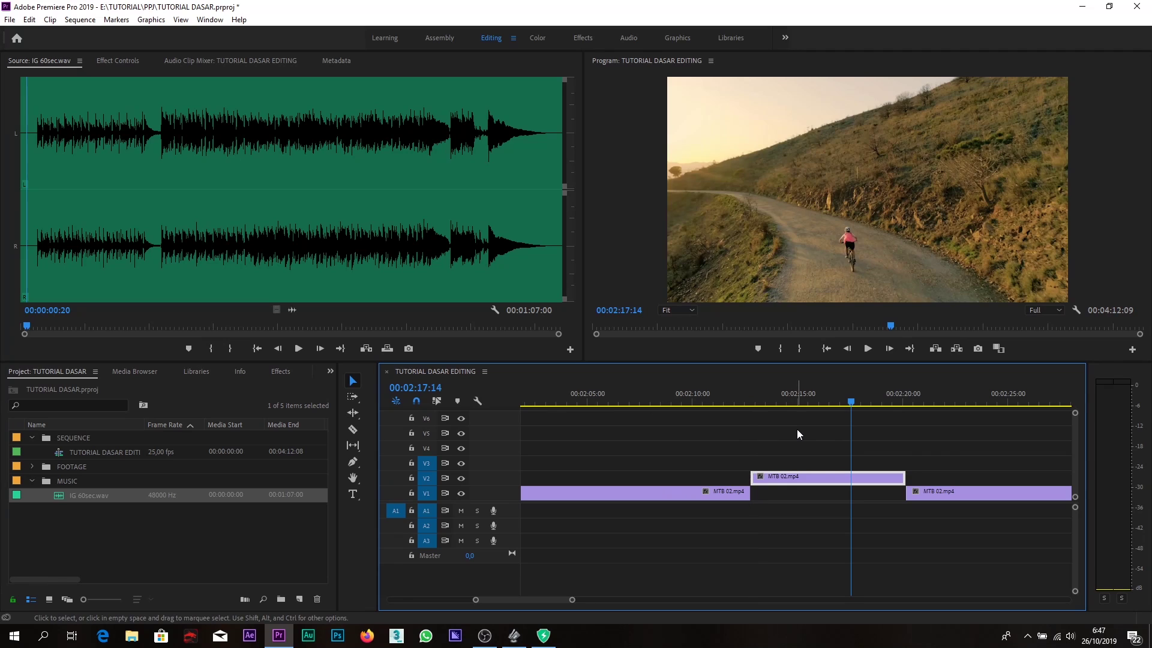
Position the playhead at 00:01:28:04 within the BEACH 02.mp4 segment on track V2, shown at a close timeline scale
key(minus)
key(minus)
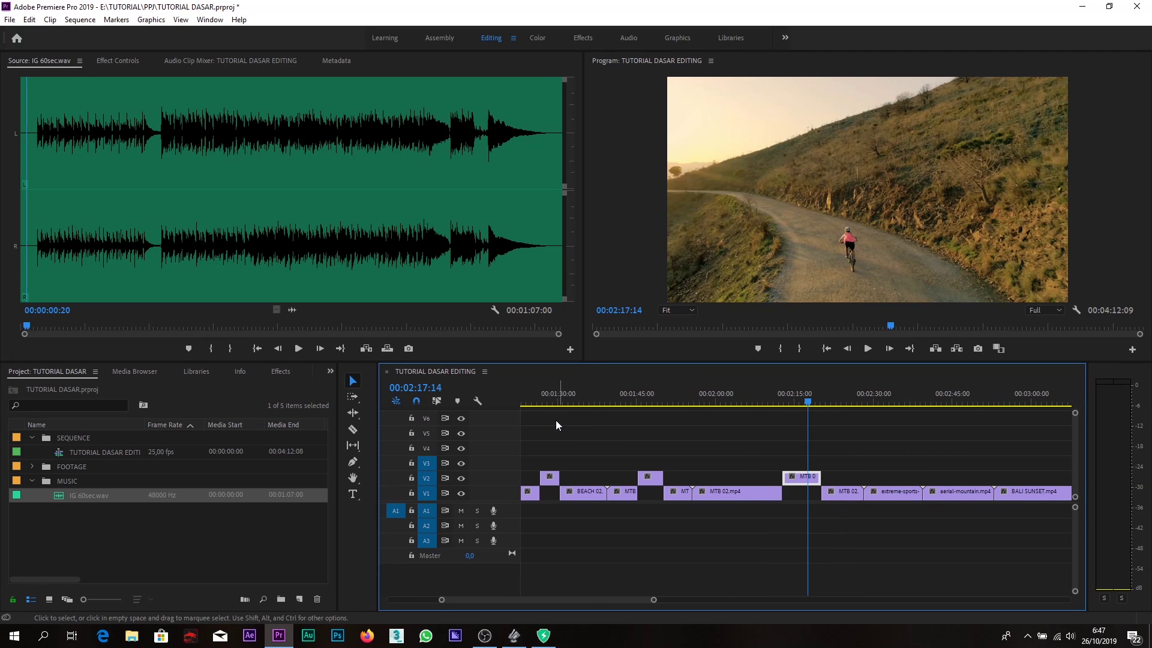
click(550, 397)
key(equal)
key(equal)
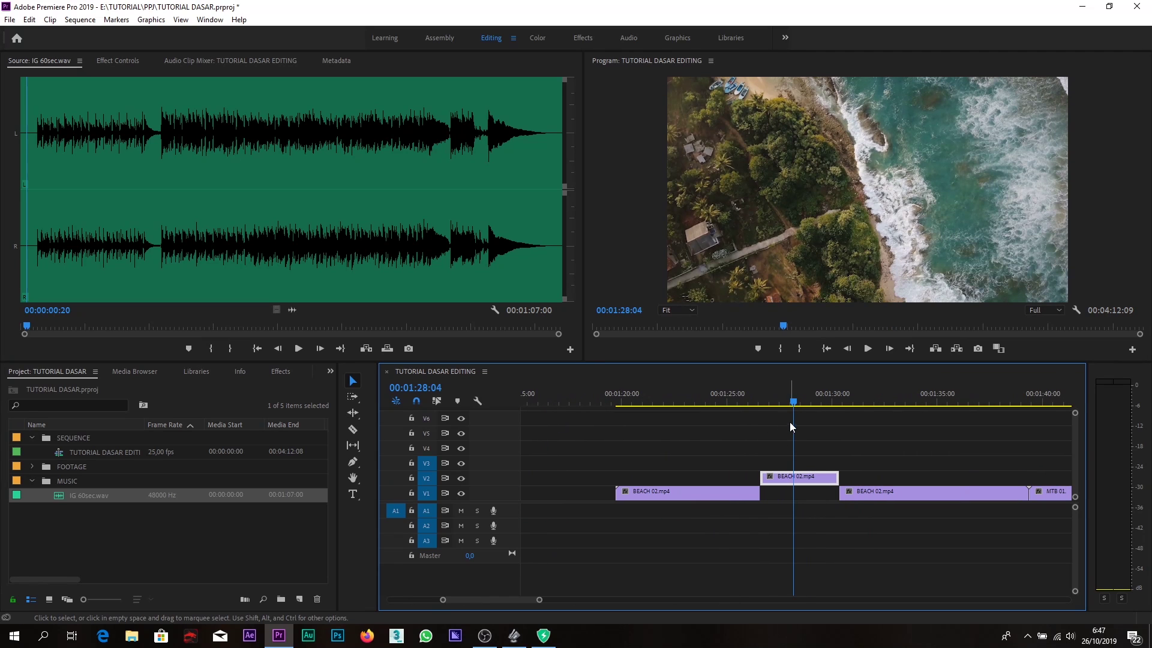
Delete the two BEACH 02.mp4 segments on track V1 before and after the V2 segment, leaving gaps in their place
key(minus)
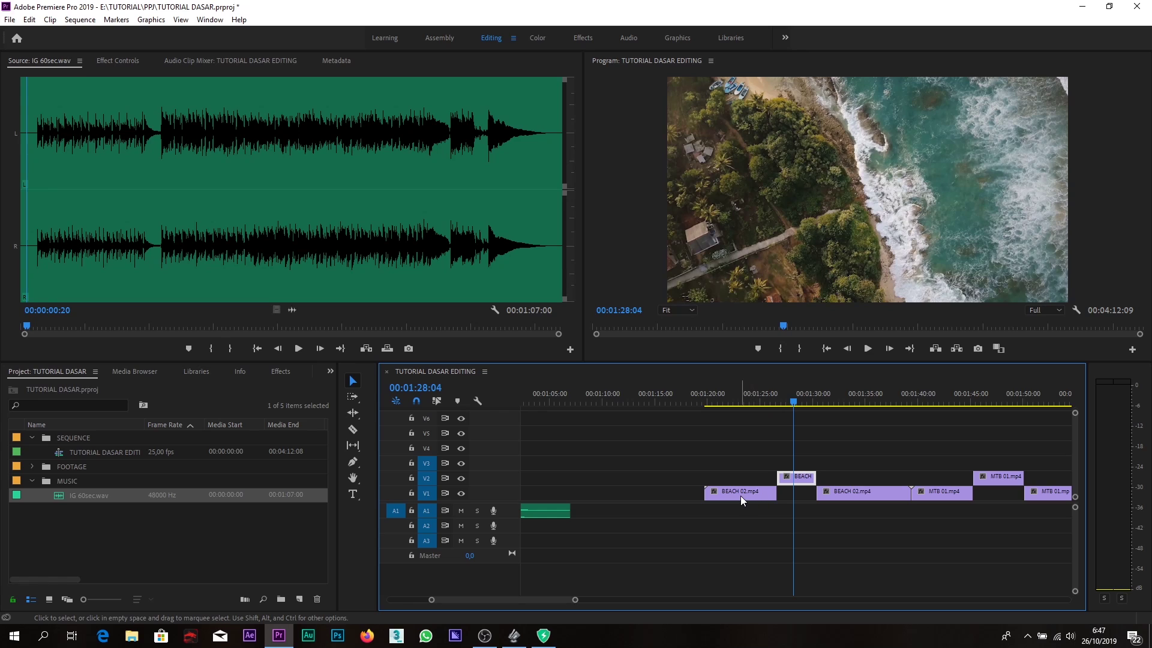
click(741, 497)
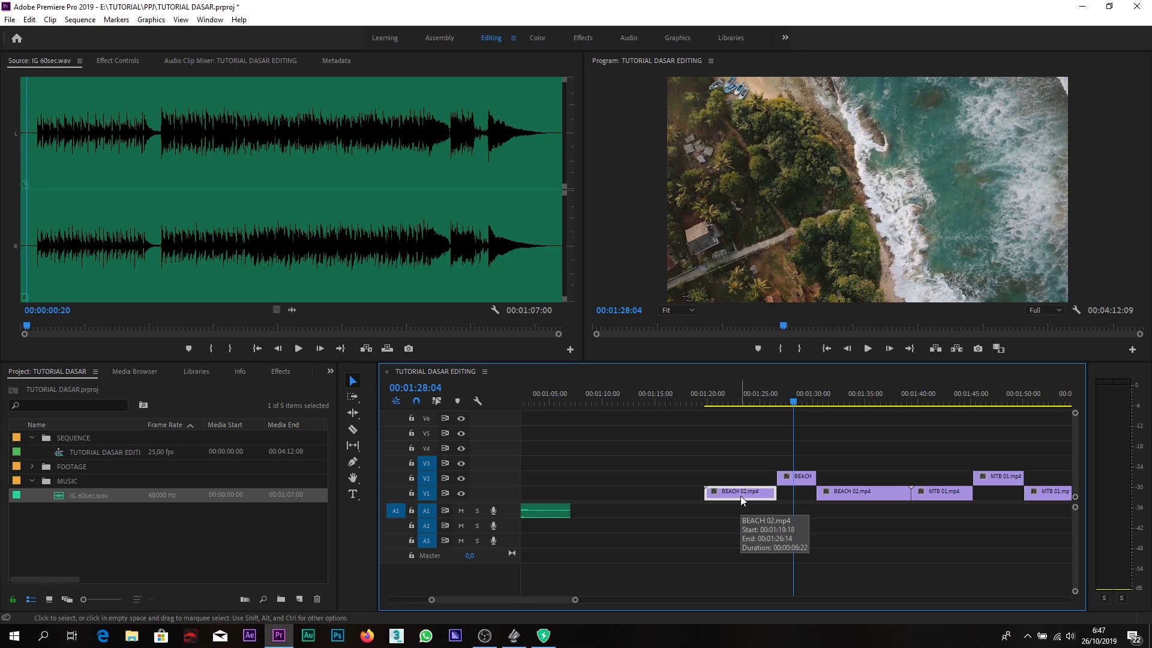
key(Delete)
click(841, 493)
key(Delete)
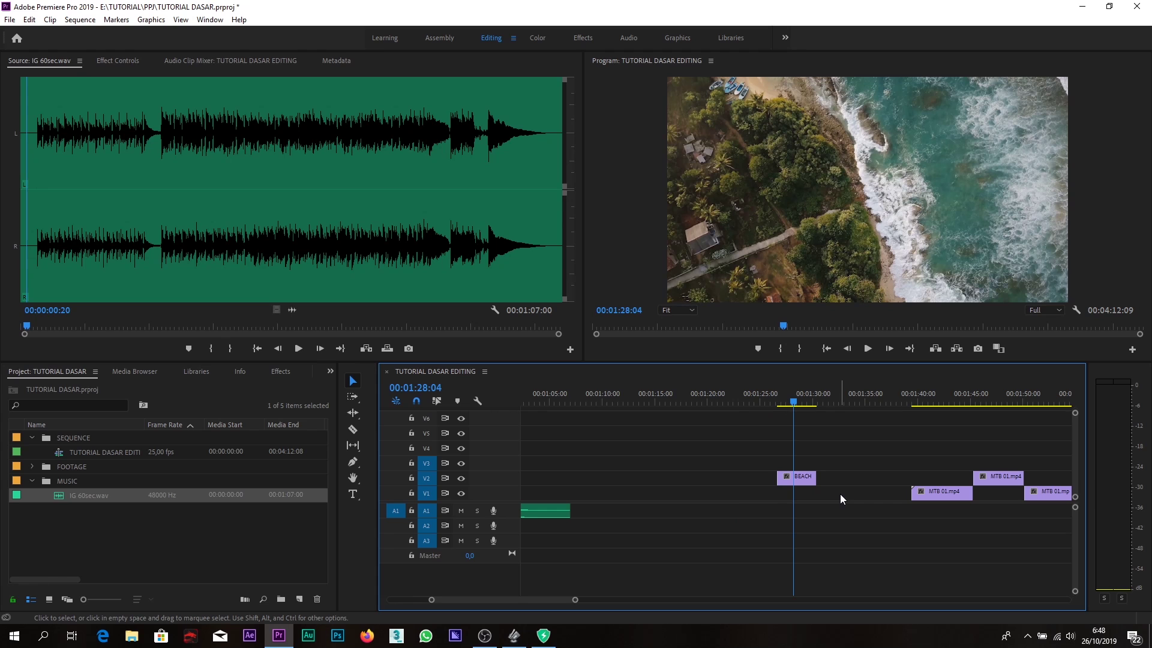
Place the playhead at 00:01:29:09 and extend the V2 BEACH 02.mp4 segment back to about 00:01:20:00 and forward to the start of MTB 01.mp4
mouse_move(794, 402)
mouse_down()
mouse_move(783, 402)
mouse_move(809, 398)
mouse_up()
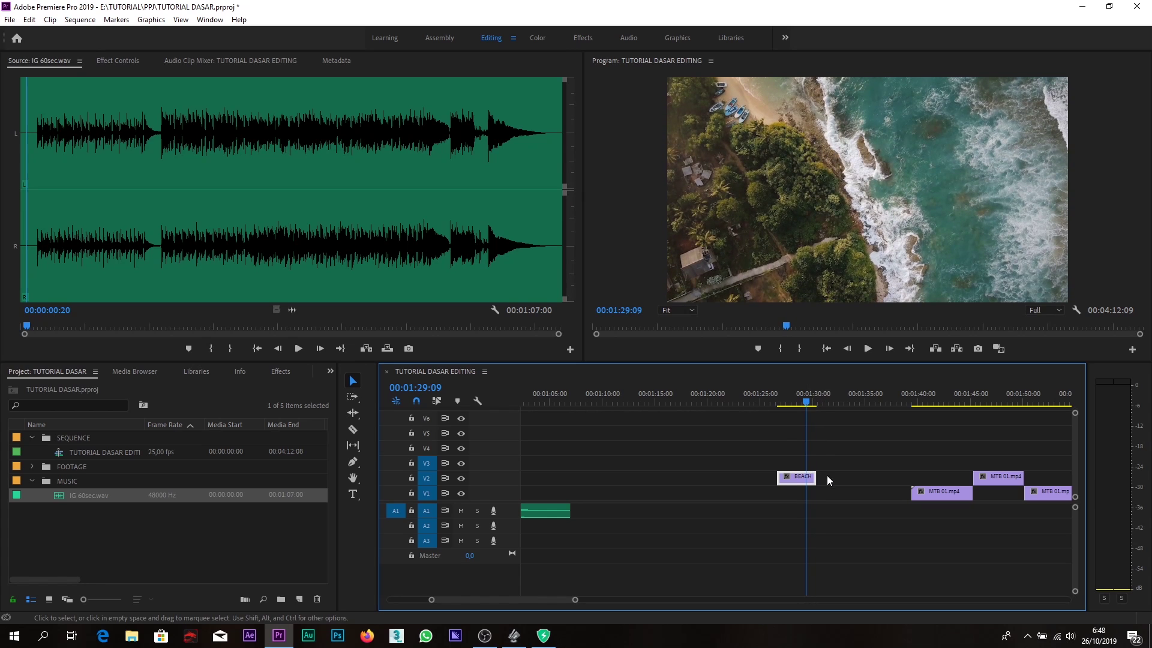
drag(814, 478, 684, 483)
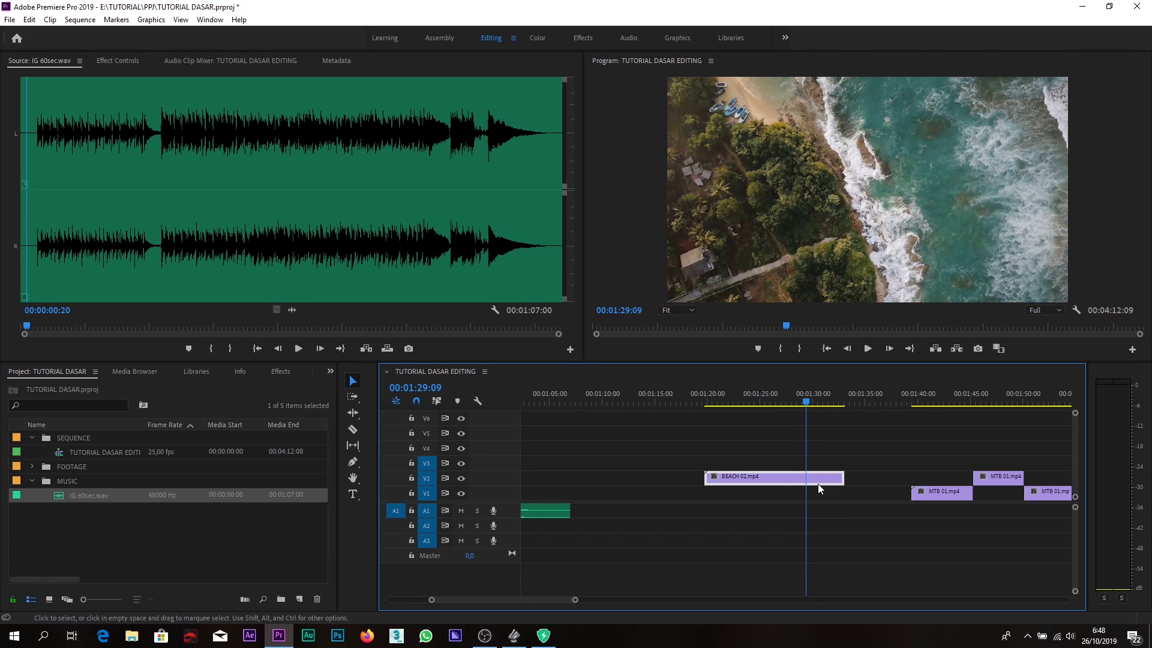
drag(893, 477, 959, 478)
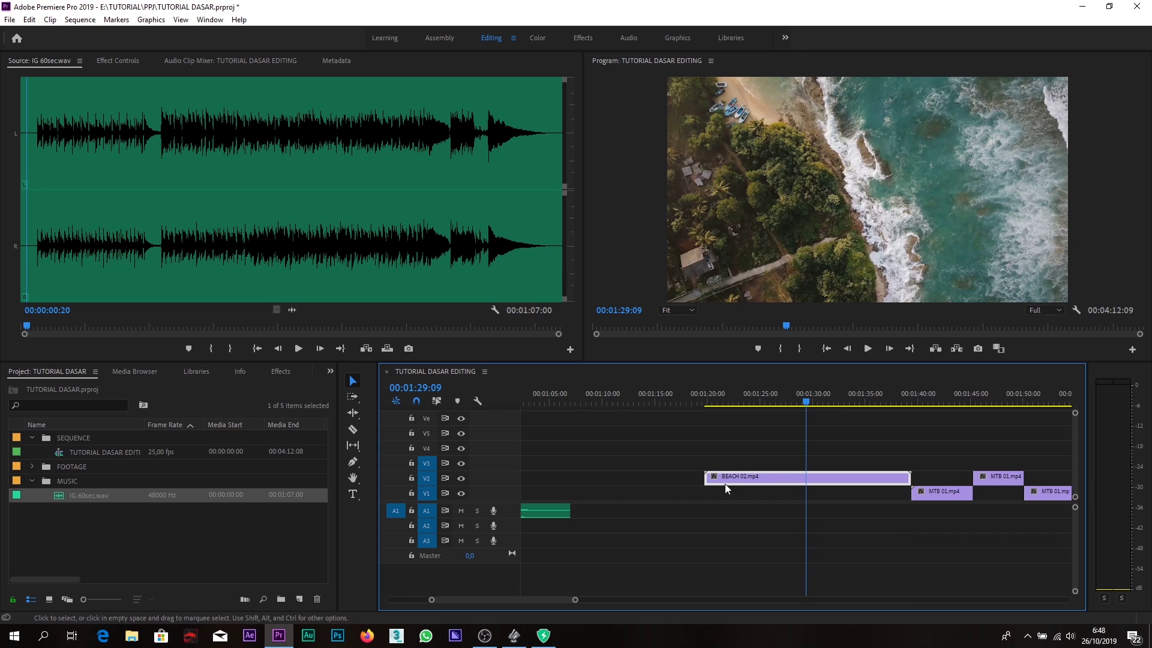
Undo the last two edge extensions of the BEACH 02.mp4 clip on V2
drag(711, 400, 797, 422)
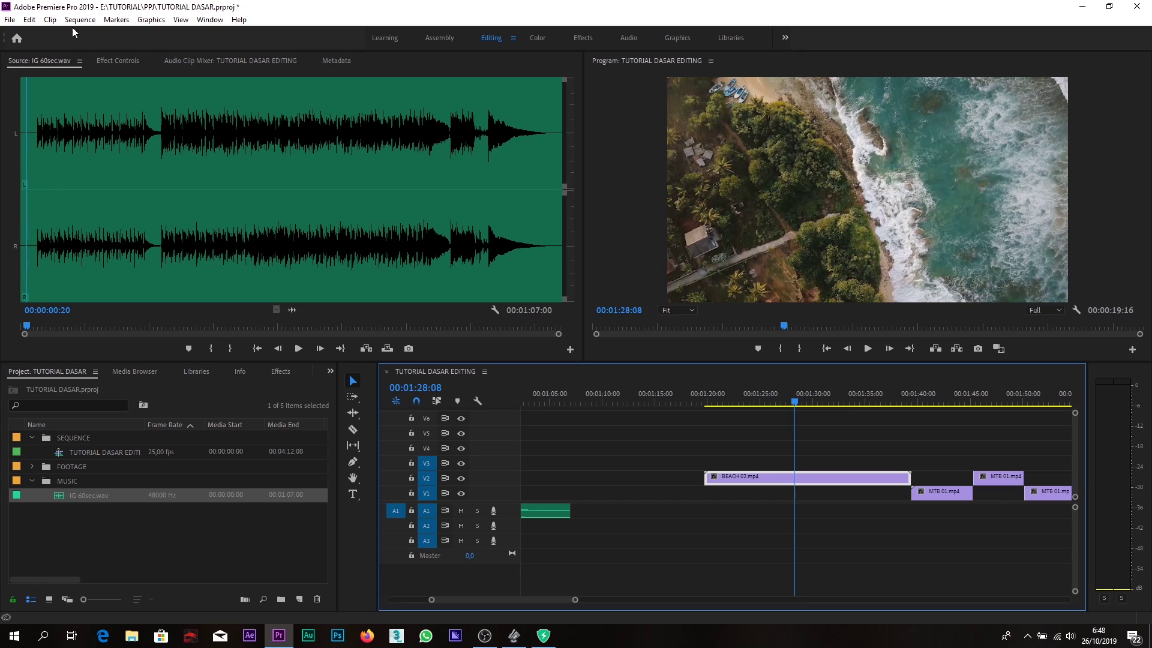
click(29, 20)
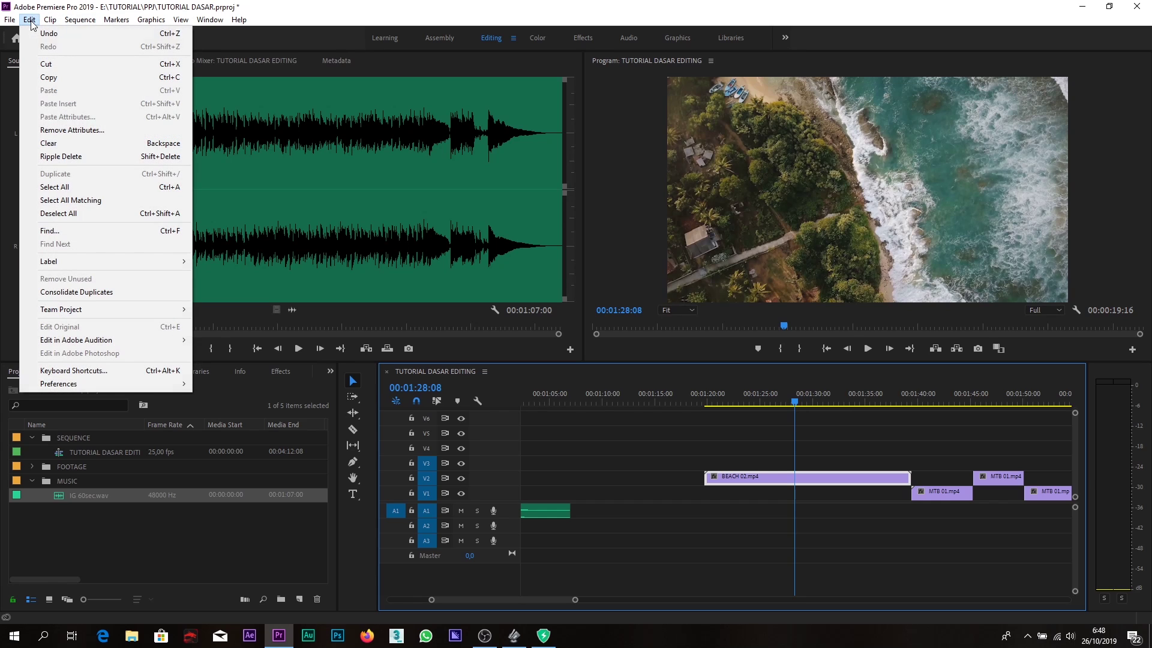
click(59, 34)
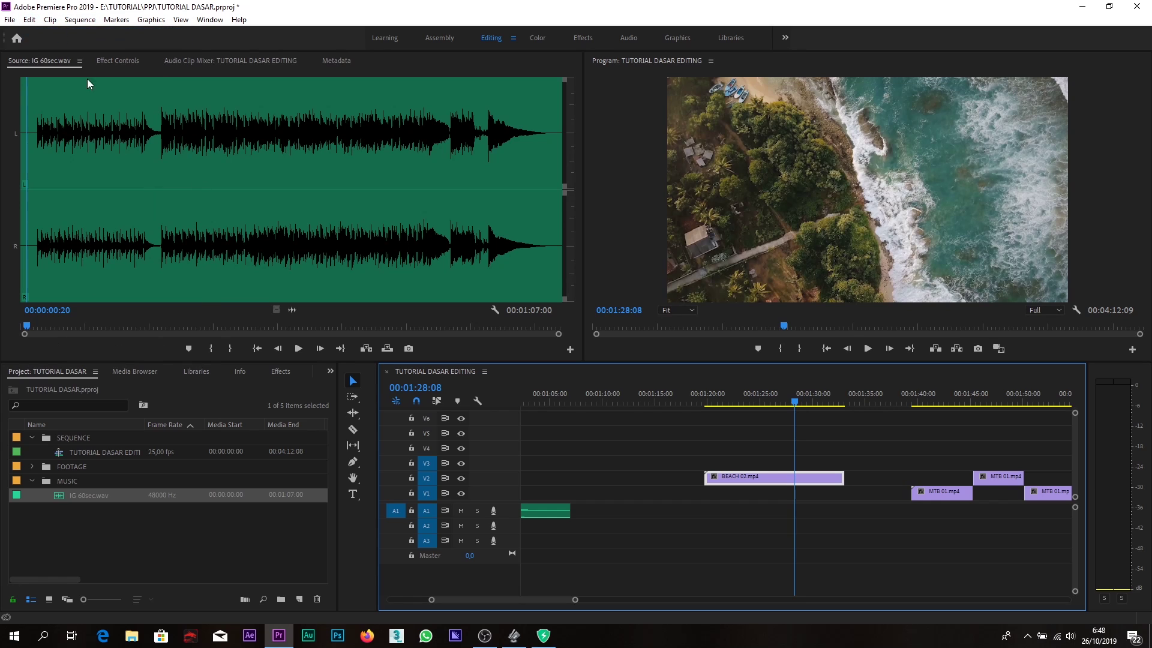
key(ctrl+z)
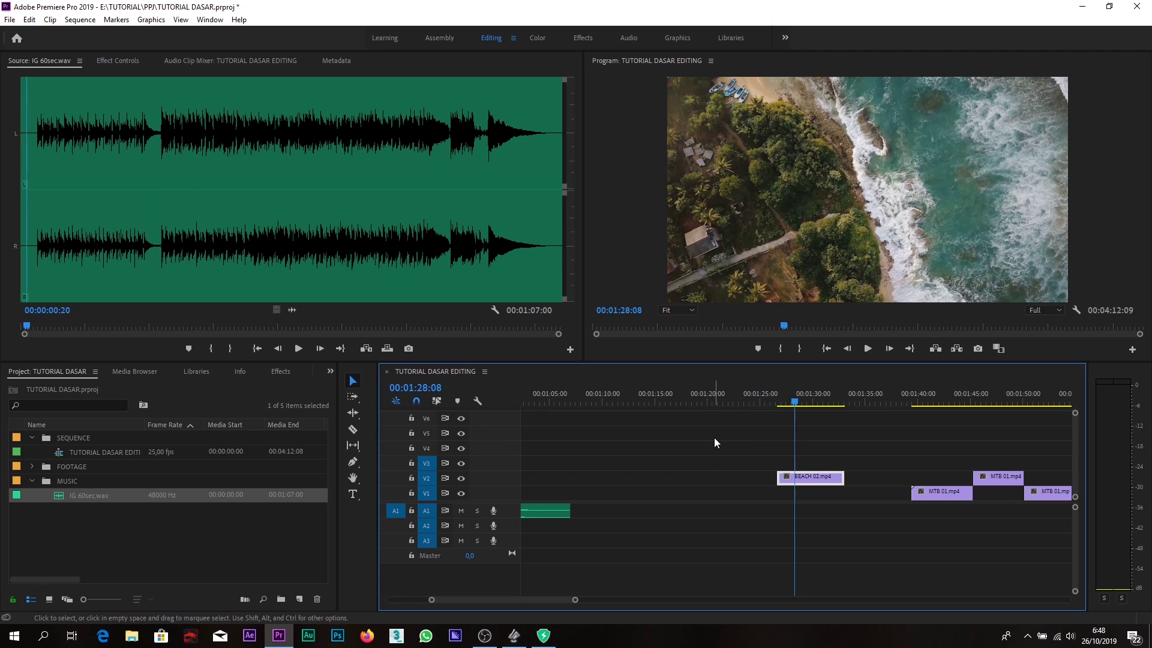
Preview the trimmed BEACH 02.mp4 clip on the timeline and save the project
mouse_move(782, 395)
mouse_down()
mouse_move(837, 398)
mouse_move(793, 409)
mouse_up()
key(space)
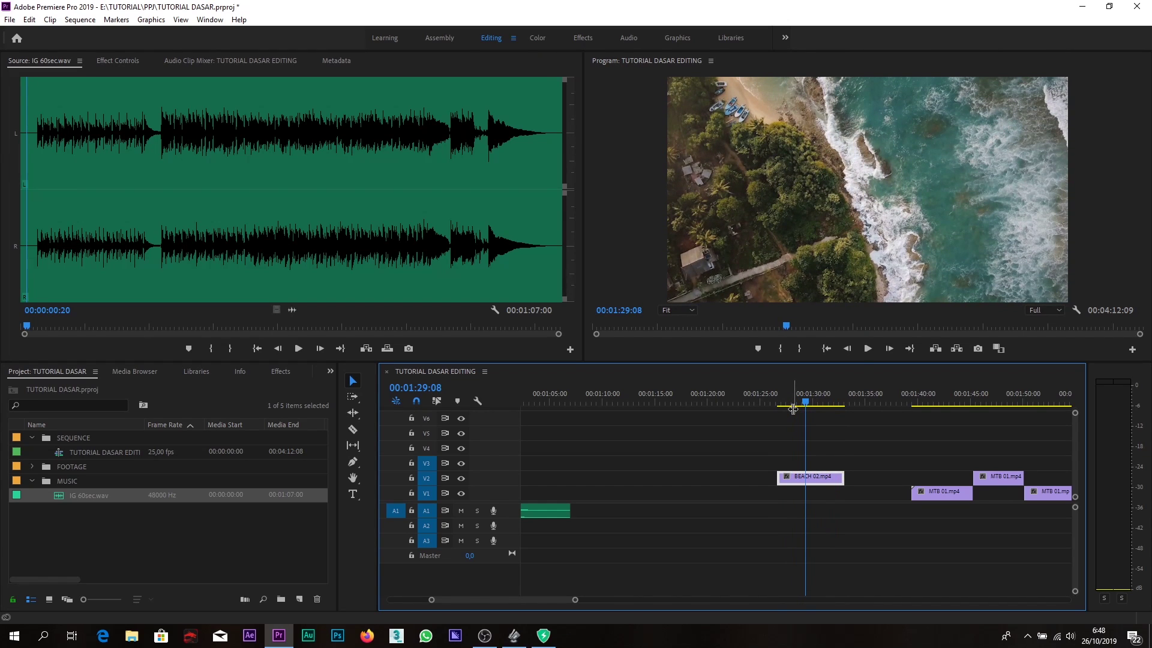
key(ctrl+s)
click(16, 21)
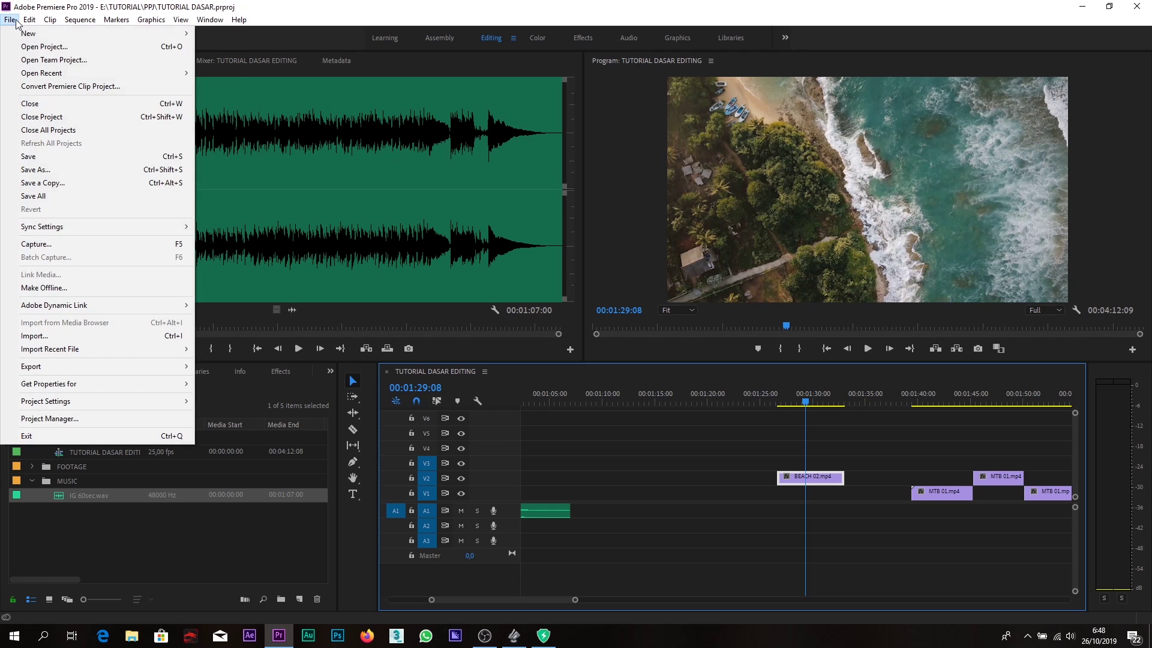
click(56, 160)
Play the opening of the trimmed BEACH 02.mp4 clip and look over the remaining clips across the whole timeline
click(783, 402)
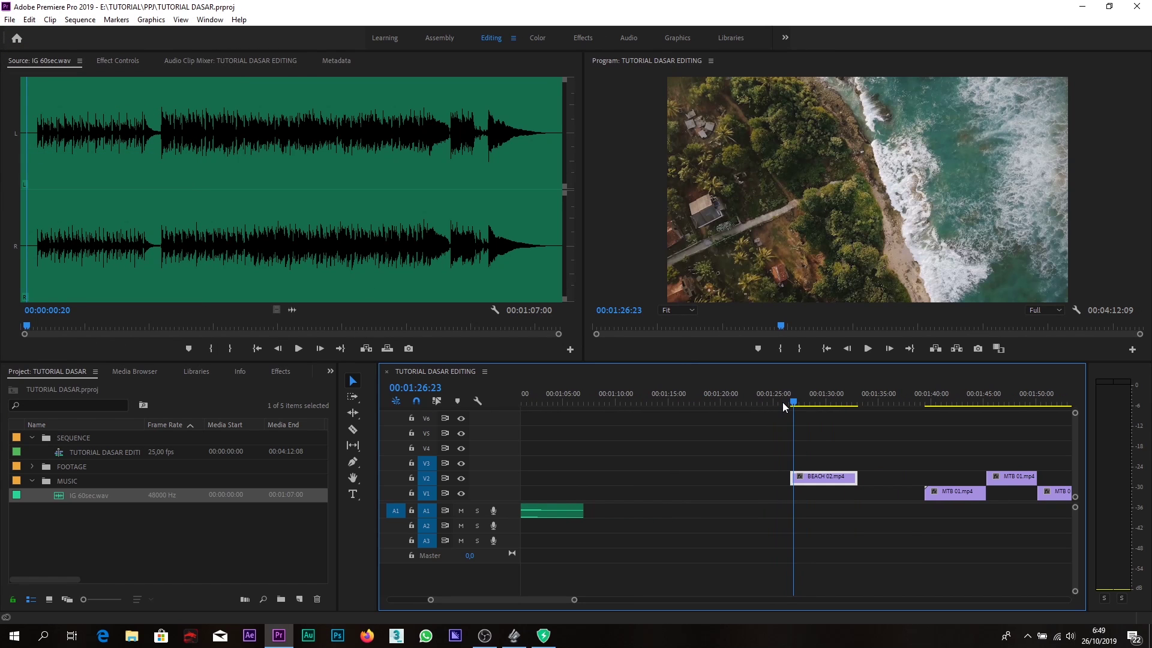
key(space)
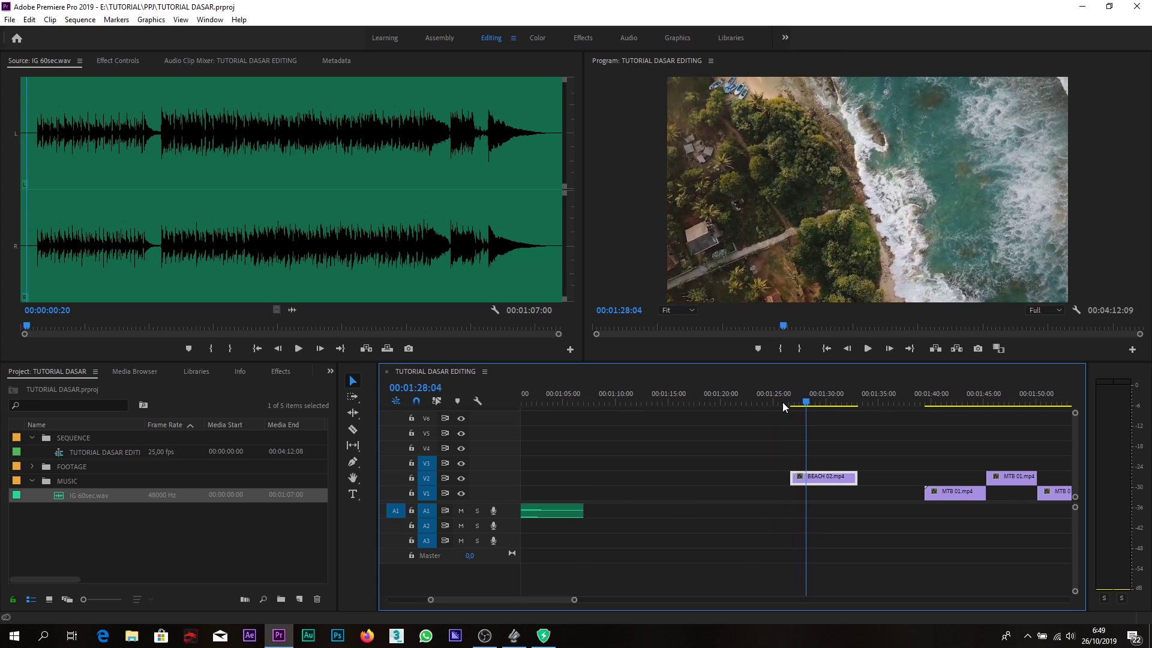
key(minus)
key(minus)
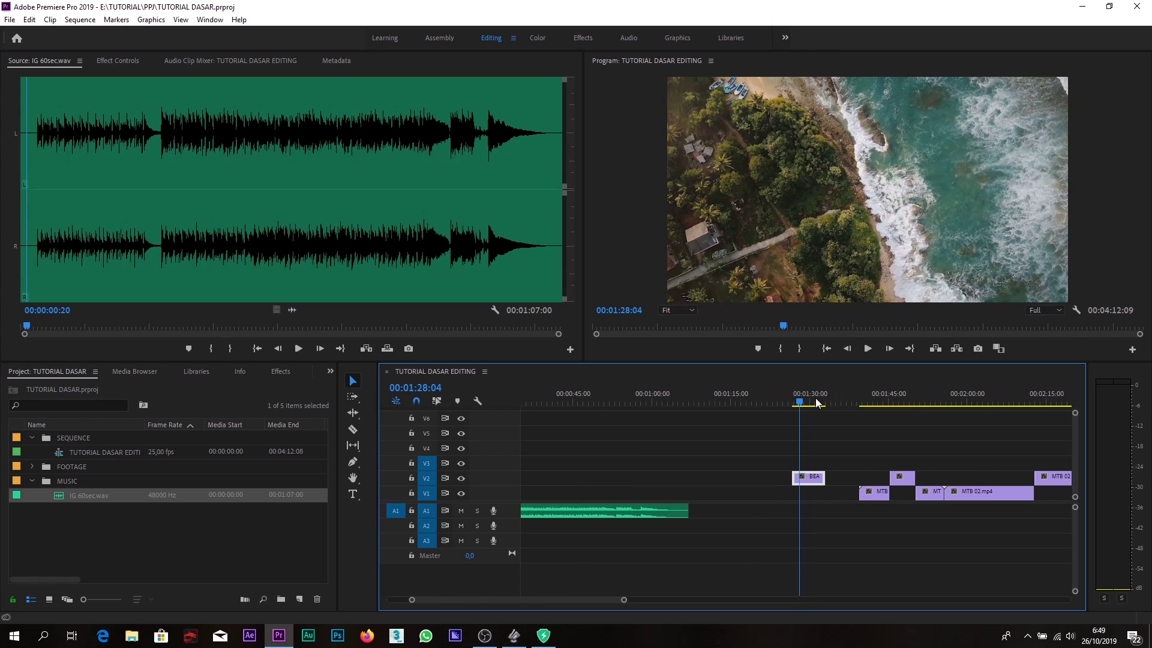
key(minus)
key(minus)
key(equal)
key(equal)
key(equal)
key(equal)
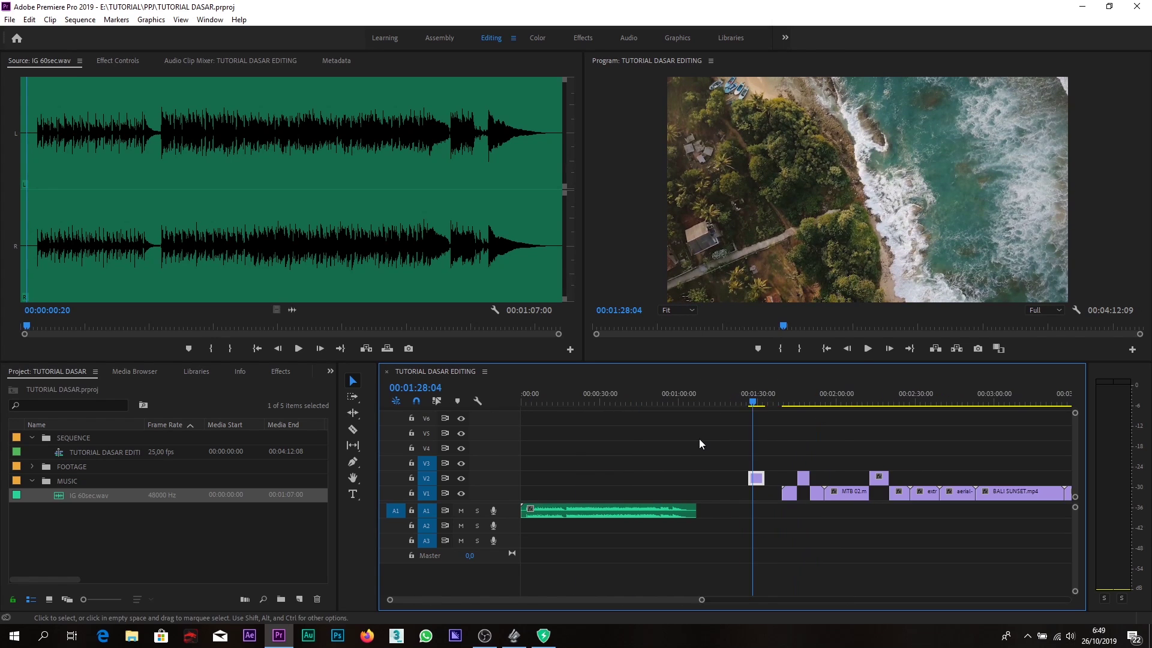
key(equal)
key(equal)
key(minus)
key(minus)
key(minus)
key(minus)
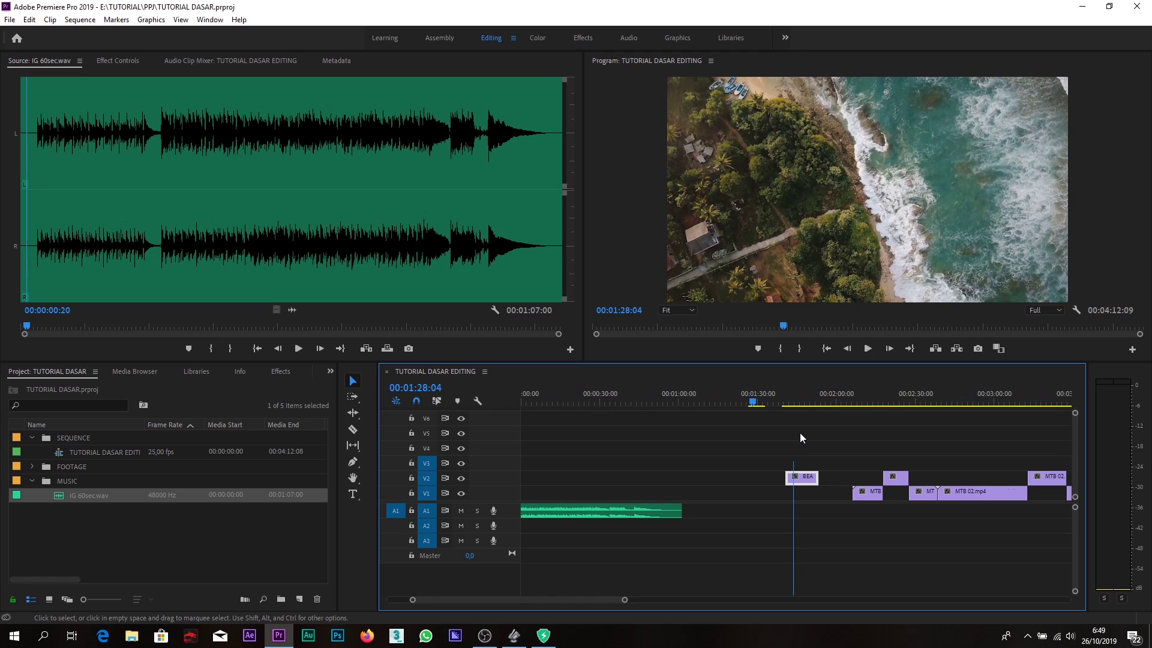
click(802, 393)
key(minus)
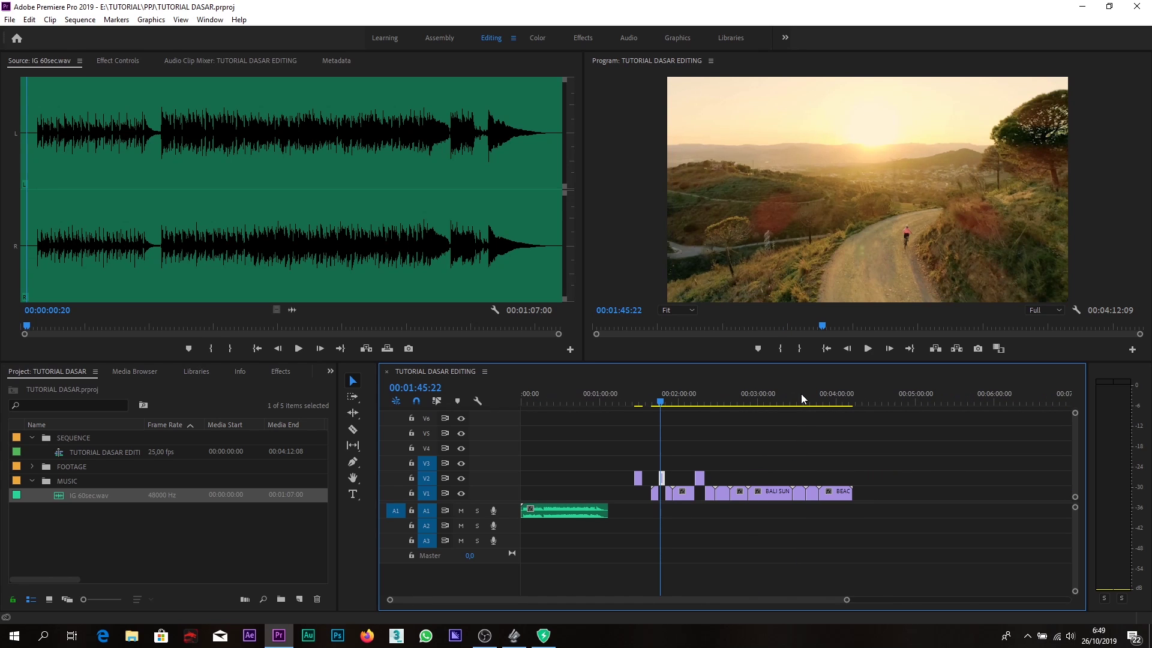
key(equal)
key(minus)
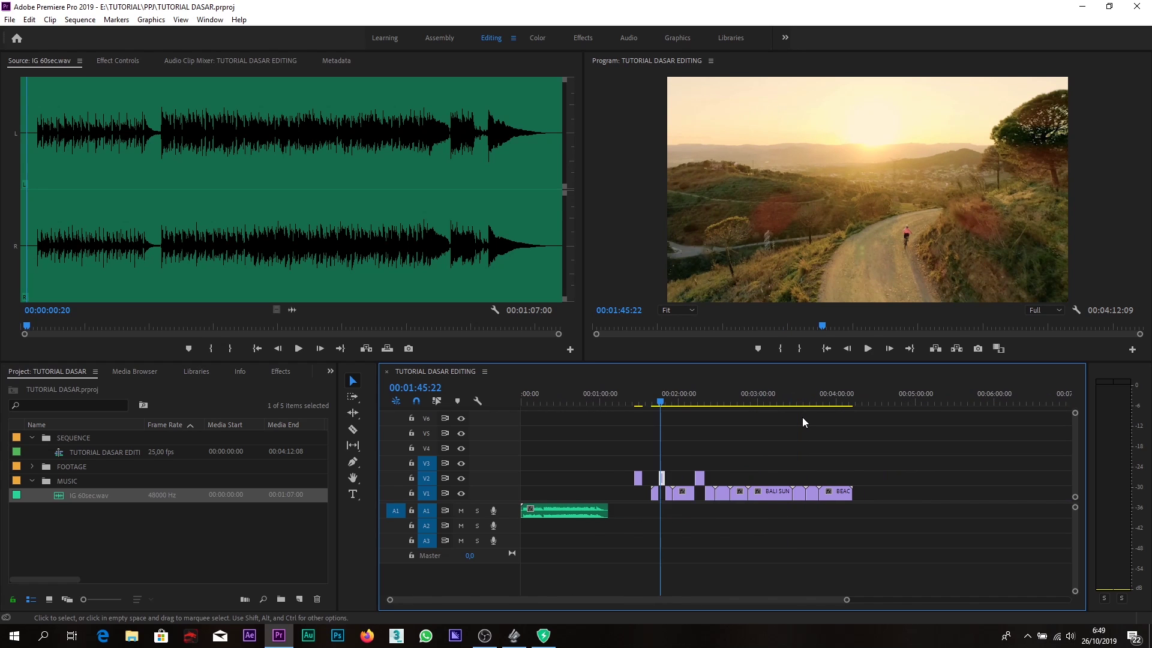
Split the extreme-sports-surfing clip on V1 at 00:02:31:23
click(718, 401)
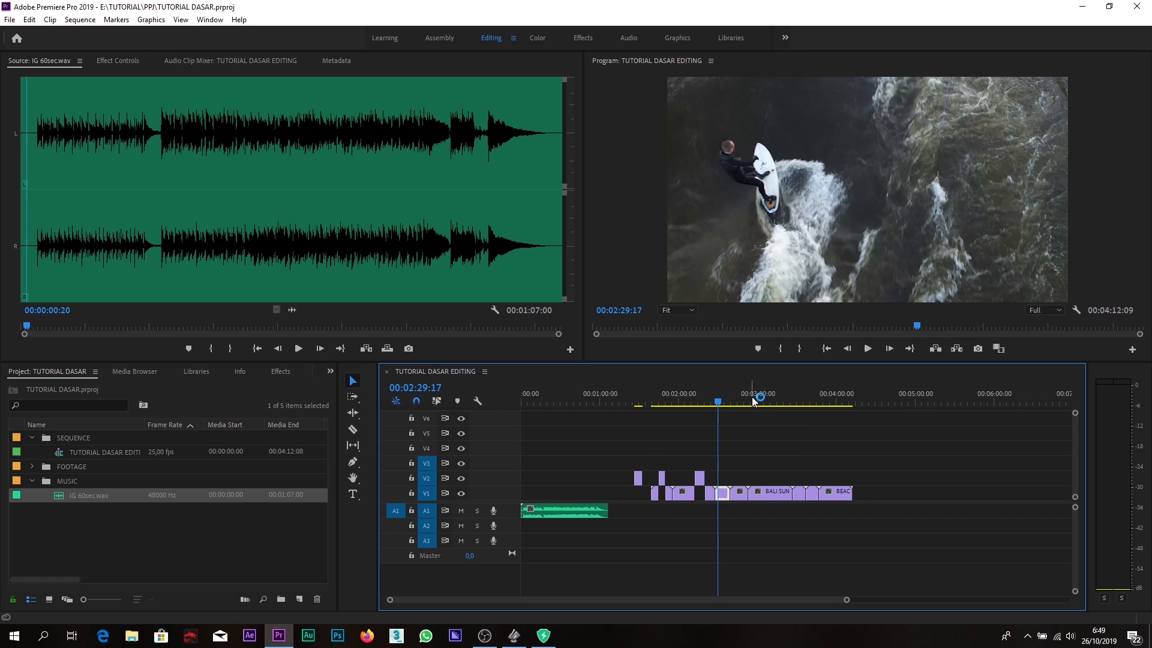
key(equal)
key(equal)
key(equal)
key(equal)
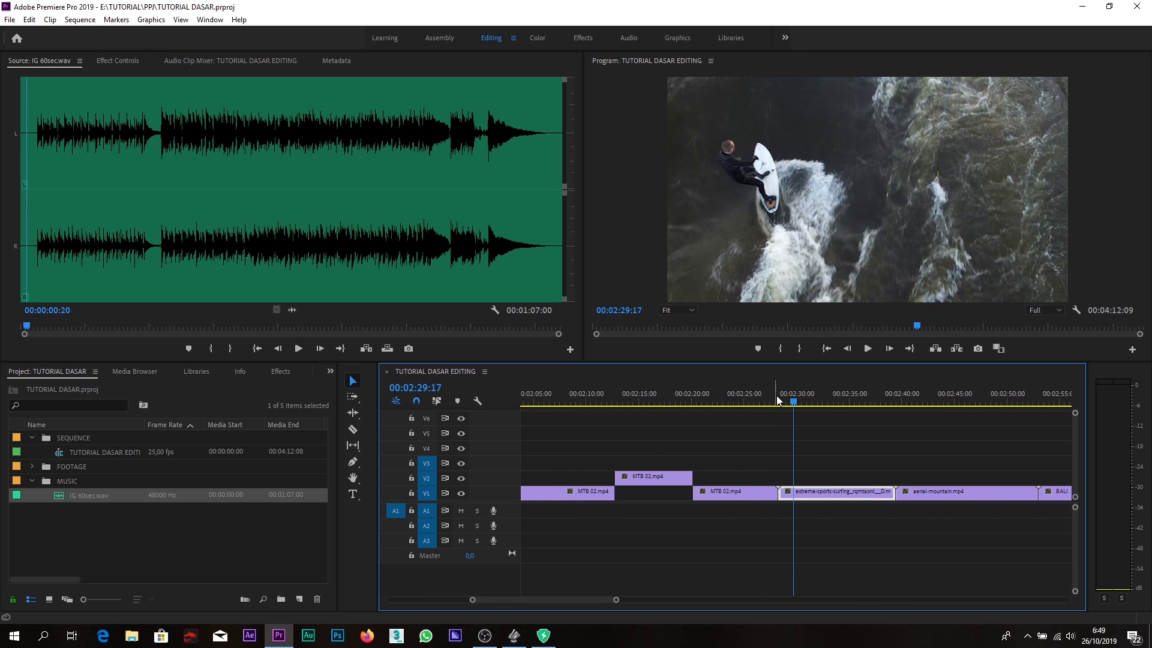
drag(793, 401, 818, 396)
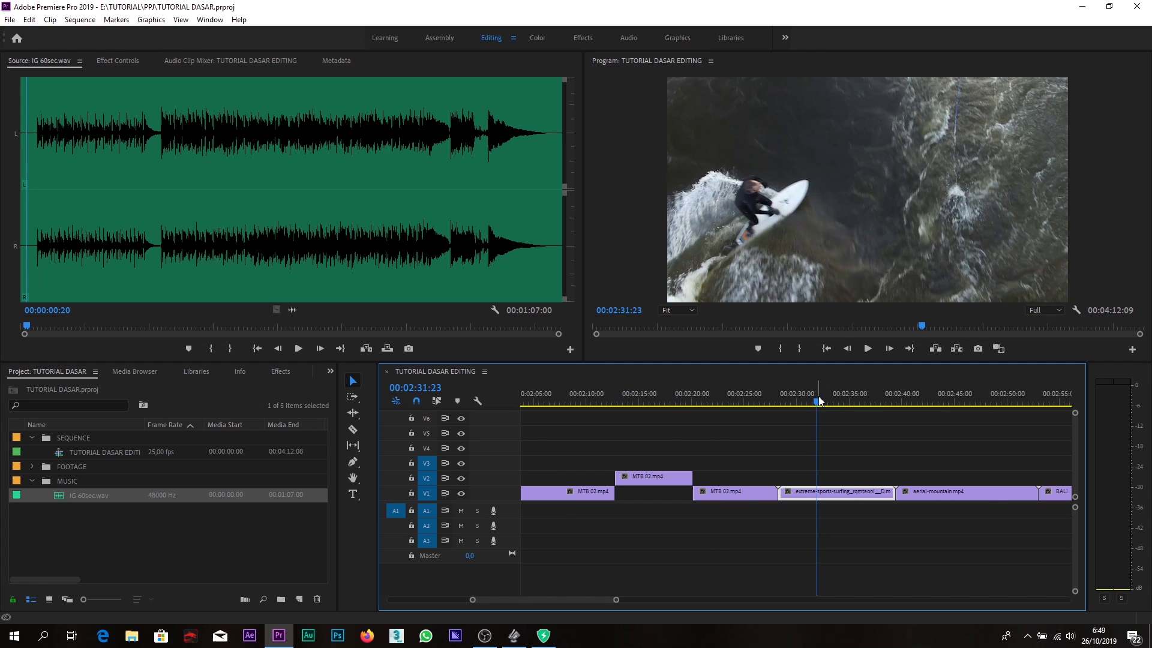
key(c)
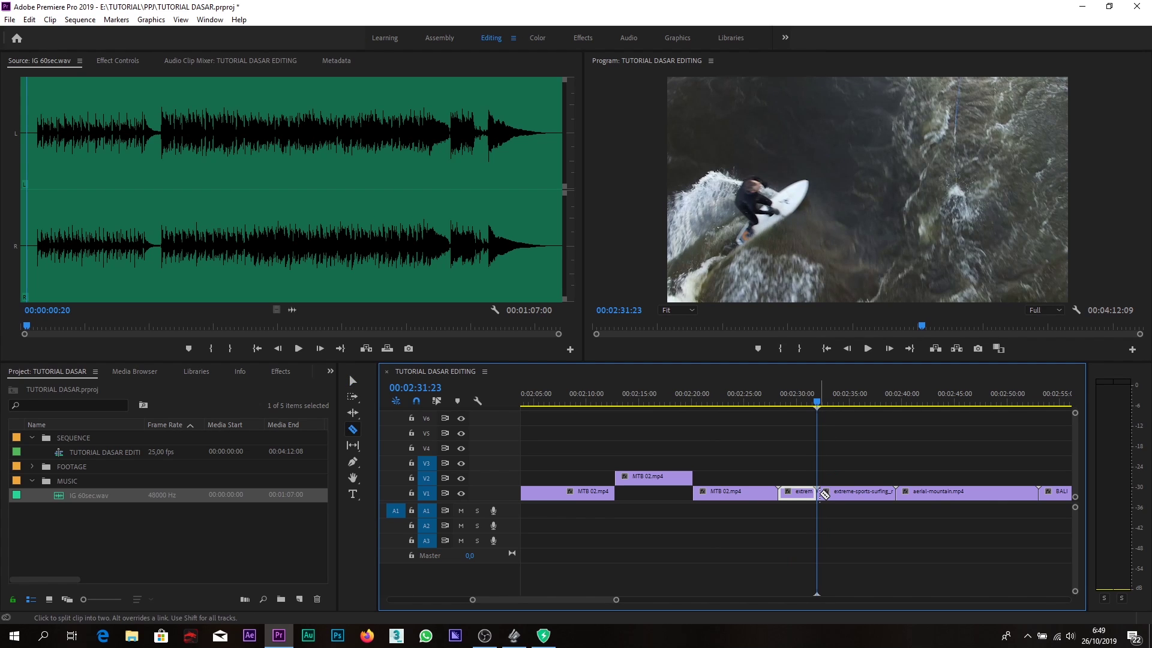
Split the surfing clip again at 00:02:34:02 and move the piece between the two cuts up to V2
key(space)
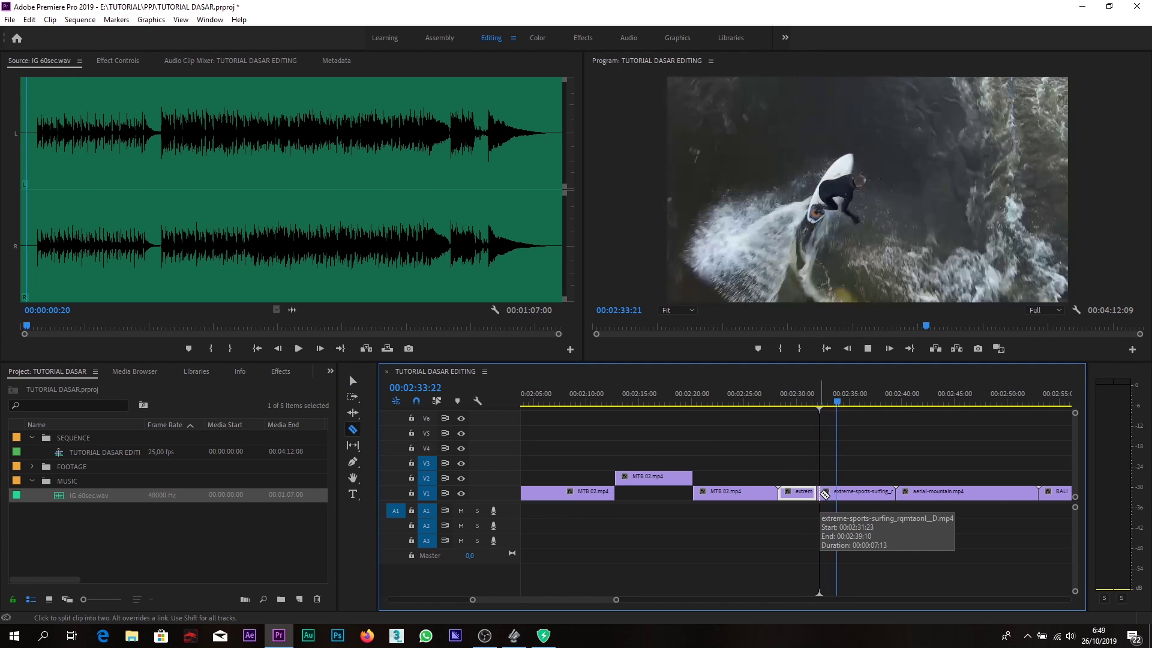
key(space)
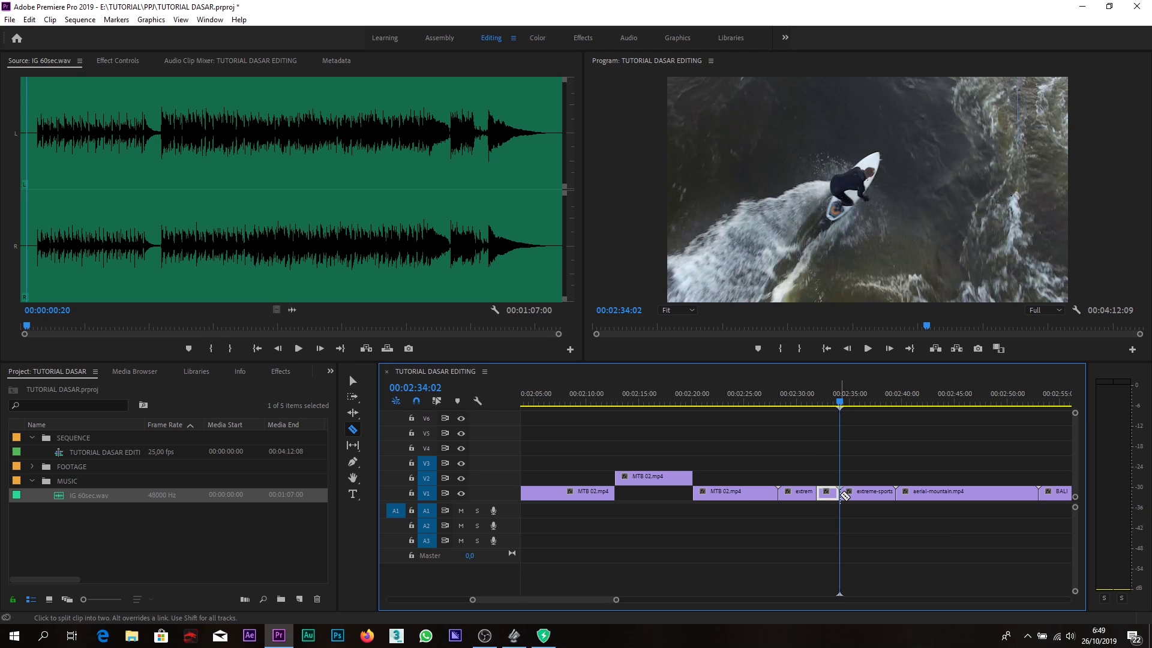
key(v)
drag(831, 495, 829, 480)
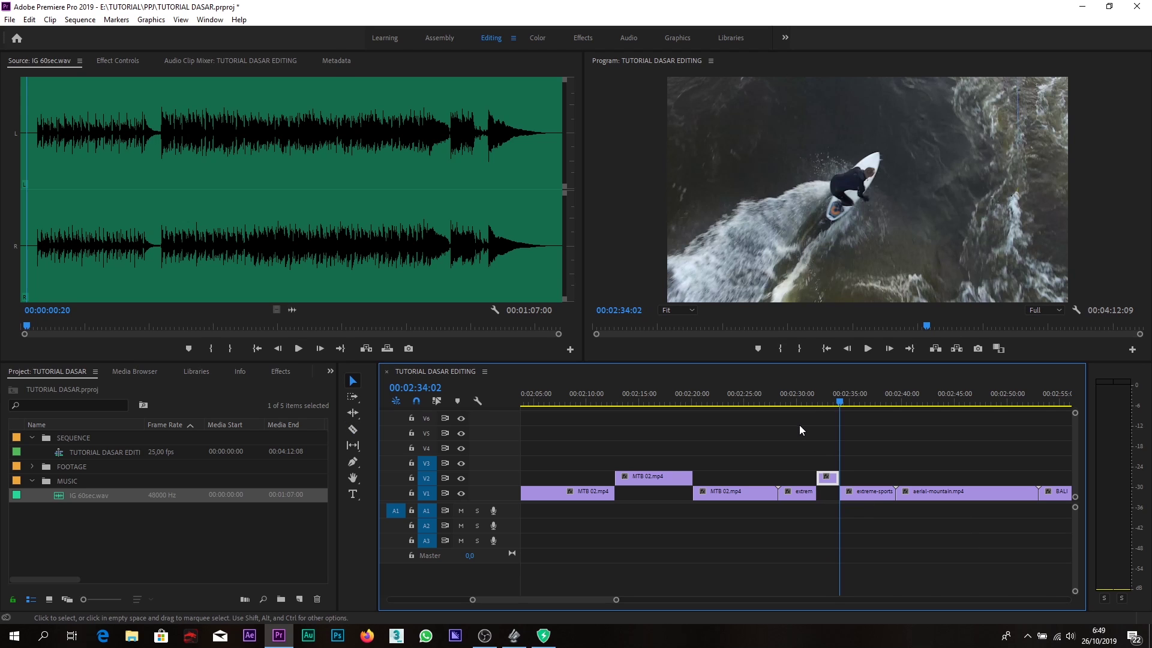
Split the aerial-mountain.mp4 clip at 00:02:40:19 and again at about 00:02:42:10
drag(864, 406, 912, 420)
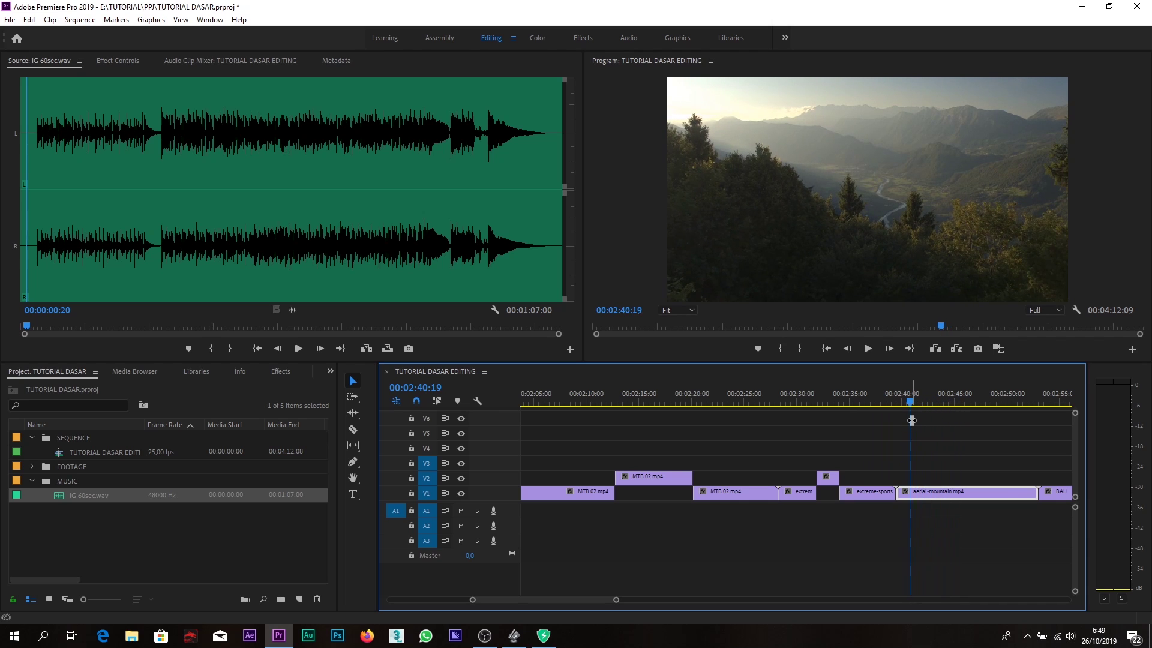
key(c)
click(910, 492)
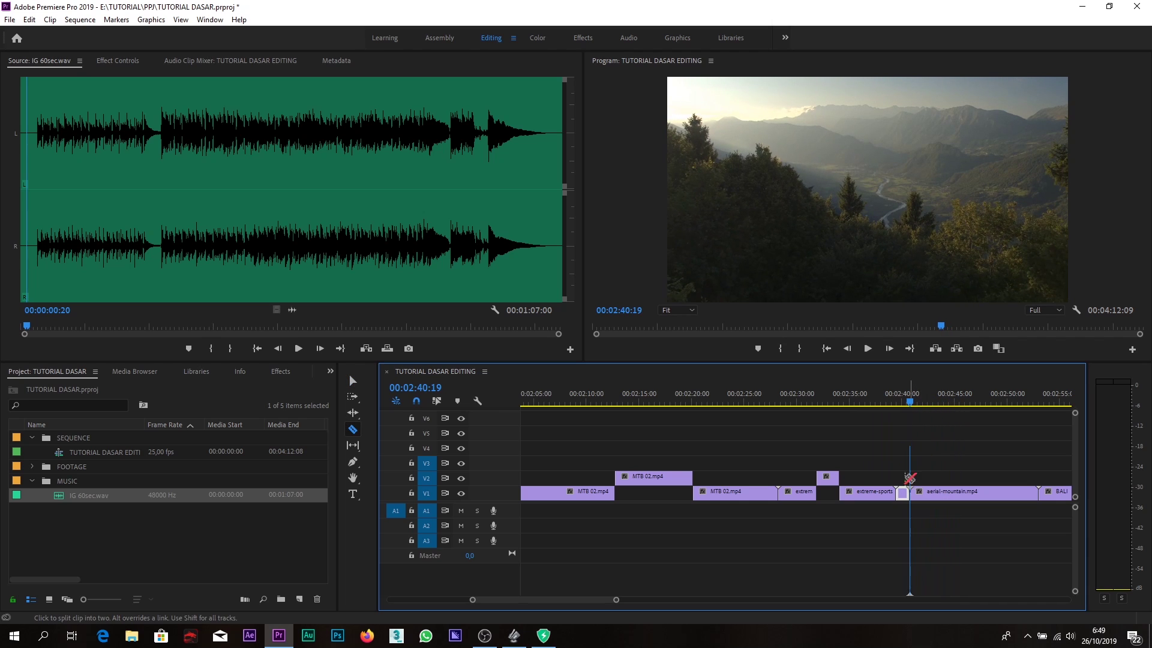
key(space)
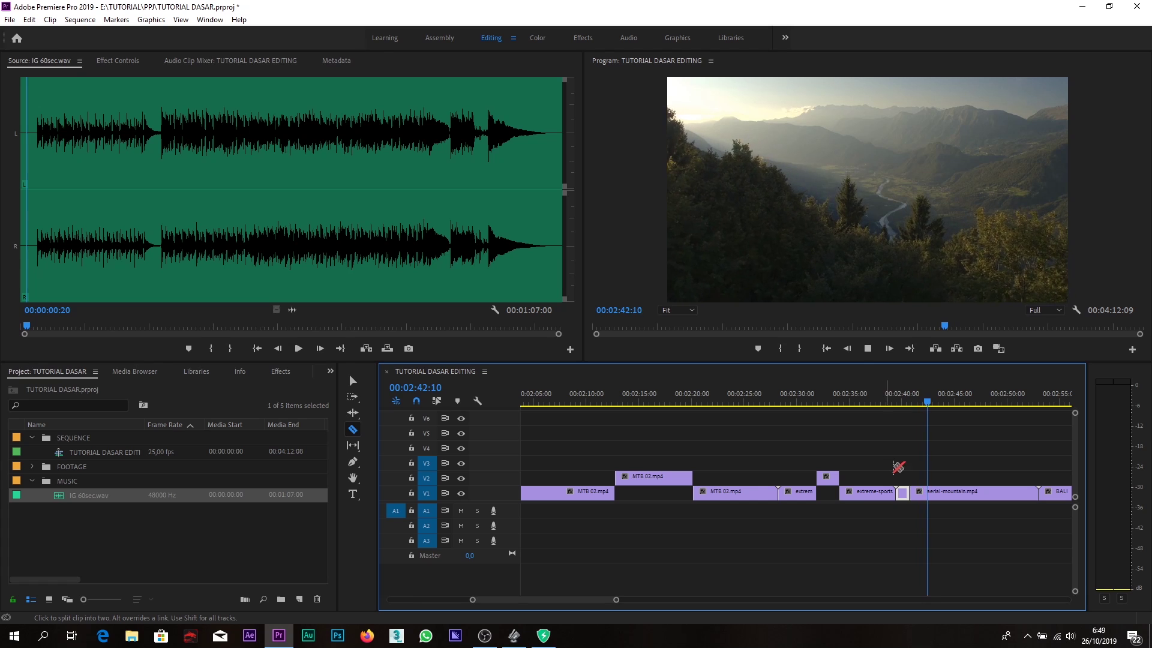
key(space)
click(927, 492)
Split the aerial-mountain.mp4 clip at 00:02:46:19 and move the piece just before that cut up to V2
key(space)
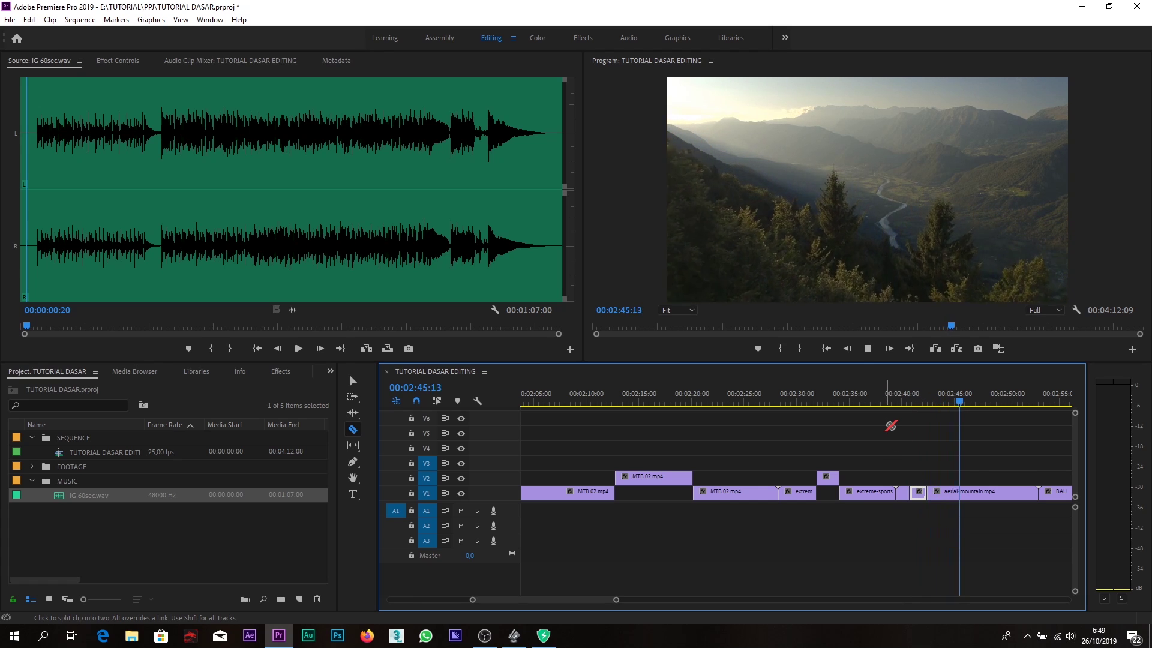
key(space)
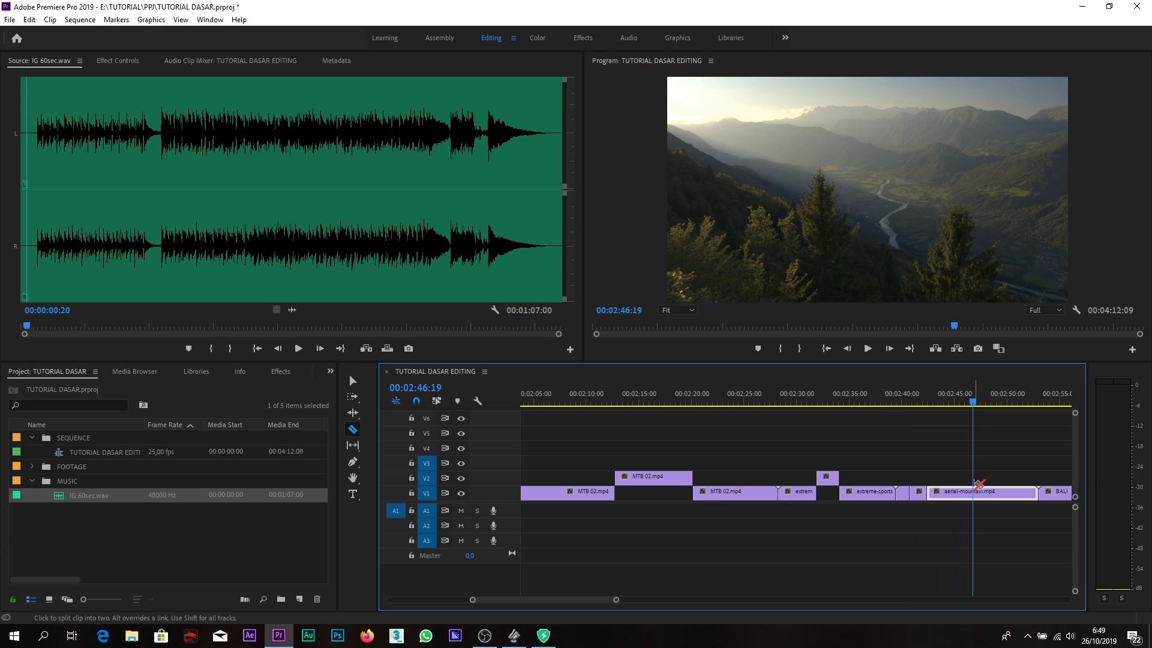
key(v)
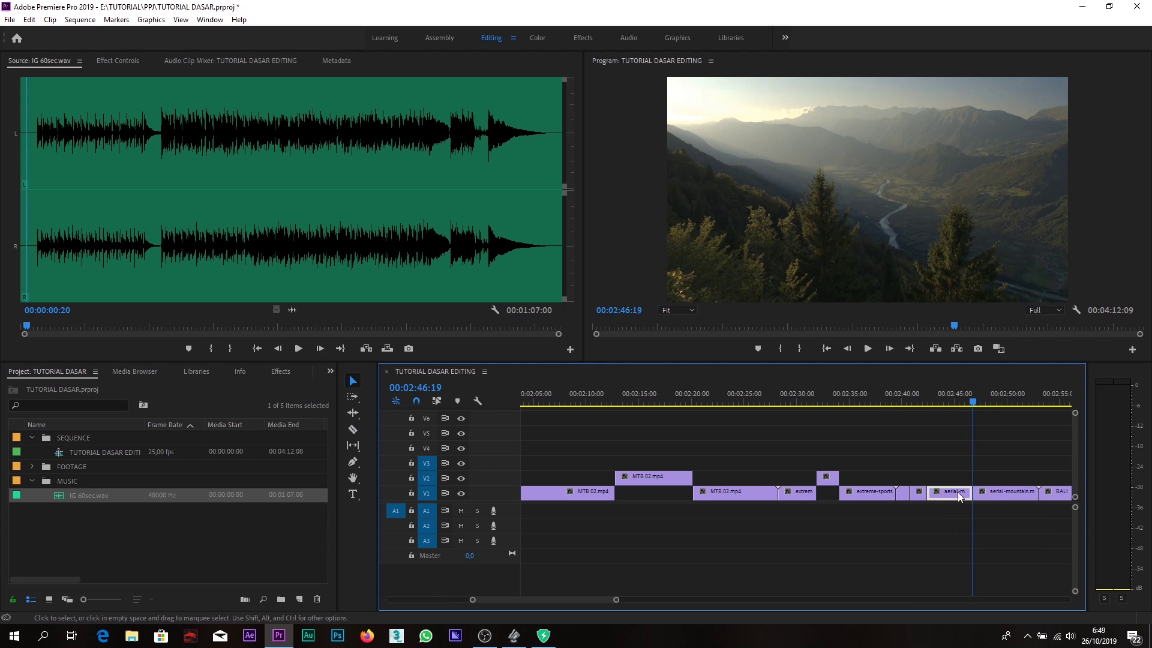
drag(949, 484, 948, 478)
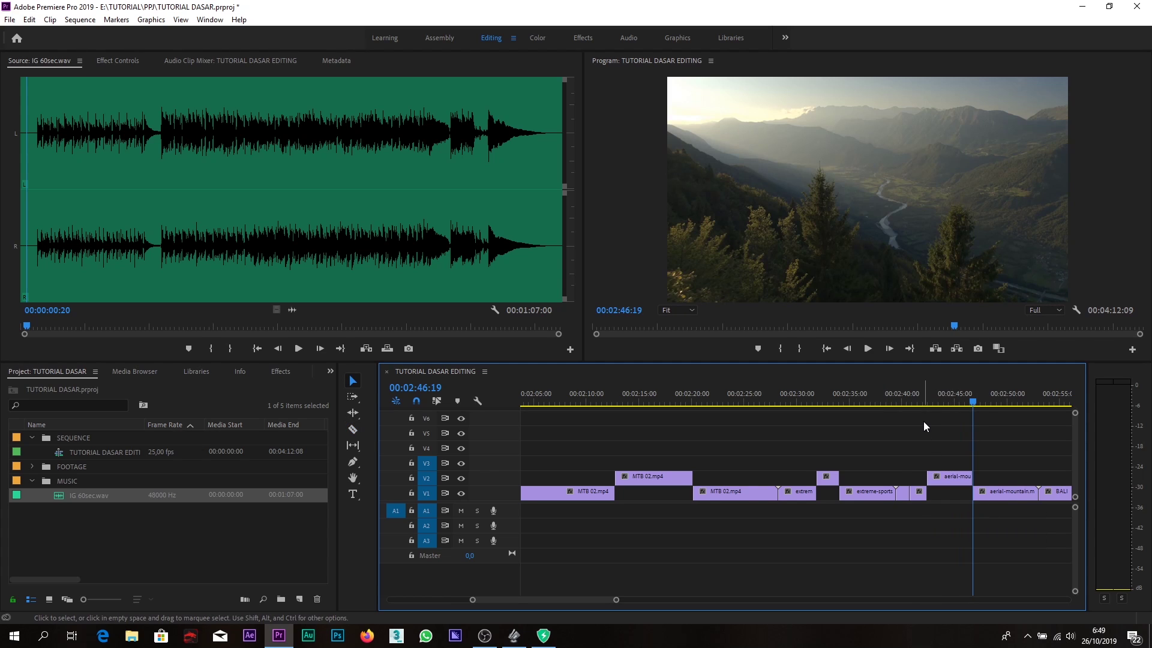
Split the BALI SUNSET.mp4 clip on V1 at 00:02:55:16 with the Razor tool
key(minus)
key(minus)
scroll(845, 410, down, 2)
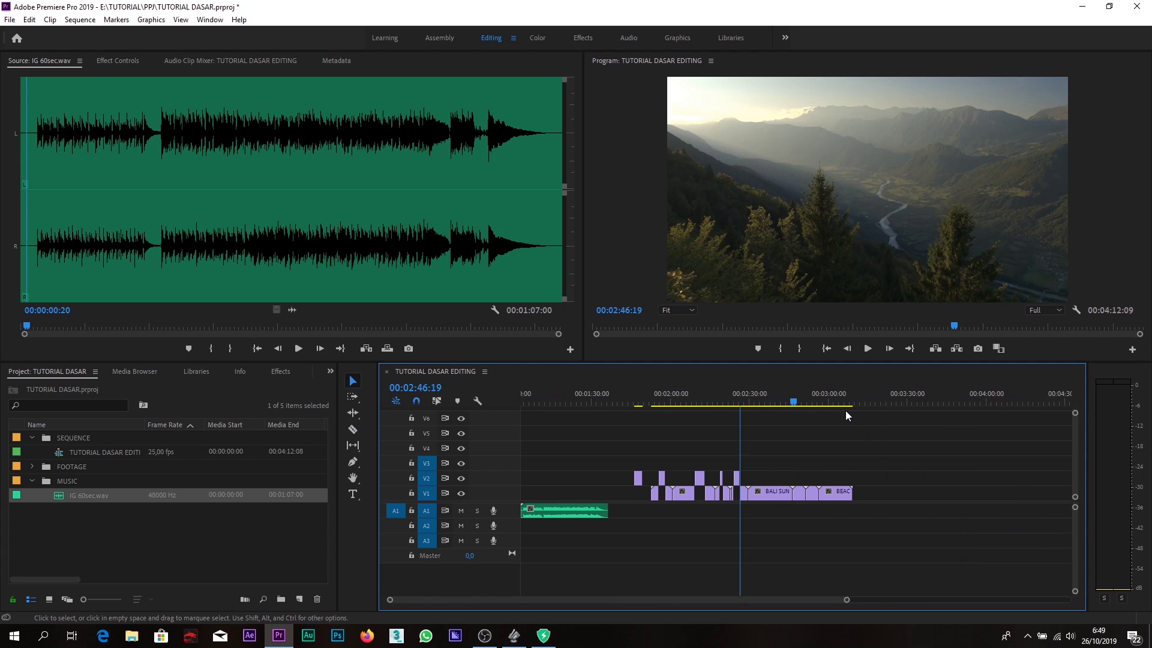
click(816, 397)
drag(816, 397, 810, 423)
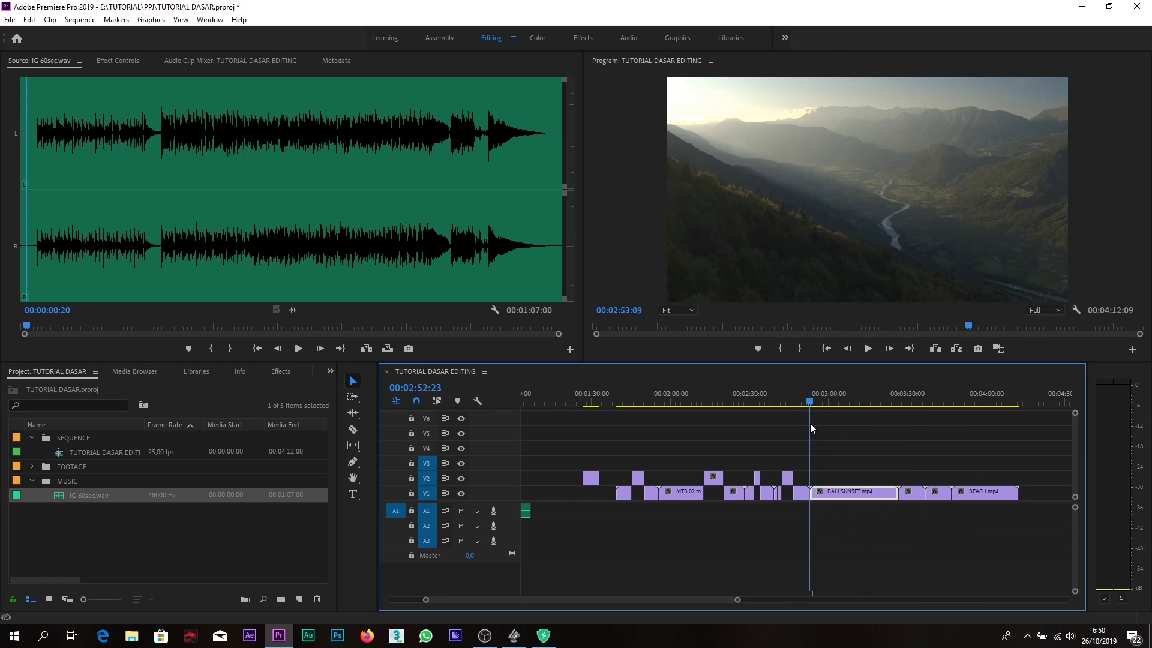
key(equal)
key(equal)
drag(747, 397, 825, 399)
key(c)
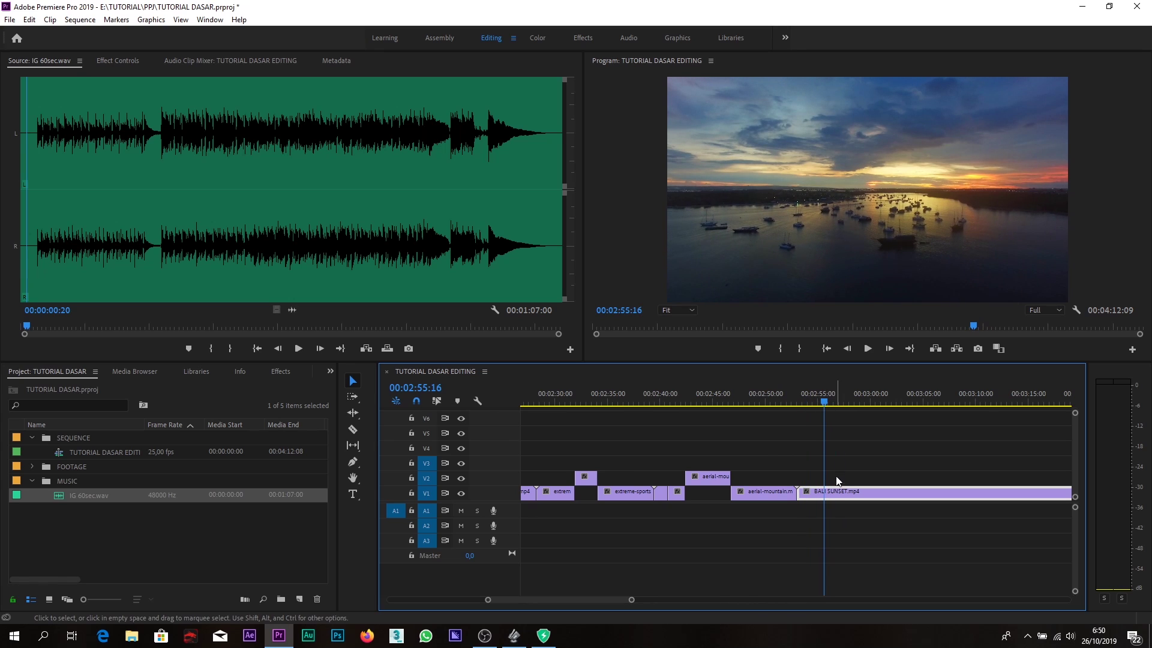
click(830, 493)
Split the BALI SUNSET.mp4 clip at 00:02:59:19 and move the piece between its two cuts up to V2
key(space)
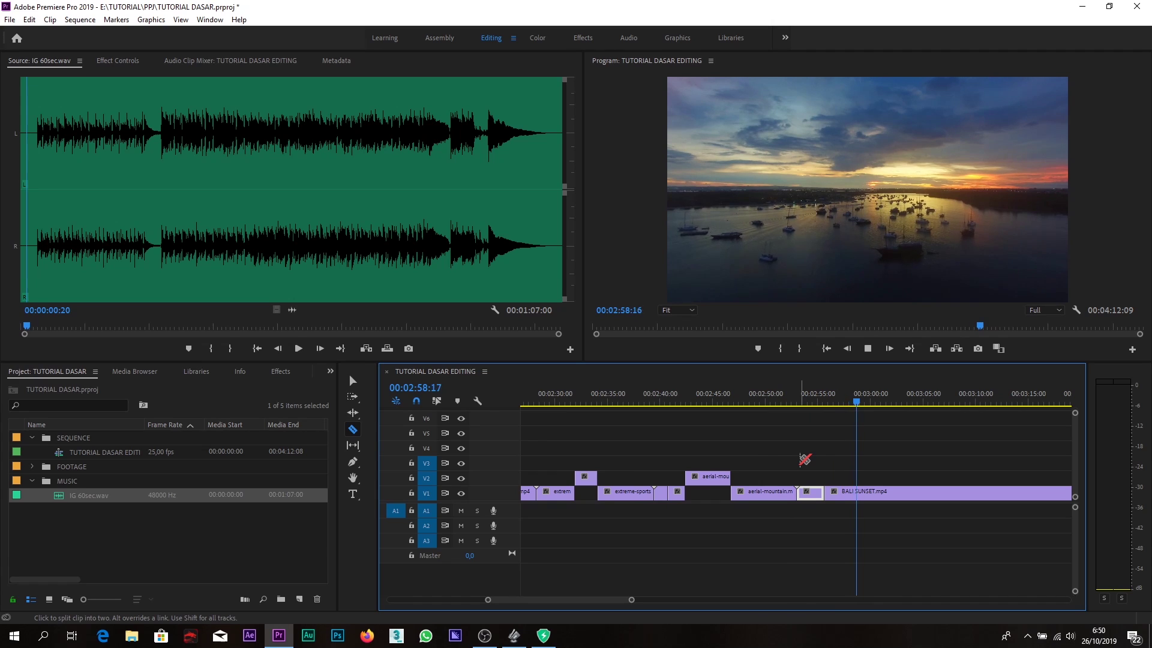
key(space)
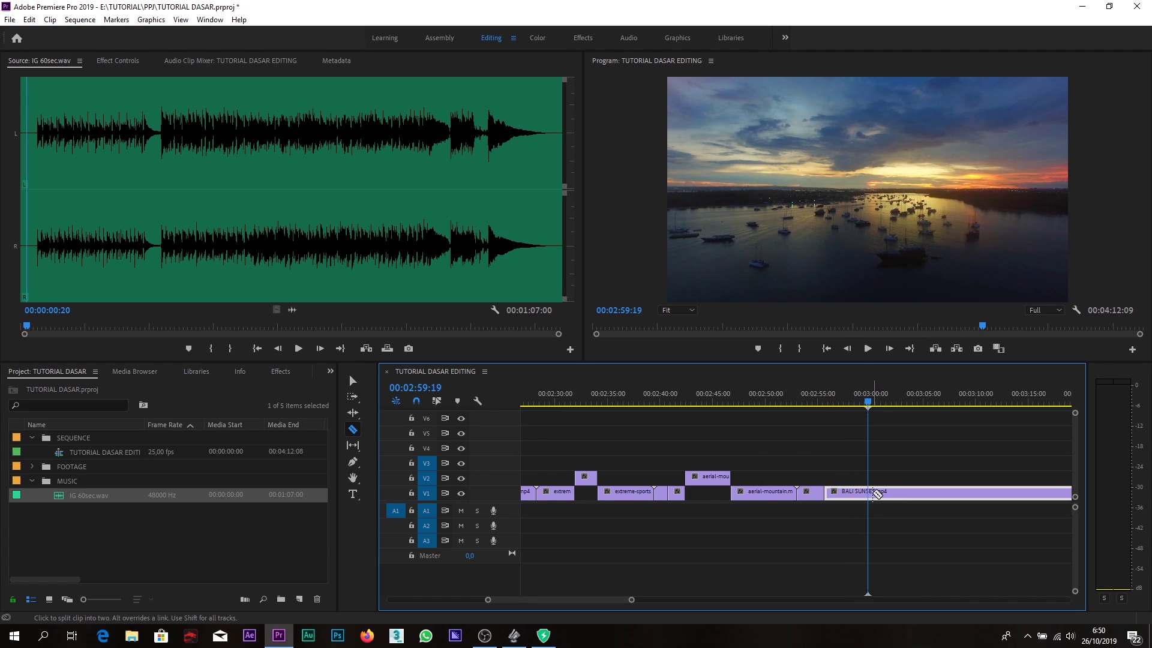
click(876, 494)
key(v)
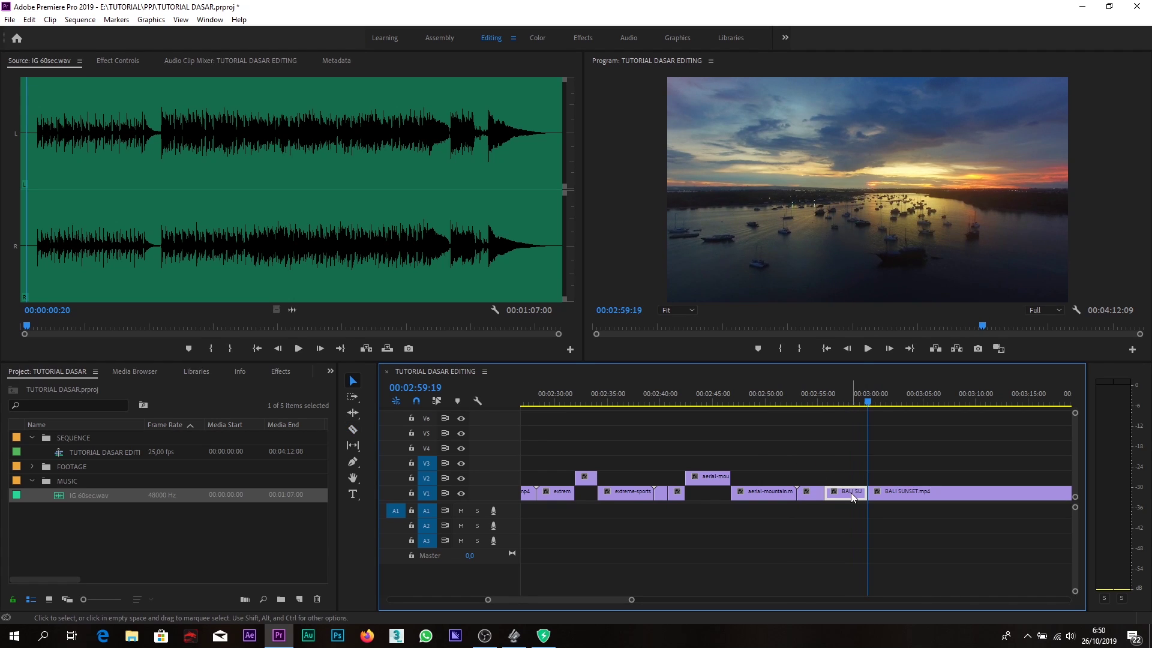
drag(846, 495, 848, 480)
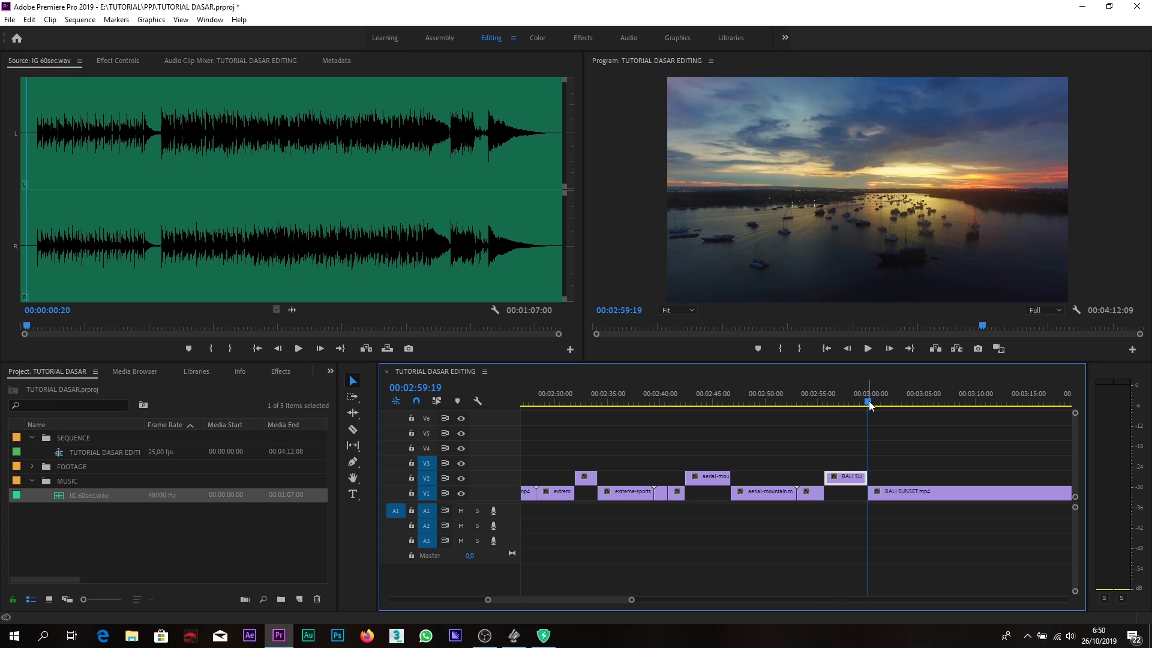
Split the BALI.mp4 clip on V1 at 00:03:29:18 with the Razor tool
drag(869, 400, 1011, 412)
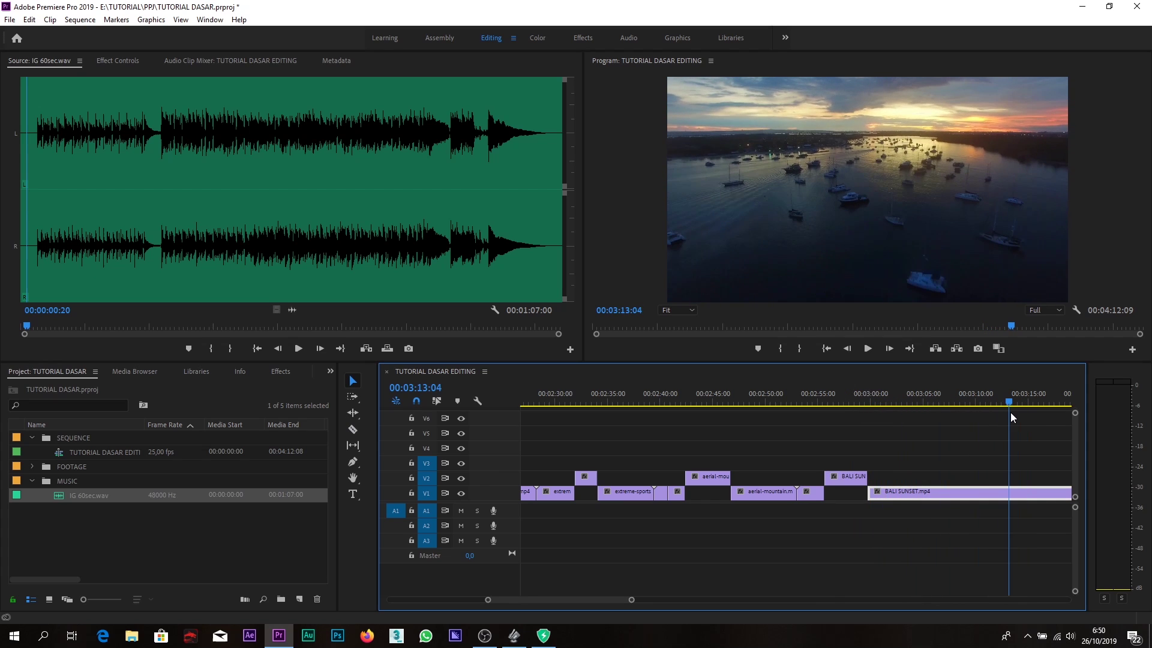
key(minus)
key(minus)
key(equal)
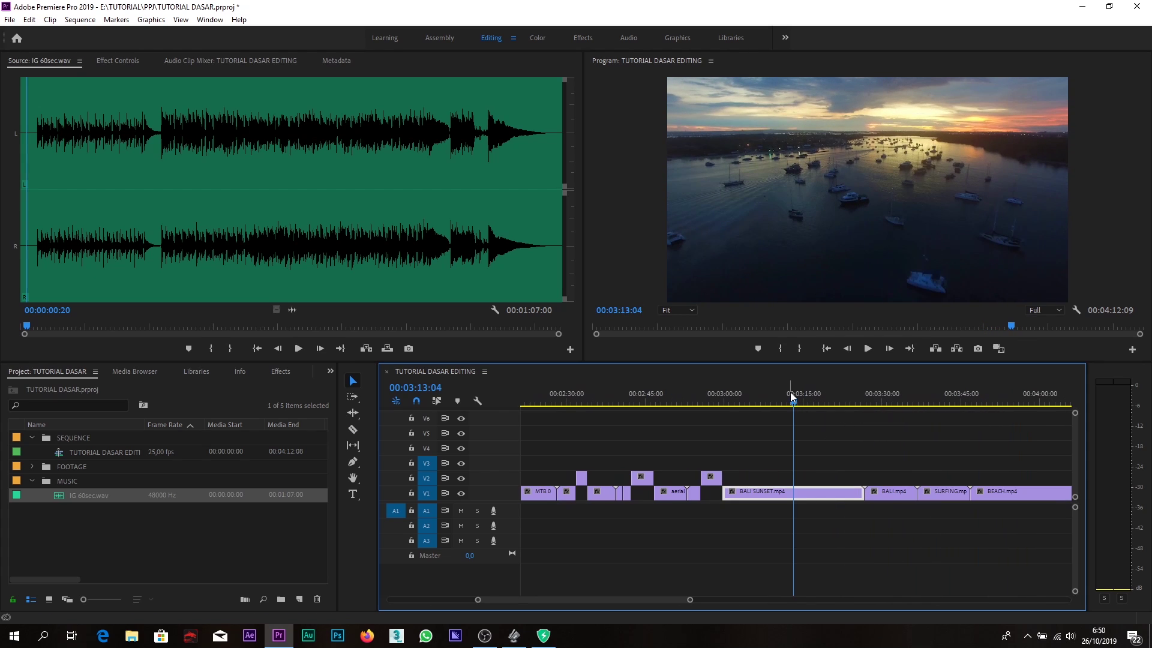
drag(794, 398, 882, 419)
key(c)
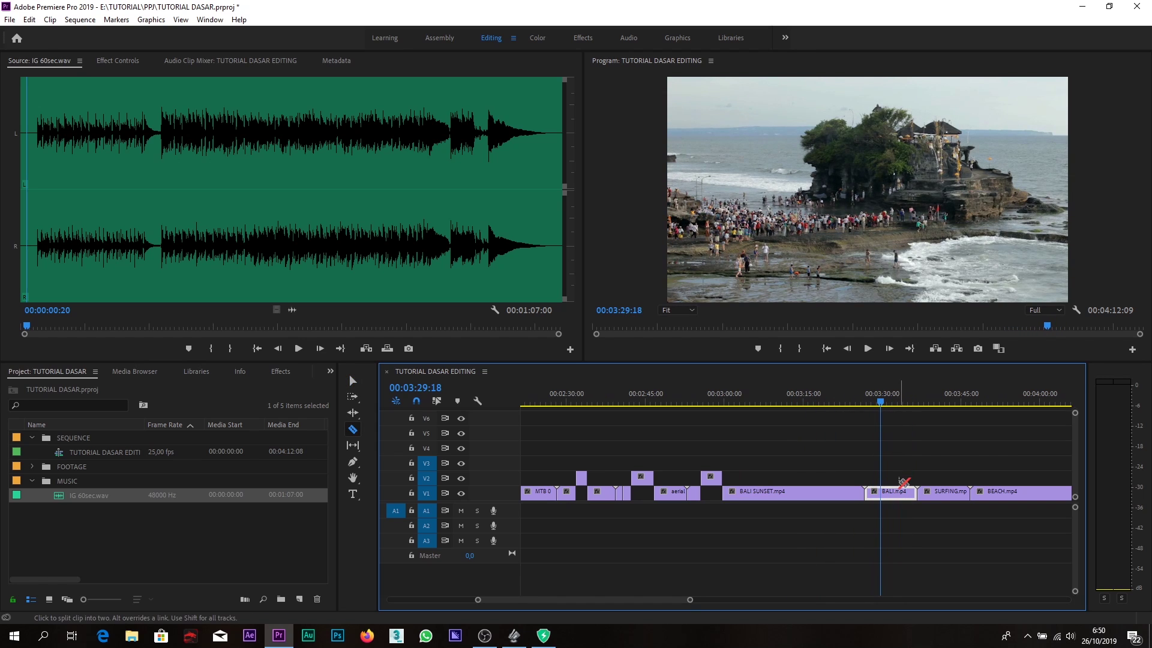
click(886, 495)
Split the BALI.mp4 clip at 00:03:34:21 and move the piece between its two cuts up to V2
key(space)
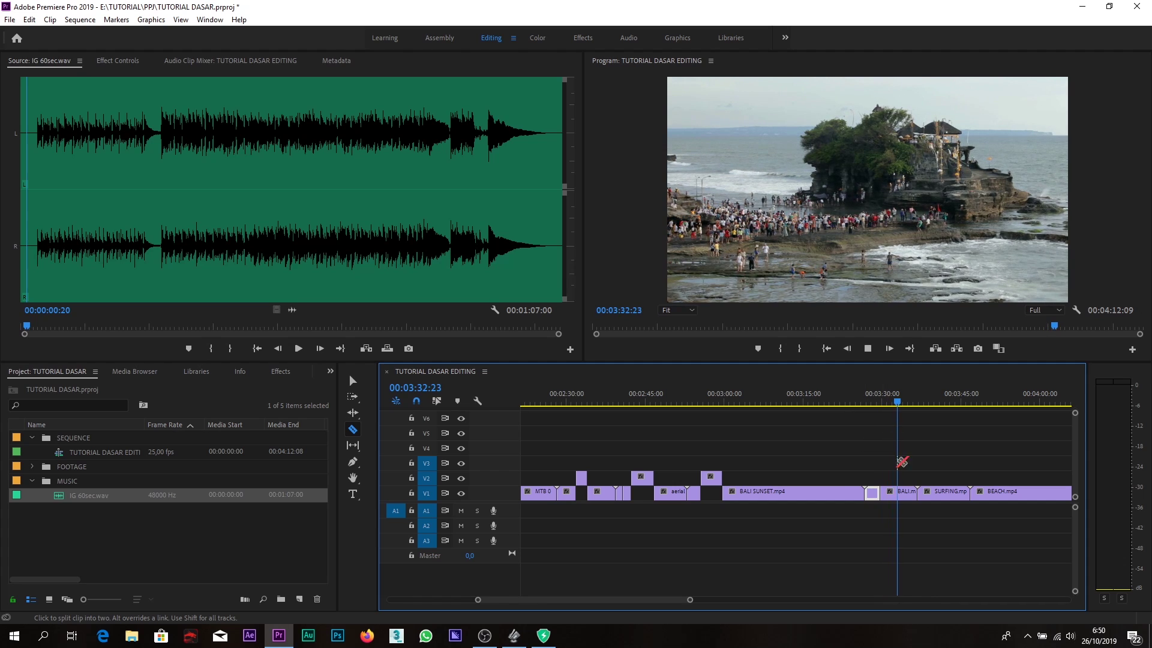
key(space)
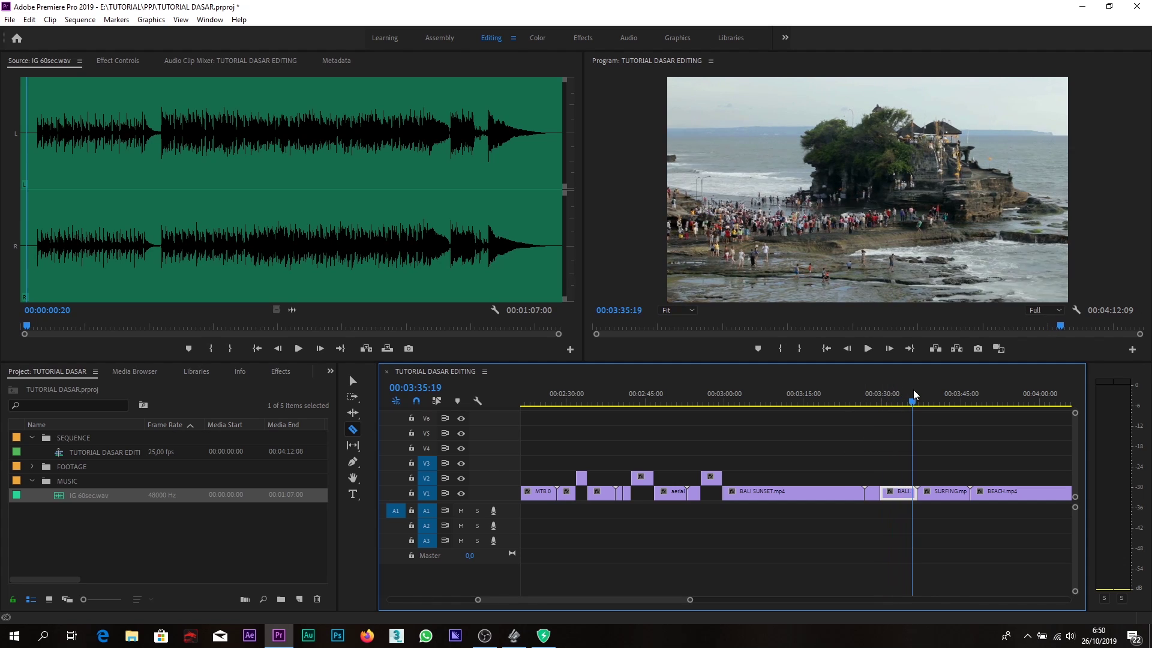
click(870, 403)
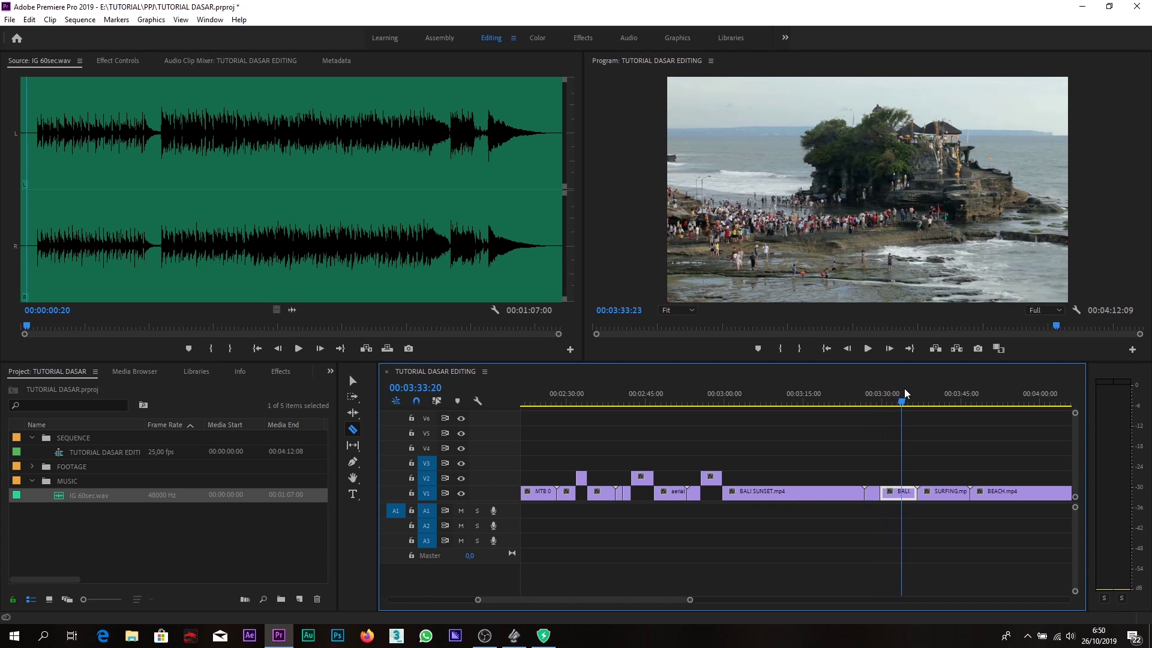
click(908, 493)
key(v)
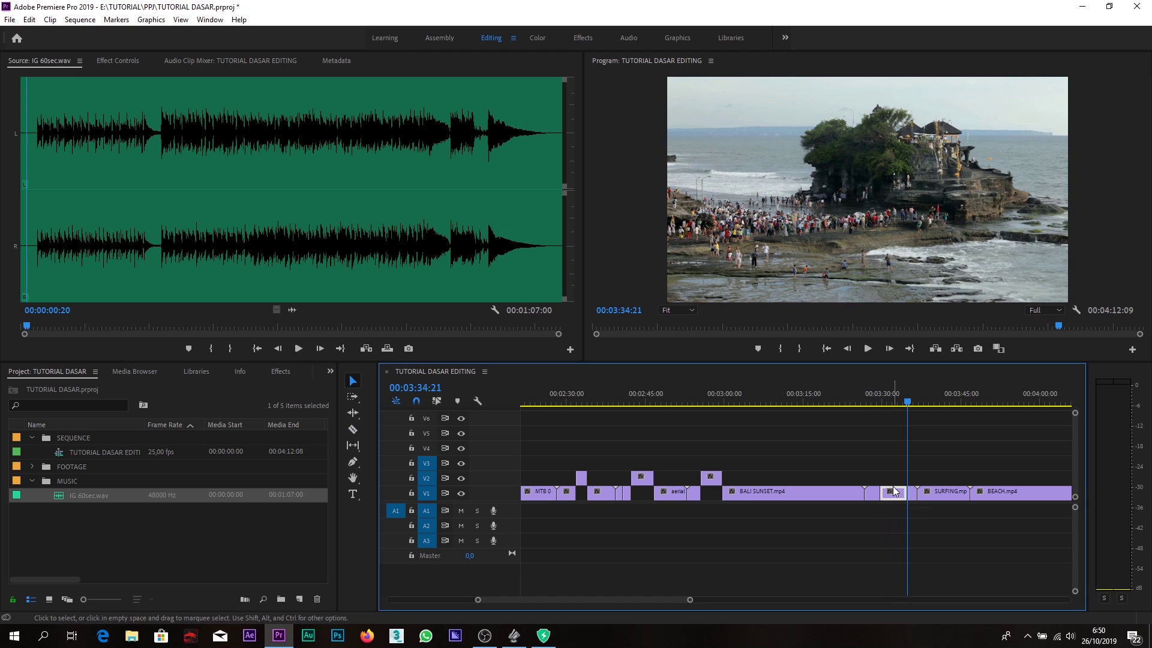
drag(894, 491, 894, 477)
Play through the start of the surfing clip on V1 and split it at 00:03:42:08
mouse_move(909, 388)
mouse_down()
mouse_move(970, 387)
mouse_move(921, 400)
mouse_up()
key(space)
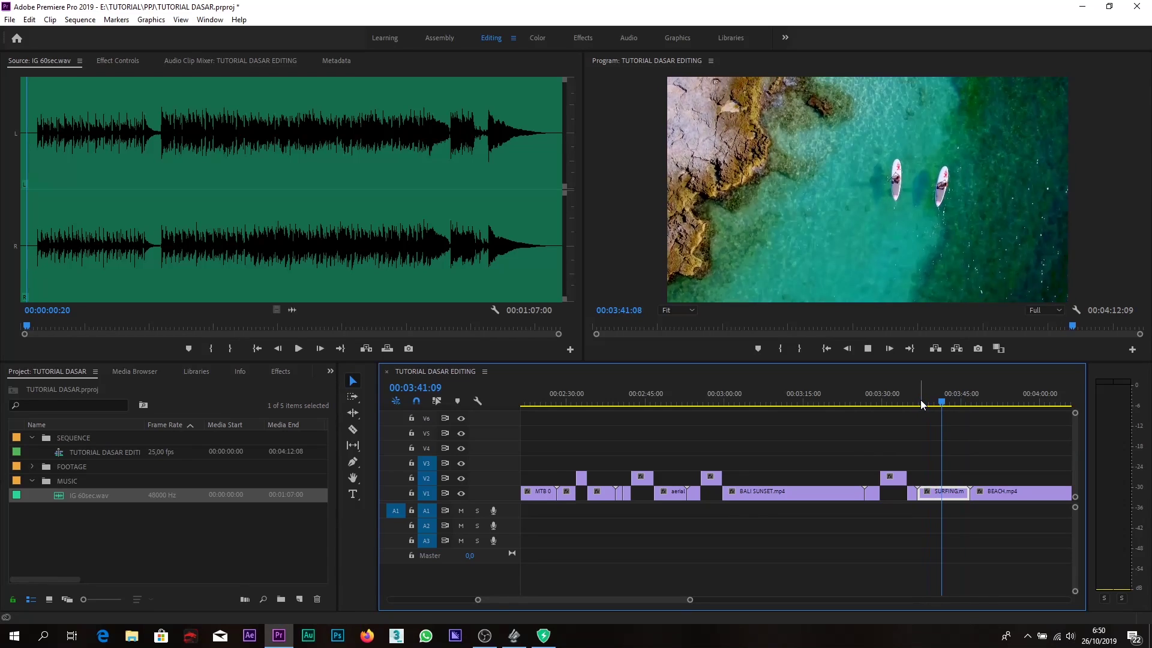
key(space)
key(c)
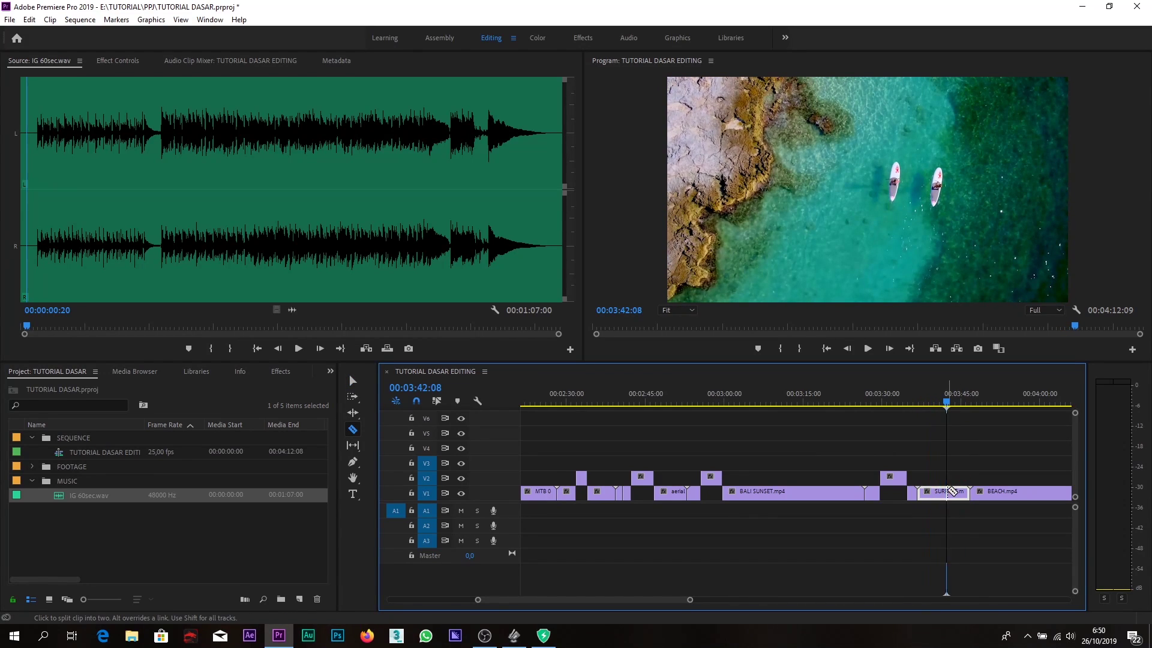
Split the surfing clip at 00:03:45:10 and move the piece between its two cuts up to V2
key(space)
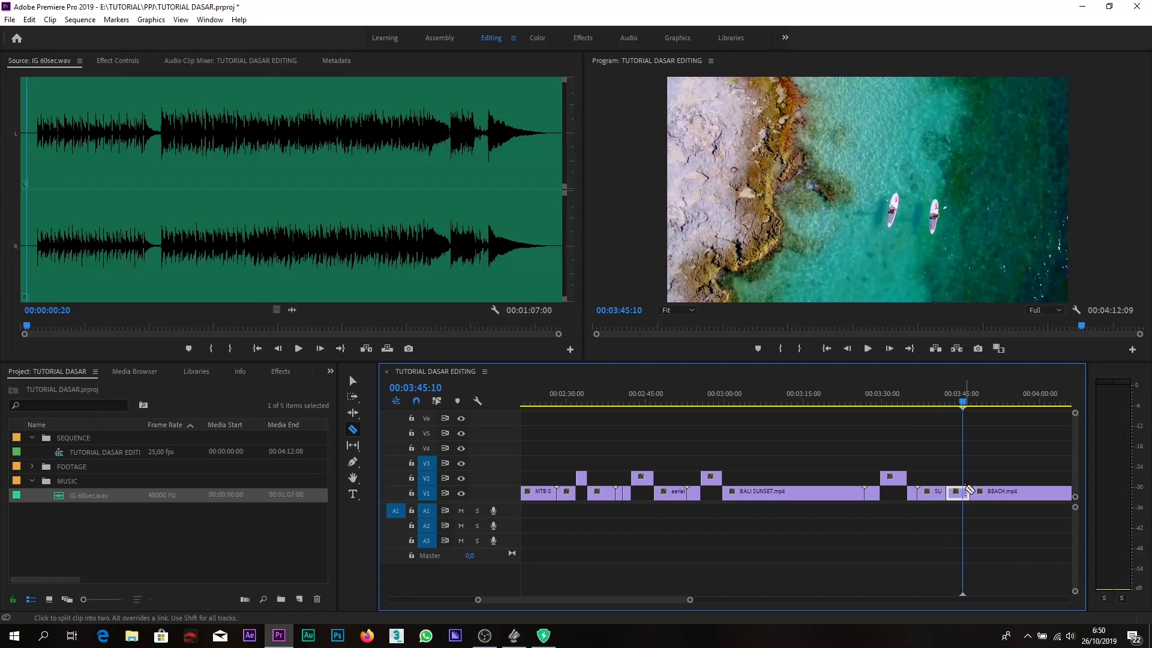
key(v)
drag(954, 492, 955, 479)
Split the BEACH.mp4 clip on V1 at 00:04:07:06 and preview the footage after the cut
drag(977, 391, 1020, 398)
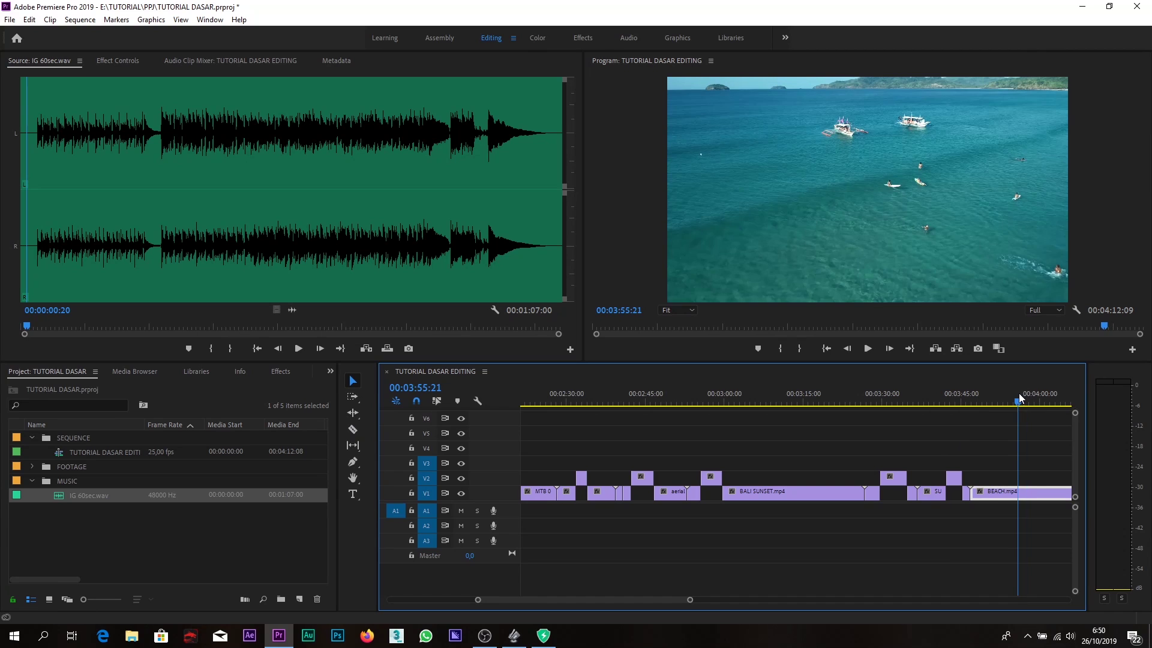
scroll(989, 404, down, 3)
drag(755, 406, 854, 390)
key(c)
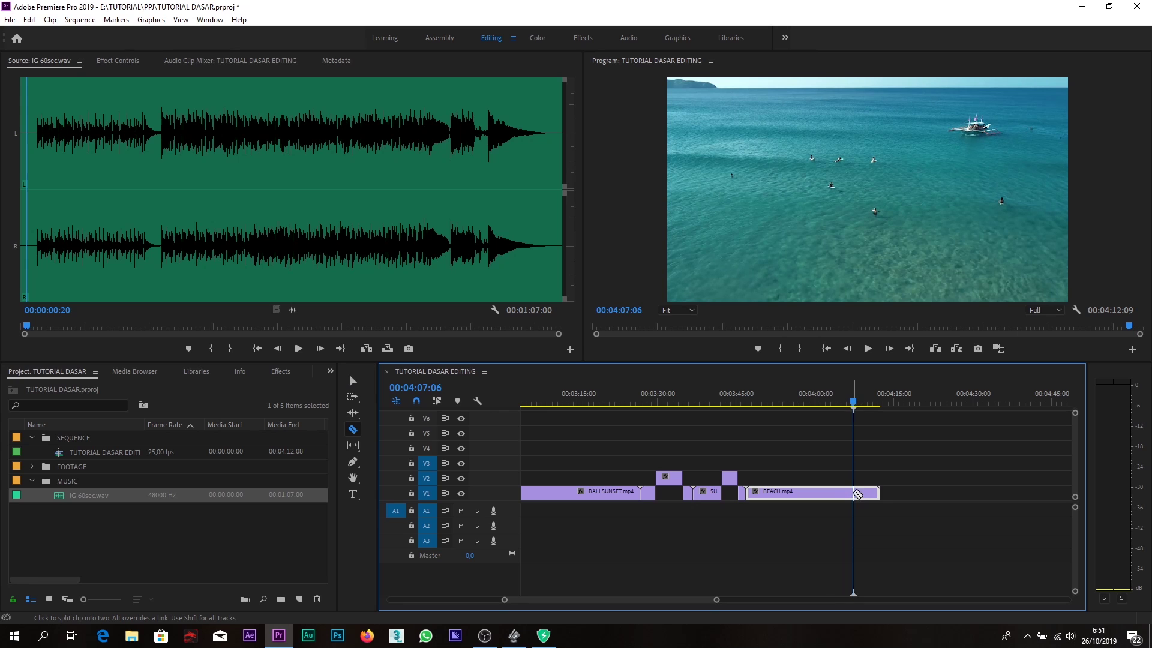
key(space)
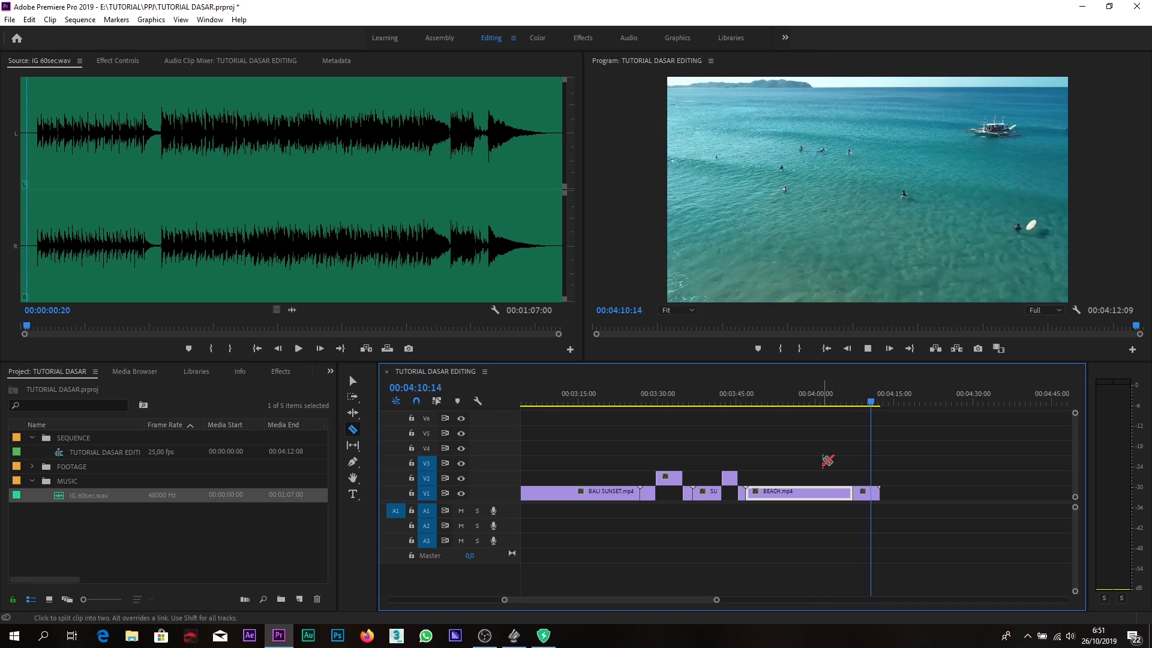
key(space)
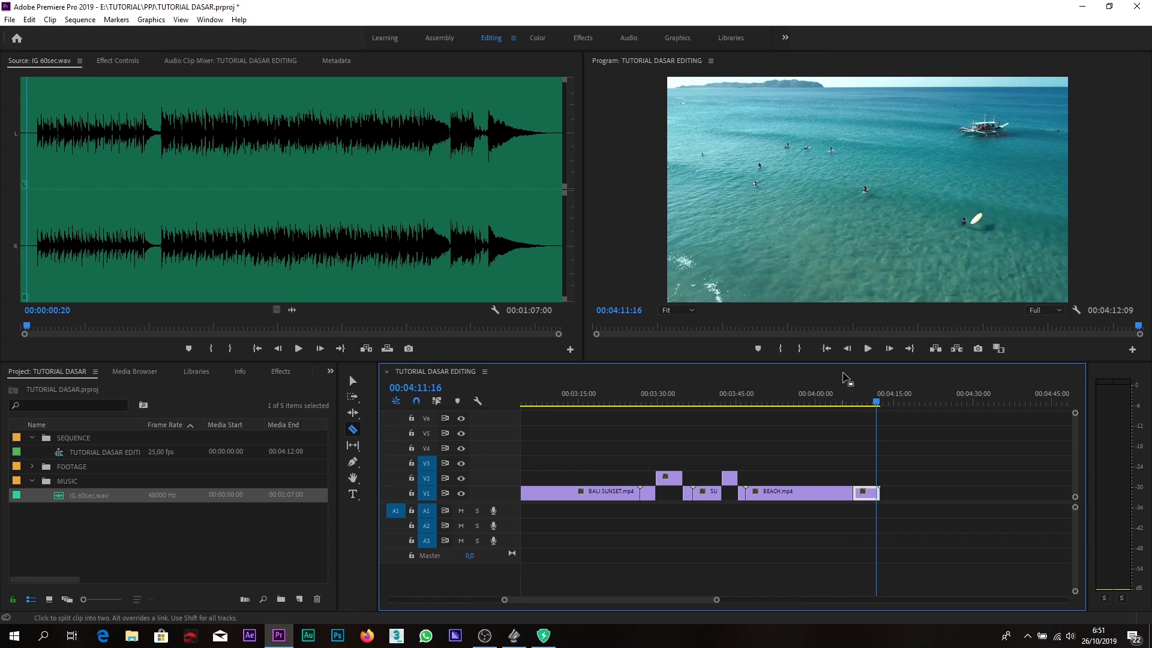
Split the BEACH.mp4 clip again at 00:04:01:08, ahead of its existing cut
drag(842, 399, 811, 414)
key(space)
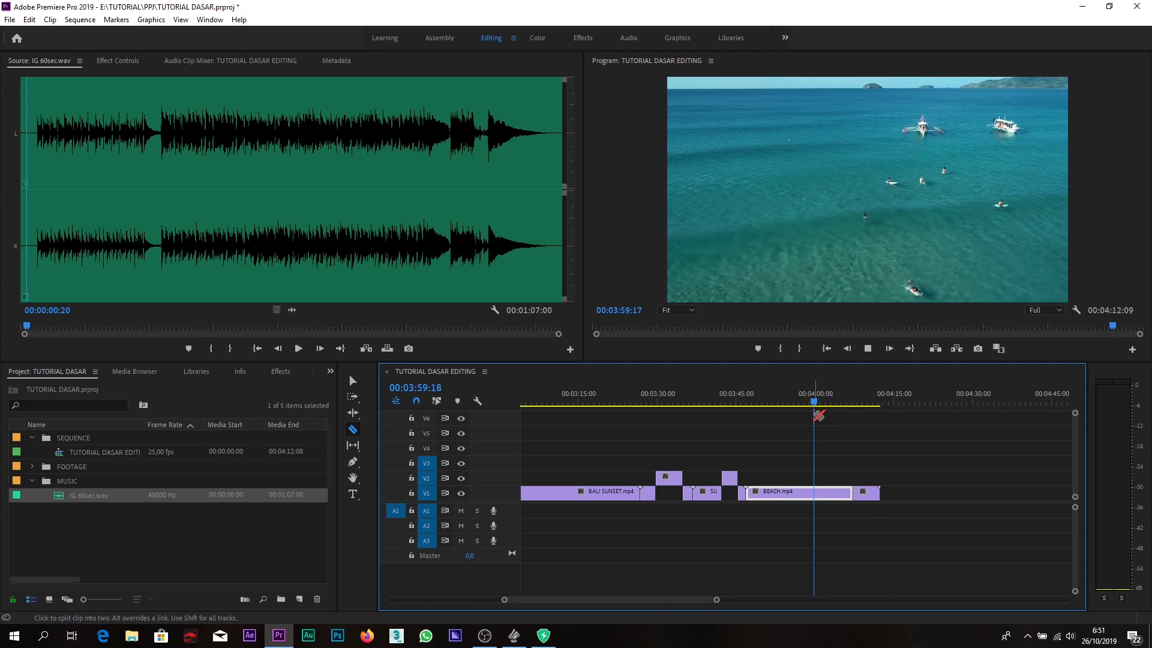
key(space)
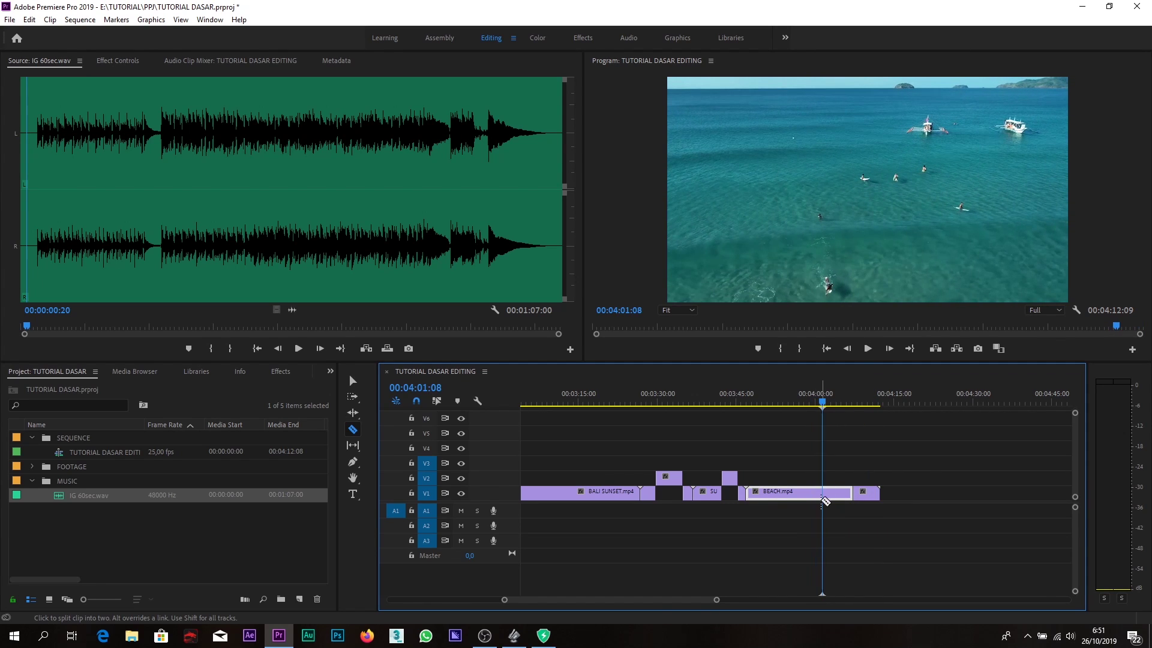
click(823, 498)
Move the BEACH.mp4 piece between its two cuts up to V2 and save the project
key(v)
drag(833, 491, 830, 476)
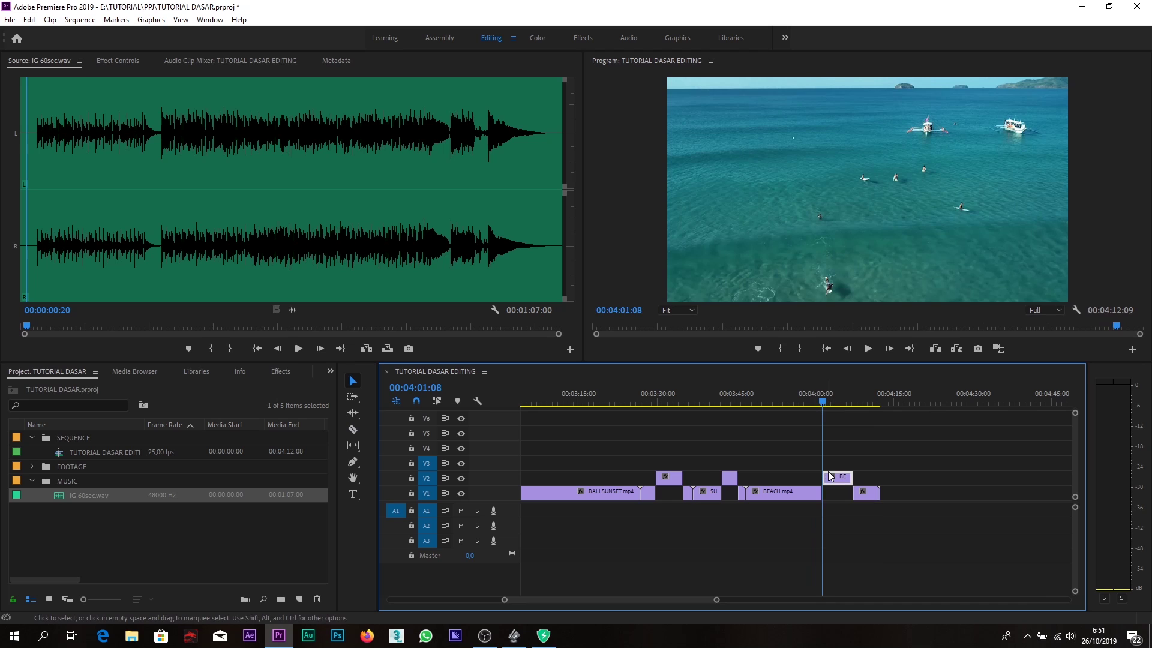
key(ctrl+s)
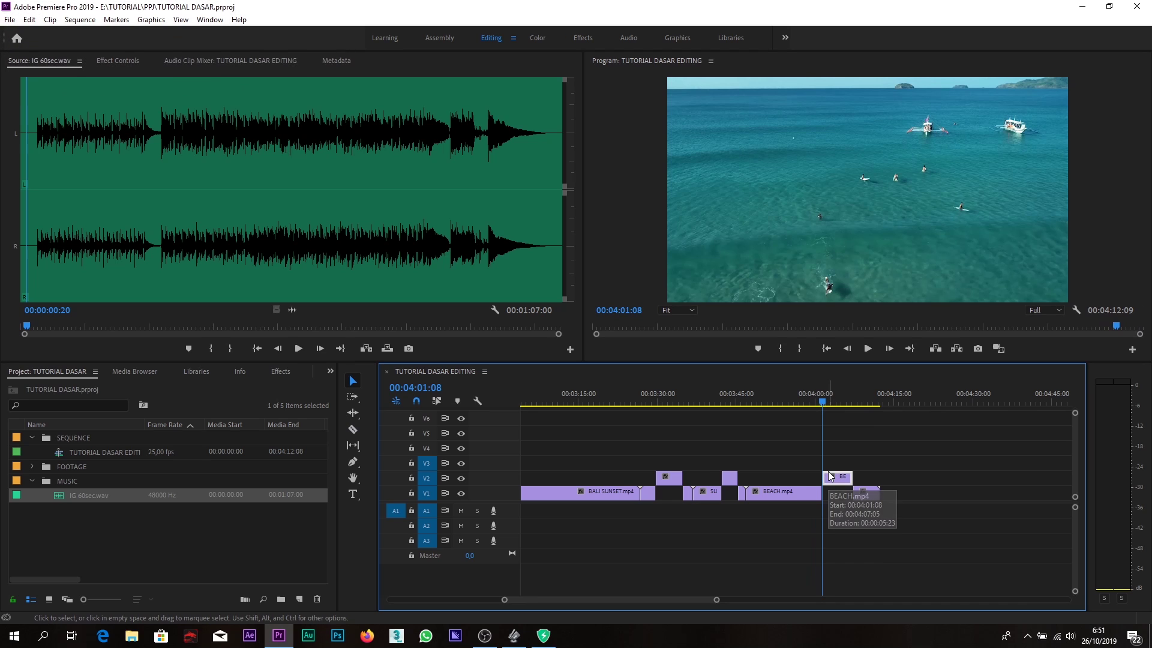
Review the selected pieces on V2 across the whole sequence, from about 00:01:25:07 to 00:02:56:03
key(minus)
key(minus)
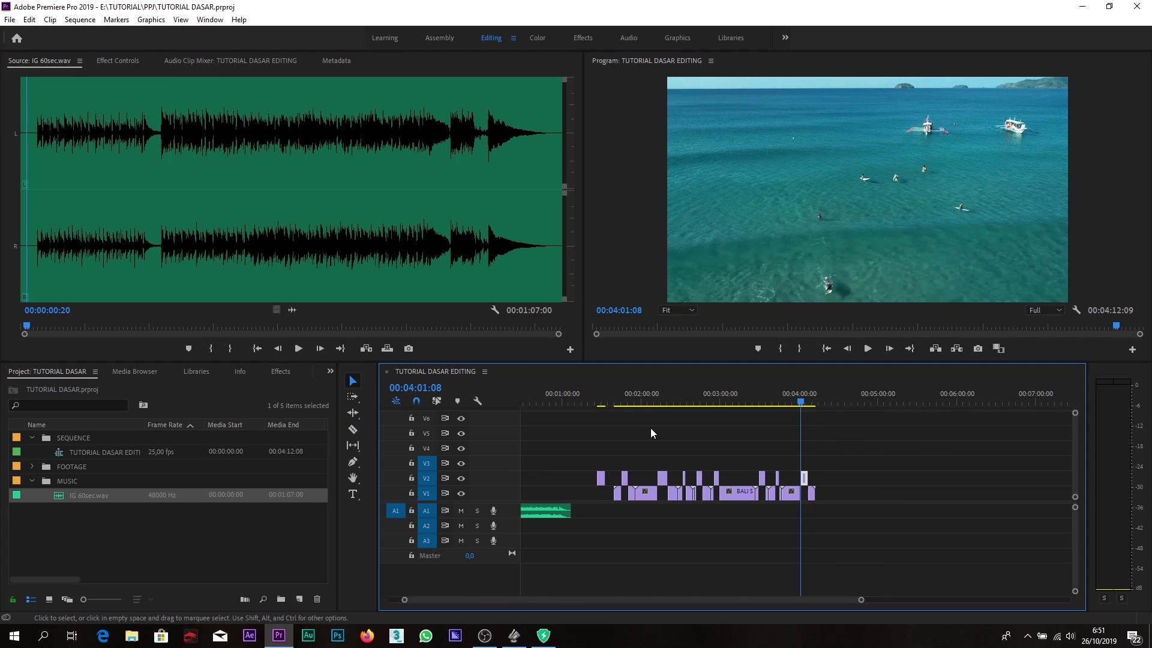
click(595, 396)
key(equal)
key(minus)
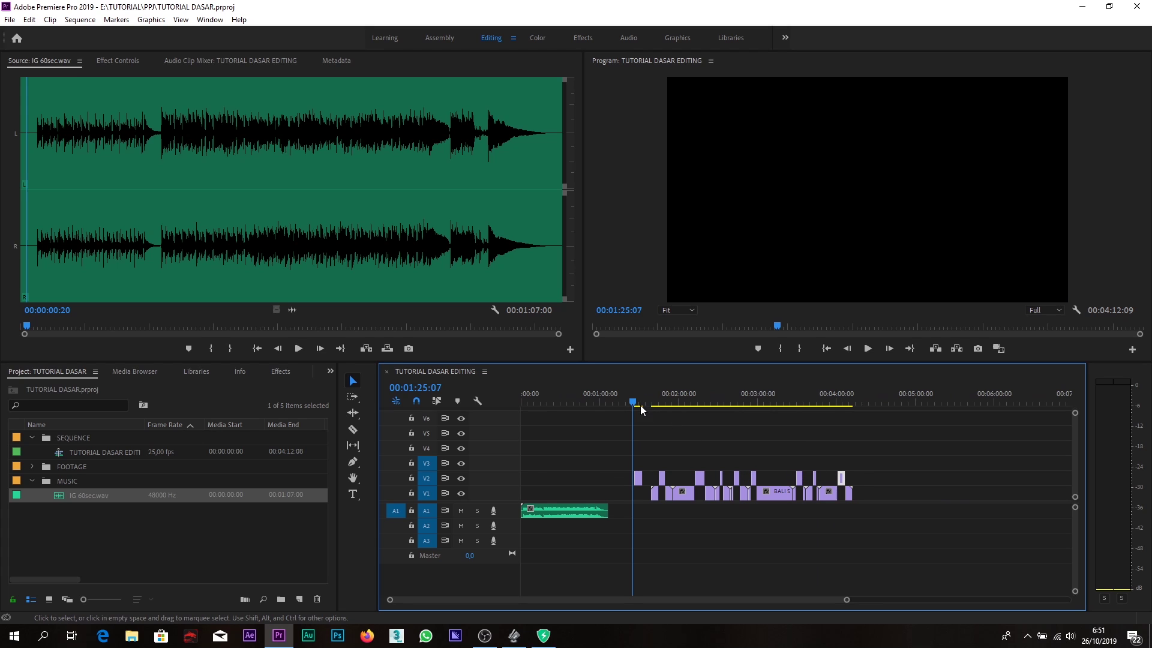
drag(644, 394, 665, 401)
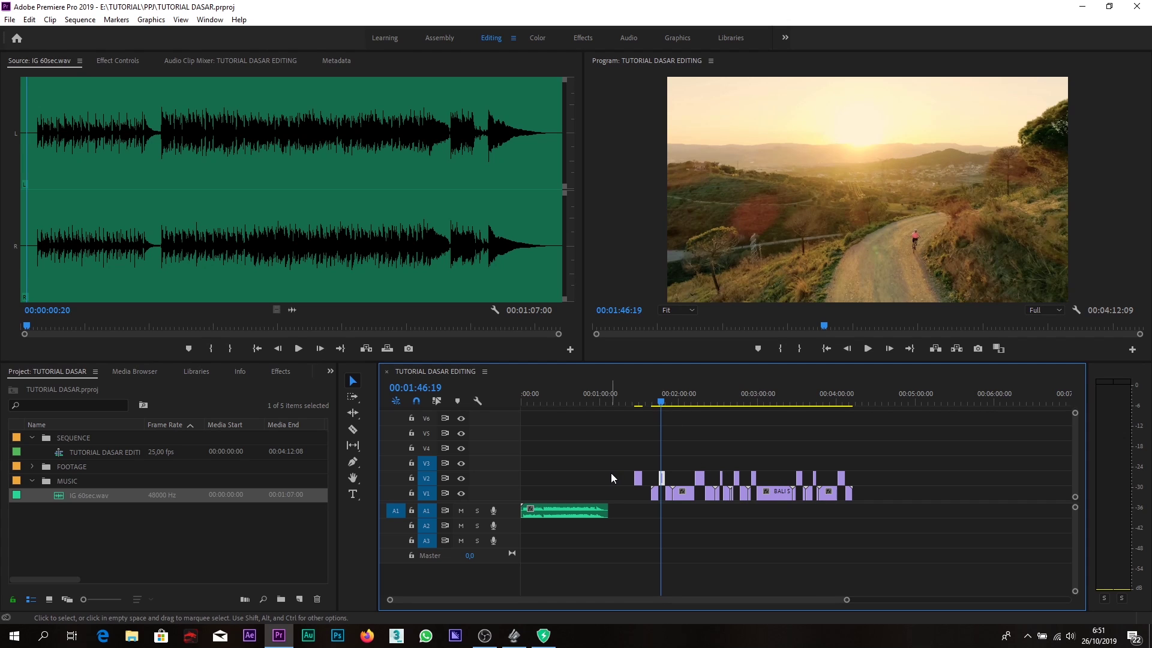
drag(644, 402, 753, 403)
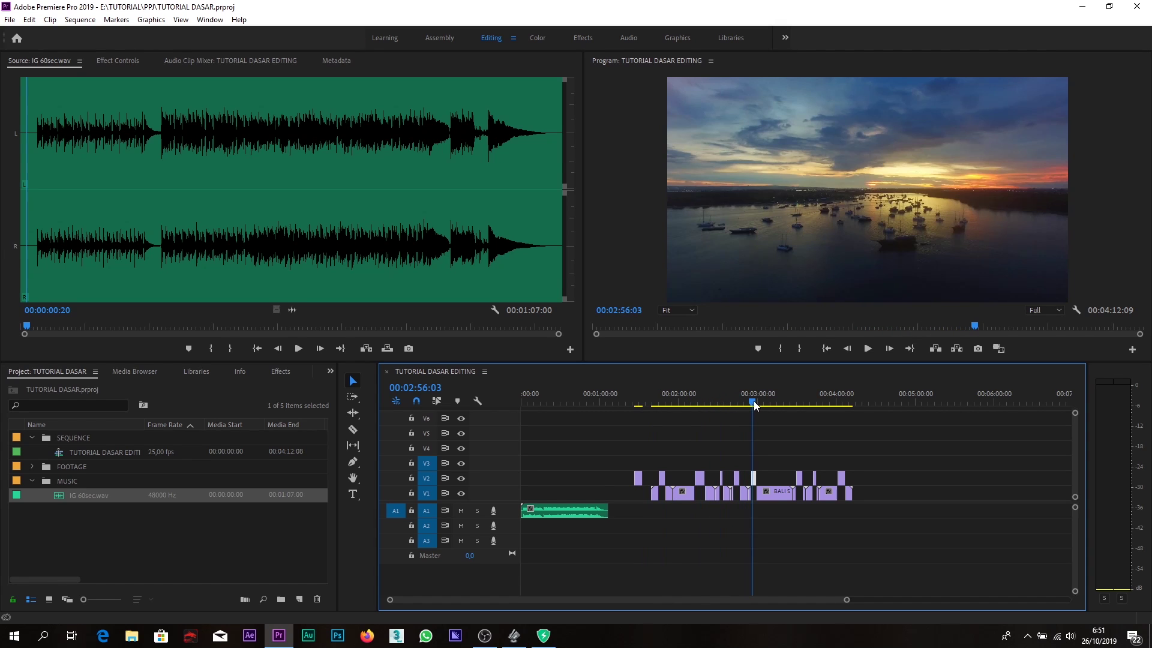
Find the aerial-mountain.mp4 piece on V2 and move it to the very start of the sequence on the same track
key(Home)
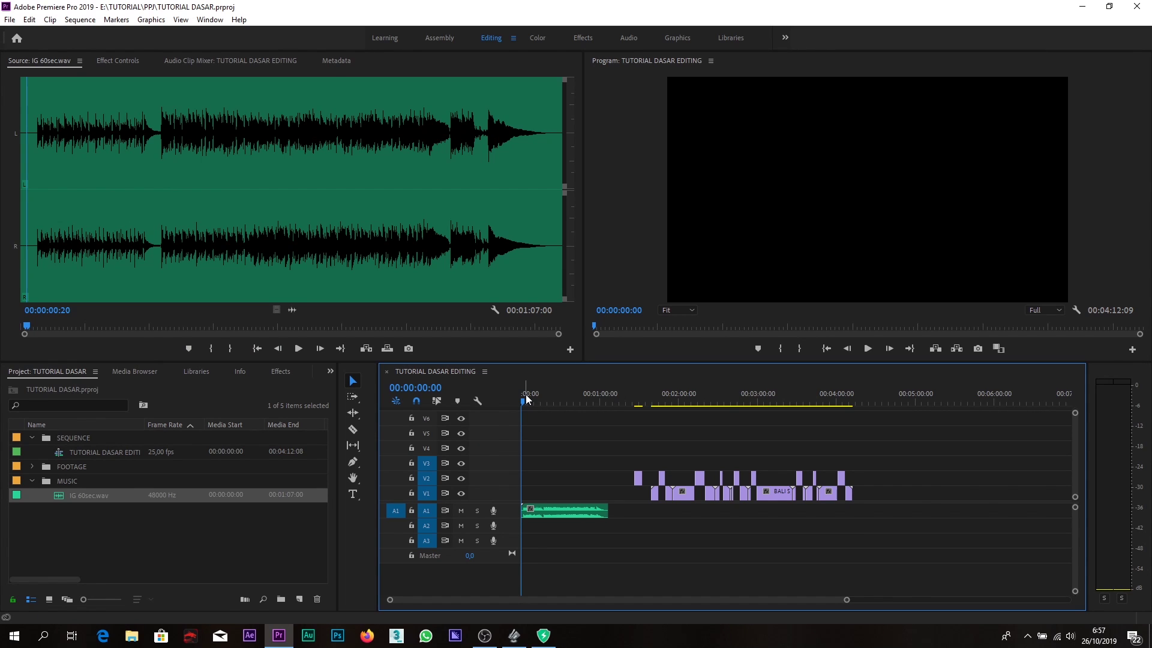
click(637, 402)
drag(637, 402, 737, 403)
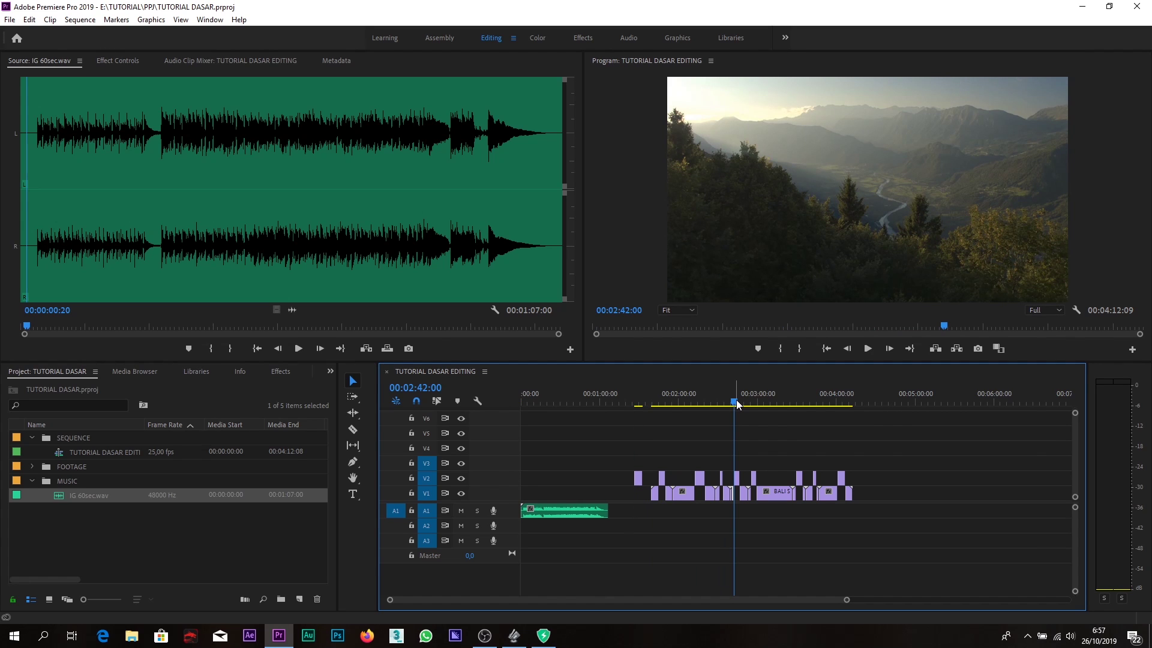
key(equal)
key(minus)
key(space)
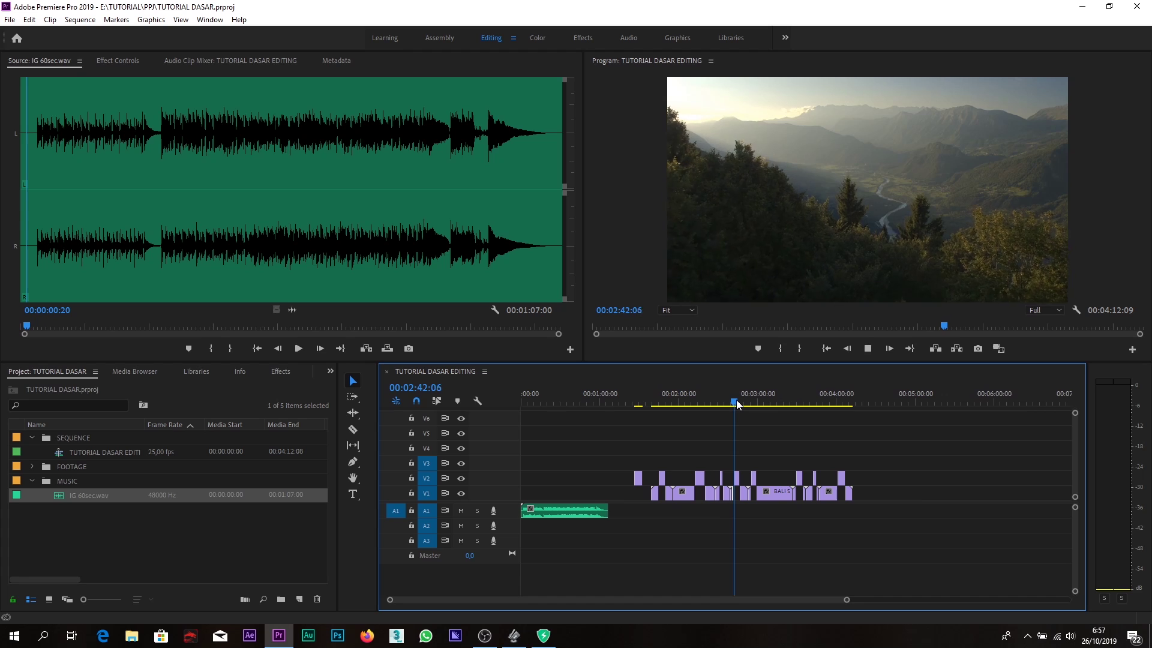
key(space)
click(735, 393)
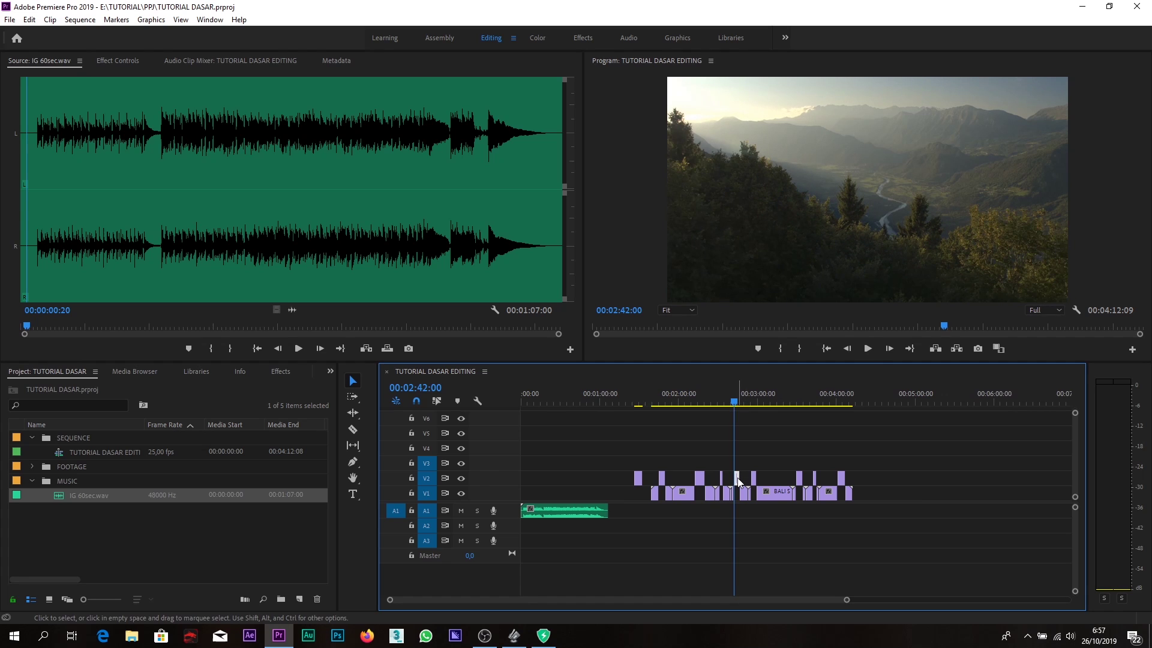
drag(739, 482, 525, 483)
Play the opening aerial-mountain.mp4 clip from the sequence start and examine it against the music waveform on A1
key(Home)
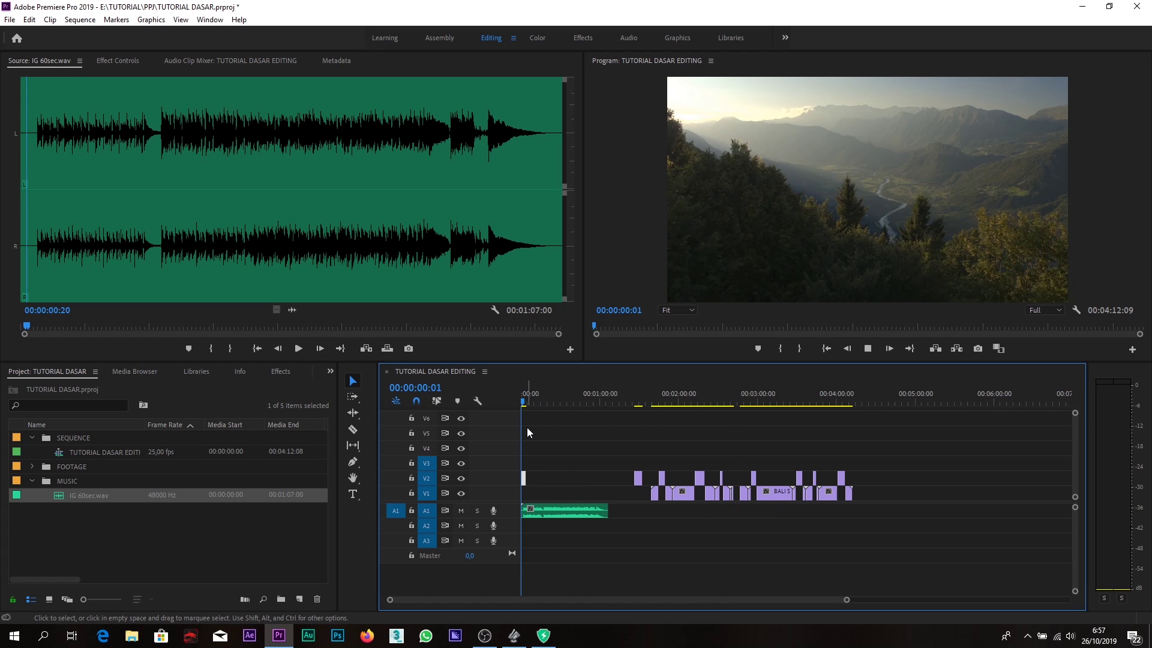
key(equal)
key(equal)
key(equal)
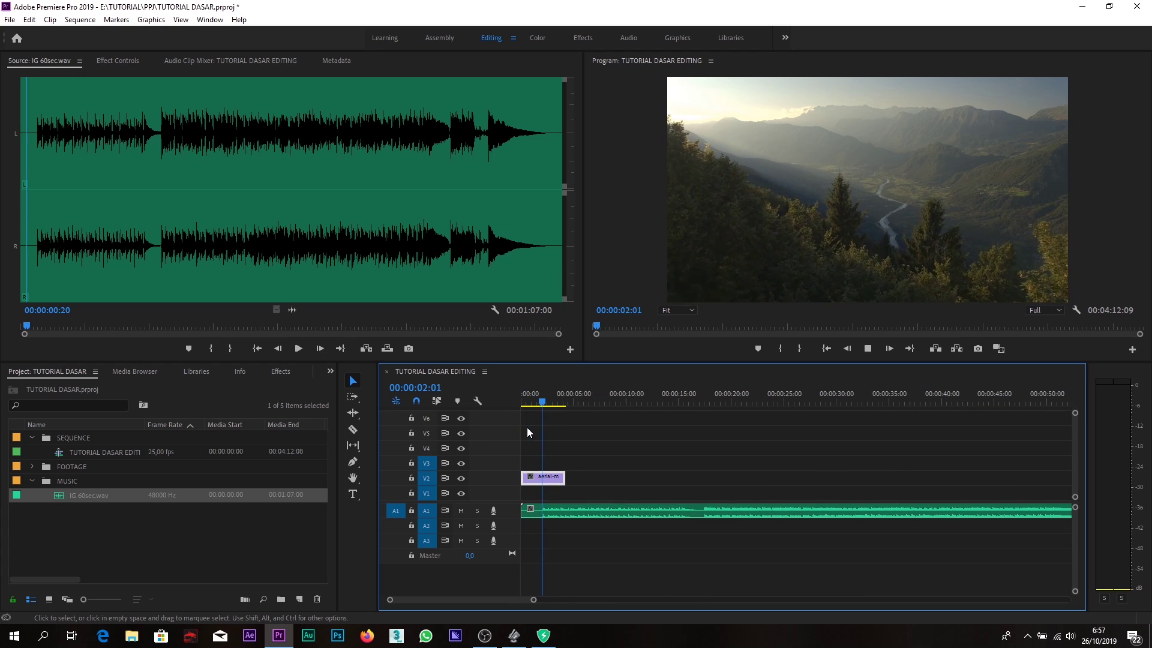
key(equal)
key(equal)
key(space)
drag(610, 392, 578, 406)
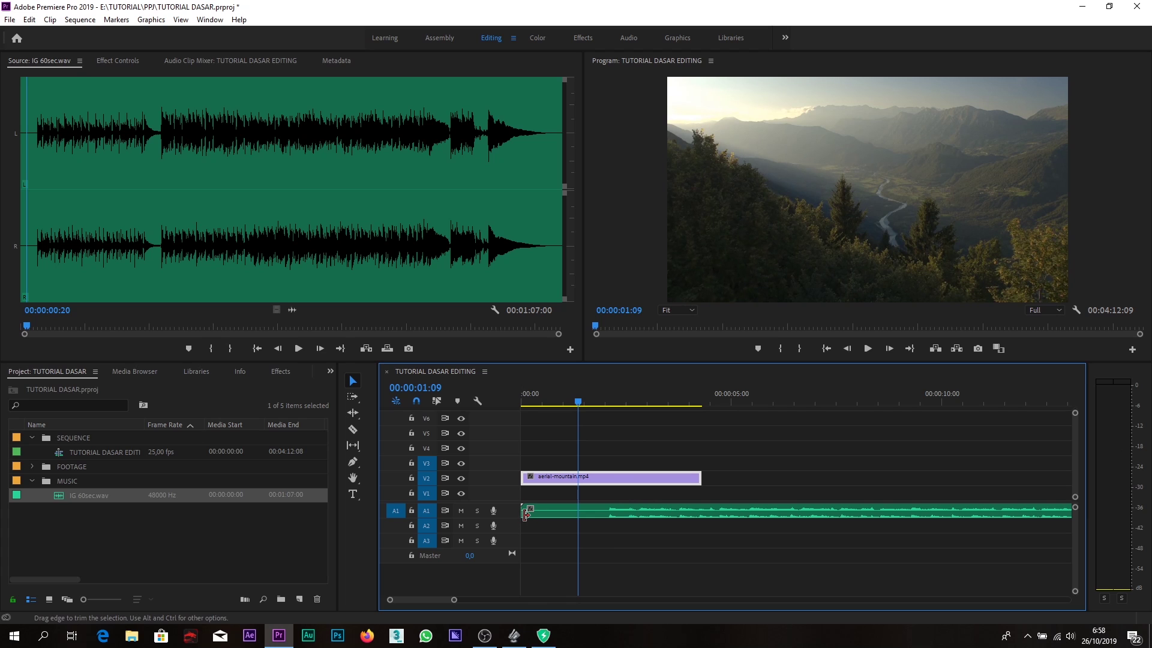
Replay the opening seconds of the sequence to check where the music on A1 starts under the aerial-mountain.mp4 clip
drag(527, 515, 499, 515)
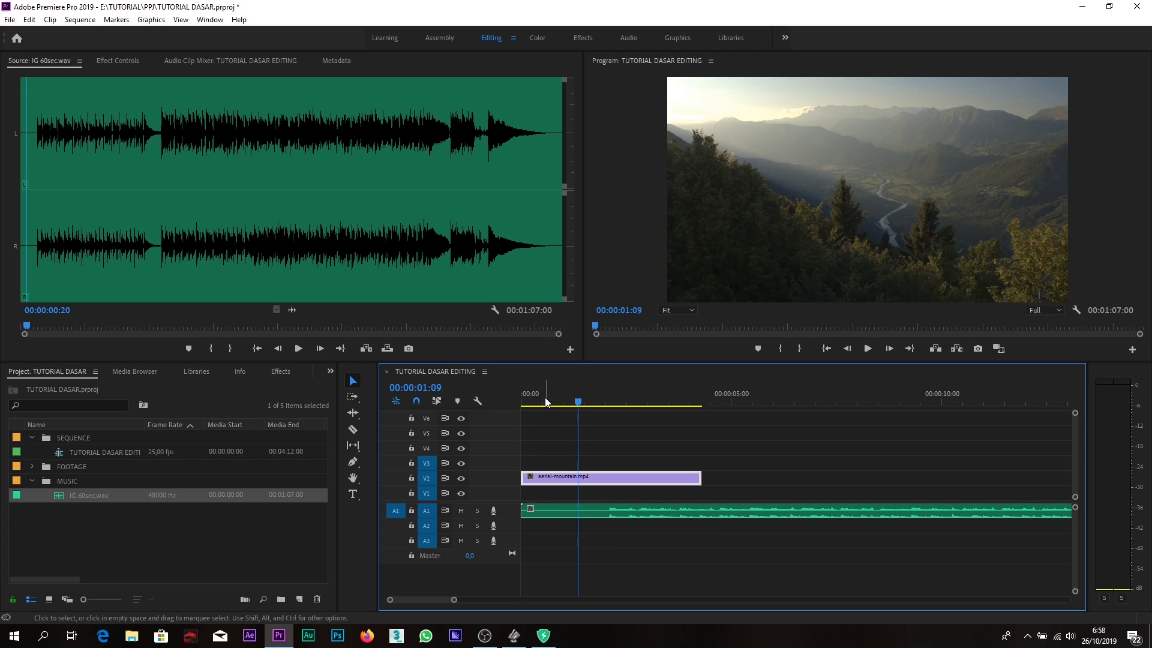
drag(545, 398, 488, 417)
key(space)
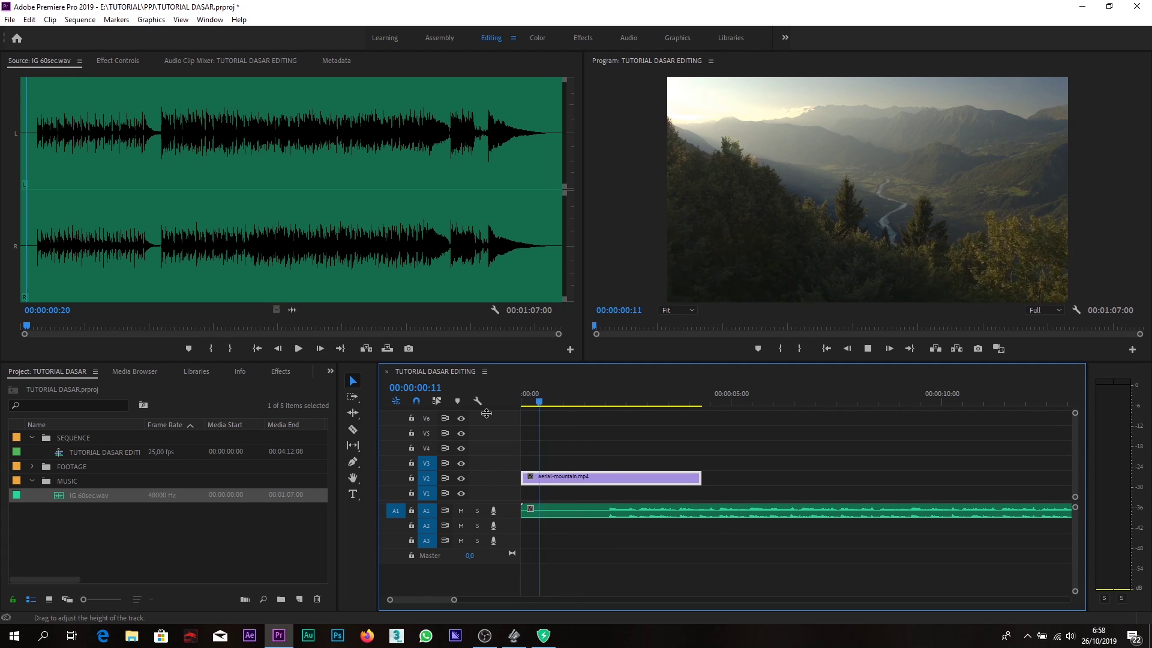
key(space)
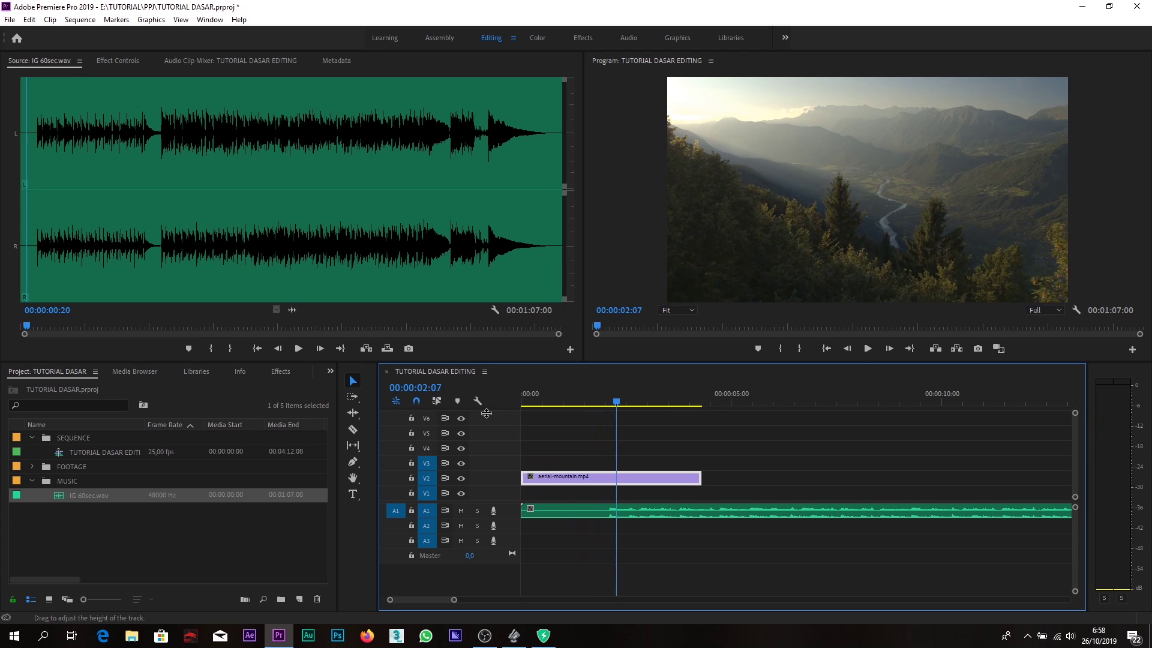
click(603, 400)
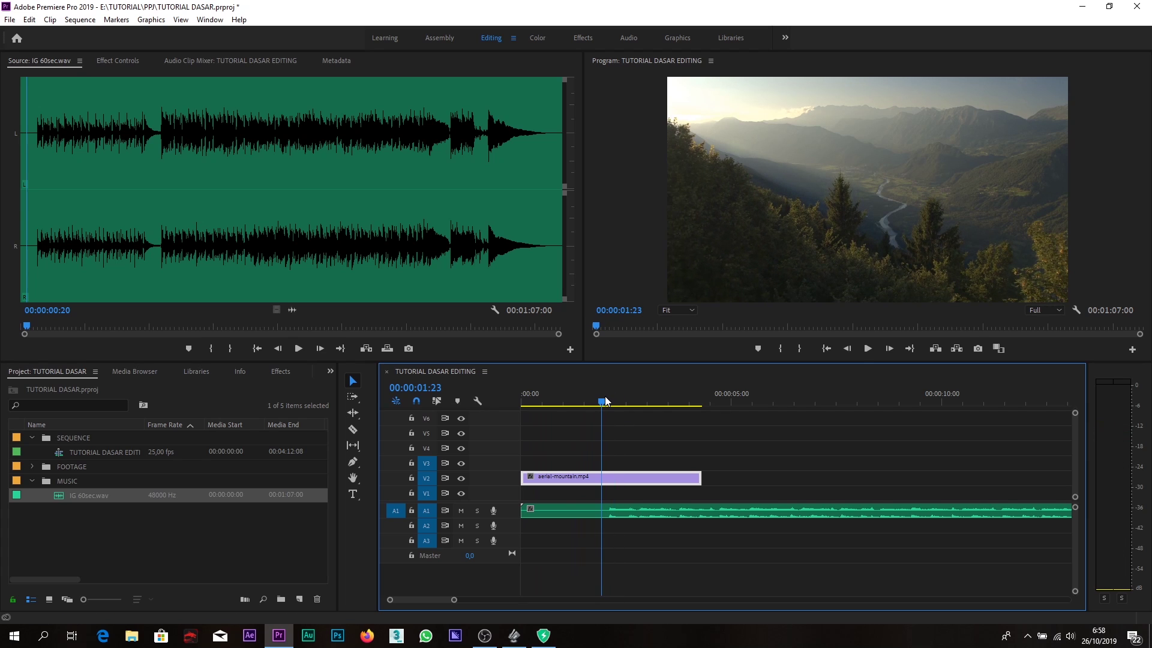
key(Home)
key(space)
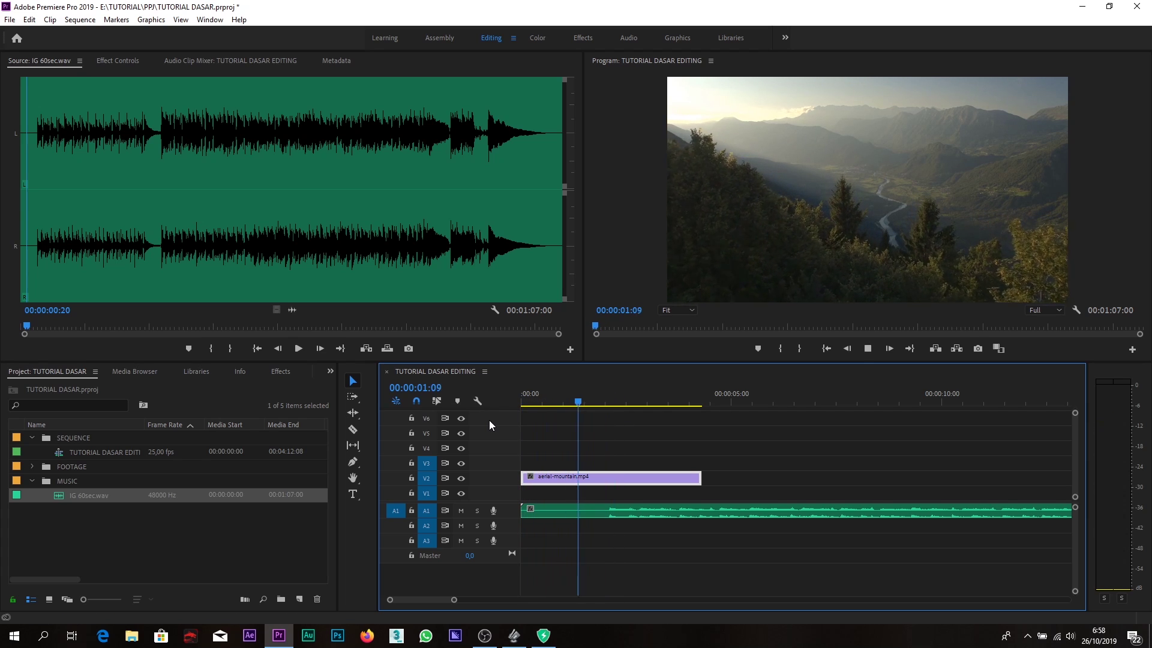
key(space)
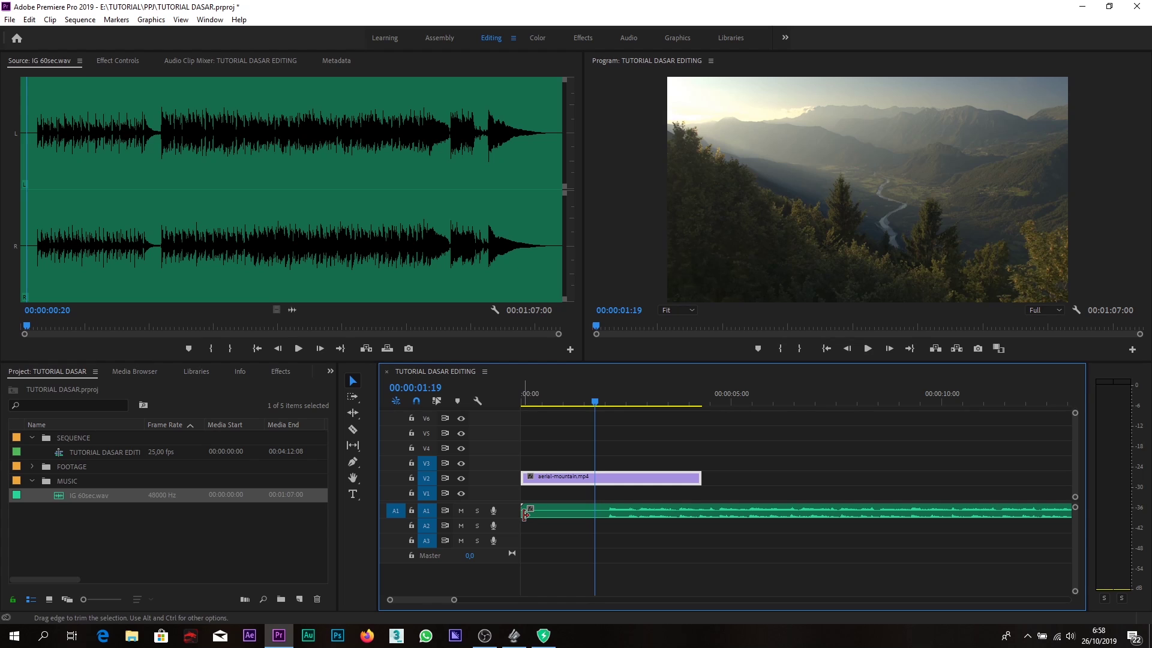
Trim the start of the music on A1 to 00:00:01:19 and move the shortened clip back to the sequence start
drag(533, 513, 602, 512)
click(602, 512)
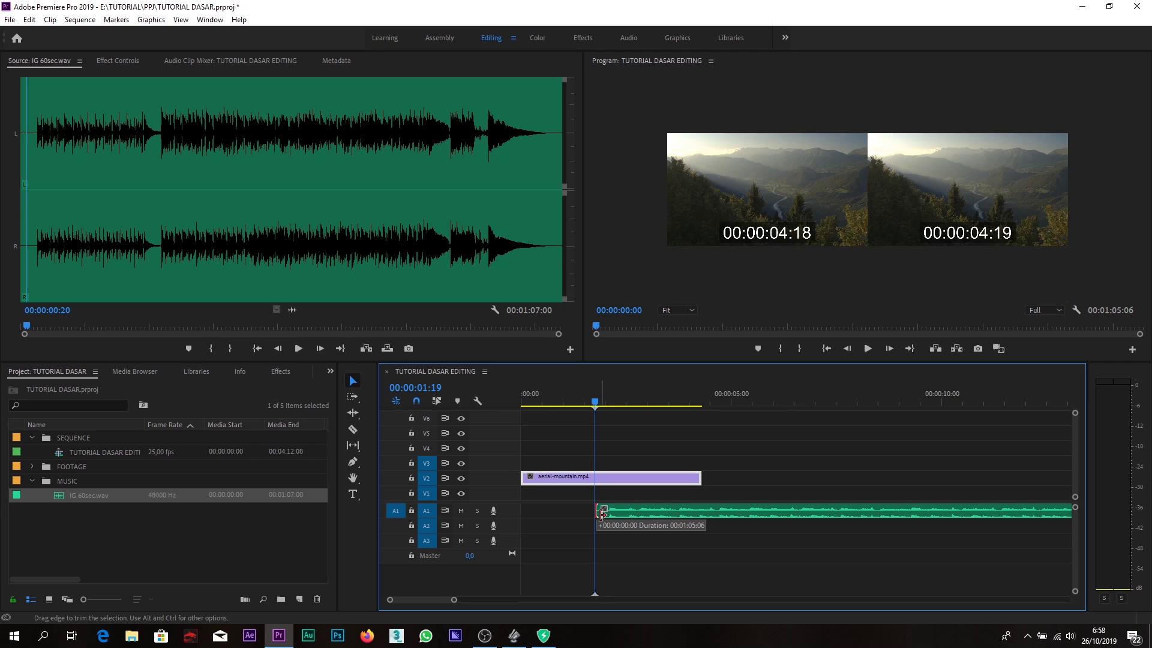
click(638, 513)
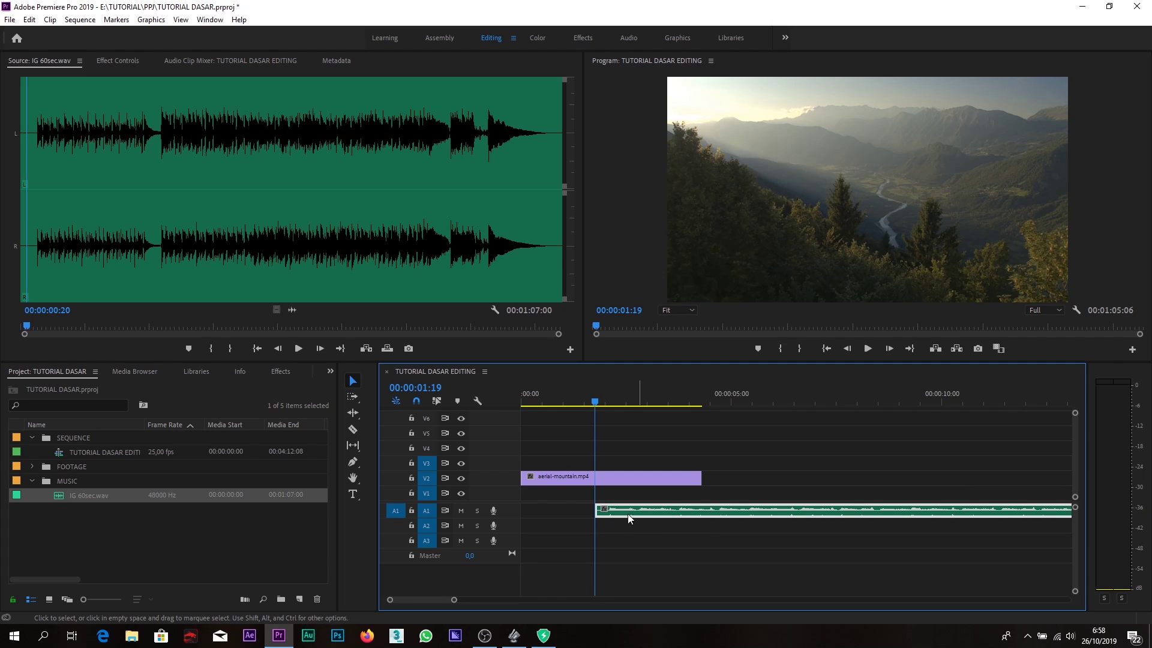
drag(628, 514, 543, 514)
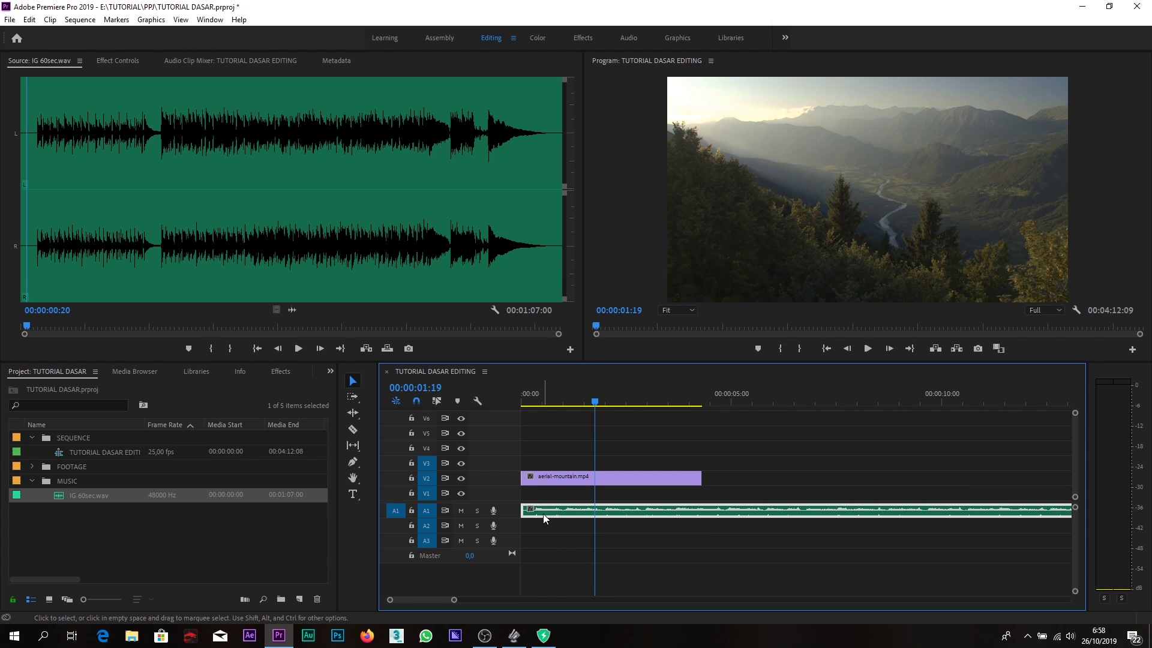
Play the opening aerial-mountain.mp4 clip from the sequence start to check it against the trimmed music
click(545, 435)
drag(532, 392, 491, 408)
key(space)
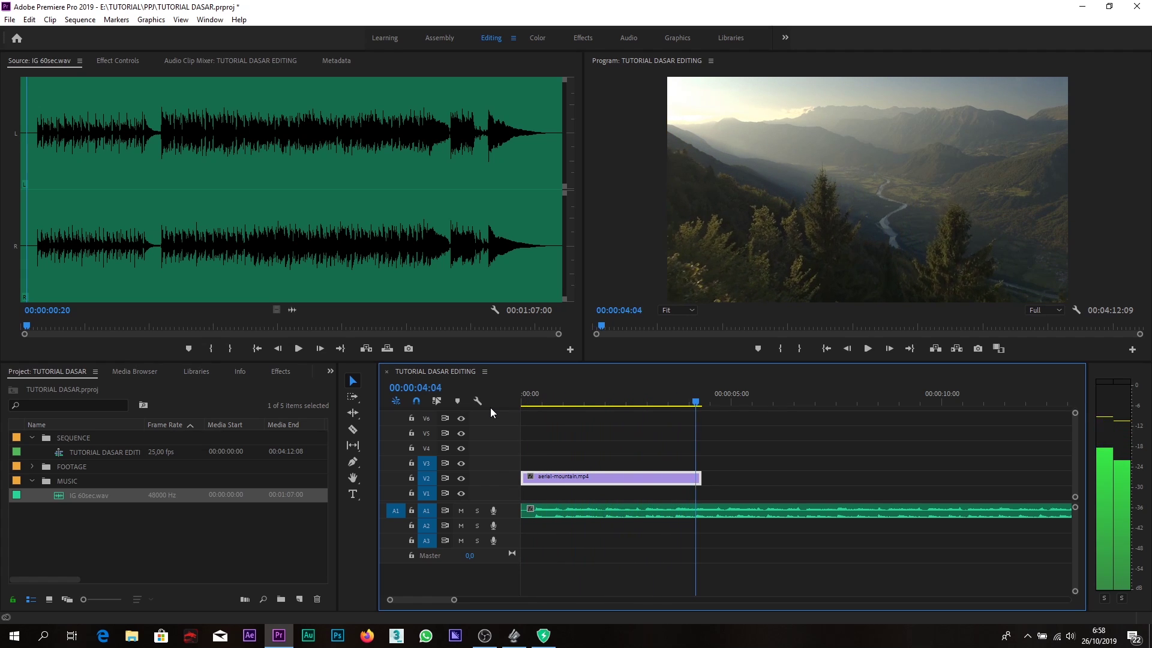
key(space)
key(Home)
key(space)
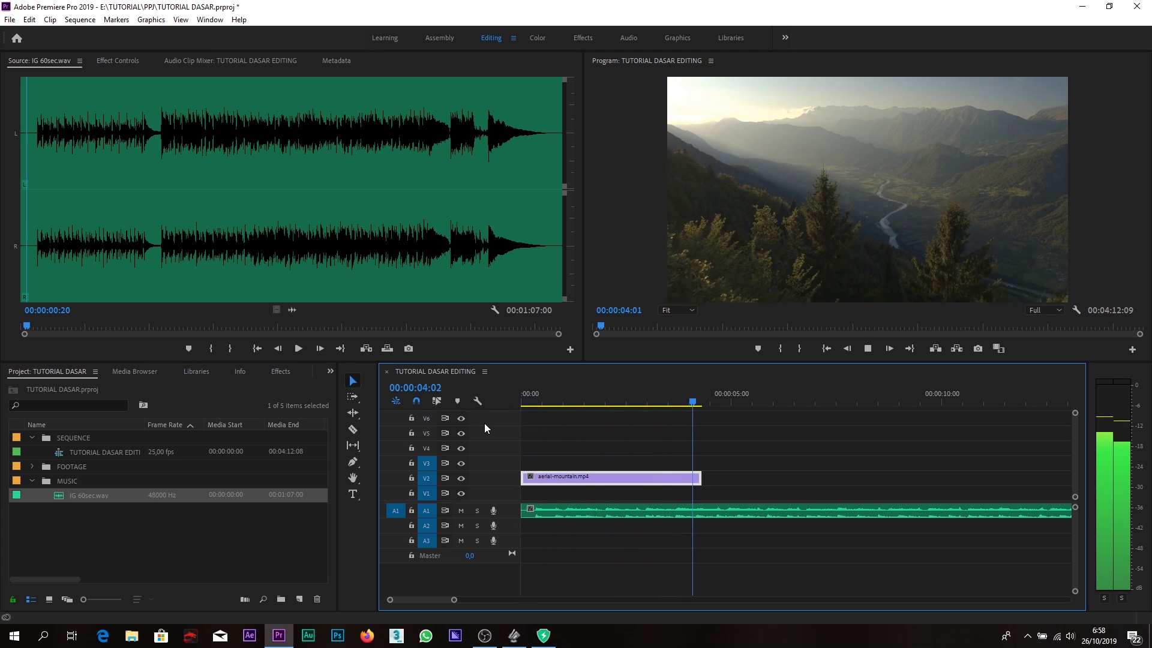
key(space)
Move the MTB 01.mp4 piece near 00:01:45:04 on V2 to directly after the opening aerial-mountain.mp4 clip
key(minus)
key(minus)
key(minus)
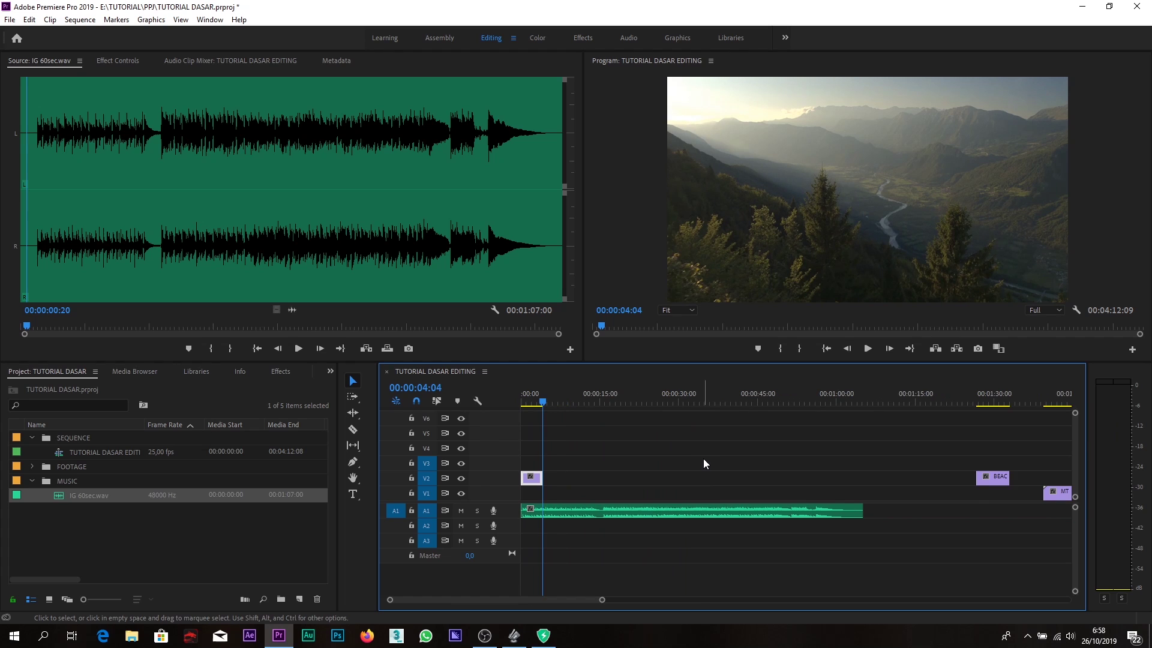
key(minus)
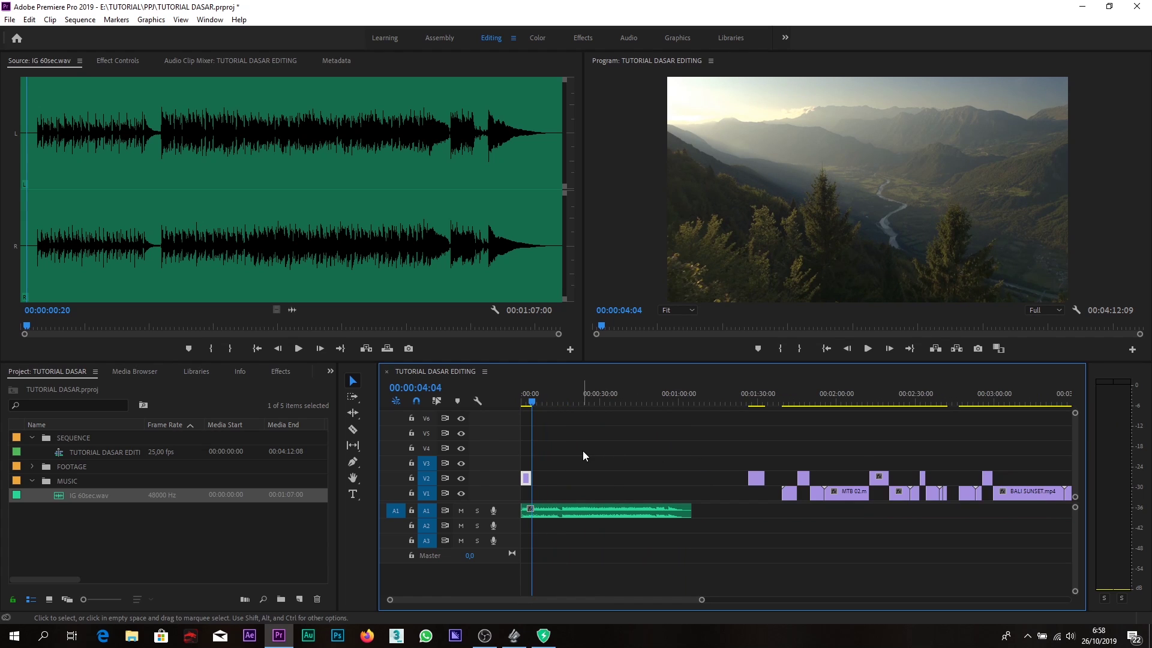
click(802, 400)
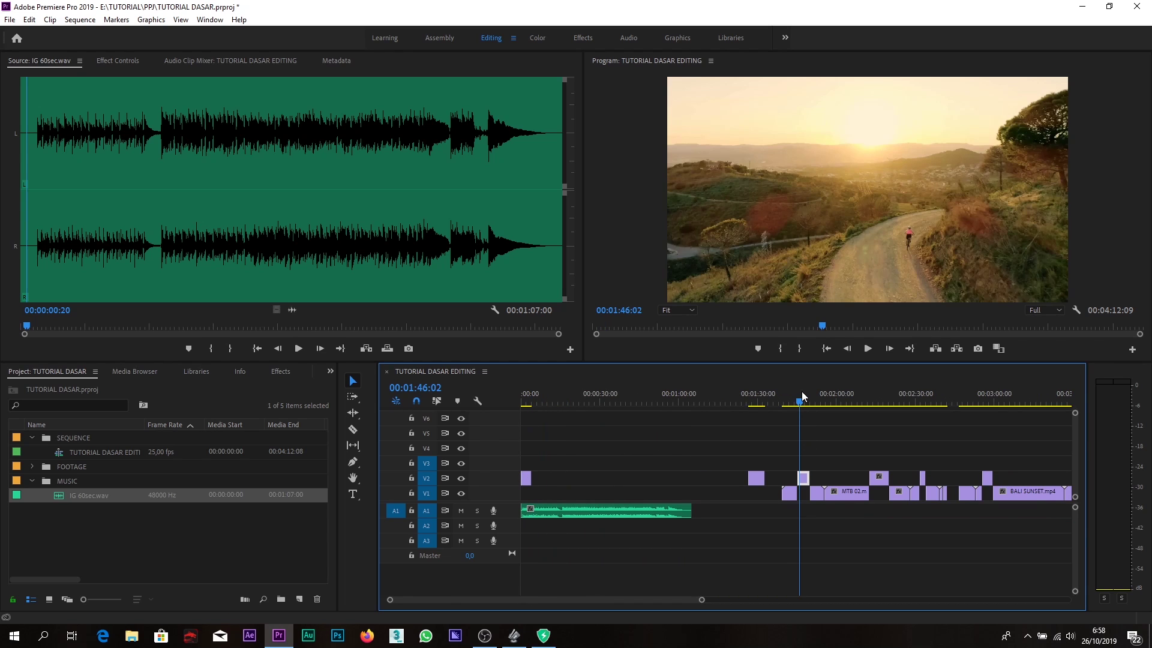
mouse_move(802, 391)
mouse_down()
mouse_move(874, 392)
mouse_move(798, 408)
mouse_up()
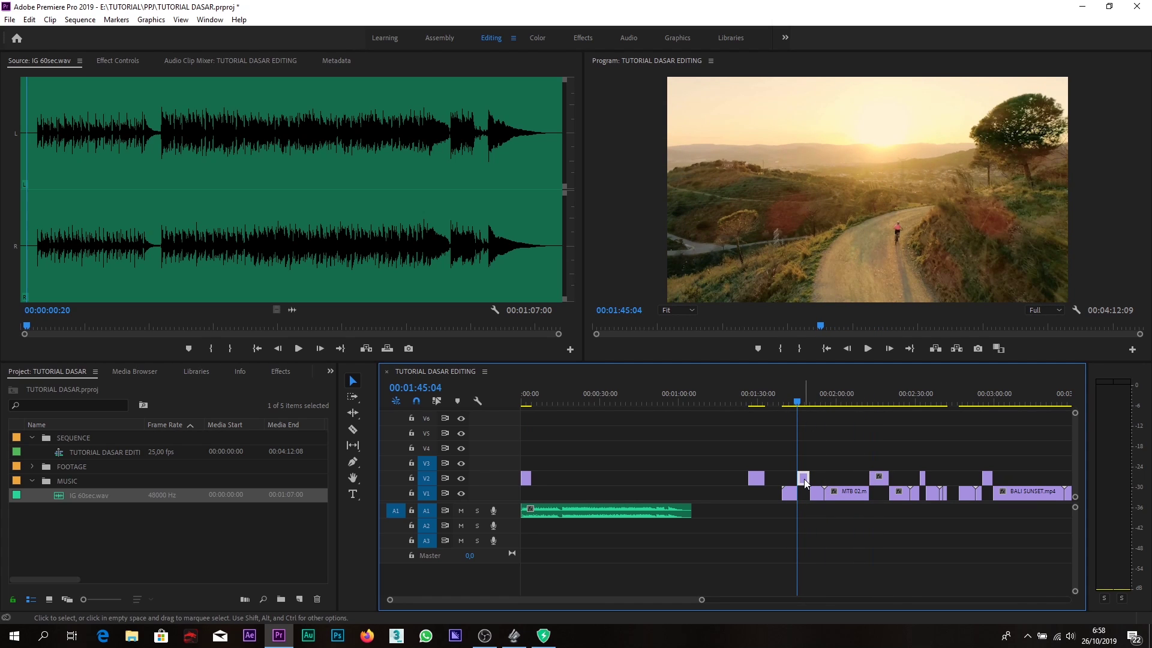
drag(805, 482, 713, 483)
drag(599, 483, 539, 483)
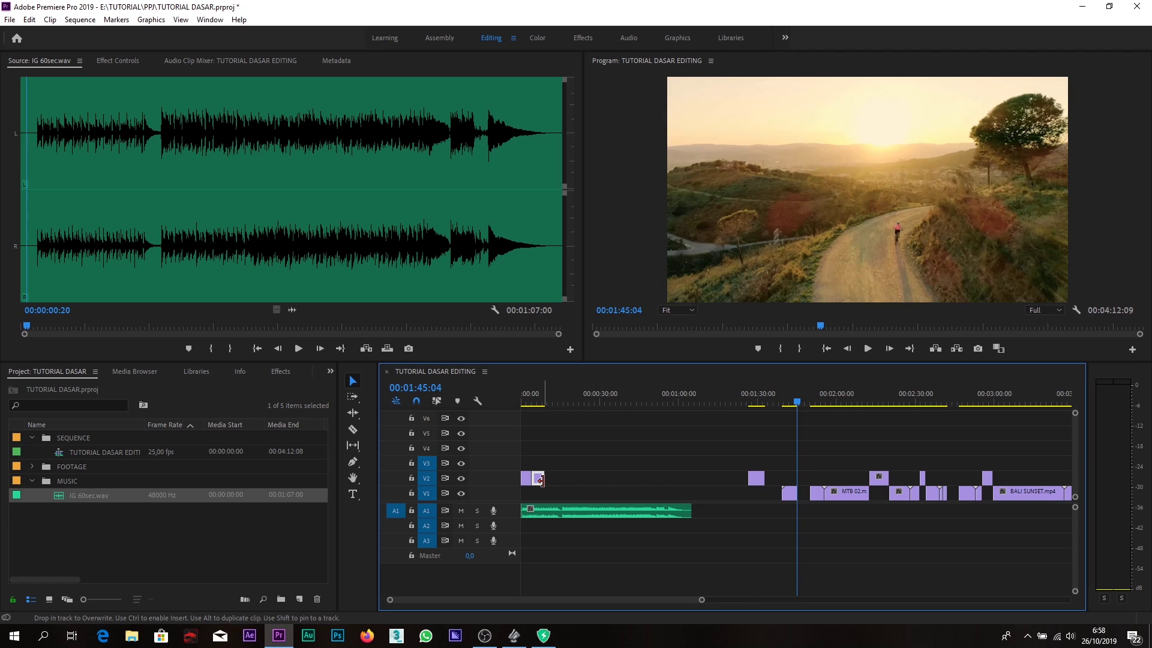
Cut the MTB 02.mp4 piece at 00:02:14:04 out of track V2
click(875, 404)
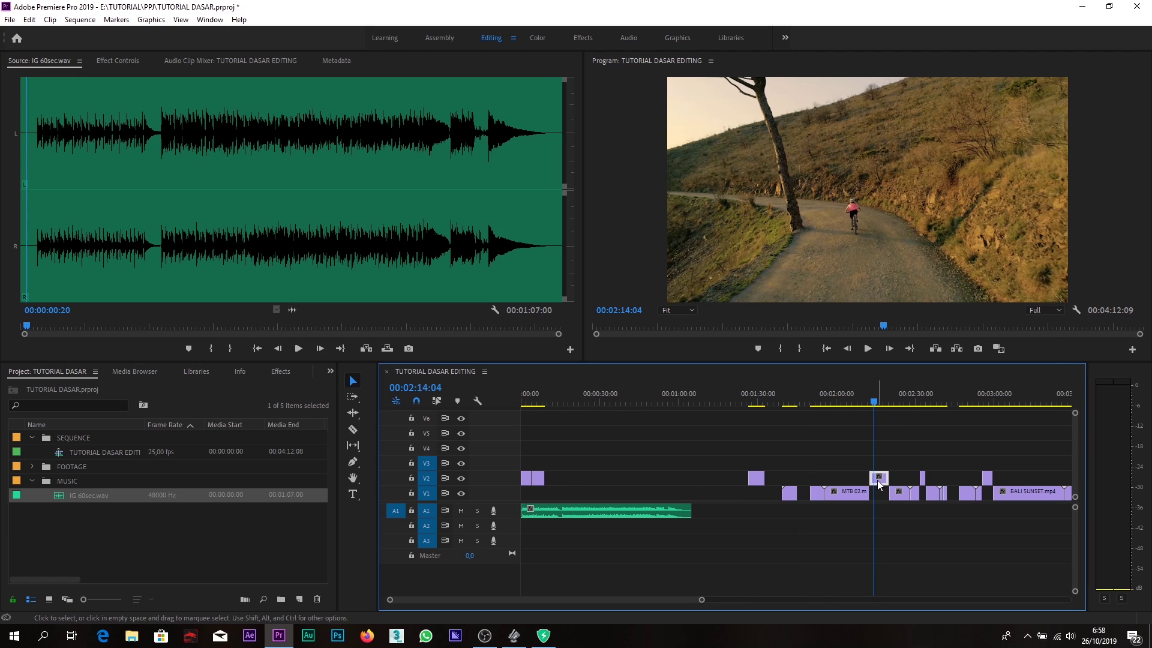
right_click(877, 479)
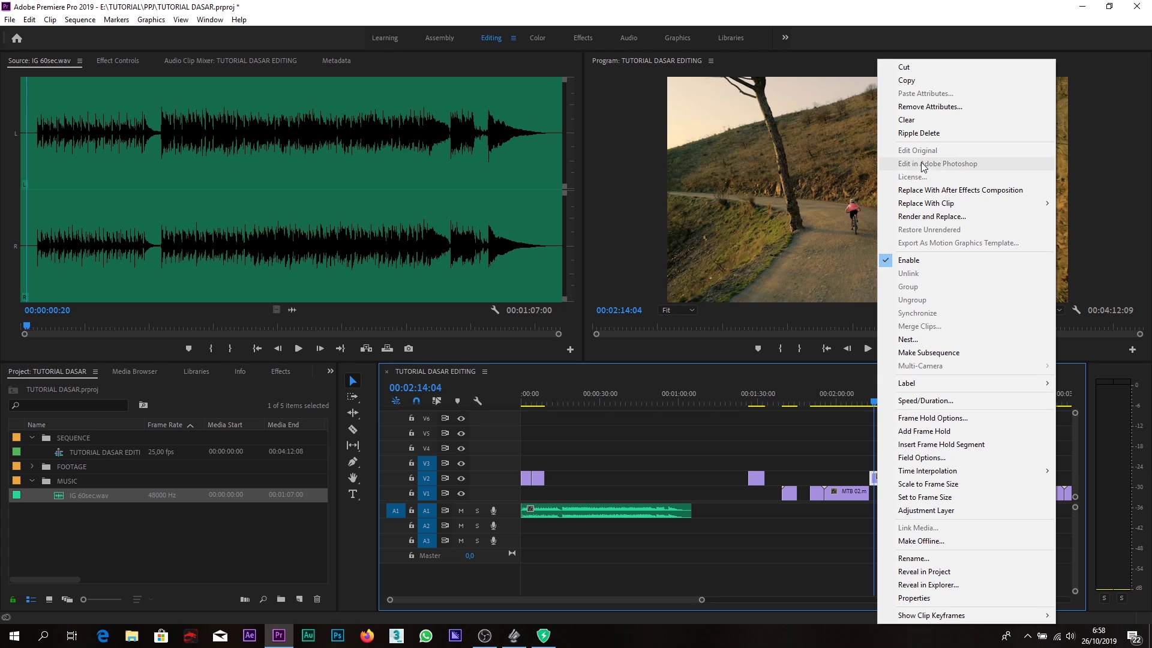
click(916, 69)
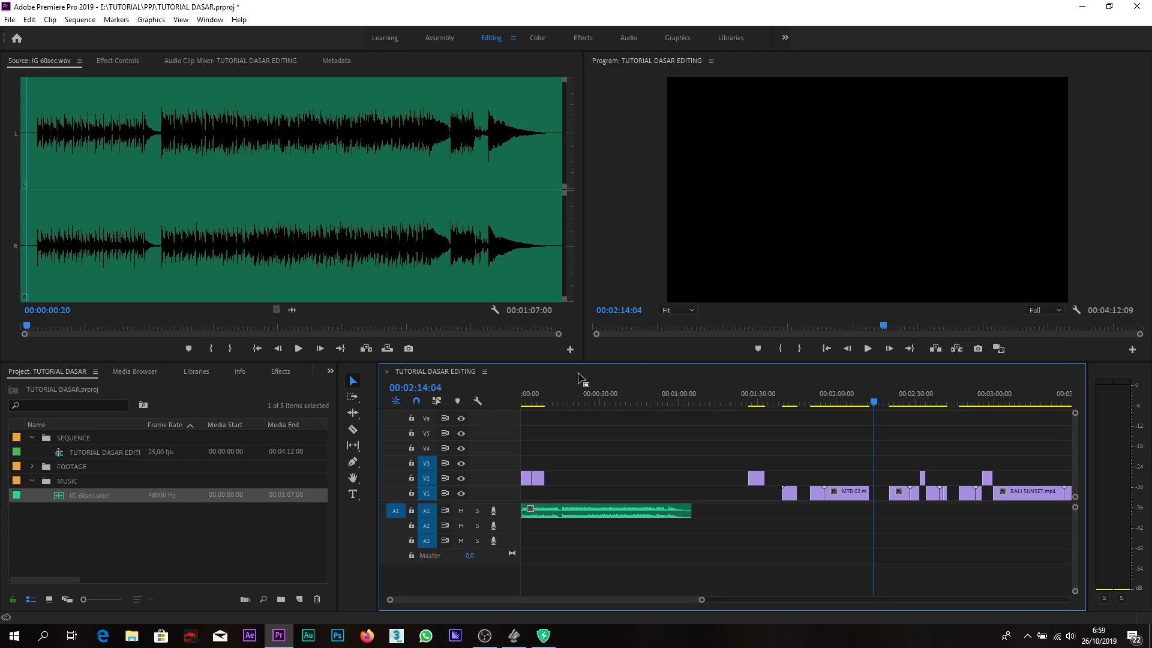
Paste the cut MTB 02.mp4 piece at 00:00:10:20 and move it along V1 to start where MTB 01.mp4 ends
click(551, 401)
key(equal)
key(equal)
key(equal)
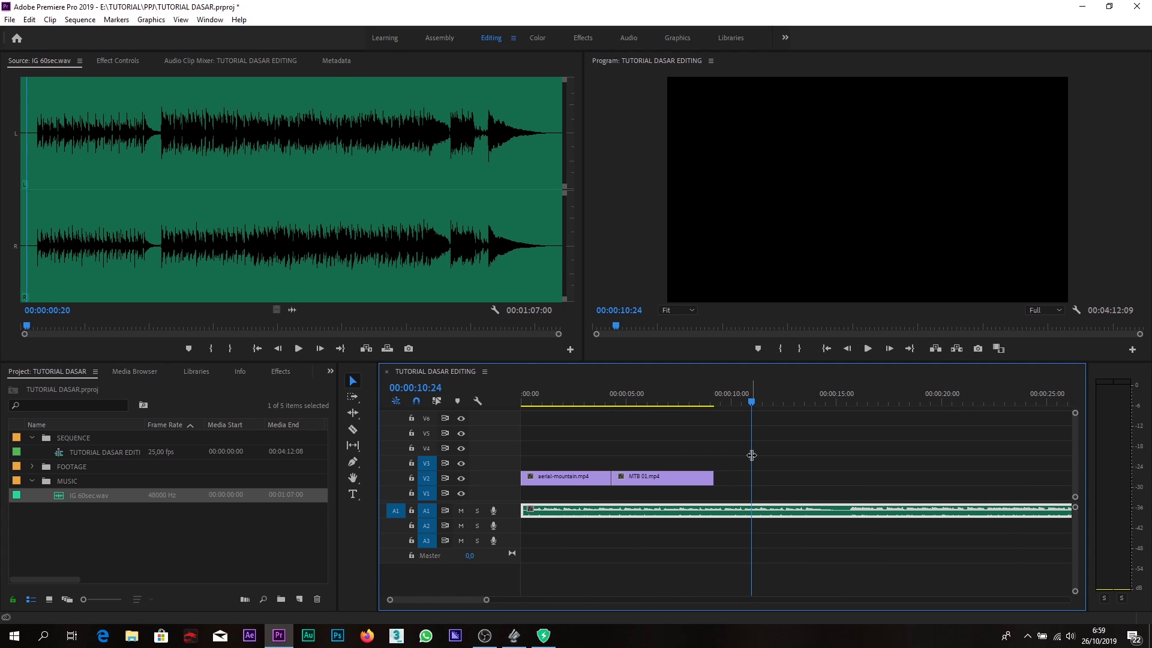
drag(753, 450, 749, 446)
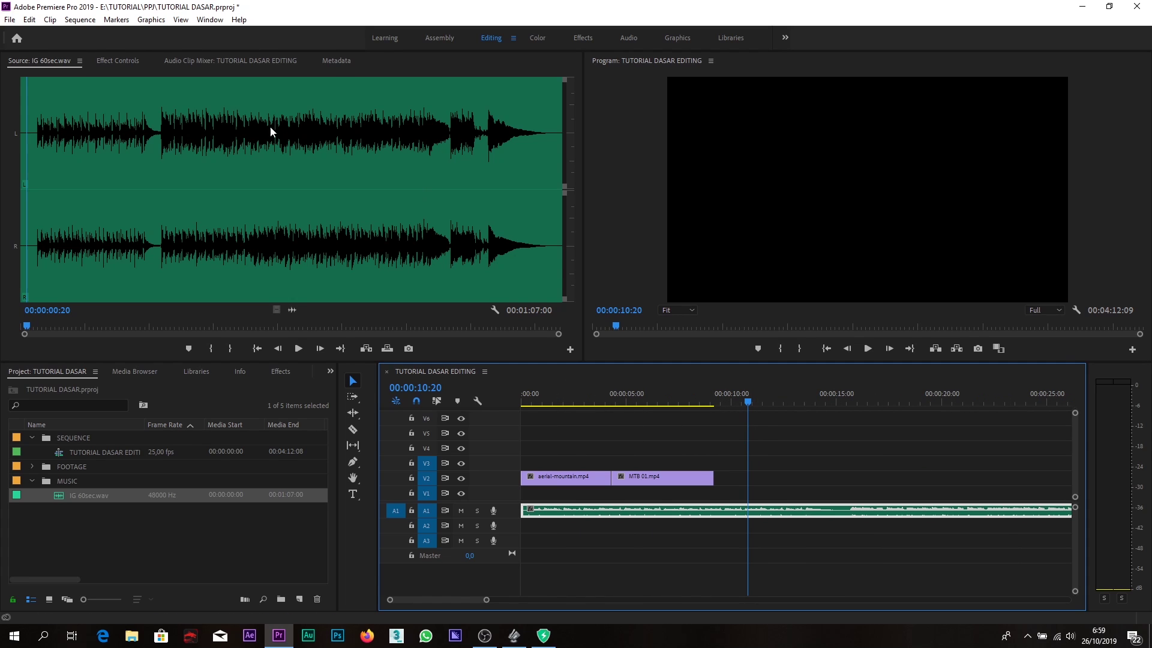
click(28, 20)
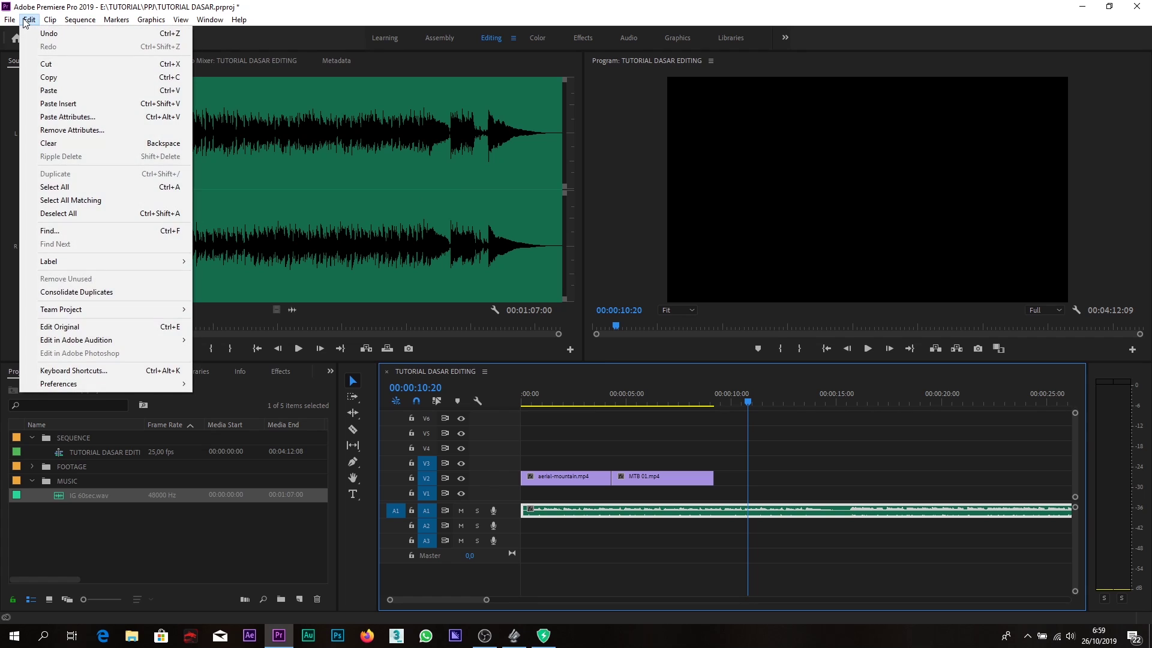
click(59, 90)
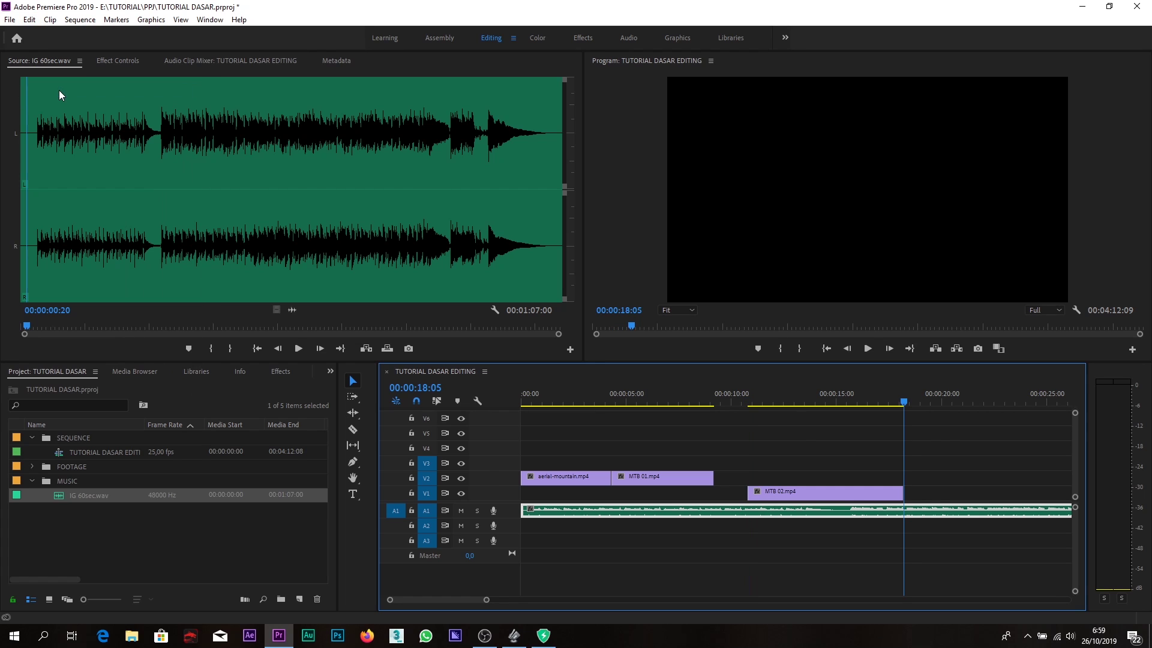
drag(768, 492, 735, 492)
Play from the sequence start to 00:00:08:00 and move MTB 02.mp4 to that point on V2, overwriting the end of MTB 01.mp4
key(Home)
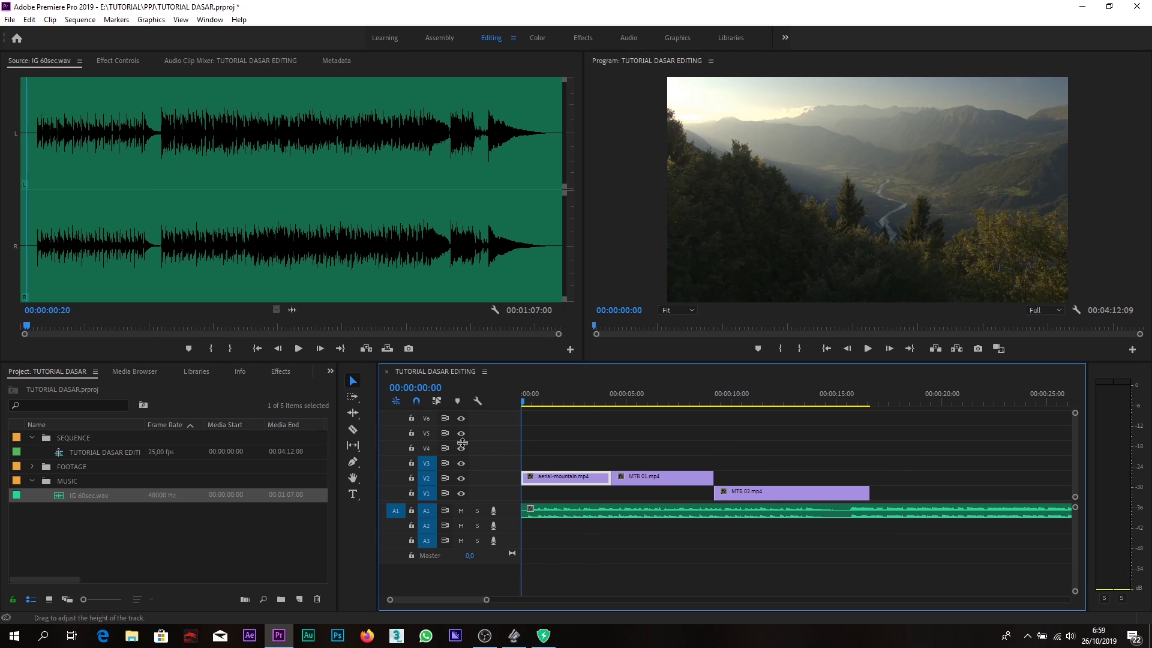
key(space)
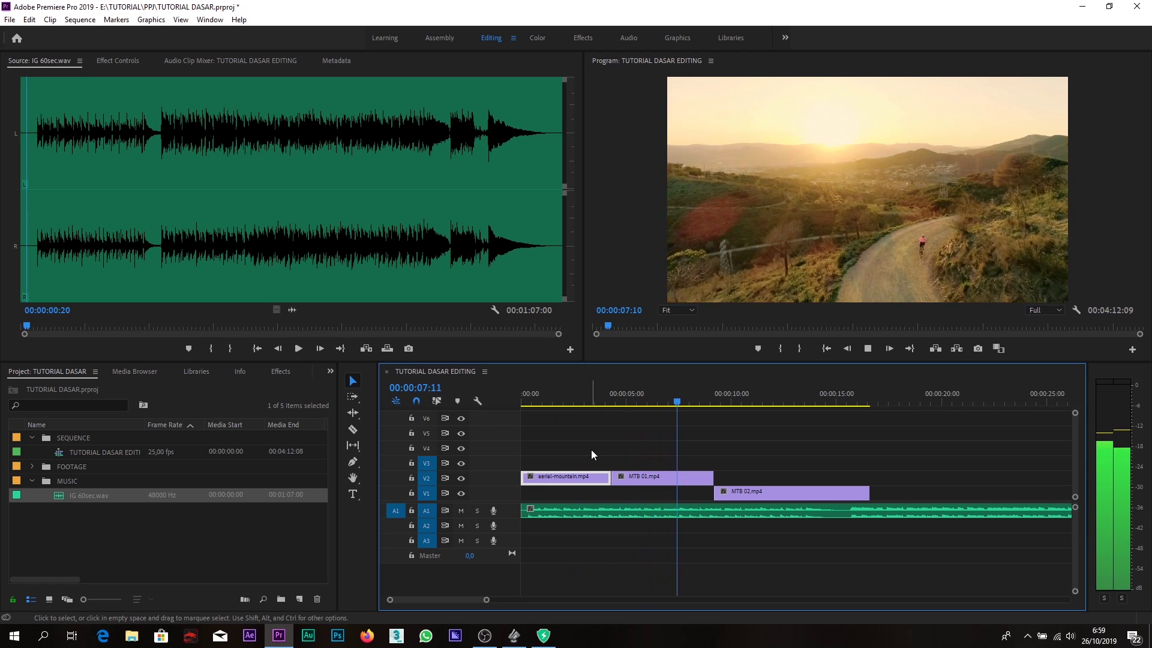
key(space)
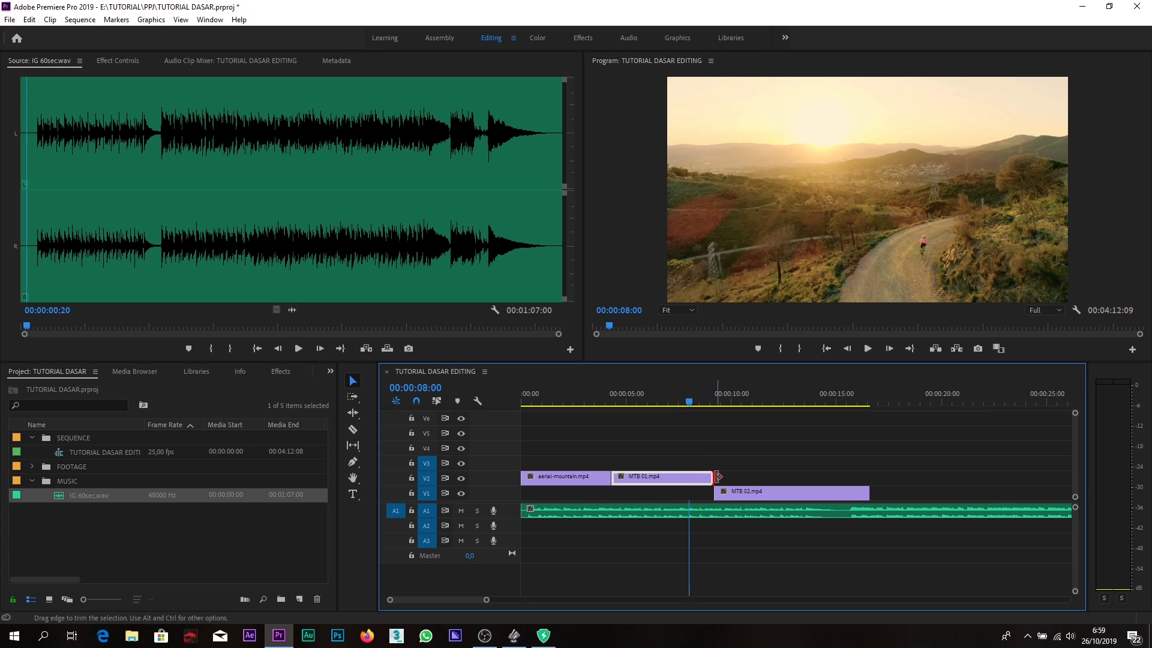
mouse_move(717, 476)
mouse_down()
mouse_move(696, 477)
mouse_move(719, 477)
mouse_up()
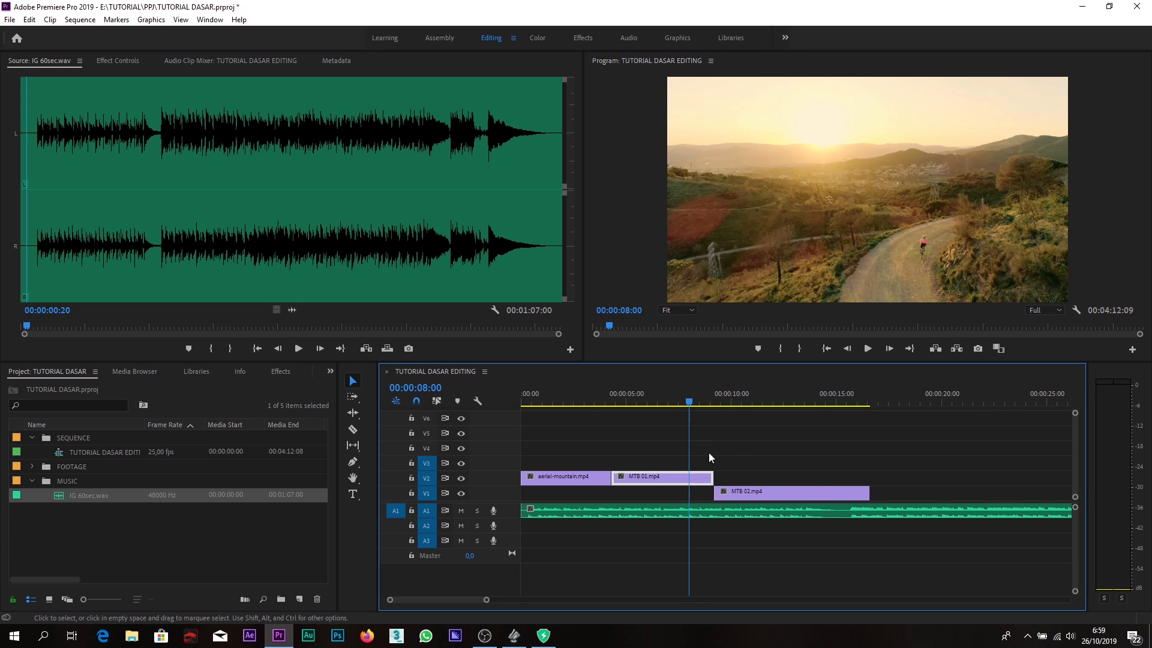
click(729, 493)
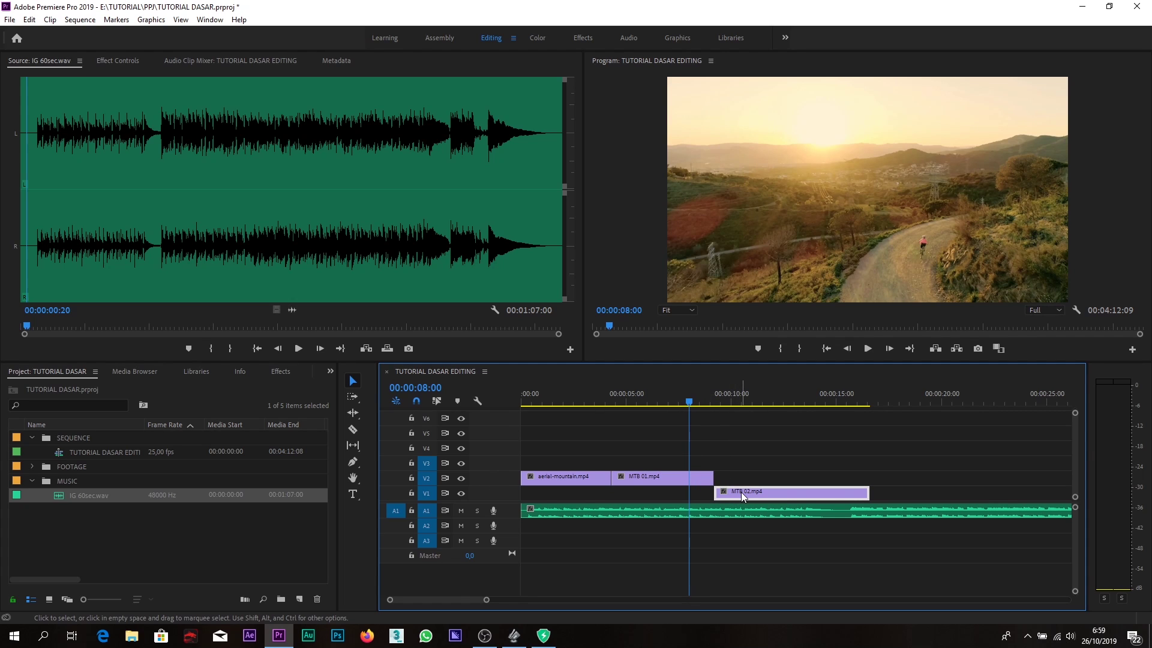
drag(742, 494, 718, 486)
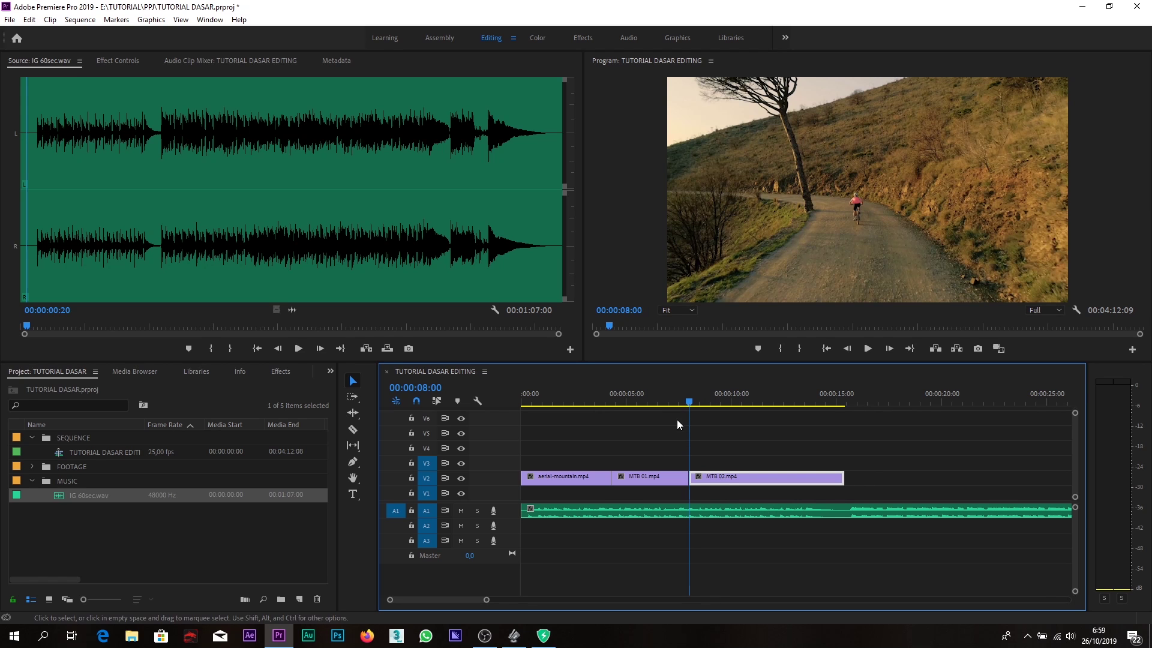
Play the cut from MTB 01.mp4 to MTB 02.mp4, and the whole opening from the sequence start, to check the timing against the music
click(667, 393)
key(space)
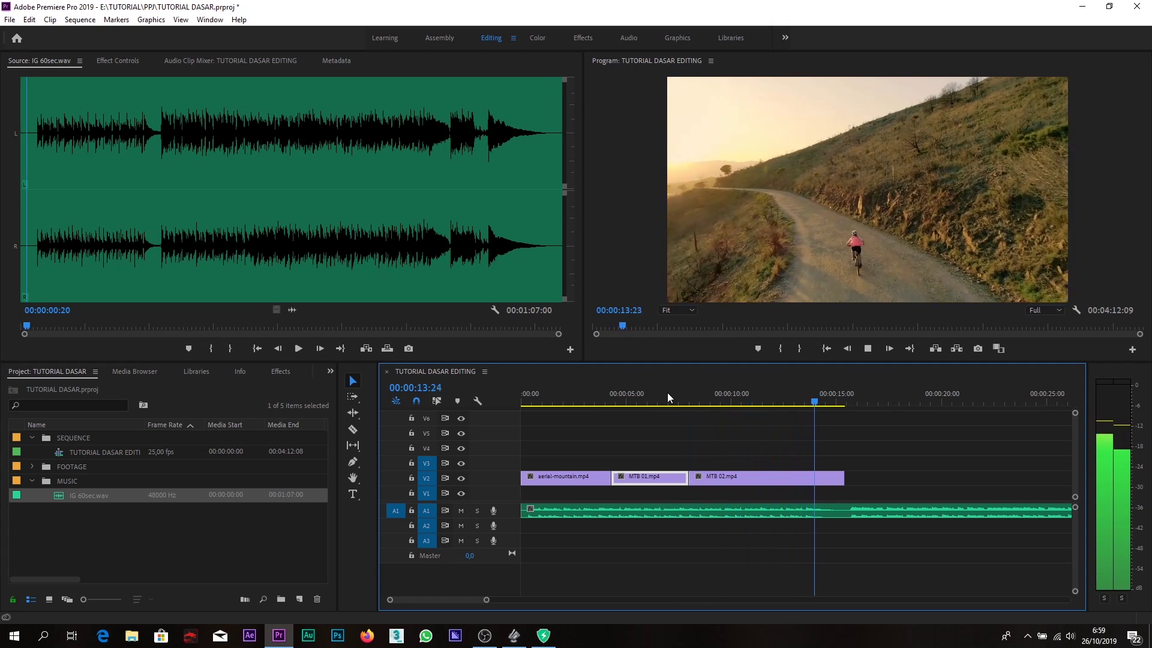
key(space)
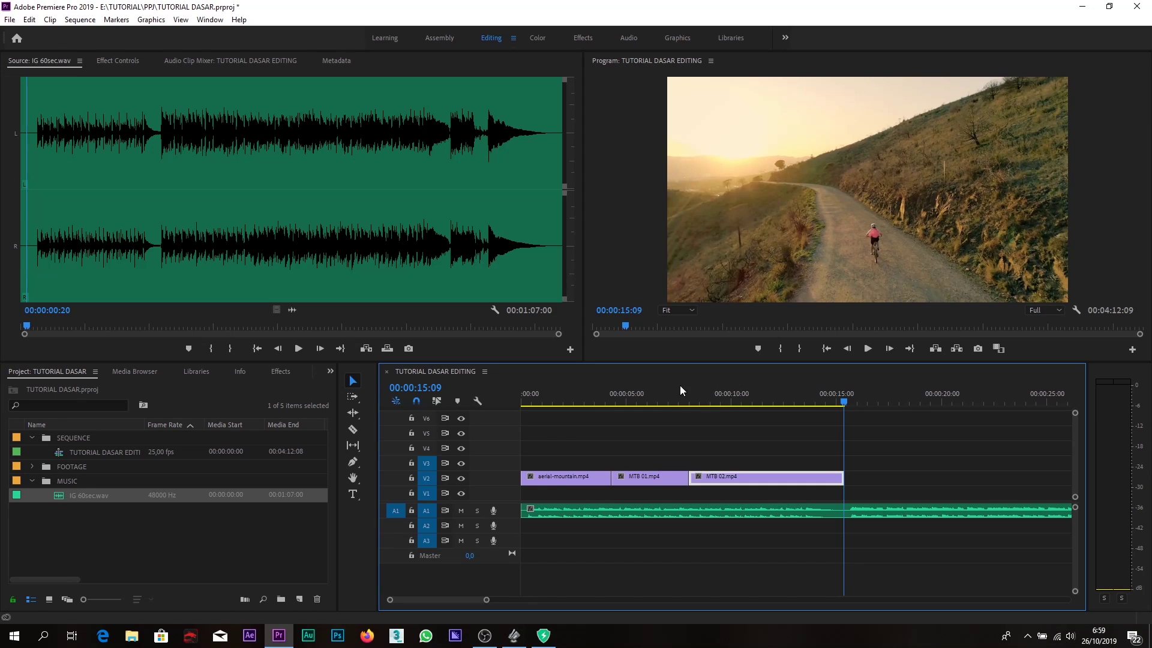
key(Home)
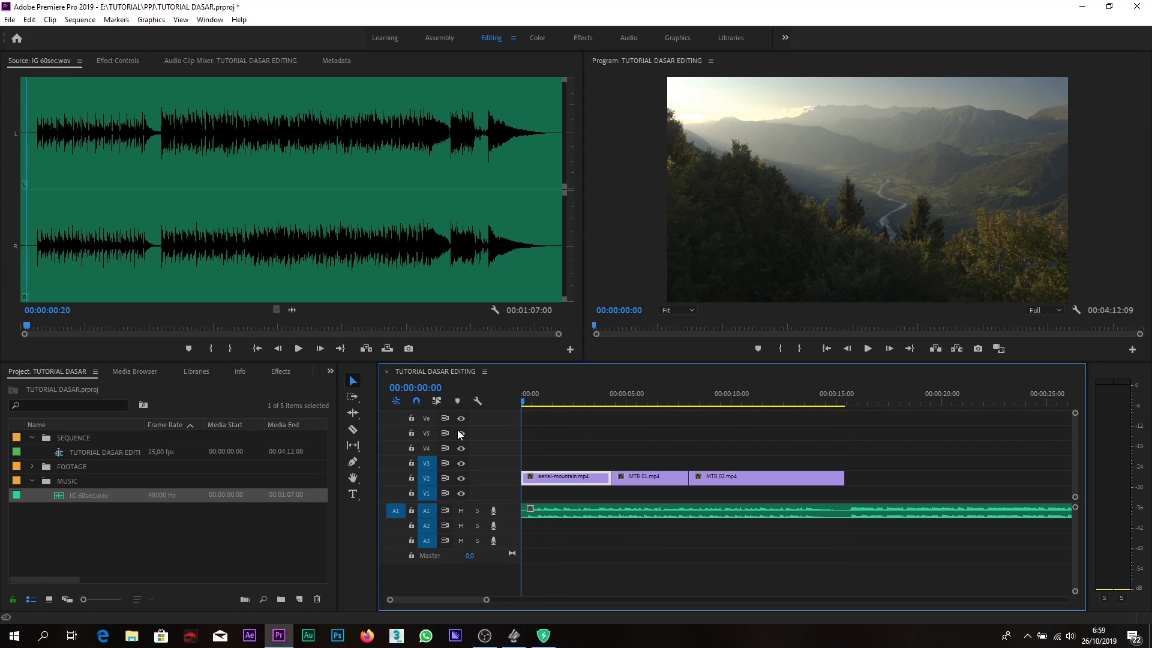
key(space)
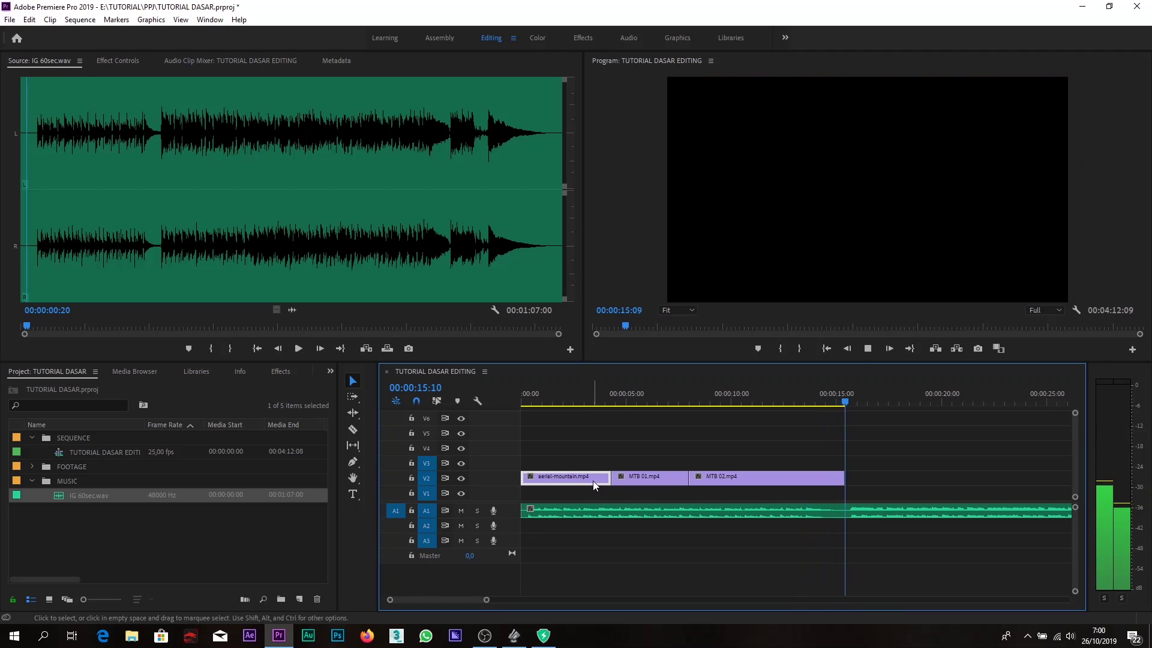
key(space)
Move the three opening clips down to V1 and place the BEACH 02.mp4 piece from about 00:01:29:11 directly after them
drag(594, 454, 732, 496)
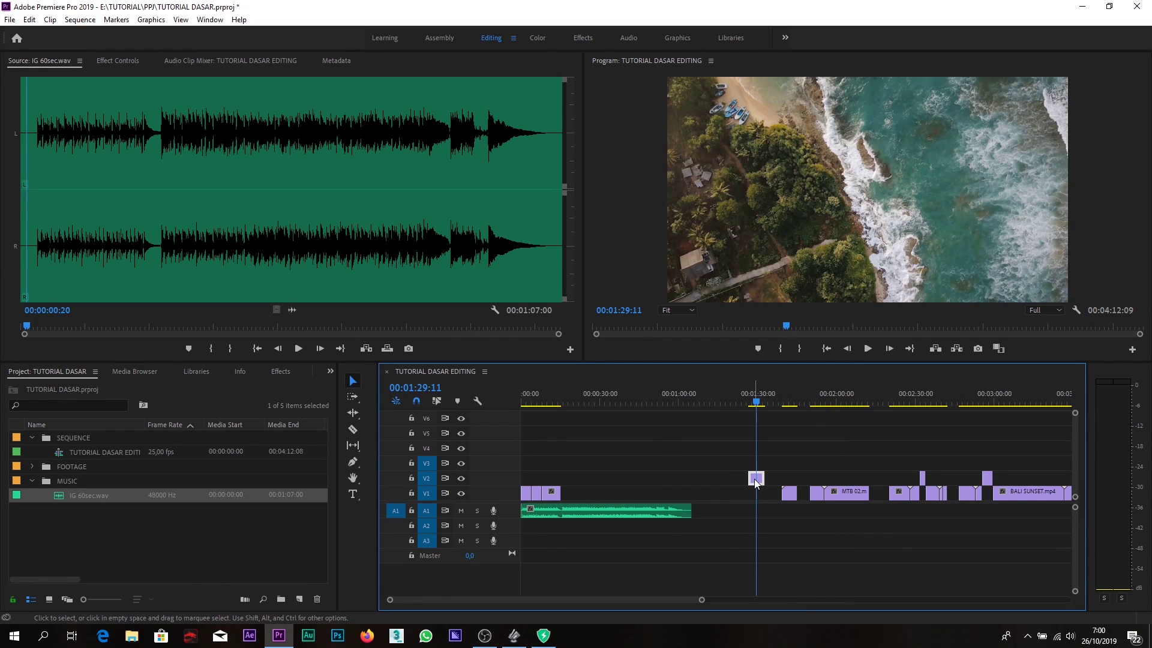
drag(757, 479, 572, 494)
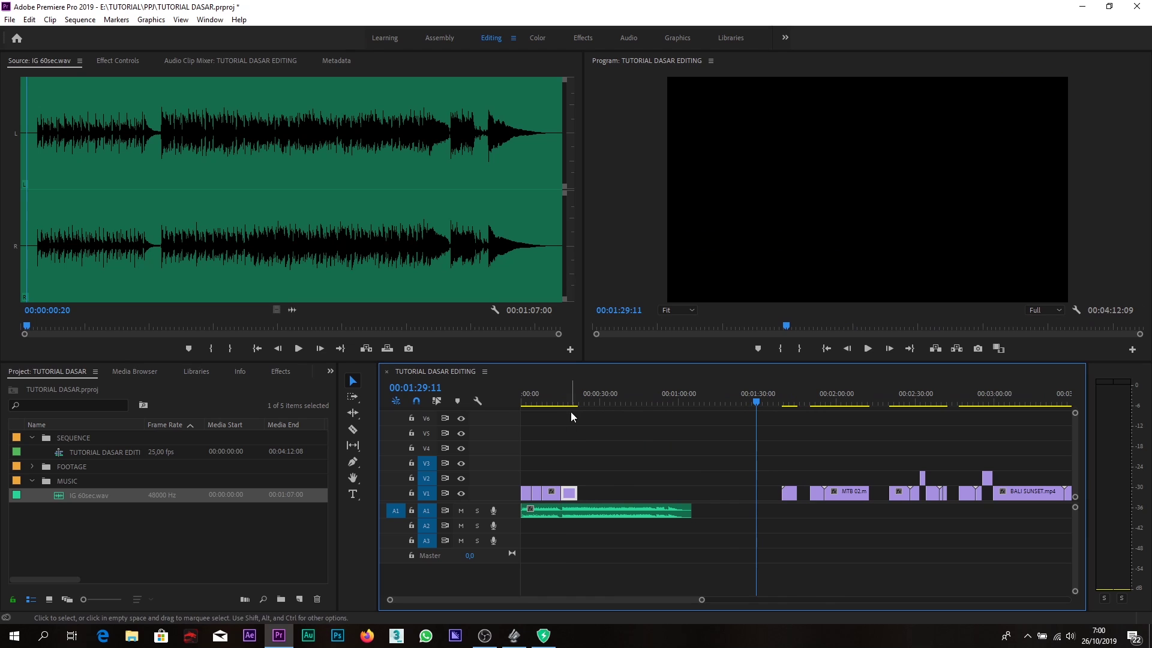
Play the four arranged clips on V1 from the sequence start to about 00:00:19:13 to check the cuts against the music
click(560, 398)
key(=)
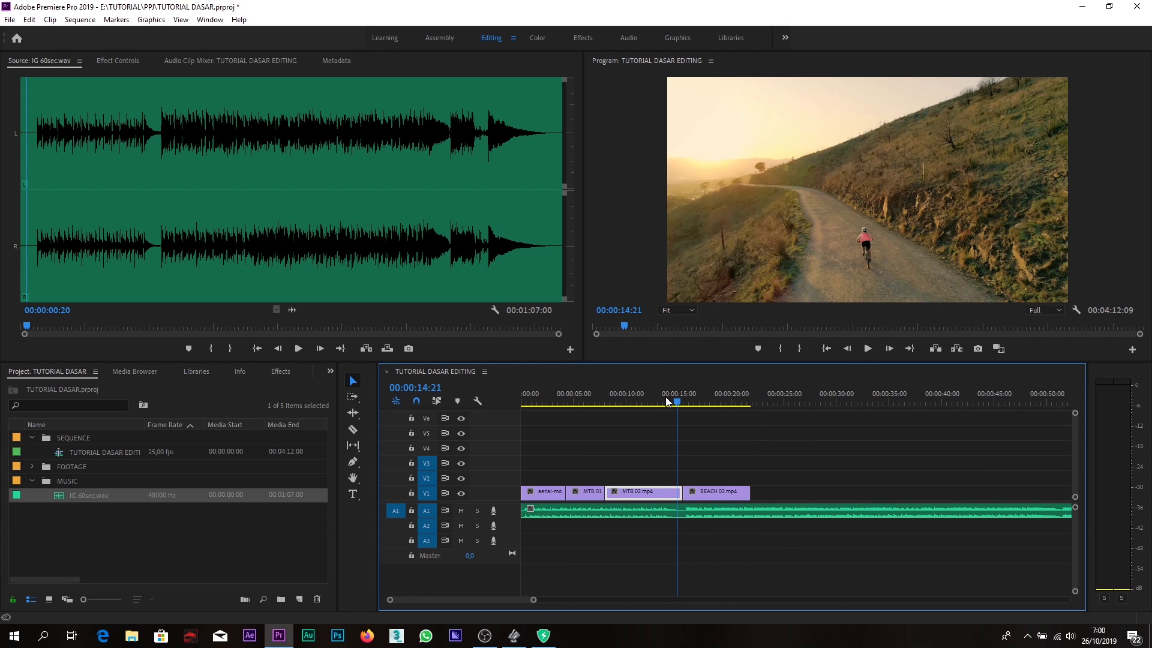
drag(668, 398, 470, 424)
key(space)
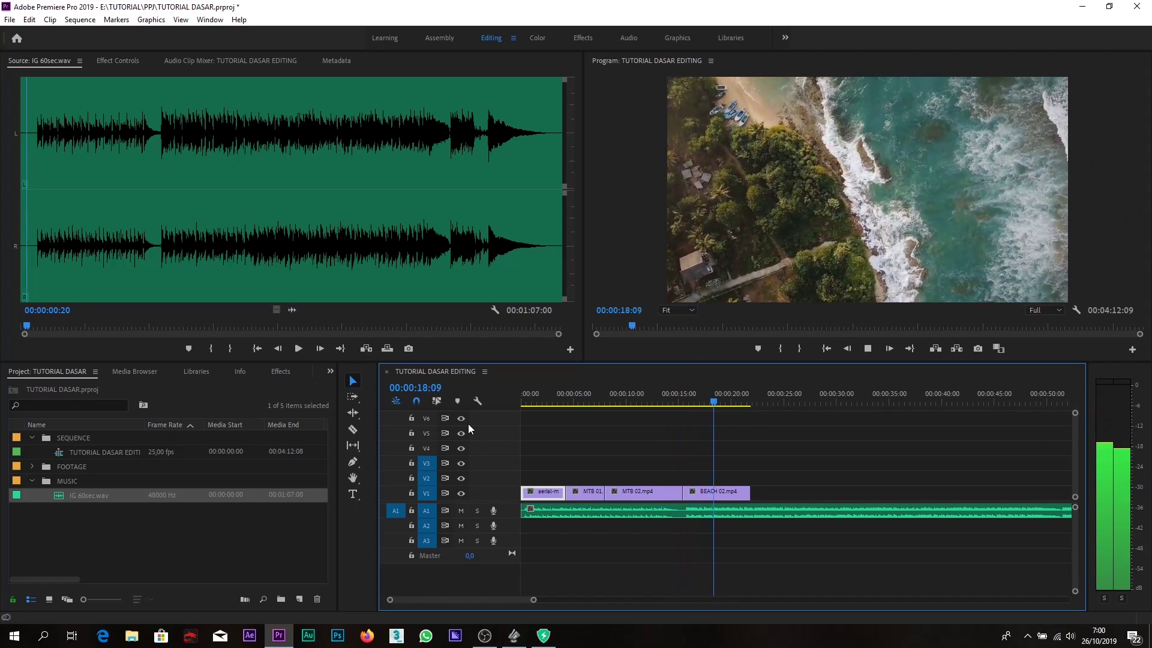
key(space)
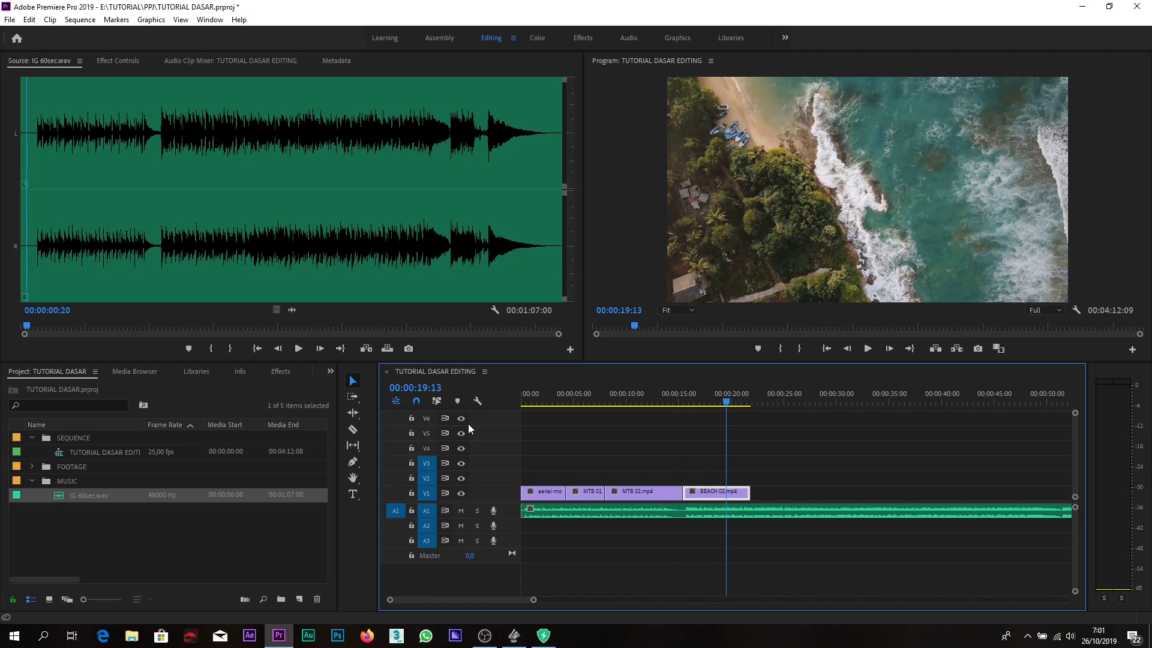
Move the BEACH.mp4 piece at about 00:04:00:12 on V2 to V1 at about 00:00:30:00
key(minus)
key(minus)
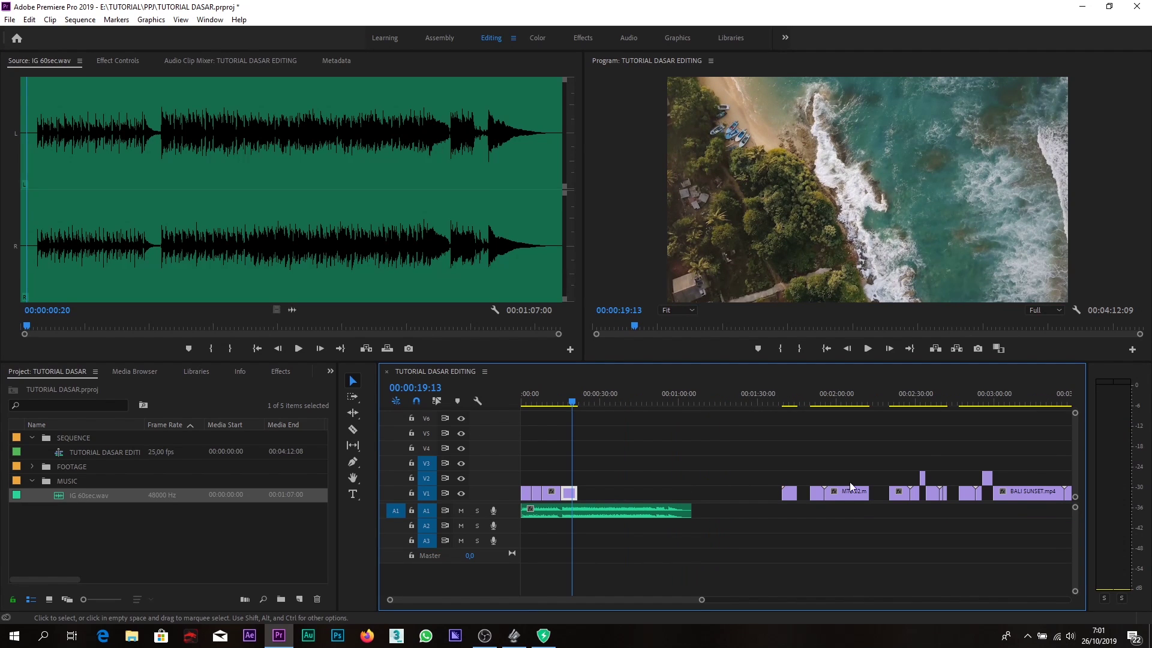
click(925, 400)
drag(926, 401, 988, 399)
key(minus)
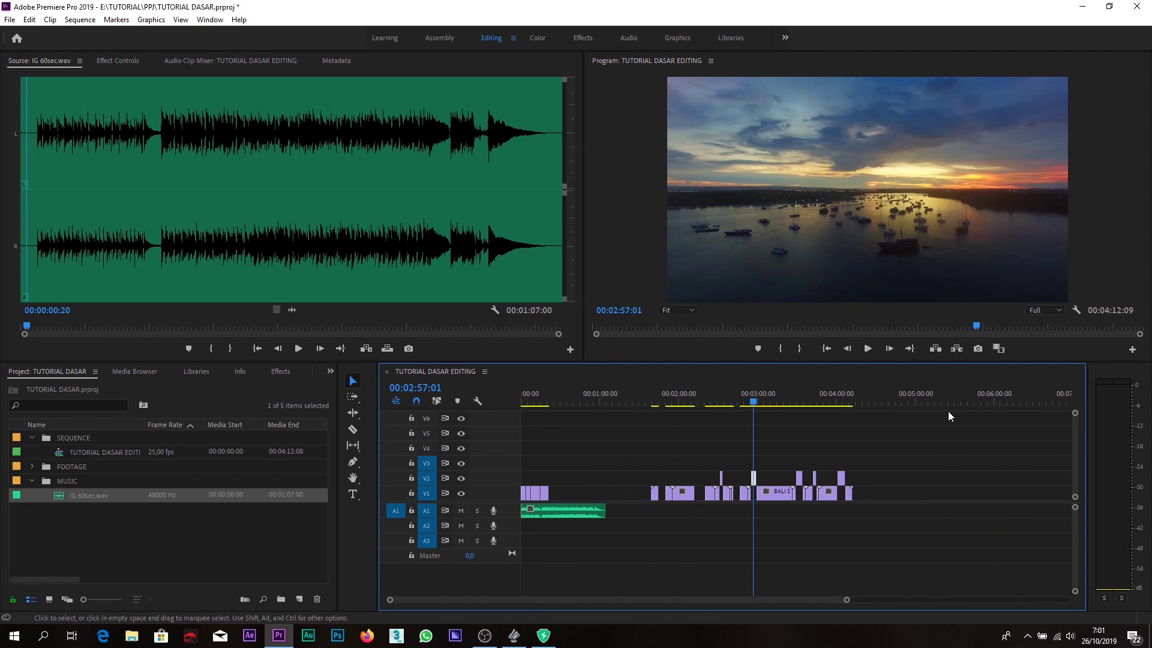
click(838, 396)
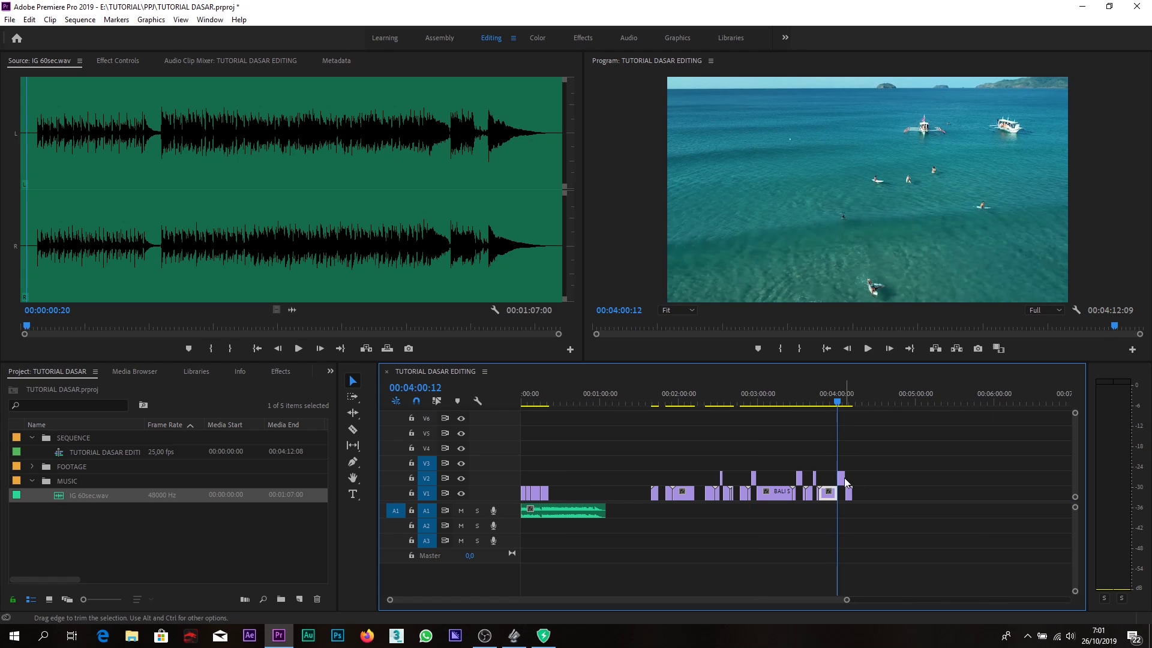
drag(844, 480, 569, 494)
Play BEACH 02.mp4 with the music to judge where its cut should fall
click(543, 396)
key(equal)
key(equal)
key(equal)
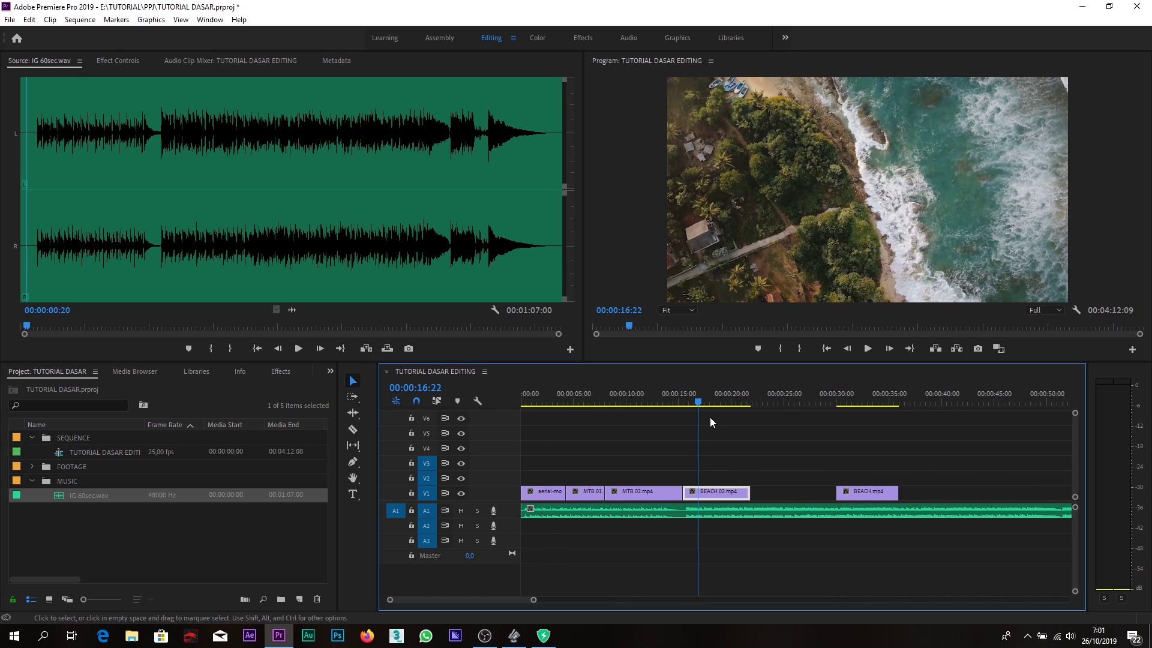
key(space)
key(equal)
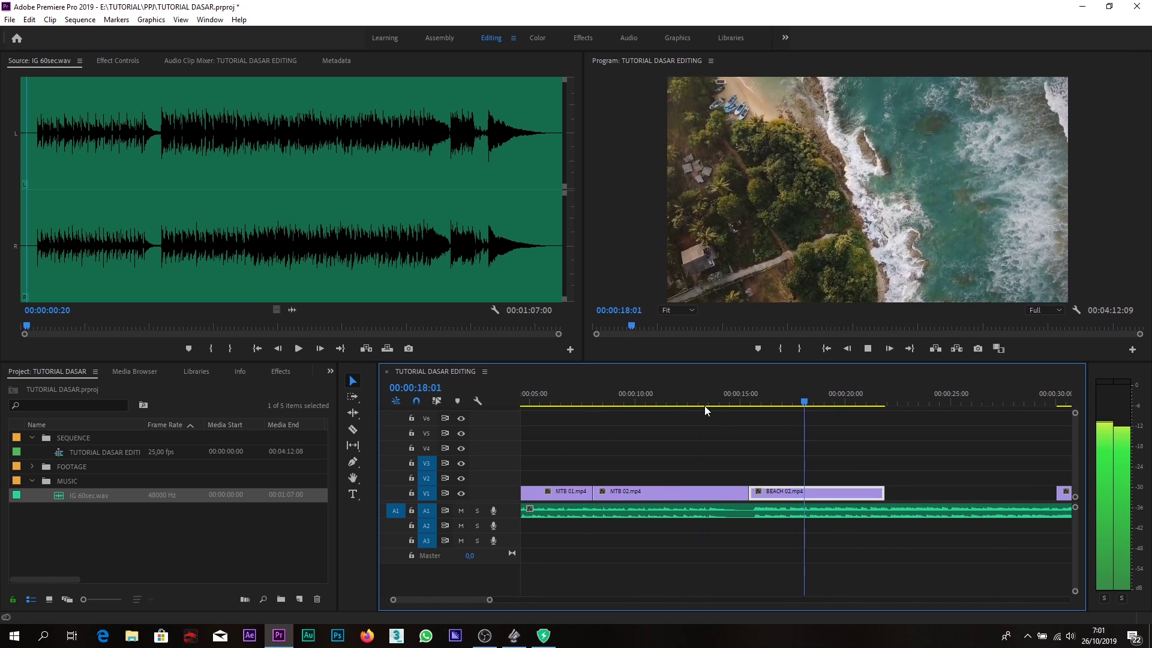
key(minus)
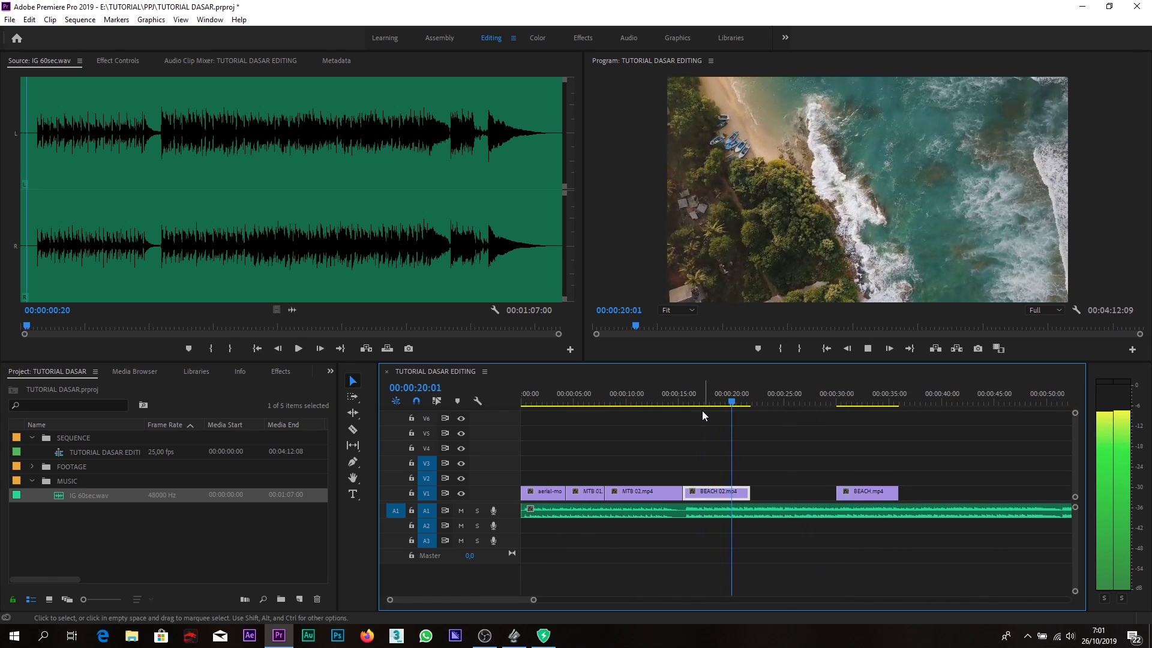
key(space)
click(675, 393)
key(space)
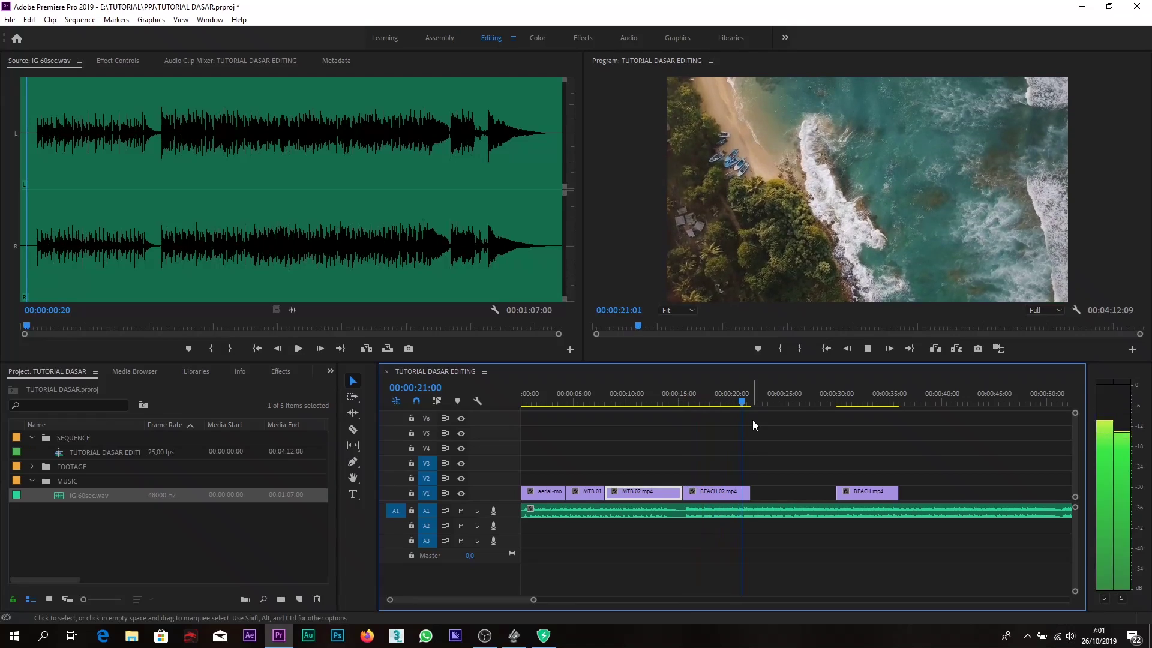
Play from about 00:00:15:00 to 00:00:19:13 and move BEACH.mp4 to that point on V2, overlapping the end of BEACH 02.mp4
click(679, 396)
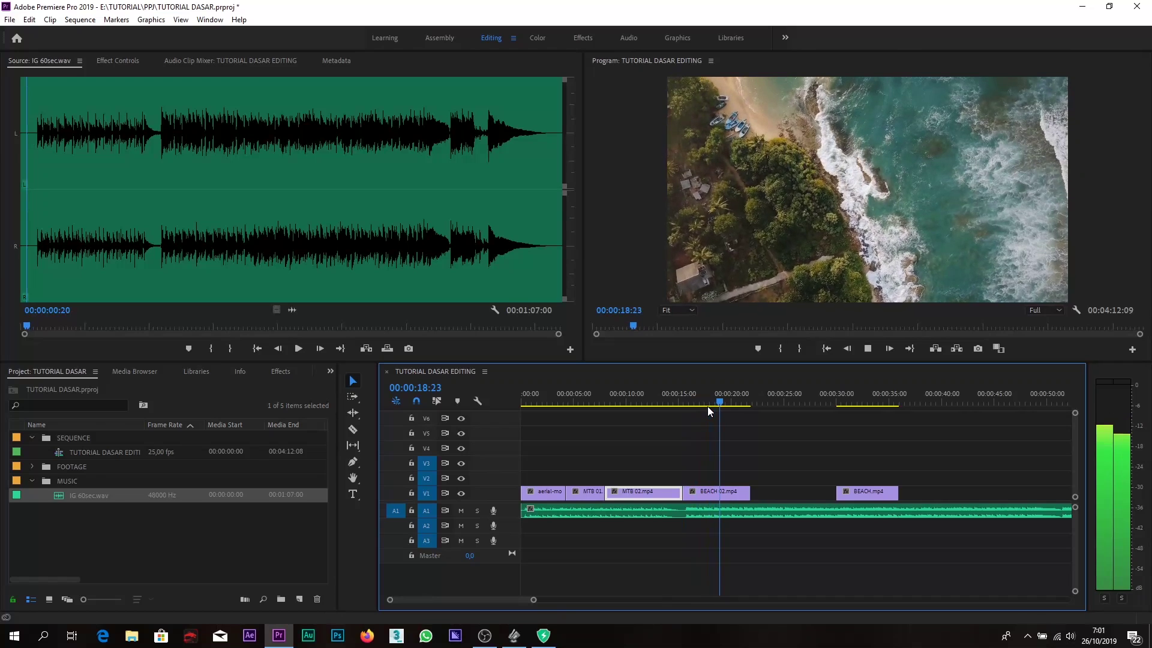
click(708, 414)
drag(859, 489, 747, 476)
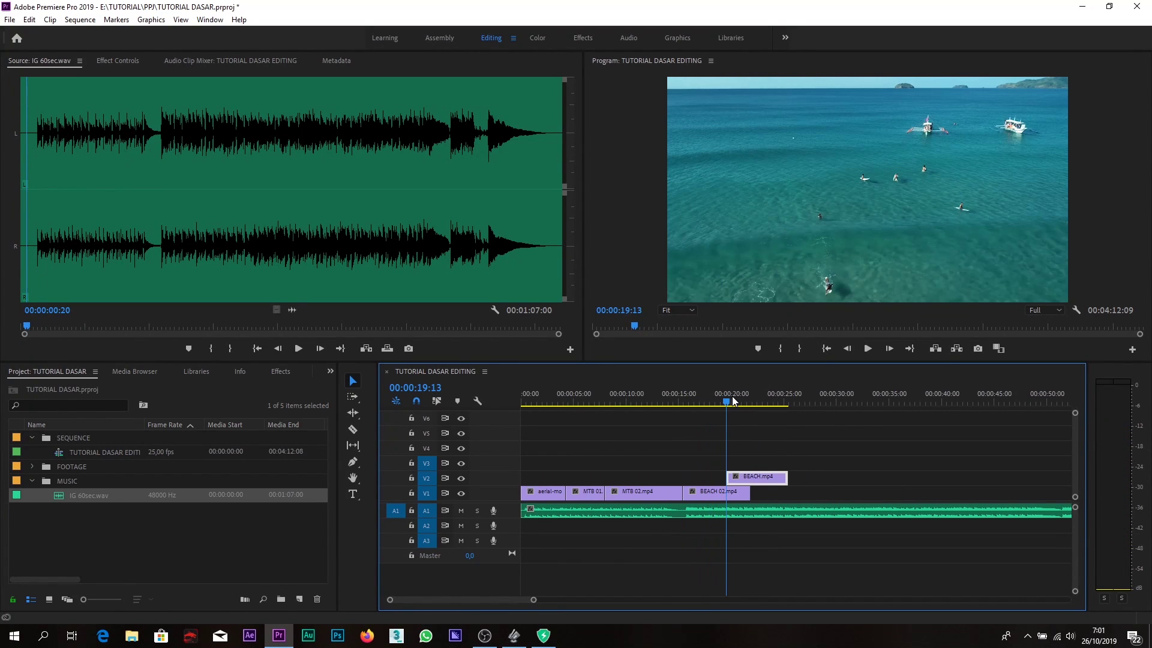
Play from BEACH 02.mp4 into BEACH.mp4 up to 00:00:23:10 and trim the end of BEACH.mp4 to that point
click(722, 401)
key(=)
key(=)
key(=)
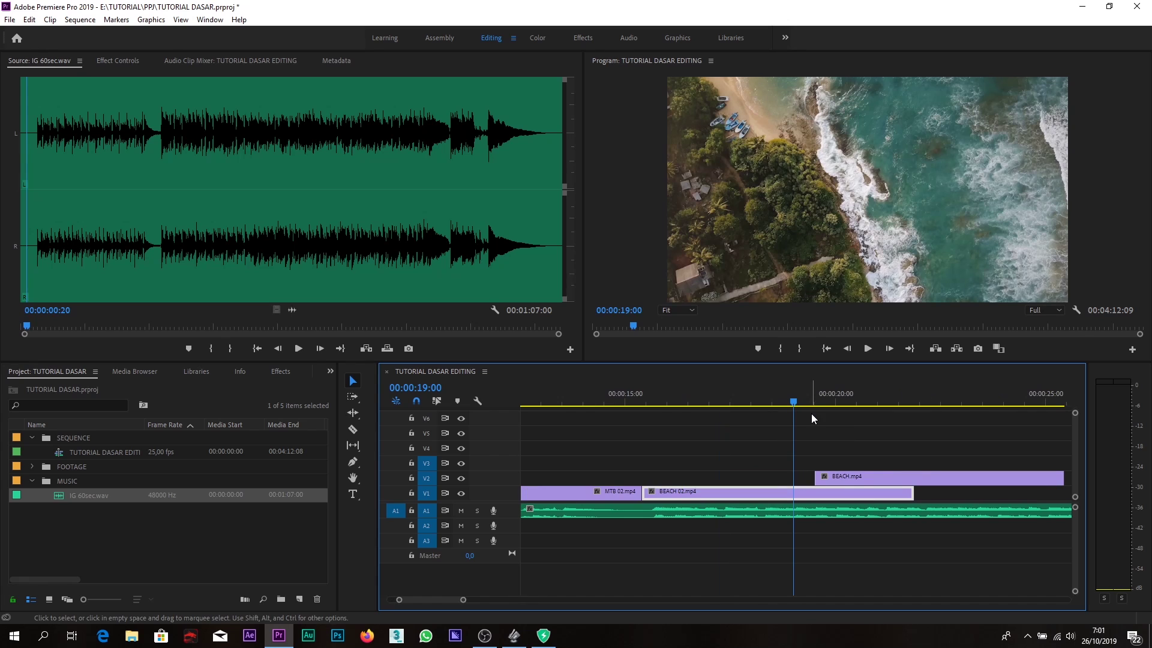
key(minus)
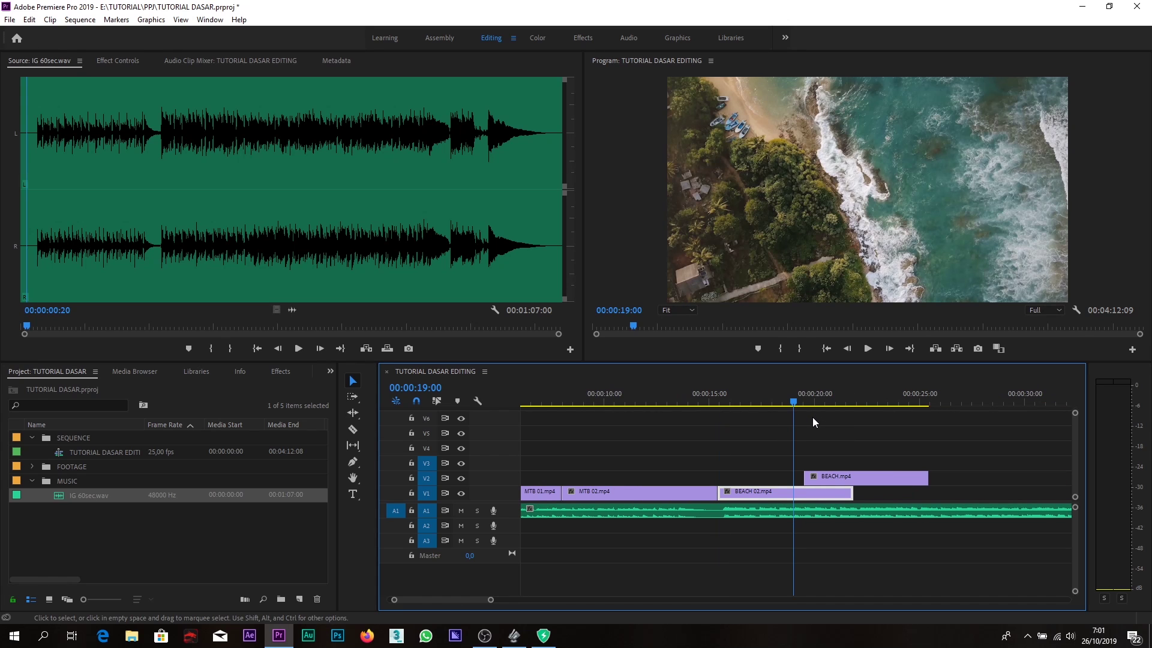
click(752, 402)
key(space)
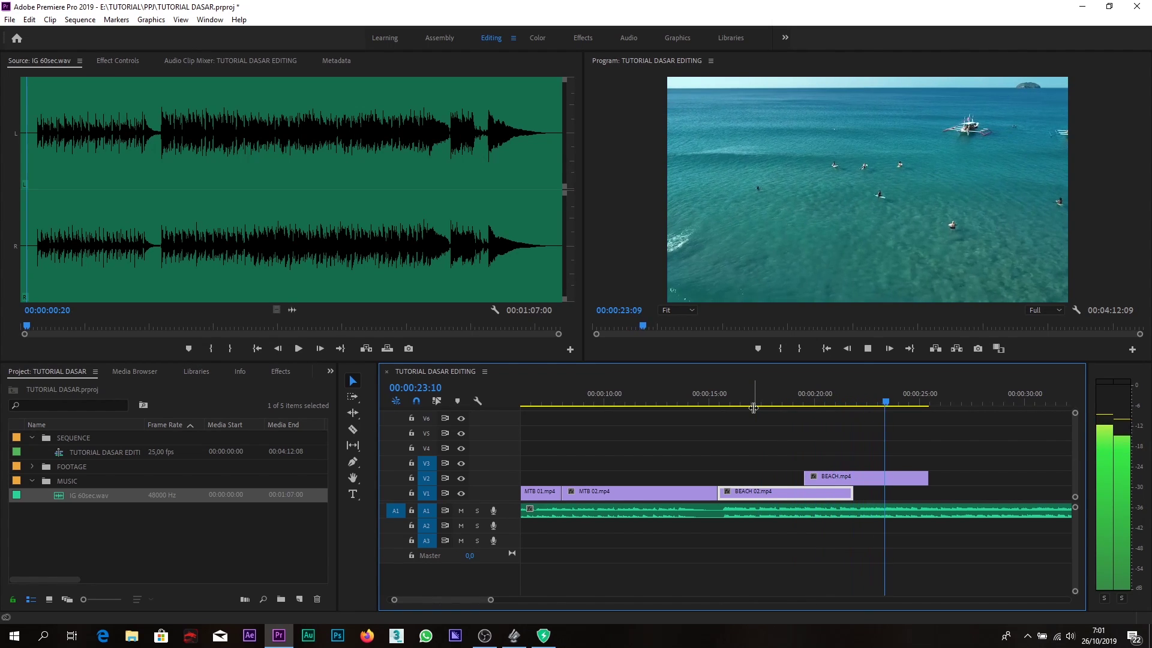
click(852, 477)
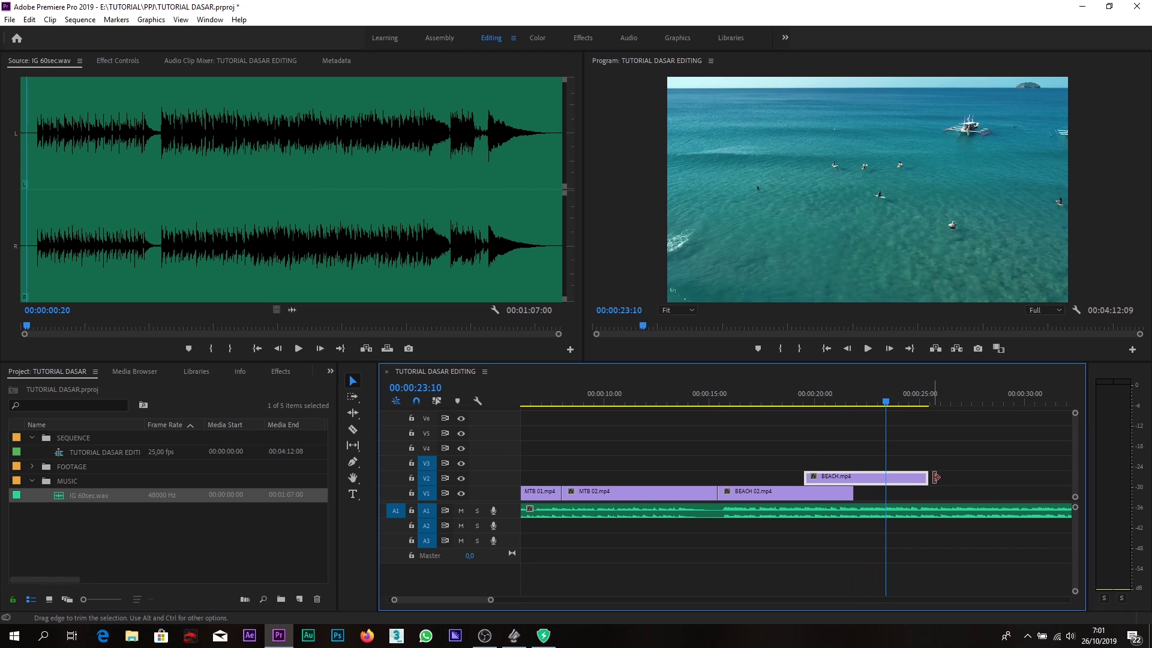
drag(920, 474, 882, 473)
Move the short surfer piece at about 00:02:32:10 on V2 down to V1, directly after the end of BEACH.mp4
key(minus)
key(minus)
key(minus)
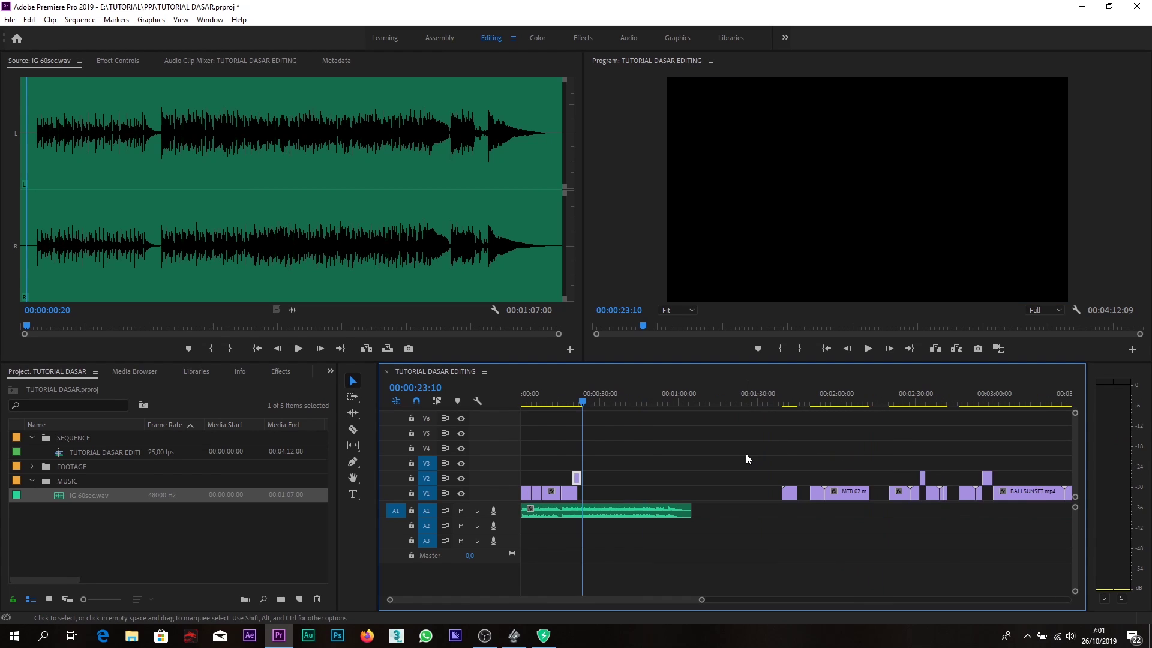
key(minus)
mouse_move(708, 393)
mouse_down()
mouse_move(753, 385)
mouse_move(725, 407)
mouse_up()
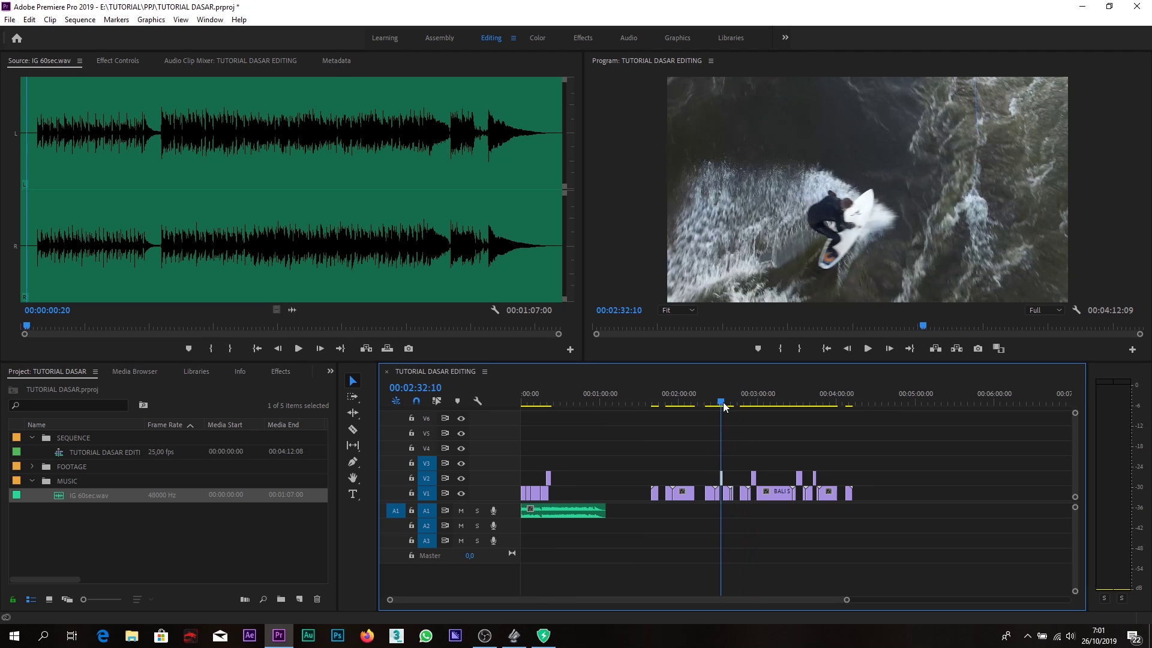
drag(723, 482, 552, 492)
Place the SURFING.mp4 piece from about 00:03:43:03 and the BALI.mp4 piece from about 00:03:32:04 on V1, one after another behind the surfer clip
drag(747, 391, 815, 389)
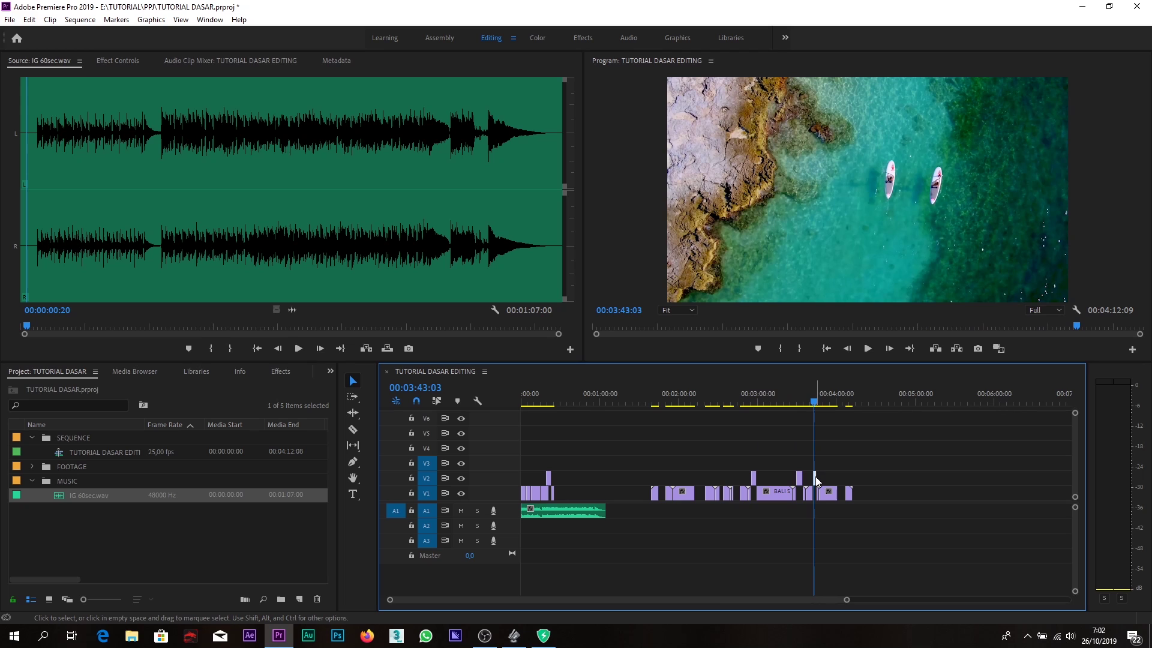
drag(815, 478, 563, 496)
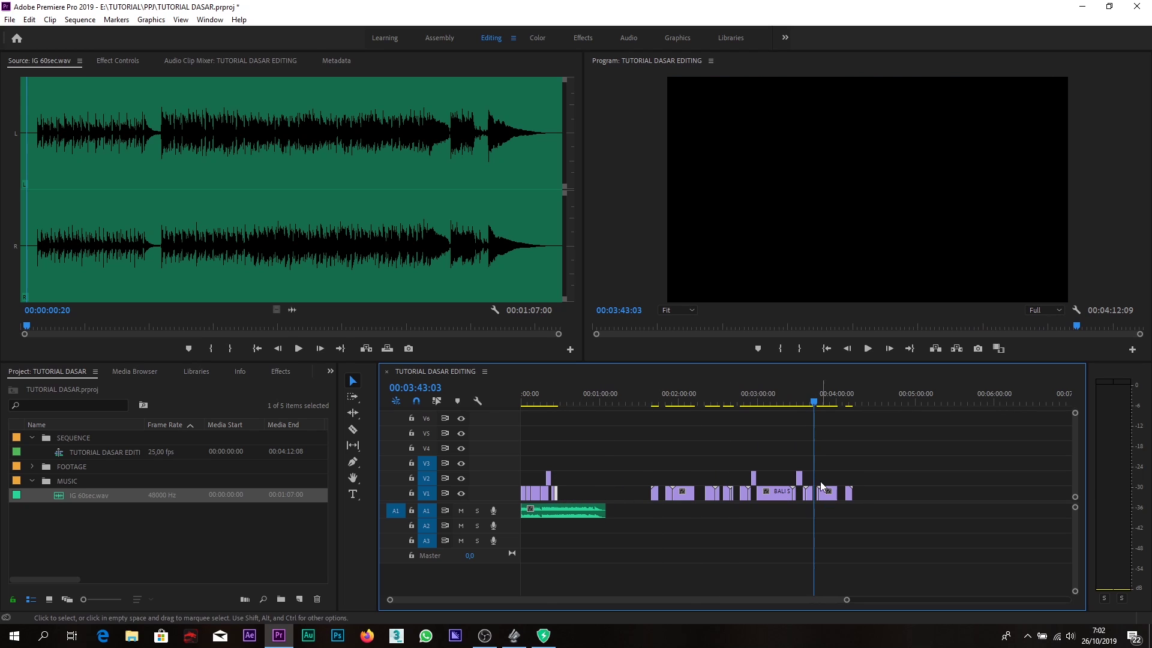
click(798, 391)
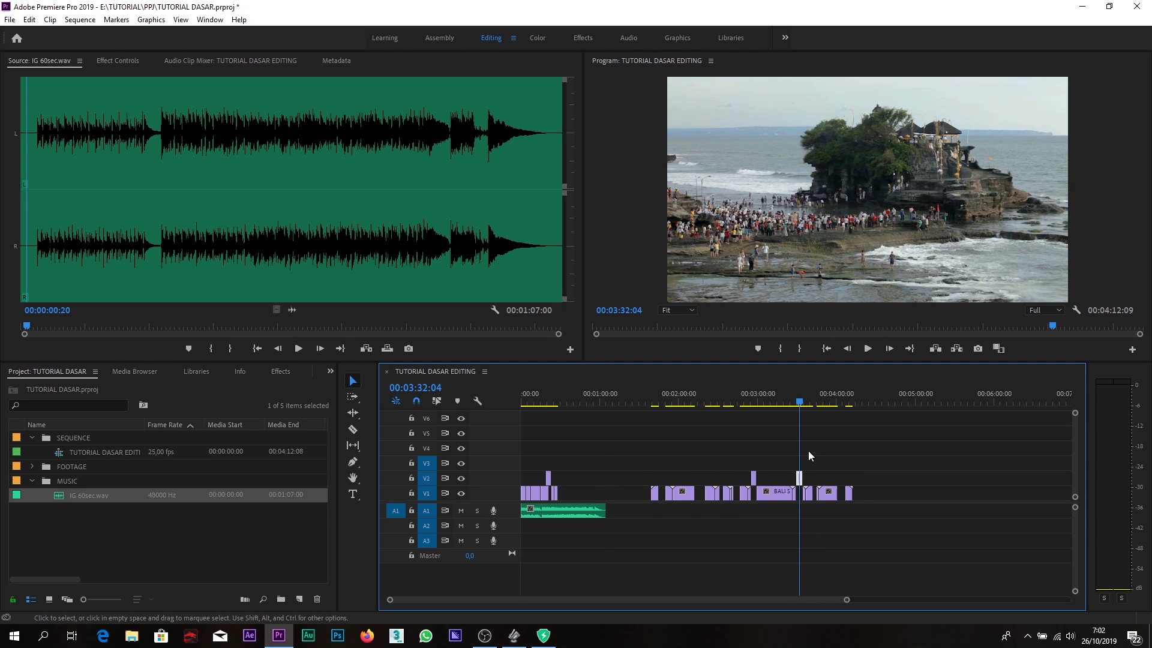
drag(799, 478, 572, 493)
Move the short BALI SUNSET piece at about 00:02:56:15 on V2 down to V1, directly after BALI.mp4
click(759, 399)
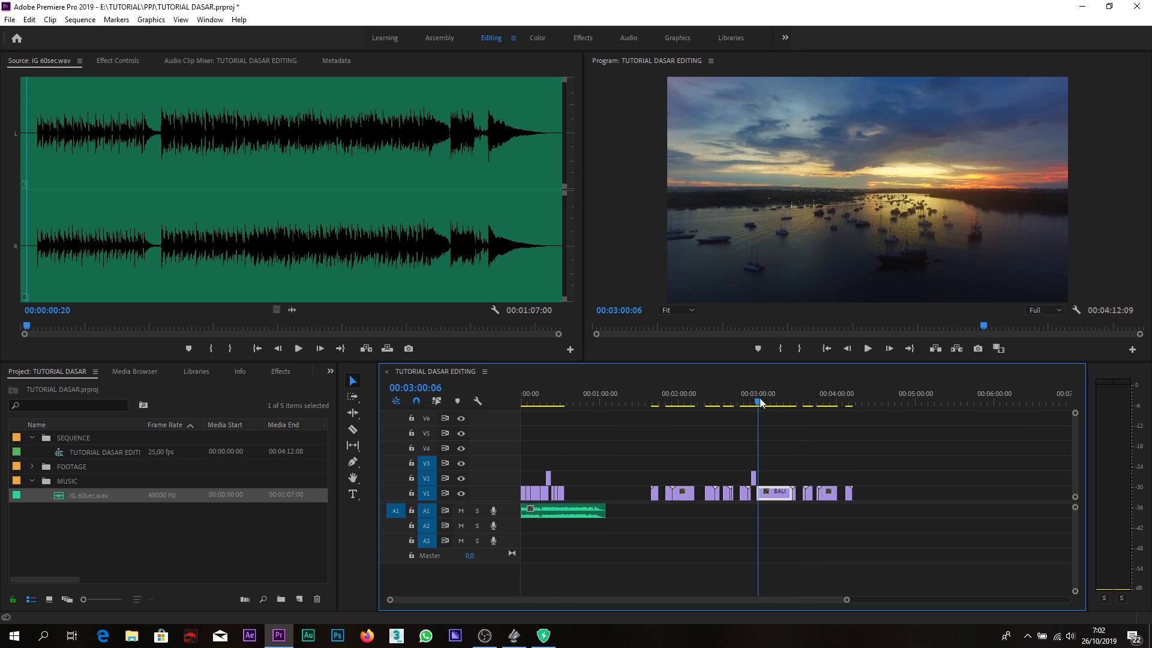
drag(760, 400, 755, 402)
click(754, 479)
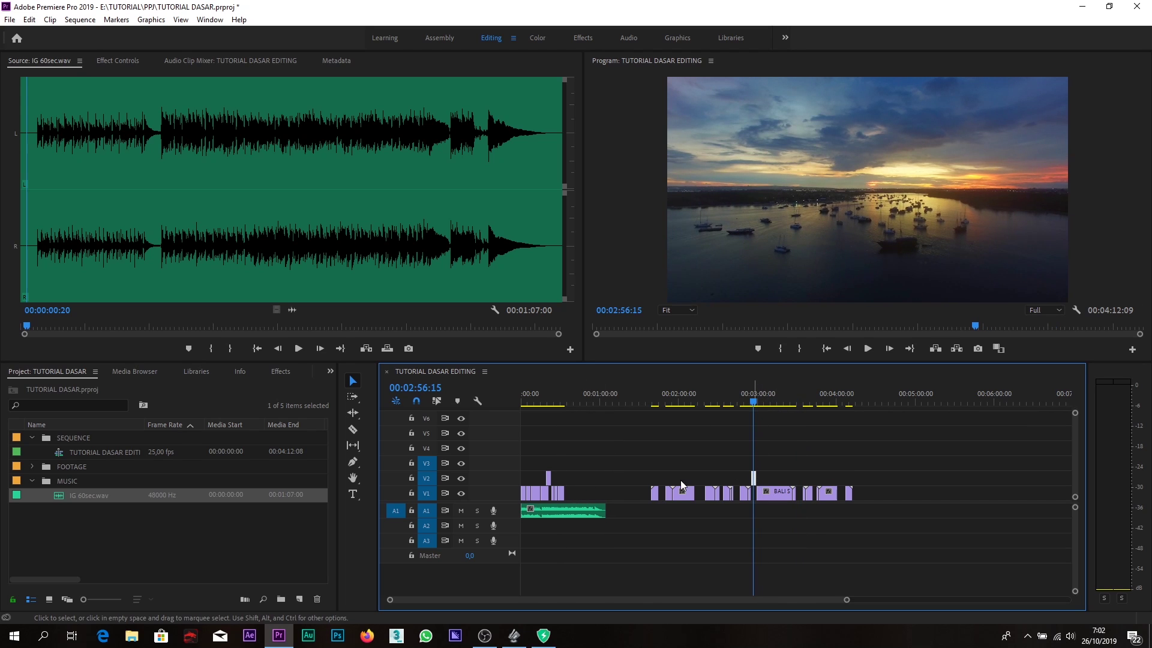
drag(753, 478, 575, 495)
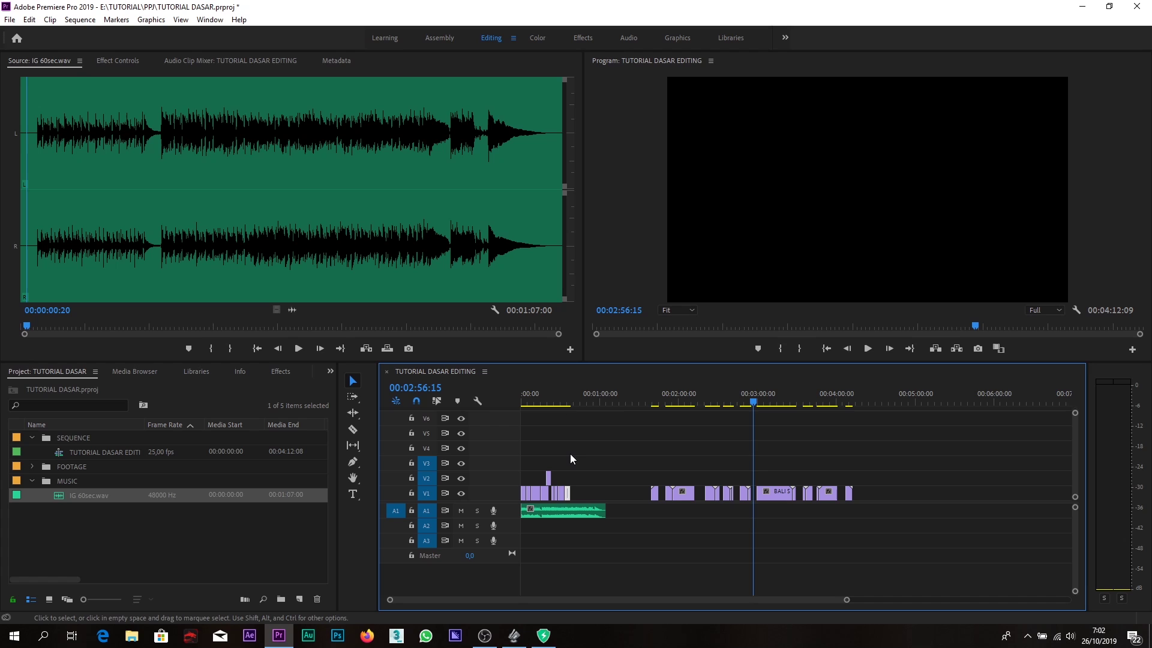
Play the arranged clips from the sequence start to about 00:00:37:11 to check the cuts against the music
click(534, 393)
key(equal)
key(equal)
key(equal)
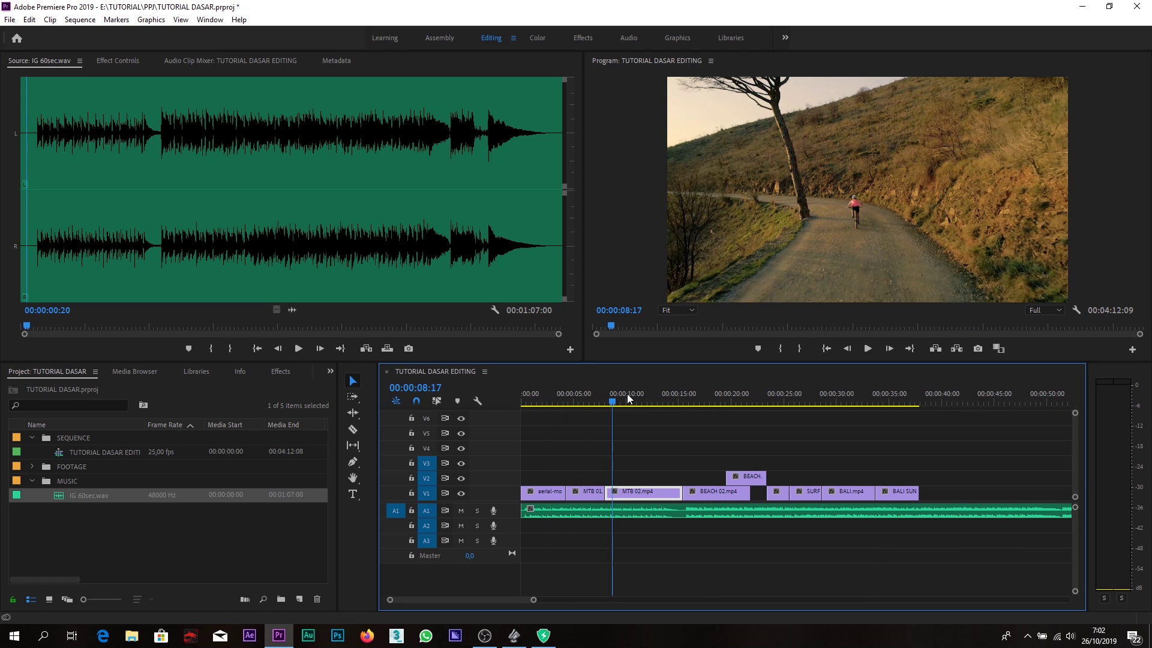
drag(614, 398, 415, 424)
key(space)
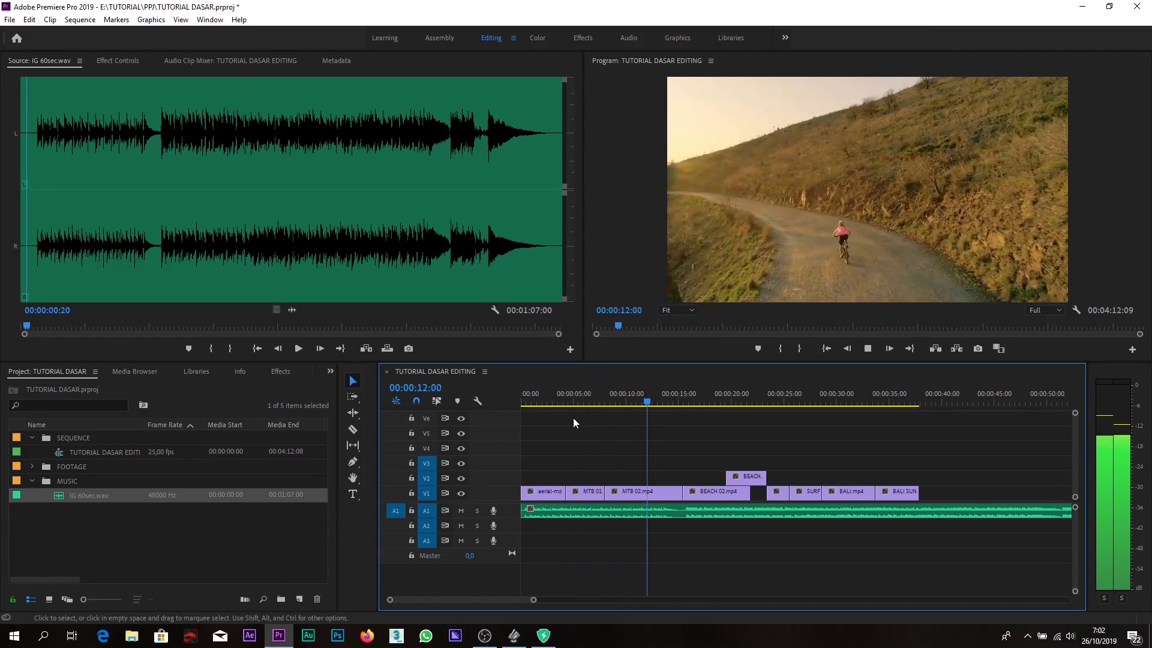
key(=)
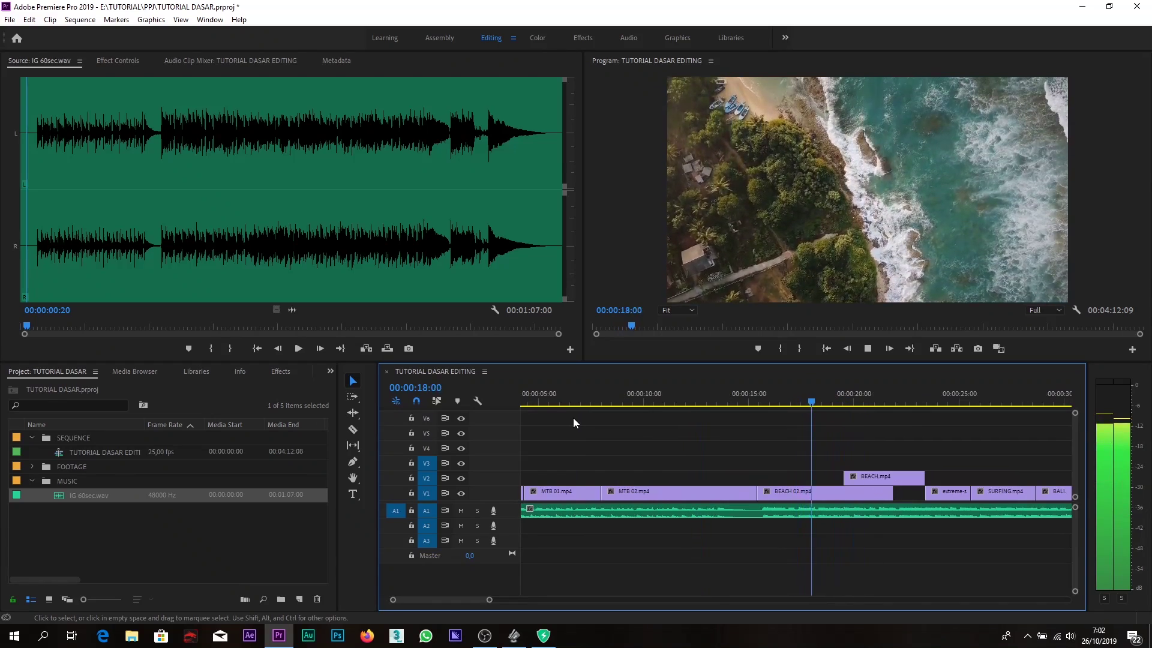
key(-)
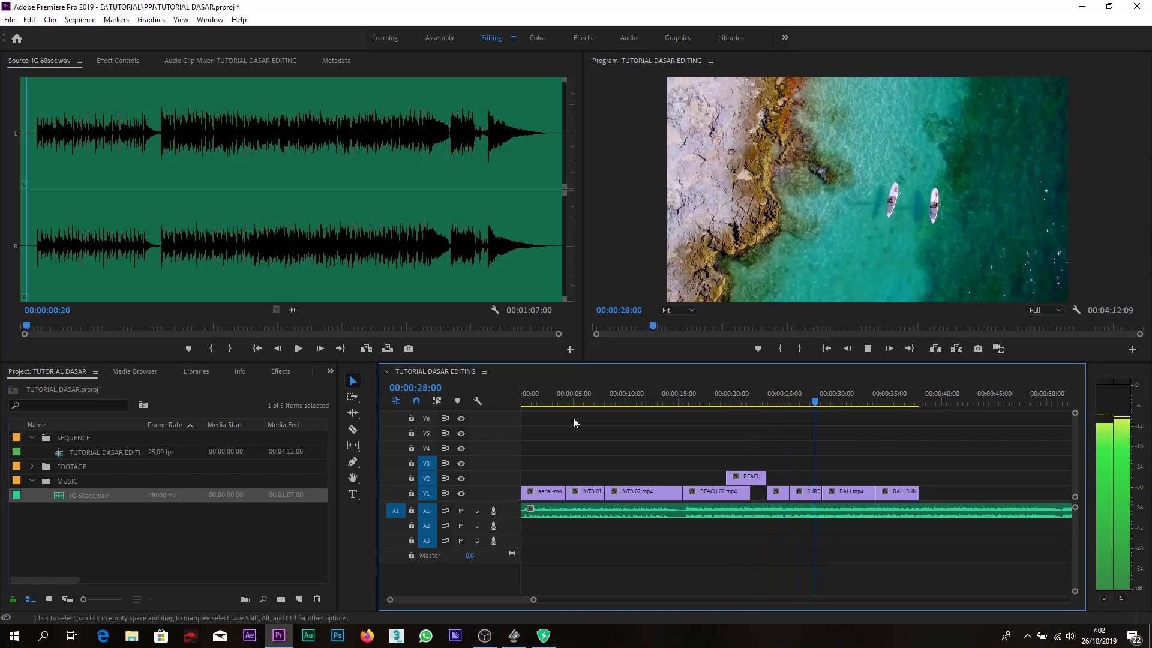
scroll(574, 417, down, 2)
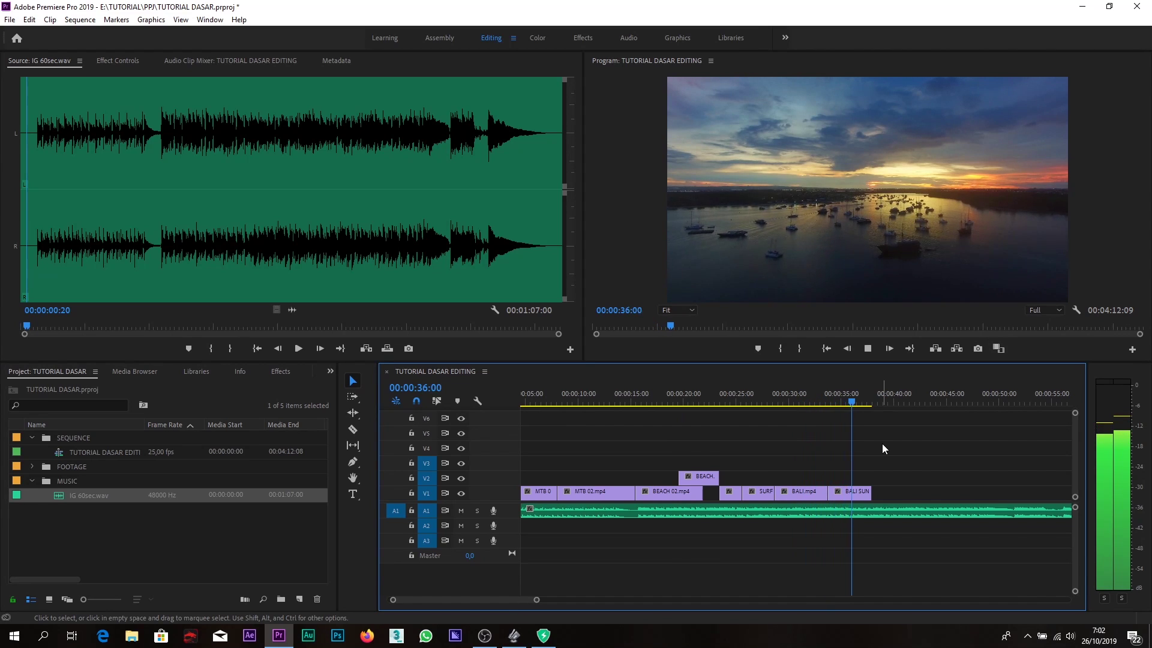
key(space)
Shift the four clips after BEACH.mp4 to start at about 00:00:36 on V1, and move BEACH.mp4 to about 00:00:26 on V2
click(793, 443)
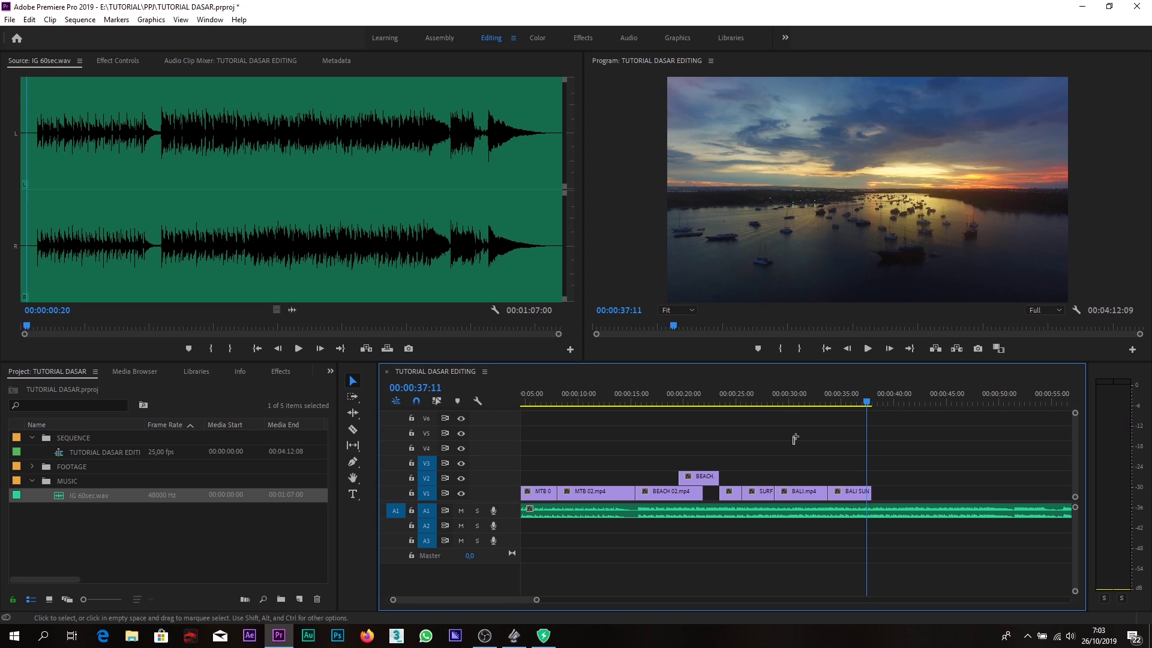
click(708, 390)
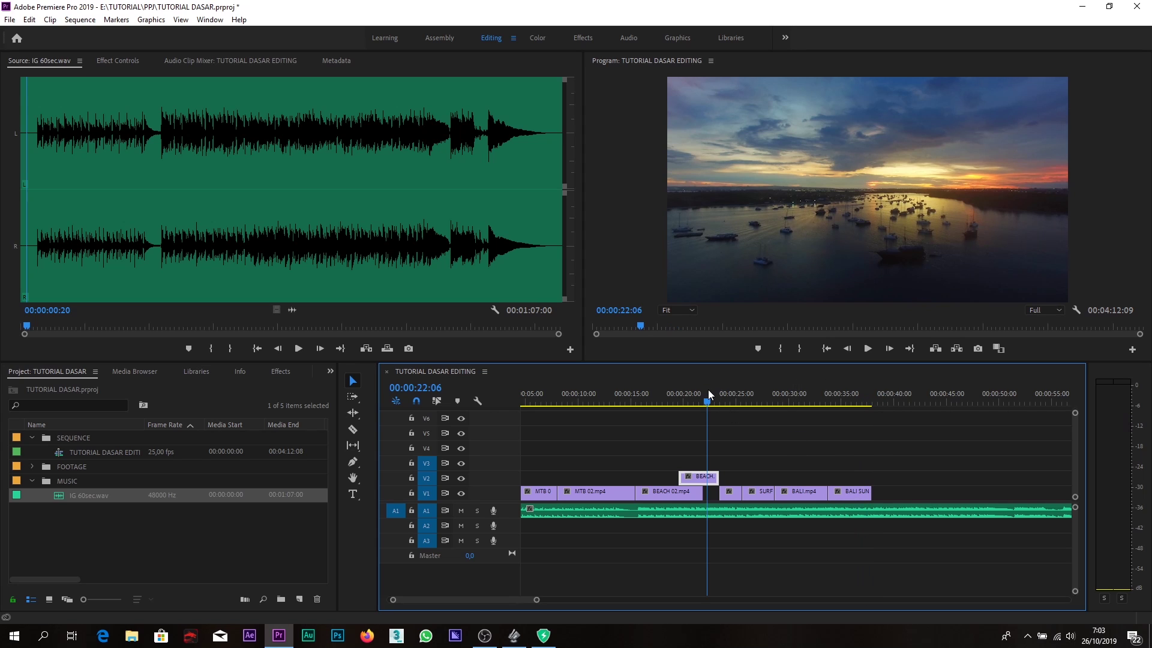
key(minus)
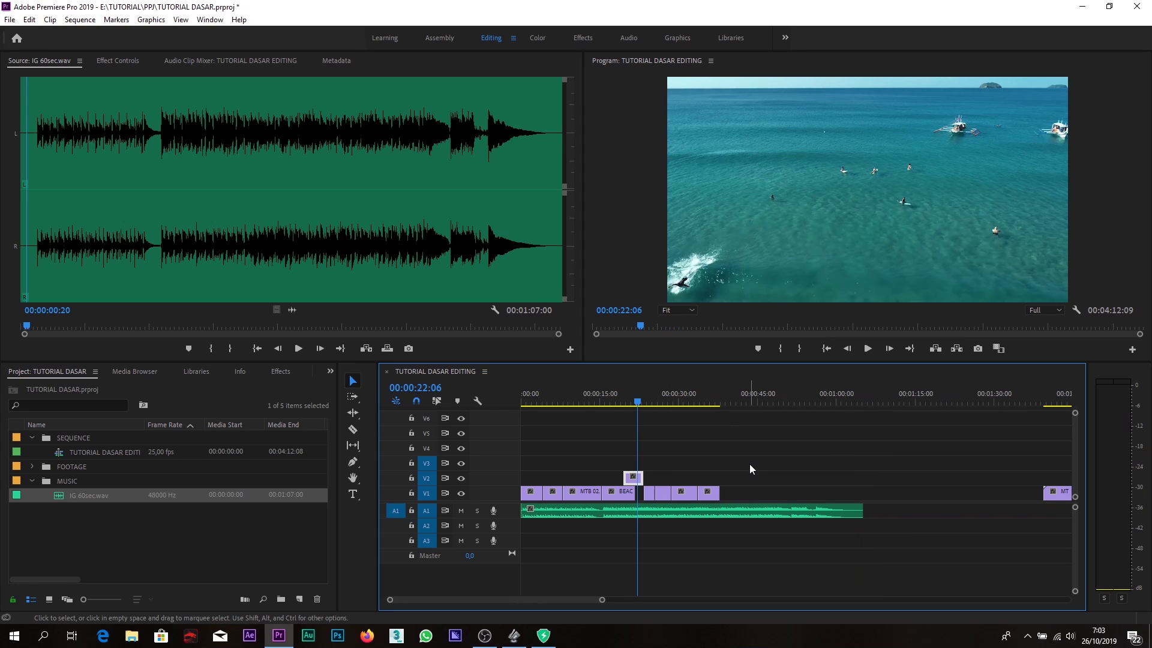
drag(683, 495, 823, 477)
Play to 00:00:23:04, set the end of BEACH 02.mp4 to that point, and extend the start of BEACH.mp4 back to meet it
click(607, 394)
key(equal)
key(space)
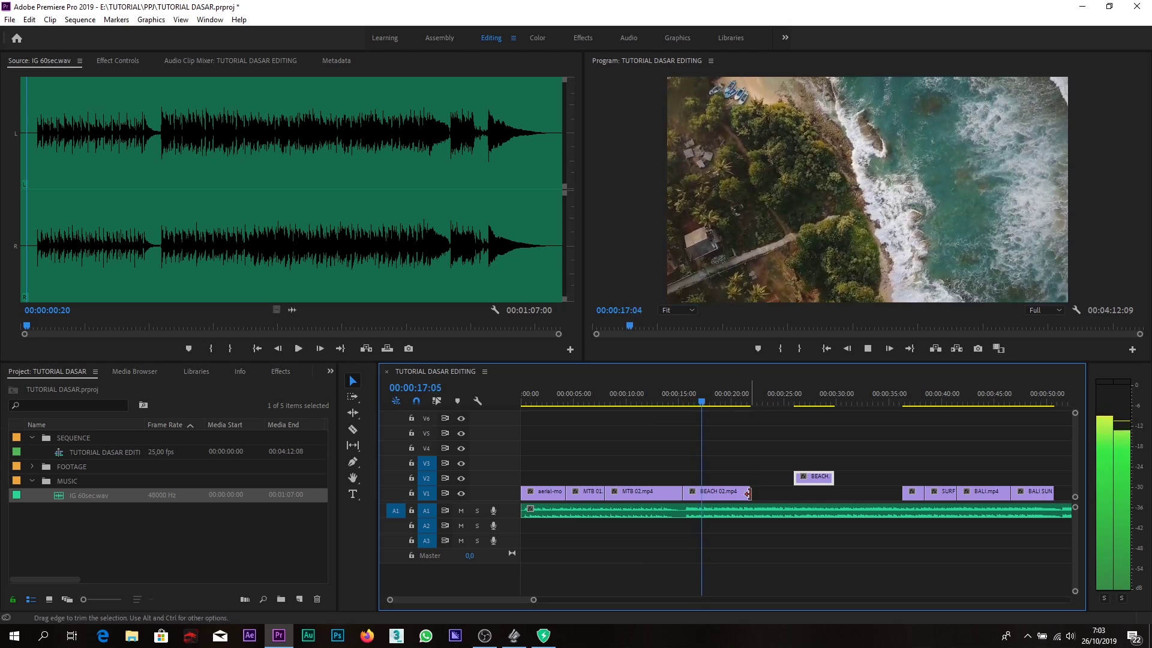
drag(749, 492, 770, 492)
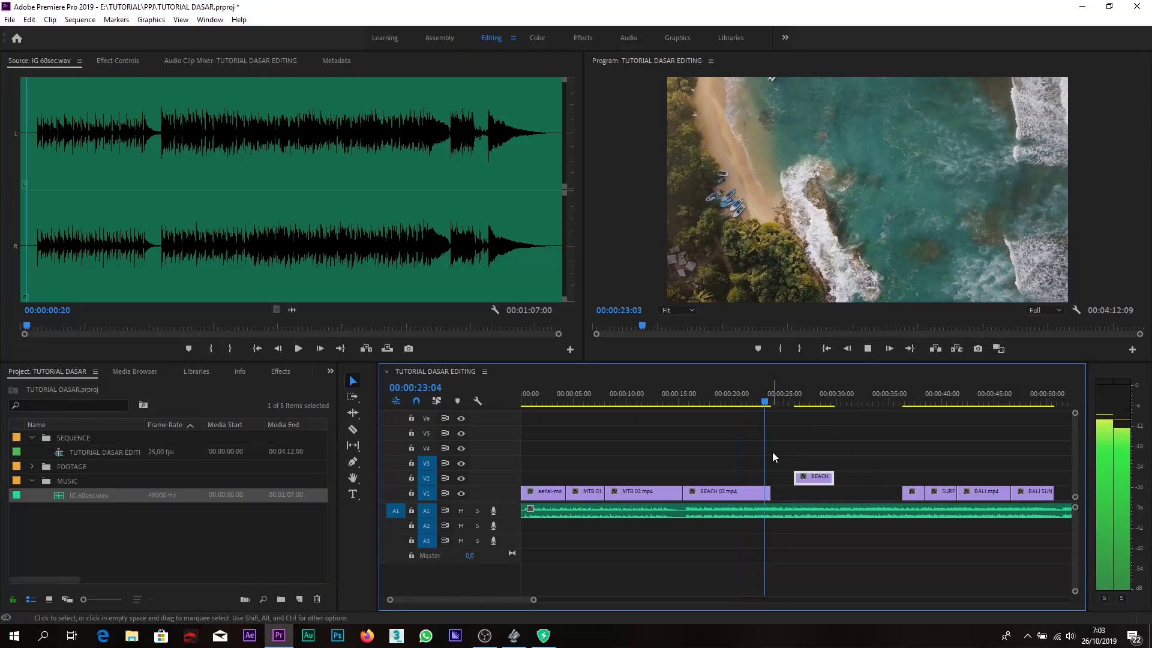
key(space)
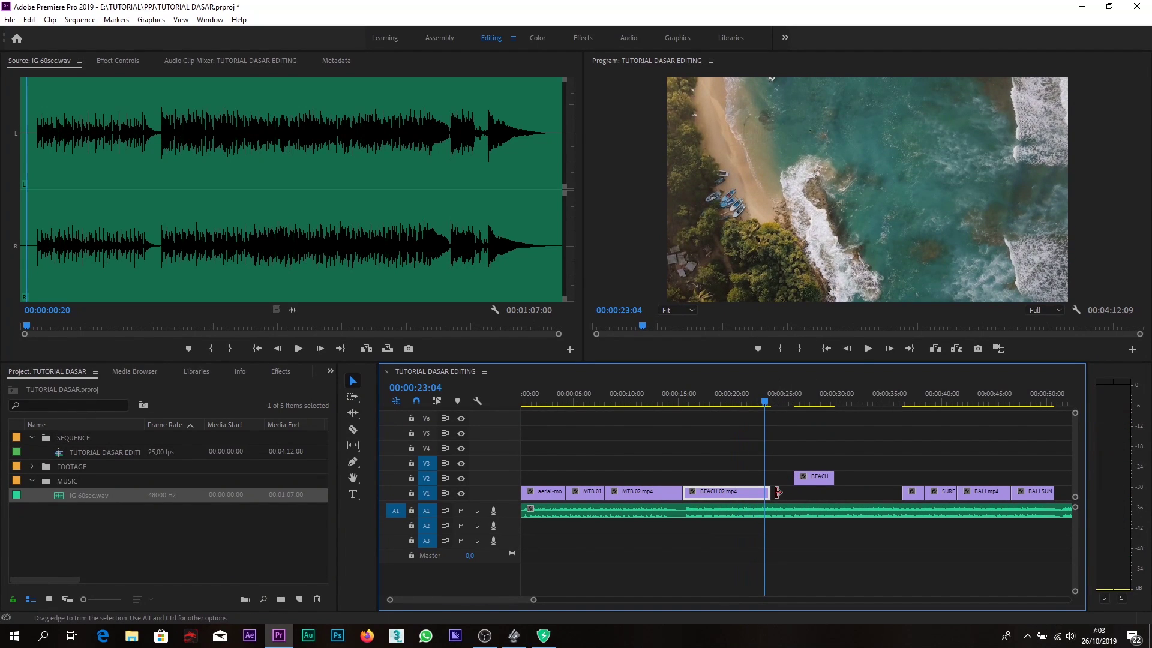
drag(771, 492, 833, 476)
Play from 00:00:21:15 to about 00:00:30 to check the cut from BEACH 02.mp4 to BEACH.mp4 against the music
click(751, 401)
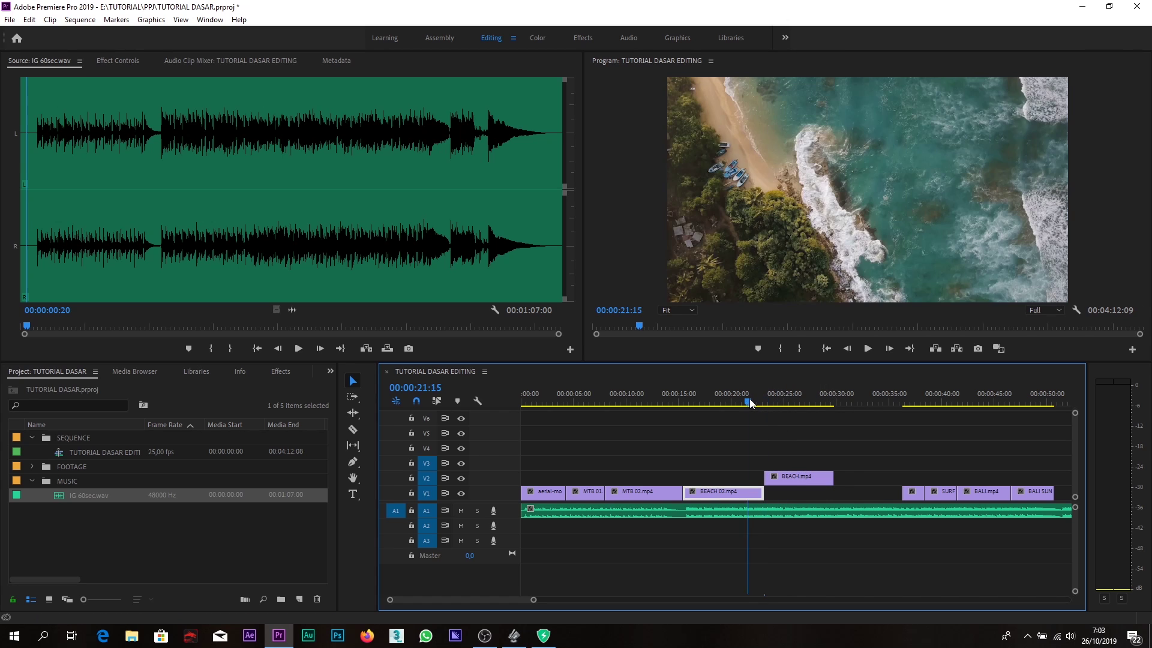
key(space)
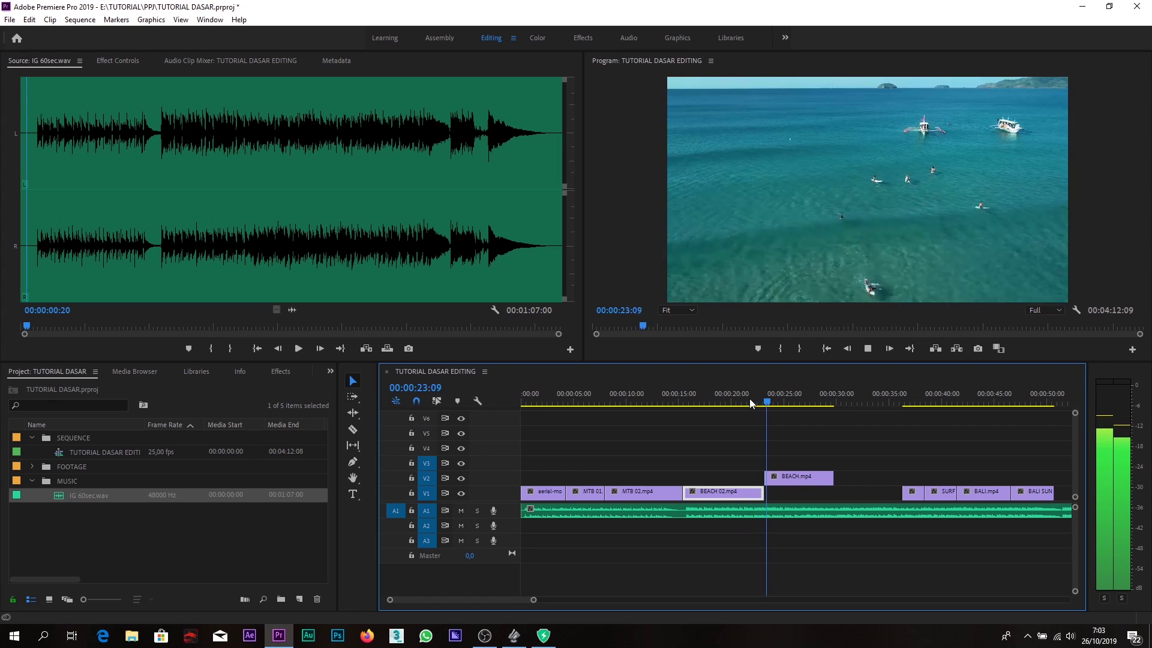
key(minus)
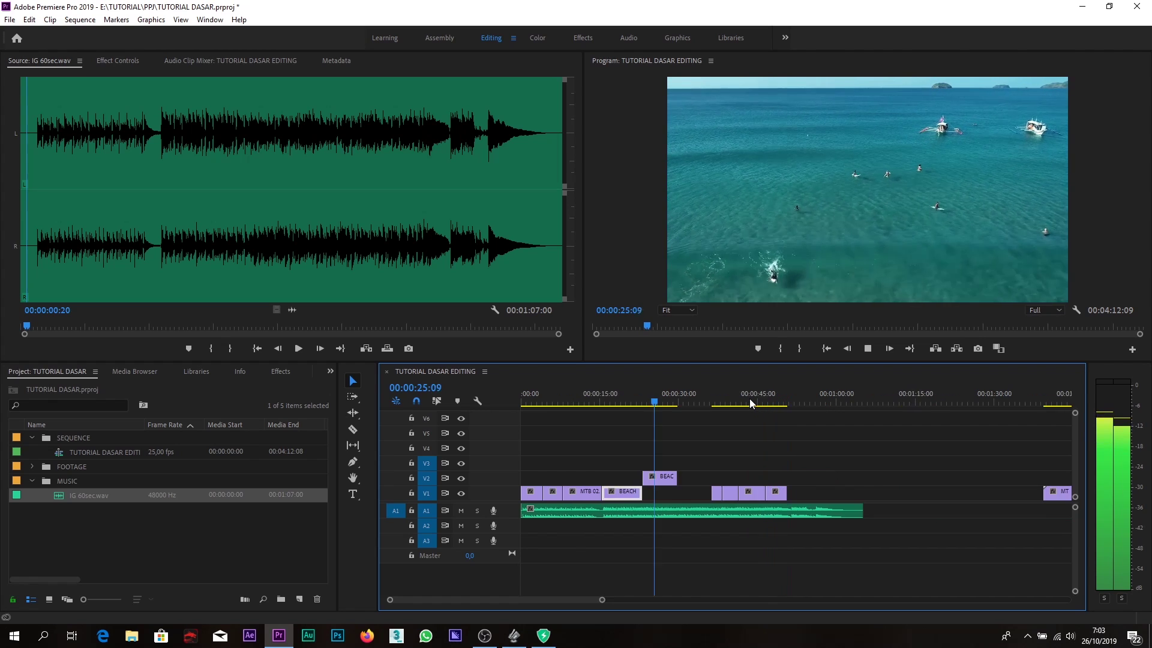
key(equal)
key(equal)
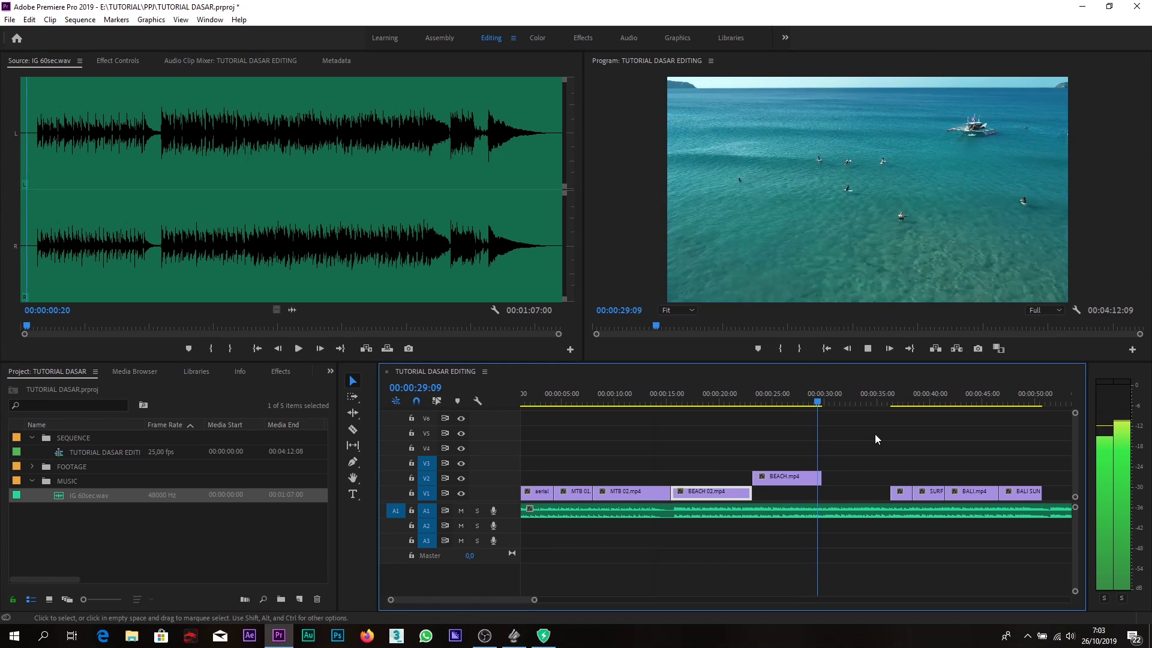
key(space)
Place the short extreme-sports-surfing clip on V2 with its start extended back to BEACH.mp4's end at about 00:00:30, and play across the cut
drag(904, 493, 842, 478)
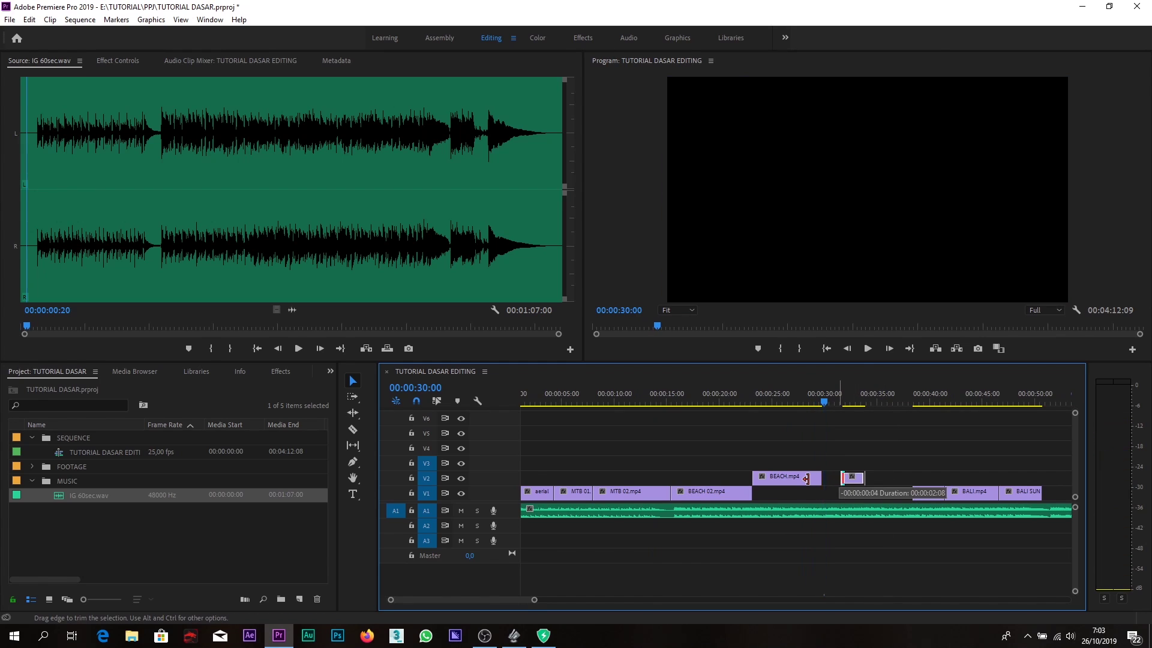
click(797, 387)
key(space)
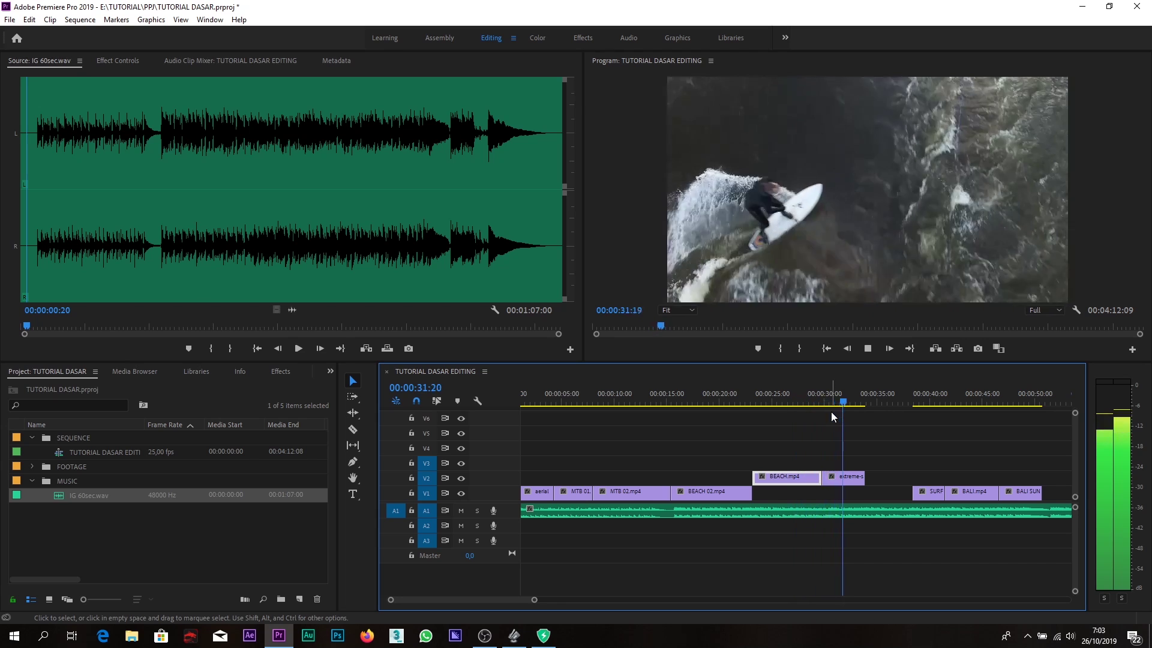
key(space)
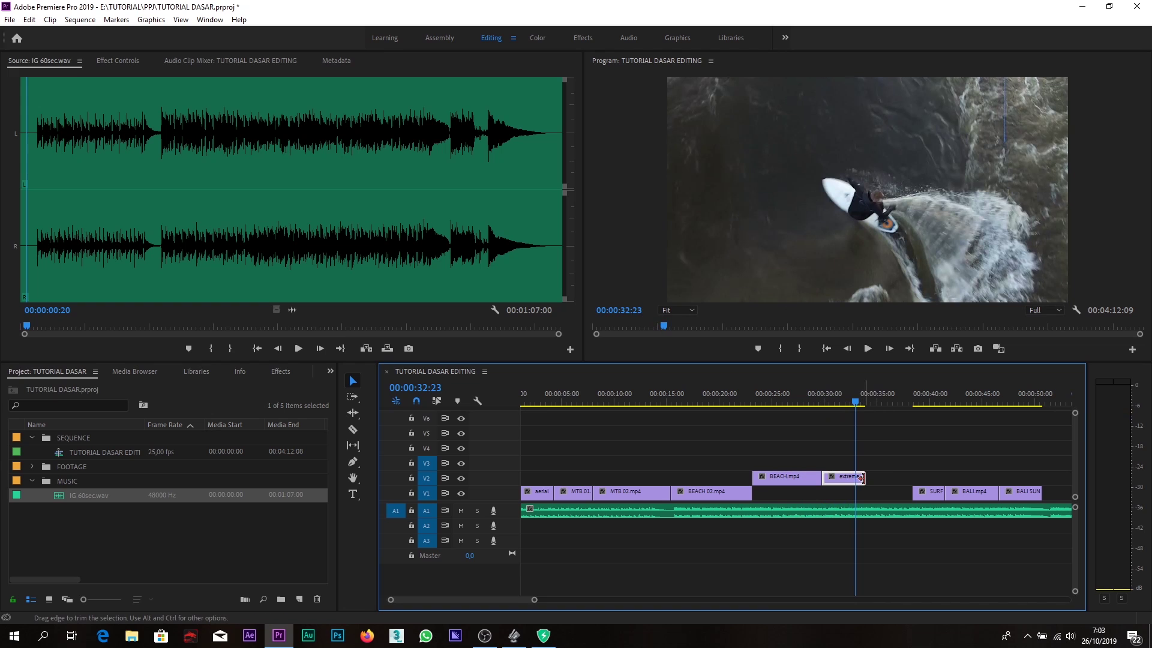
Extend the end of the extreme-sports-surfing clip on V2 to about 00:00:37:15, playing through it to hear the music's change
drag(864, 476, 881, 477)
key(space)
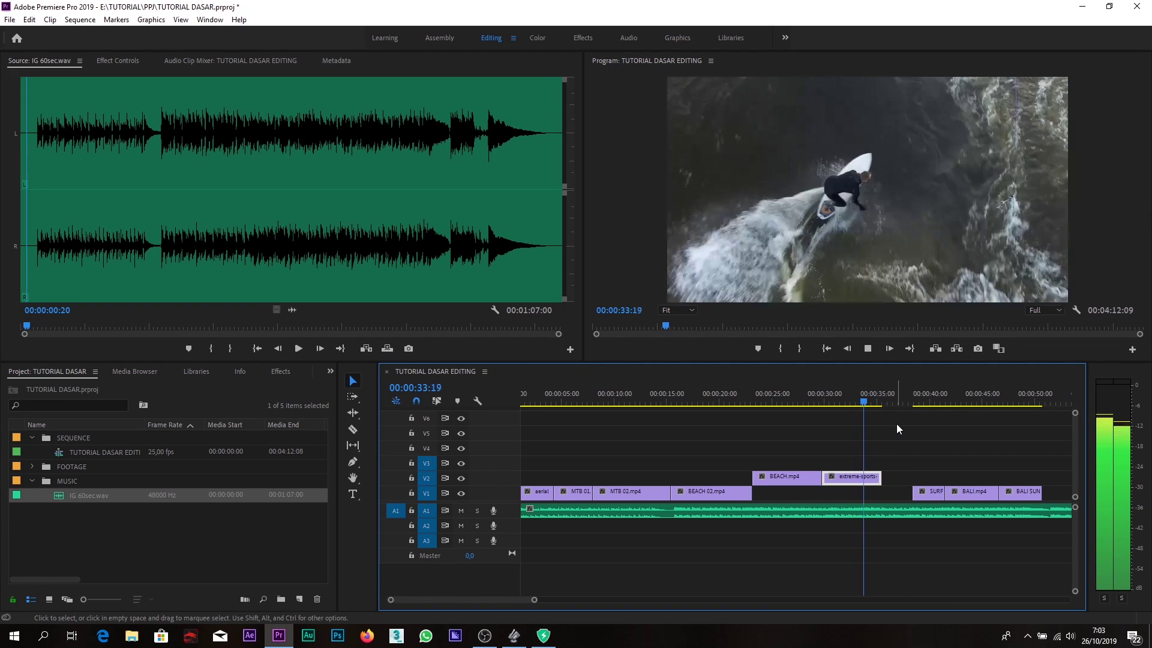
key(space)
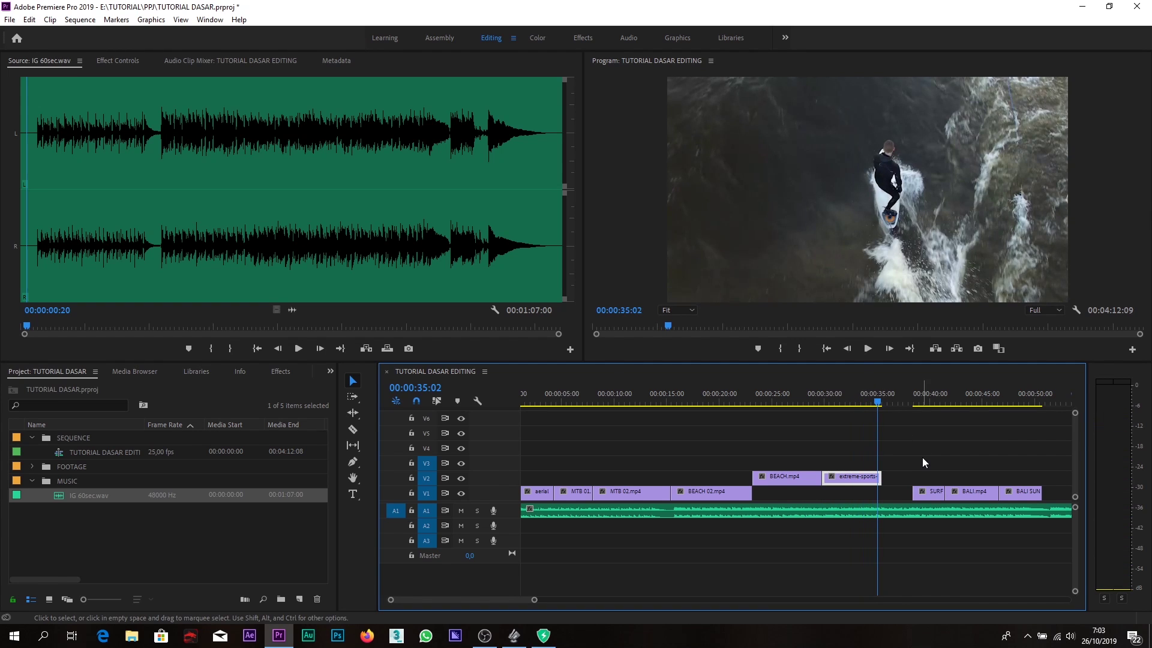
drag(880, 477, 905, 477)
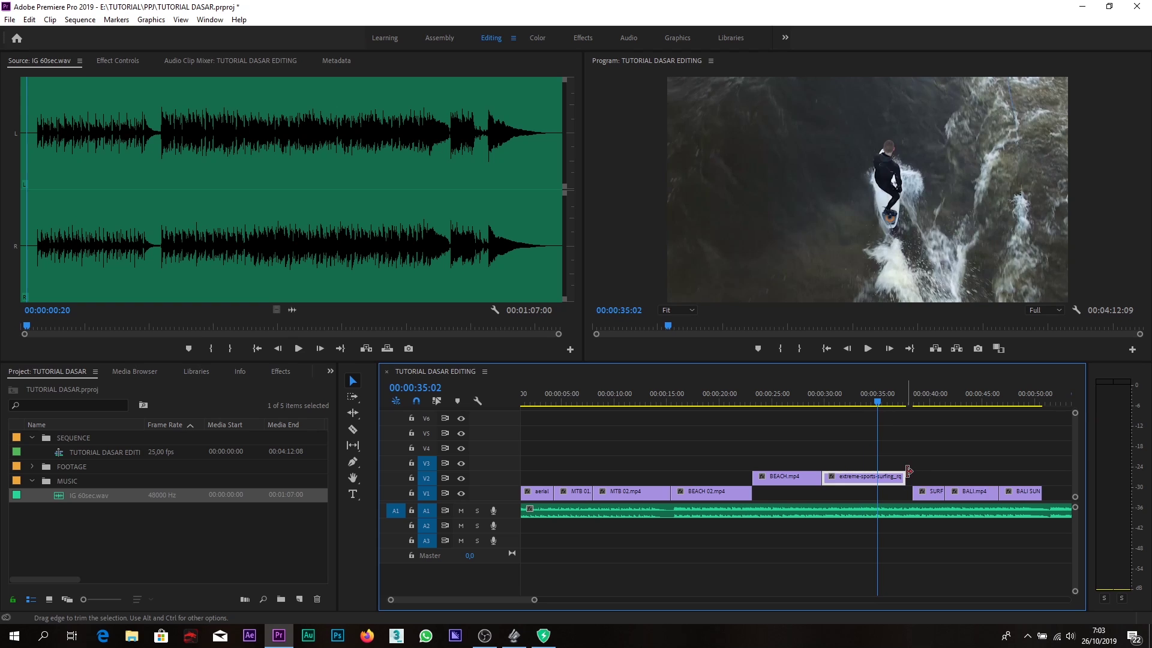
key(space)
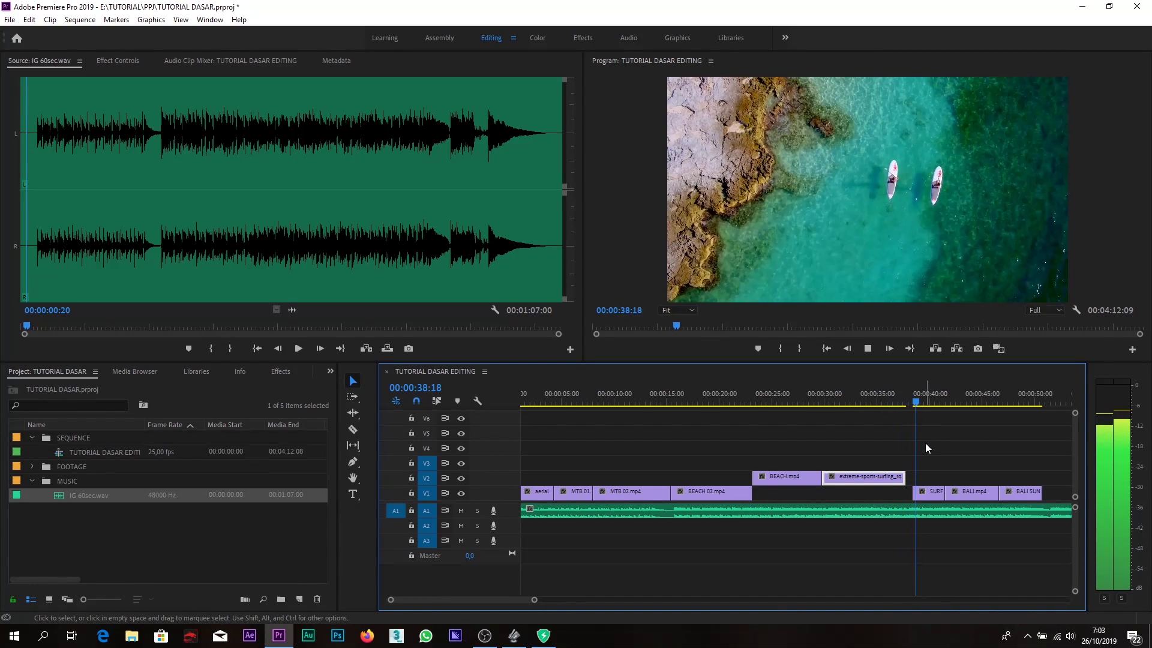
key(space)
Shift BALI.mp4 and BALI SUNSET.mp4 to start at about 00:00:47:21, and extend SURFING.mp4 to run from the extreme-sports clip's end to about 00:00:46
scroll(871, 478, right, 3)
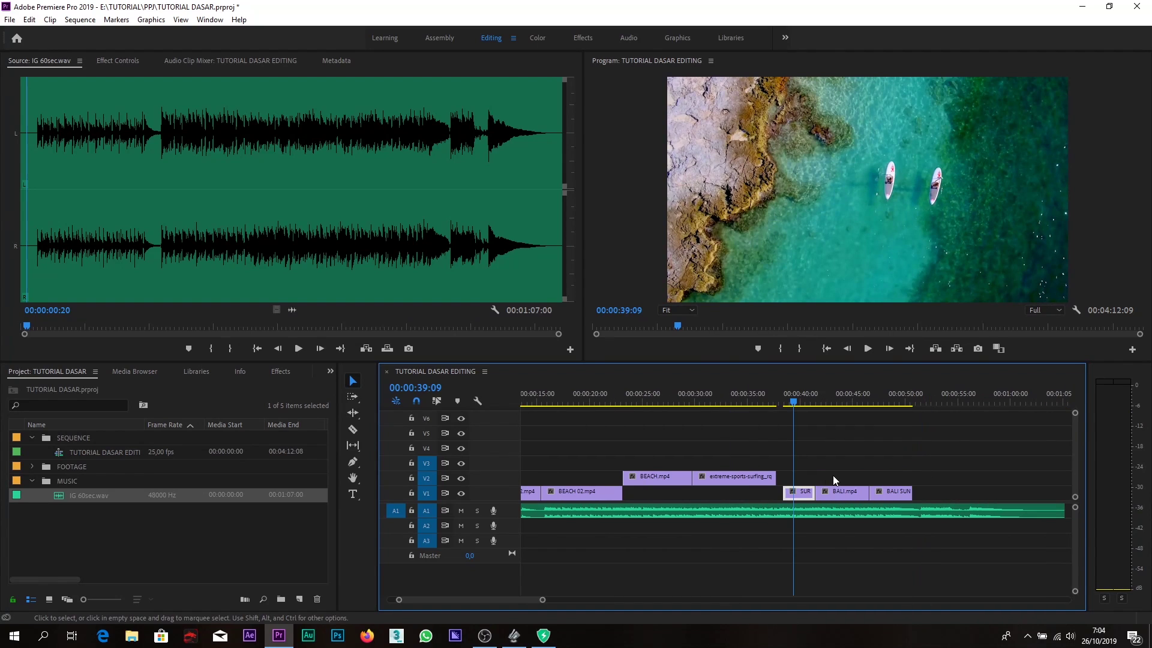
drag(893, 485, 960, 488)
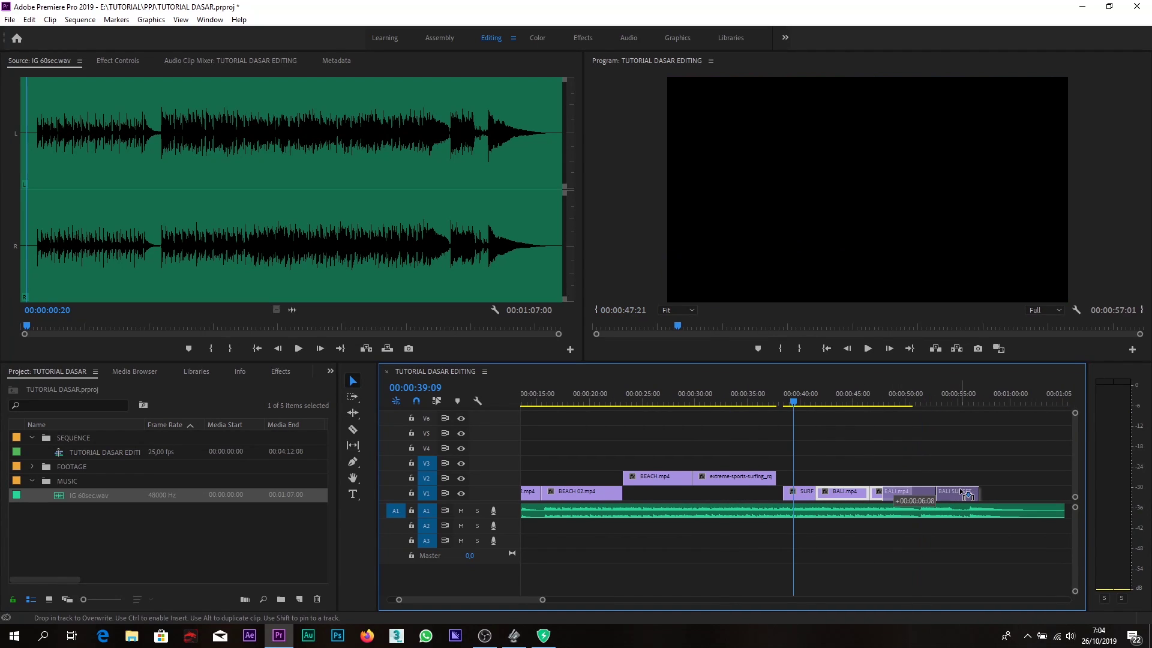
drag(846, 492, 777, 492)
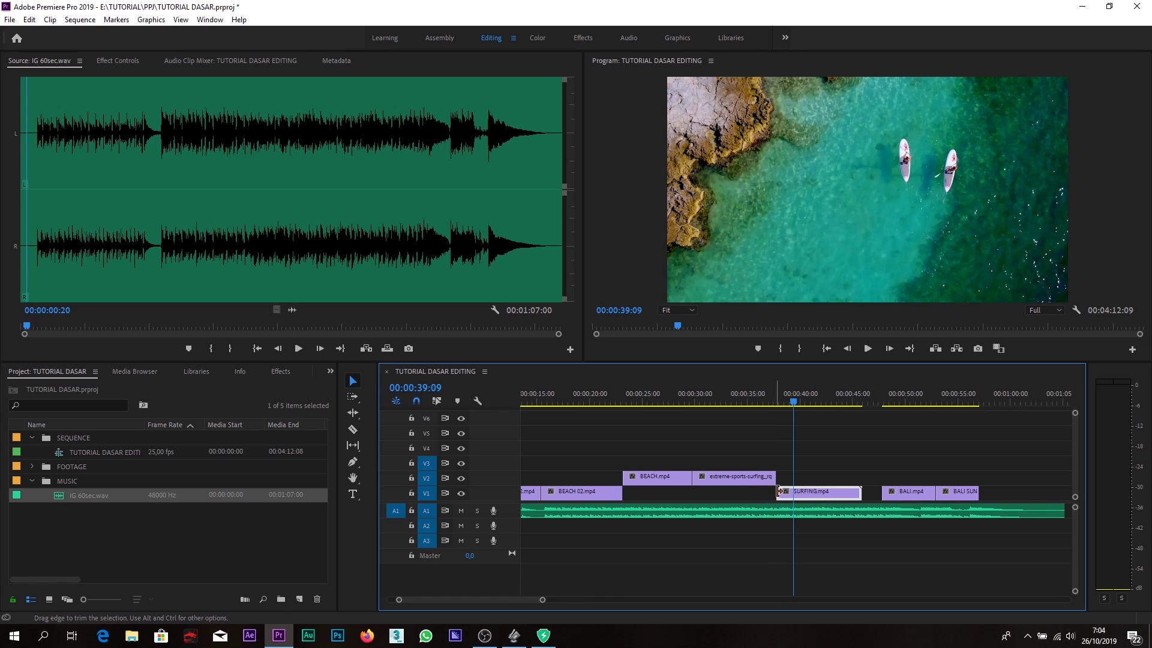
Play through SURFING.mp4 to 00:00:45:03 and move BALI.mp4 on V1 to start at that point
click(764, 478)
click(759, 400)
key(space)
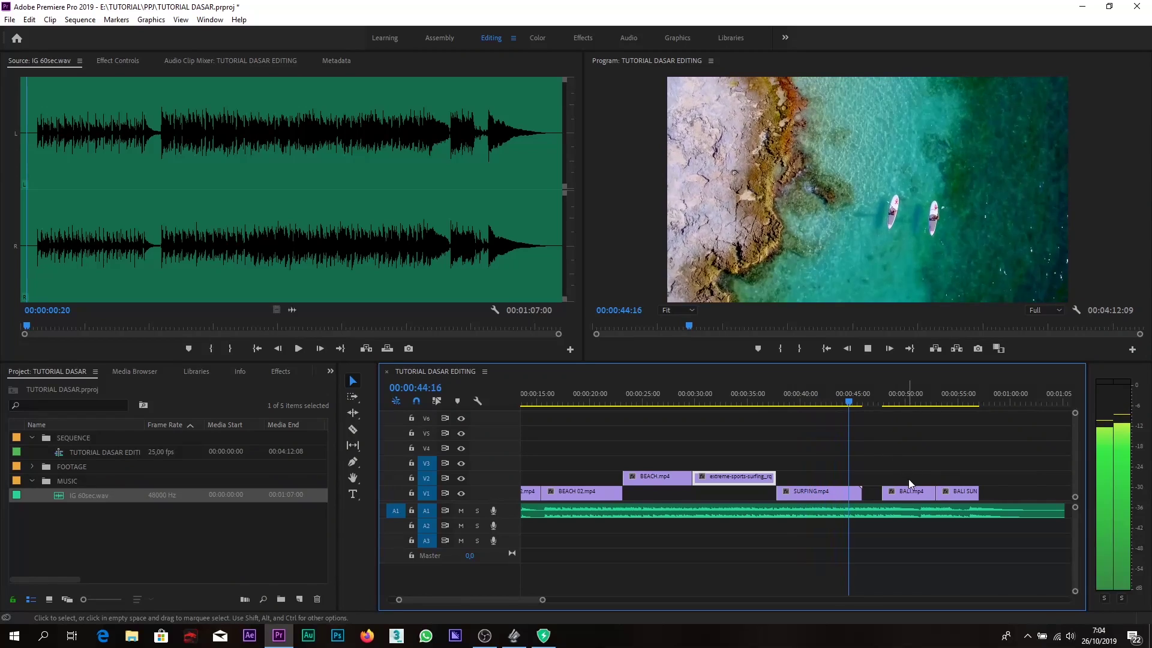
drag(906, 491, 875, 495)
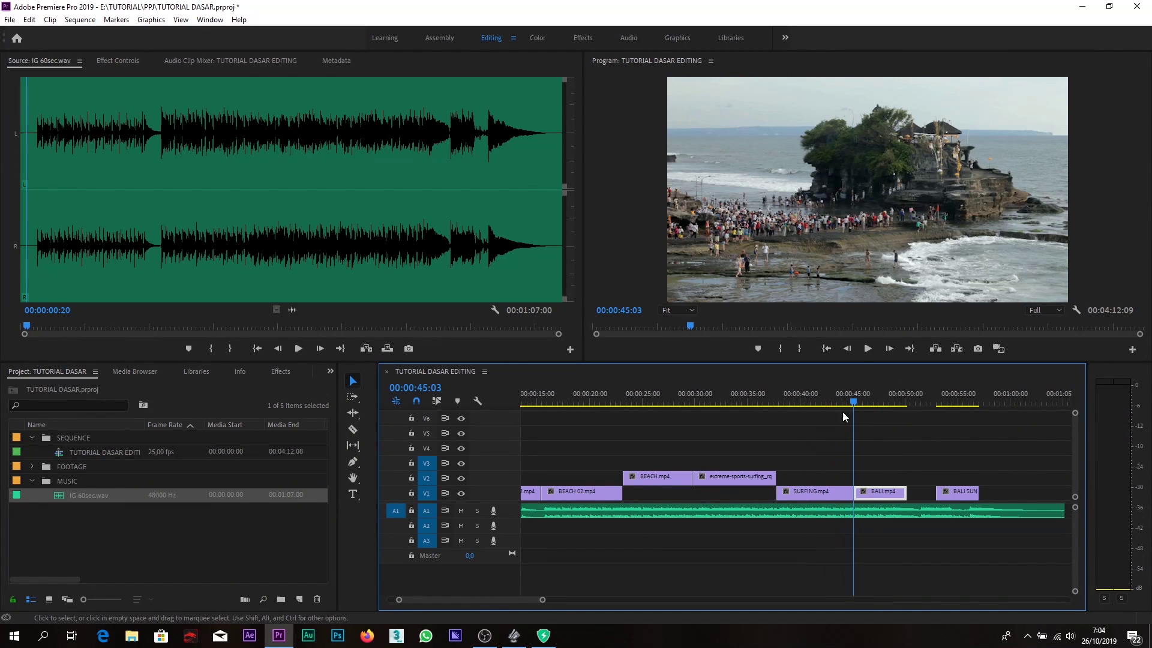
Play into BALI.mp4 to find the next cut, and place BALI SUNSET.mp4 on V2 from about 00:00:48:18, extended to about 00:01:04
click(835, 402)
key(space)
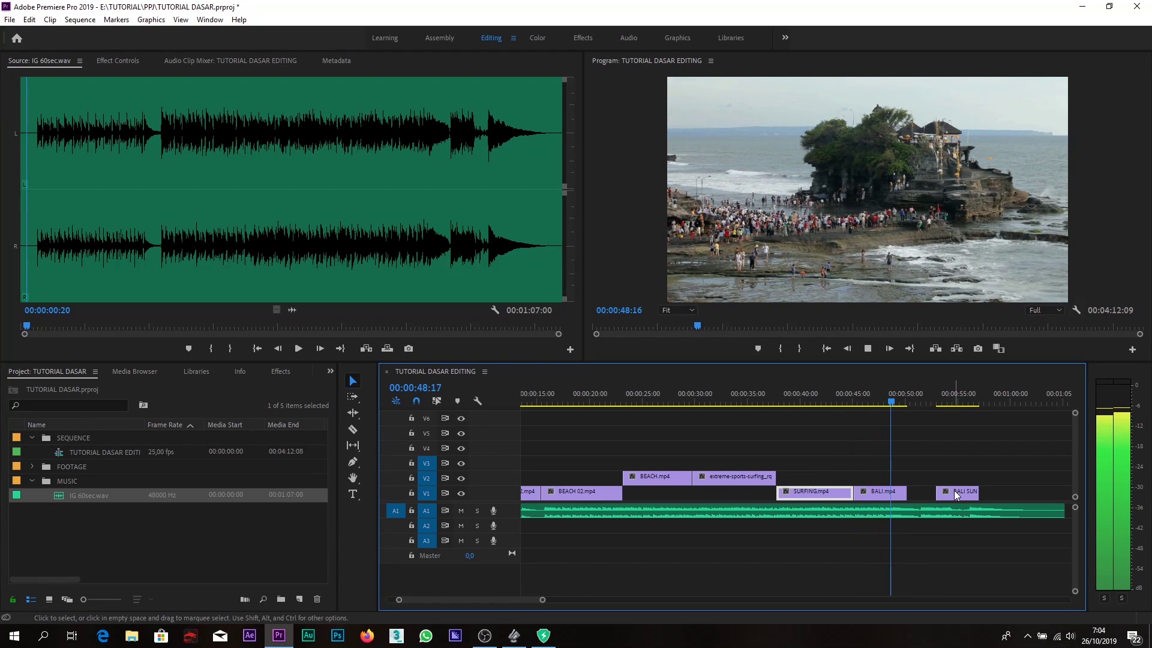
drag(938, 491, 1058, 475)
Play from the end of BALI.mp4 through BALI SUNSET.mp4 to about 00:01:01:21 to check the ending against the music
click(880, 395)
key(space)
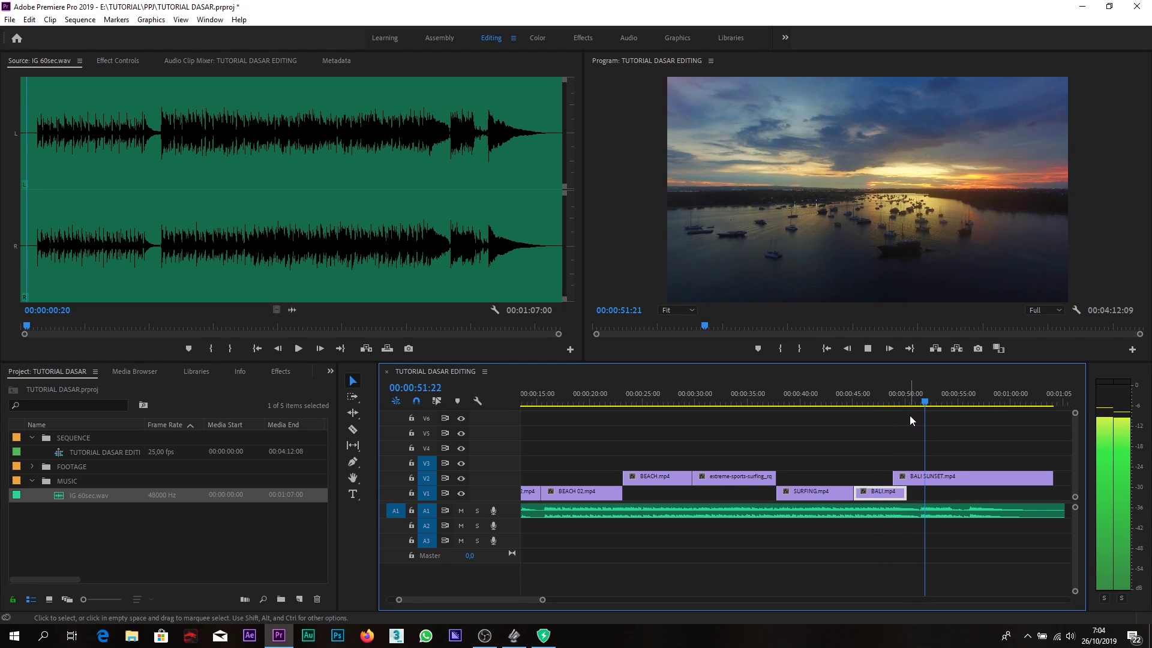
key(minus)
key(equal)
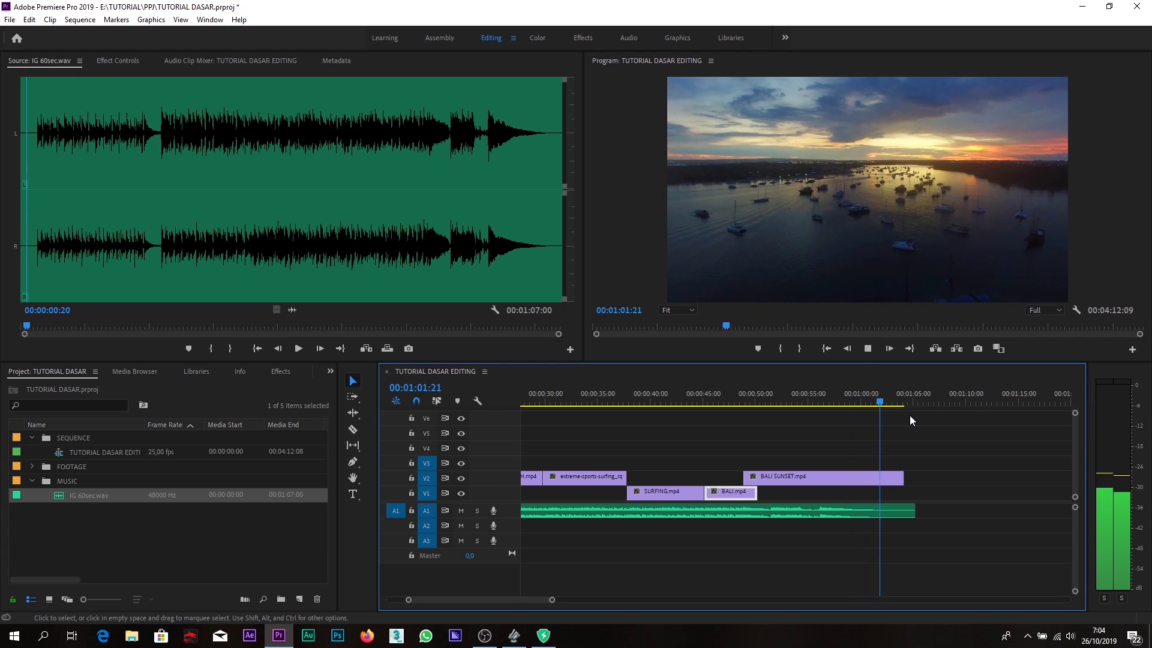
key(space)
Trim the ends of BALI SUNSET.mp4 on V2 and the music on A1 to 00:01:00:03, and play the ending from 00:00:56:10
click(863, 402)
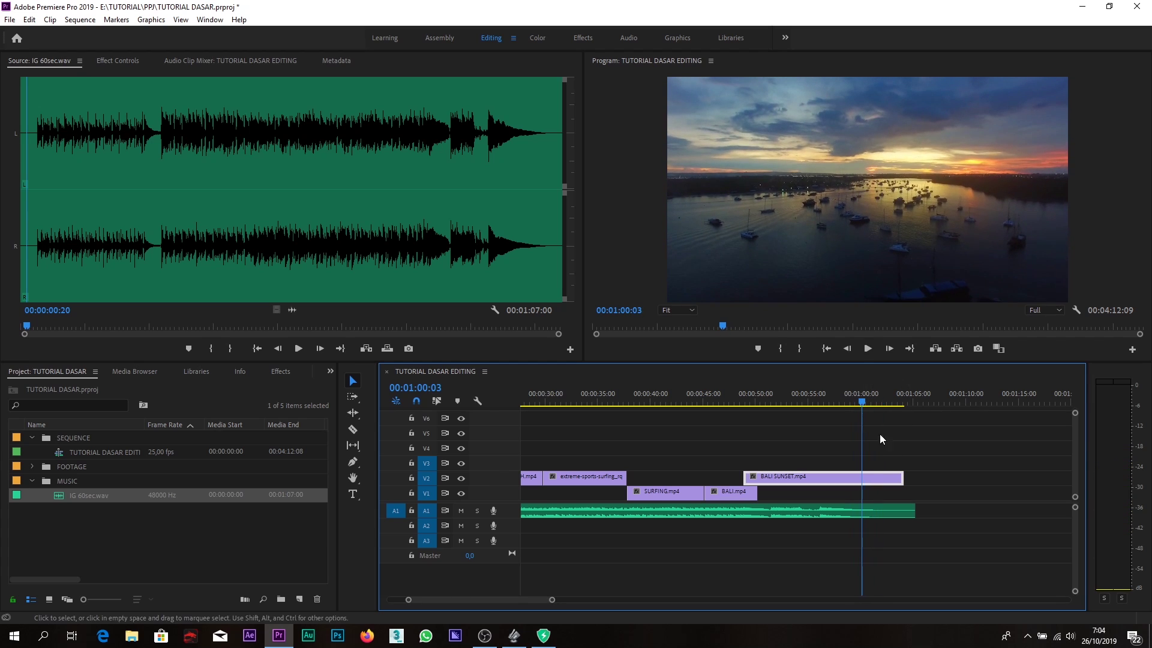
drag(902, 478, 862, 478)
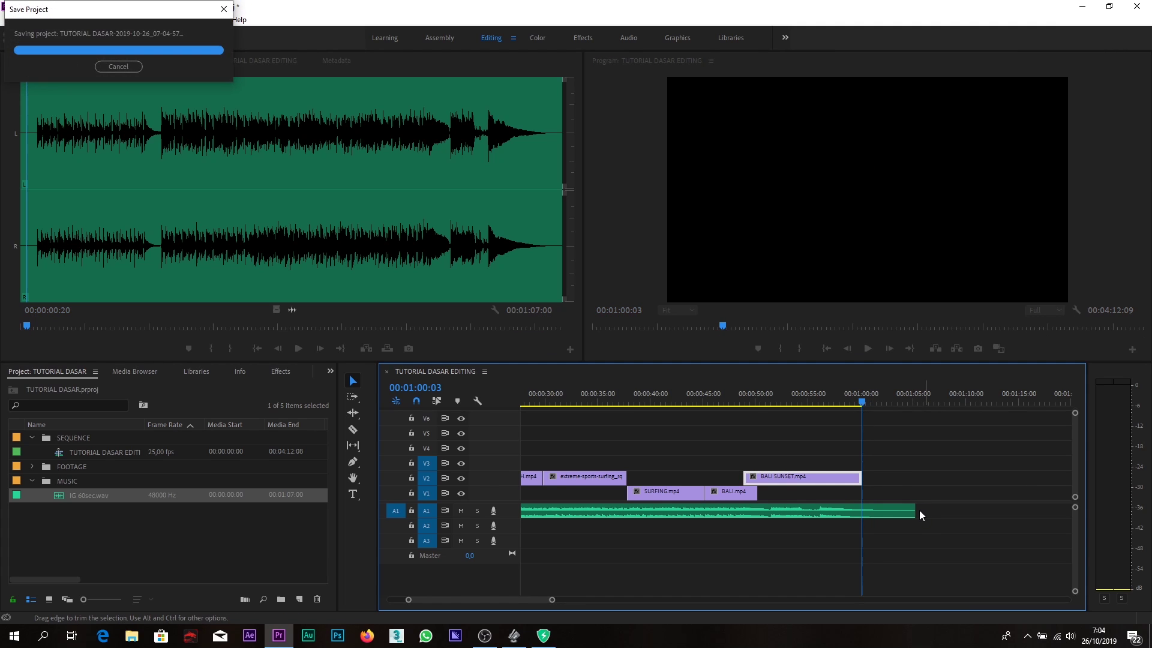
drag(906, 507, 862, 509)
click(825, 400)
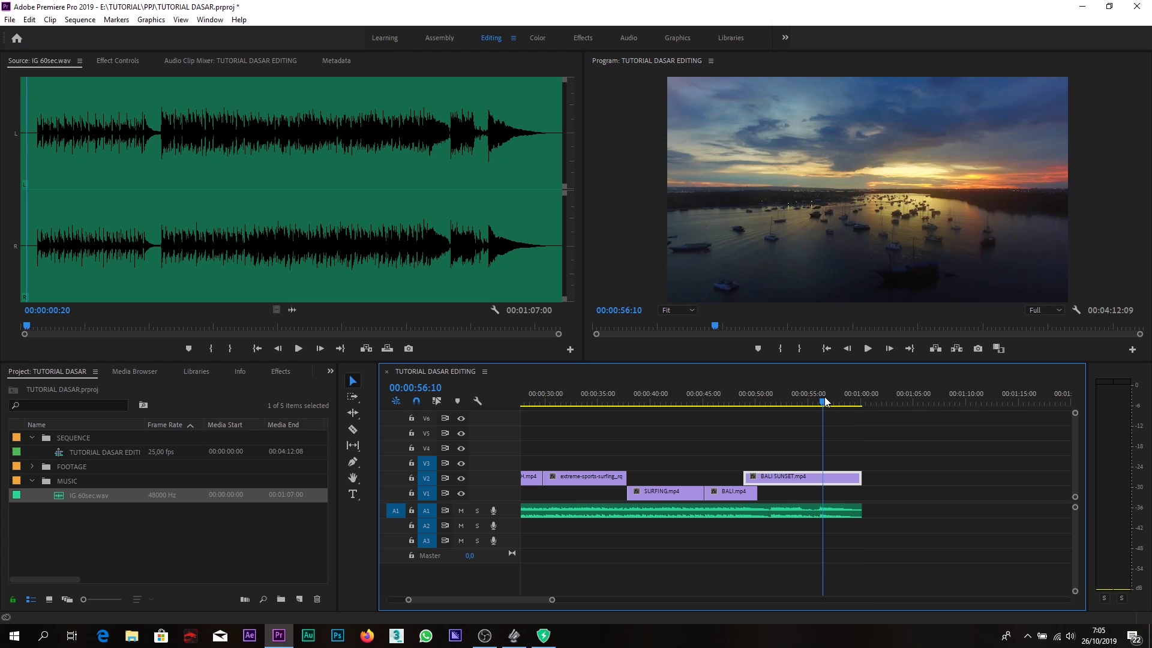
key(space)
key(space)
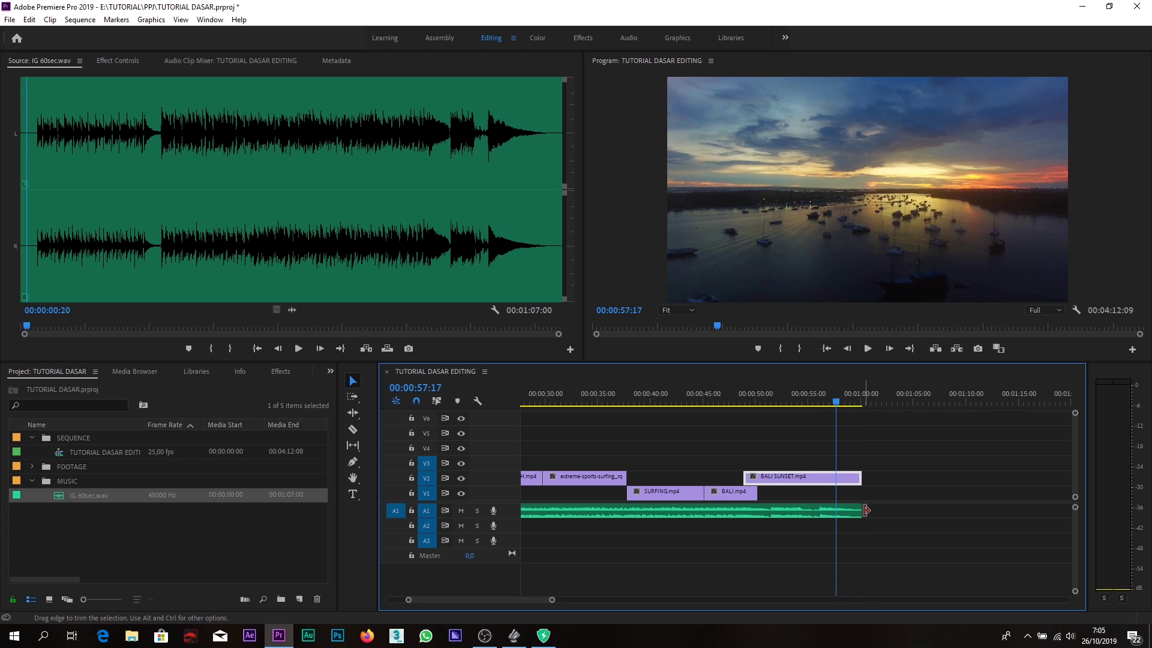
Apply the default audio transition to the end of the music on A1 and play the fade-out from 00:00:58:10
click(845, 401)
key(equal)
key(equal)
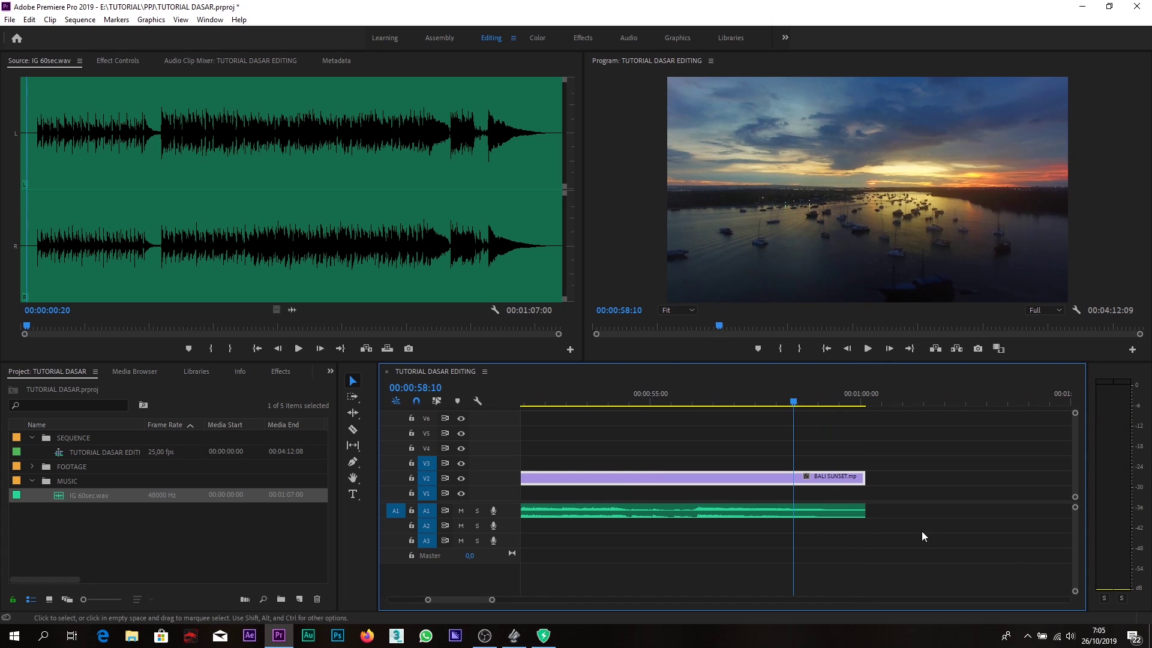
right_click(870, 510)
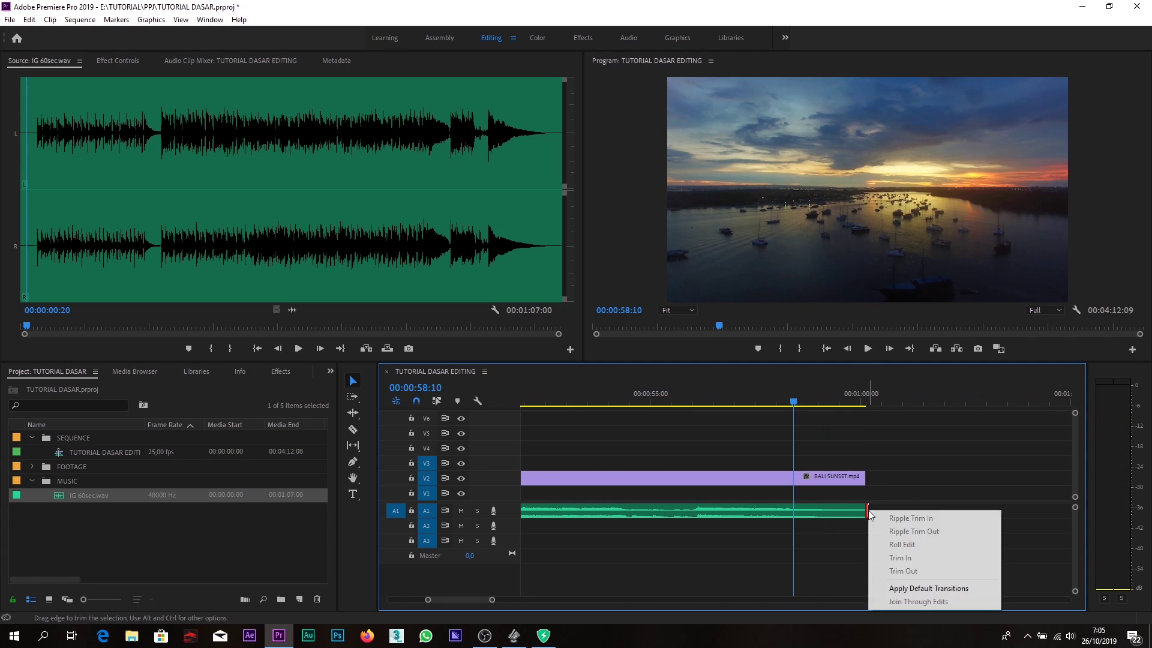
click(923, 590)
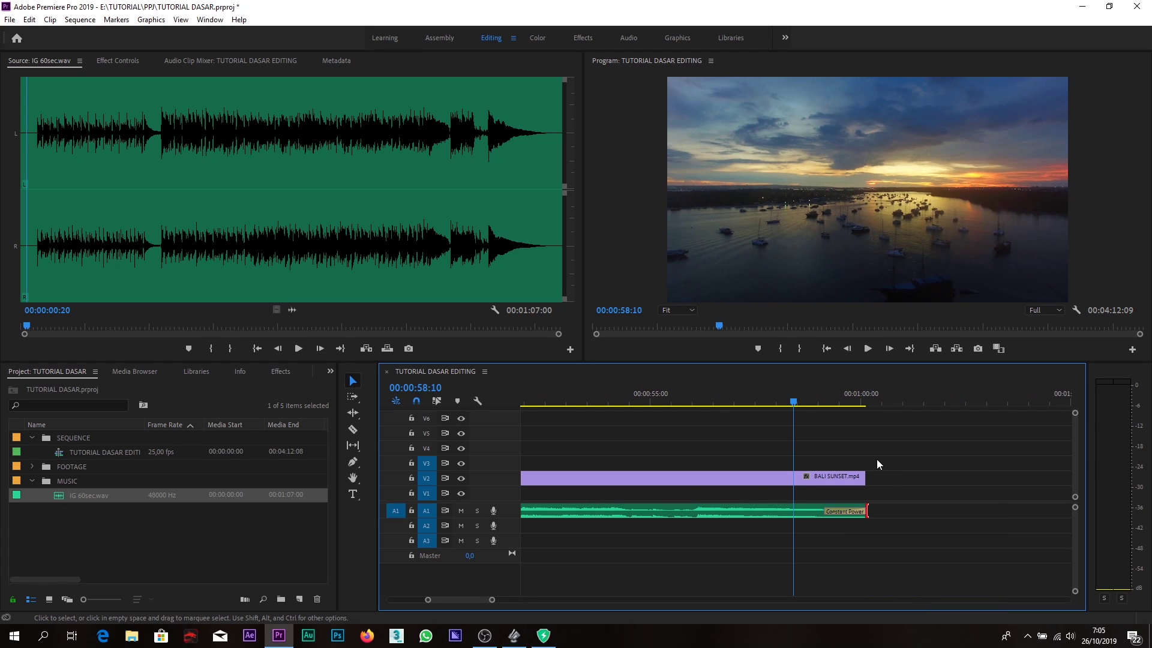
key(space)
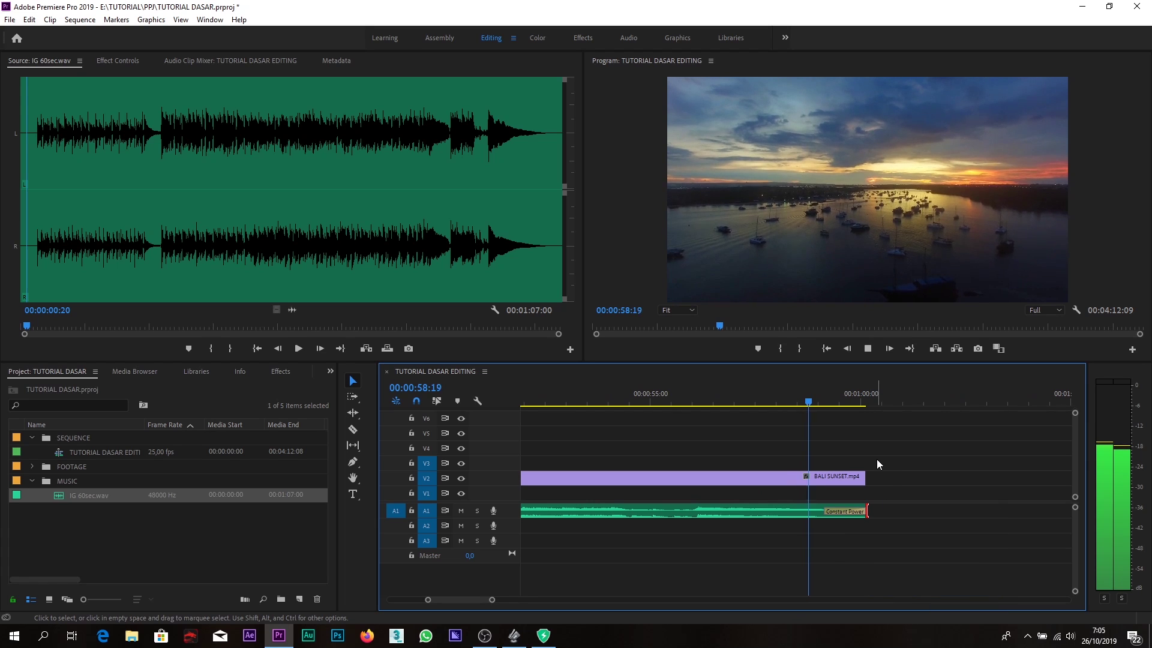
key(space)
Check the edit's end at 00:01:00:00, return the playhead to the sequence start, and save the project
click(841, 479)
drag(853, 403, 865, 395)
key(minus)
key(minus)
key(minus)
key(minus)
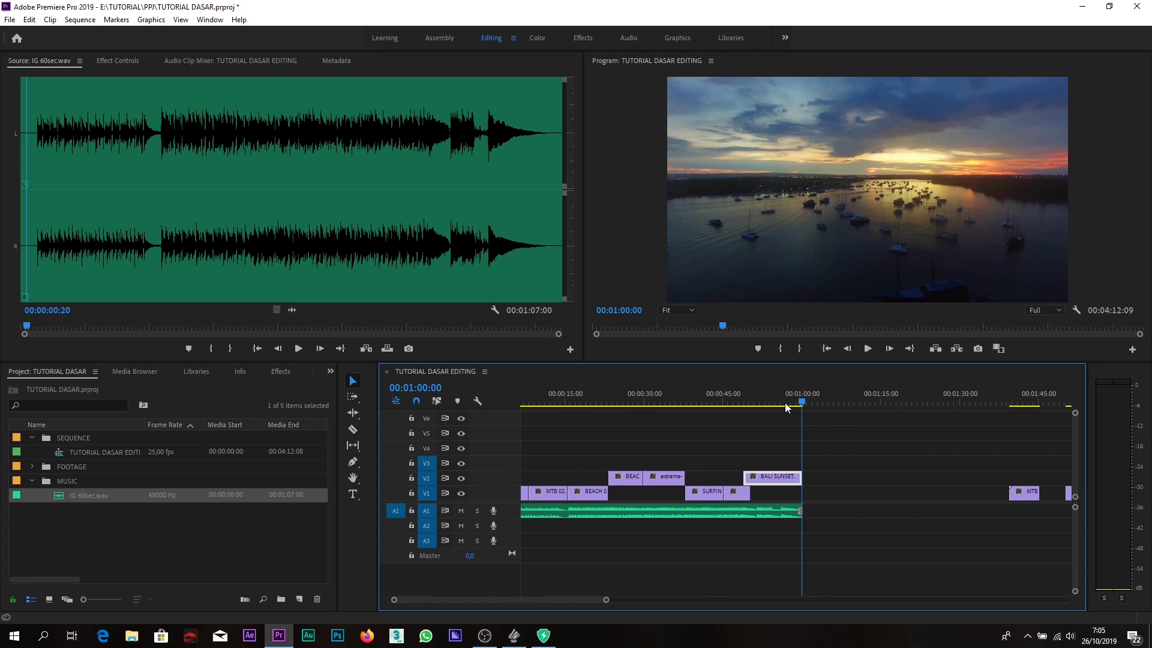
key(Home)
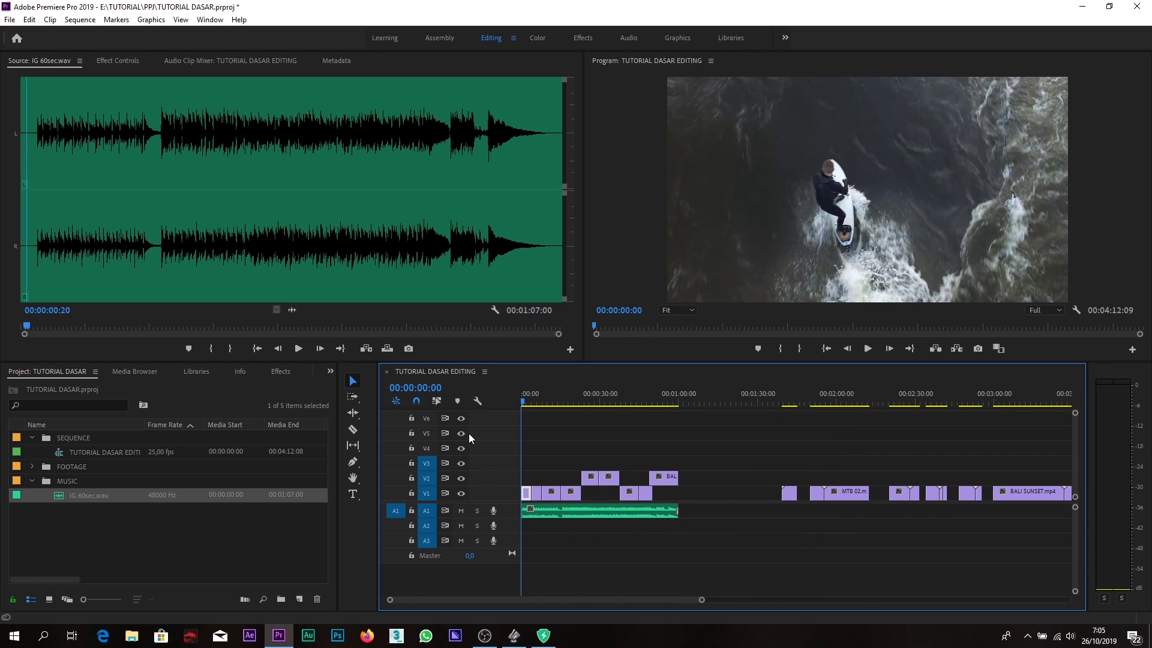
key(ctrl+s)
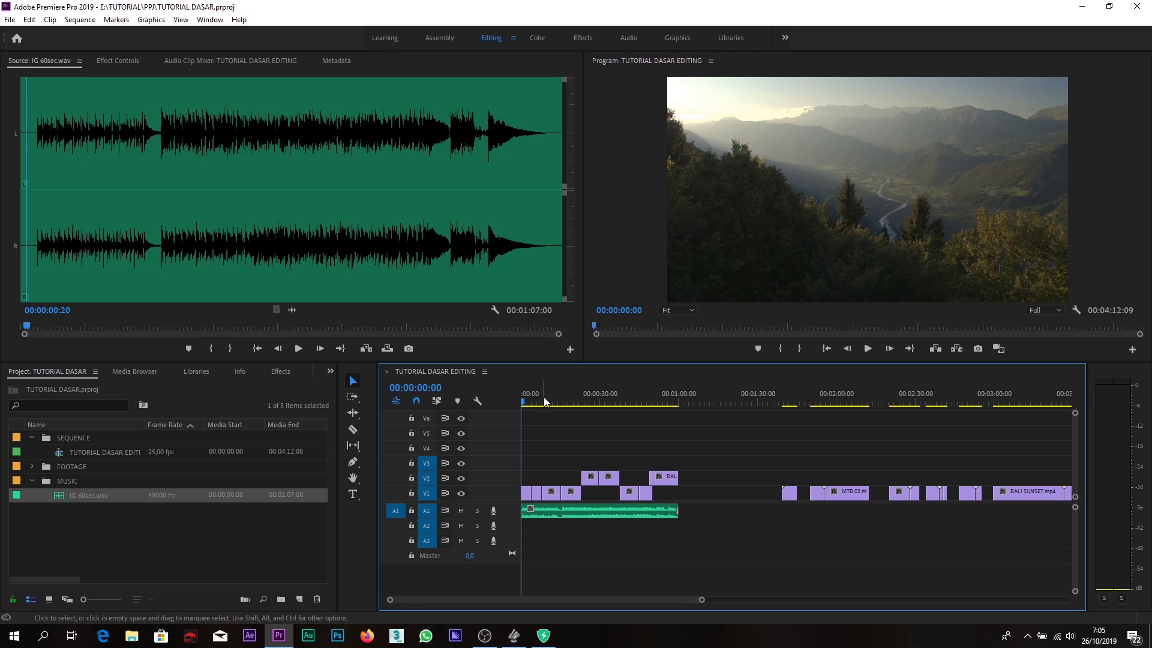
Play the whole edit from the sequence start to 00:00:59:05 to review the cuts against the music
drag(524, 402, 510, 403)
drag(527, 402, 504, 413)
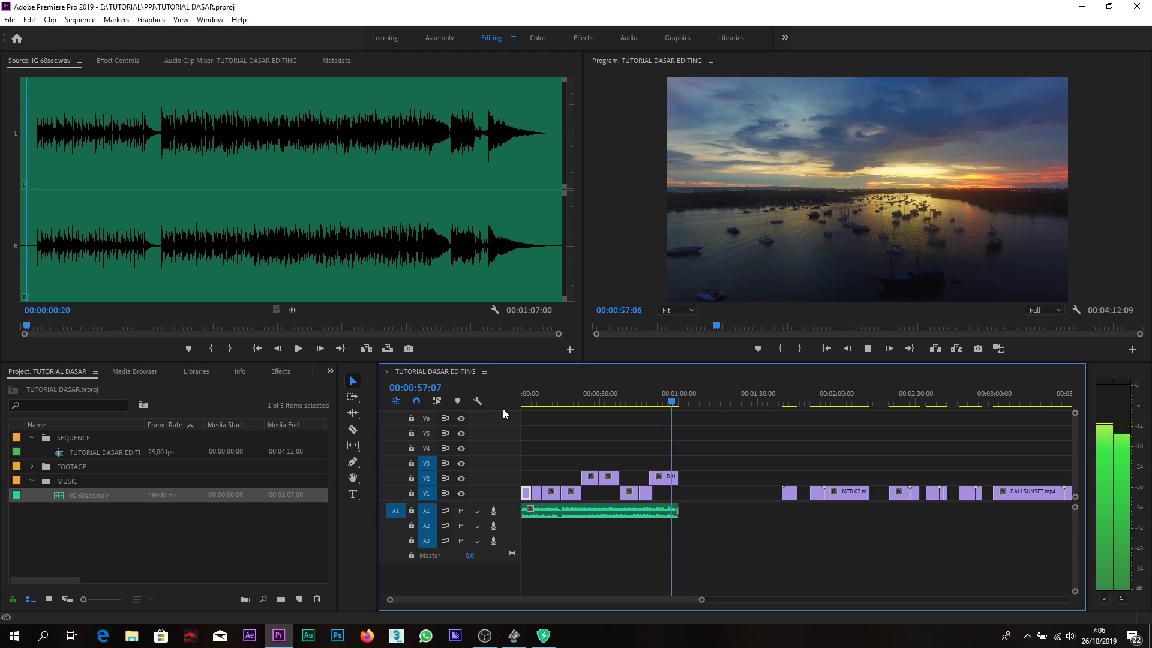
key(space)
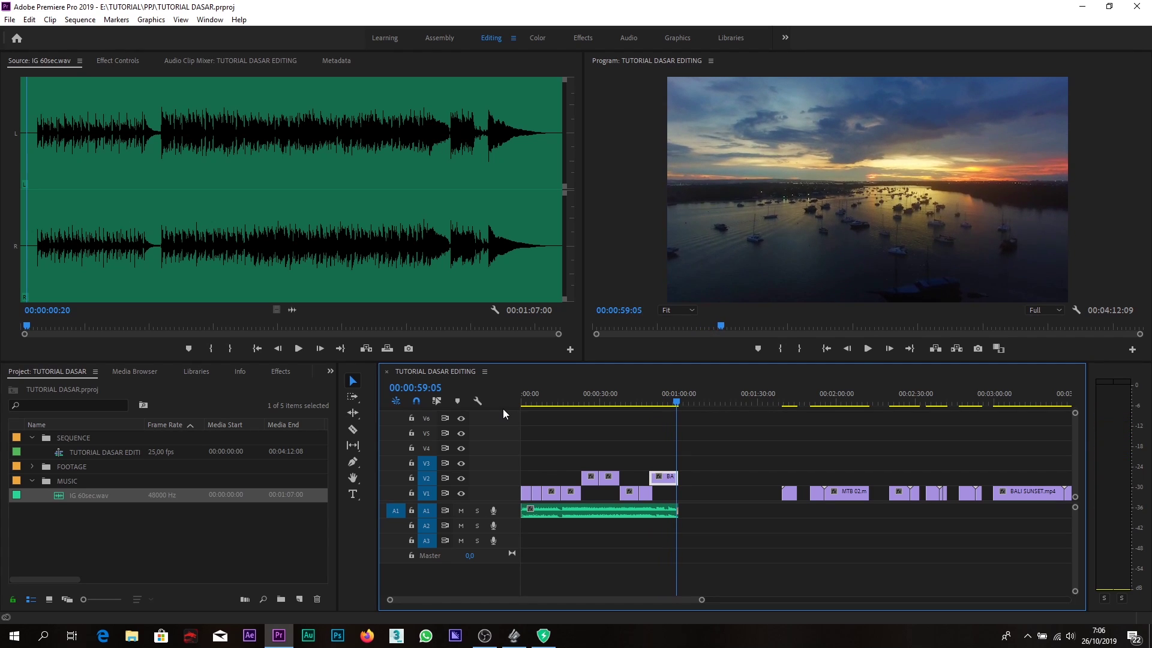
Apply the default transition to the end of BALI SUNSET.mp4 on V2 and play the fade-out from 00:00:59:05
key(equal)
key(equal)
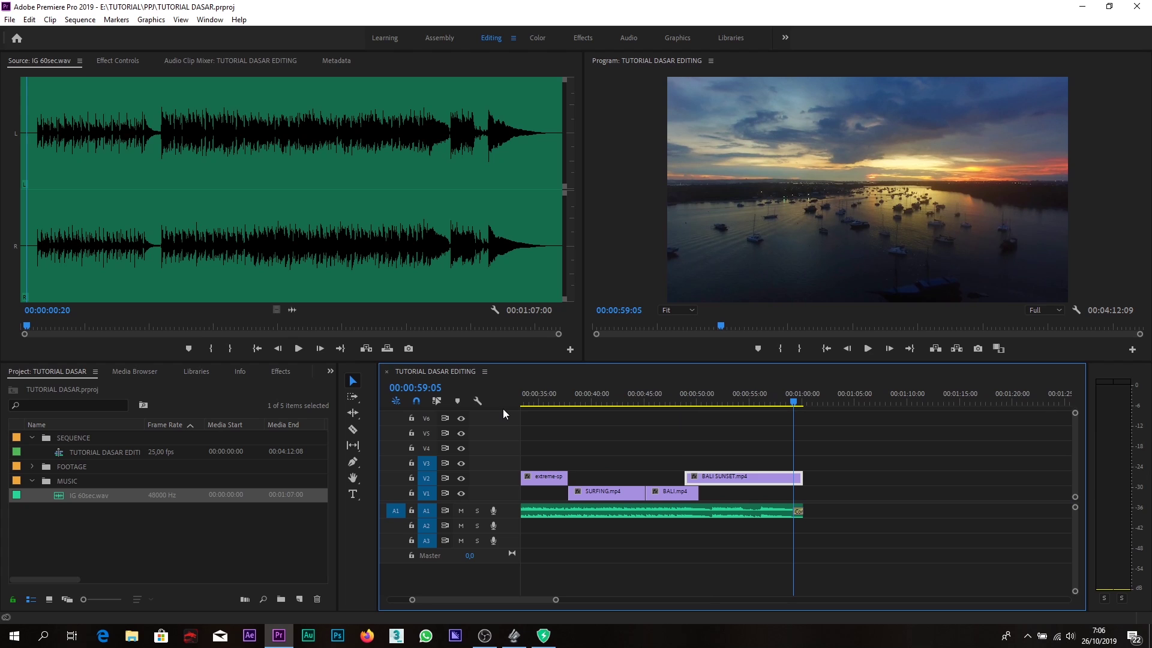
key(equal)
key(equal)
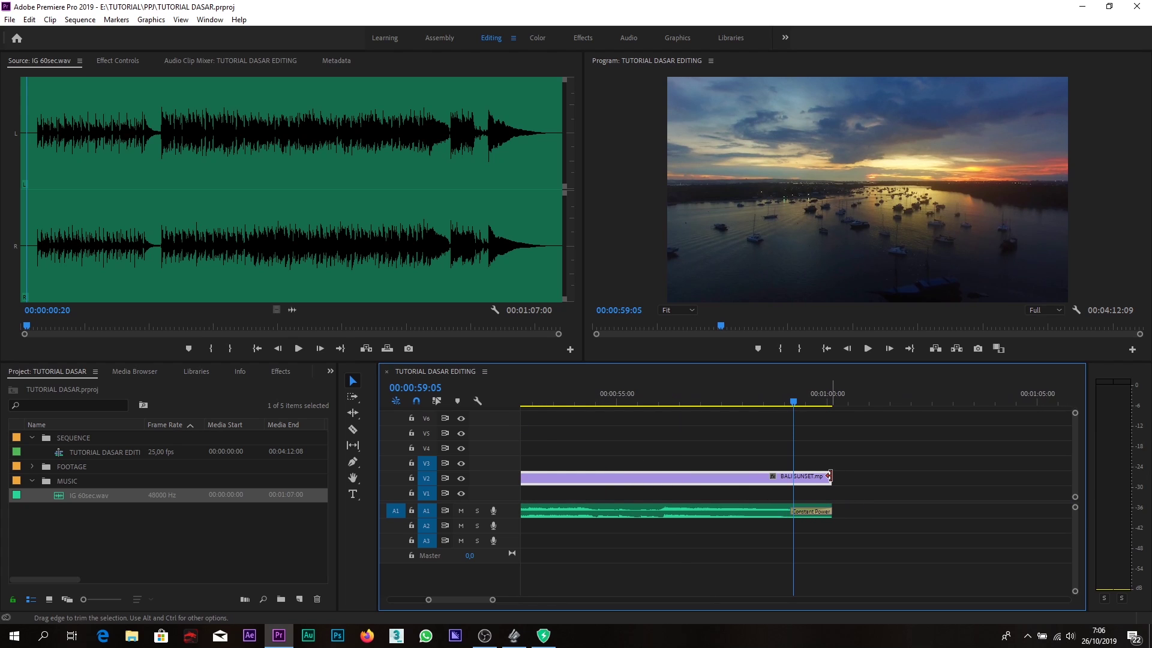
right_click(830, 476)
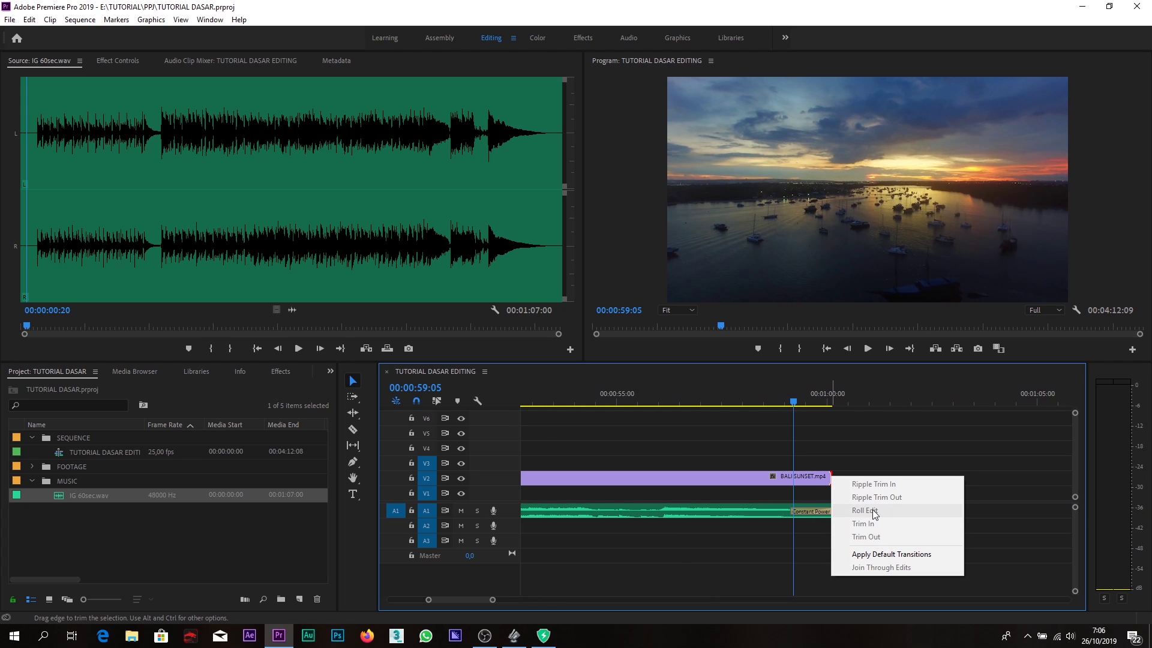
click(883, 554)
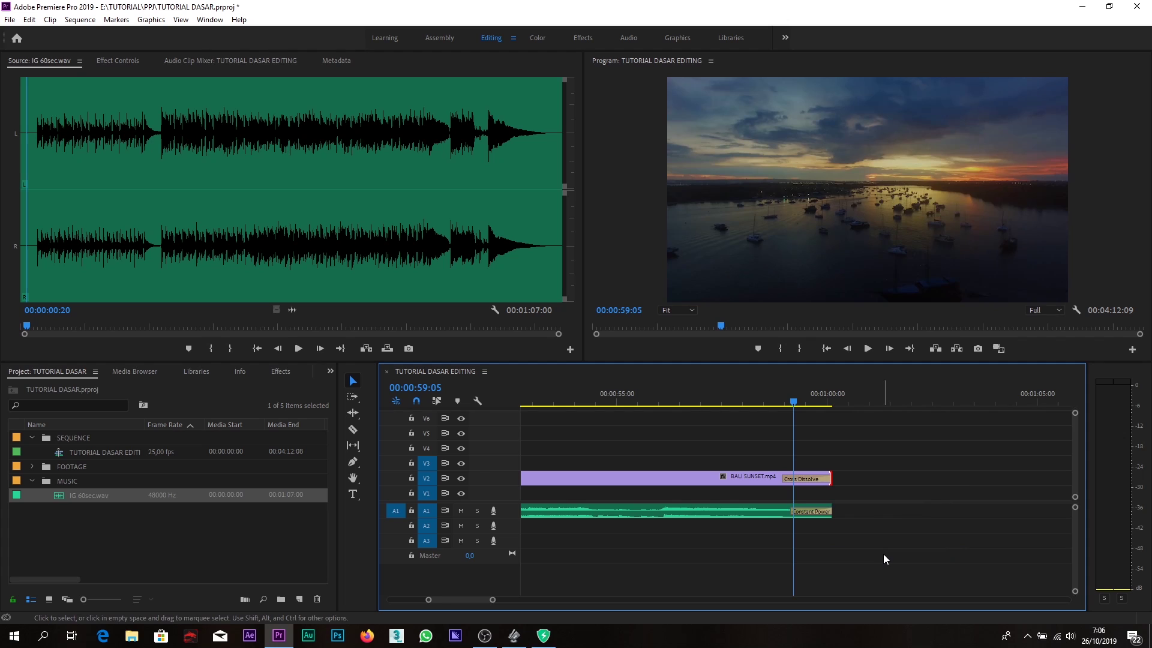
key(space)
key(space)
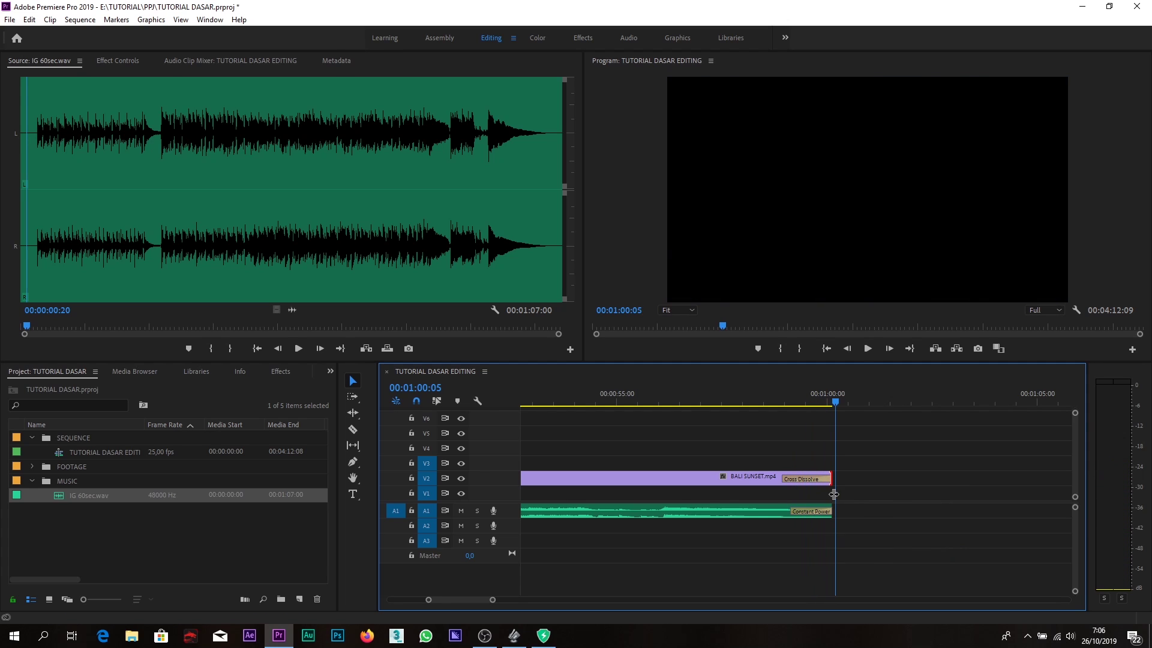
Lengthen the audio transition at the end of the music on A1 to 00:00:01:20 and save the project
drag(792, 511, 757, 511)
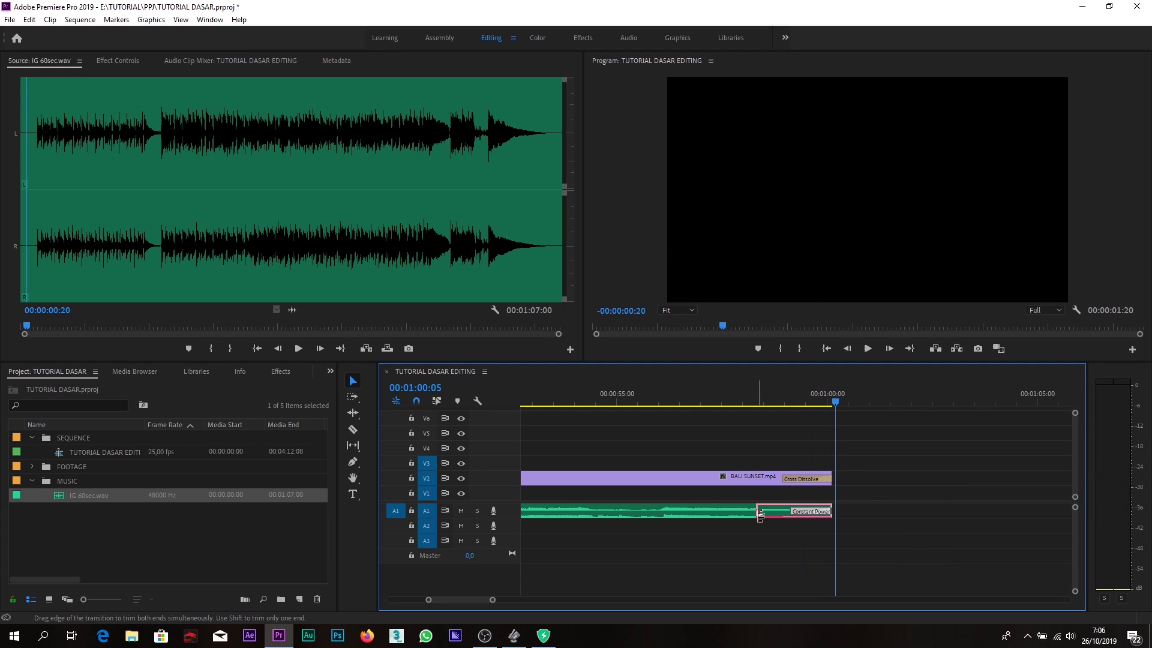
click(830, 402)
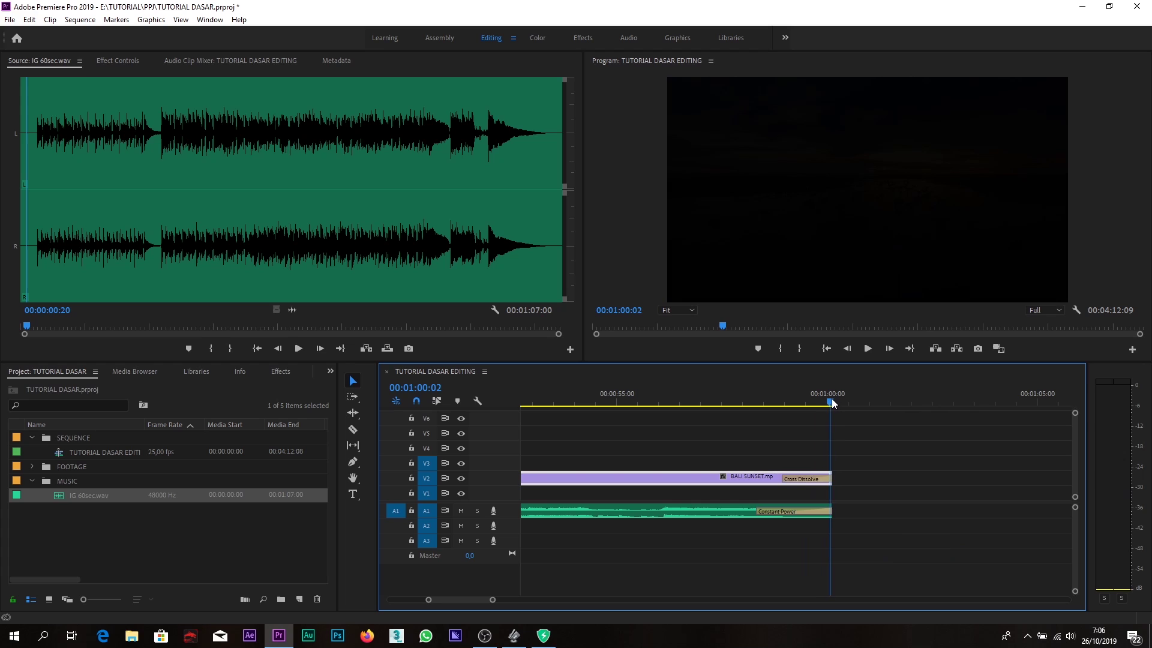
key(ctrl+s)
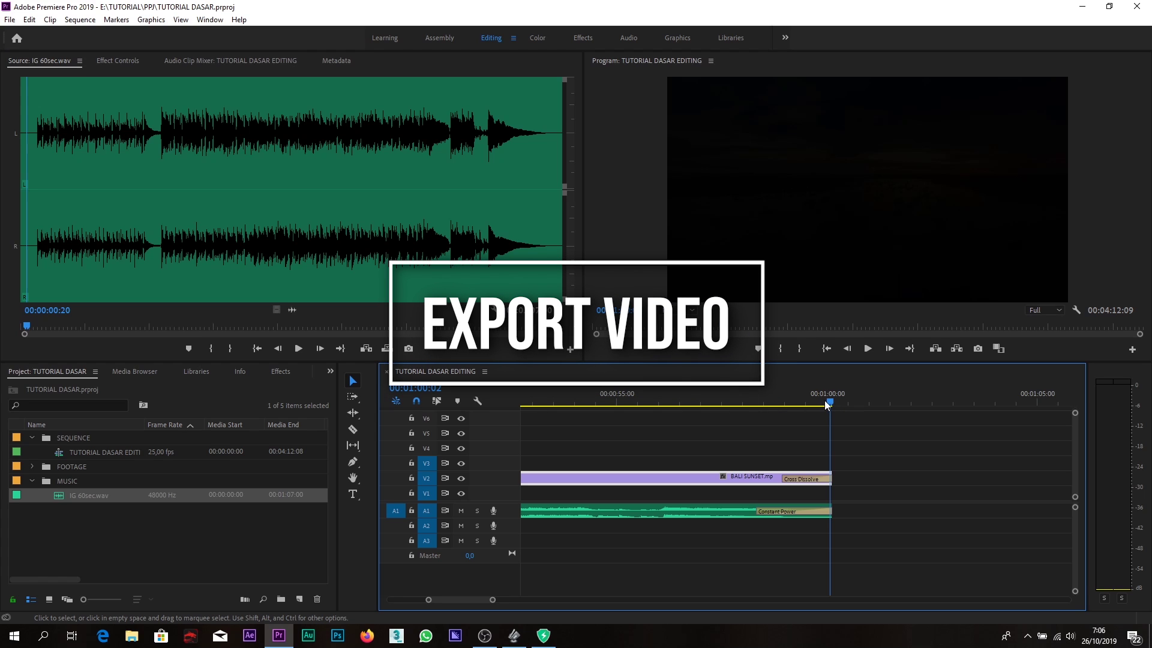
Place the playhead at the end of the edit, 00:01:00:03, and mark the sequence's out point there
mouse_move(826, 402)
mouse_down()
mouse_move(756, 415)
mouse_move(830, 407)
mouse_up()
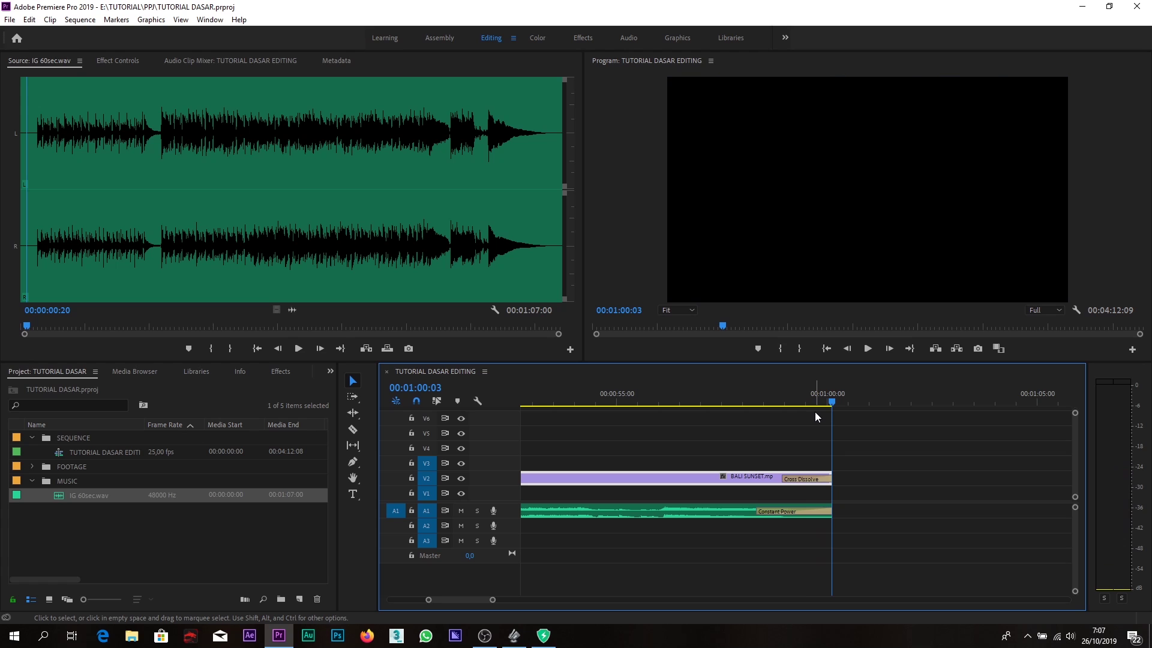
drag(789, 400, 833, 406)
key(minus)
key(minus)
key(minus)
key(minus)
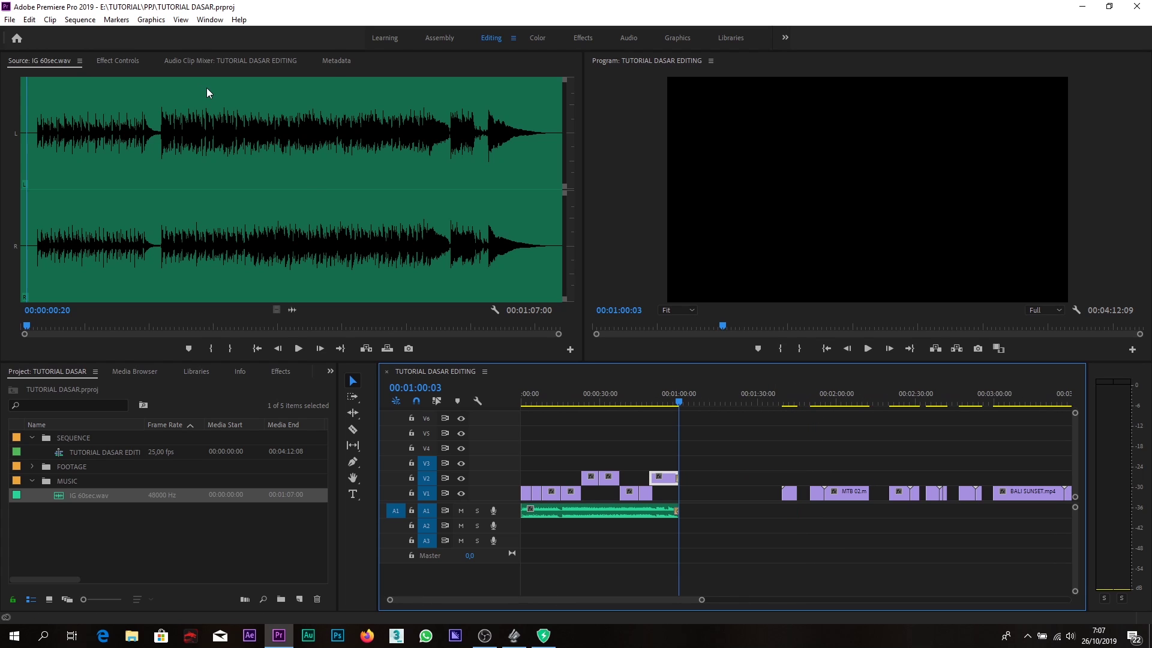
click(117, 20)
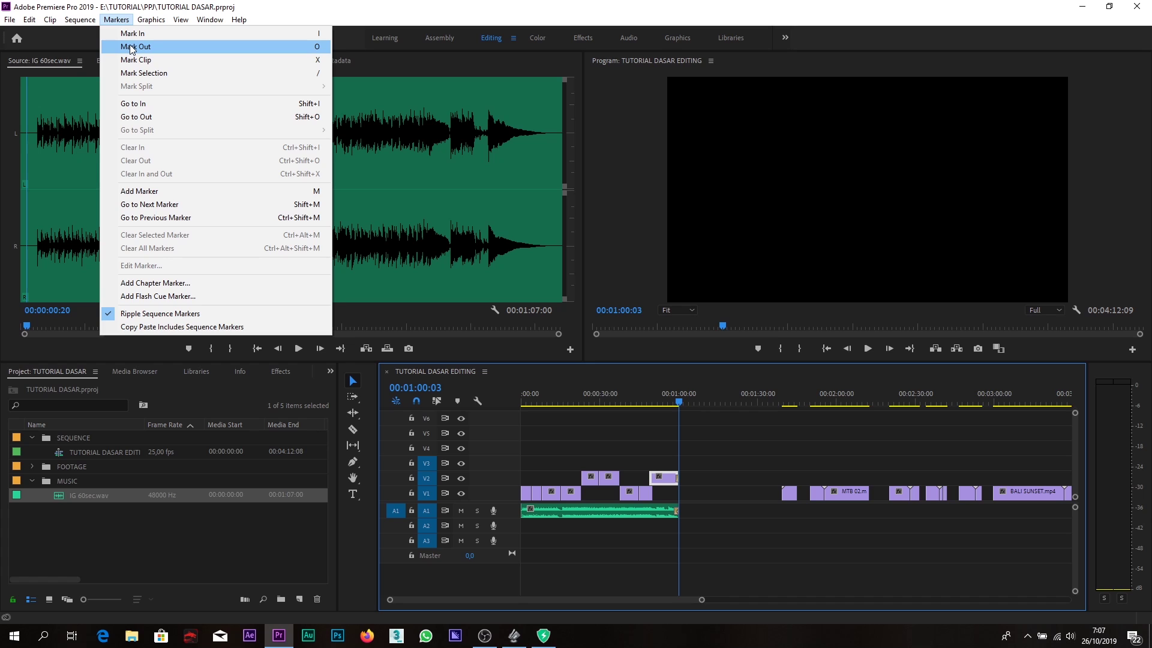
click(131, 47)
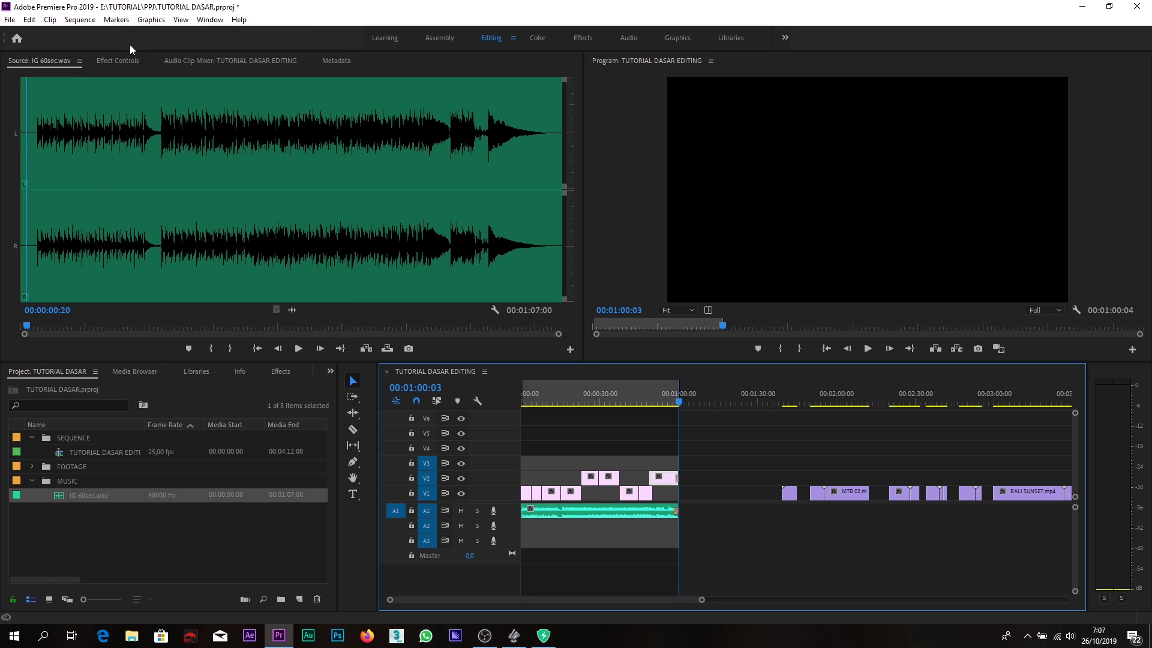
Mark the out point again at the end of the one-minute edit and mark the in point at 00:00:00:00
click(632, 397)
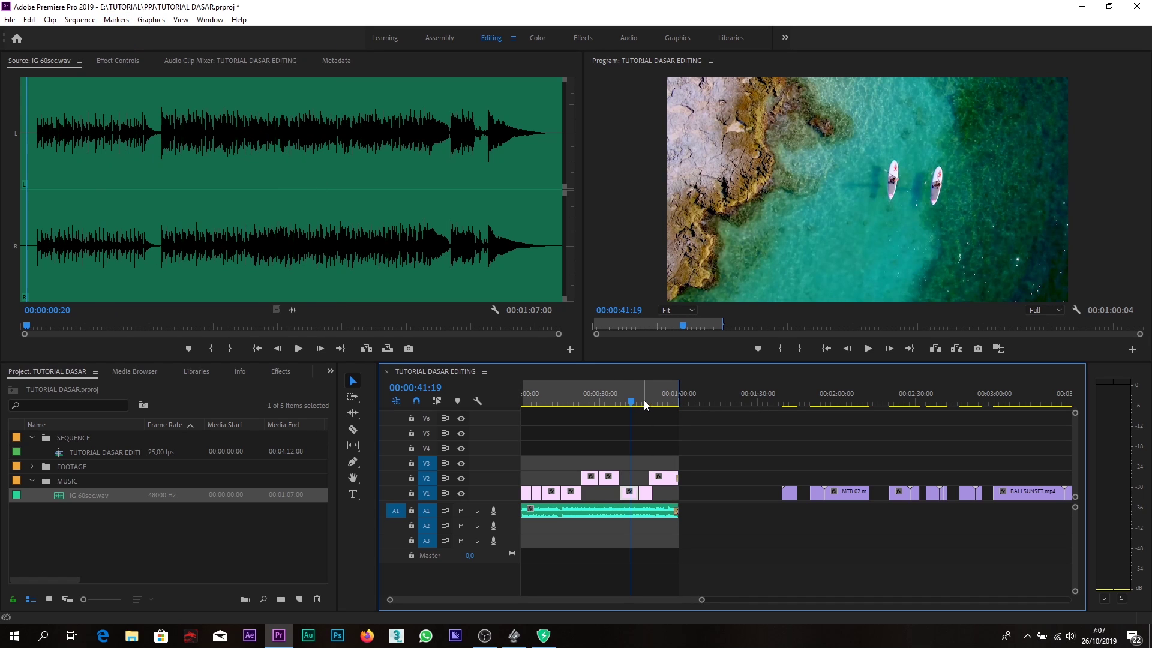
drag(644, 401, 680, 402)
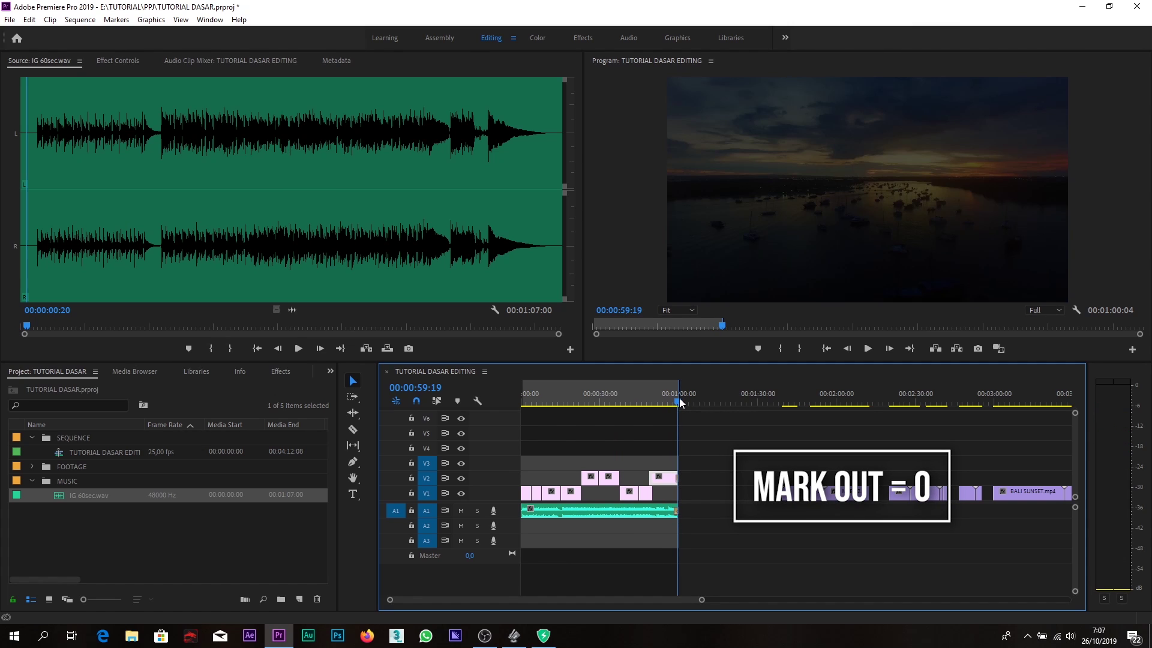
drag(675, 401, 467, 415)
key(o)
key(i)
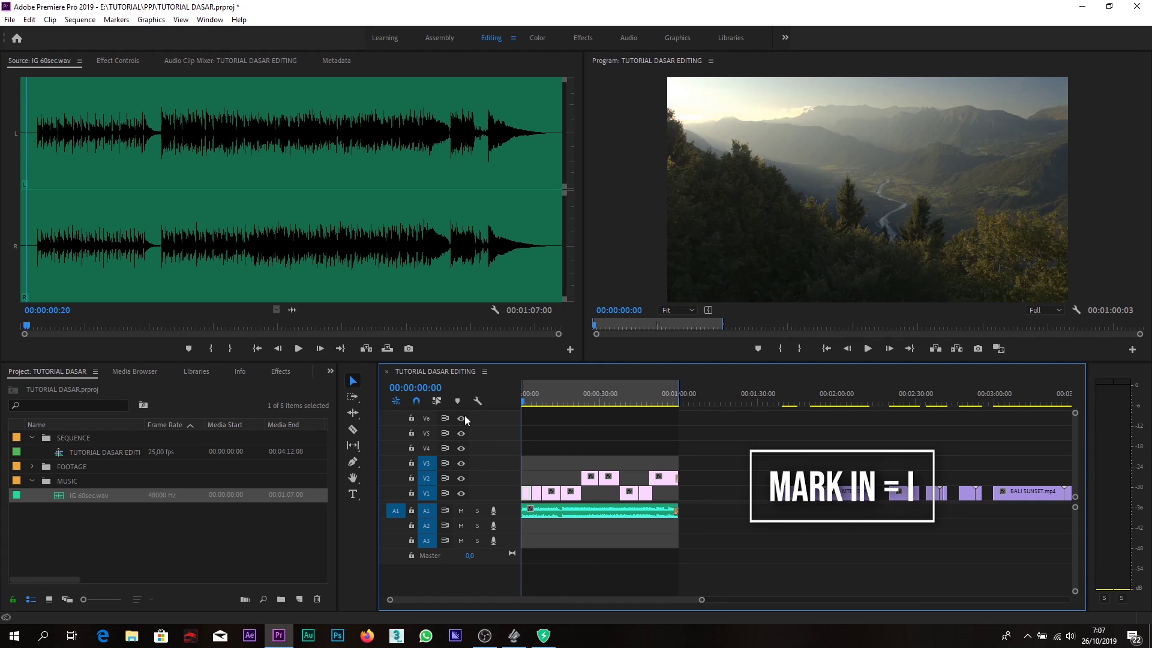
Play from the sequence start and from 00:00:57:19, scrub through the marked in/out range, and return the playhead to 00:00:00:00
drag(539, 396, 492, 418)
key(space)
click(671, 400)
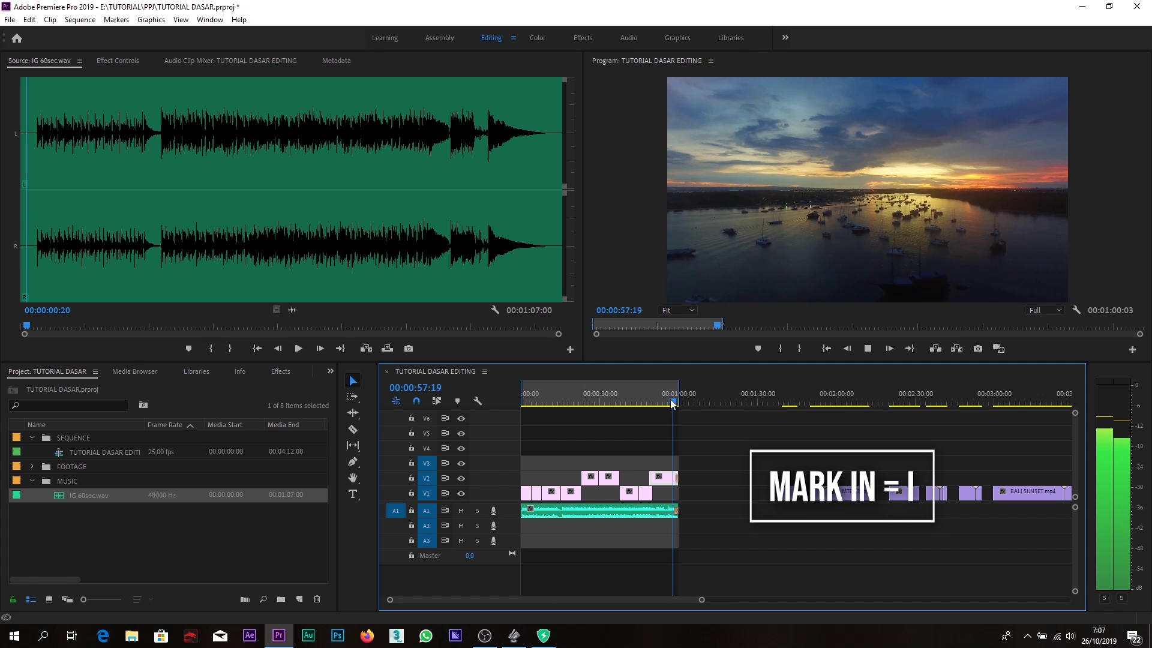
key(space)
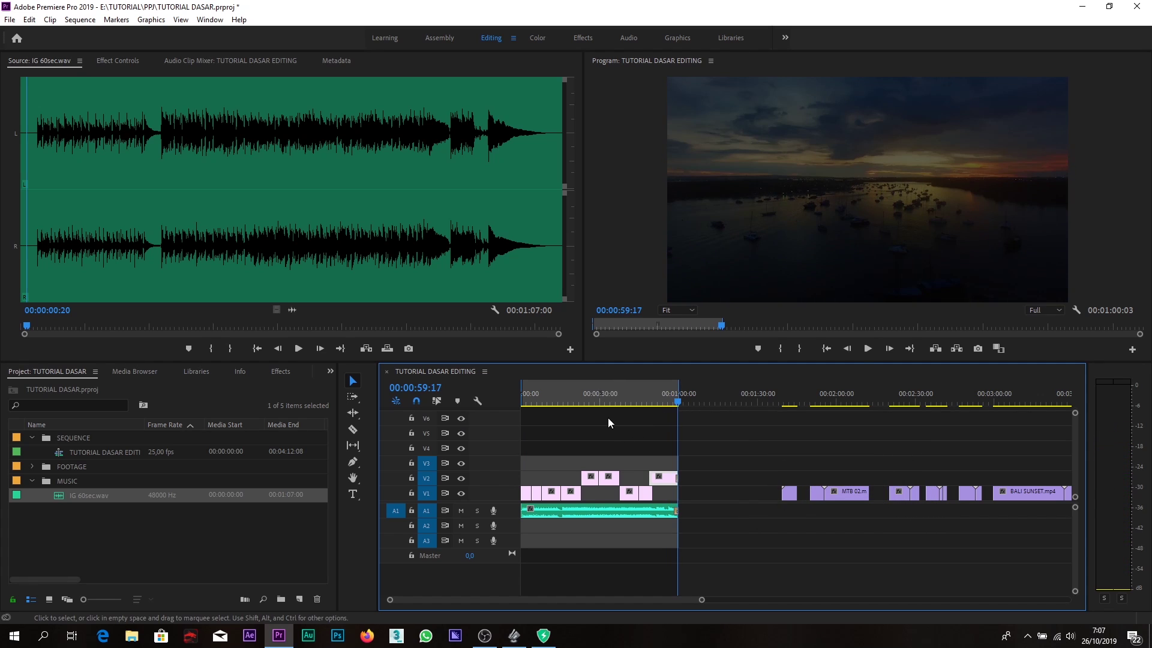
drag(546, 399, 670, 404)
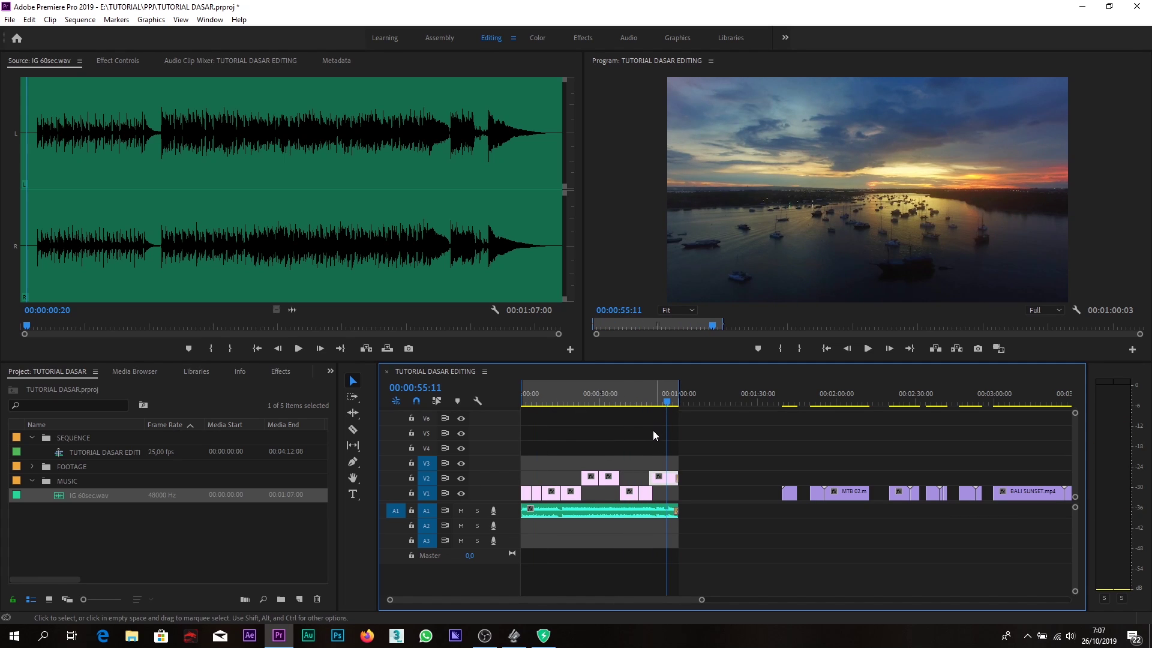
drag(672, 403, 680, 398)
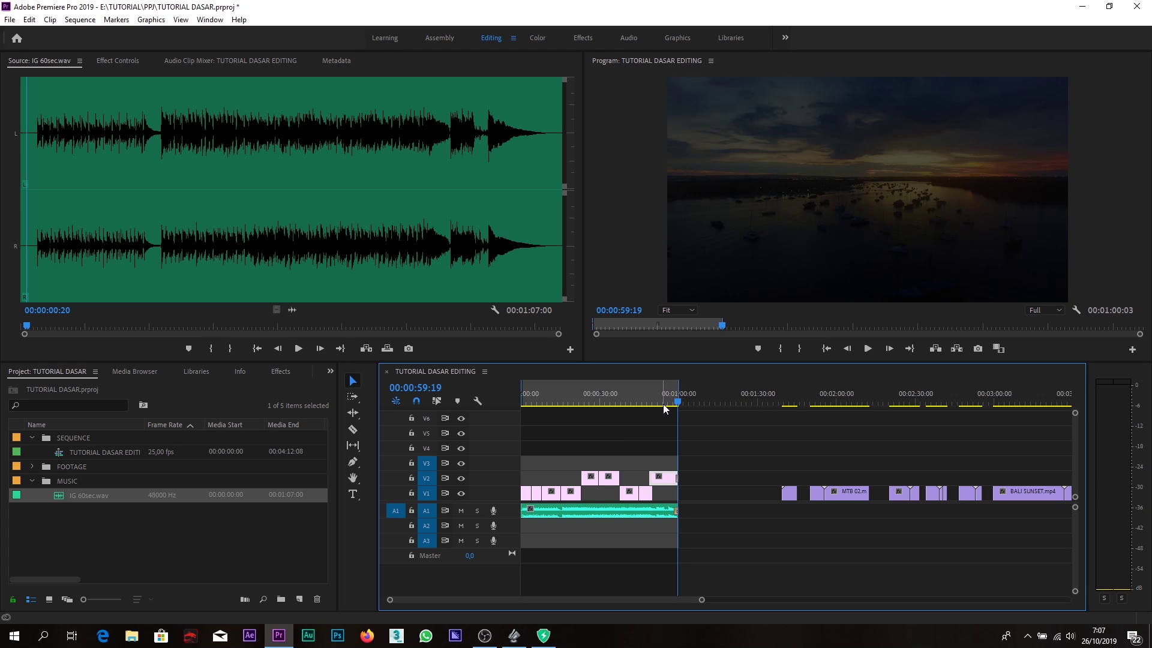
key(minus)
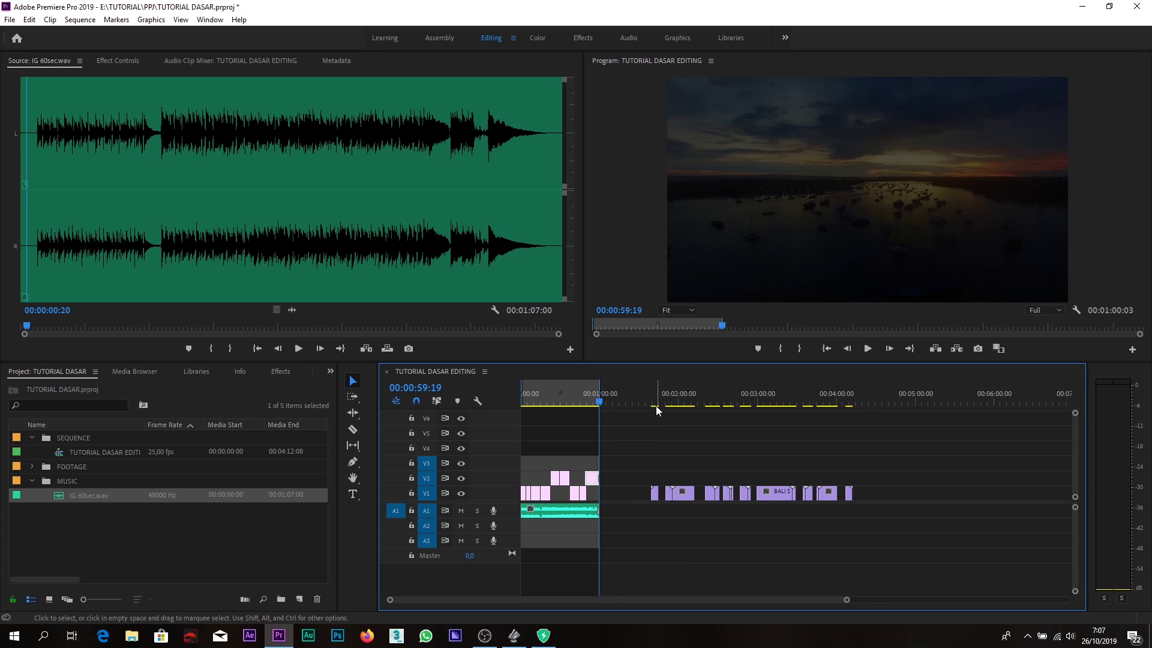
drag(654, 401, 486, 419)
key(equal)
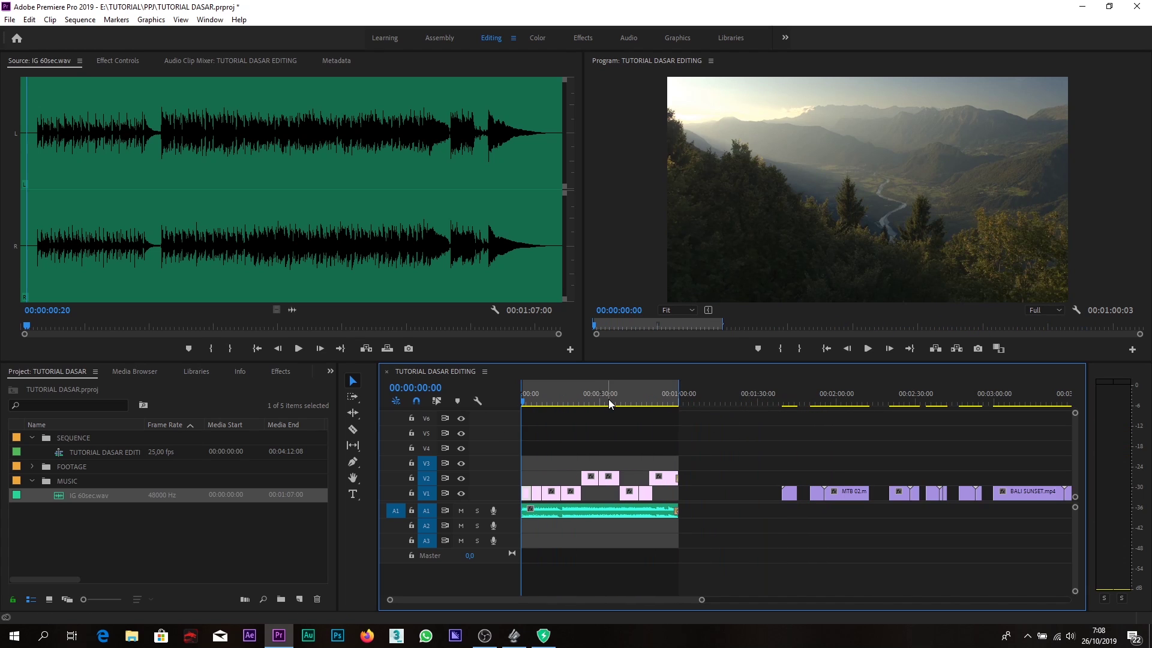
key(minus)
key(equal)
key(minus)
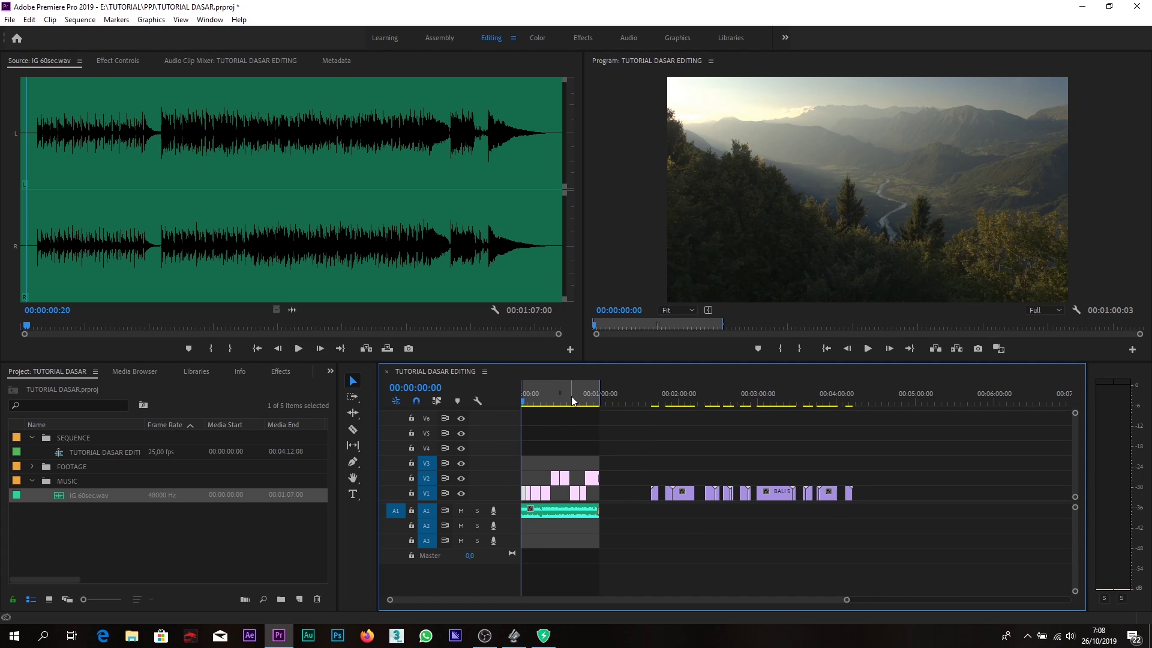
drag(571, 396, 510, 403)
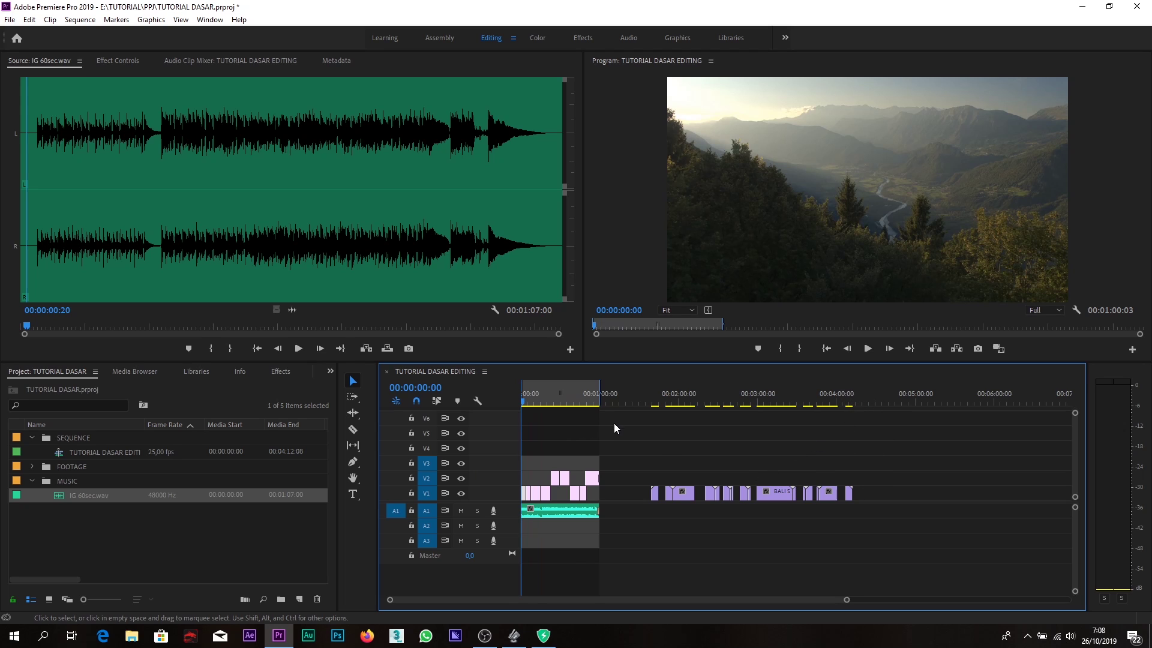
Extend the out point to the end of the last clip on V1 and bring it back to the one-minute edit's end
drag(599, 395, 853, 400)
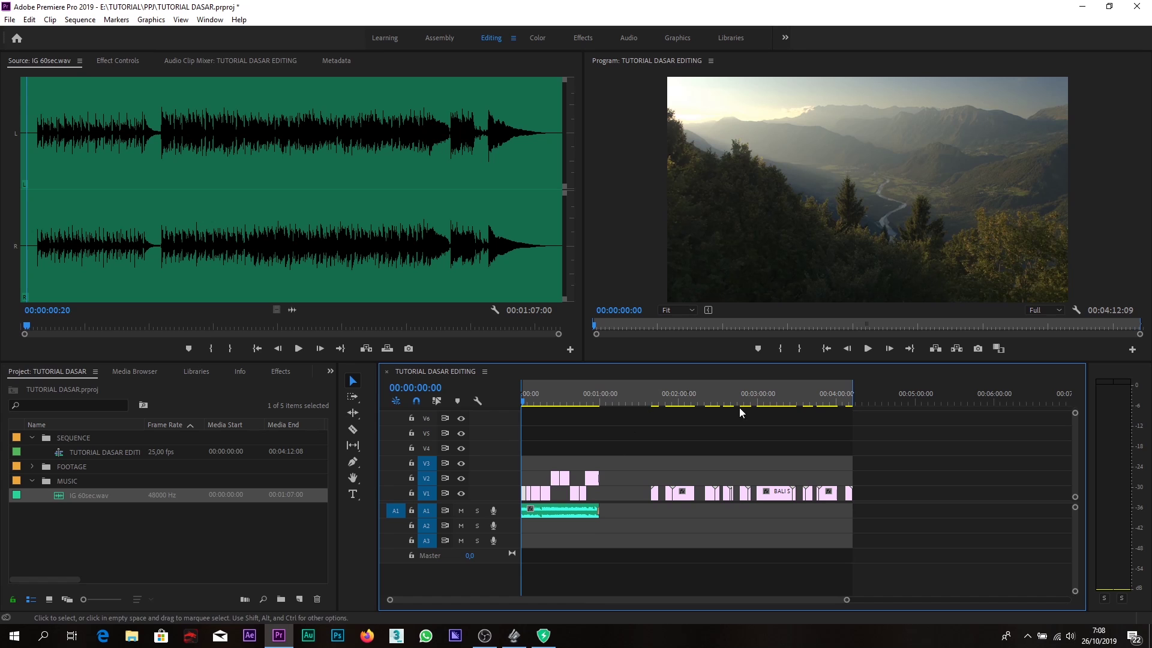
drag(852, 394, 492, 417)
click(592, 404)
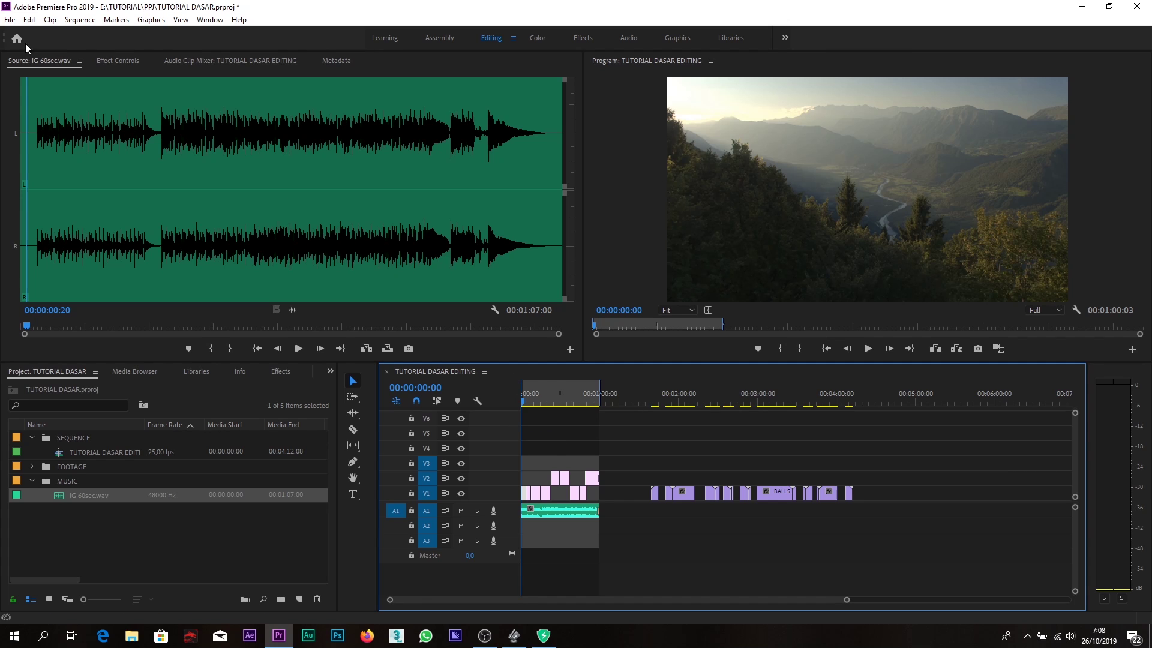
Open the media export settings and choose the H.264 format with the Match Source - High bitrate preset
click(12, 22)
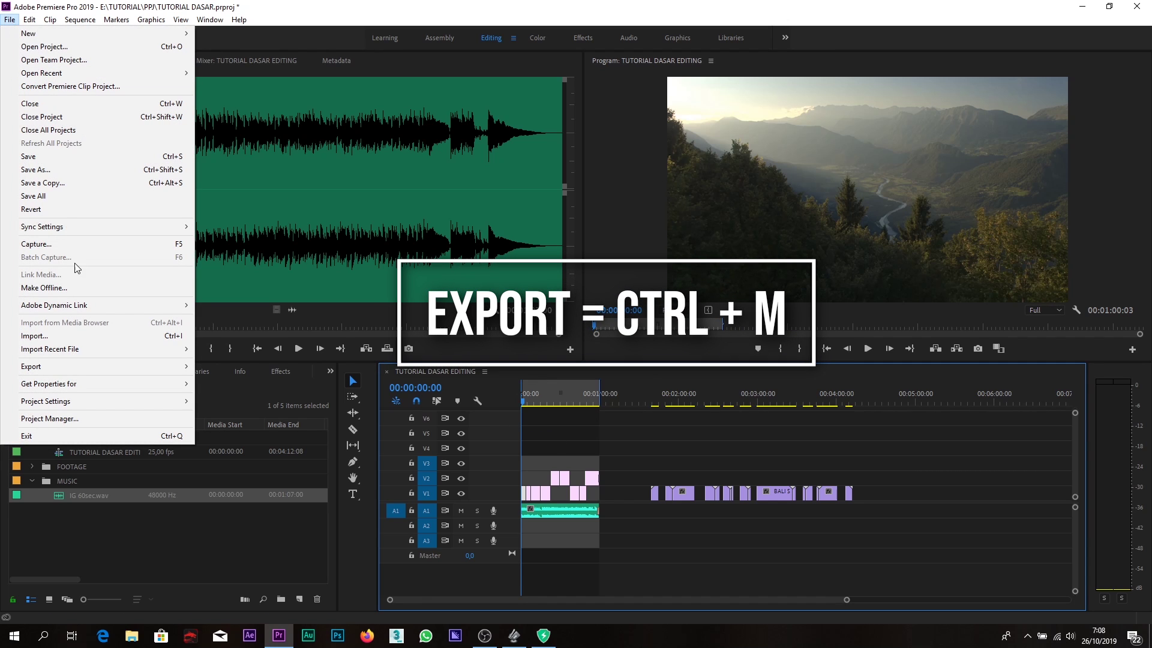
mouse_move(92, 367)
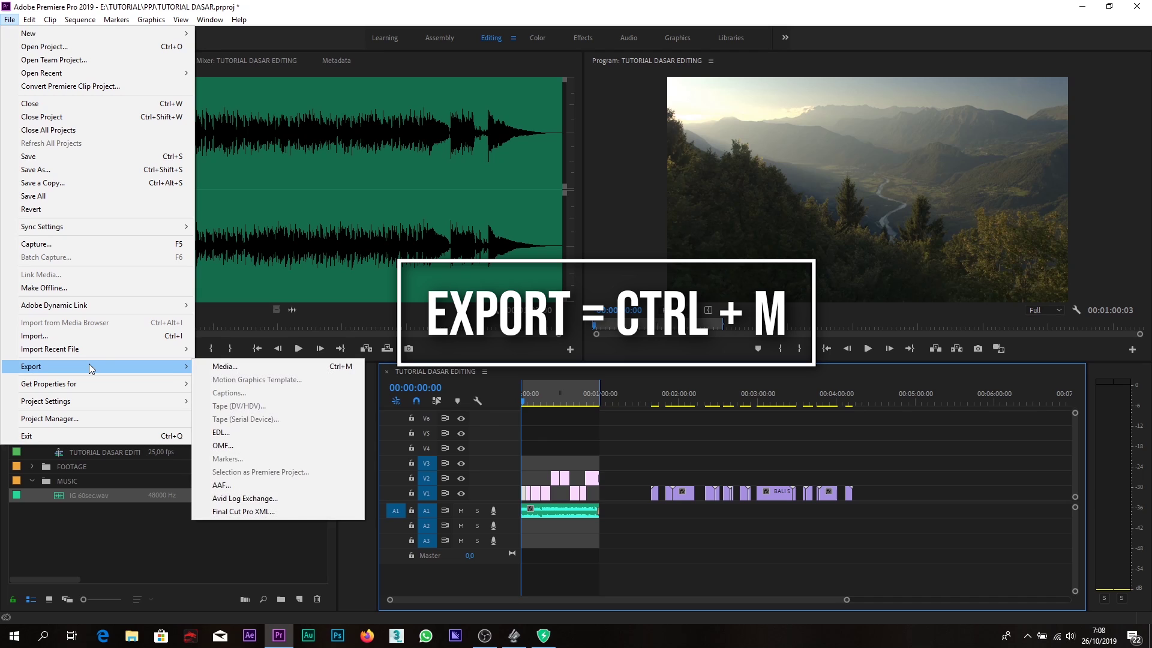
click(243, 365)
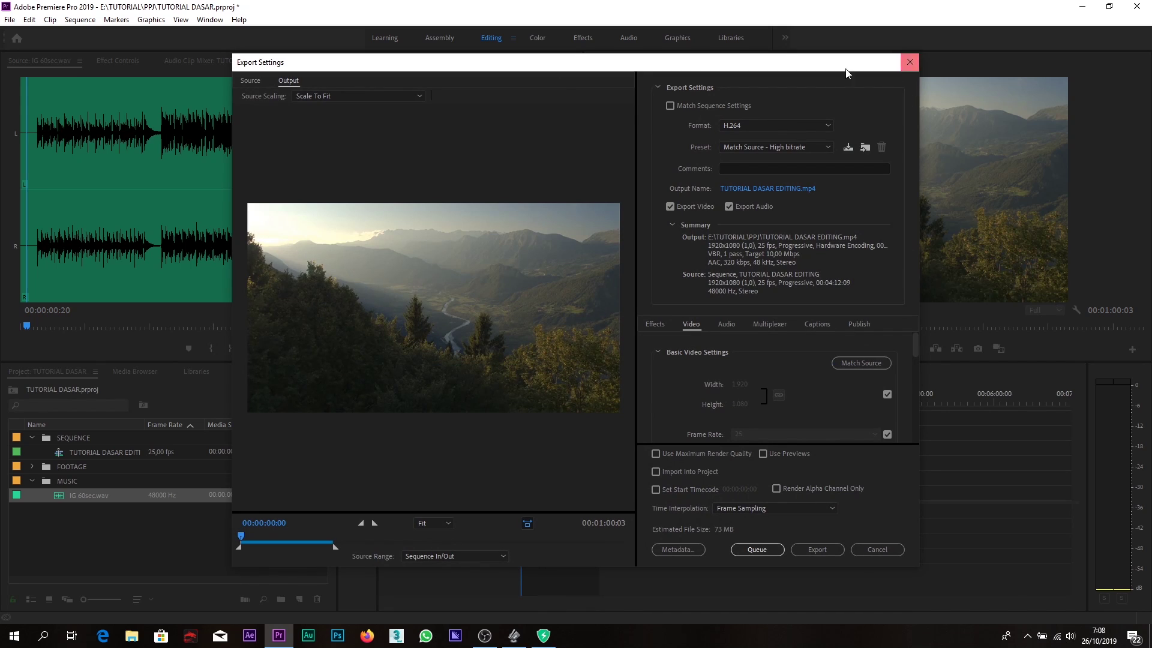
click(772, 123)
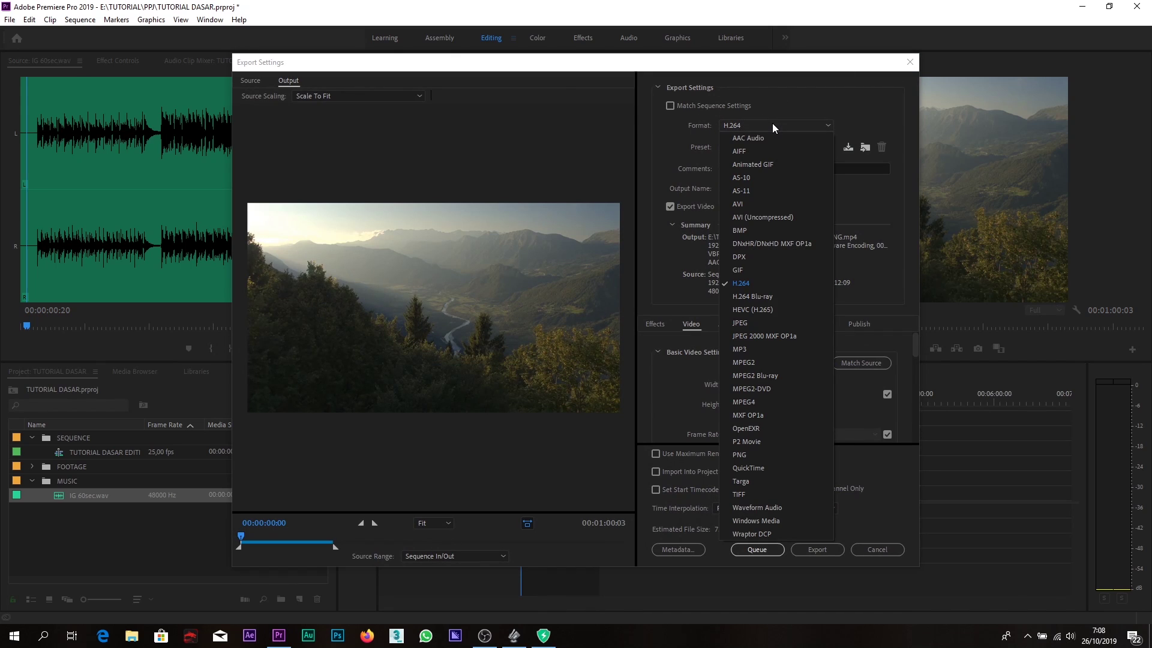
click(772, 123)
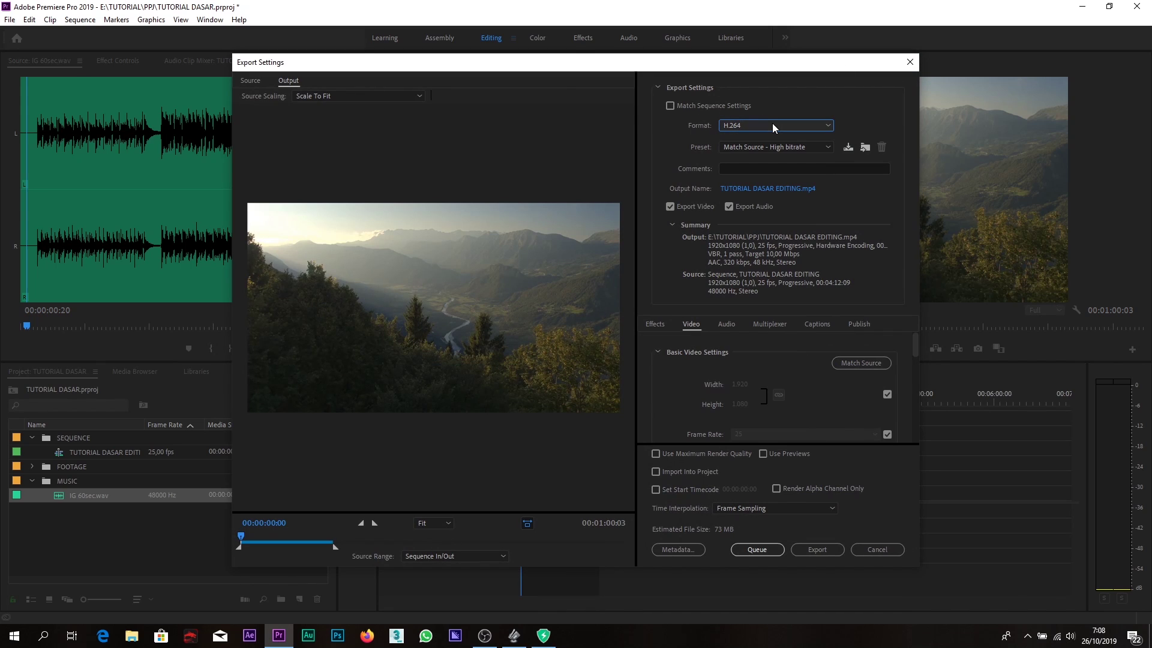
click(792, 148)
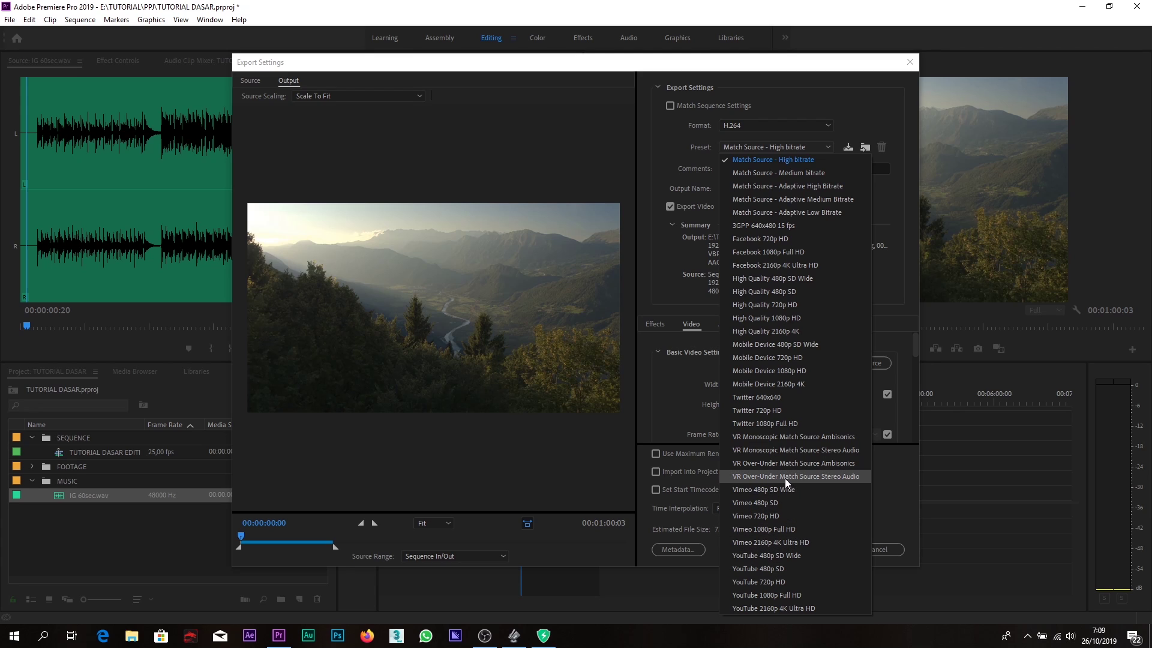
click(757, 162)
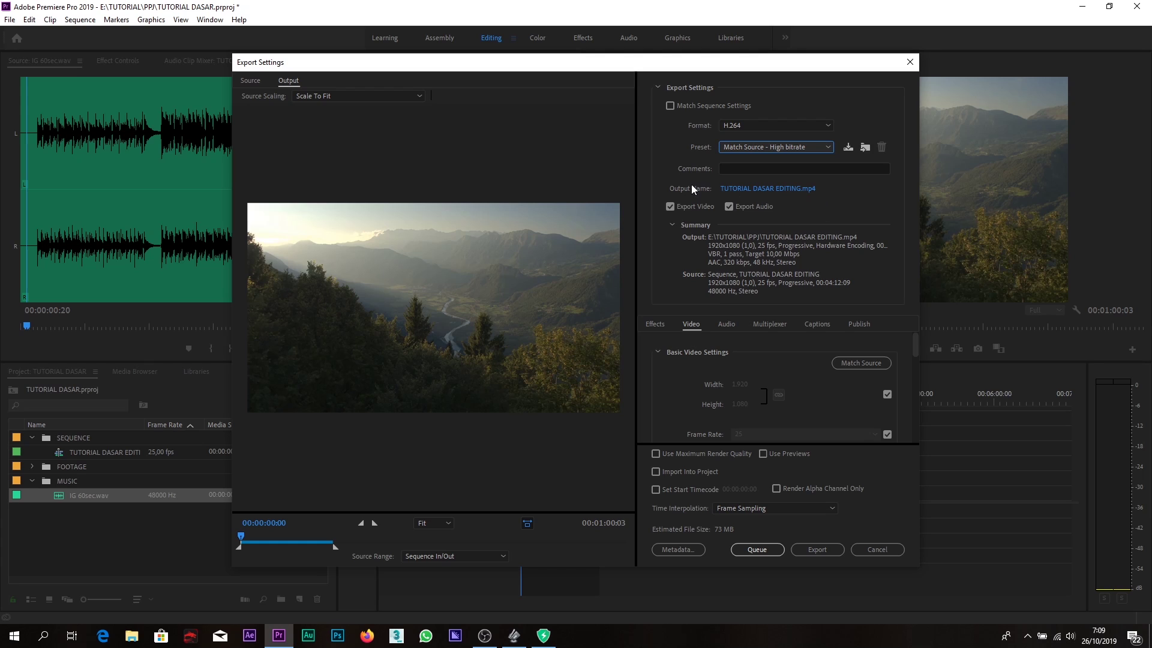
Set the export's output location to the E:\TUTORIAL\EXPORT folder
click(747, 191)
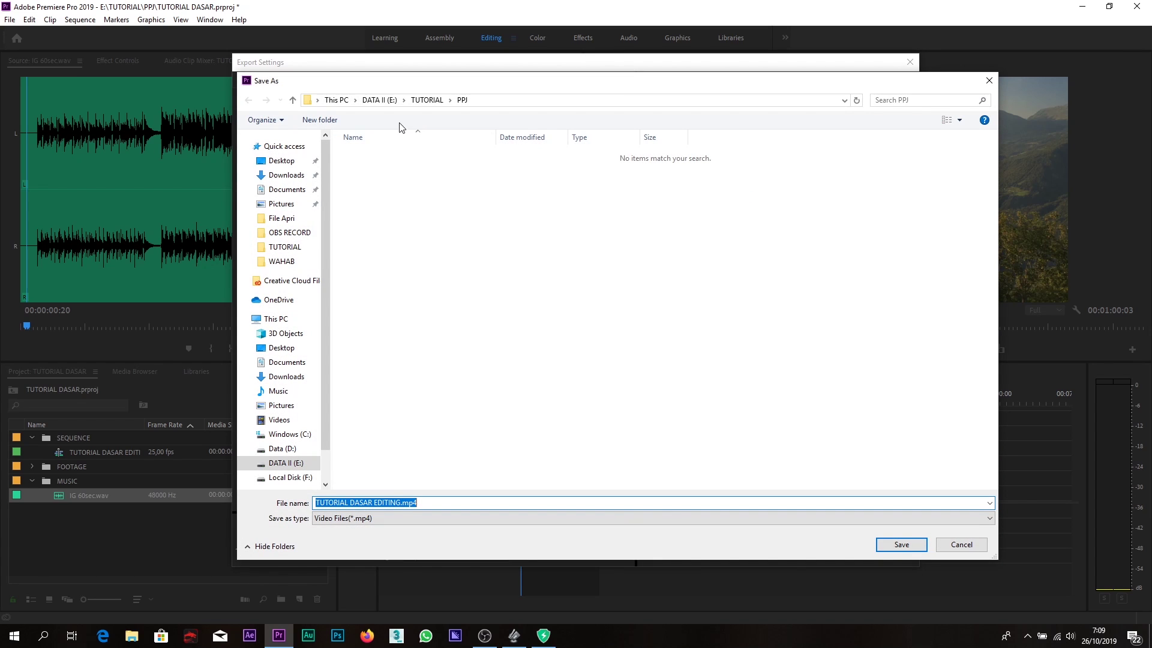
click(378, 100)
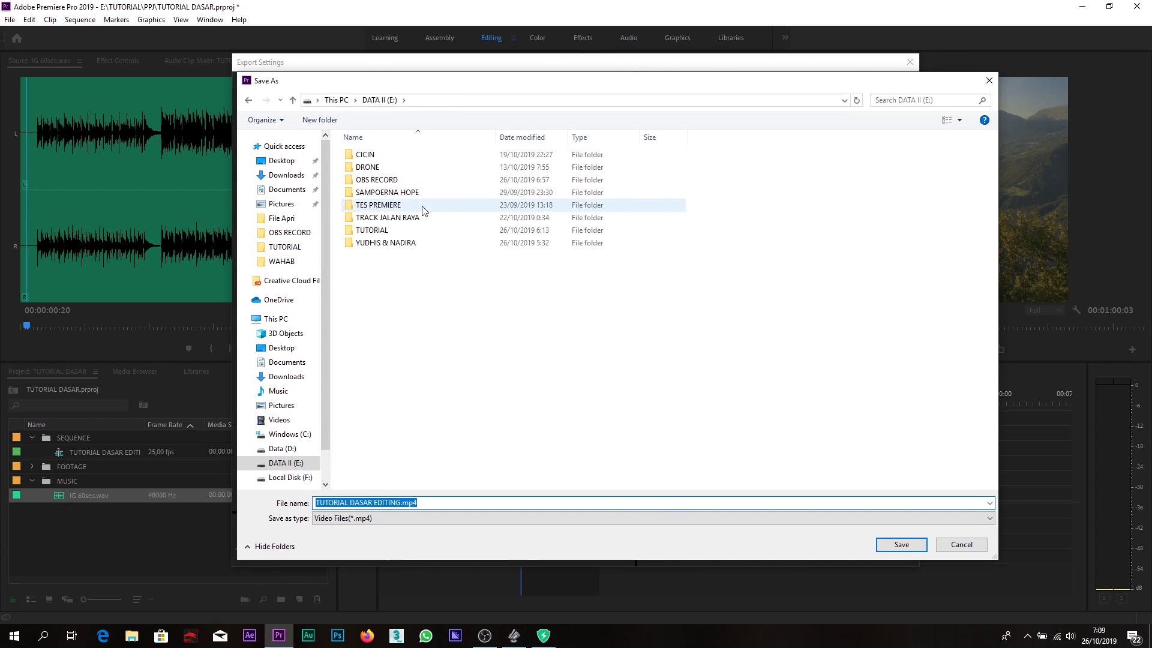
double_click(378, 231)
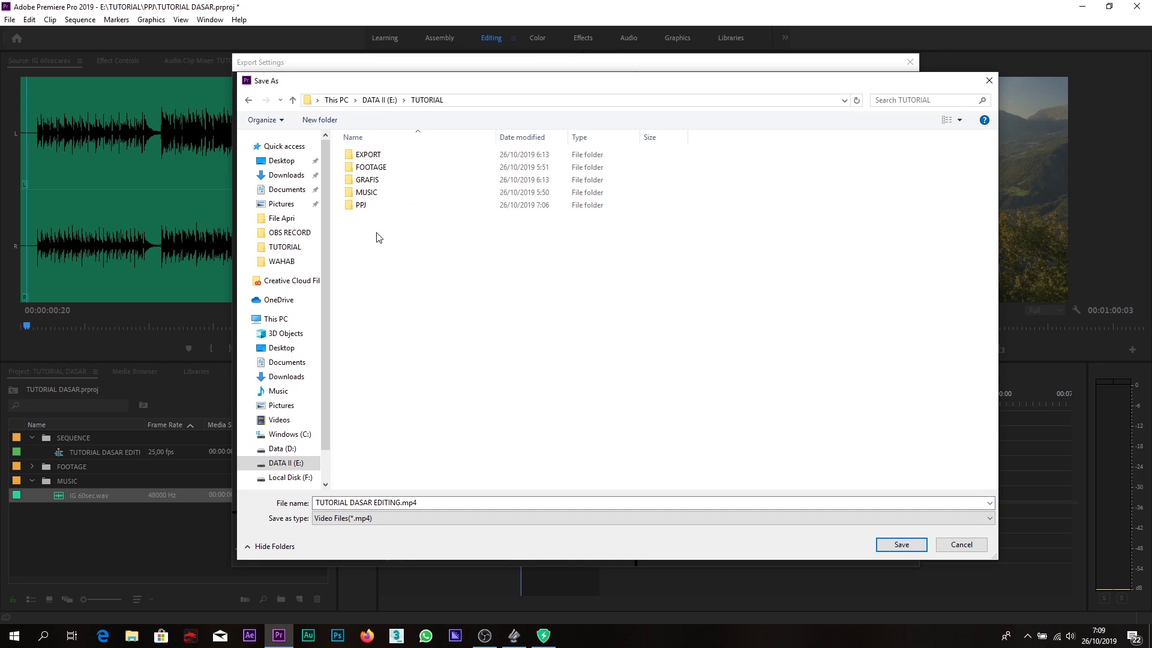
double_click(369, 156)
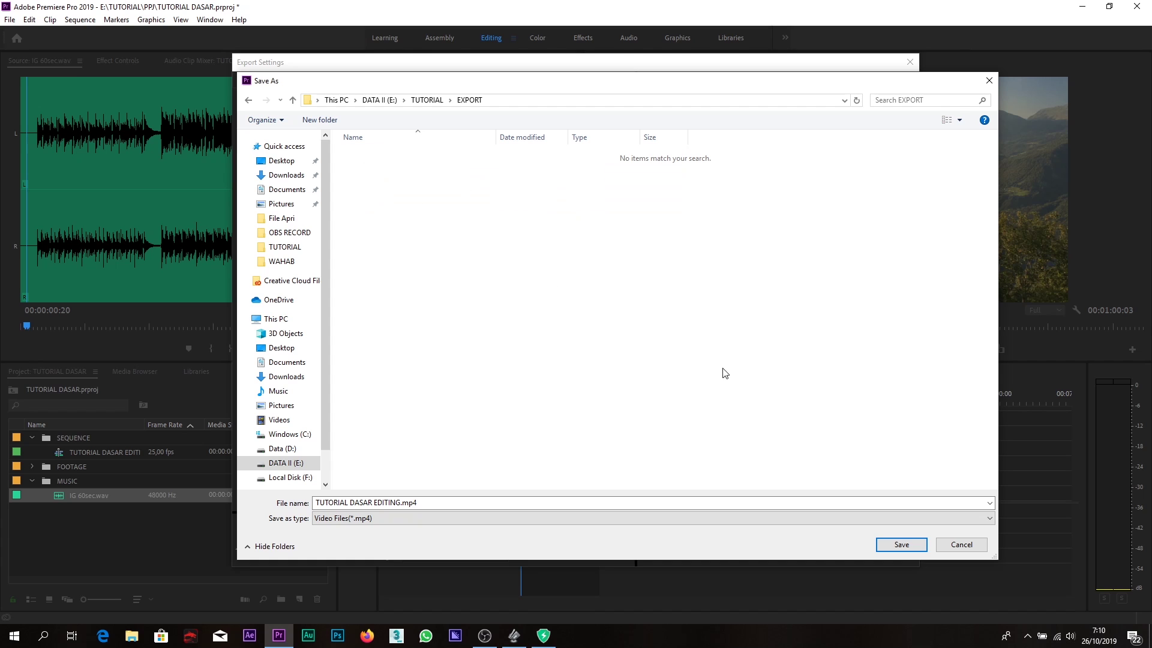
click(907, 546)
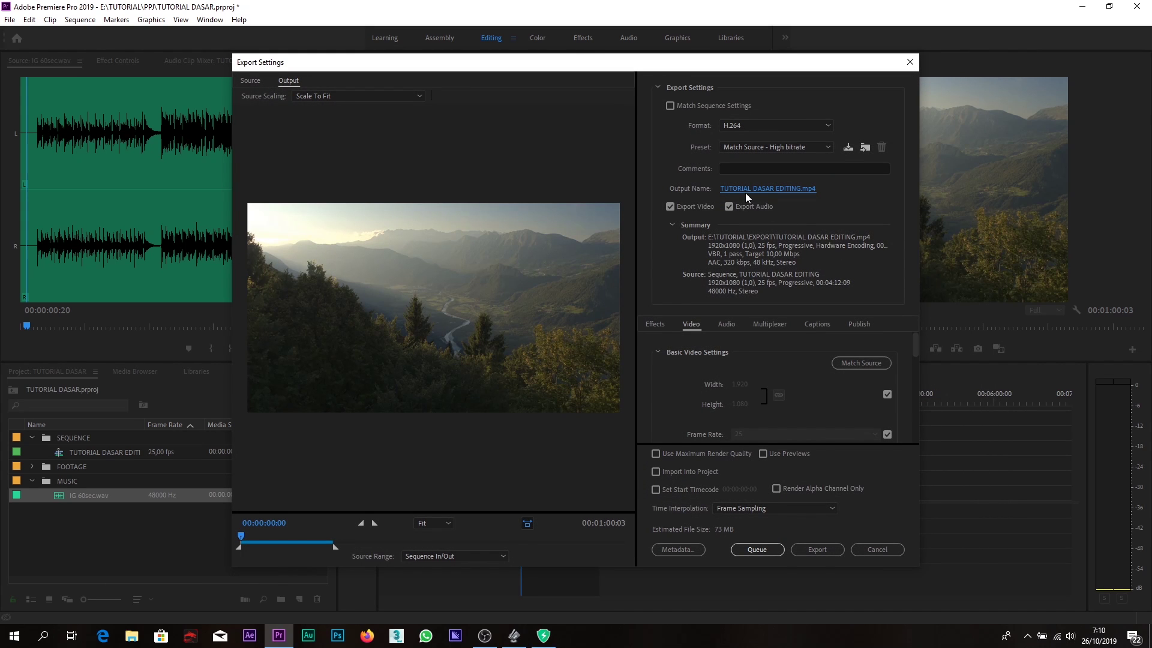
Rename the export's output file as VIDEO TUTORIAL DASAR EDITING.mp4 in the EXPORT folder
click(779, 191)
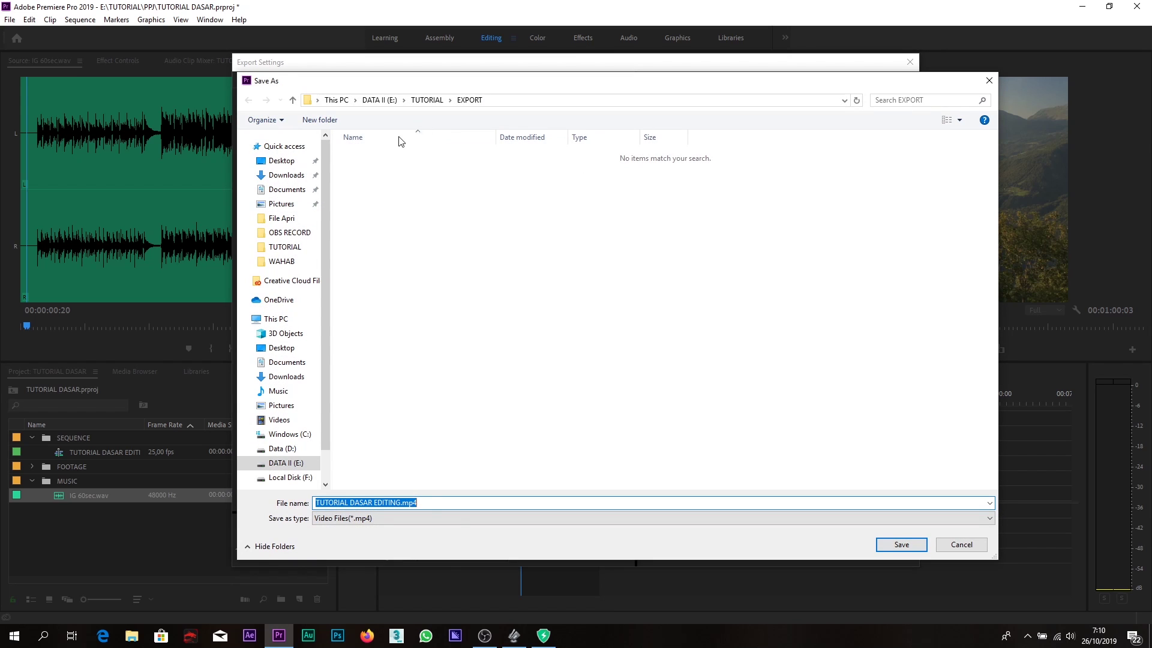
click(383, 503)
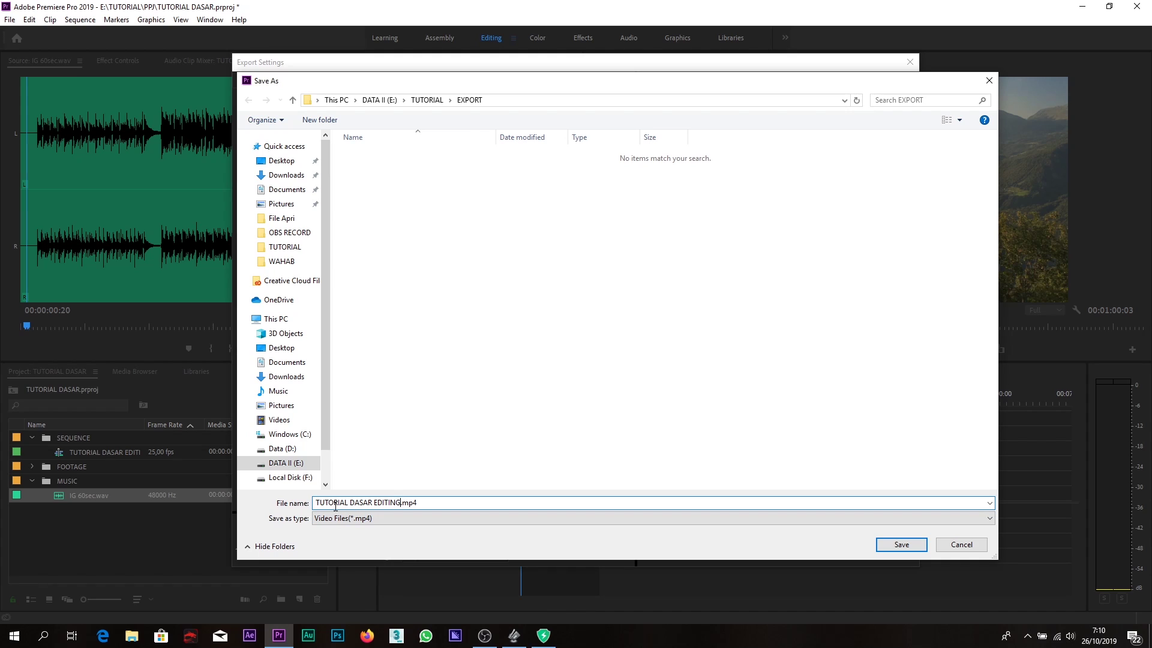
drag(317, 503, 394, 498)
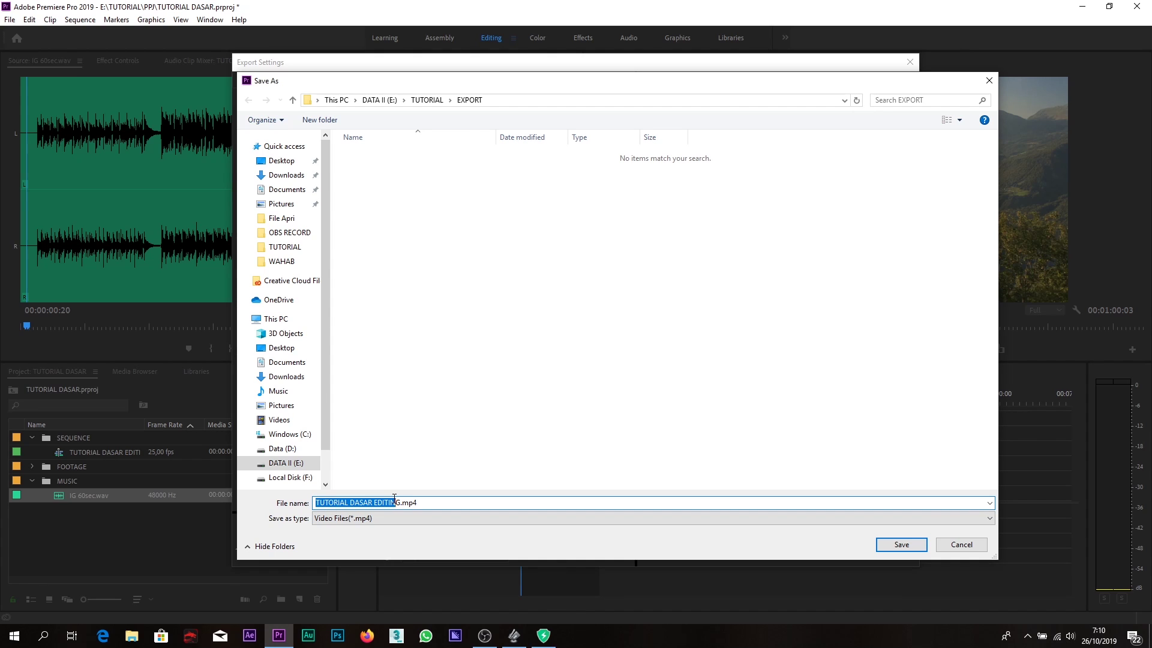
click(316, 502)
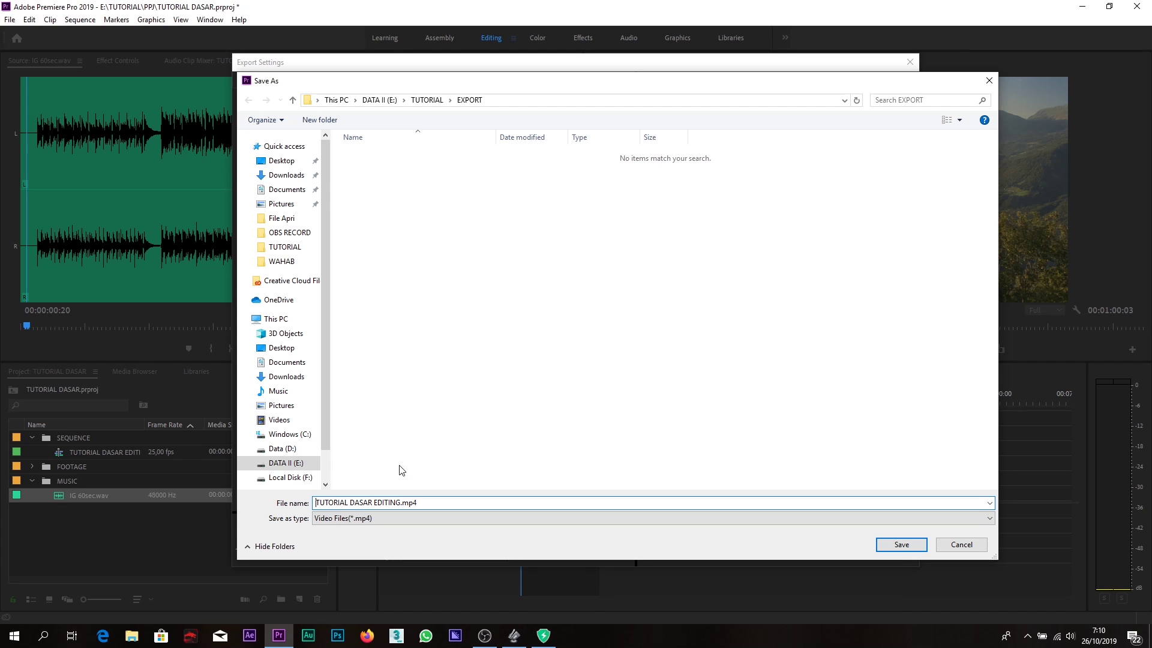
text(VIDEO)
click(909, 544)
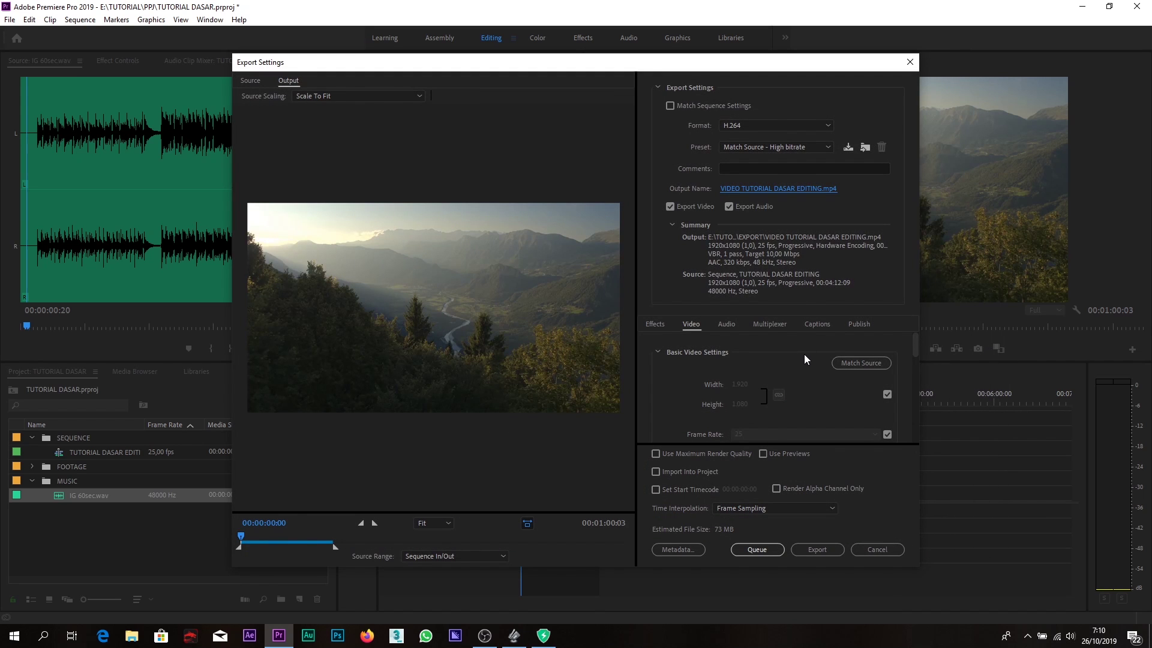
Export the sequence with the current settings and save the project
click(817, 550)
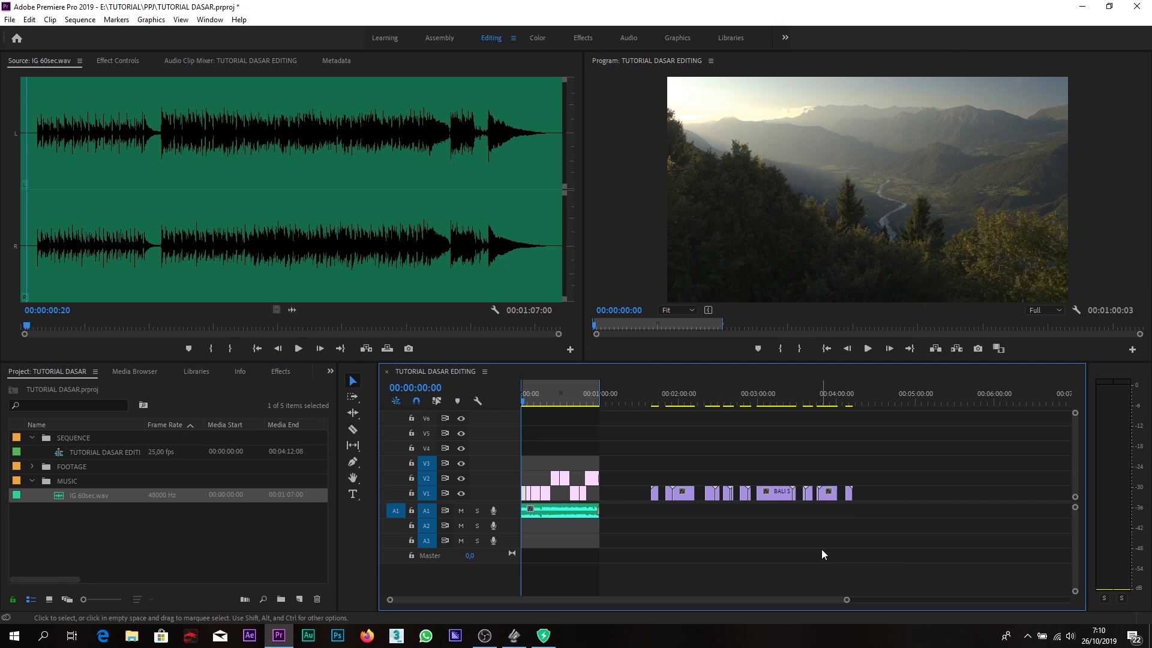
key(ctrl+s)
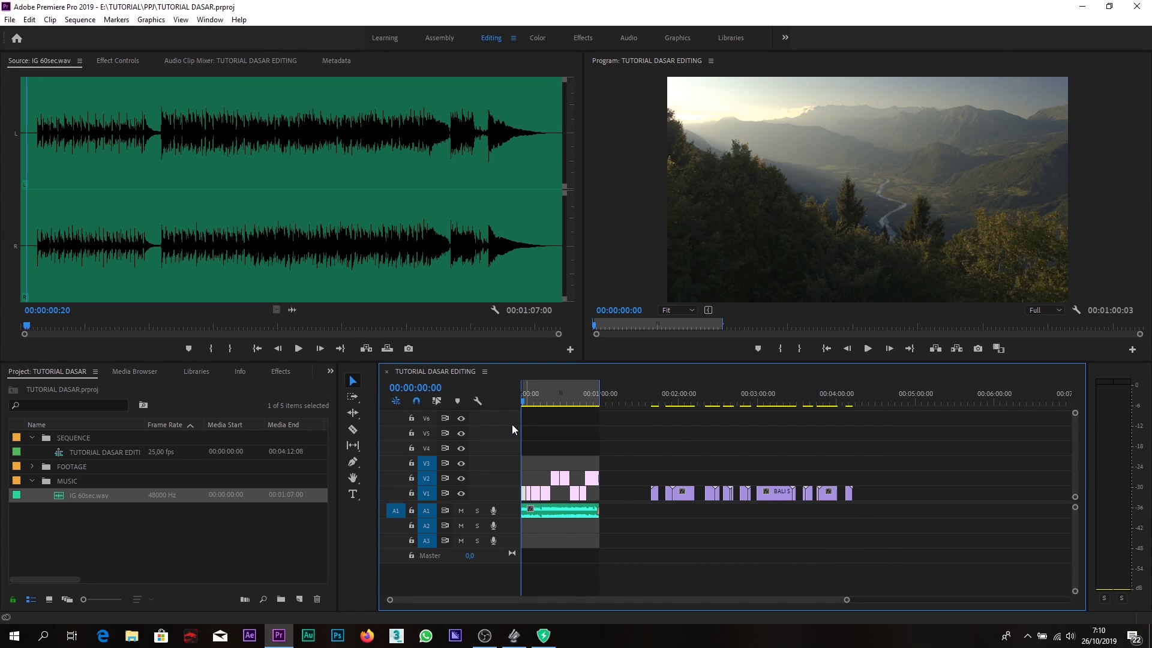
Switch to File Explorer, go to E:\TUTORIAL\EXPORT and play VIDEO TUTORIAL DASAR EDITING.mp4
click(133, 636)
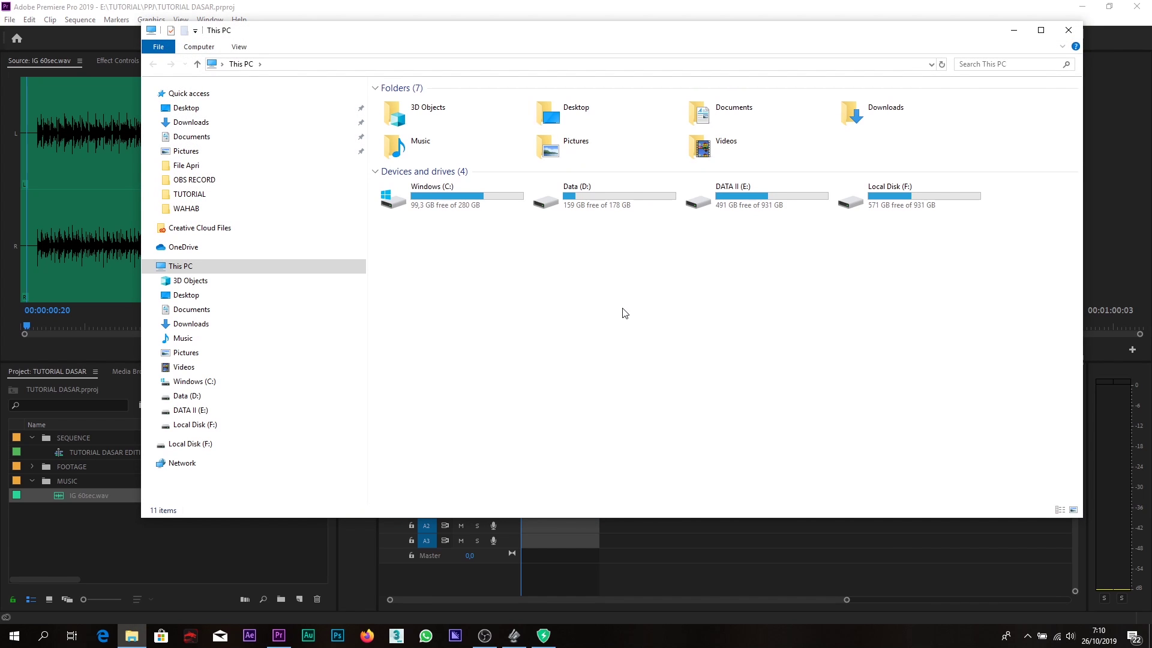
double_click(757, 202)
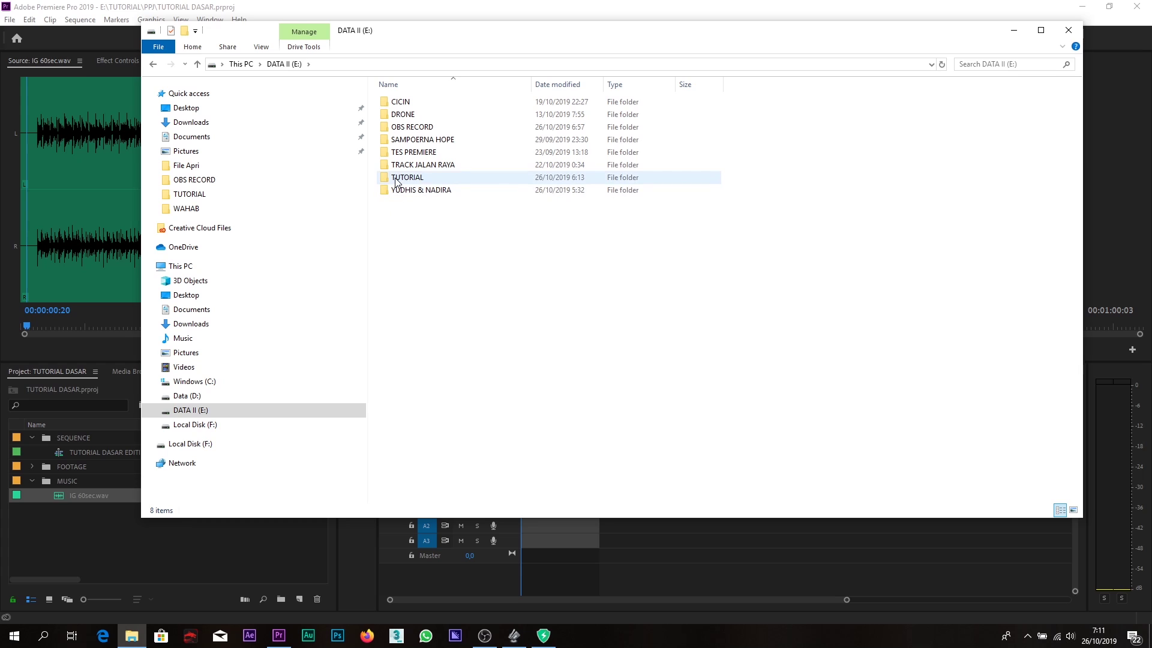
double_click(396, 179)
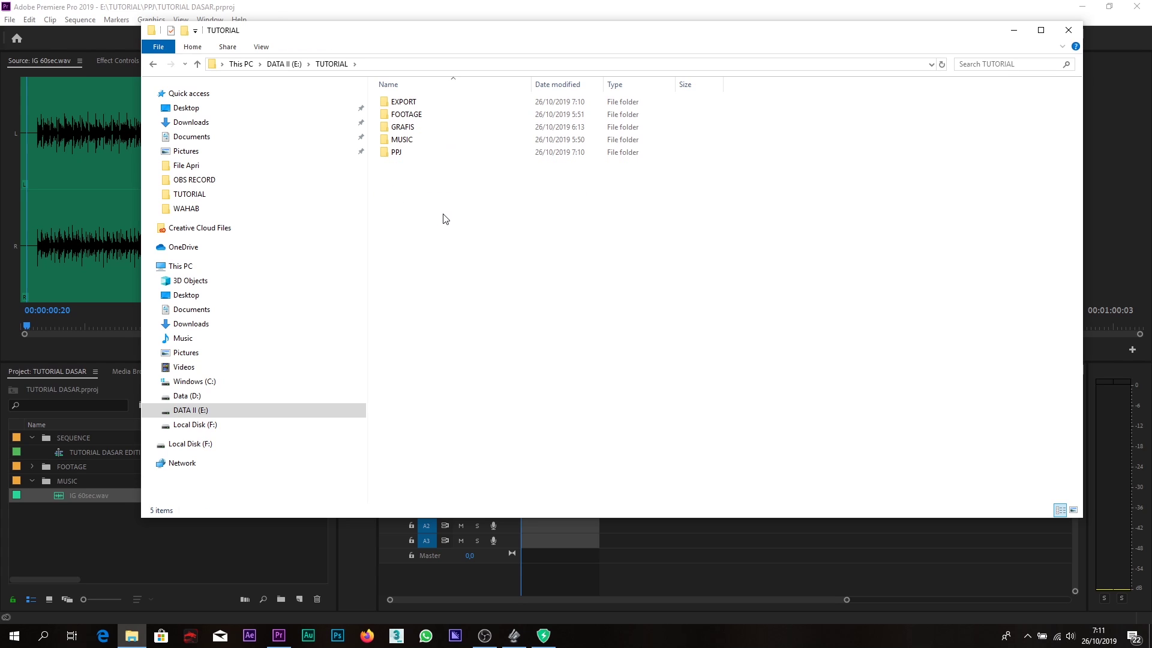
click(396, 107)
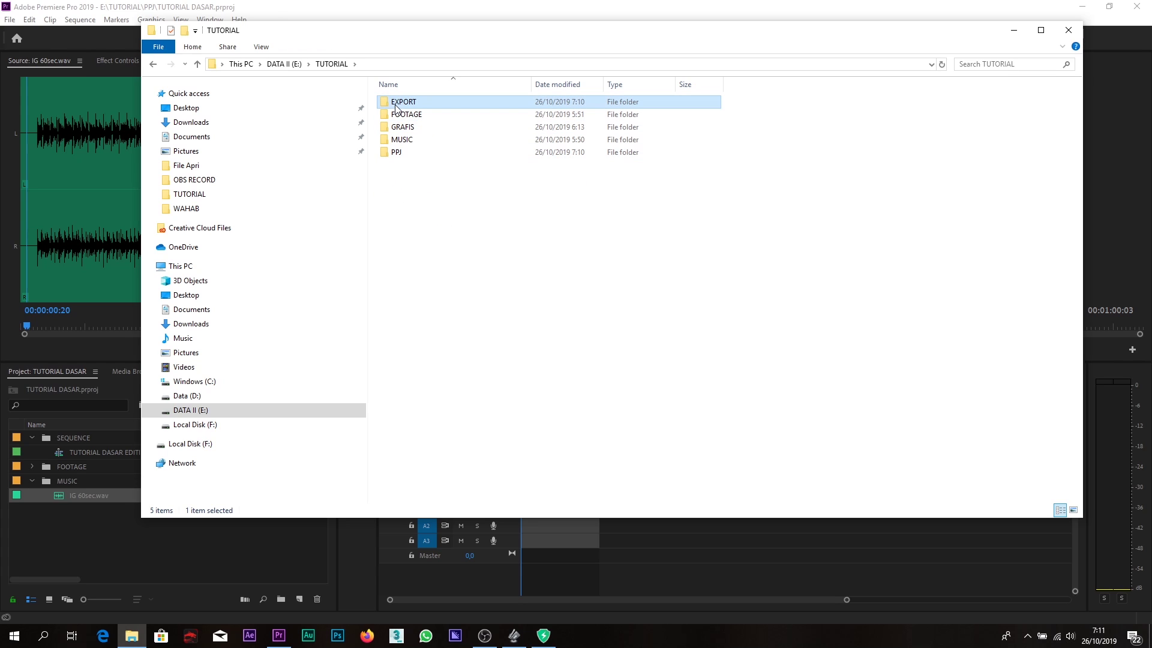
double_click(396, 107)
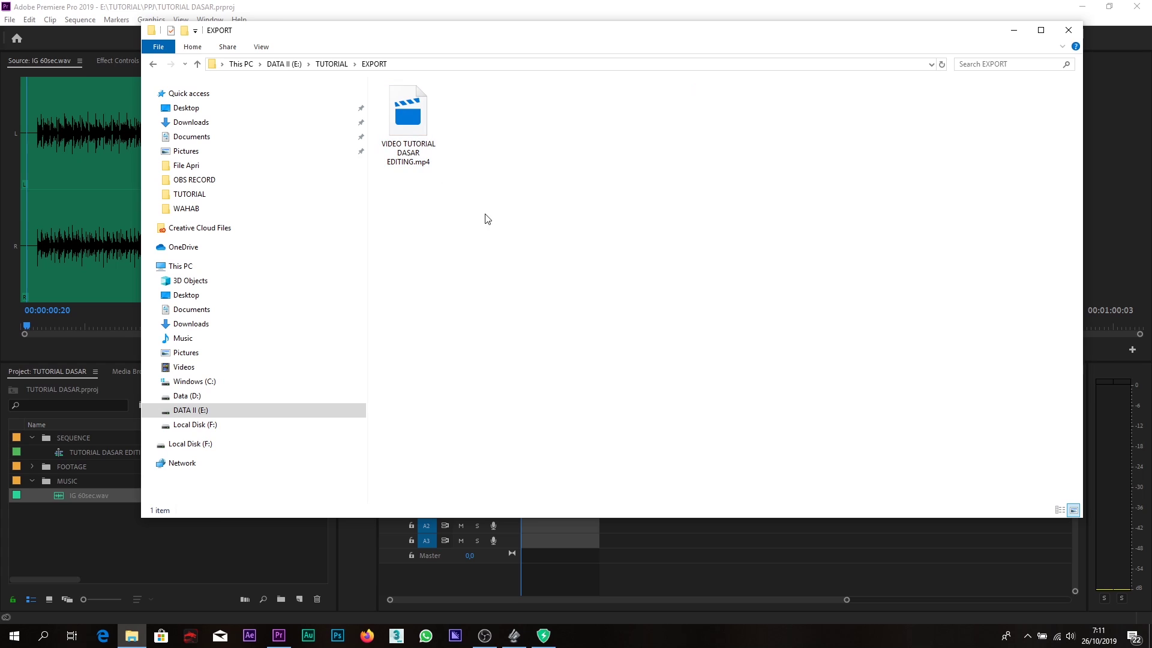
click(410, 124)
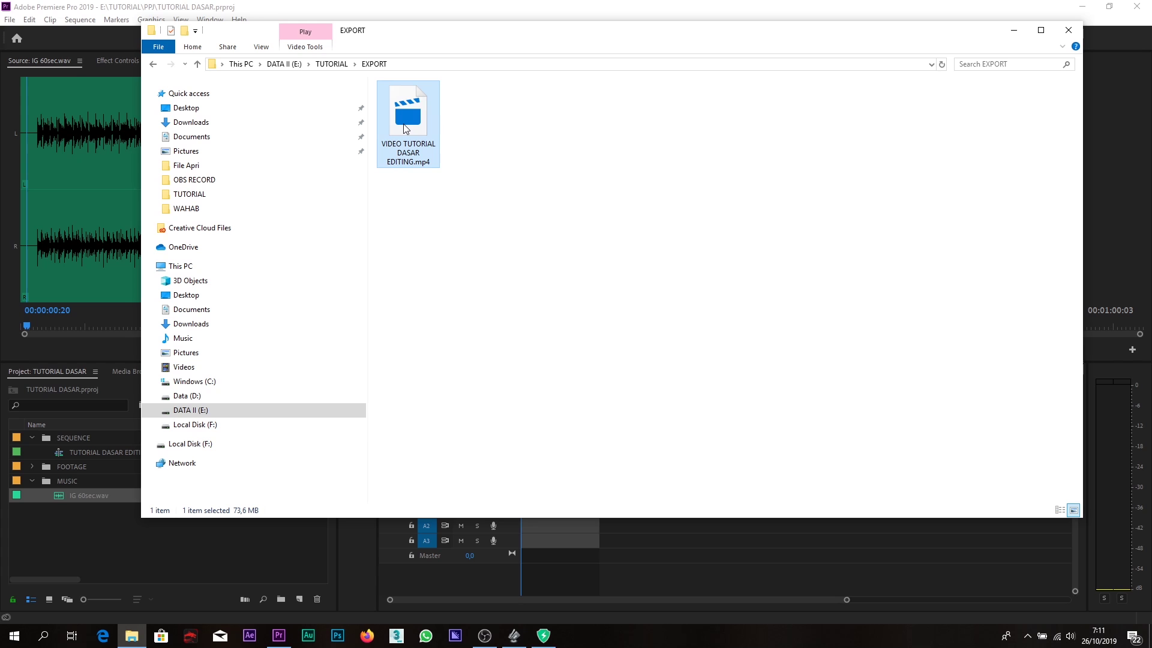
right_click(406, 130)
click(427, 131)
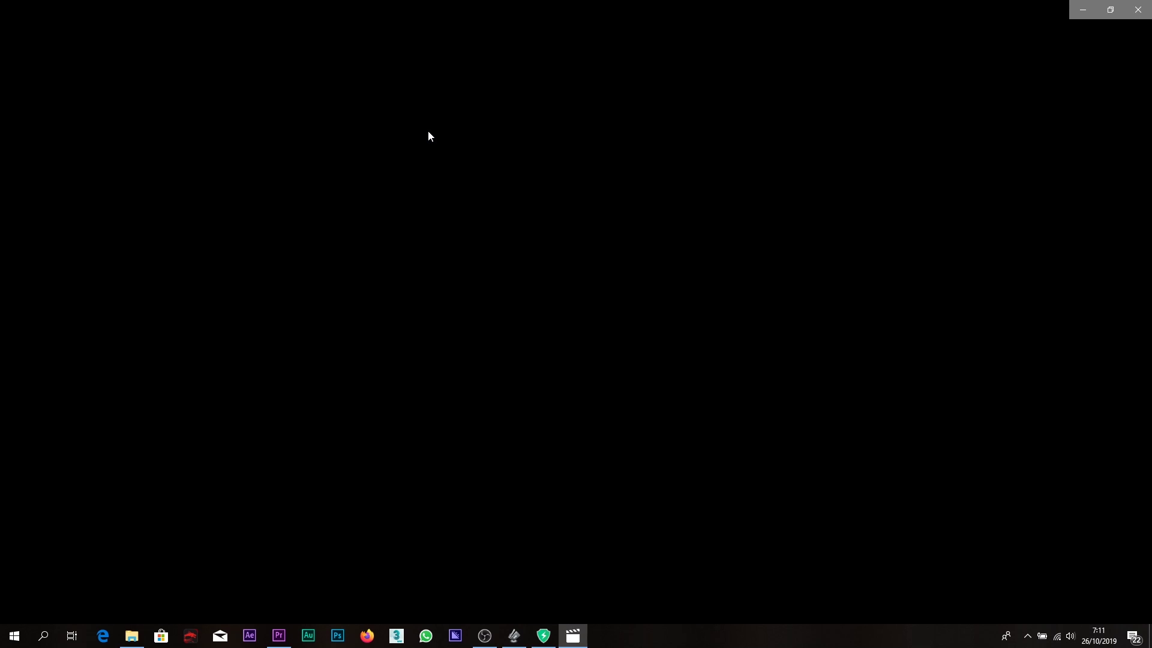
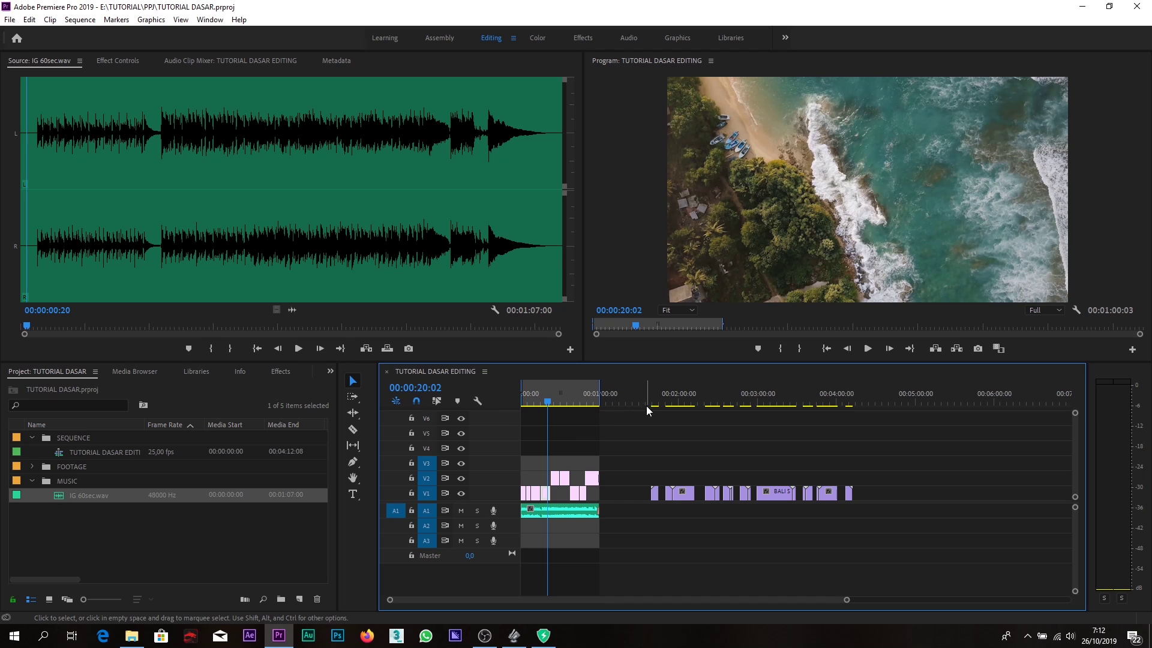
Expand the FOOTAGE bin and view the BEACH 02.mp4, MTB 01.mp4 and MTB 02.mp4 clips in the Source Monitor
click(32, 466)
double_click(55, 481)
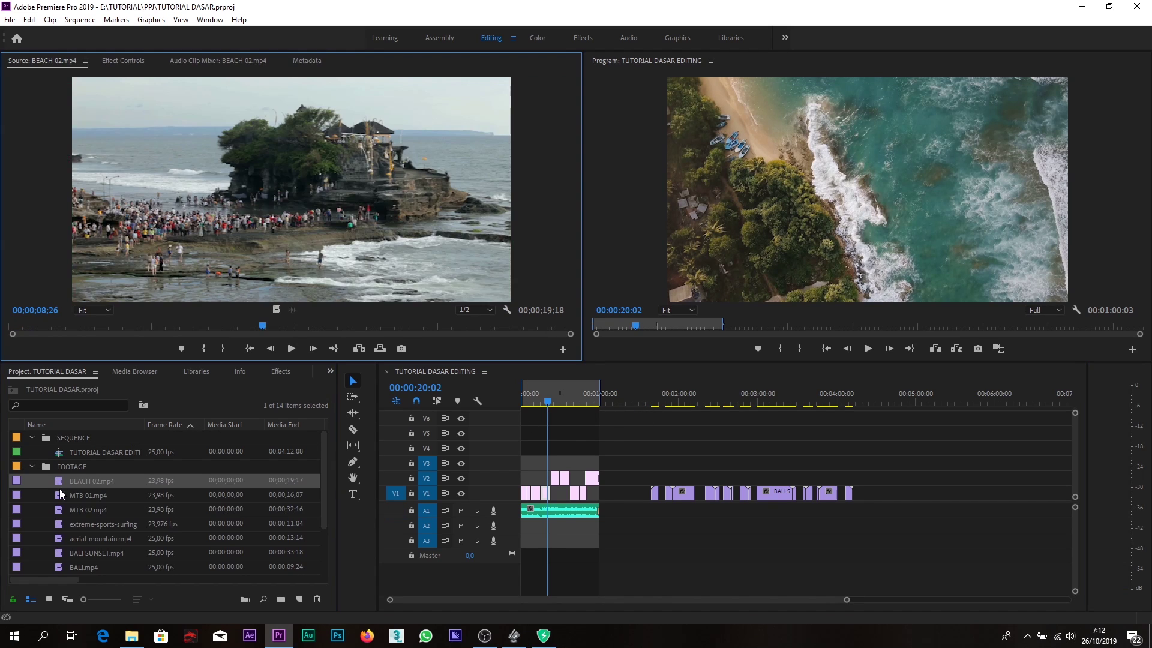
double_click(59, 495)
double_click(57, 510)
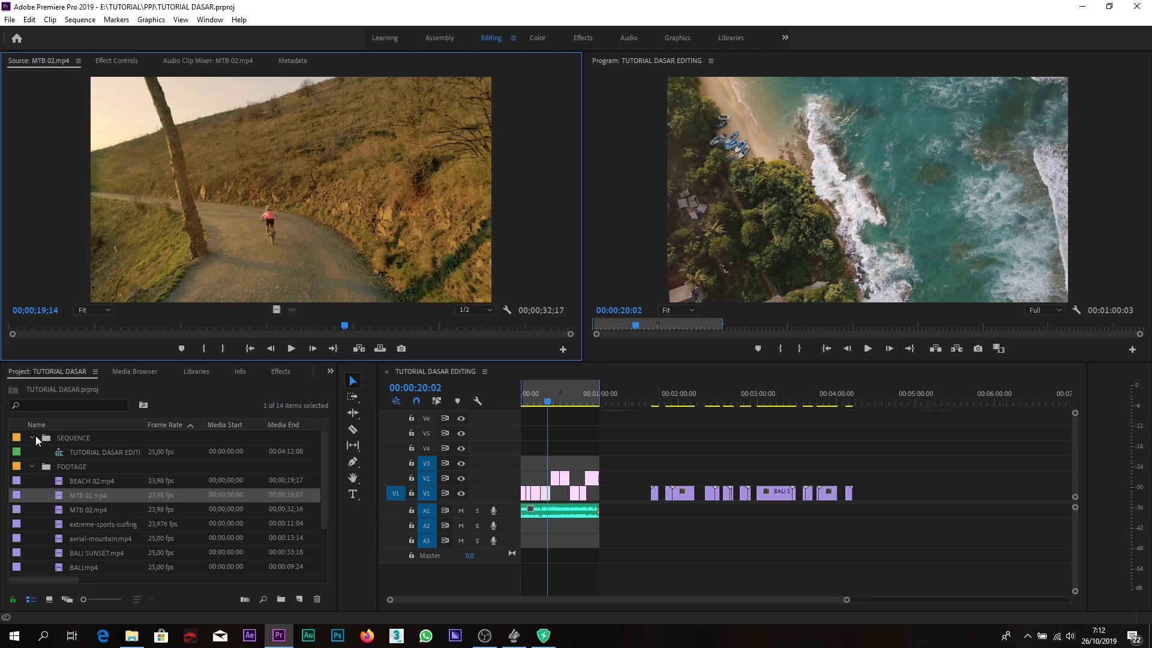
Play the first two seconds of the sequence from 00:00:00:00
drag(547, 402, 509, 416)
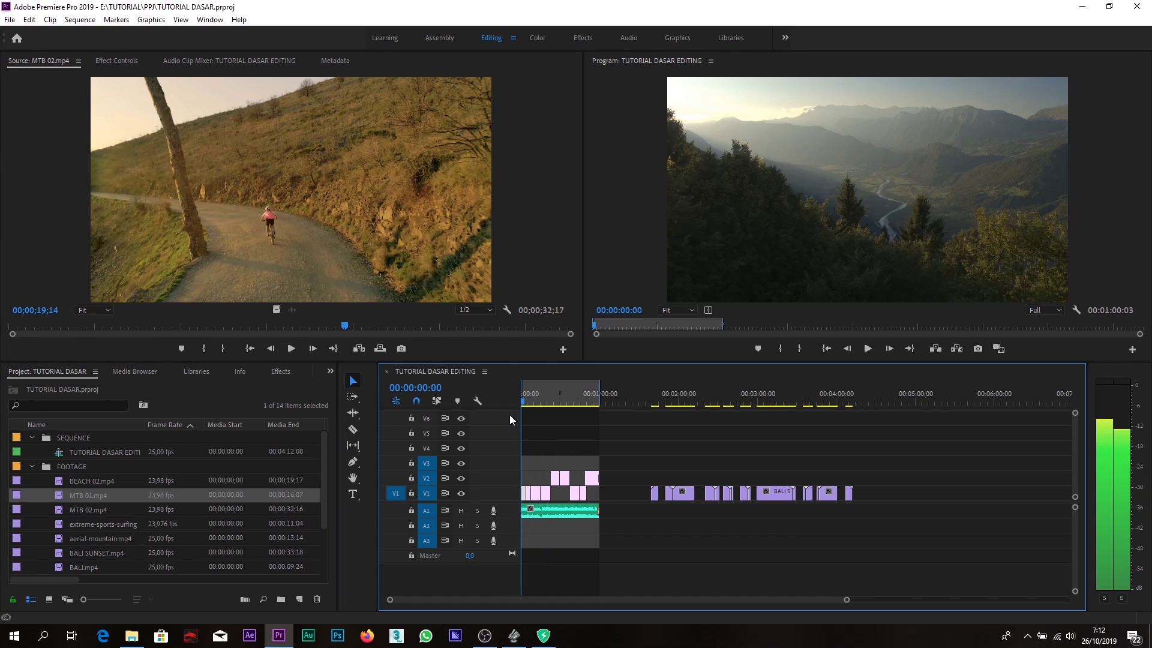
key(space)
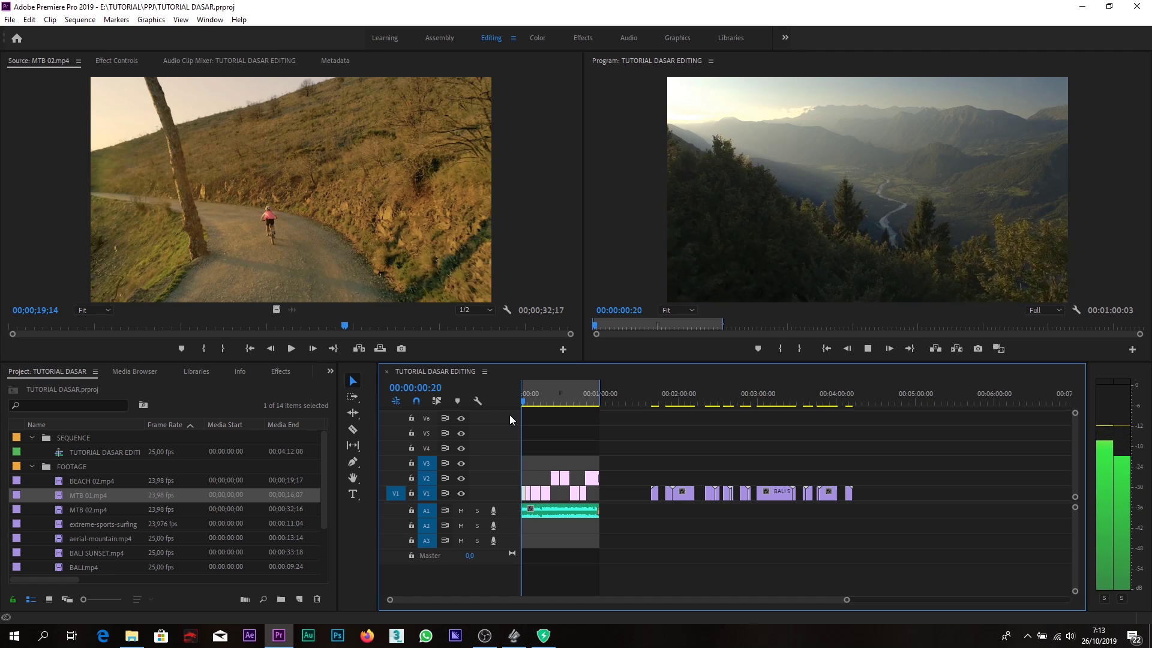
key(space)
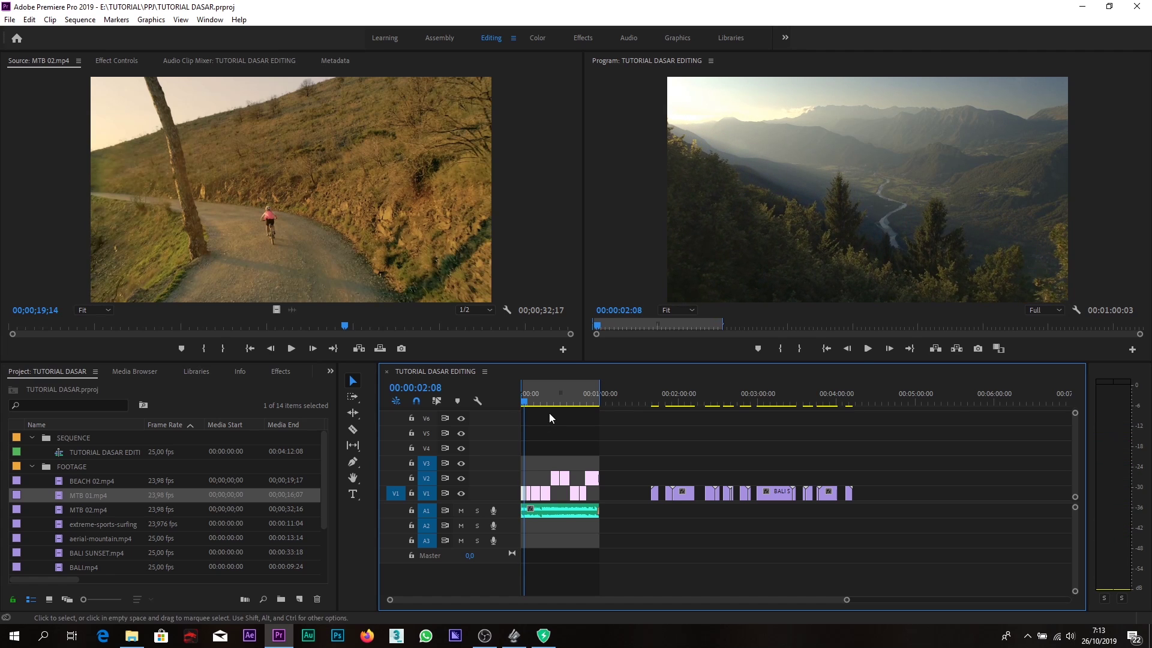
Return the playhead to the sequence start and delete all leftover clips on V1 after the one-minute edit
key(Home)
drag(637, 447, 861, 510)
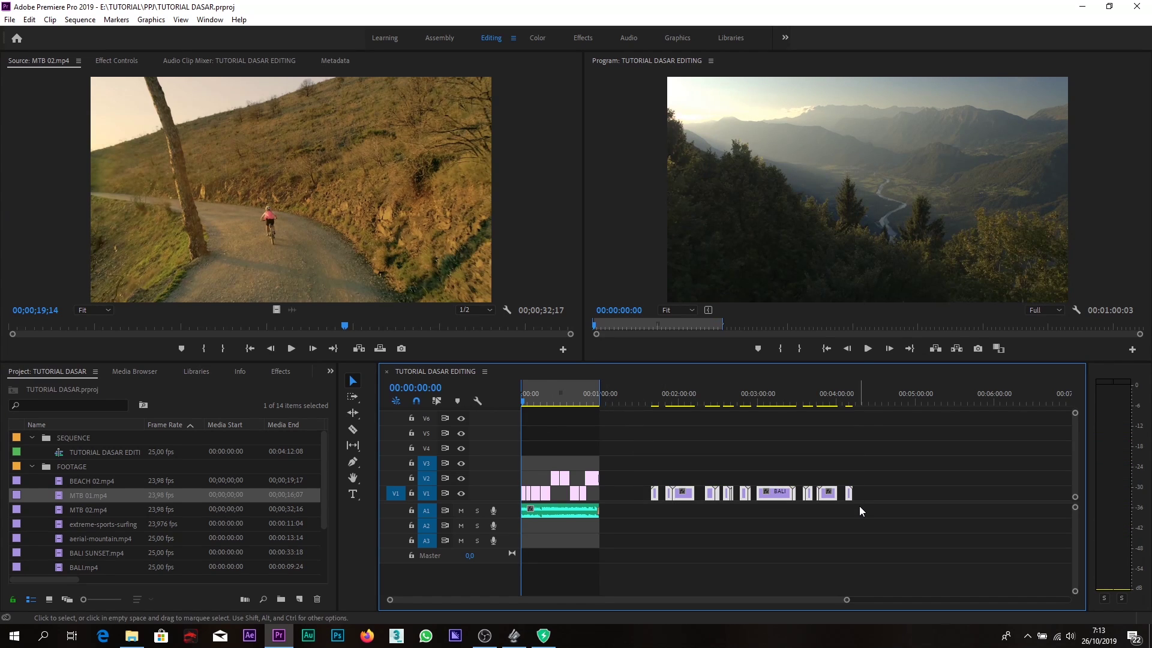
key(Delete)
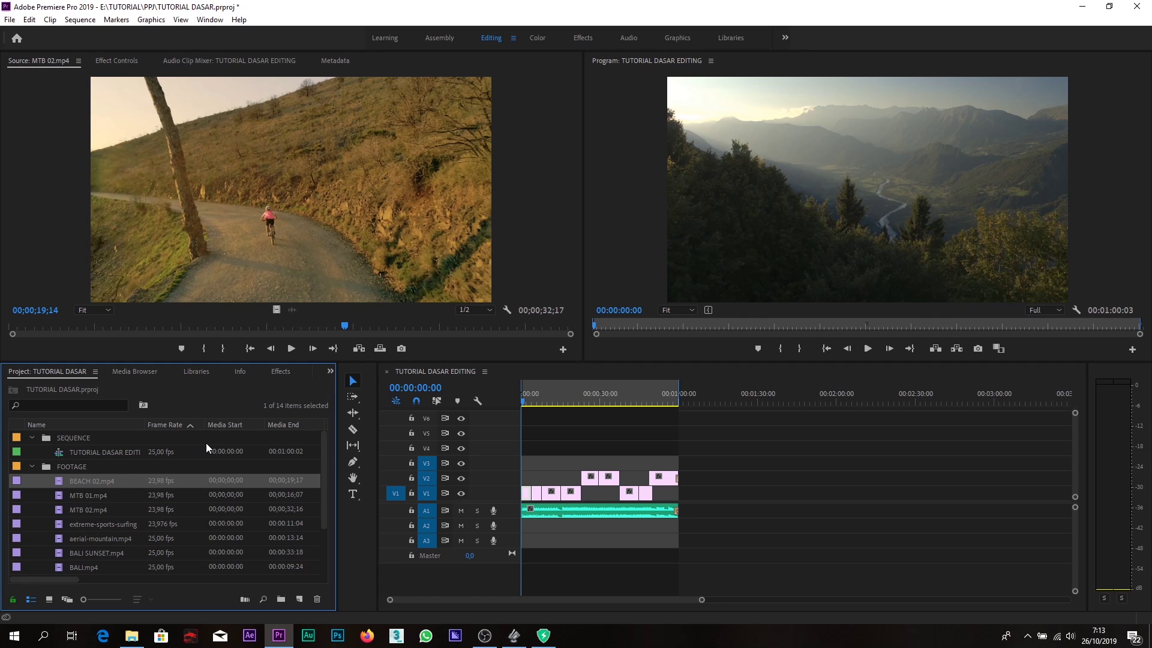
Open BEACH 02.mp4 in the Source Monitor, place only its video on V1 after the one-minute edit, and scrub to 00:01:28:13
click(252, 233)
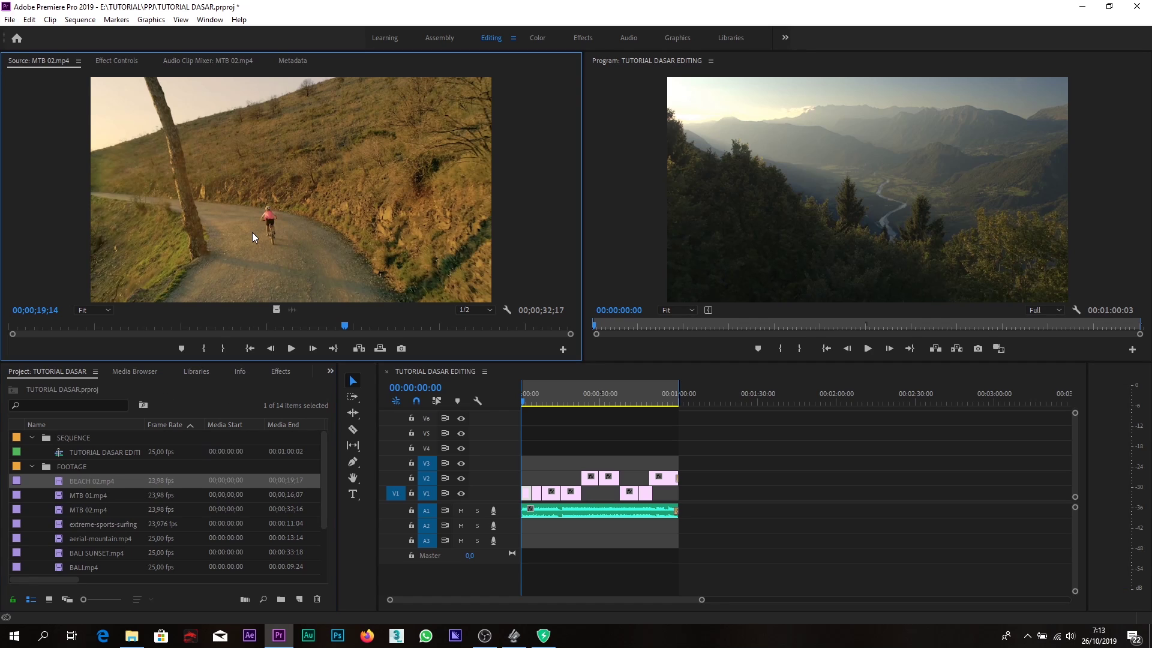
click(62, 485)
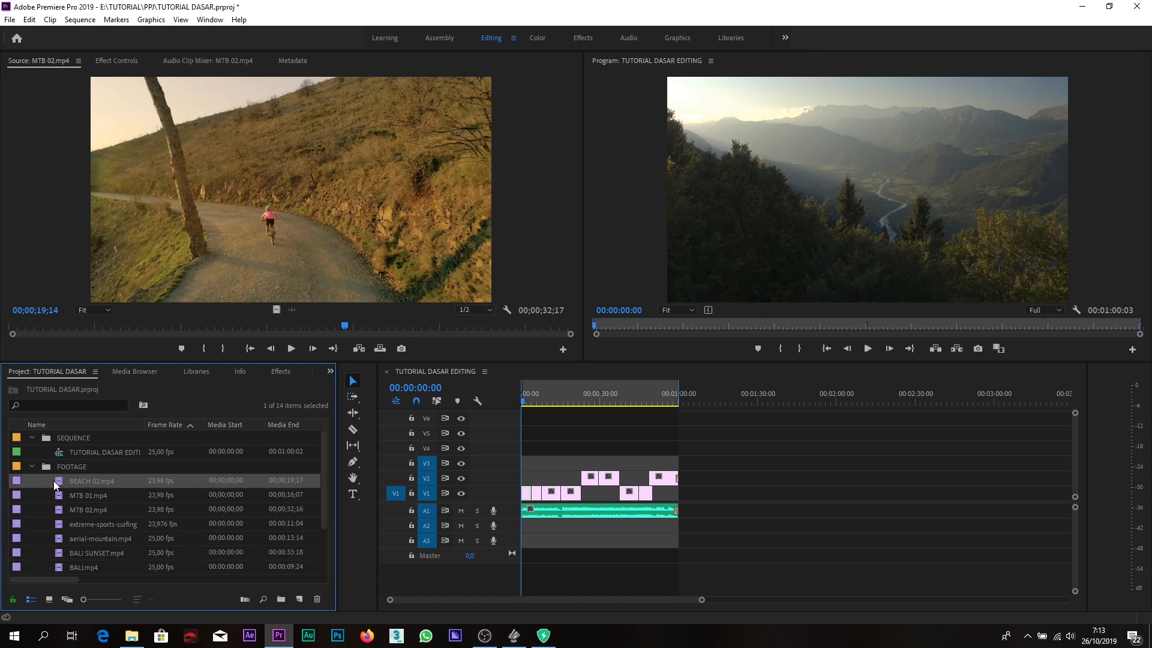
double_click(60, 483)
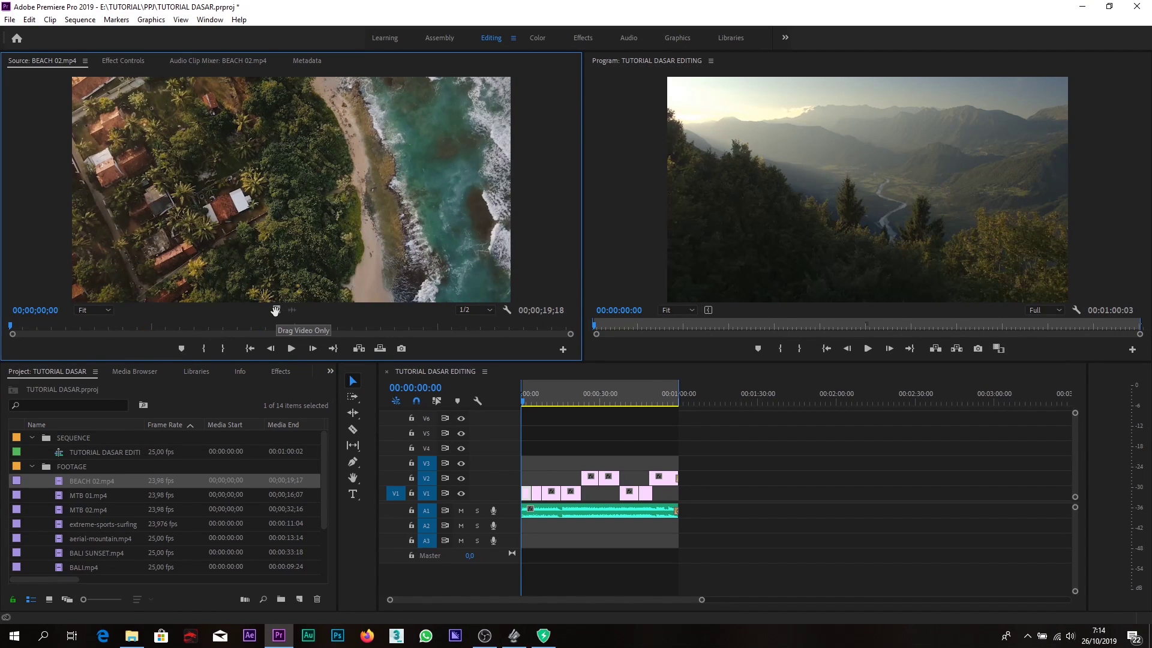
drag(276, 310, 726, 489)
drag(733, 404, 757, 405)
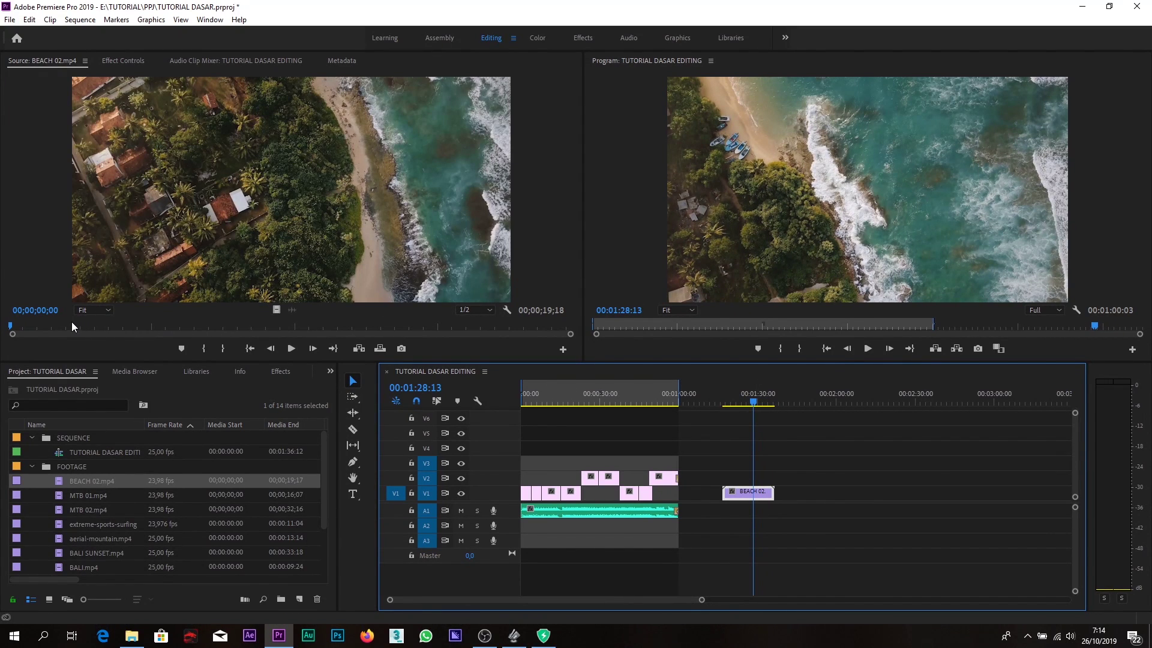
Scrub through BEACH 02.mp4 in the Source Monitor and mark its in point at 00;00;05;23
drag(71, 327, 240, 337)
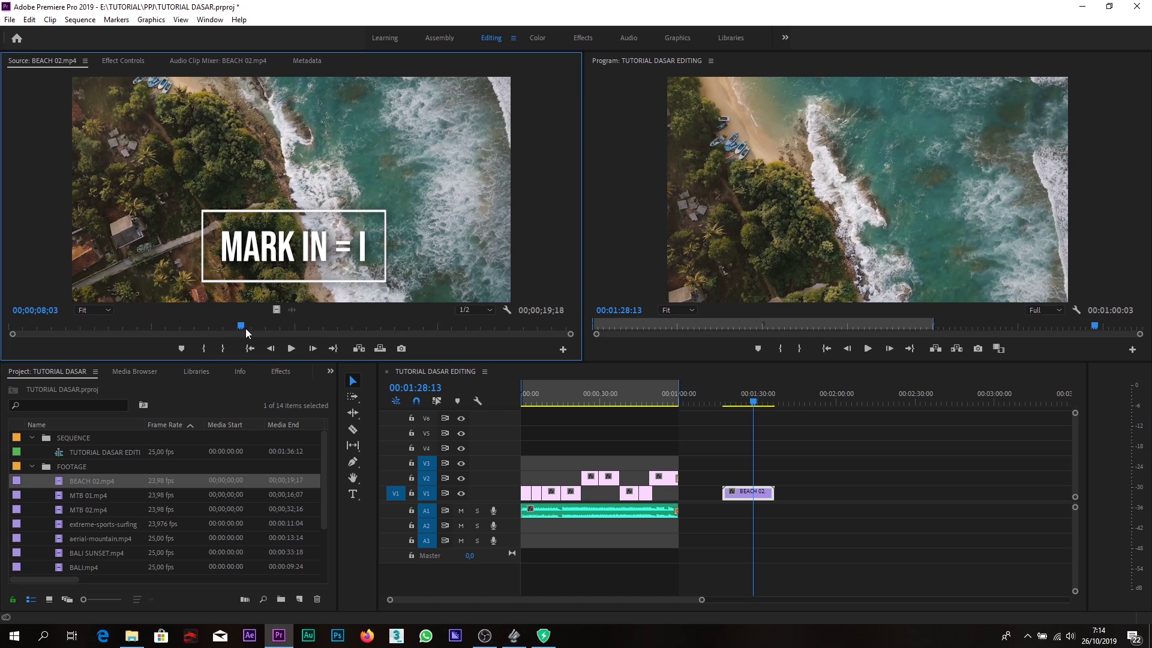
drag(245, 327, 175, 335)
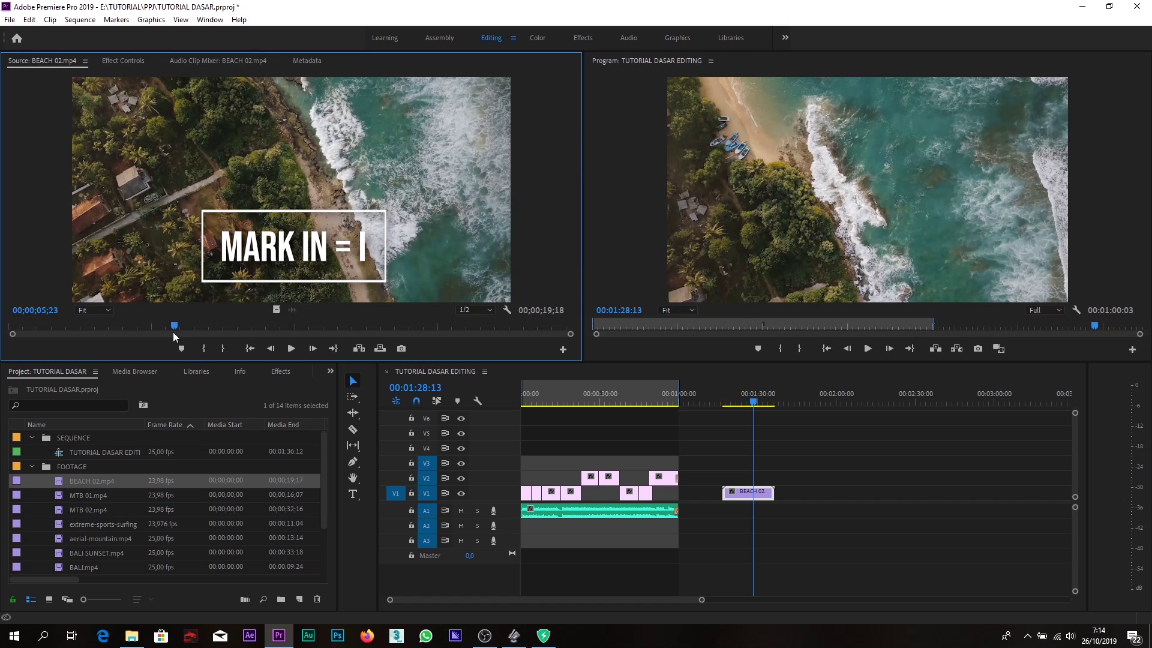
key(i)
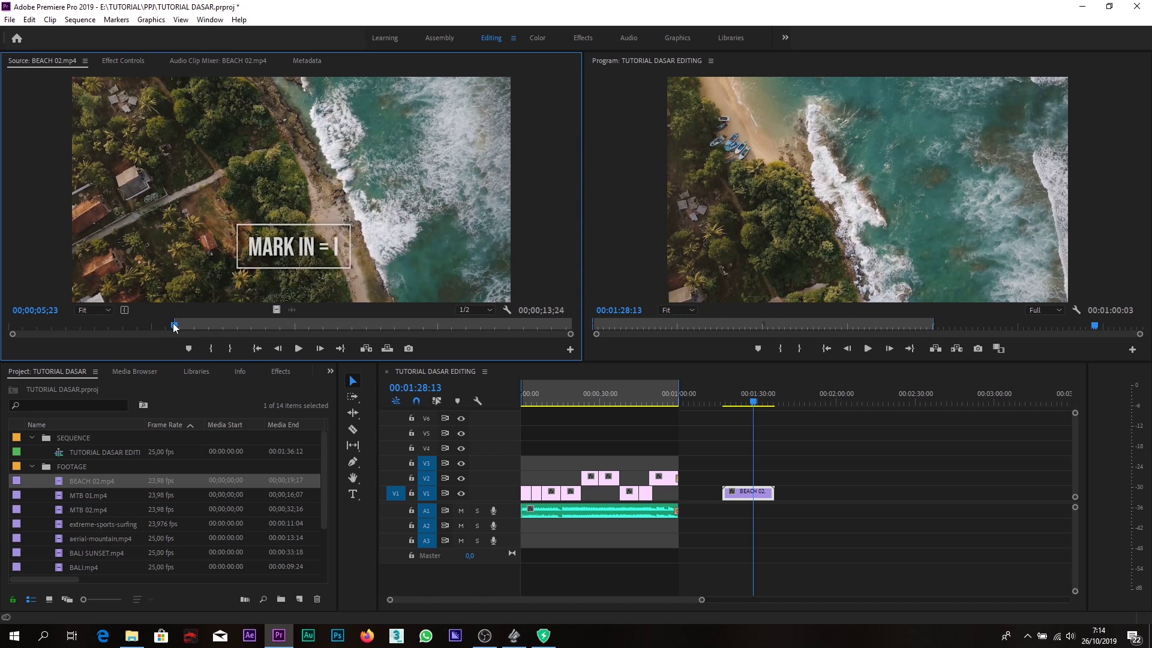
Mark a new in point and an out point in the BEACH 02.mp4 source clip, about 00;00;02;14 apart
drag(173, 322, 438, 331)
key(o)
key(i)
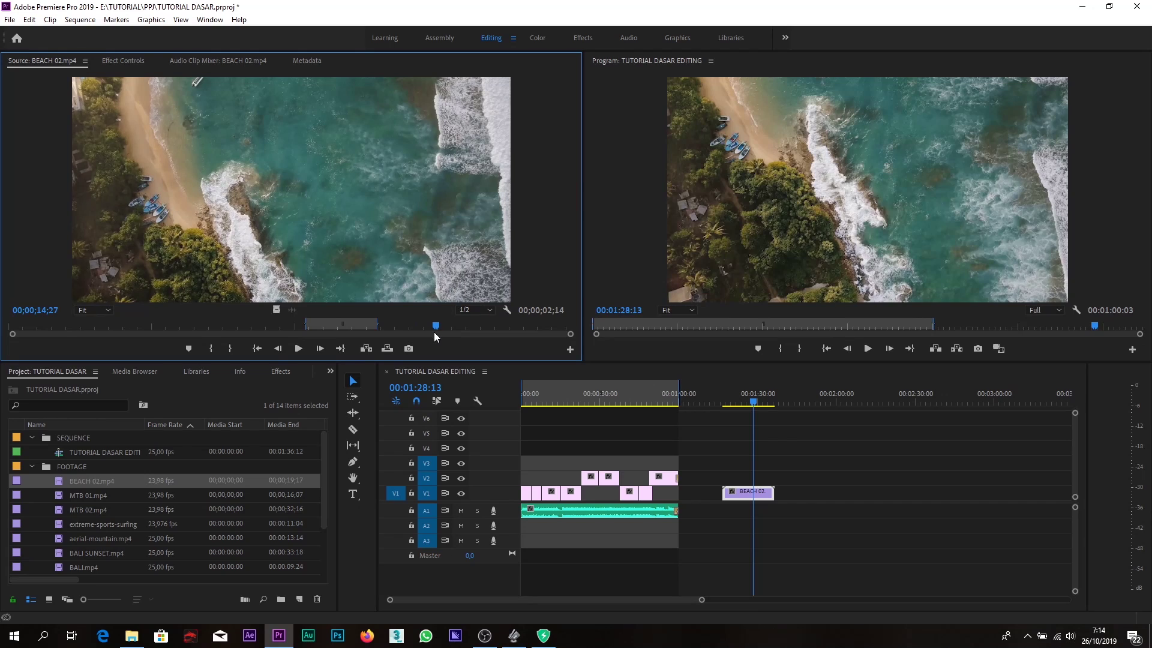
Mark the out point of BEACH 02.mp4 at 00;00;14;27, place the marked range on V2 after the full clip, and play it
key(o)
drag(614, 387, 798, 483)
drag(787, 401, 799, 401)
key(space)
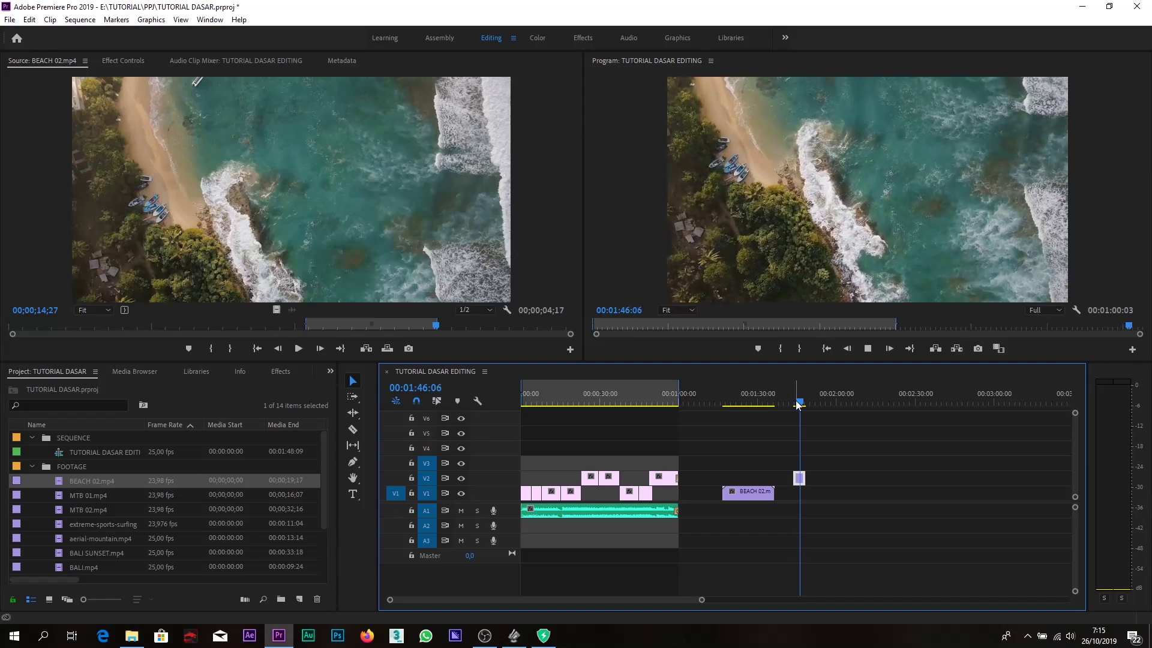
Play parts of the full-length BEACH 02.mp4 clip on V1, ending with the playhead at 00:01:25:11
click(726, 394)
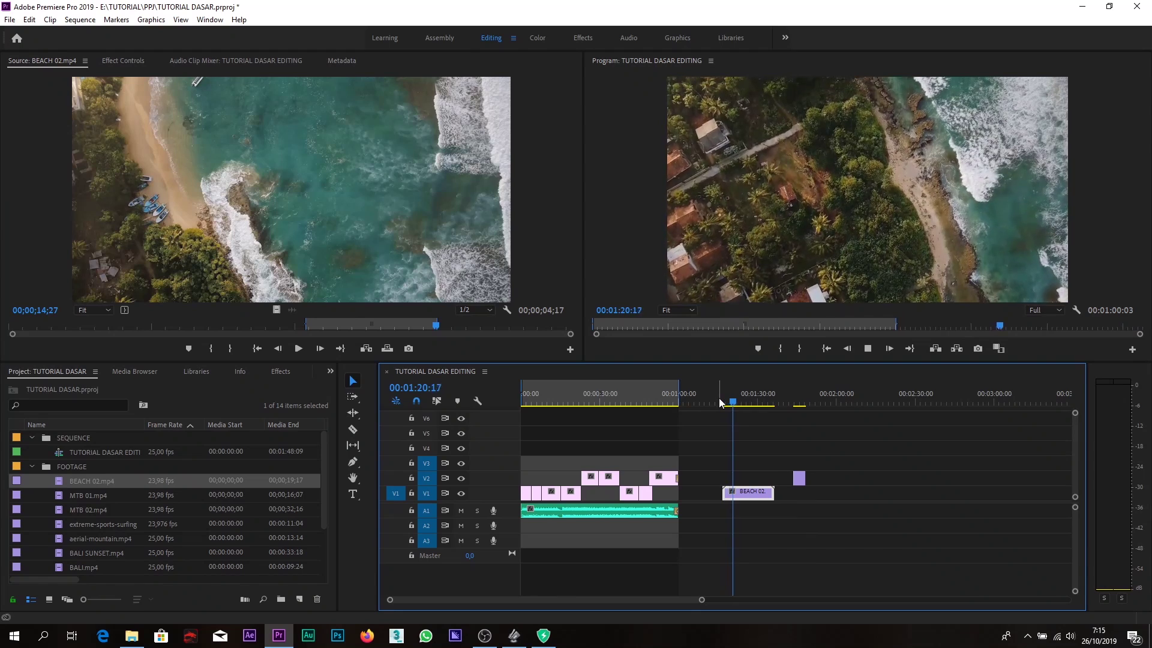
click(756, 391)
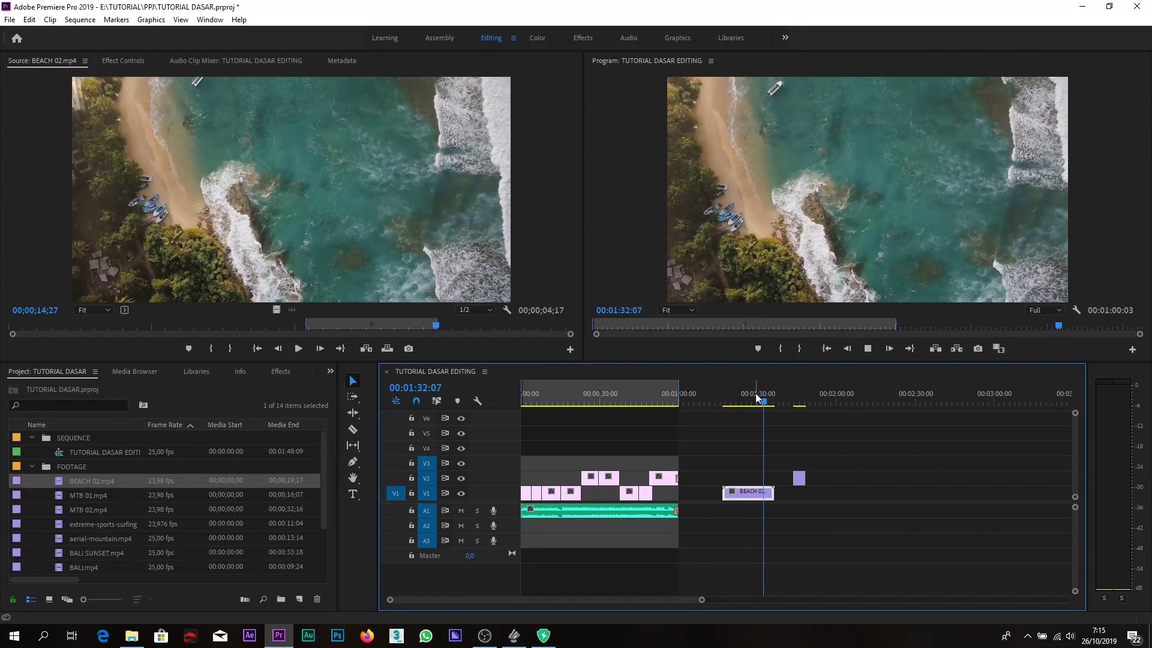
key(space)
click(744, 405)
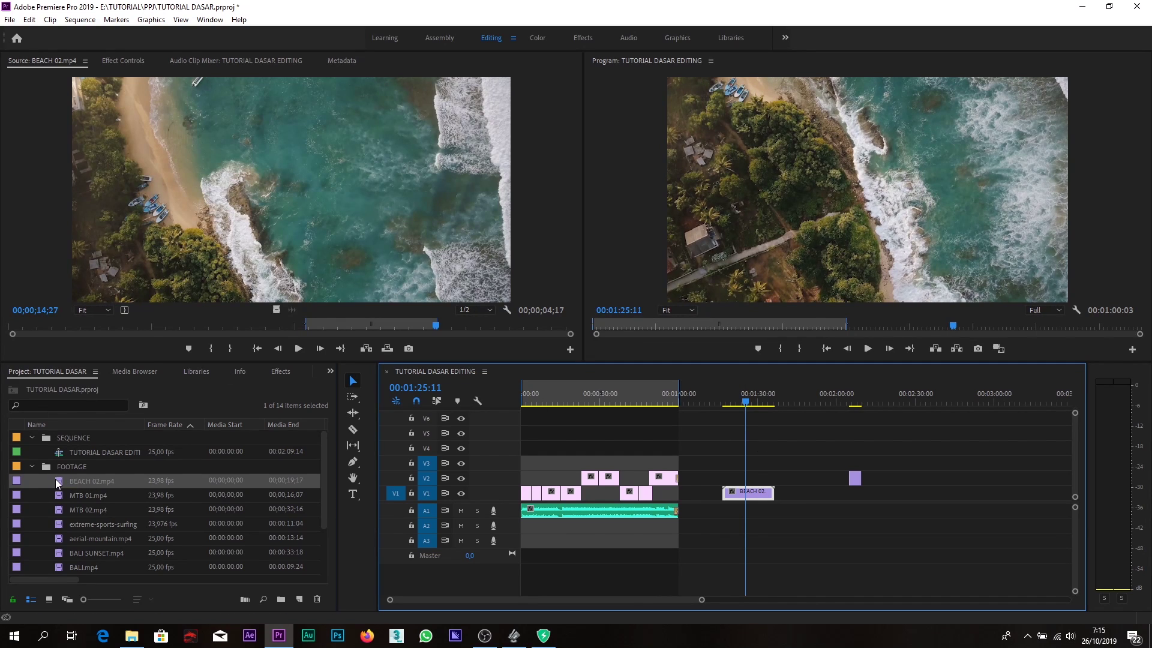
Select the seven footage files from BEACH 02.mp4 through BALI.mp4 and place them together on V1 after the existing clips
click(65, 563)
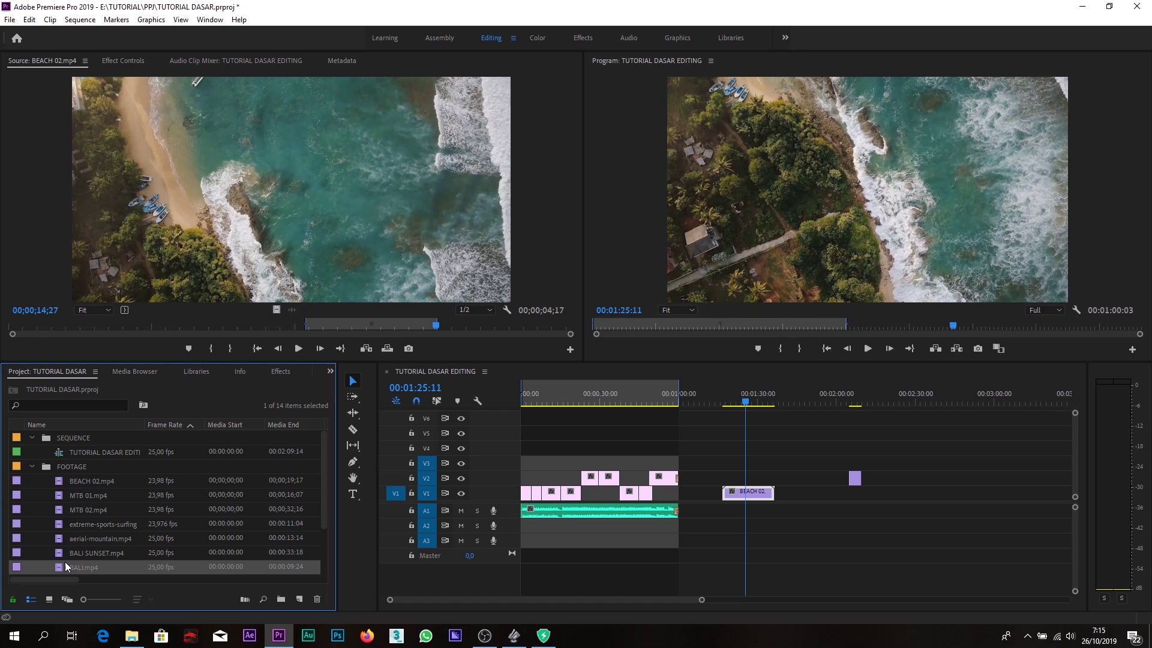
click(71, 481)
shift+click(98, 564)
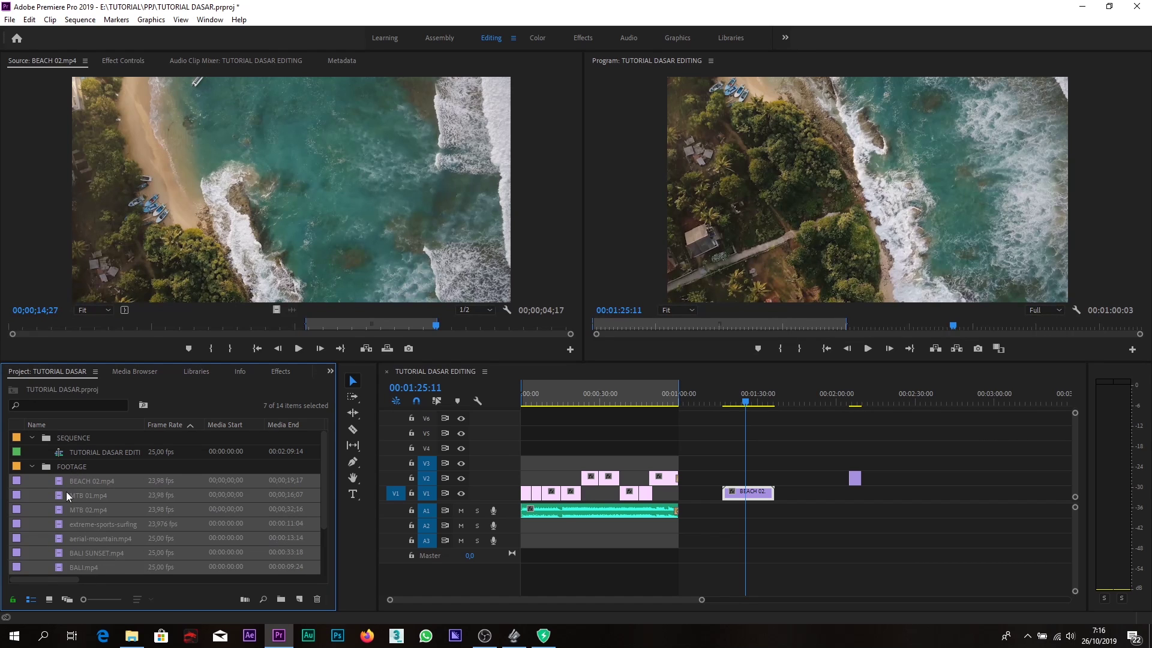
drag(60, 481, 1013, 487)
key(minus)
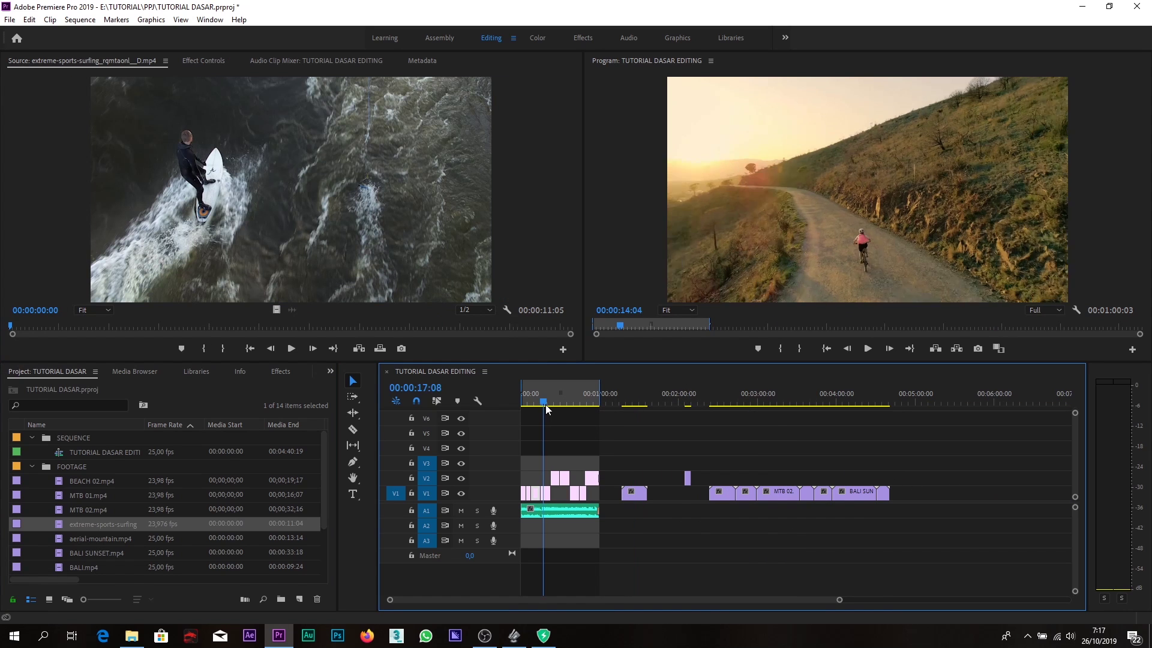
Play the opening of the one-minute edit from the sequence start, and scrub ahead to 00:00:19:10
mouse_move(546, 404)
mouse_down()
mouse_move(581, 402)
mouse_move(546, 416)
mouse_up()
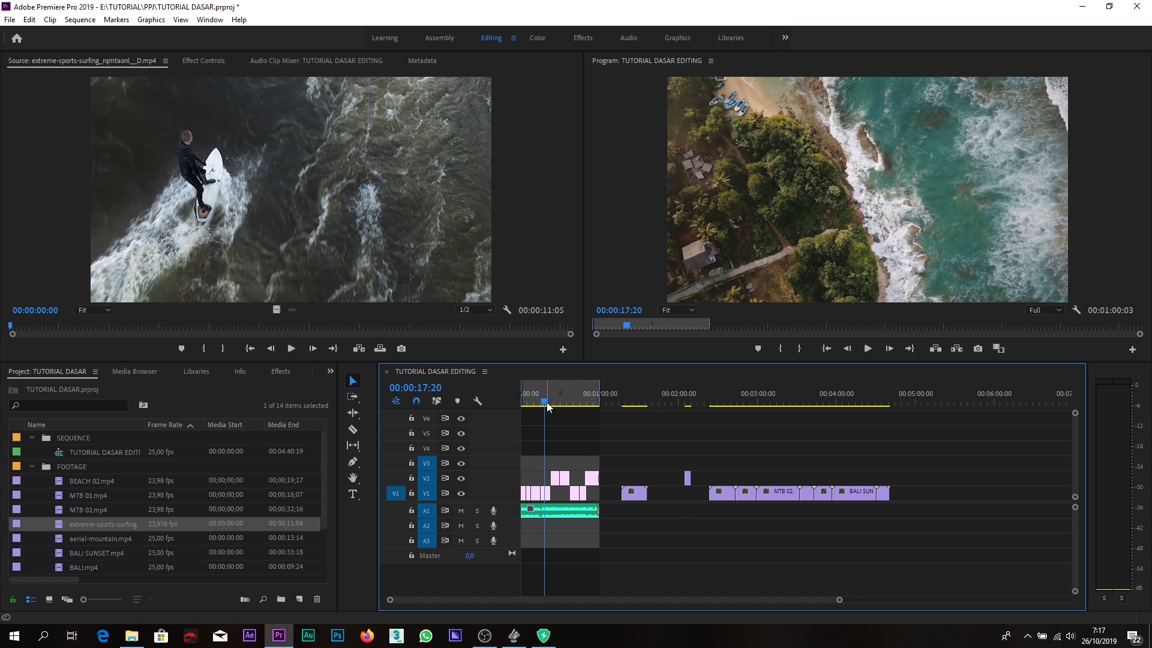
key(equal)
key(equal)
key(Home)
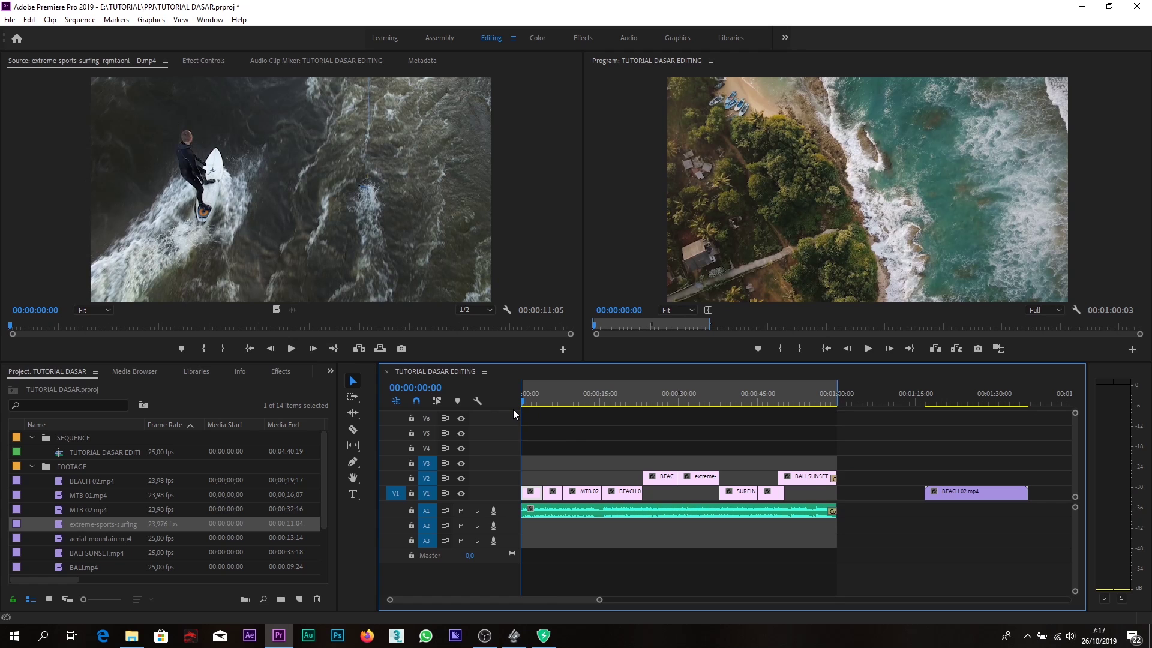
key(space)
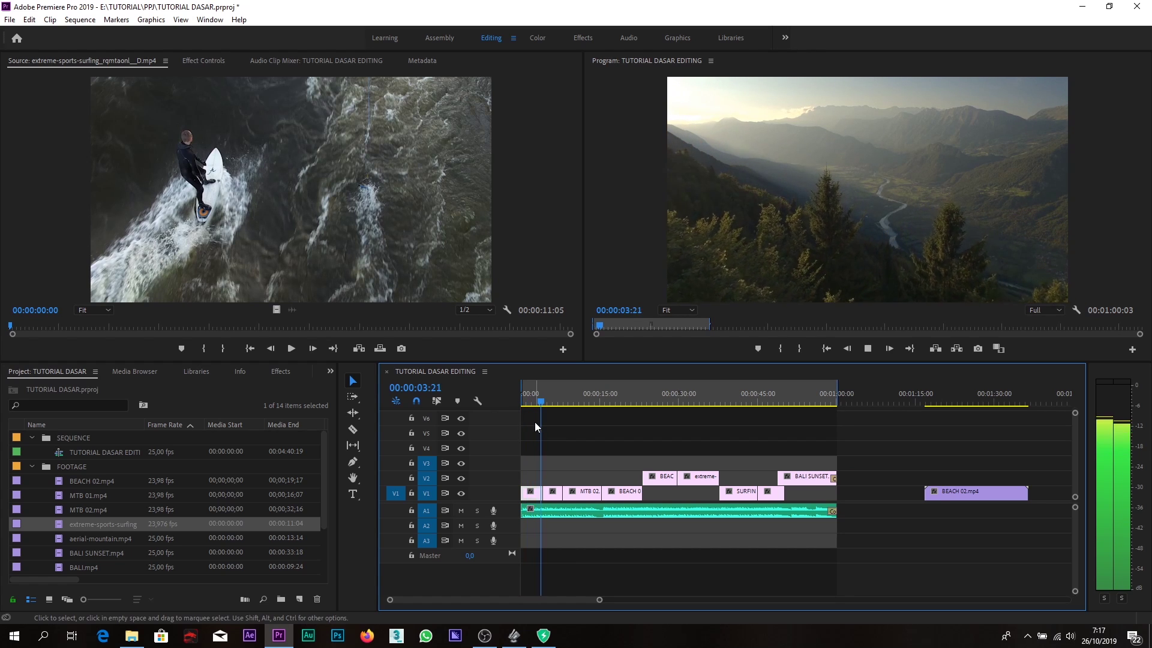
key(space)
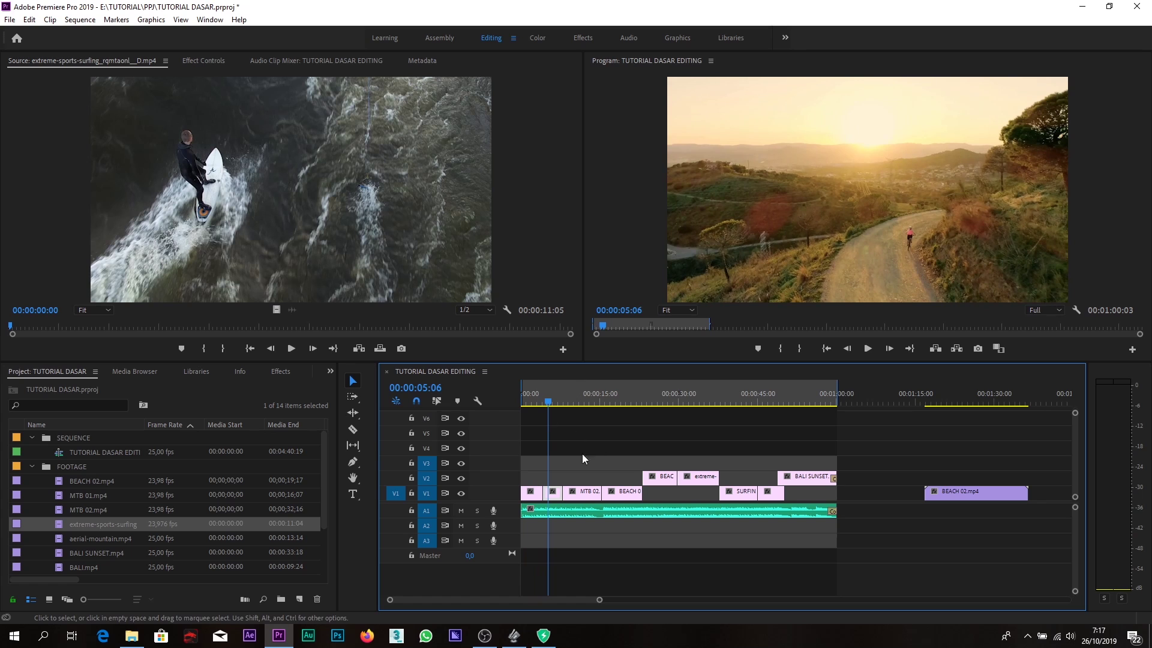
drag(548, 400, 624, 430)
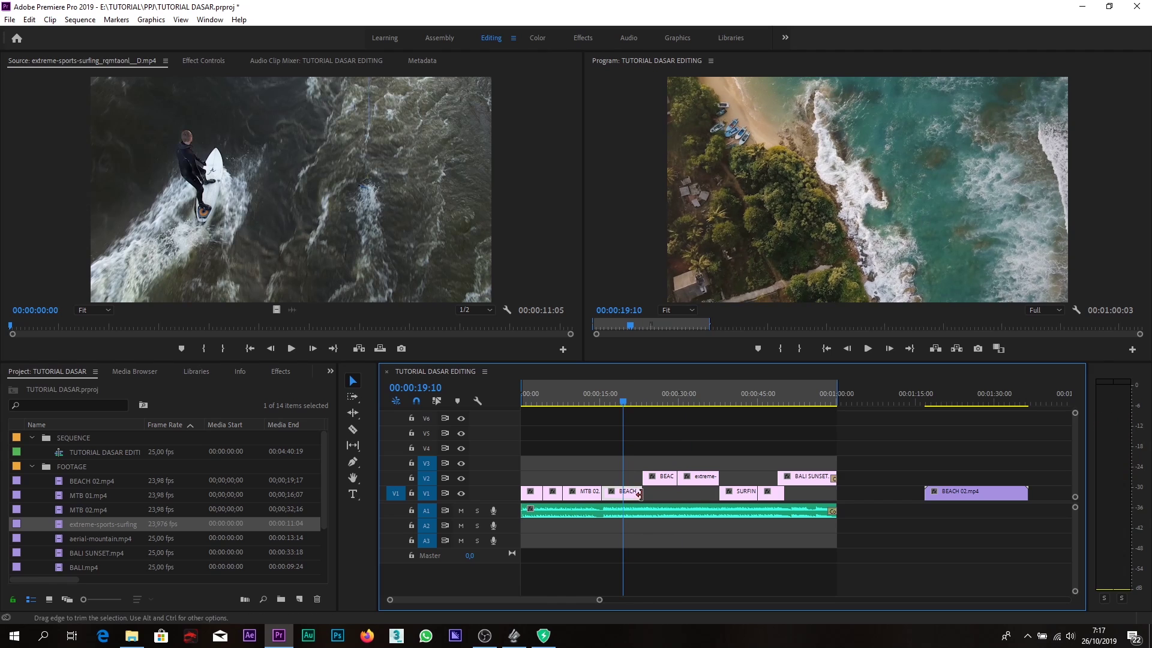
Move the fourth clip, BEACH 02.mp4, to the sequence start on V2, and shift the first three V1 clips to follow it
drag(625, 493, 529, 482)
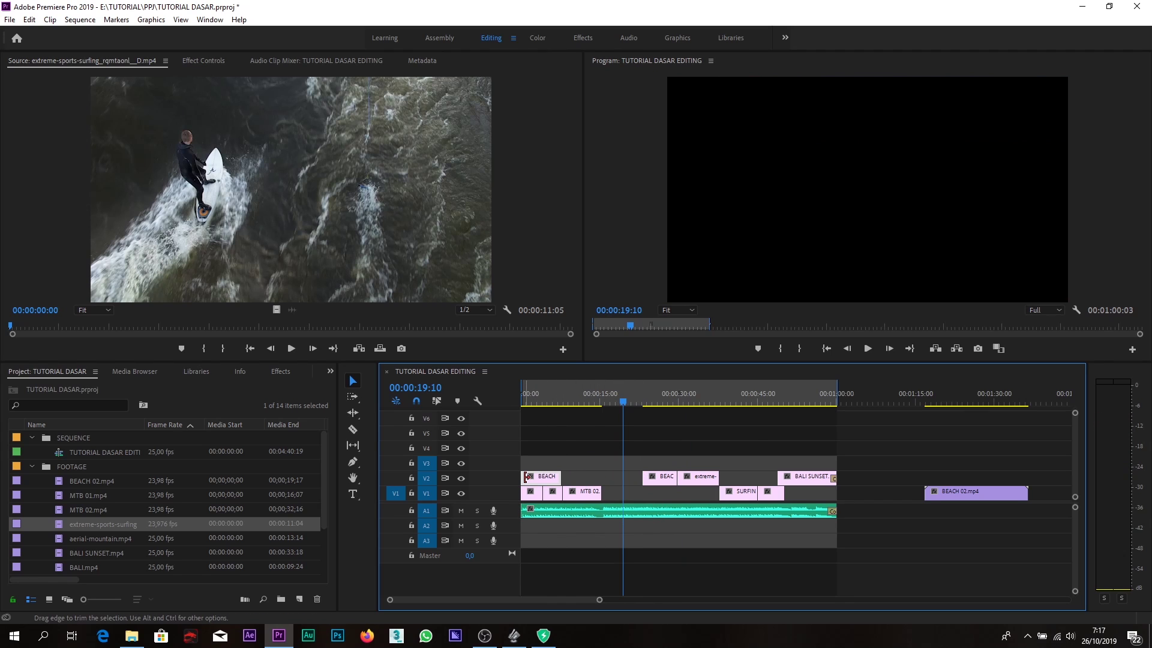
key(Home)
key(space)
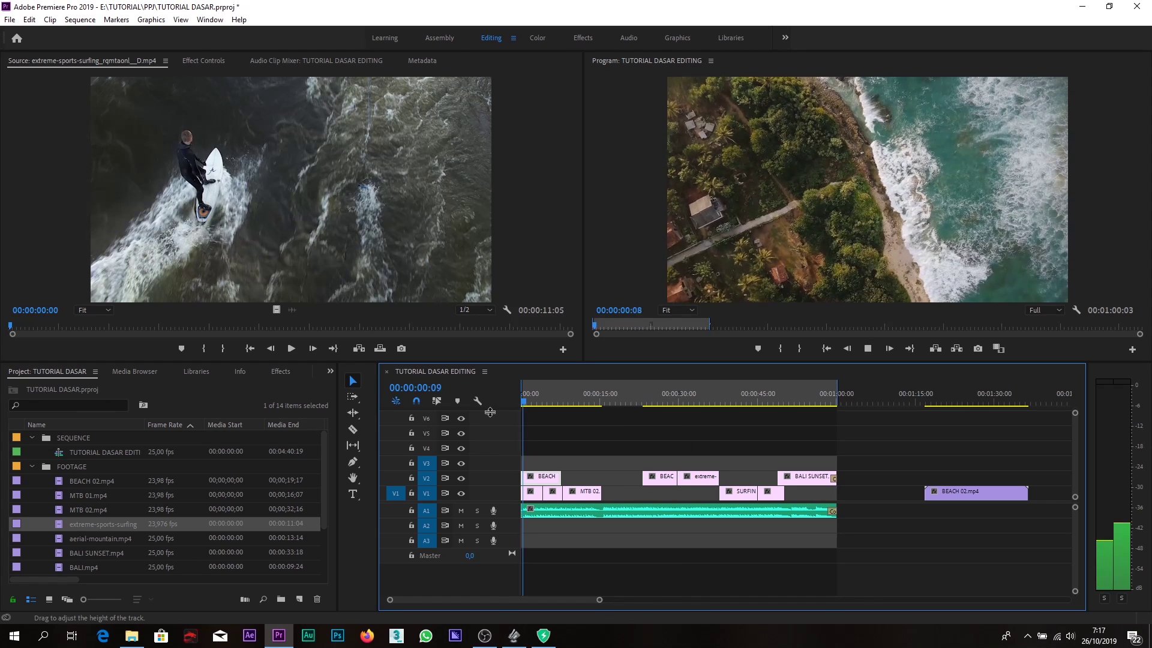
key(space)
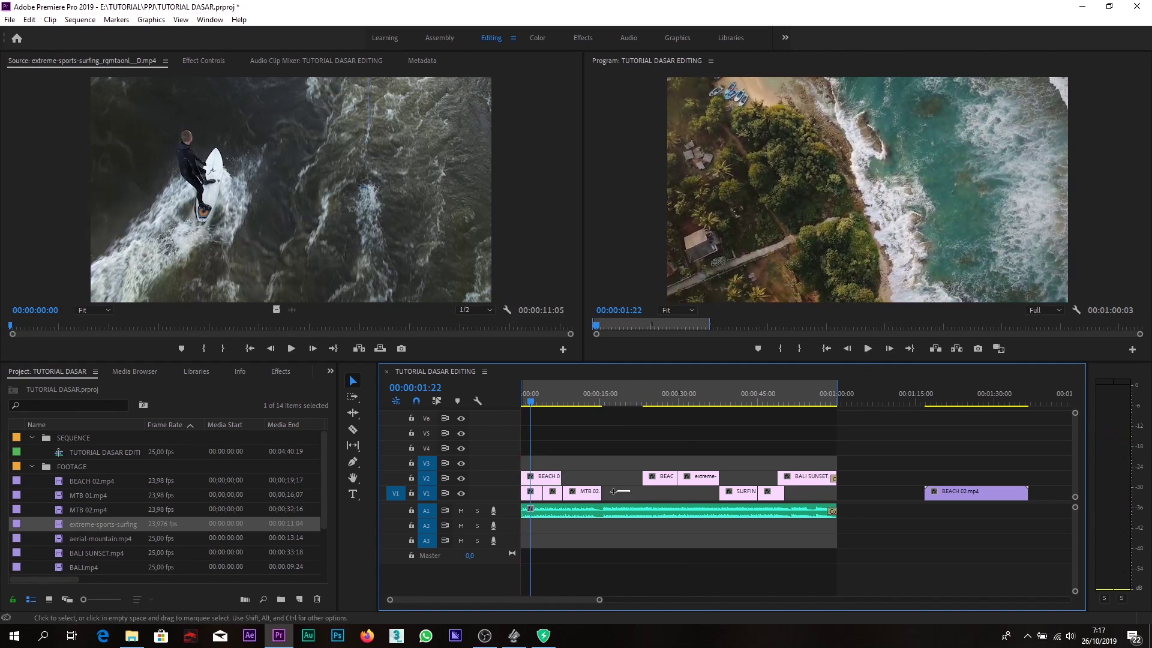
drag(537, 496, 567, 492)
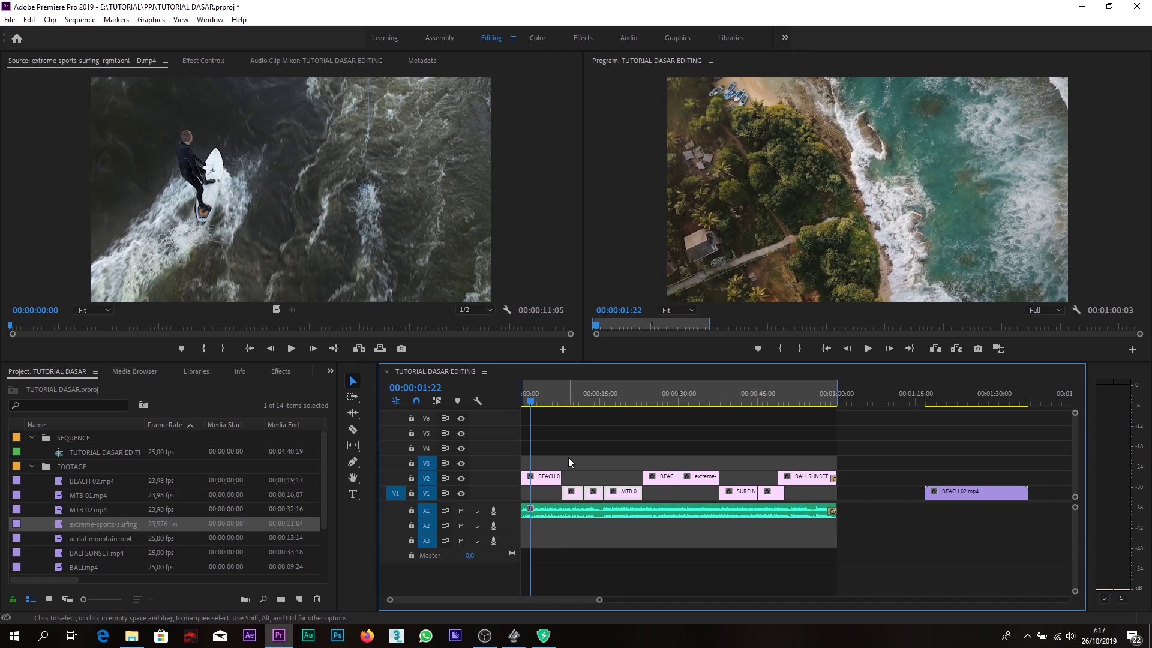
Play the rearranged opening from the sequence start to check the cut from BEACH 02.mp4 to aerial-mountain.mp4
drag(535, 395, 503, 411)
key(space)
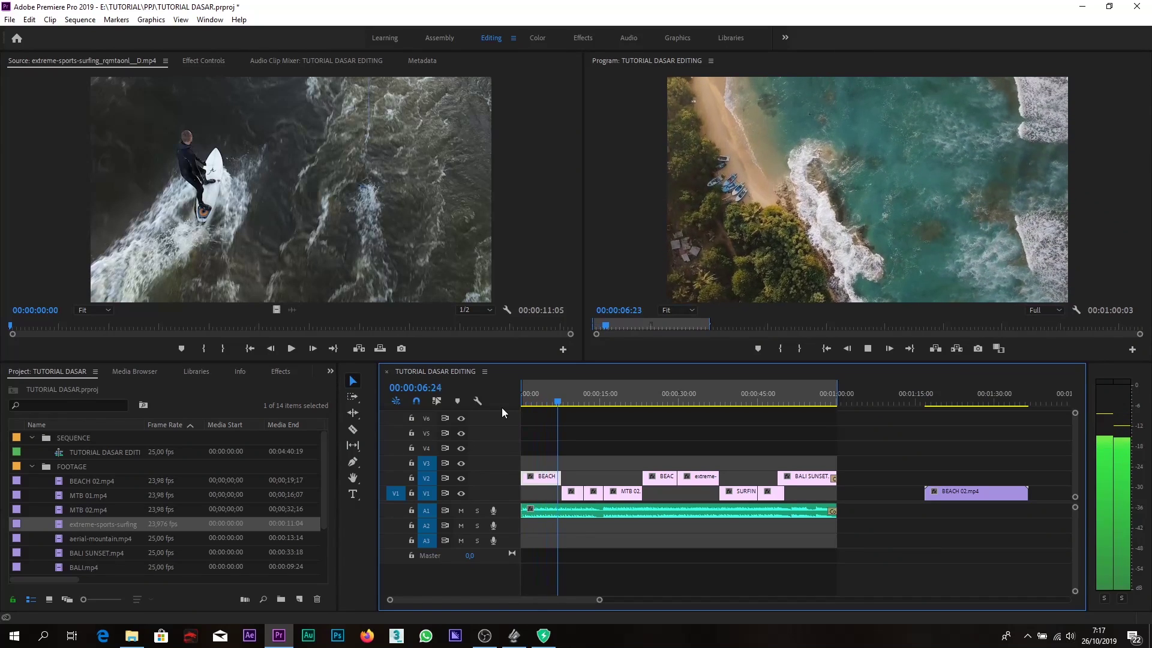
key(space)
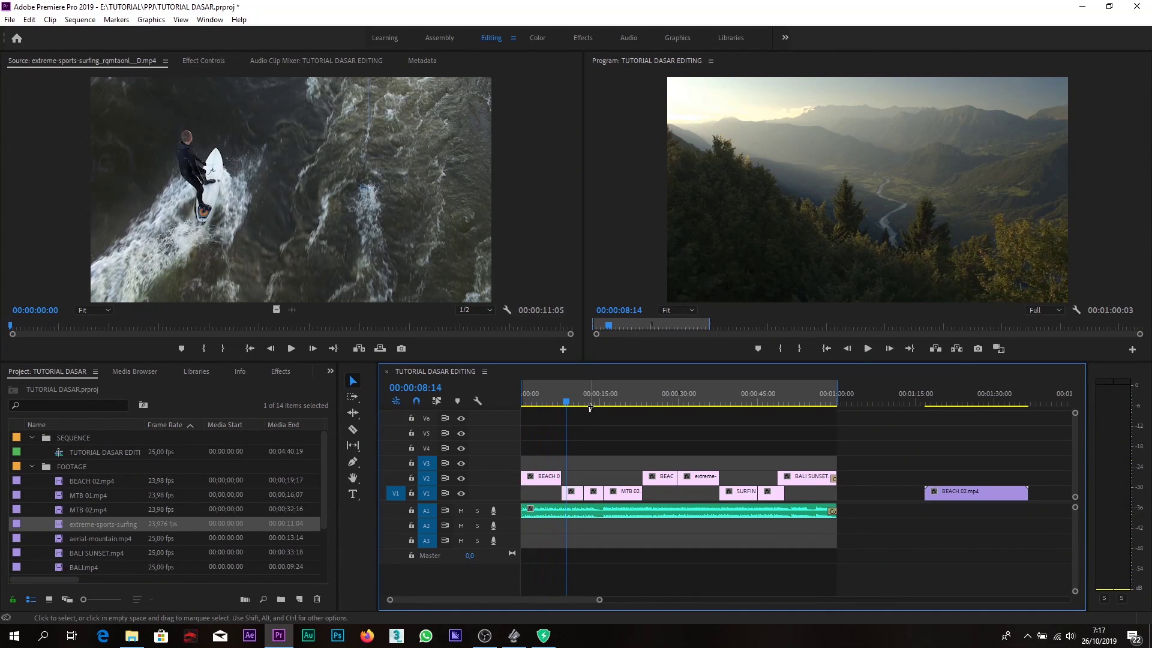
scroll(590, 407, up, 1)
scroll(593, 447, down, 1)
scroll(593, 449, down, 1)
scroll(593, 449, up, 3)
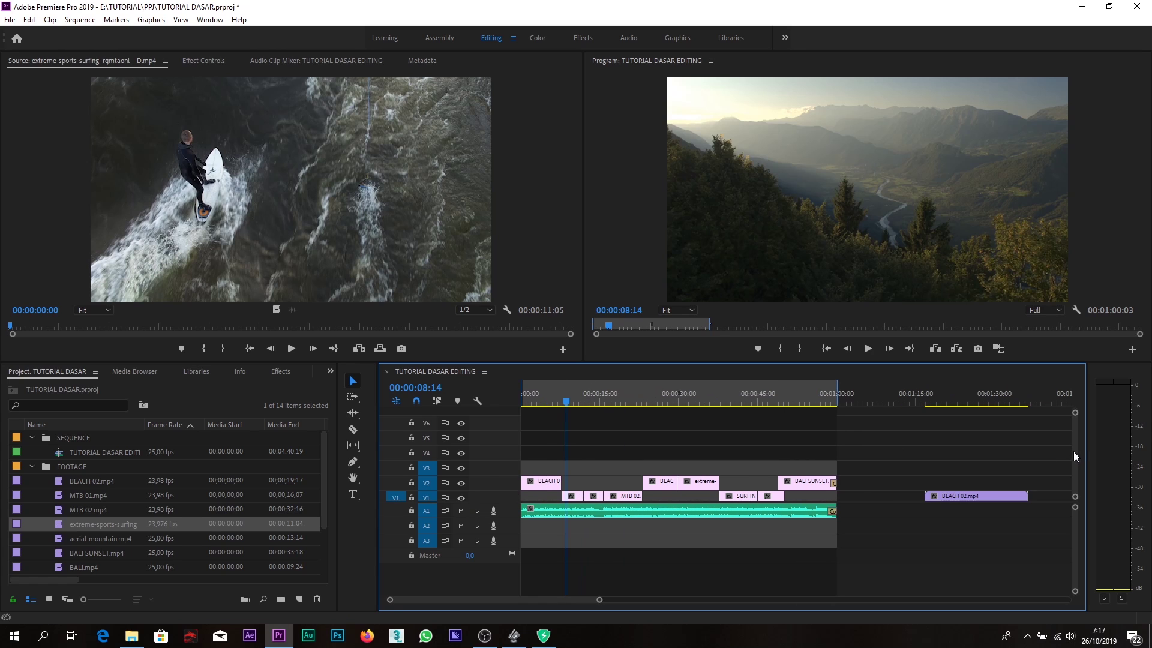
scroll(1074, 452, down, 1)
Trim the start of aerial-mountain.mp4 on V1 to leave a short gap after BEACH 02.mp4
drag(570, 405, 567, 406)
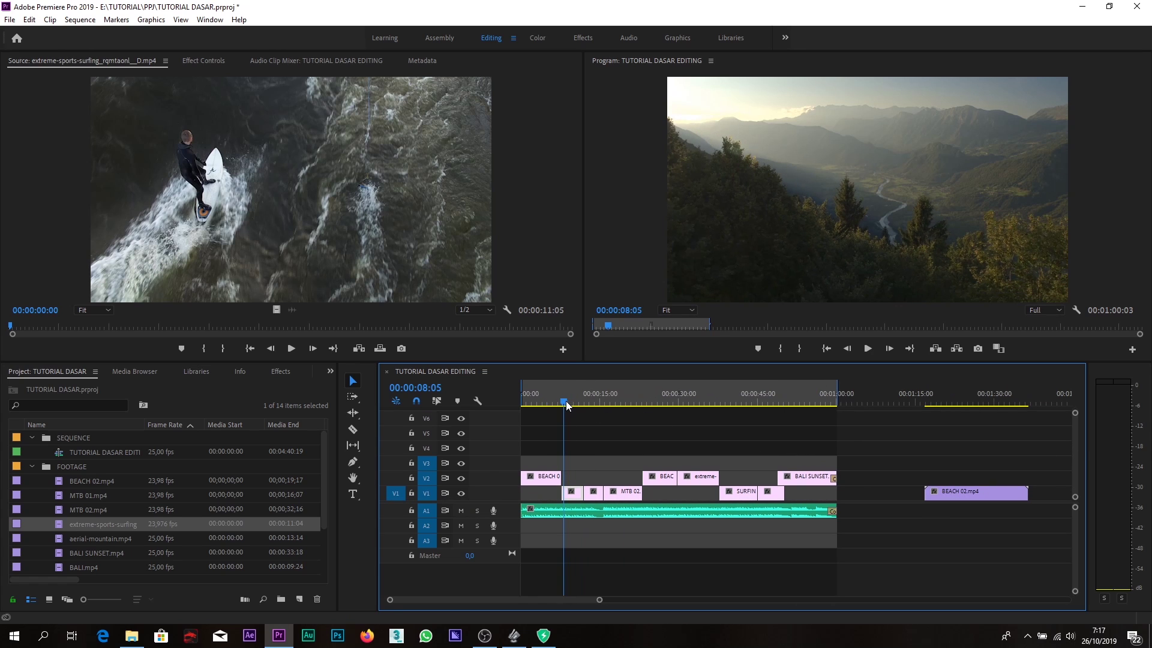
key(=)
key(=)
key(=)
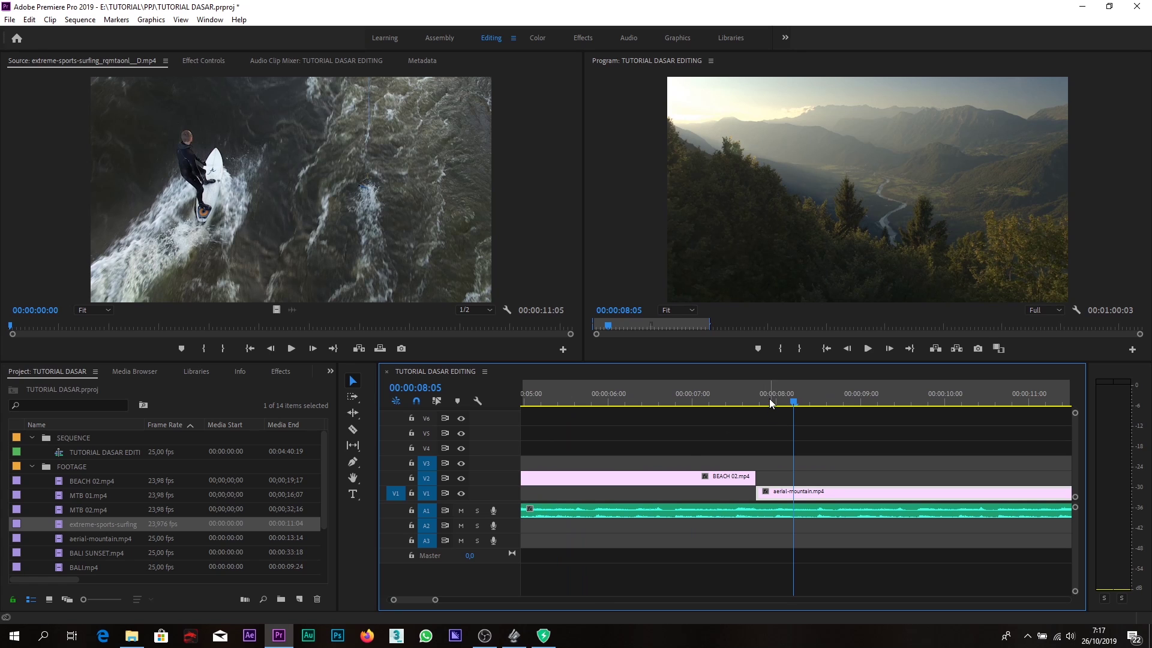
click(747, 403)
drag(747, 403, 760, 407)
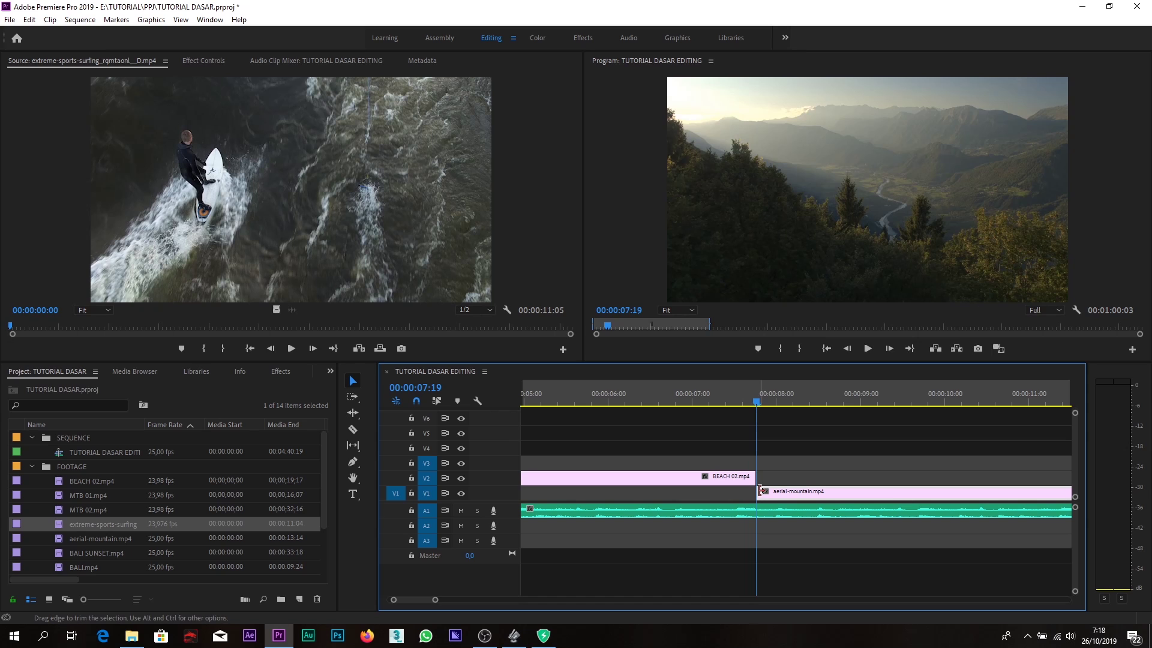
drag(761, 492, 790, 490)
drag(790, 491, 787, 491)
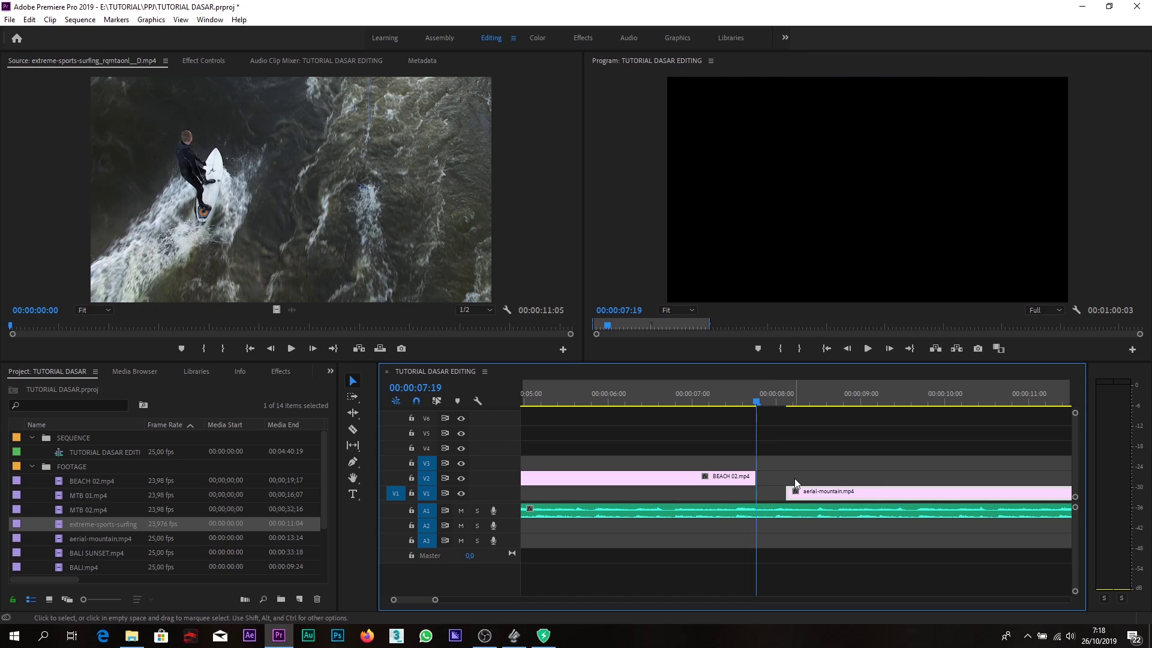
Play the edit from the start across the gap, and place the playhead inside it at 00:00:08:00
click(728, 406)
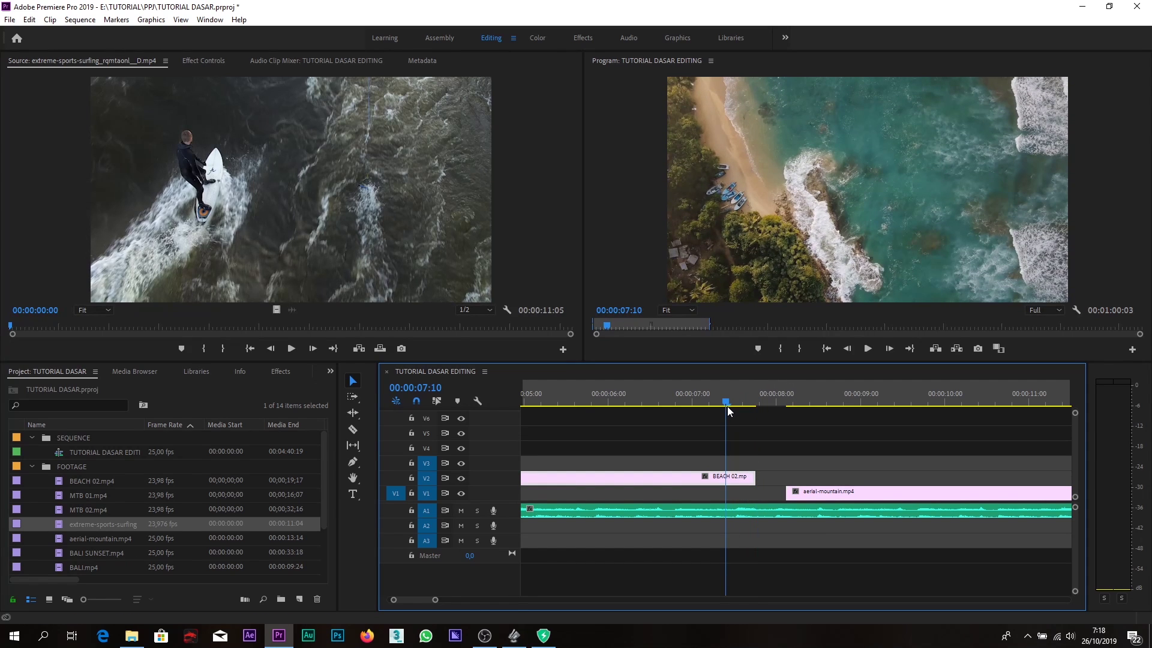
drag(725, 401, 470, 433)
key(minus)
key(minus)
key(space)
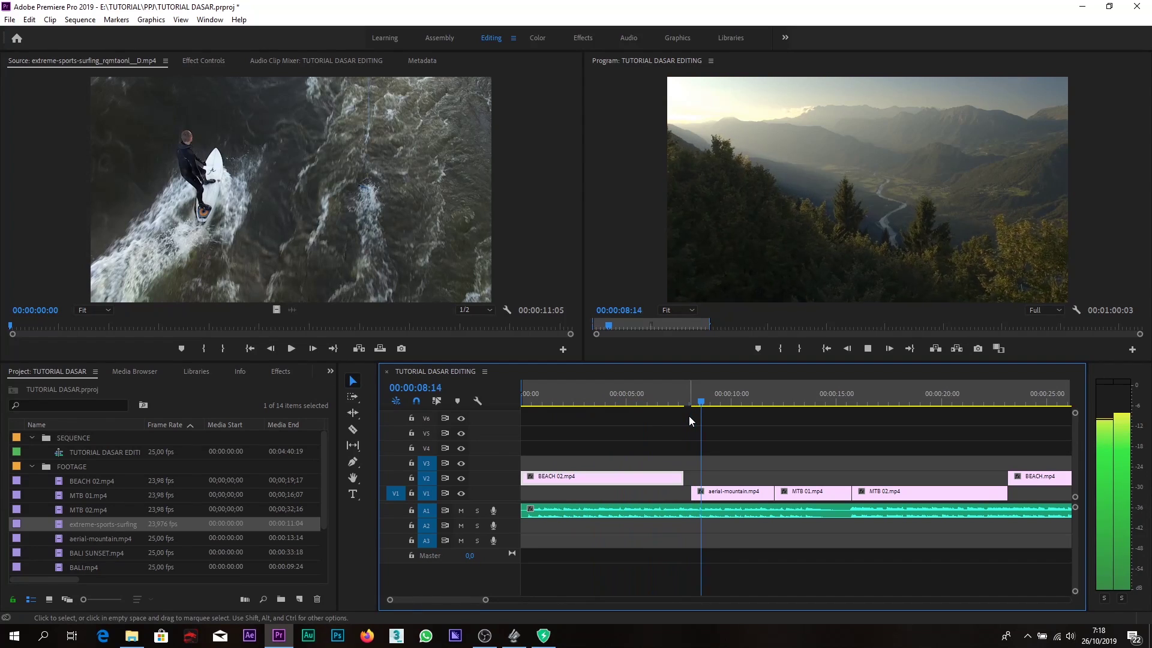
key(space)
click(690, 401)
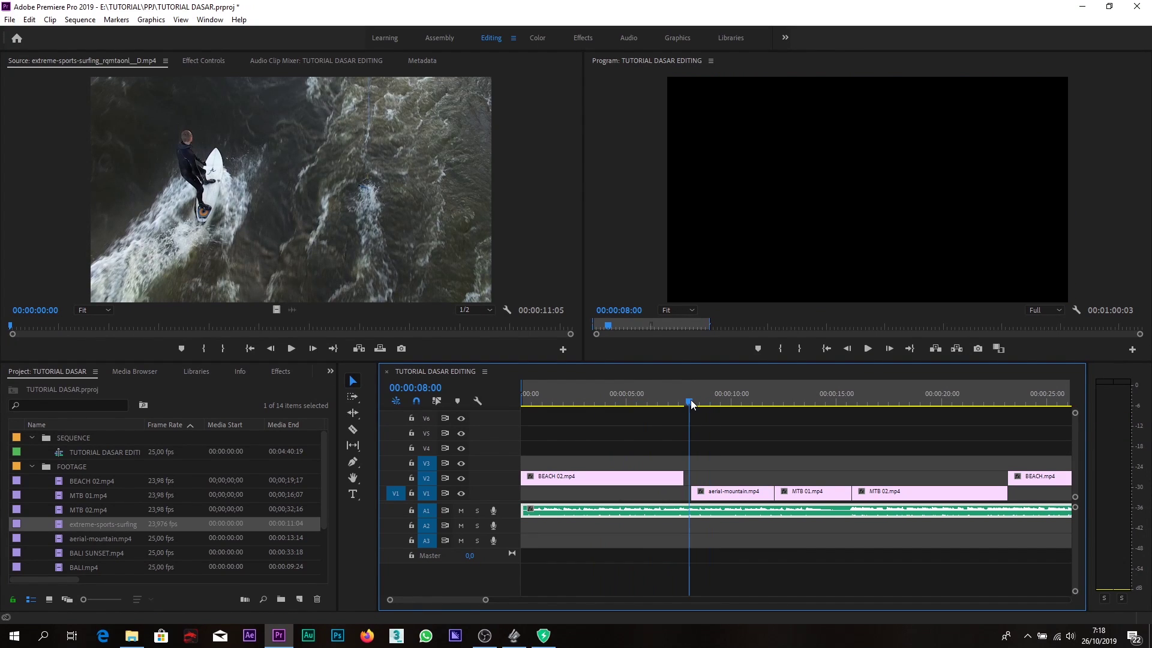
Extend the start of aerial-mountain.mp4 back to the end of BEACH 02.mp4 to close the gap
key(=)
key(=)
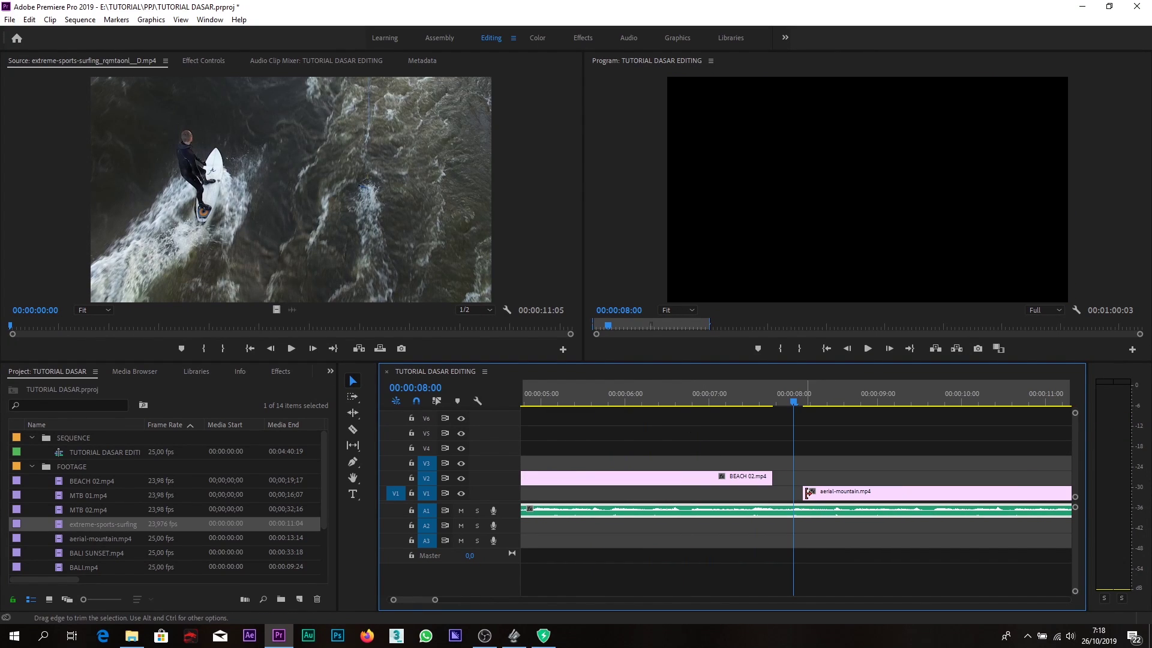
drag(804, 493, 773, 494)
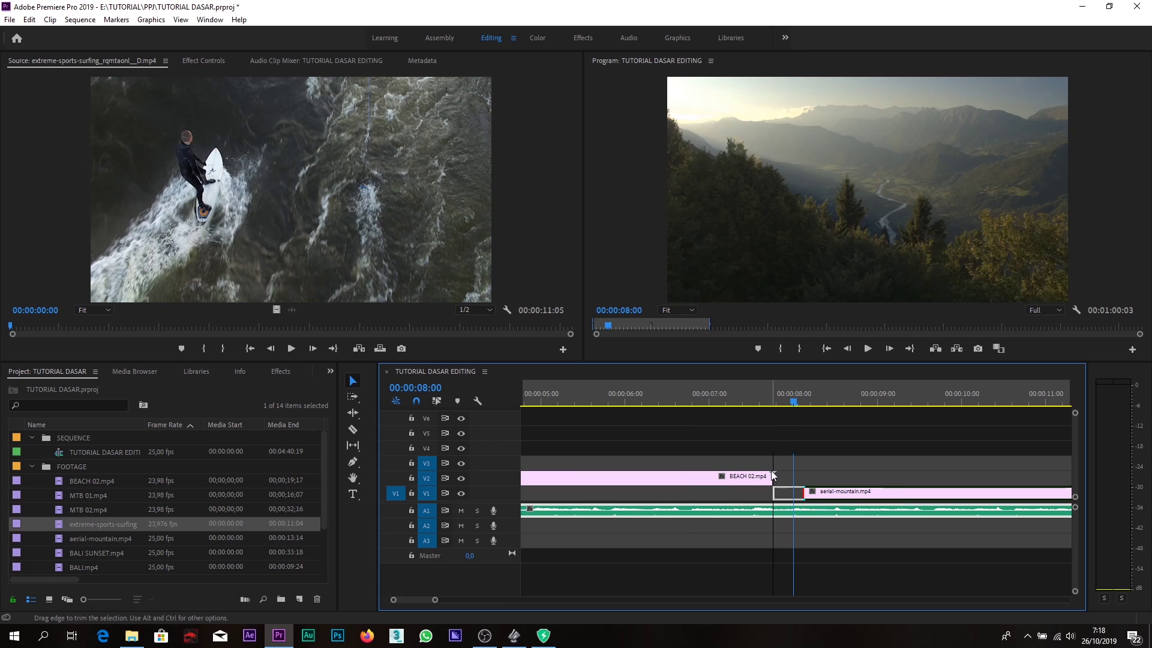
Play the edit onward from the rejoined cut to check its continuity, and park the playhead at 00:00:32:21
click(773, 406)
key(space)
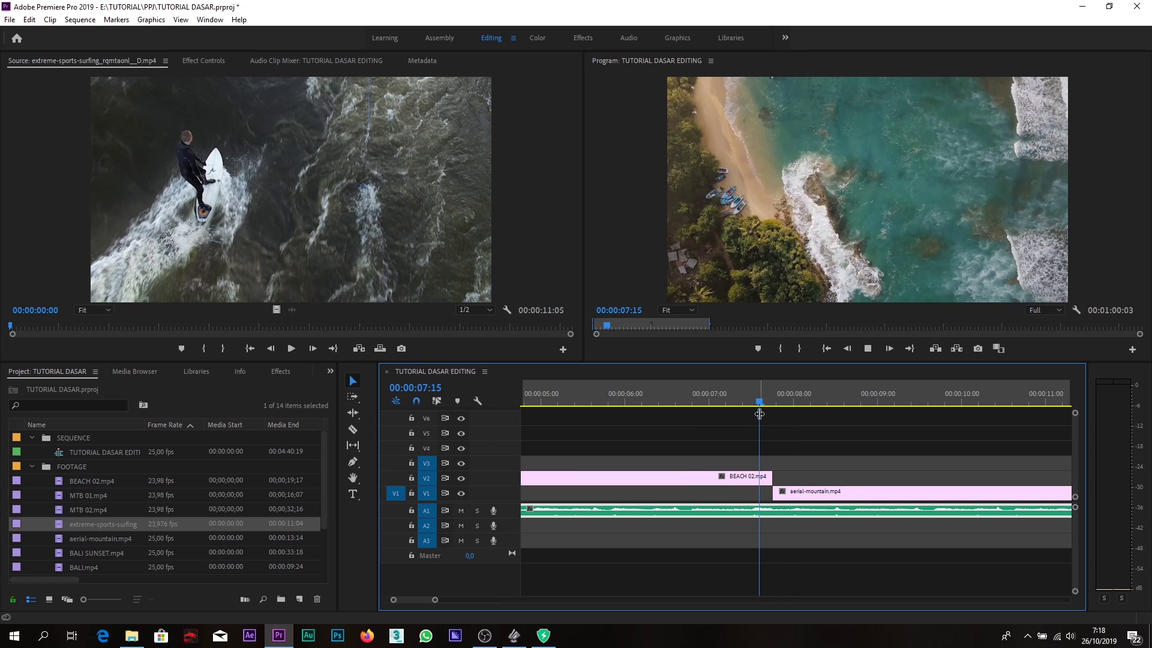
key(minus)
key(minus)
key(minus)
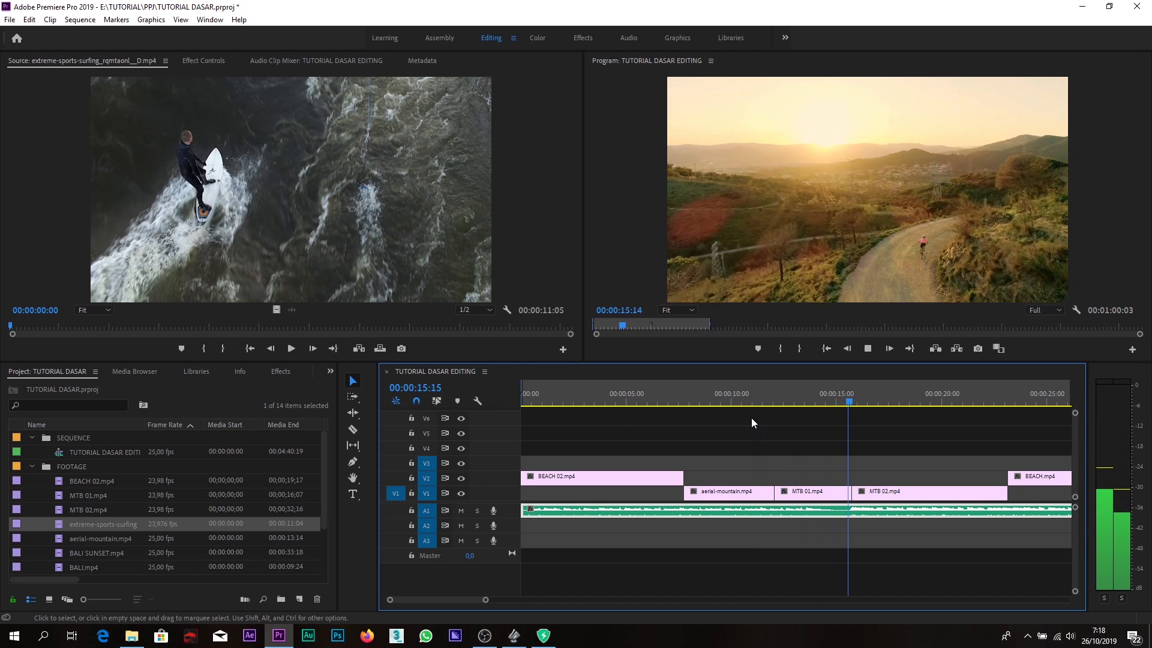
key(minus)
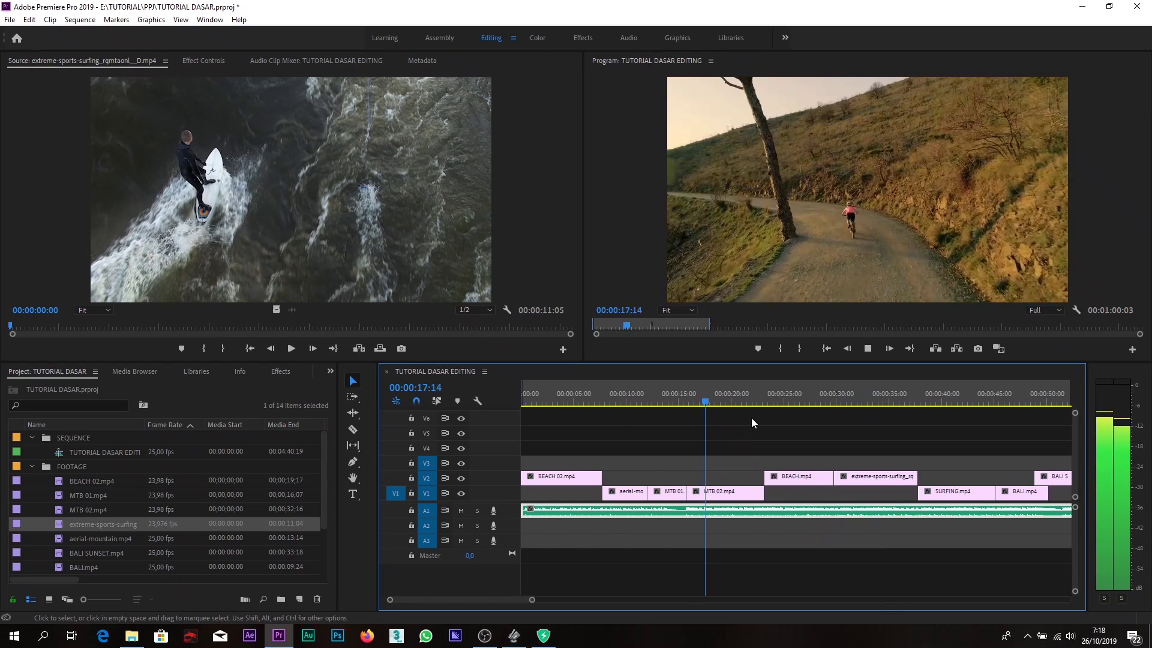
key(minus)
key(equal)
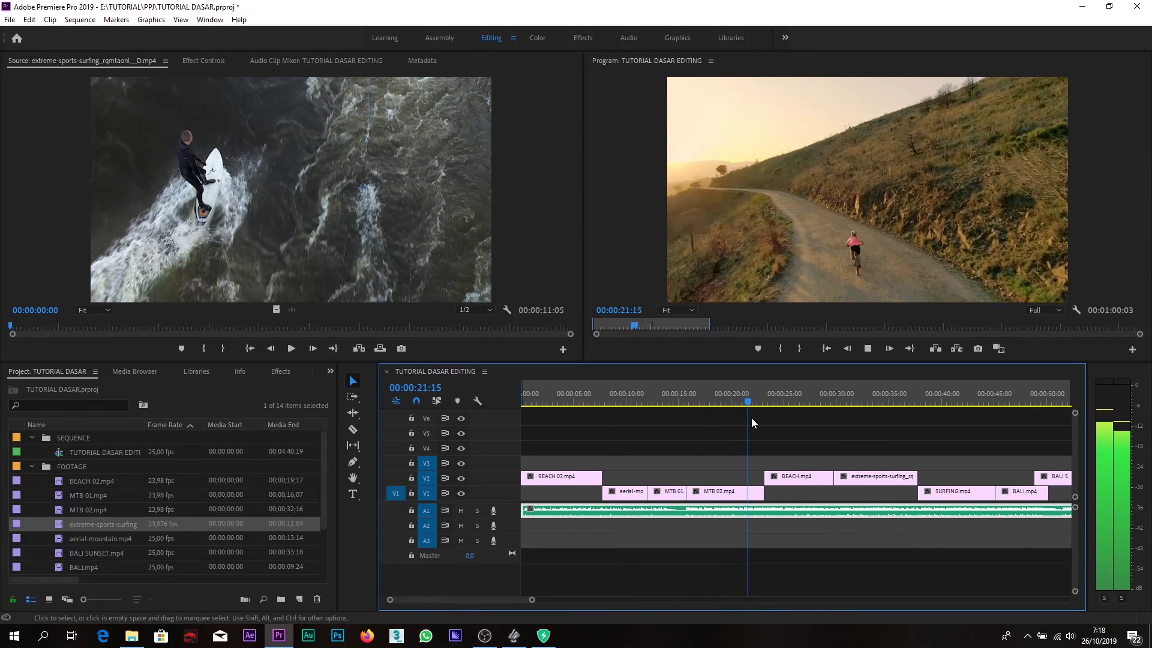
key(minus)
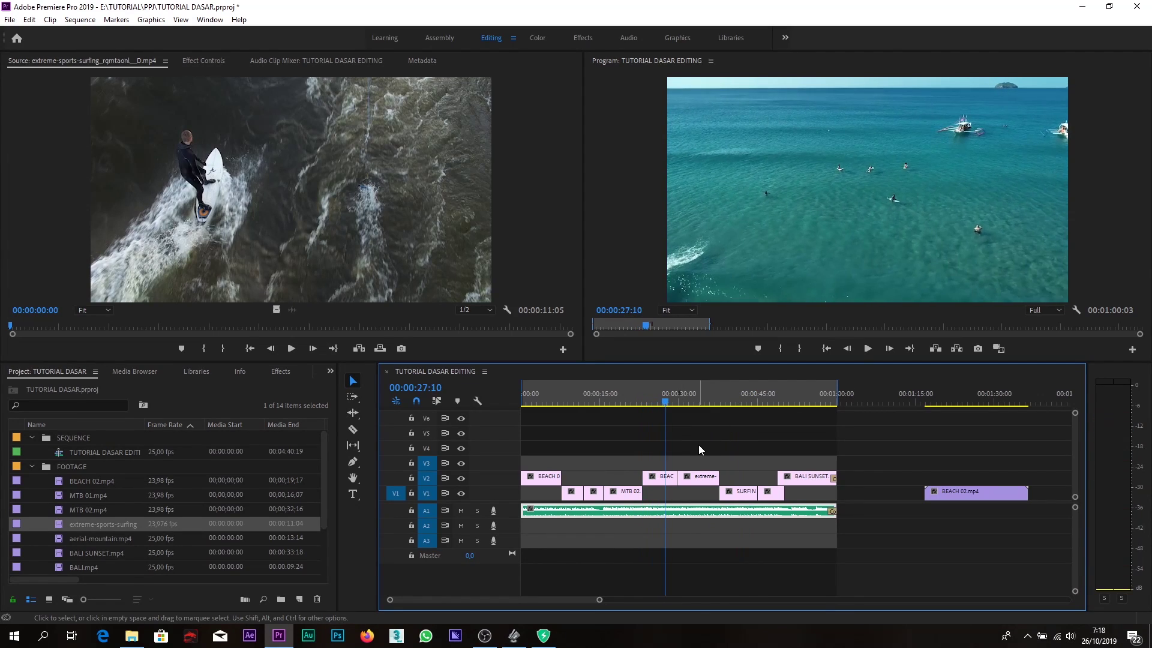
key(space)
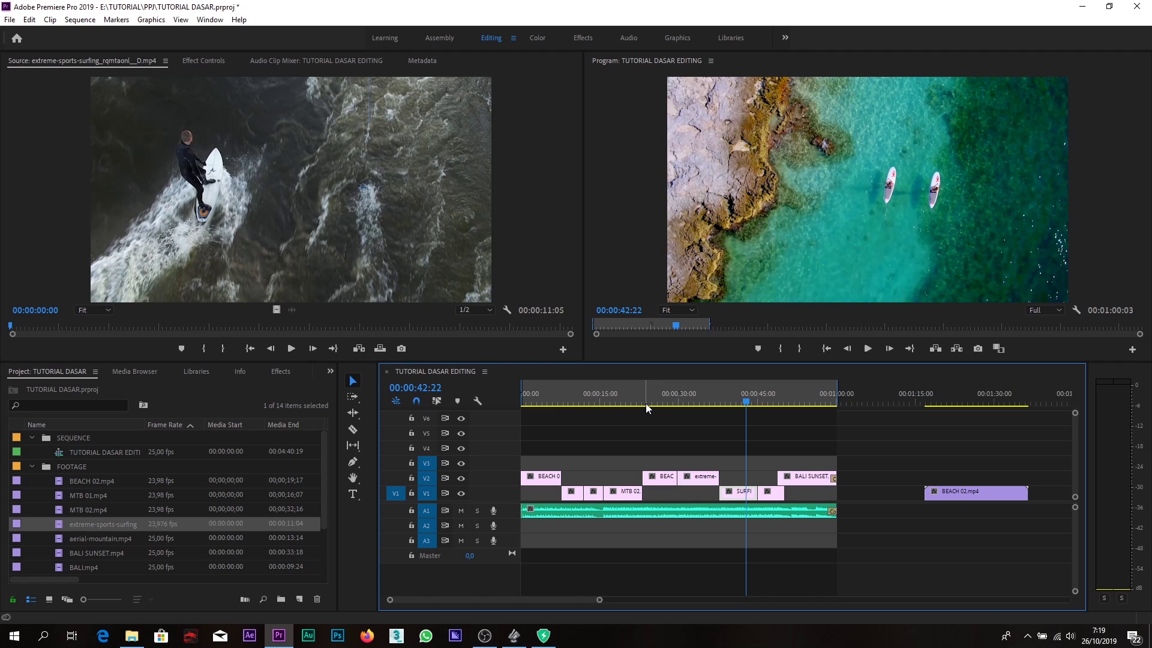
key(minus)
click(608, 400)
click(608, 401)
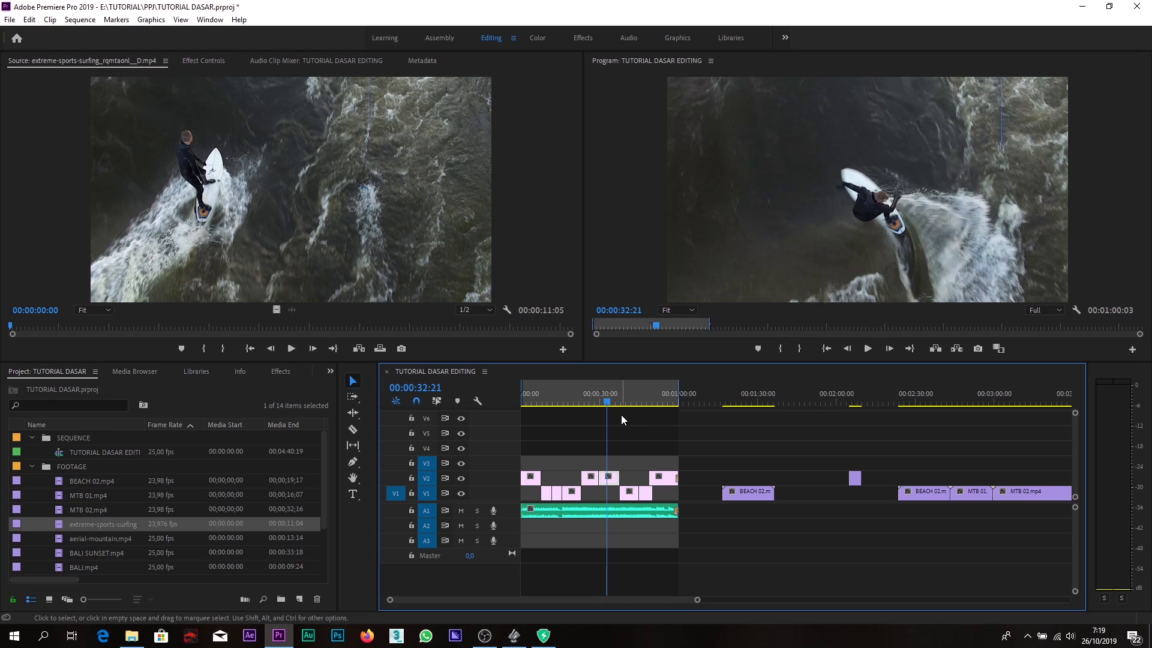
Return to the start of the sequence, look over the arranged clips, and play the opening BEACH shot up to 00:00:04:00
key(Home)
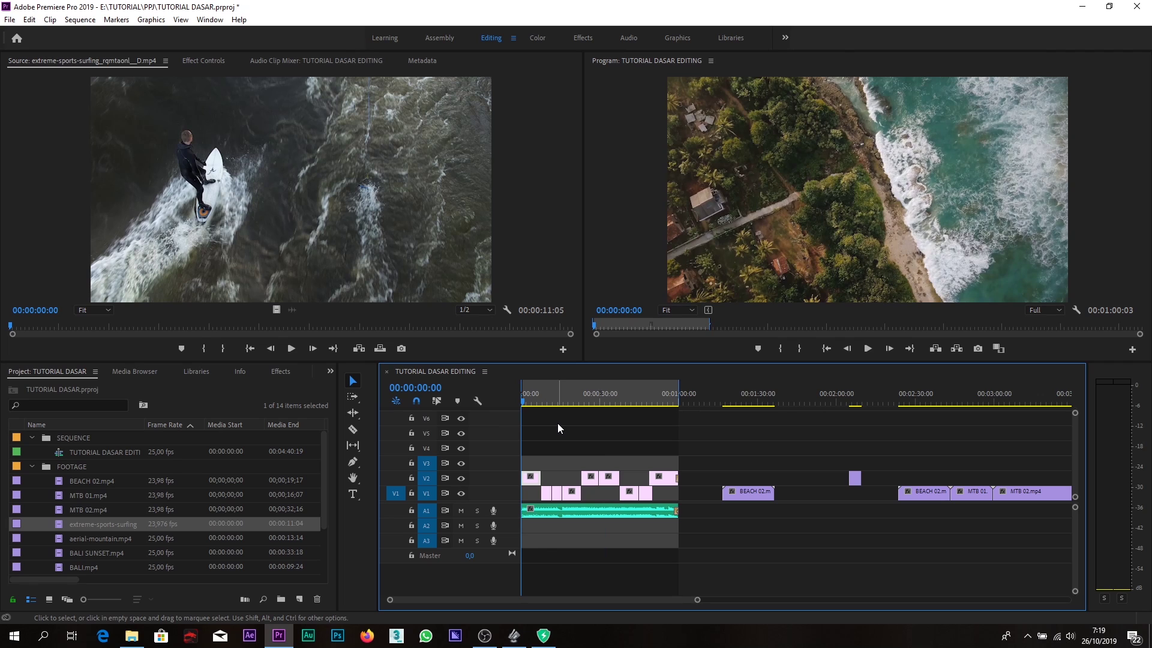
key(equal)
key(equal)
key(equal)
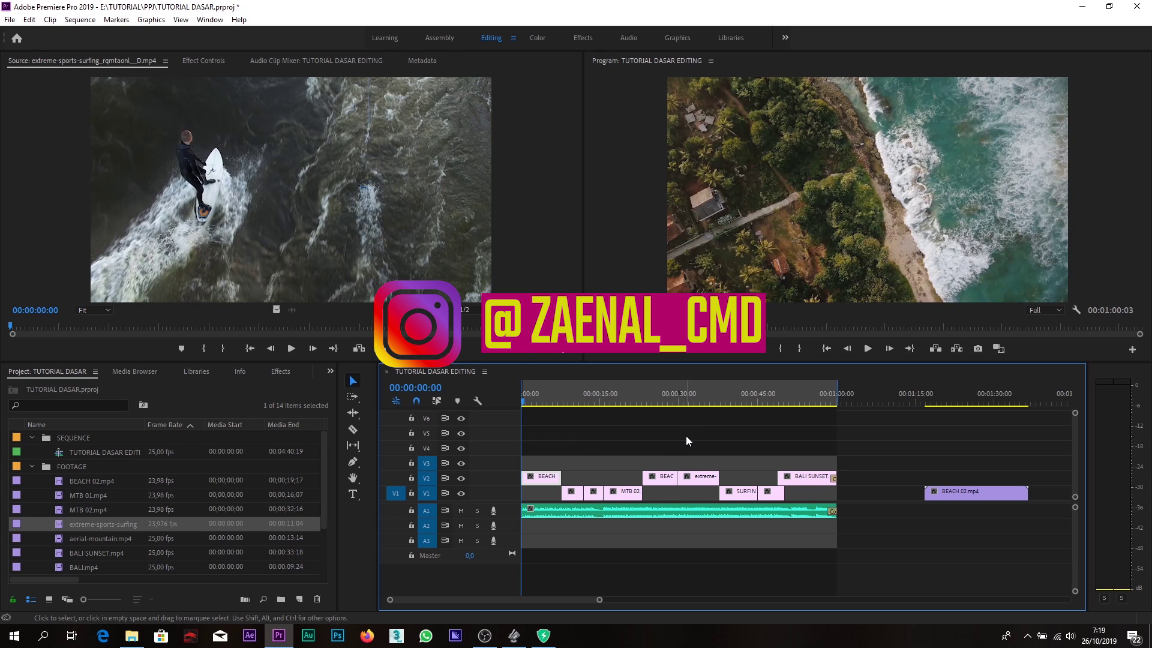
key(minus)
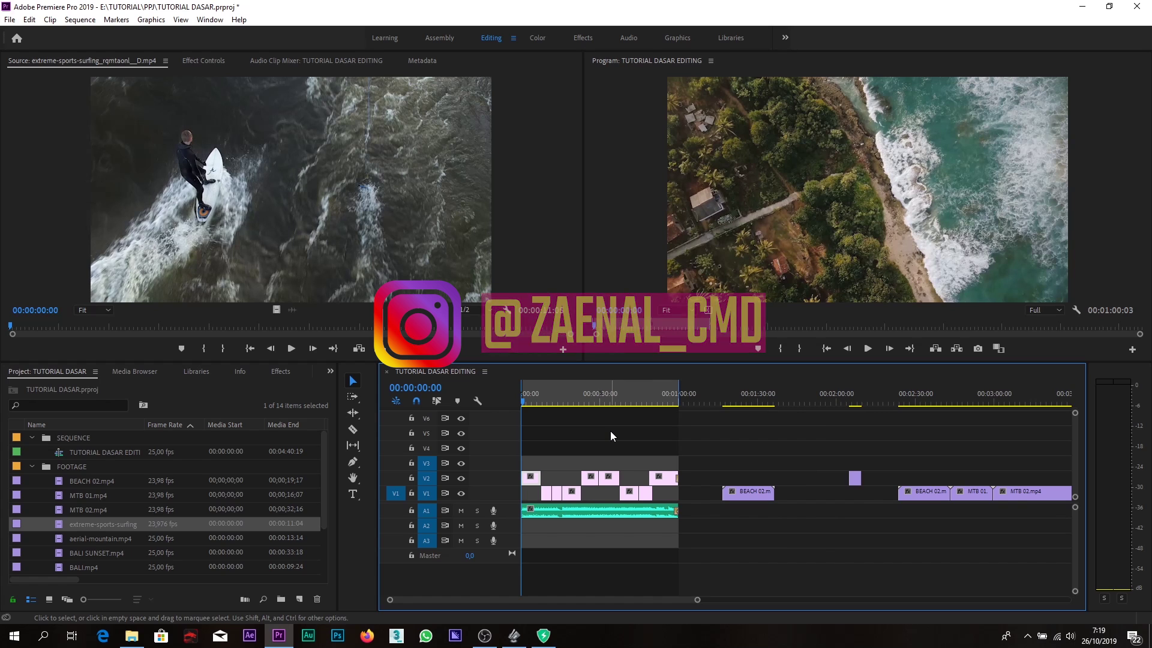
key(equal)
key(minus)
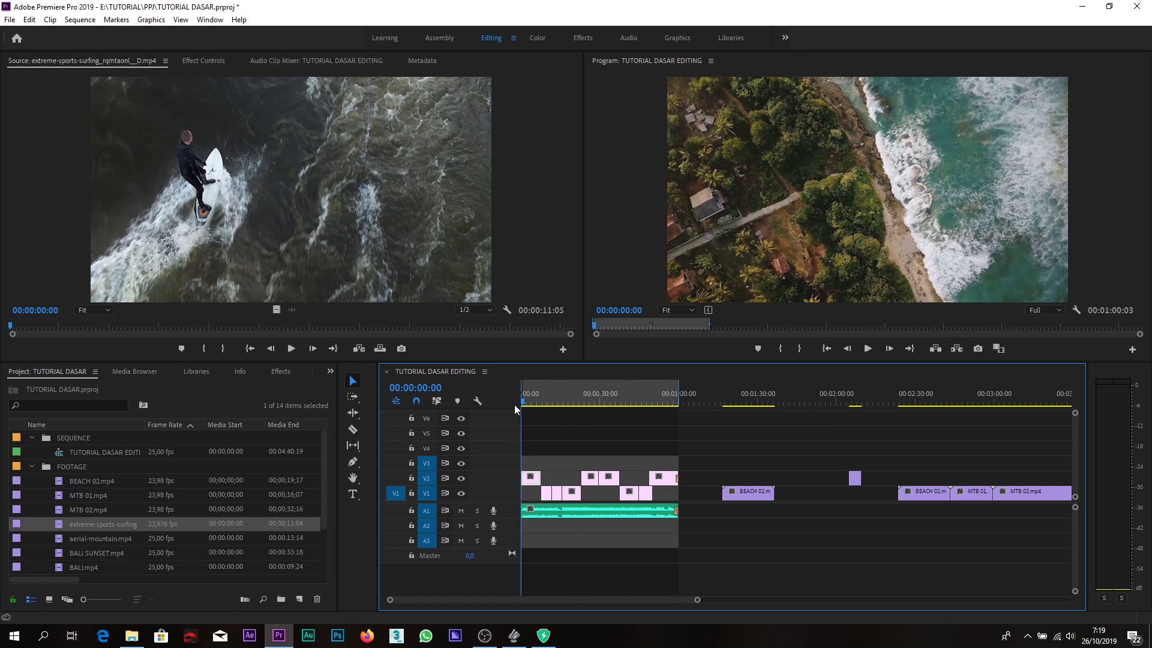
key(space)
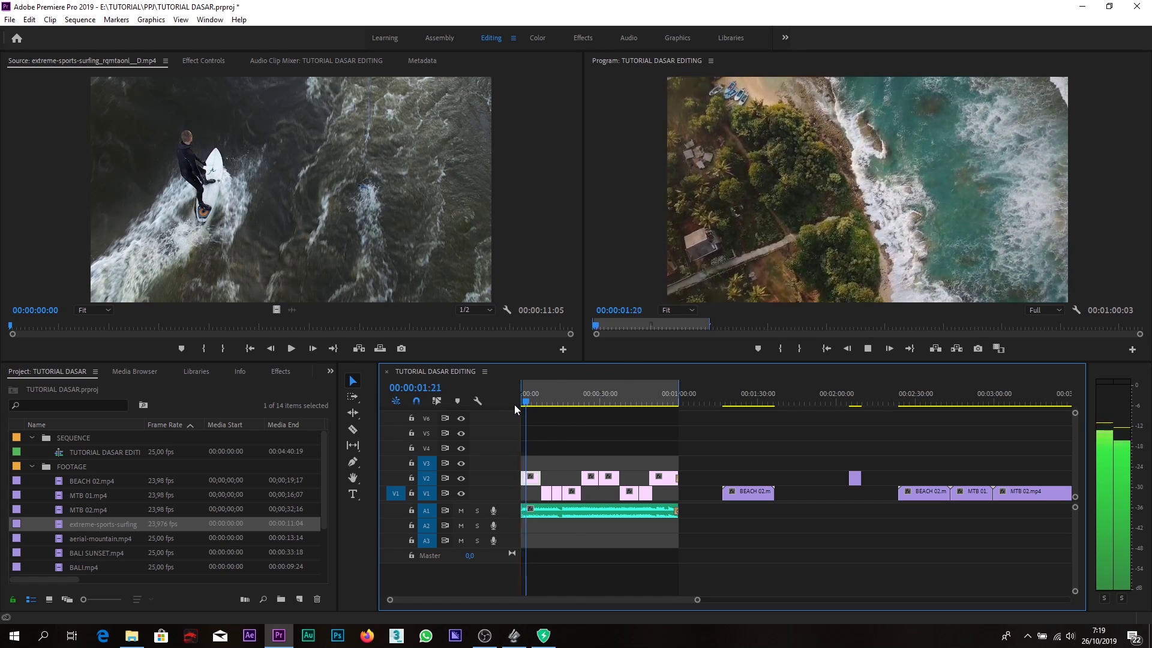
key(space)
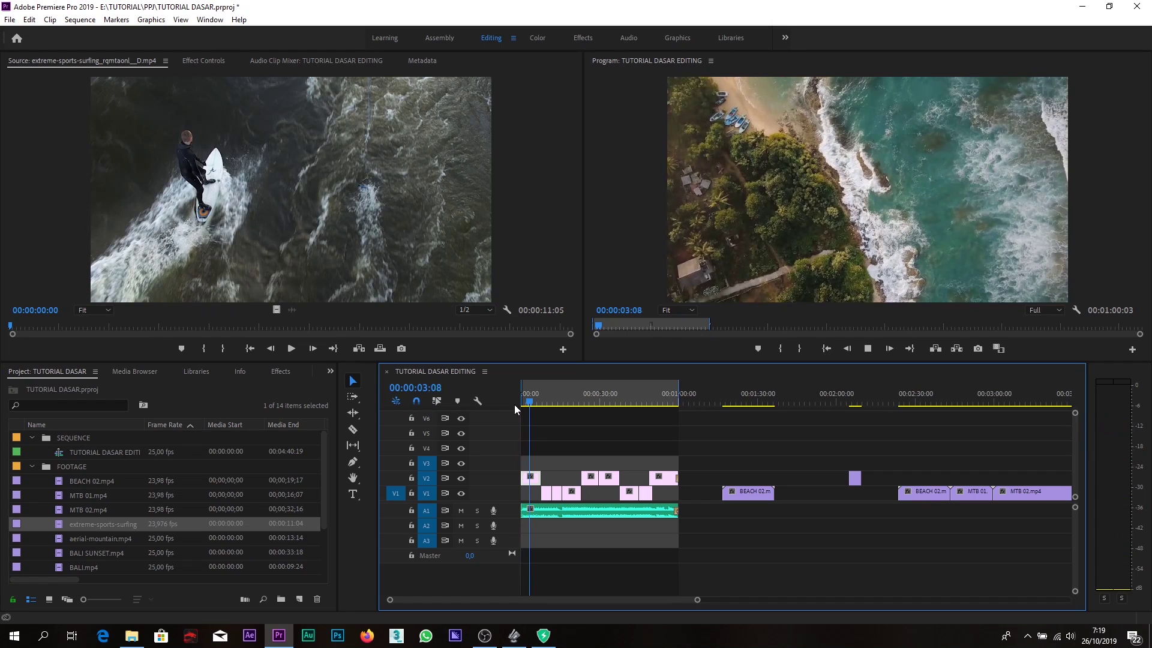
key(space)
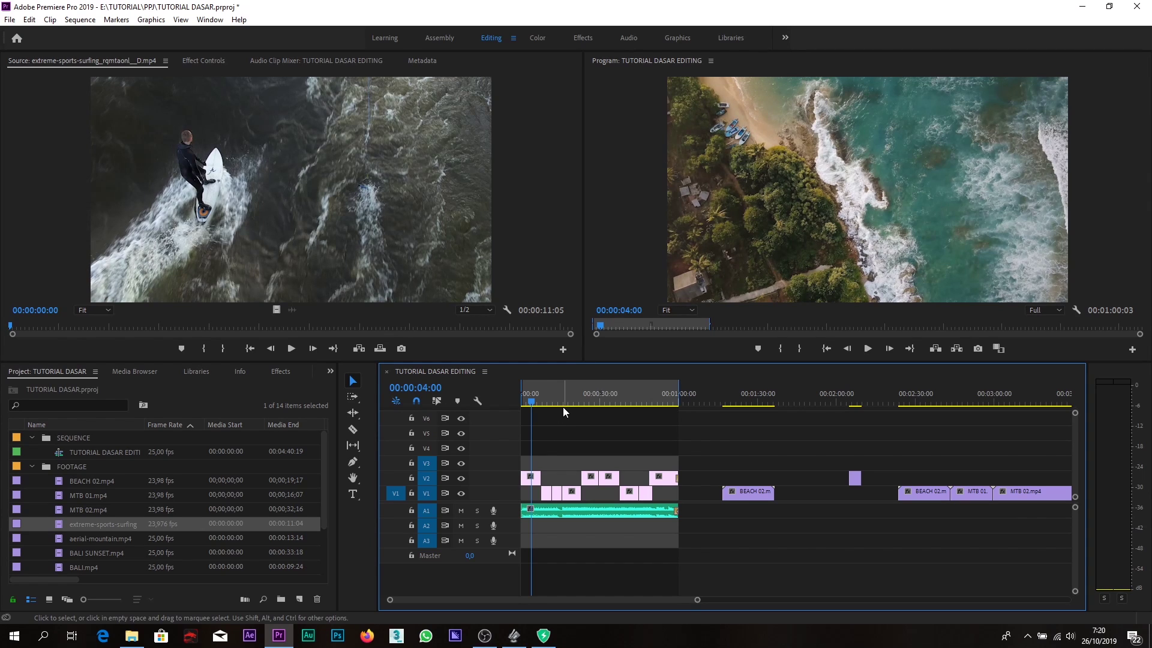
key(minus)
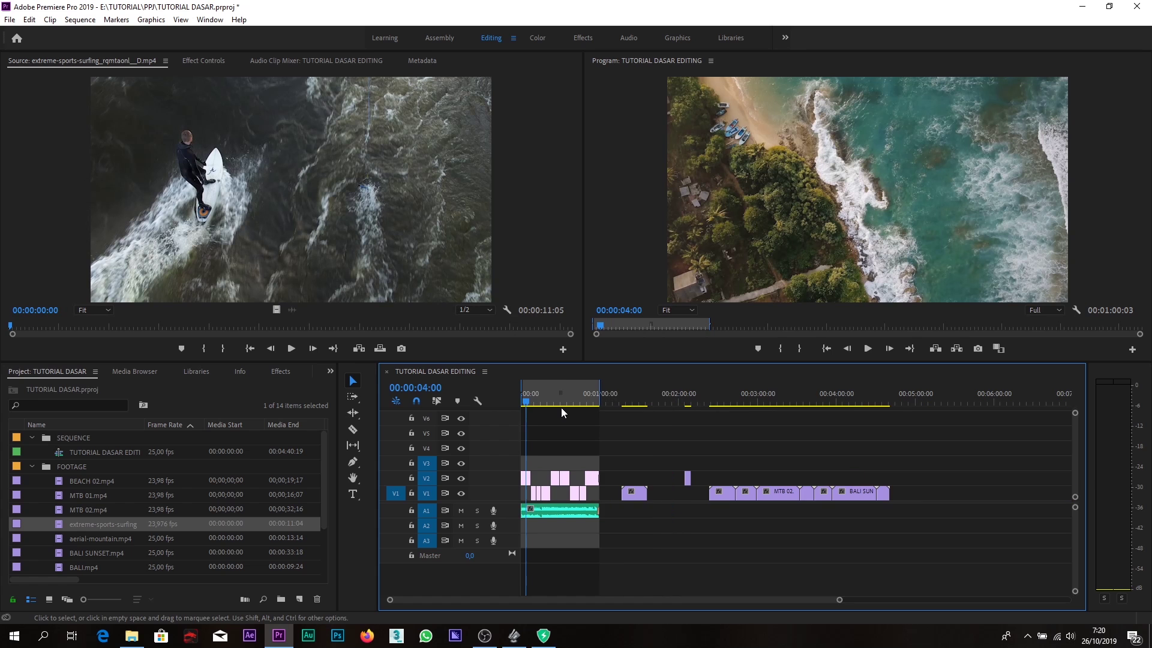